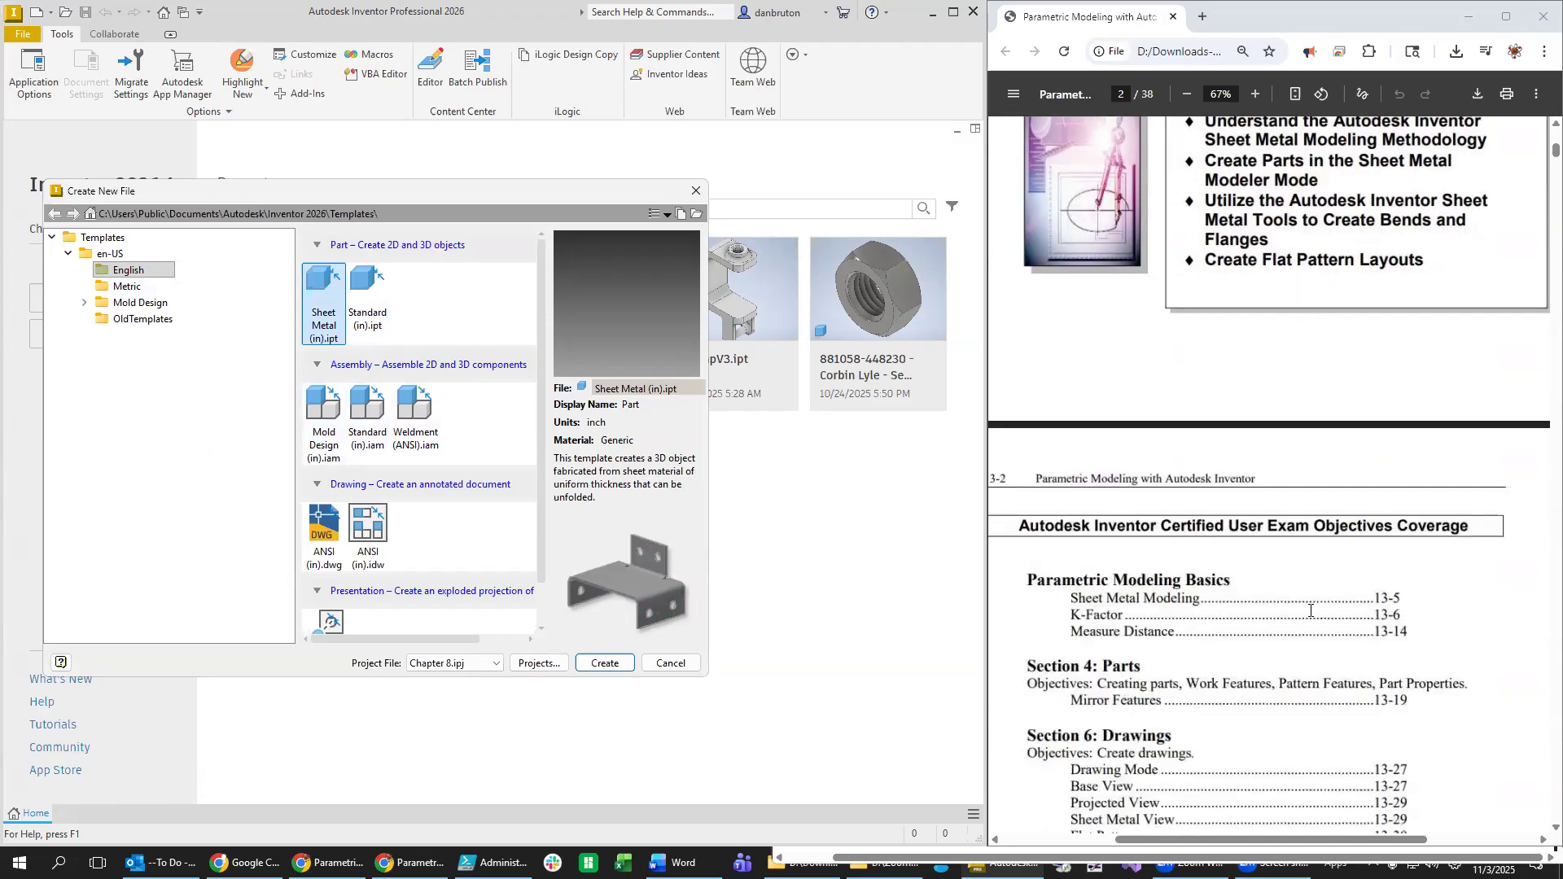
Create a new part from the English Sheet Metal (in).ipt template.
scroll(1312, 646, "down", 10)
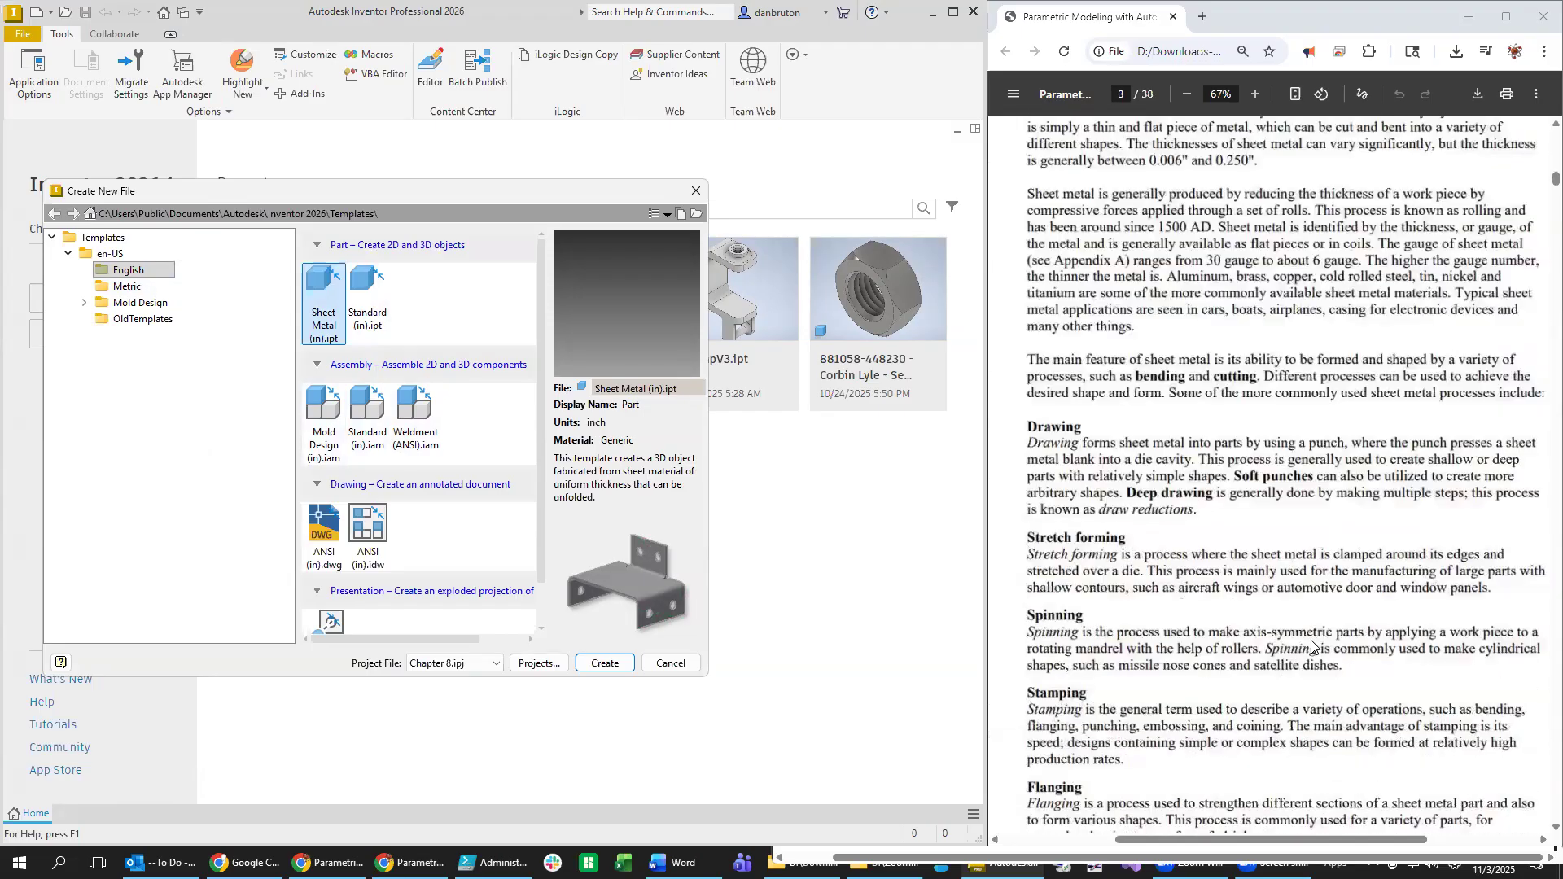
scroll(1276, 747, "down", 15)
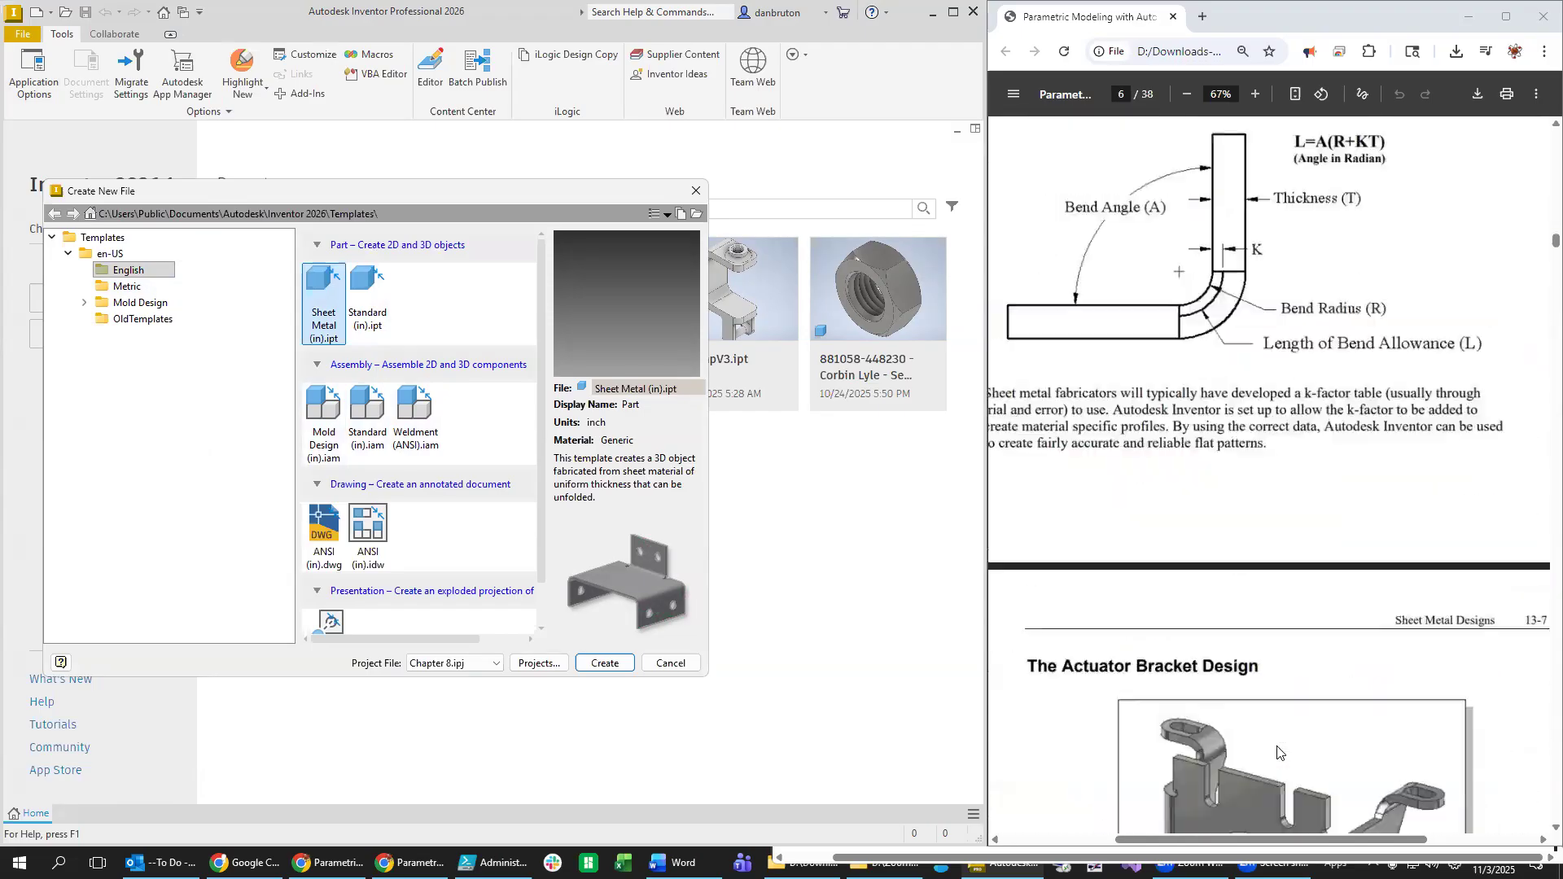
scroll(1277, 752, "down", 6)
scroll(1277, 752, "down", 2)
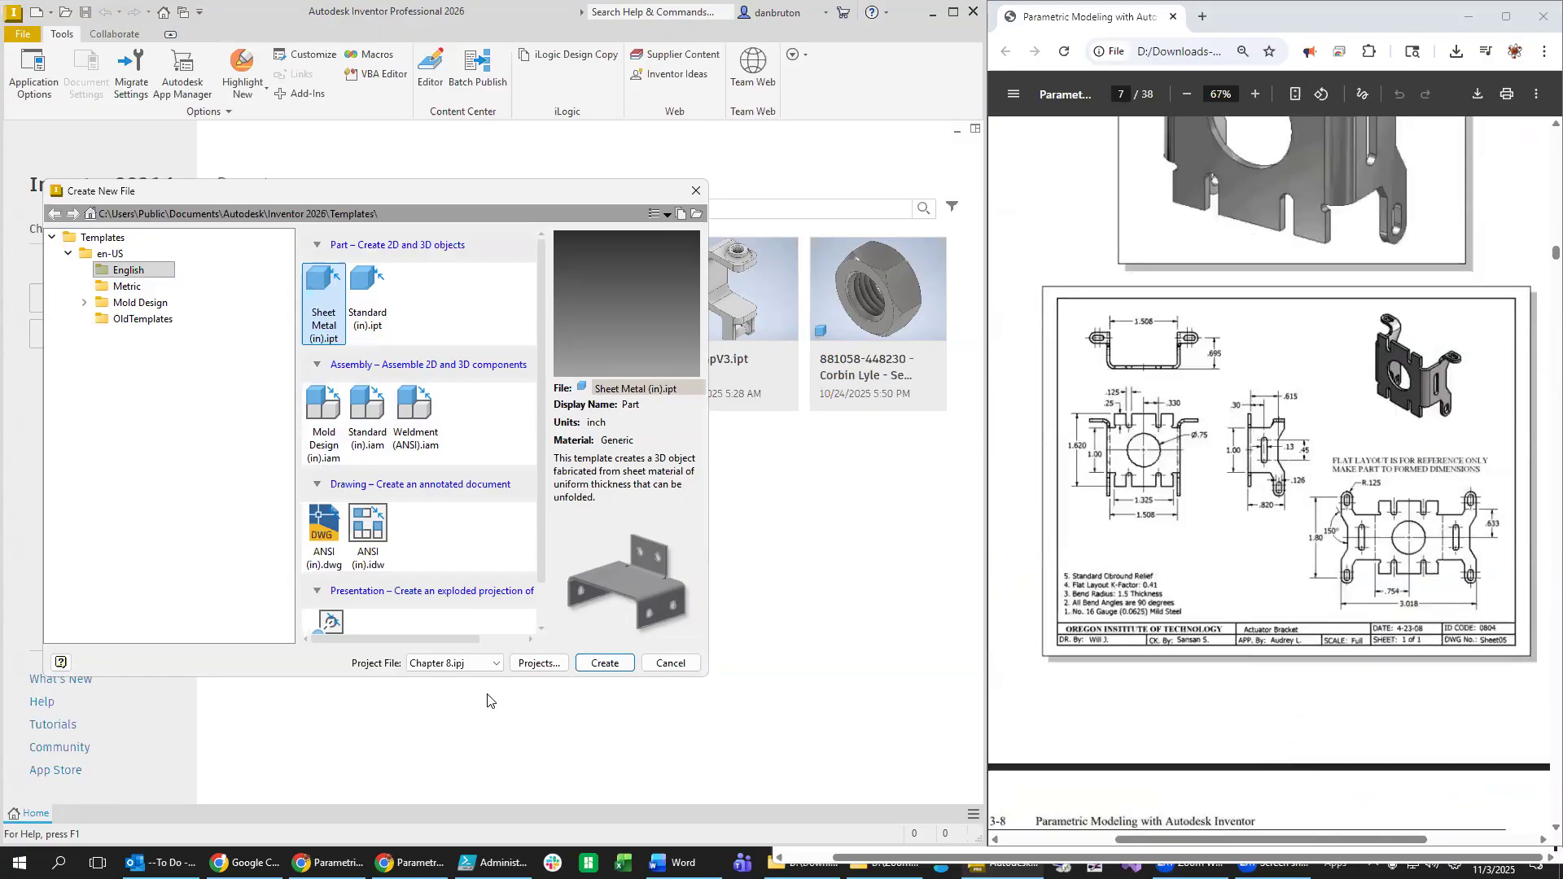
left_click(607, 664)
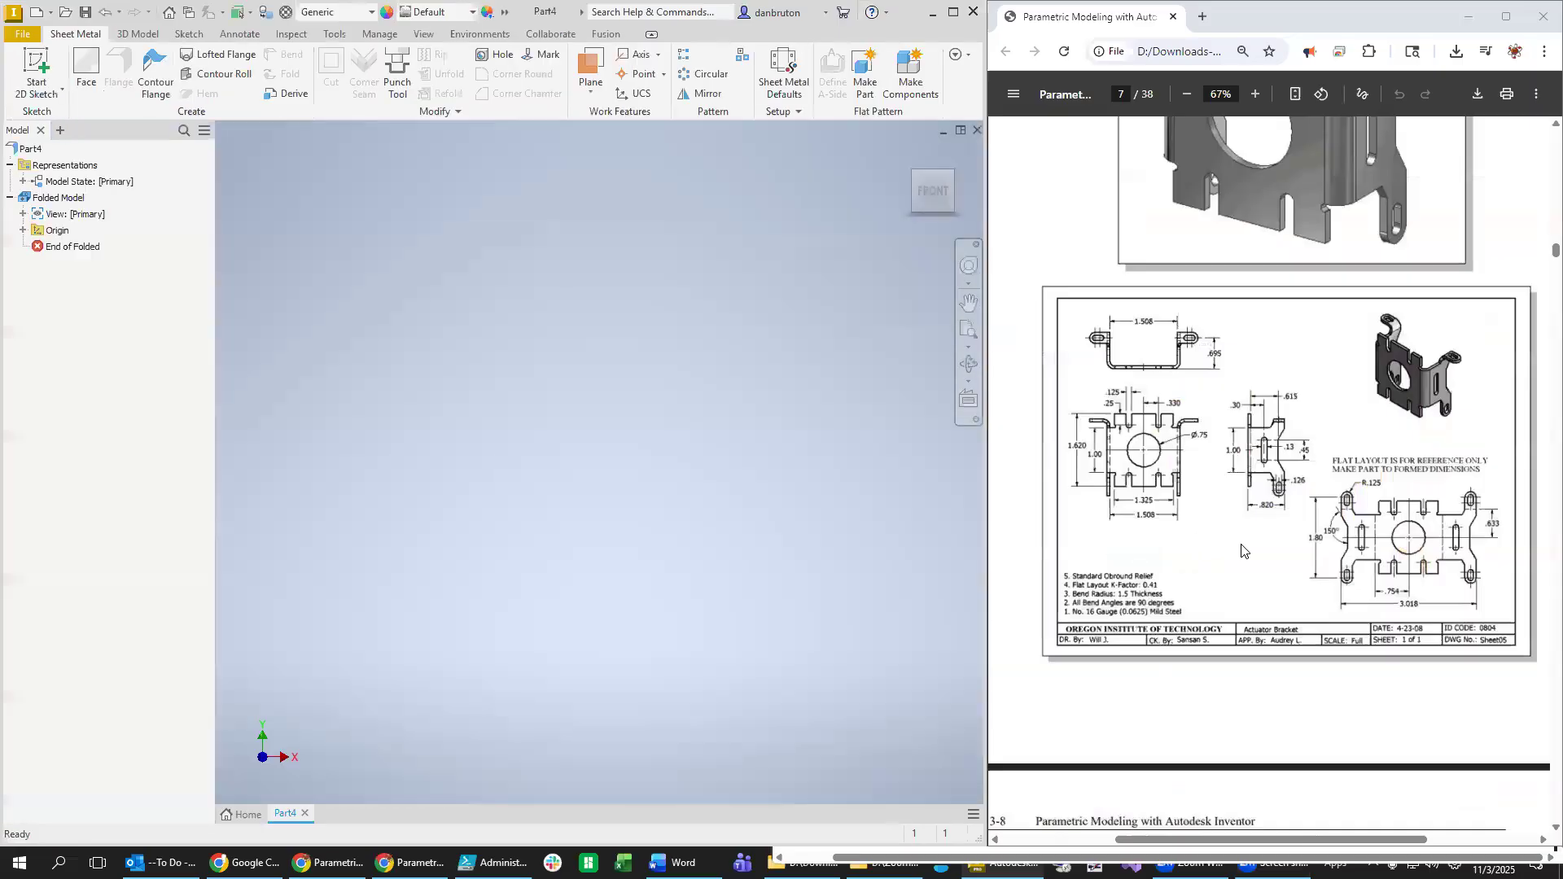
Read the tutorial PDF's pages on bending, K-factor and the actuator bracket design, up to the Sheet Metal Defaults instructions.
scroll(1307, 572, "up", 20)
scroll(1307, 572, "up", 7)
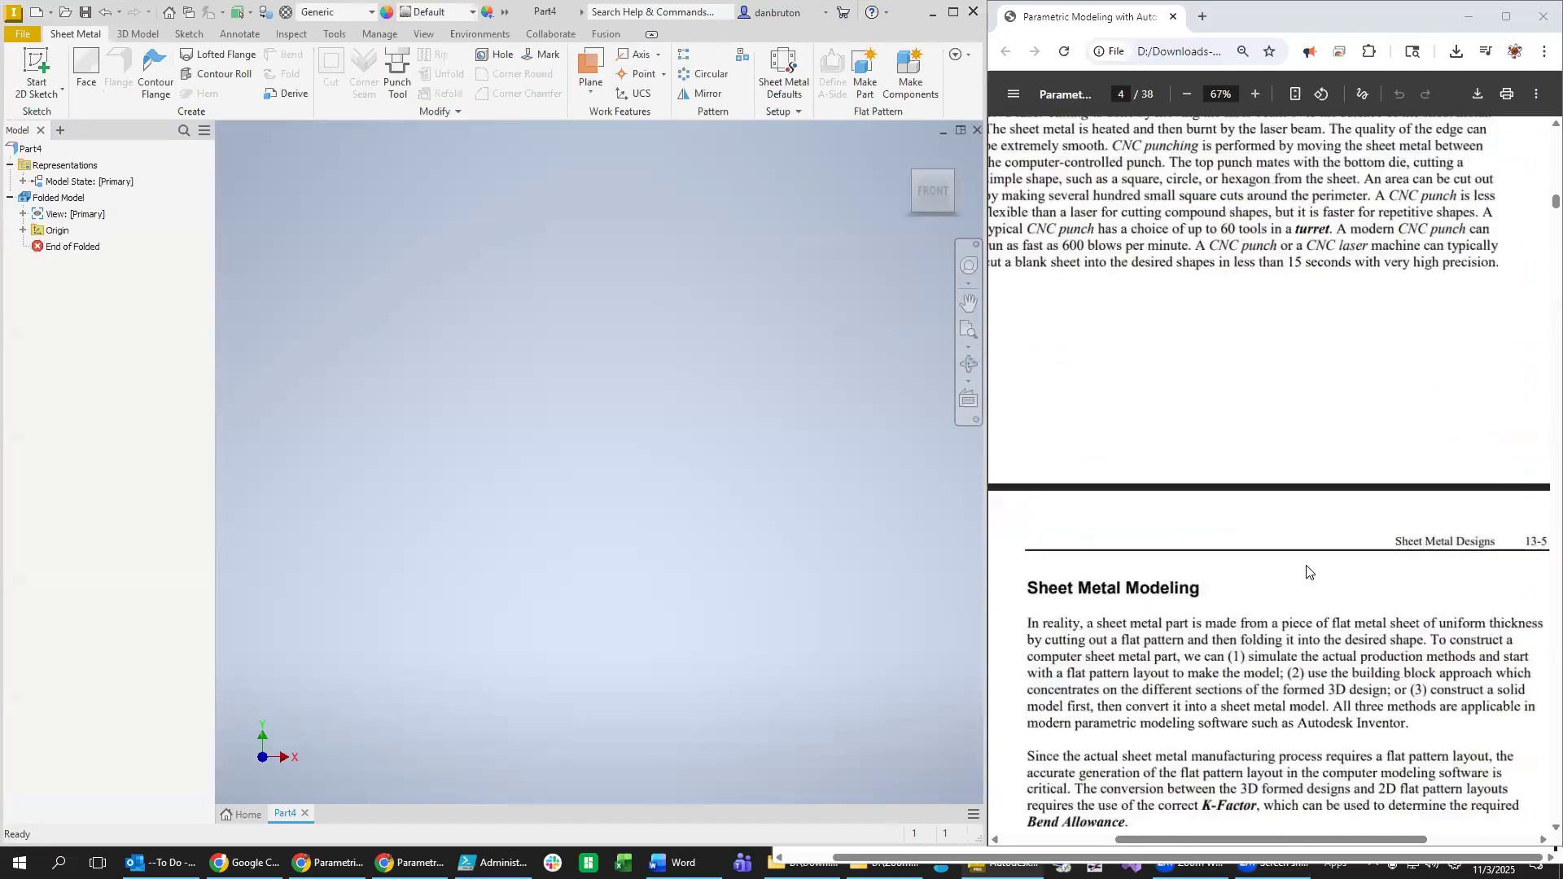
scroll(1307, 572, "up", 5)
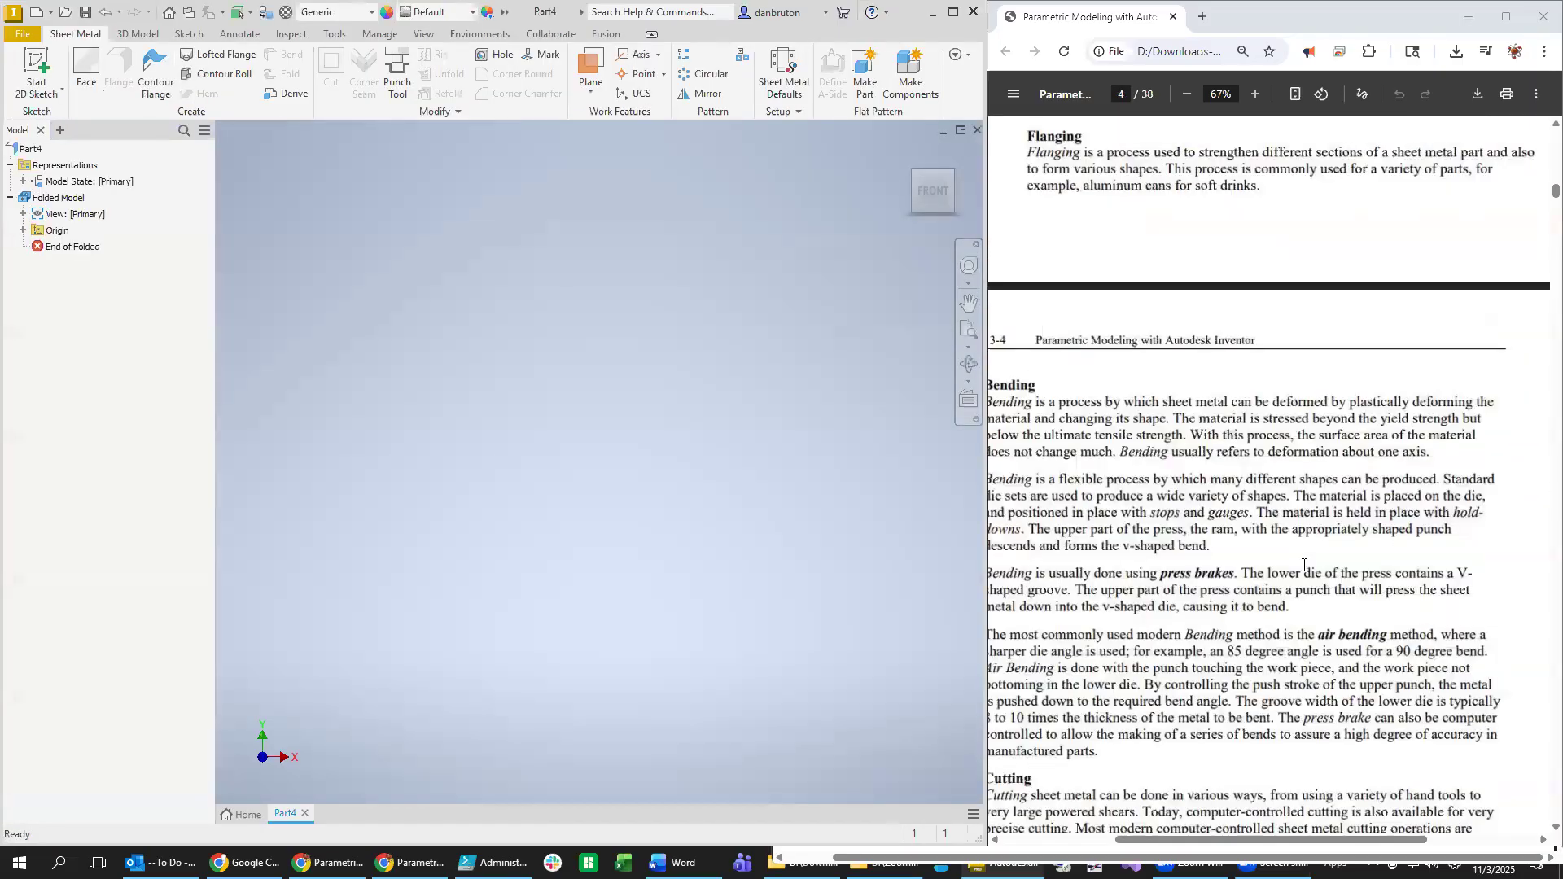
scroll(1305, 564, "down", 15)
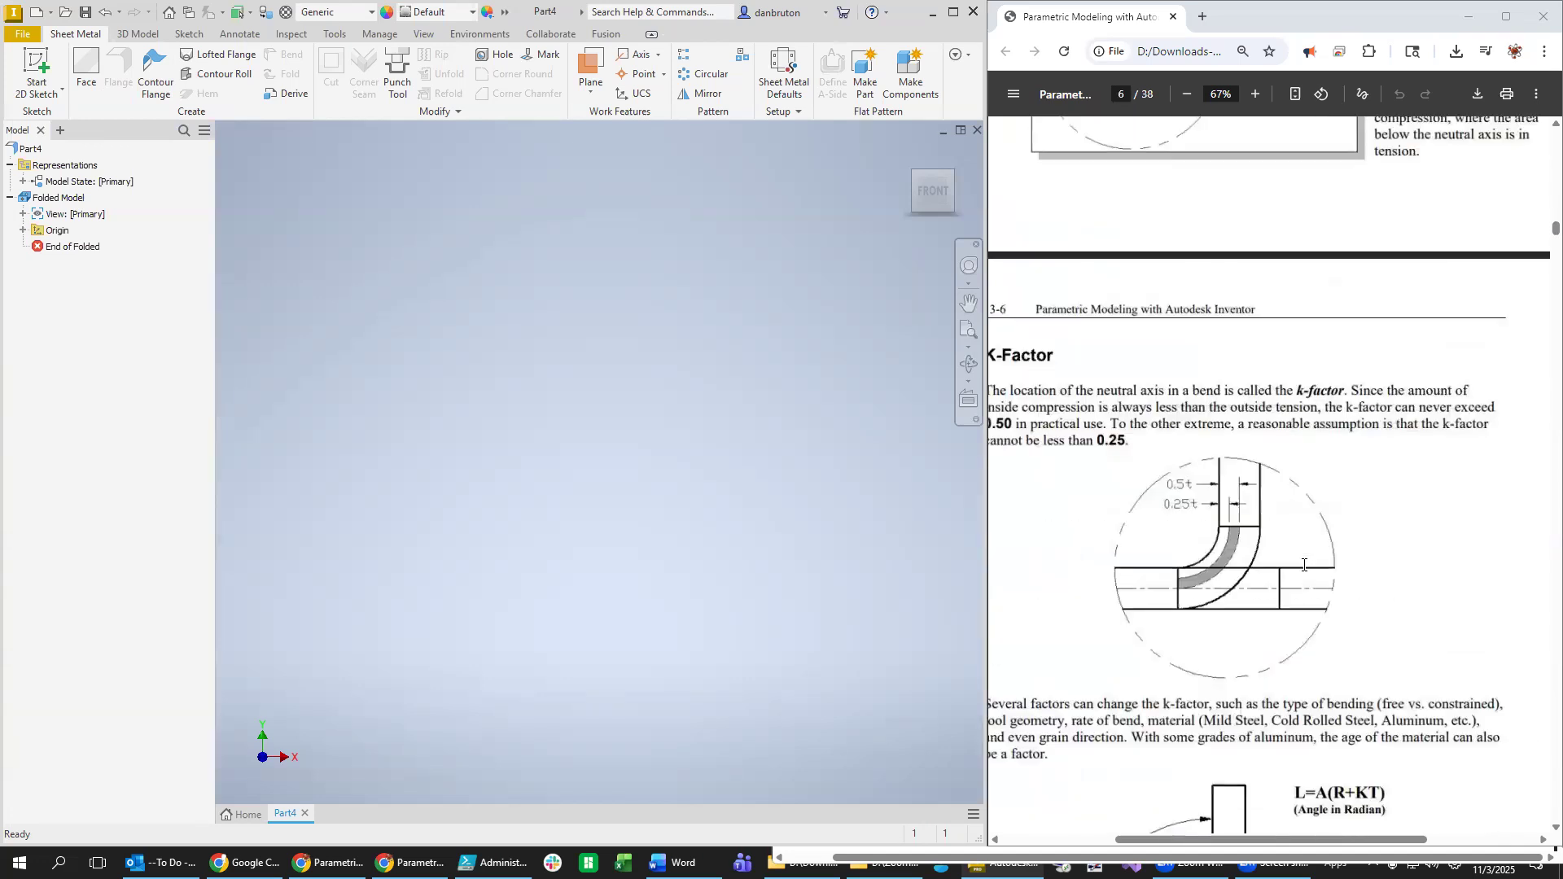
scroll(1304, 564, "down", 1)
left_click_drag(1272, 840, 1255, 840)
scroll(1327, 673, "down", 10)
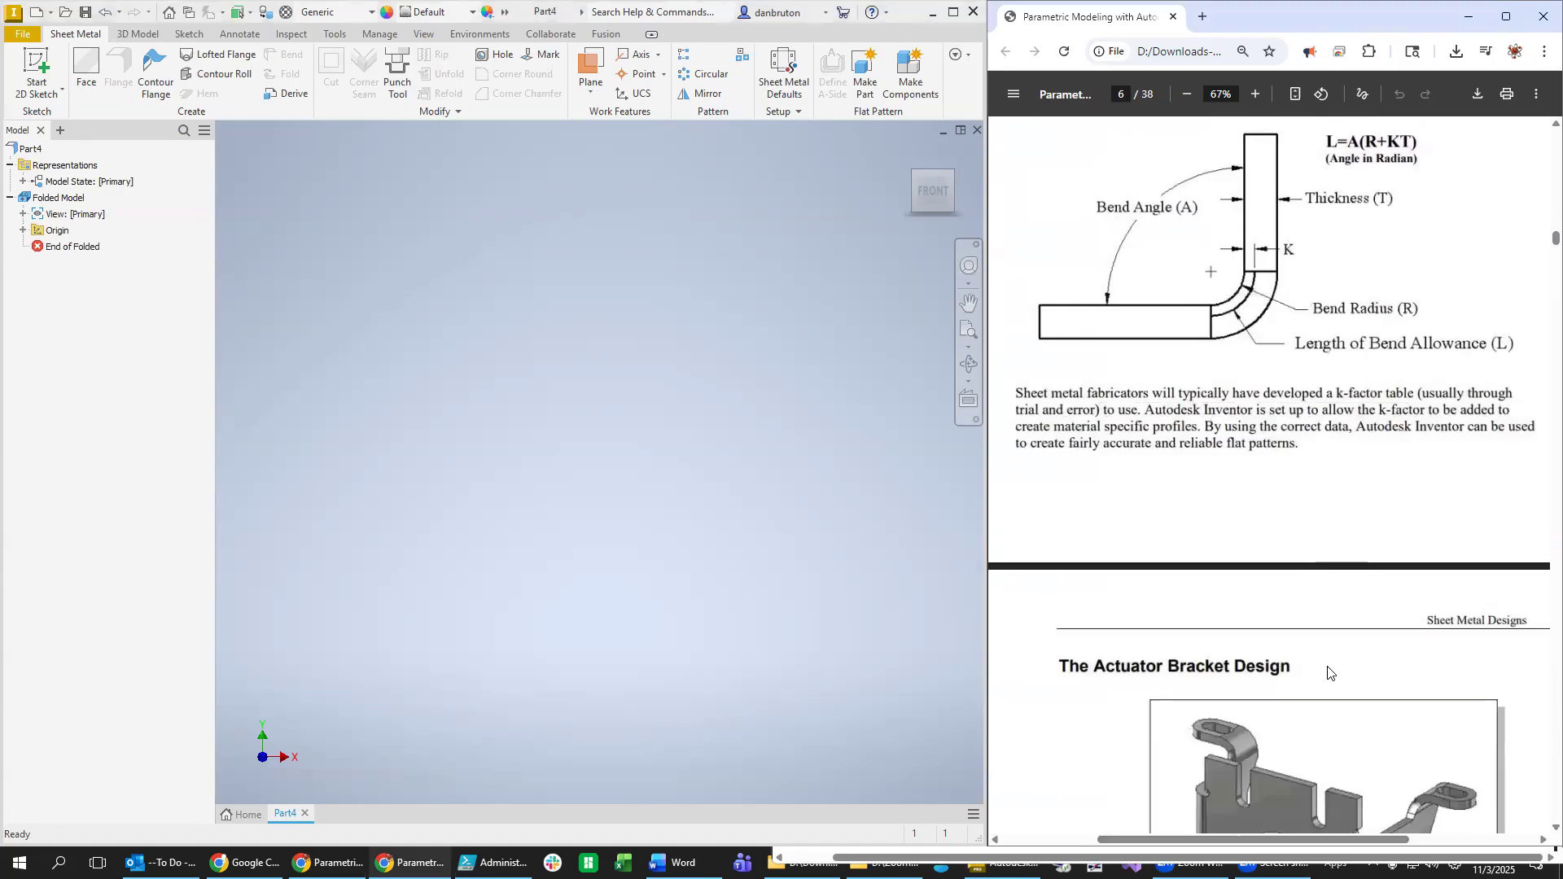
scroll(1328, 666, "down", 12)
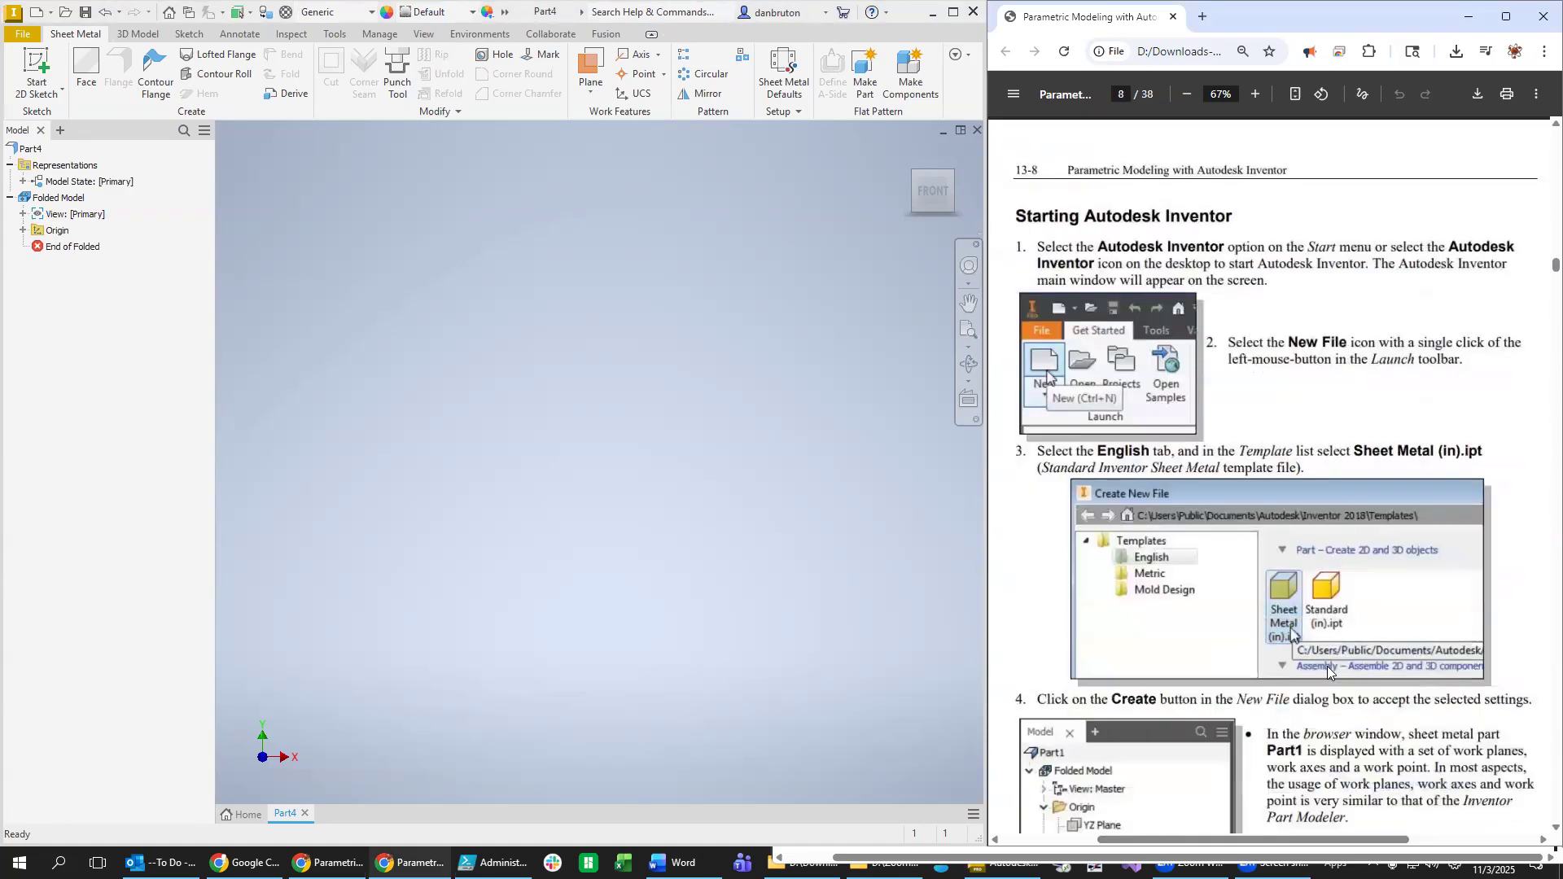
scroll(1329, 672, "down", 1)
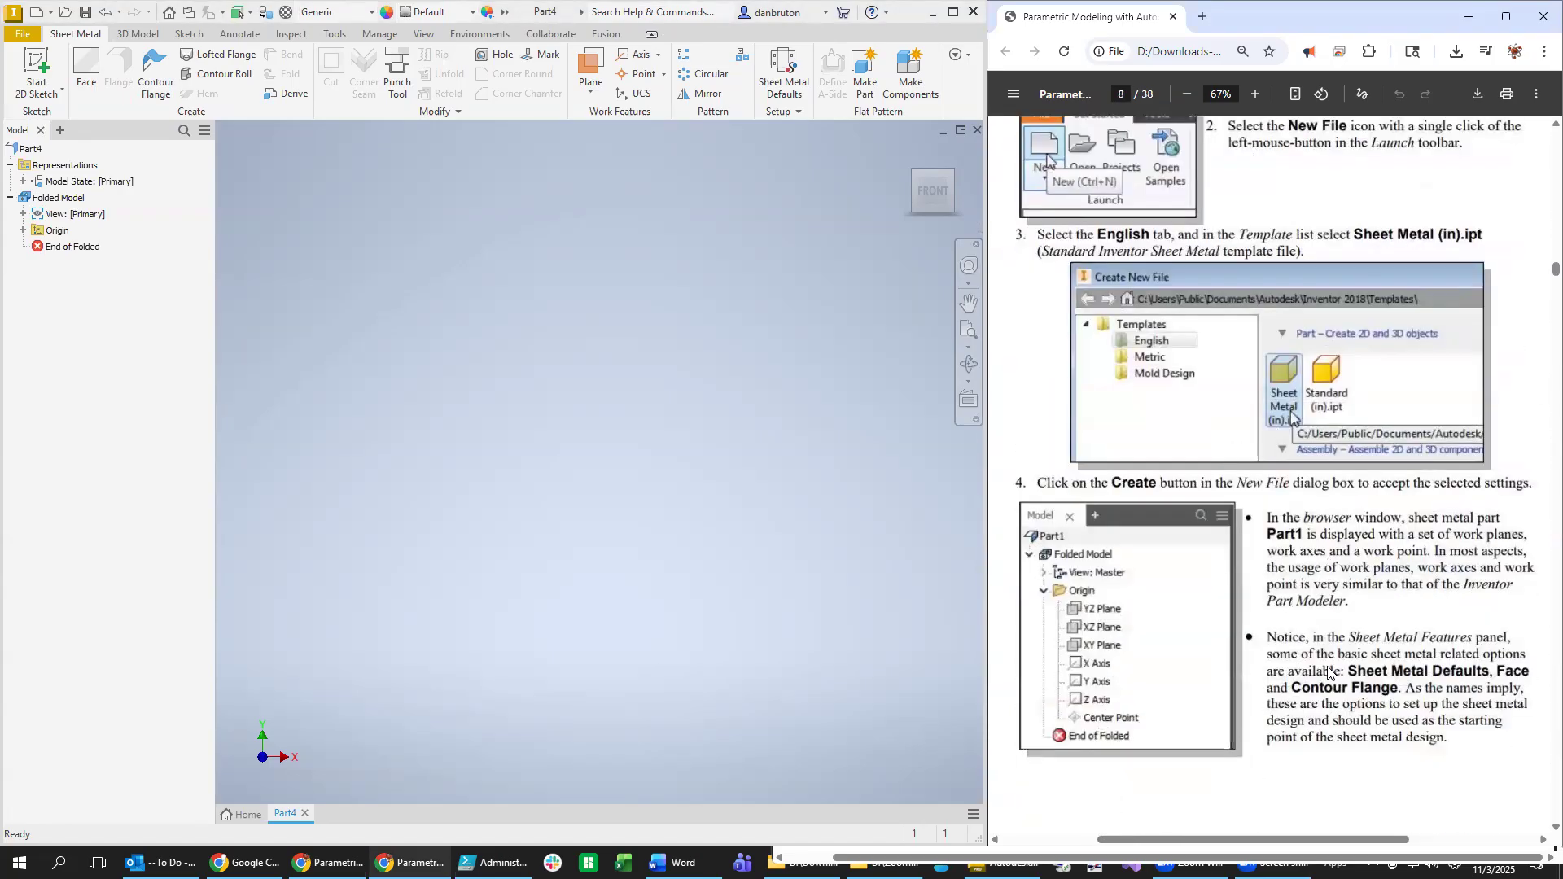
scroll(1328, 671, "down", 7)
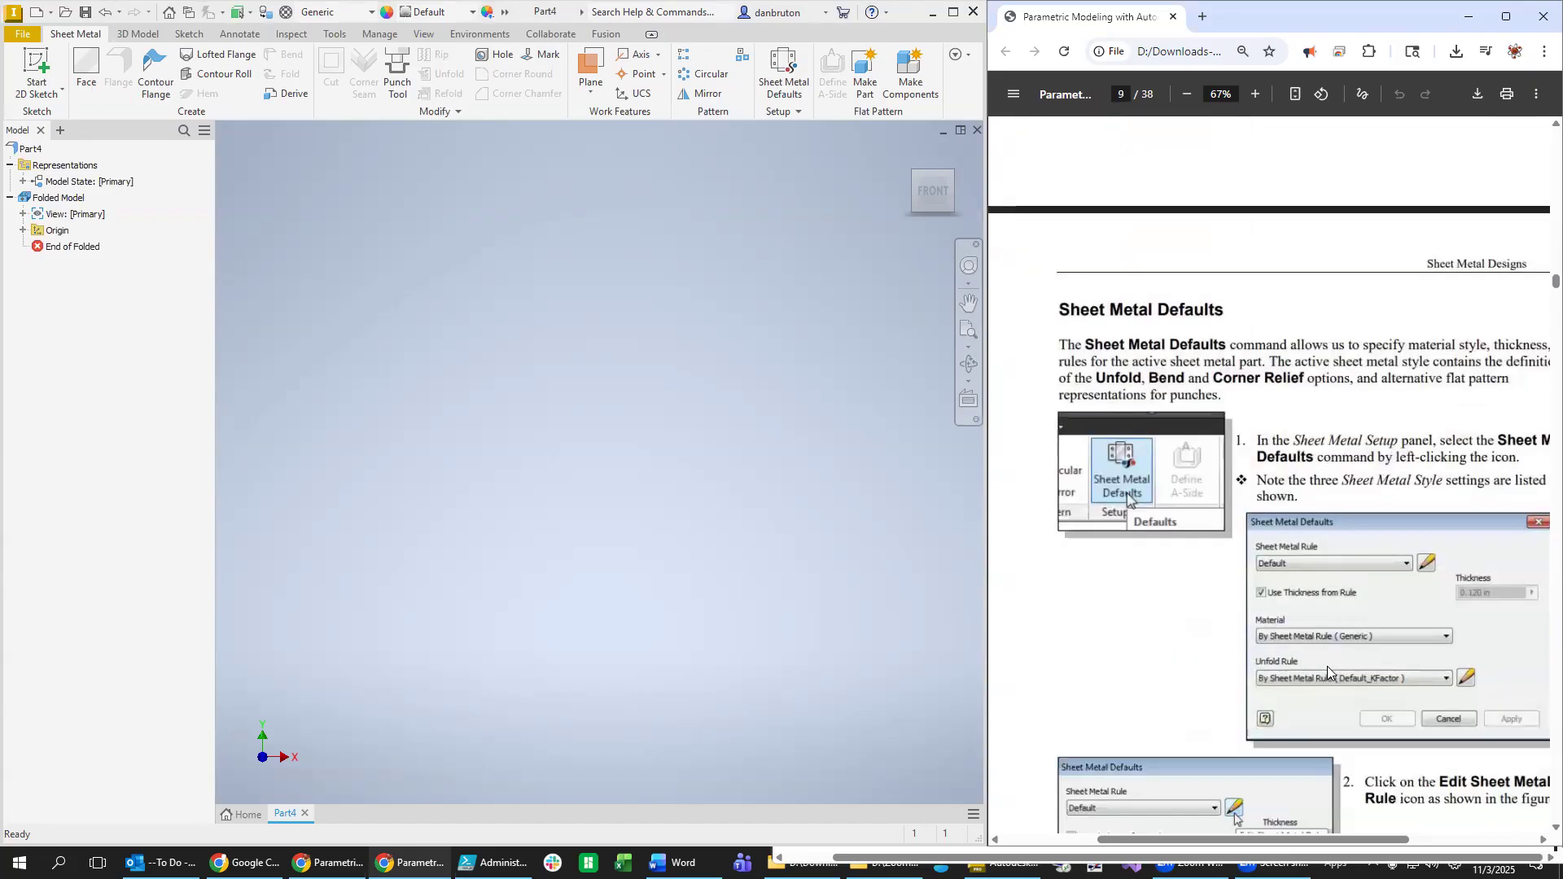
Open the Sheet Metal Defaults and bring up the Default sheet metal rule for editing.
left_click(784, 78)
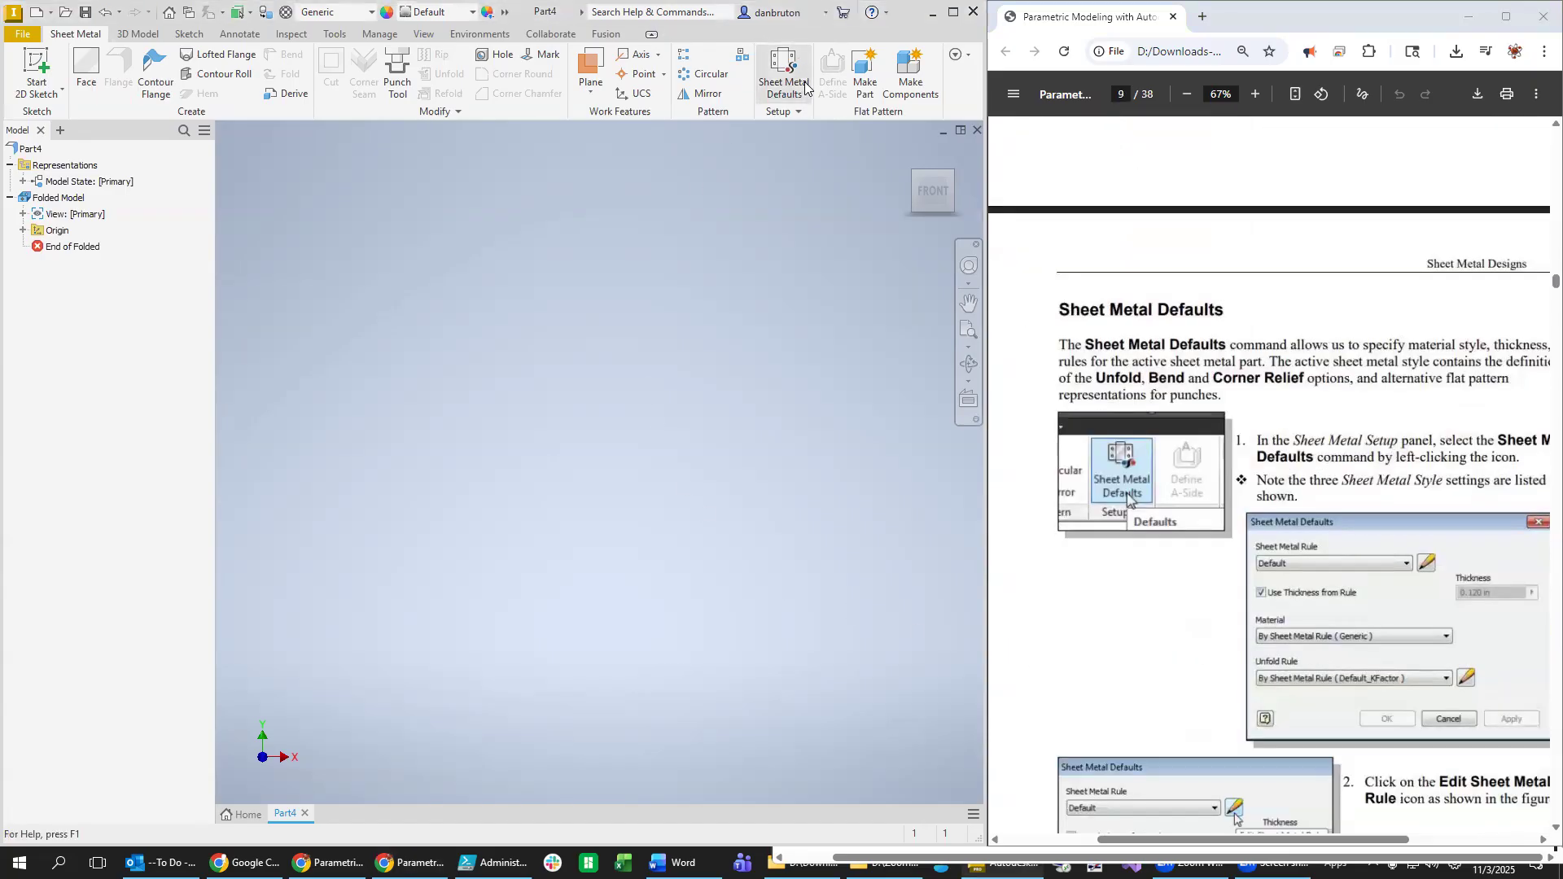
scroll(1470, 636, "down", 2)
left_click_drag(987, 645, 962, 645)
left_click(1227, 842)
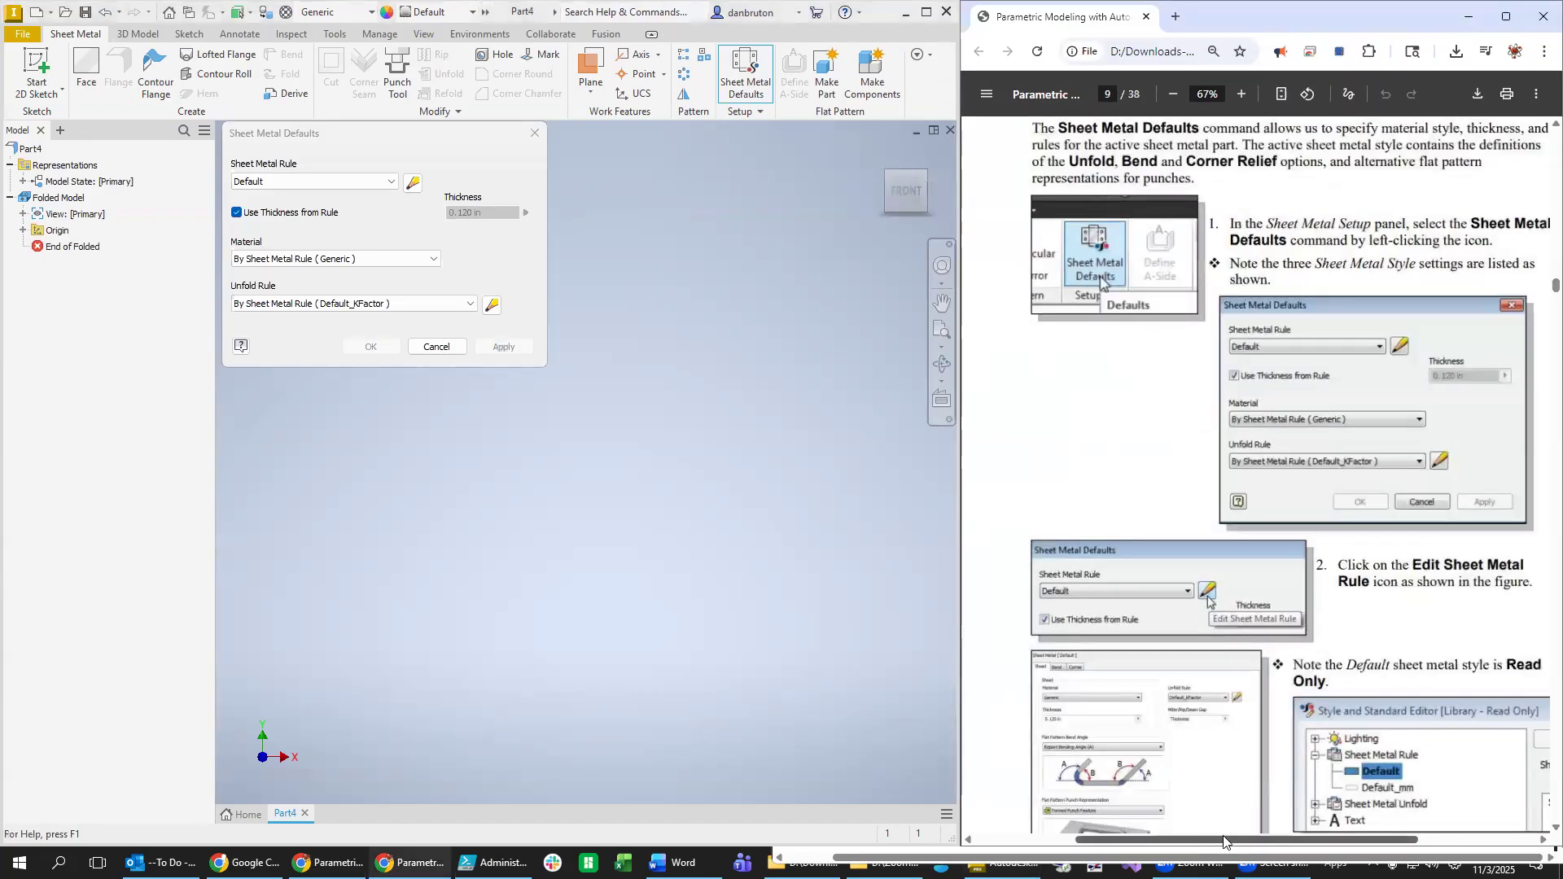
scroll(1411, 636, "down", 2)
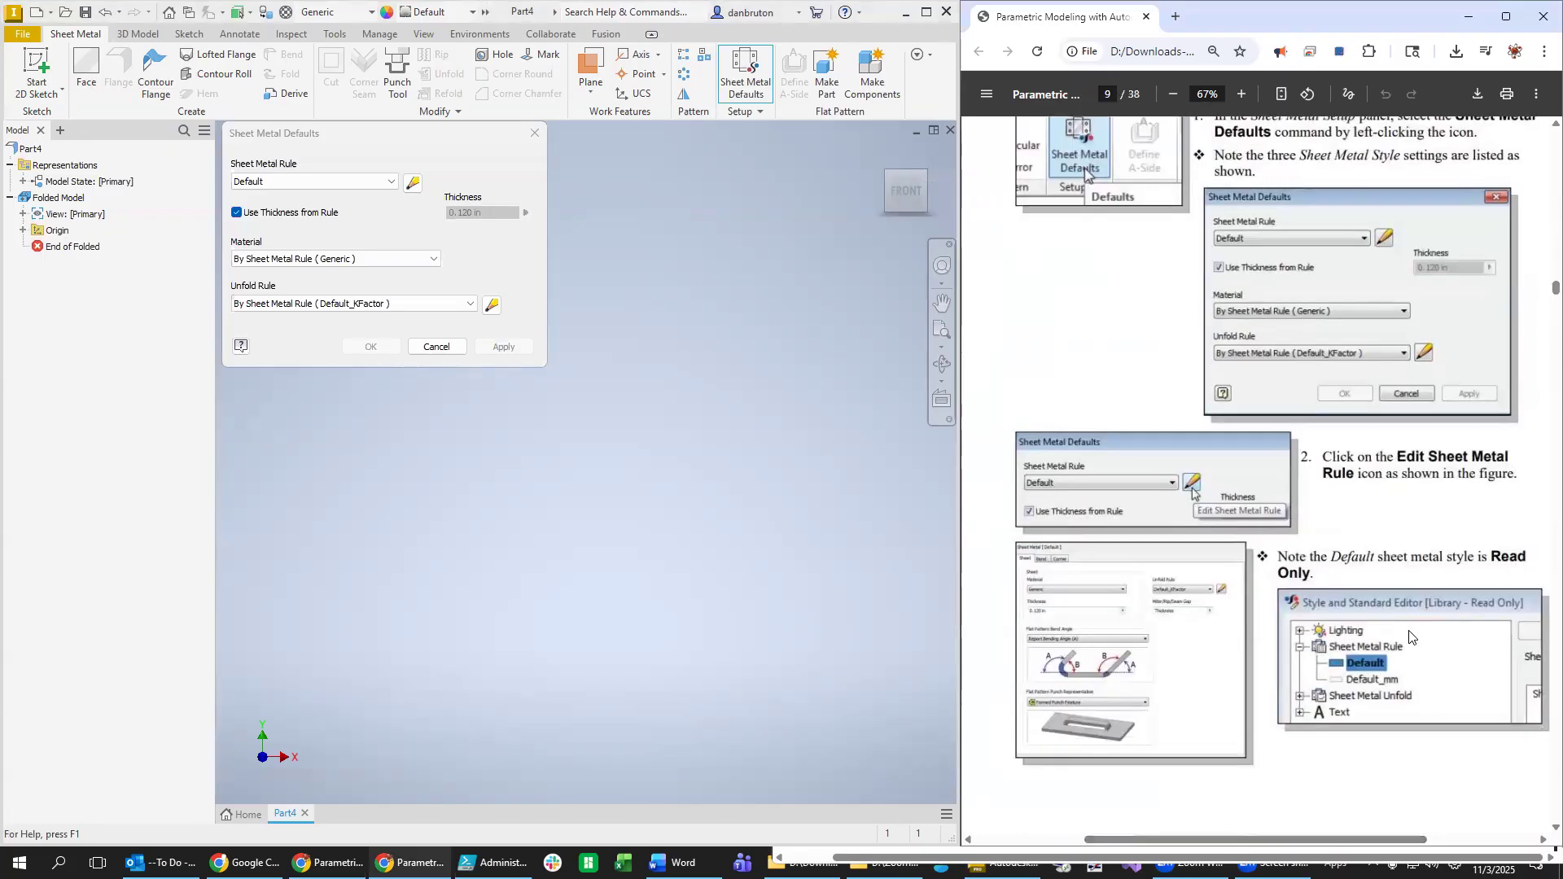
scroll(1411, 637, "up", 1)
left_click(413, 182)
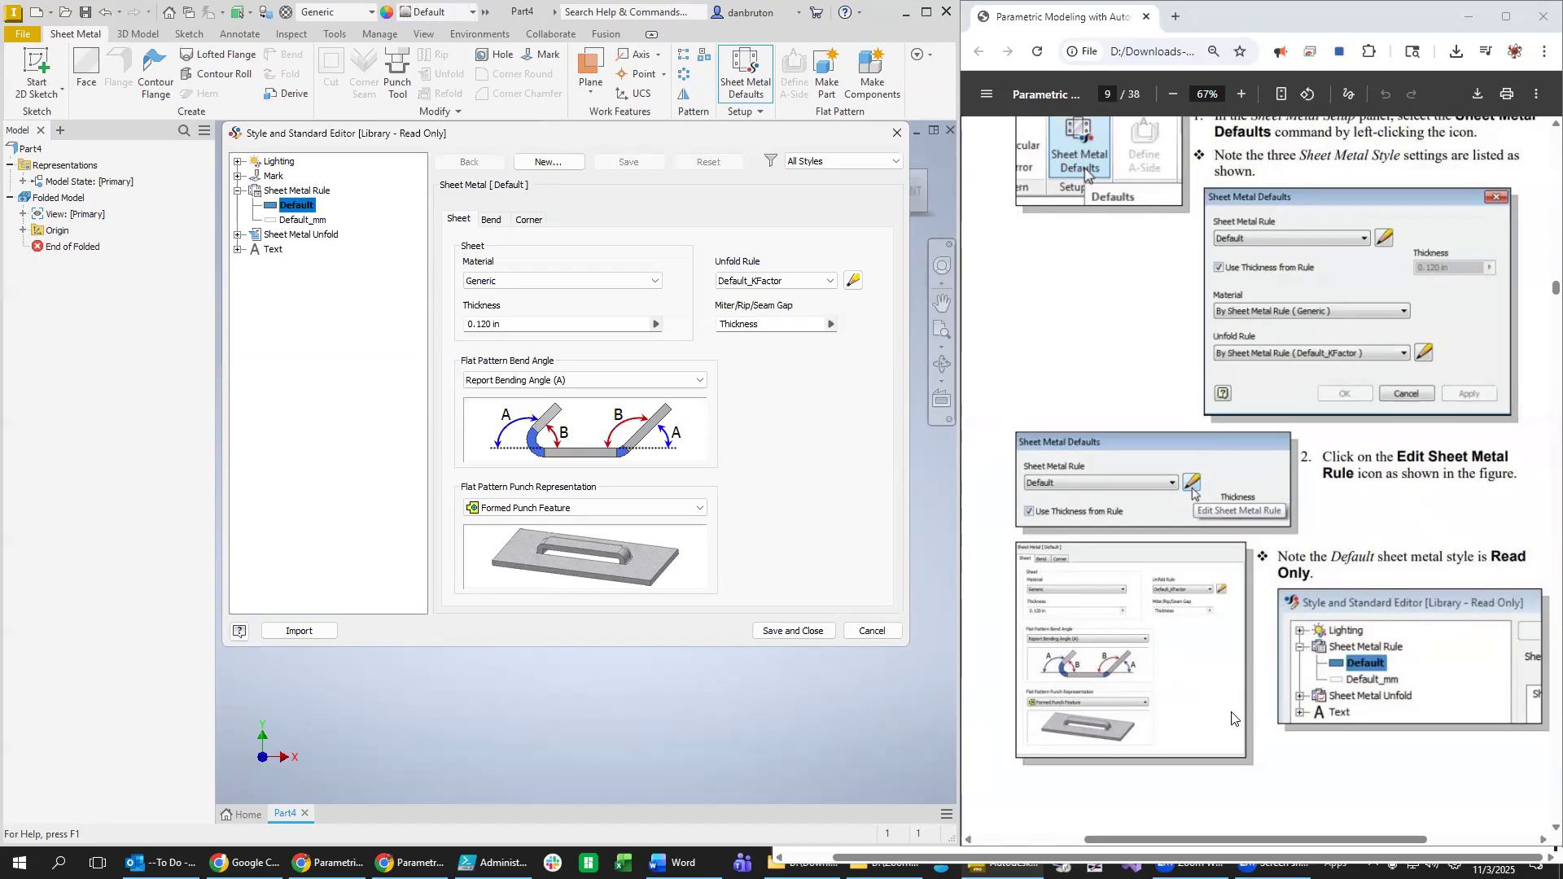
Create a new local sheet metal rule named 16 Gauge Mild Steel.
scroll(1189, 710, "down", 6)
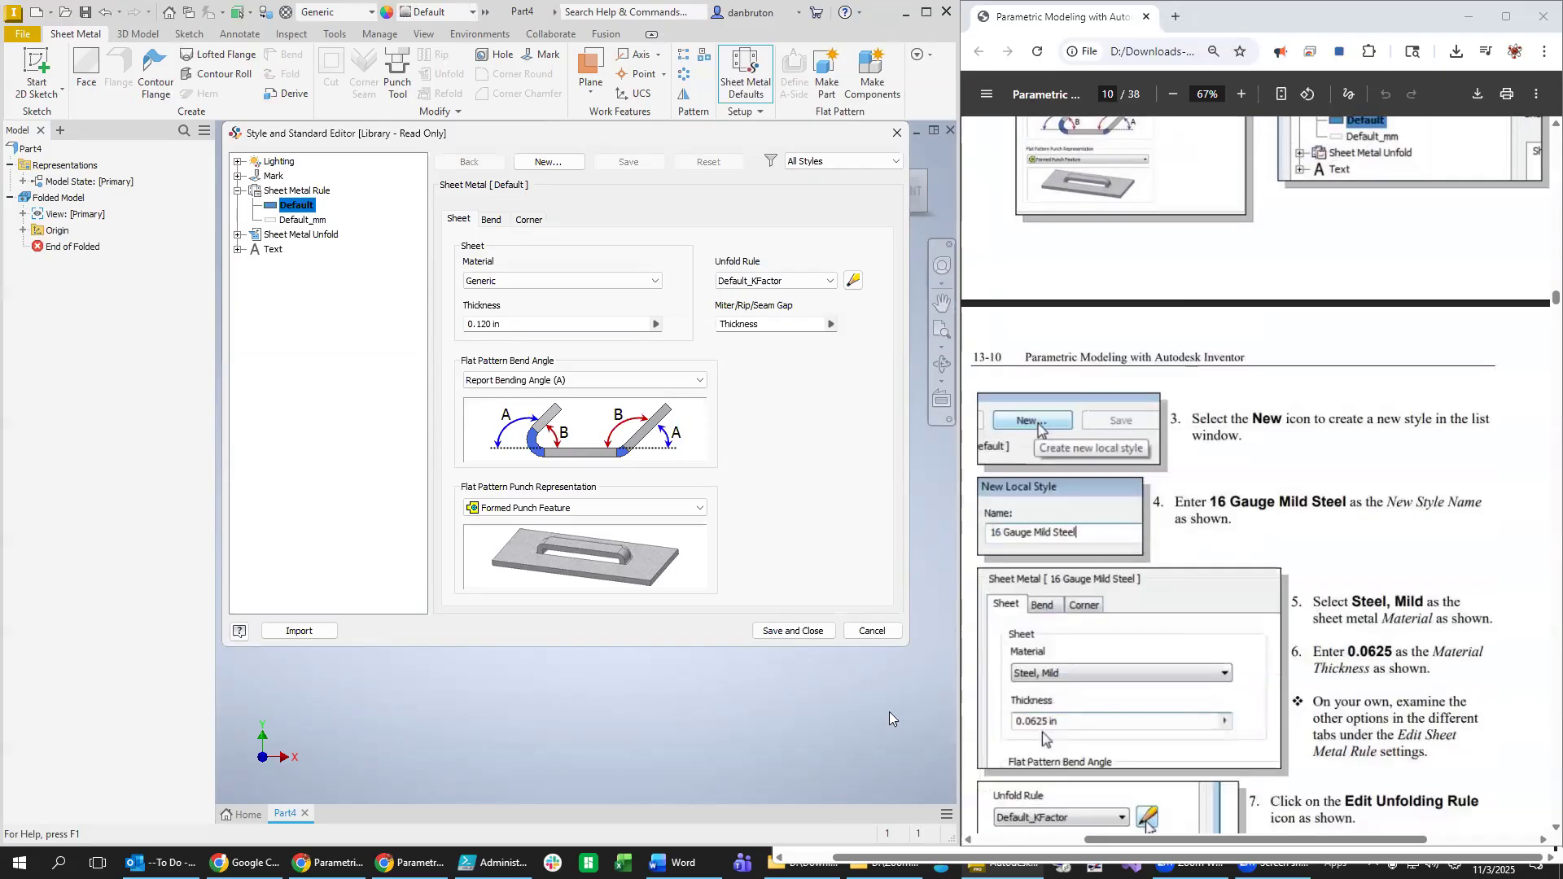
left_click(547, 162)
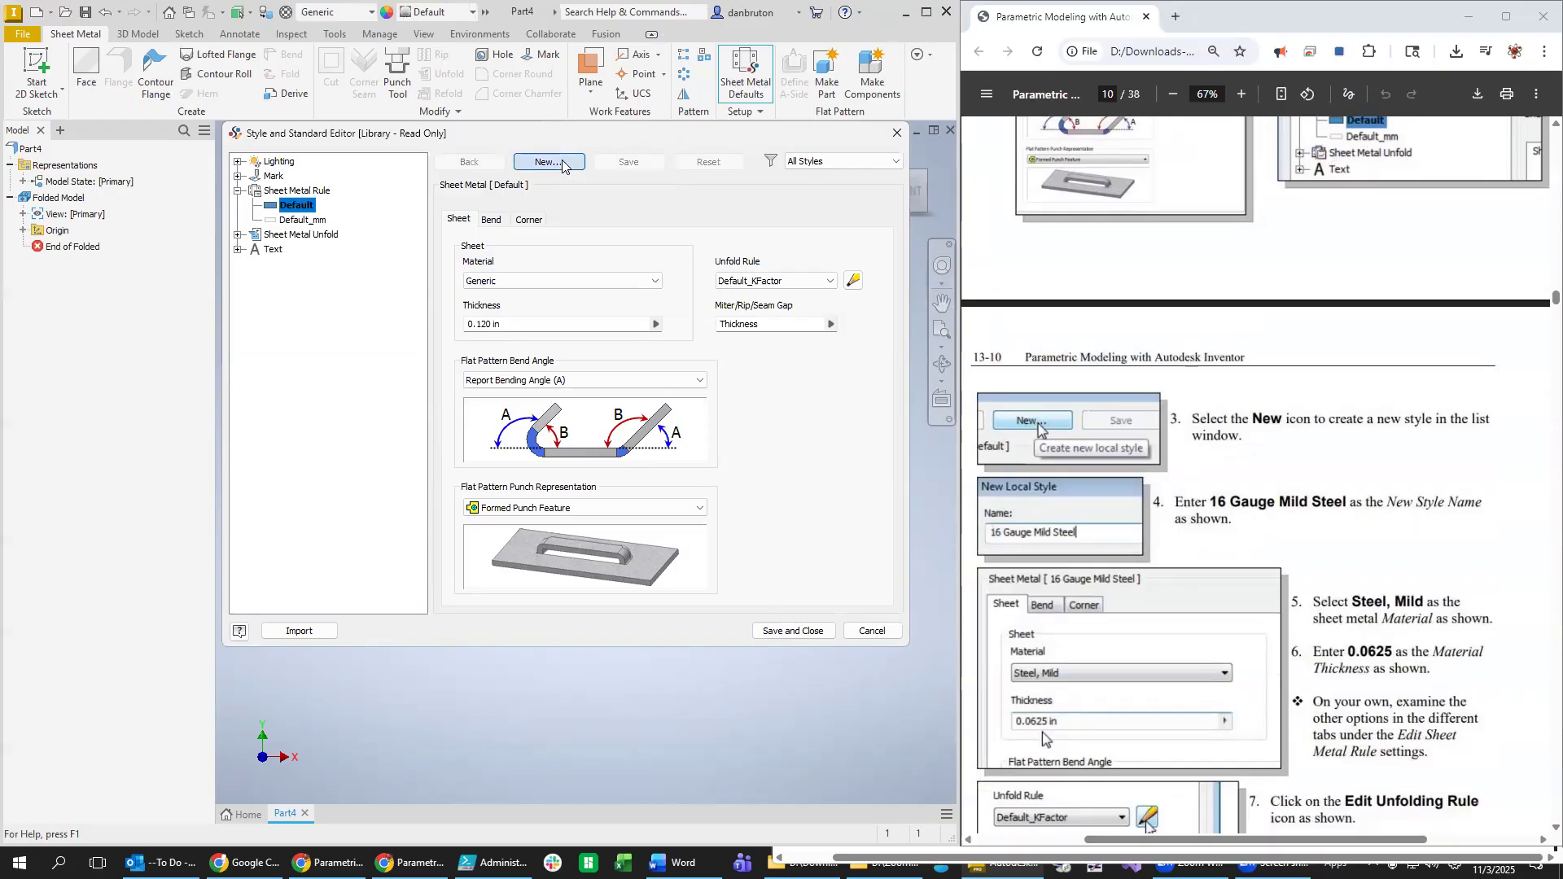
type("16 Gauge Mild Steel")
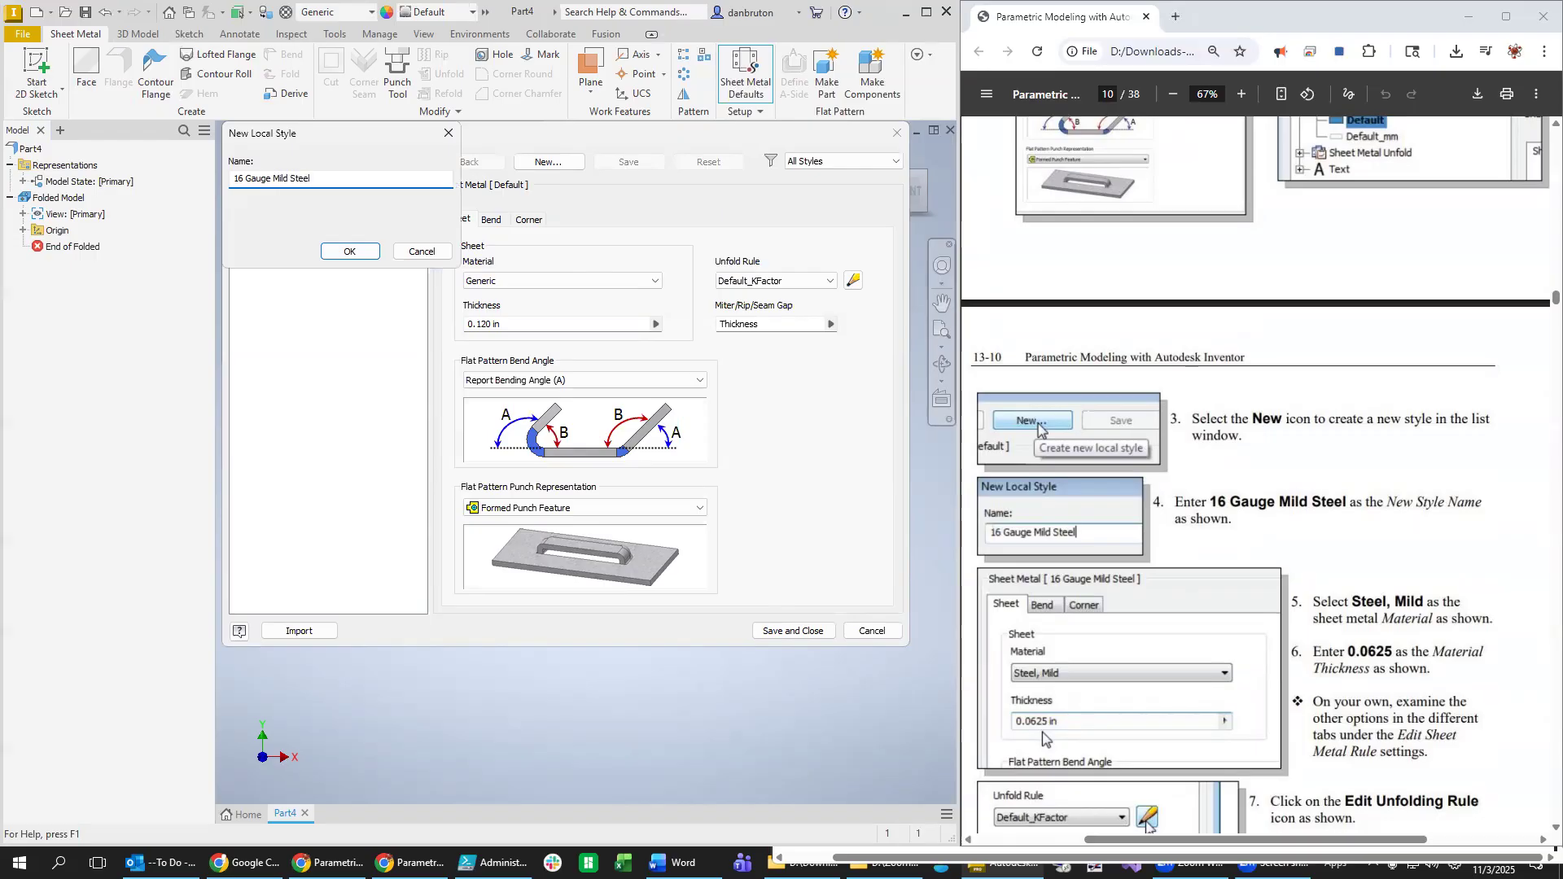
left_click(352, 253)
Set the 16 Gauge Mild Steel rule's material to Steel, Mild and its thickness to 0.0625 in.
left_click(654, 281)
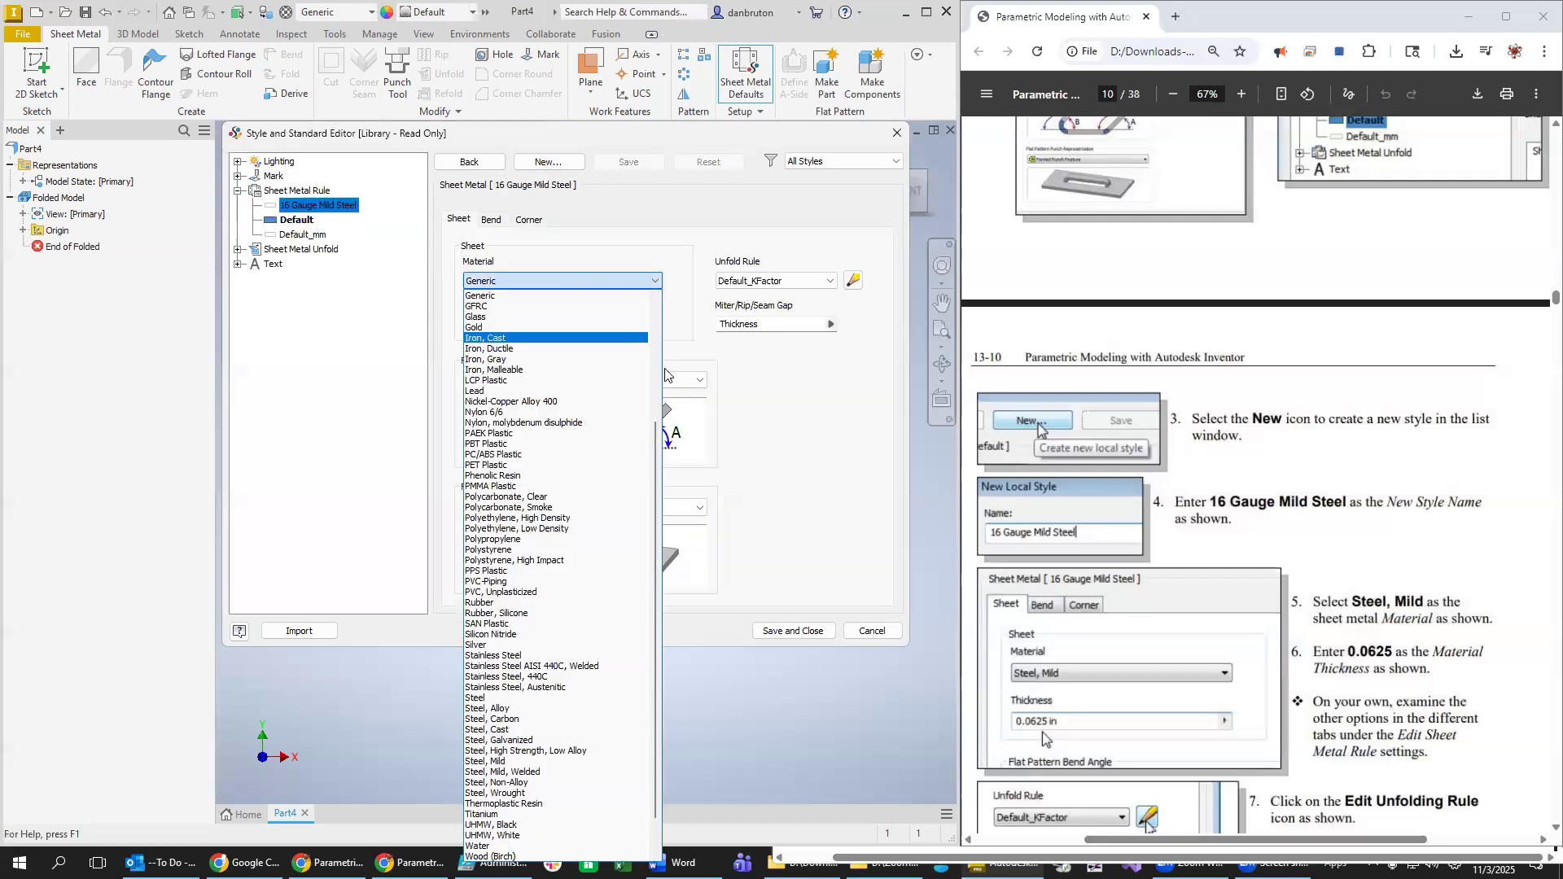
left_click_drag(655, 453, 655, 481)
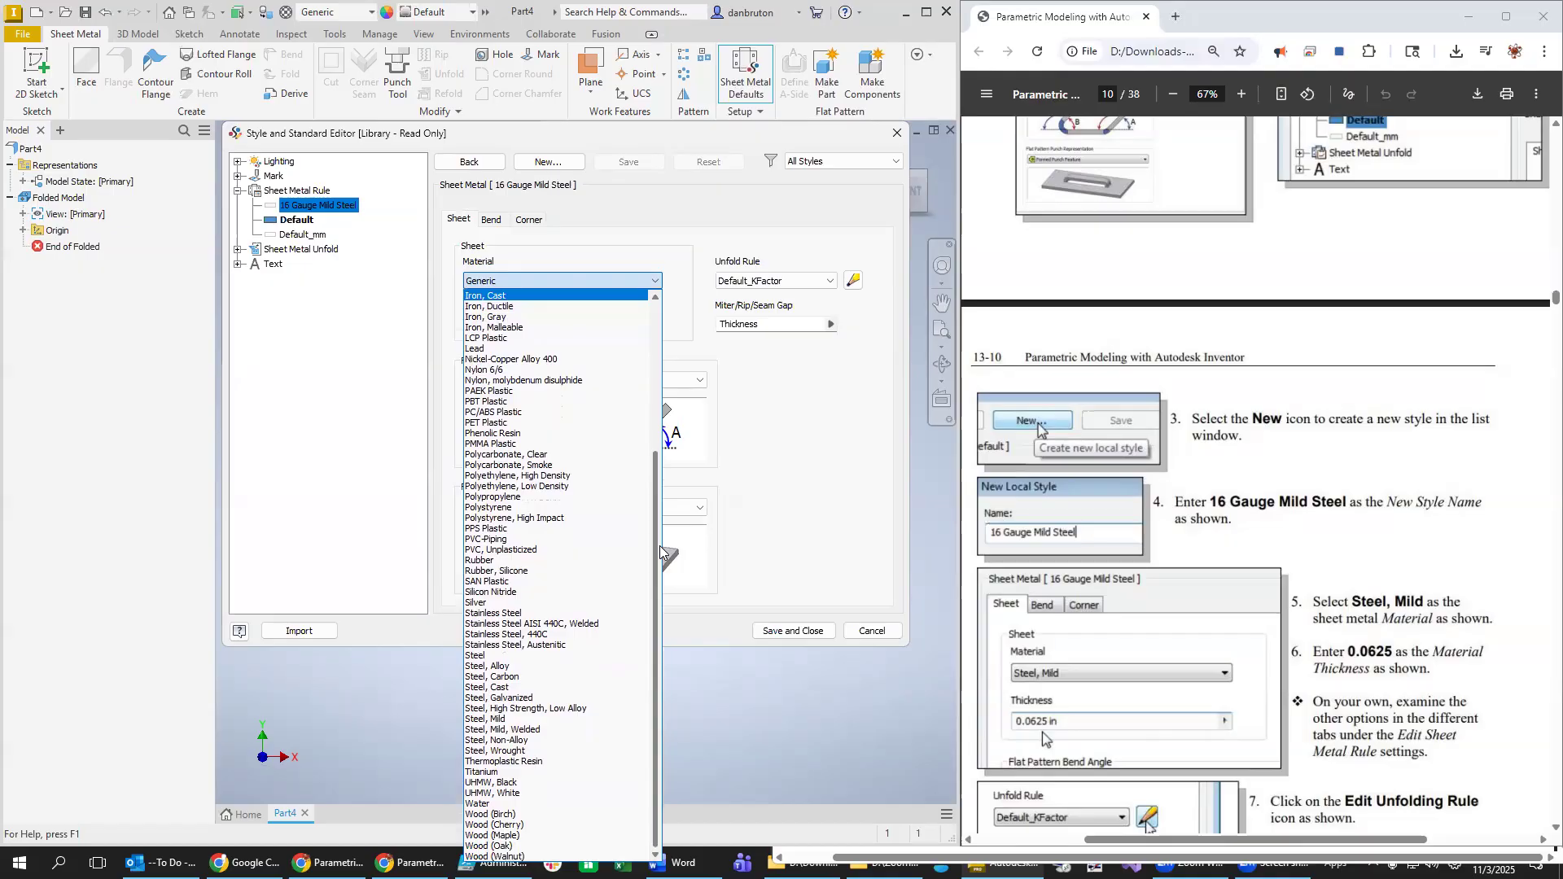
left_click(530, 721)
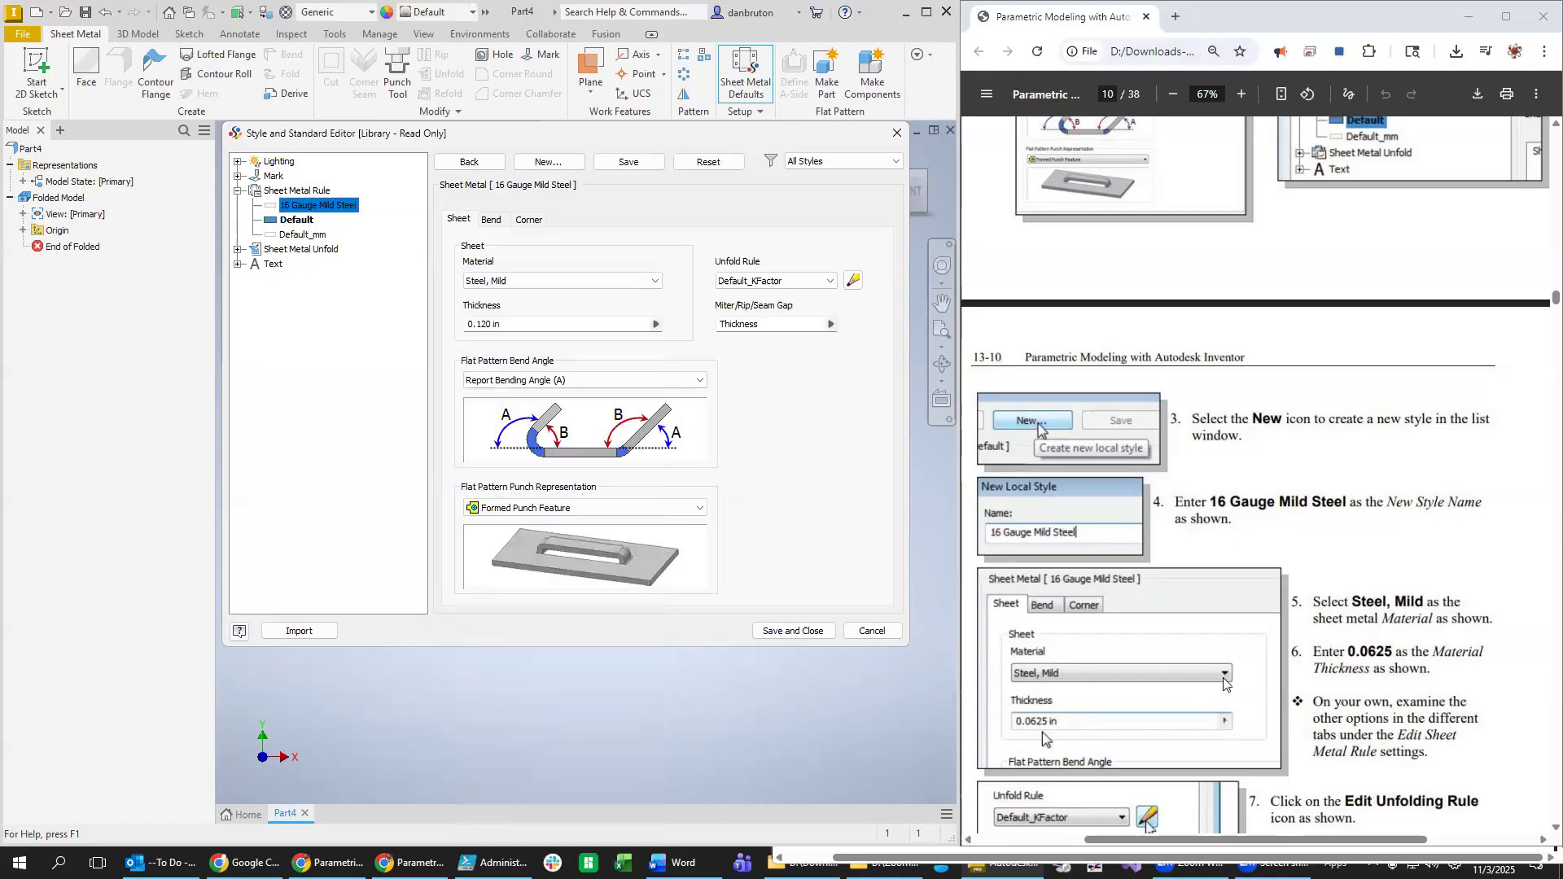
scroll(1219, 682, "down", 1)
scroll(1219, 682, "down", 1)
left_click_drag(521, 324, 428, 324)
type("0.0625")
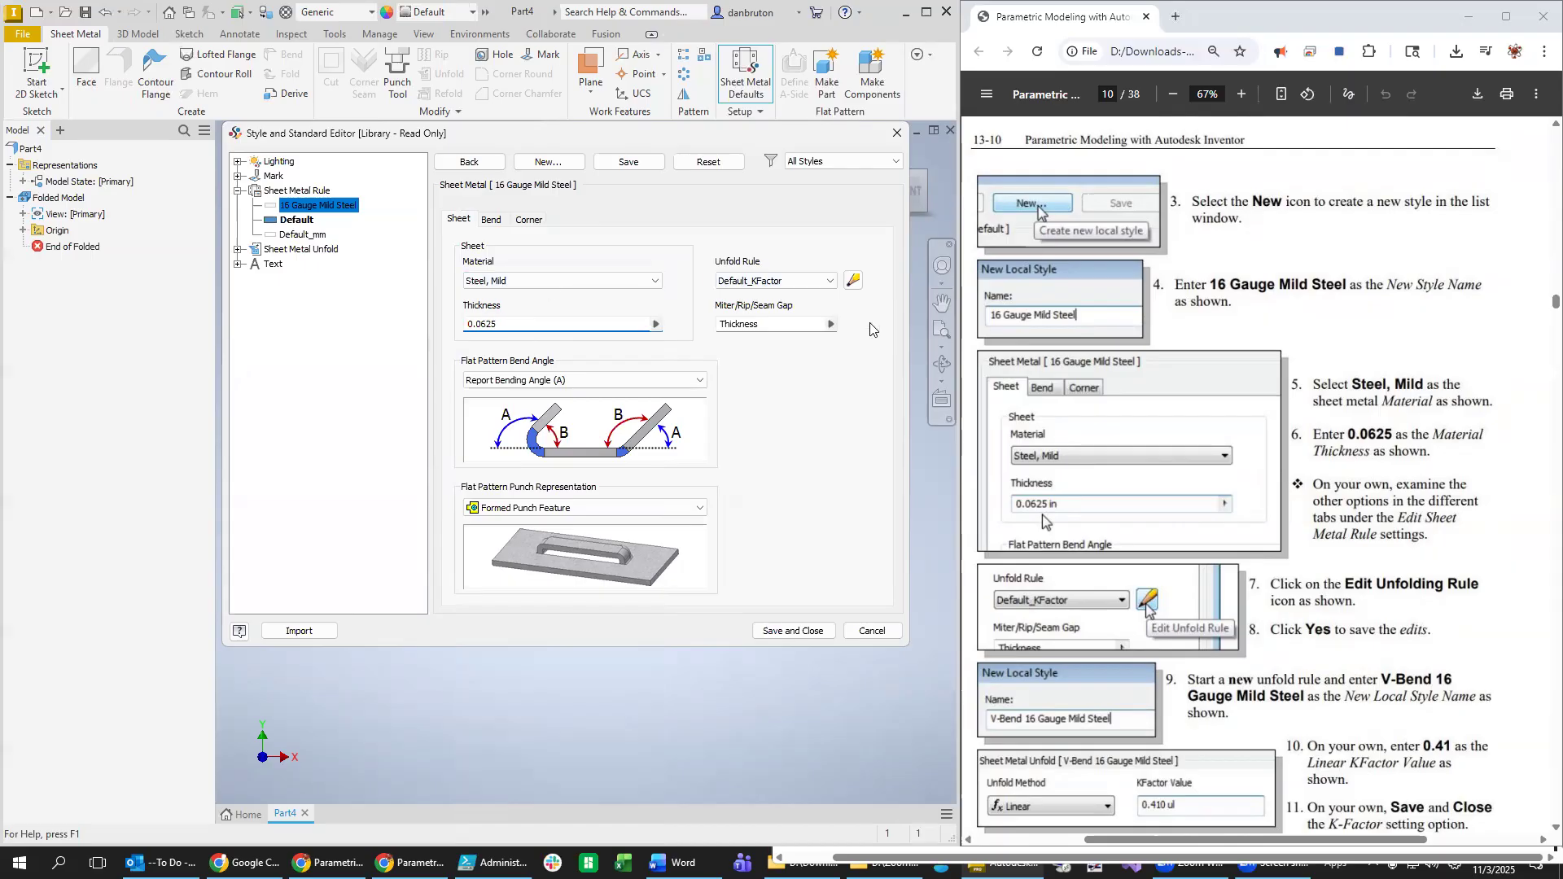
Save the 16 Gauge Mild Steel rule edits and open its Default_KFactor unfold rule for editing.
scroll(1196, 489, "down", 2)
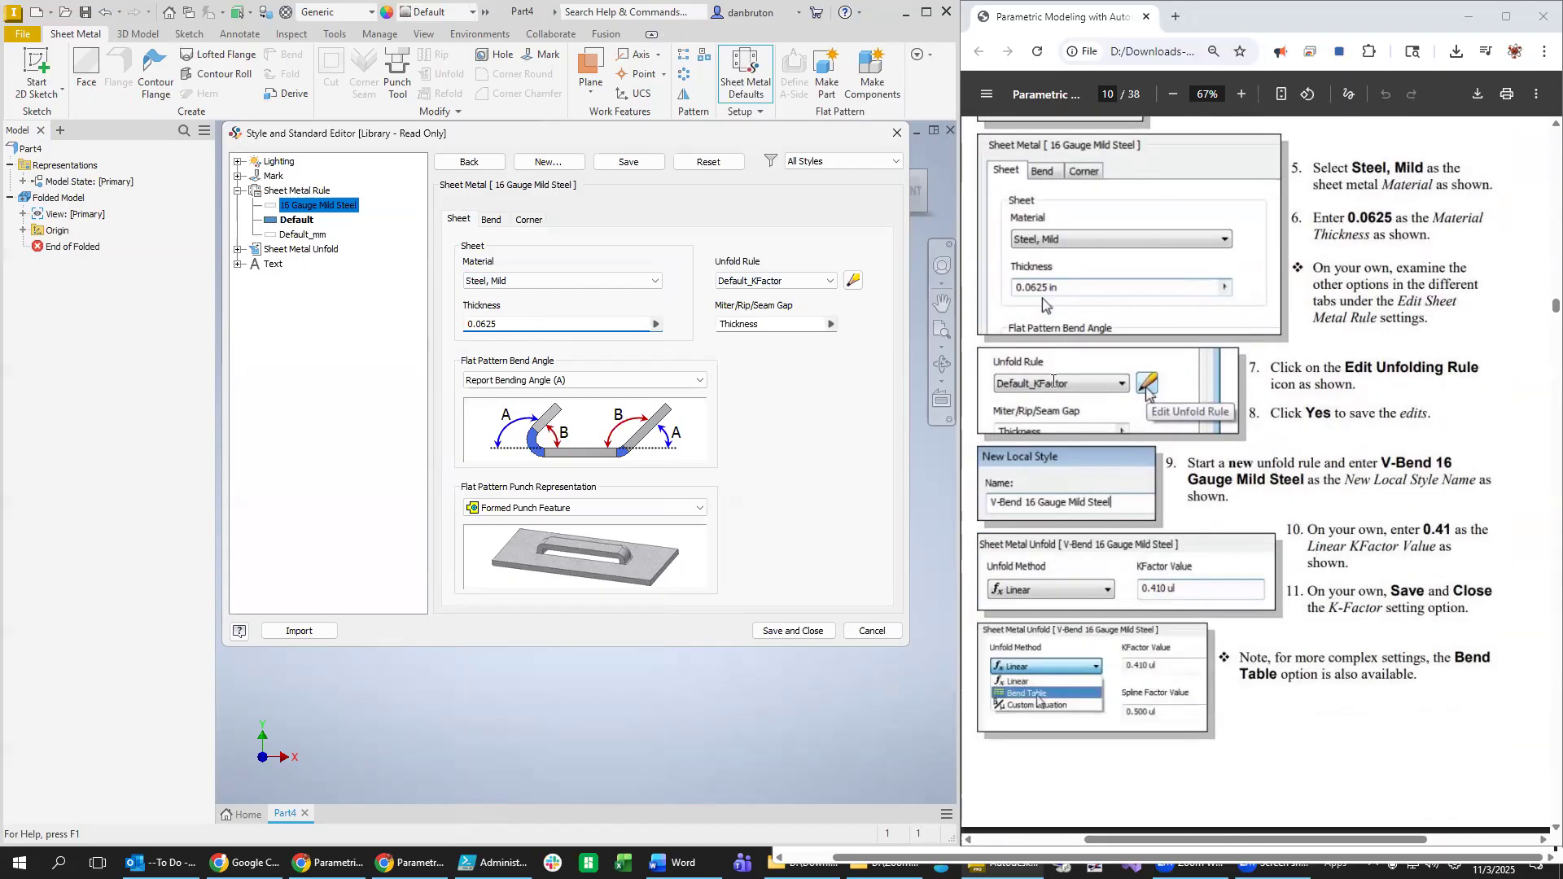
left_click(853, 281)
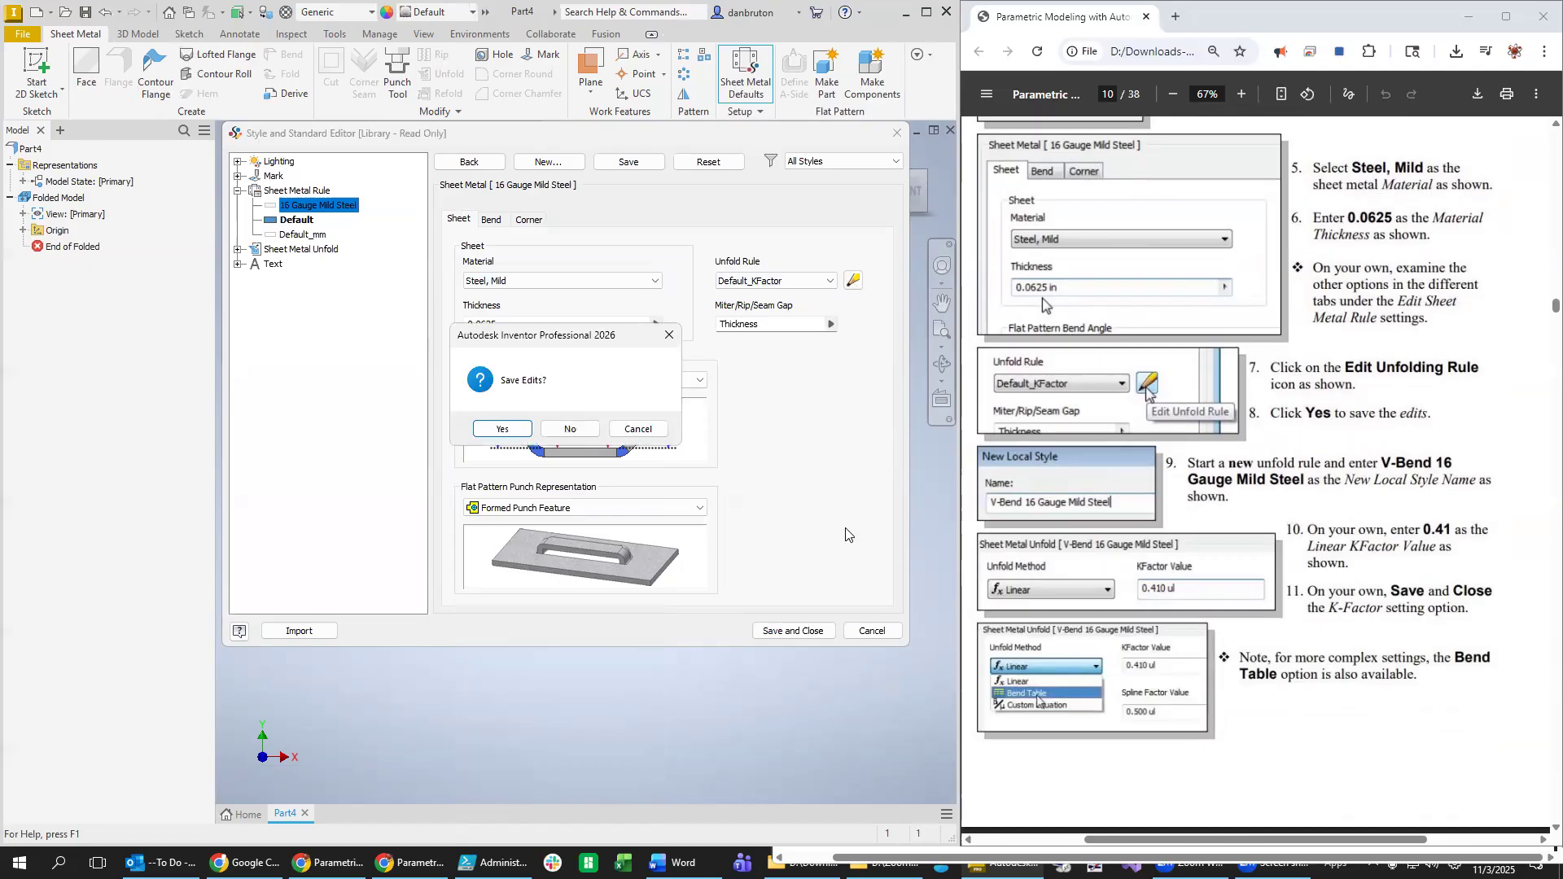
left_click(517, 432)
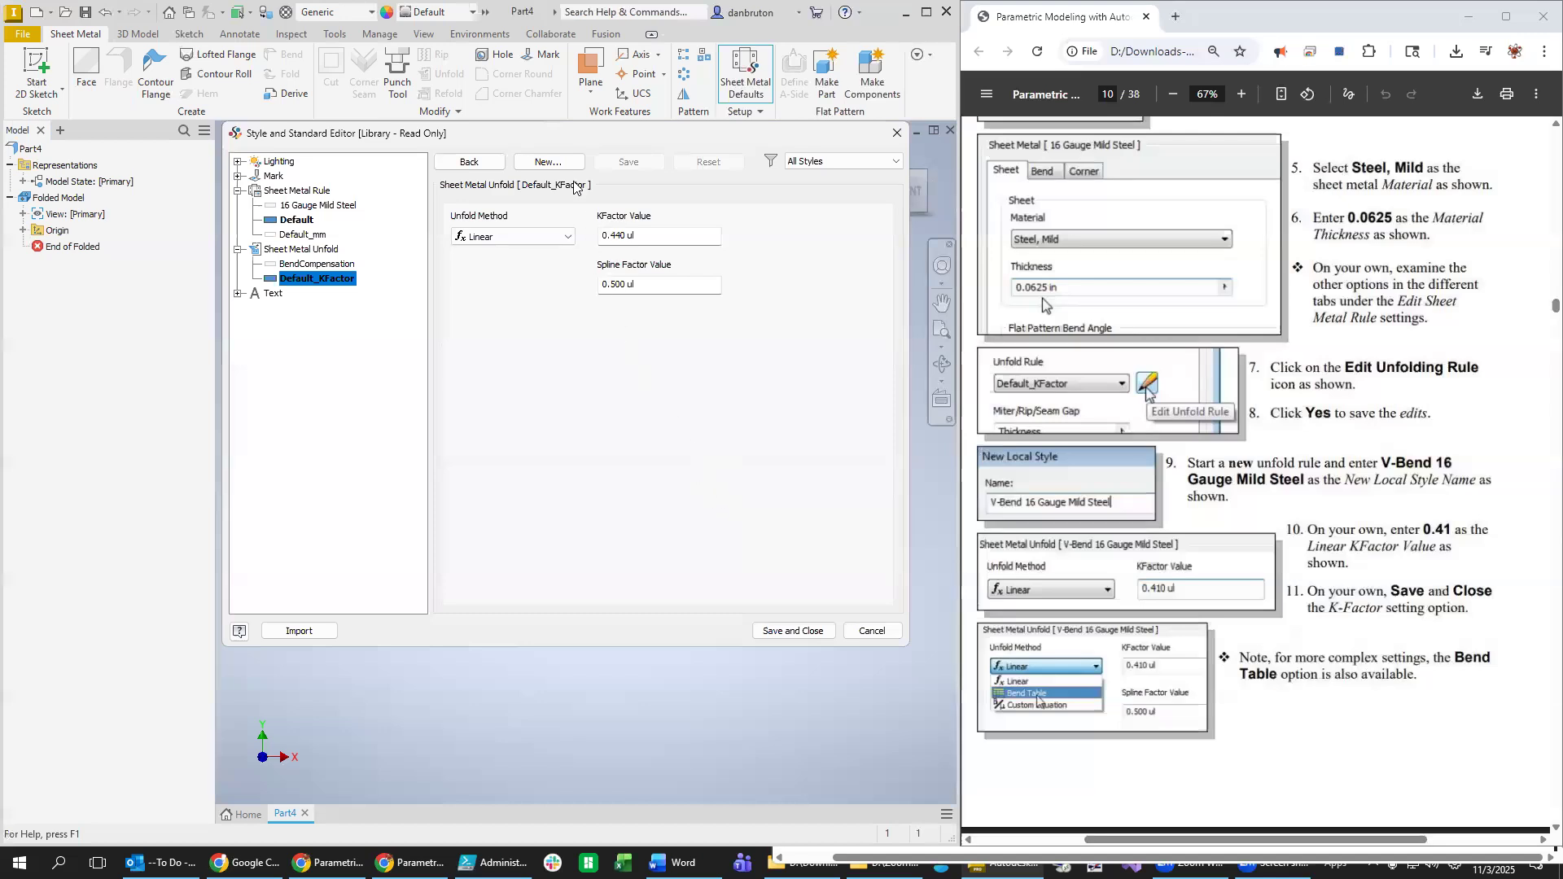
Create a new unfold rule named V-Bend 16 Gauge Mild Steel with a KFactor Value of 0.410 ul.
left_click(548, 161)
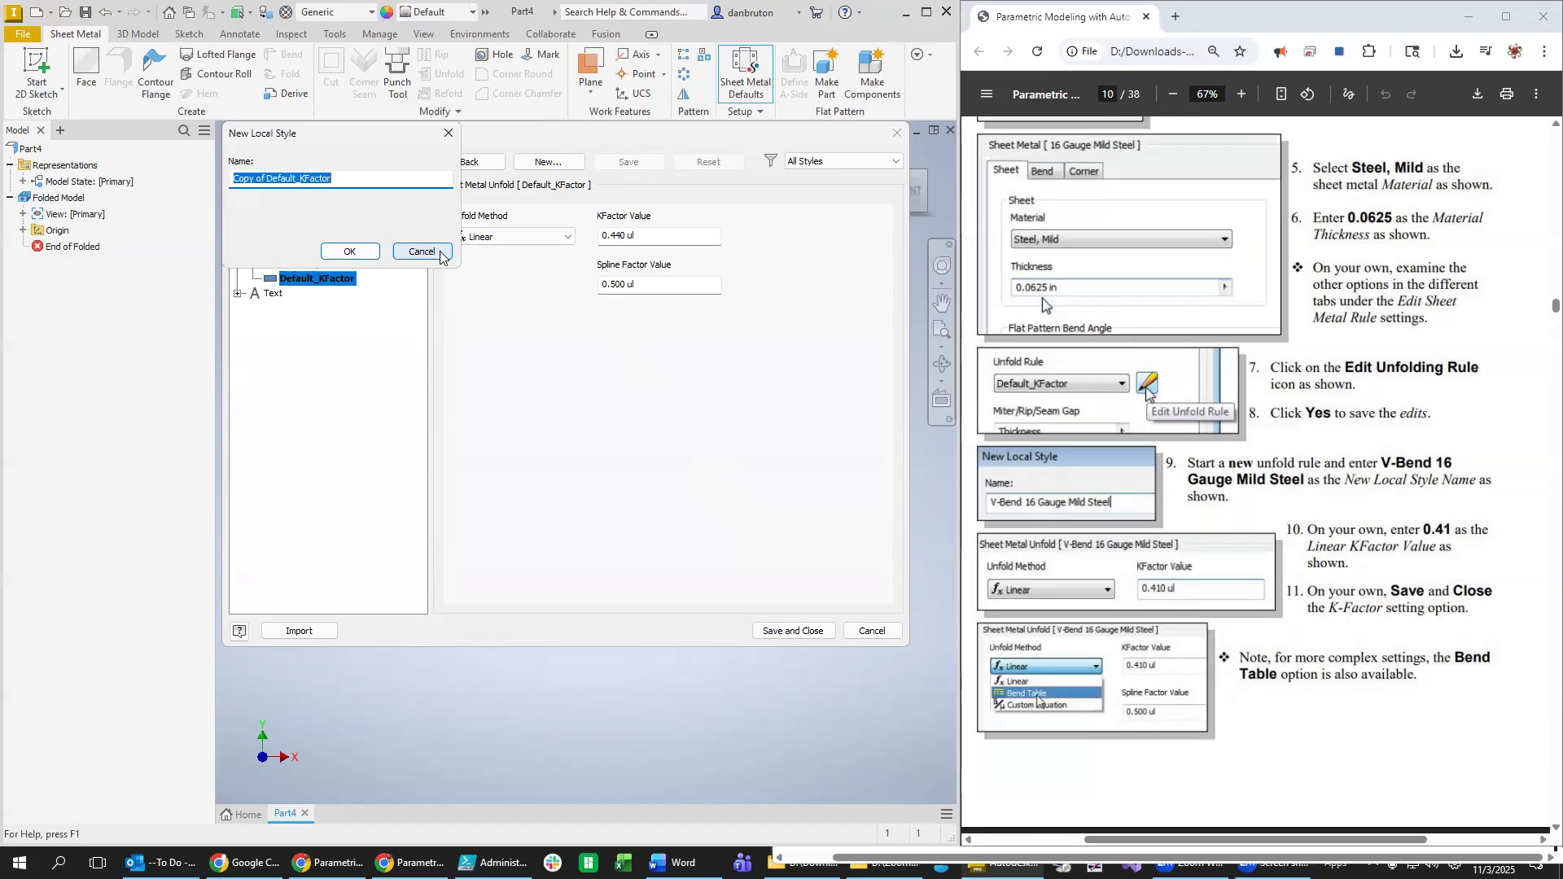
type("V")
type("M")
left_click(348, 251)
left_click(616, 235)
type("1")
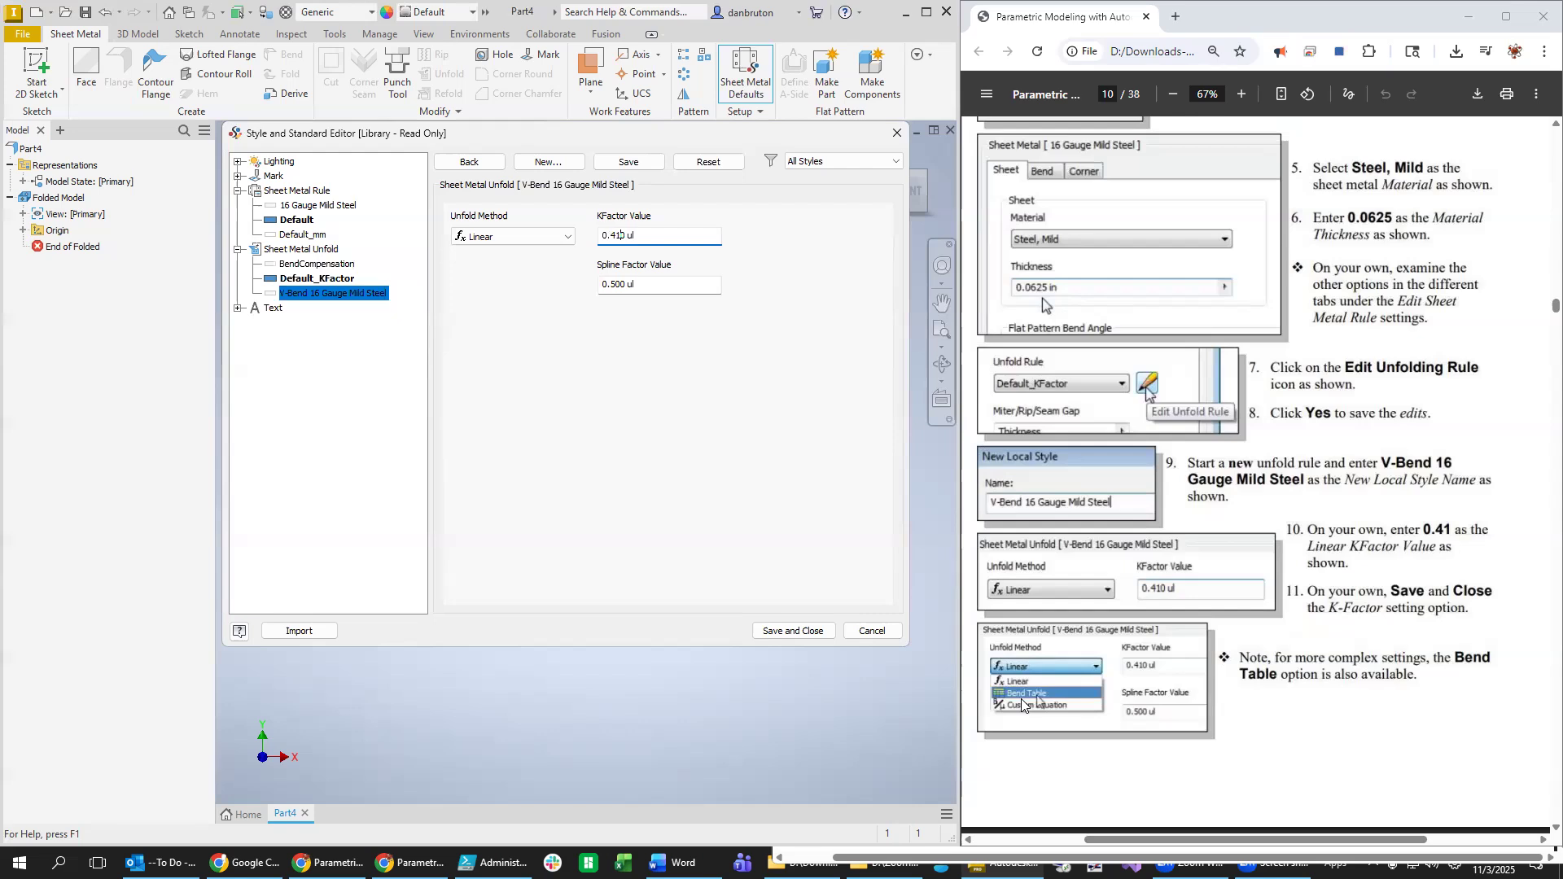
Try the Bend Table unfold method on the V-Bend 16 Gauge Mild Steel rule and return it to Linear.
left_click(567, 239)
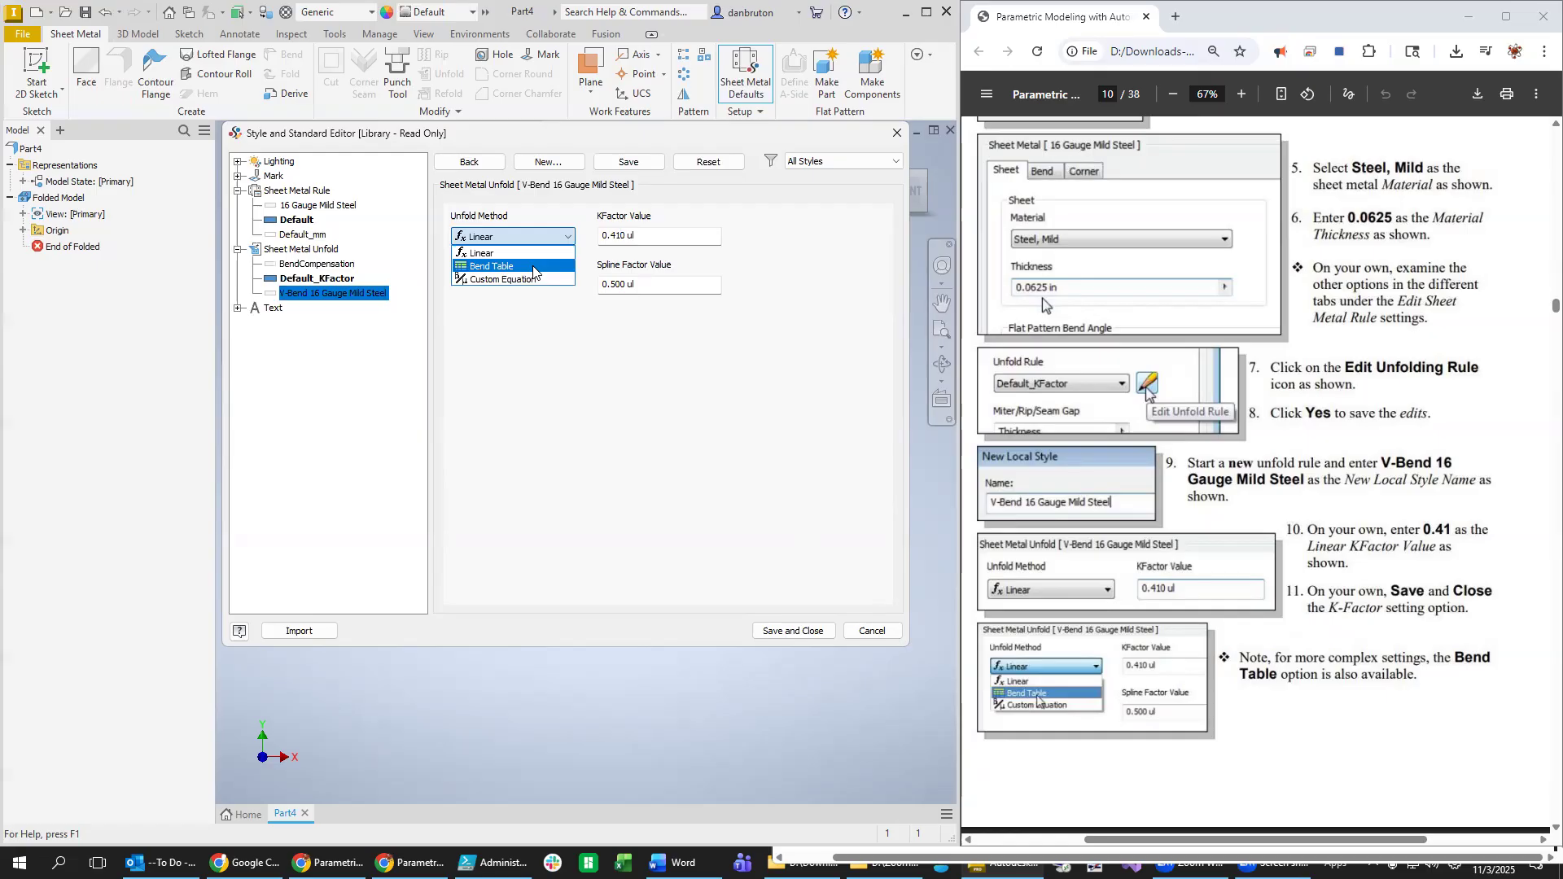
left_click(534, 267)
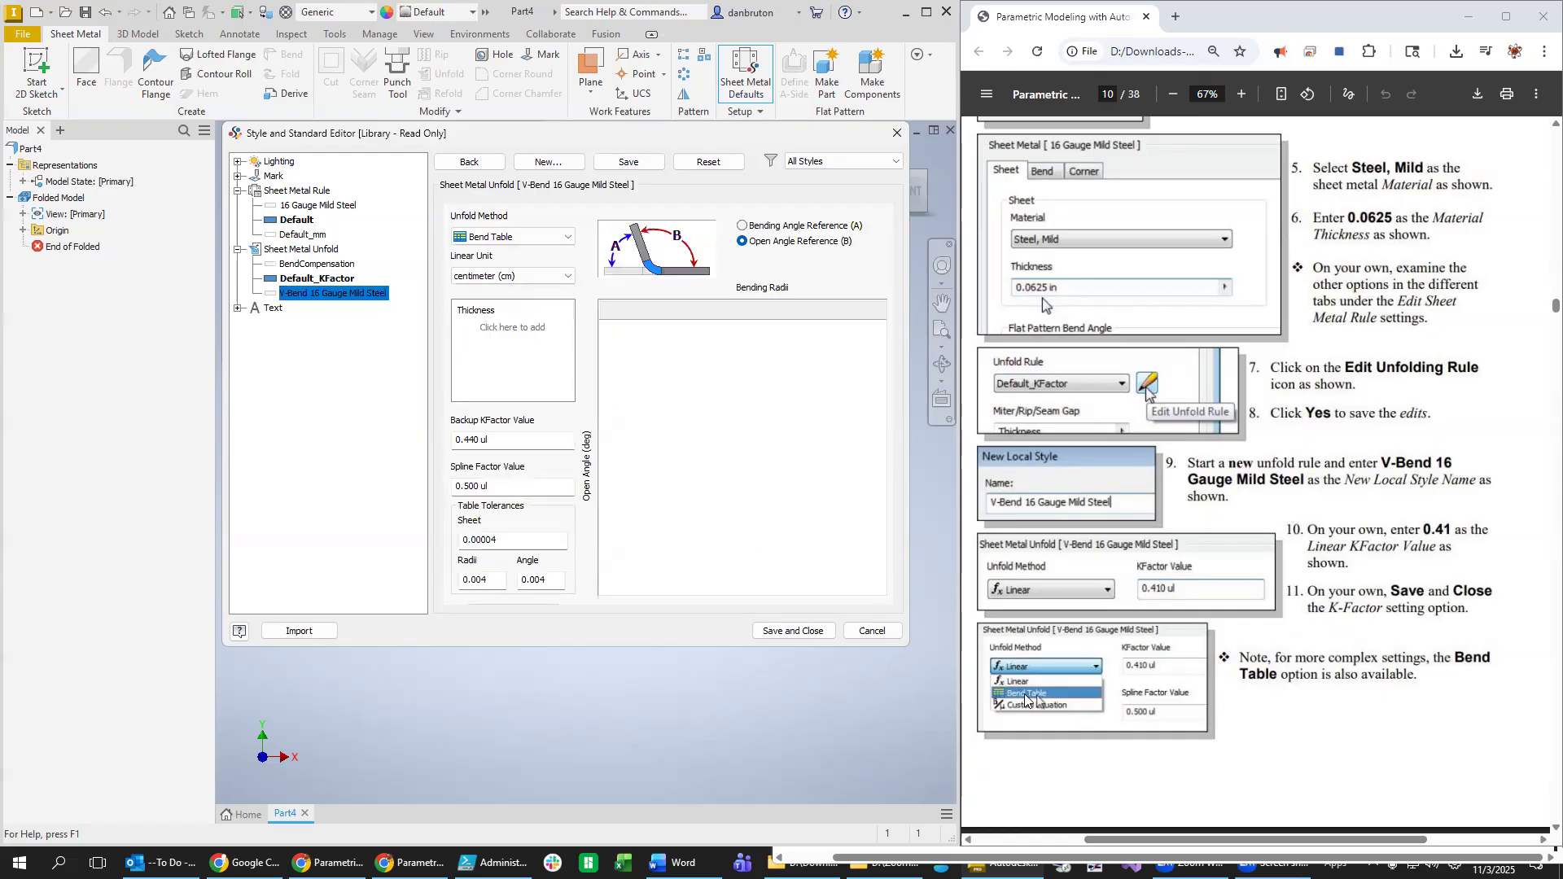
left_click(523, 239)
left_click(510, 251)
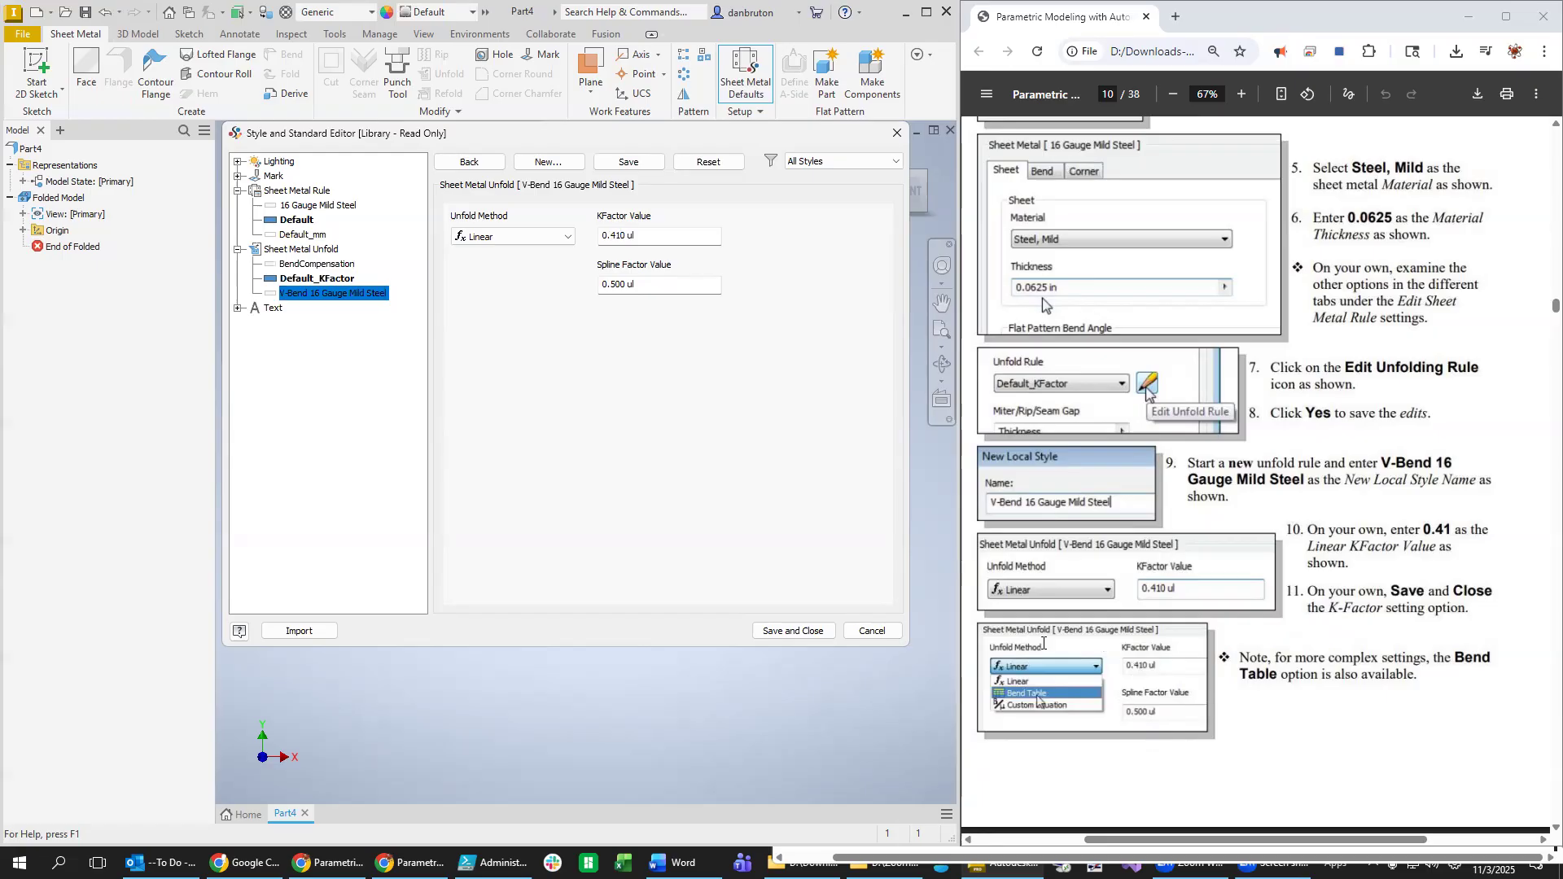
Set the unfold method of the V-Bend 16 Gauge Mild Steel rule to Bend Table.
left_click(510, 244)
left_click(503, 264)
Review the tutorial's instructions for the unfold rule, applying the new sheet metal defaults, and the bend relief and bend radius settings.
scroll(1343, 715, "down", 6)
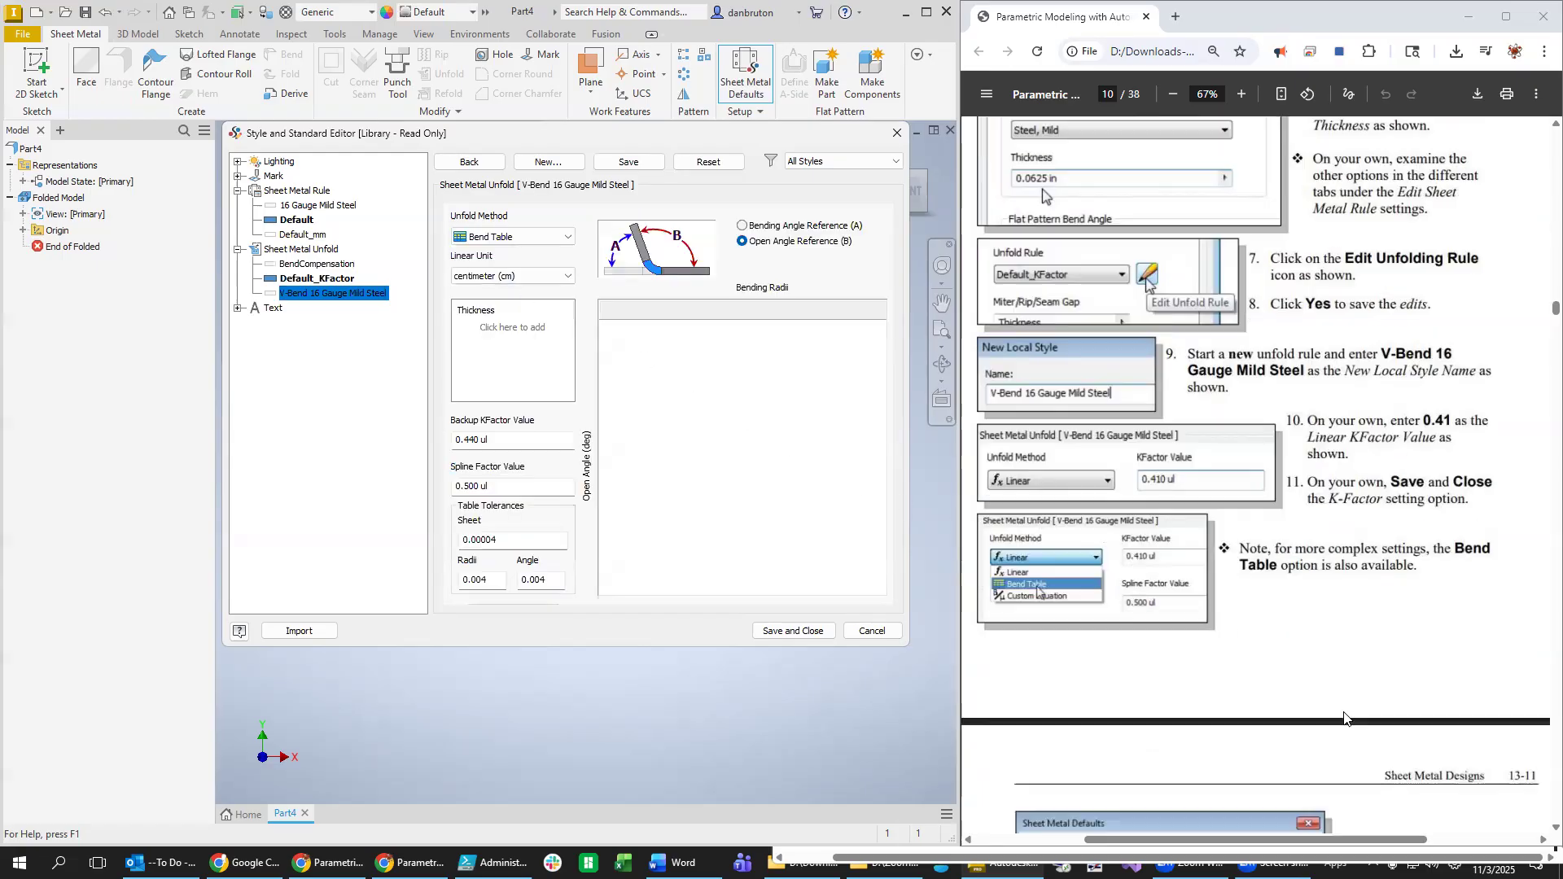
scroll(1343, 716, "down", 2)
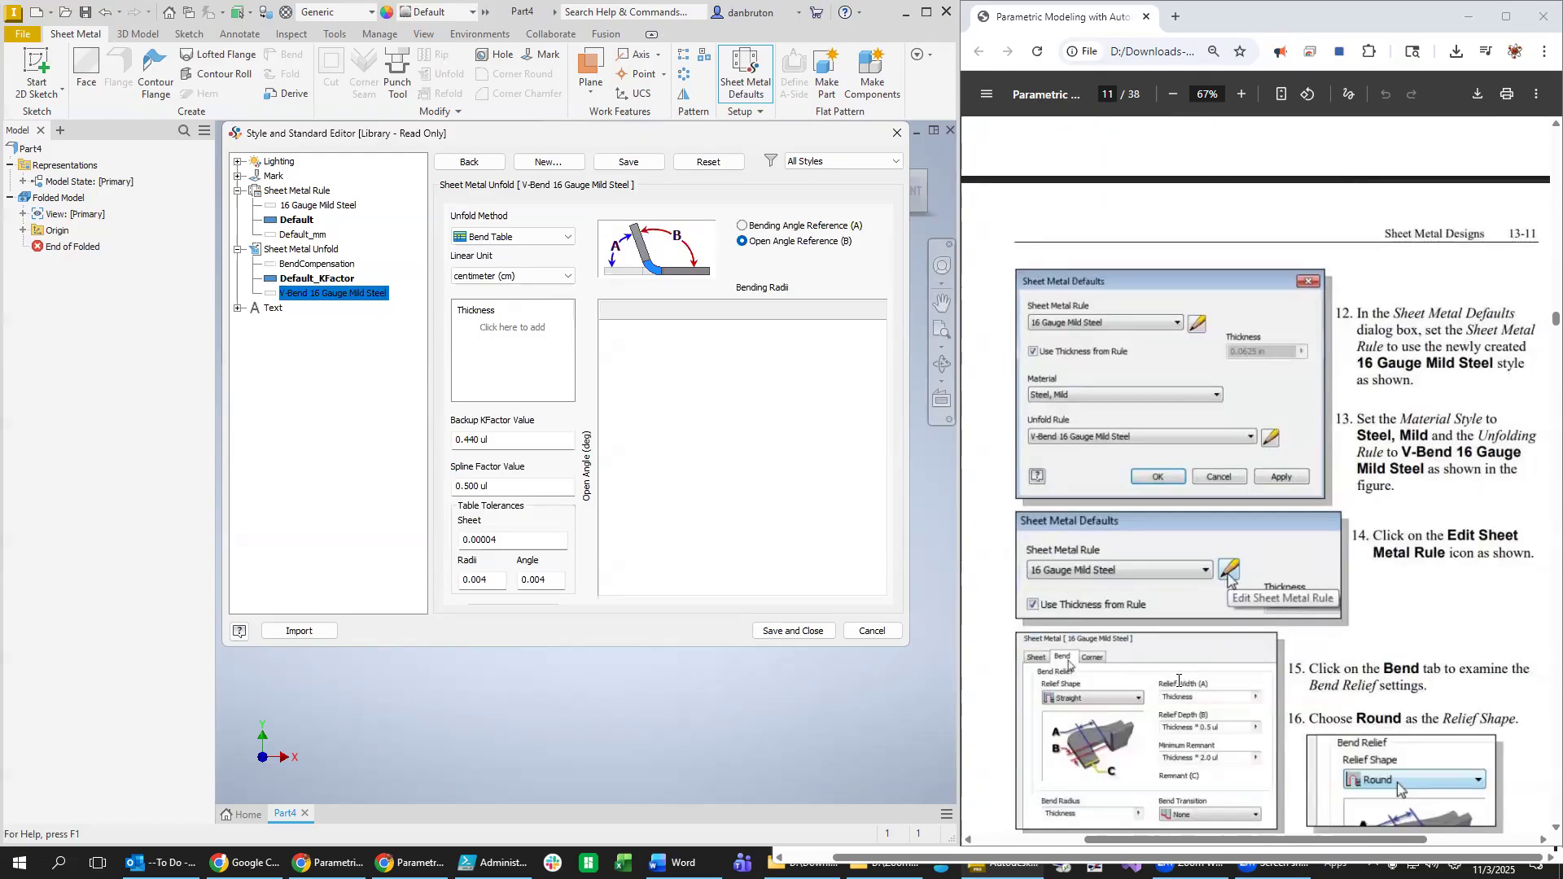
scroll(1224, 680, "up", 6)
scroll(1224, 681, "down", 6)
scroll(1444, 612, "down", 2)
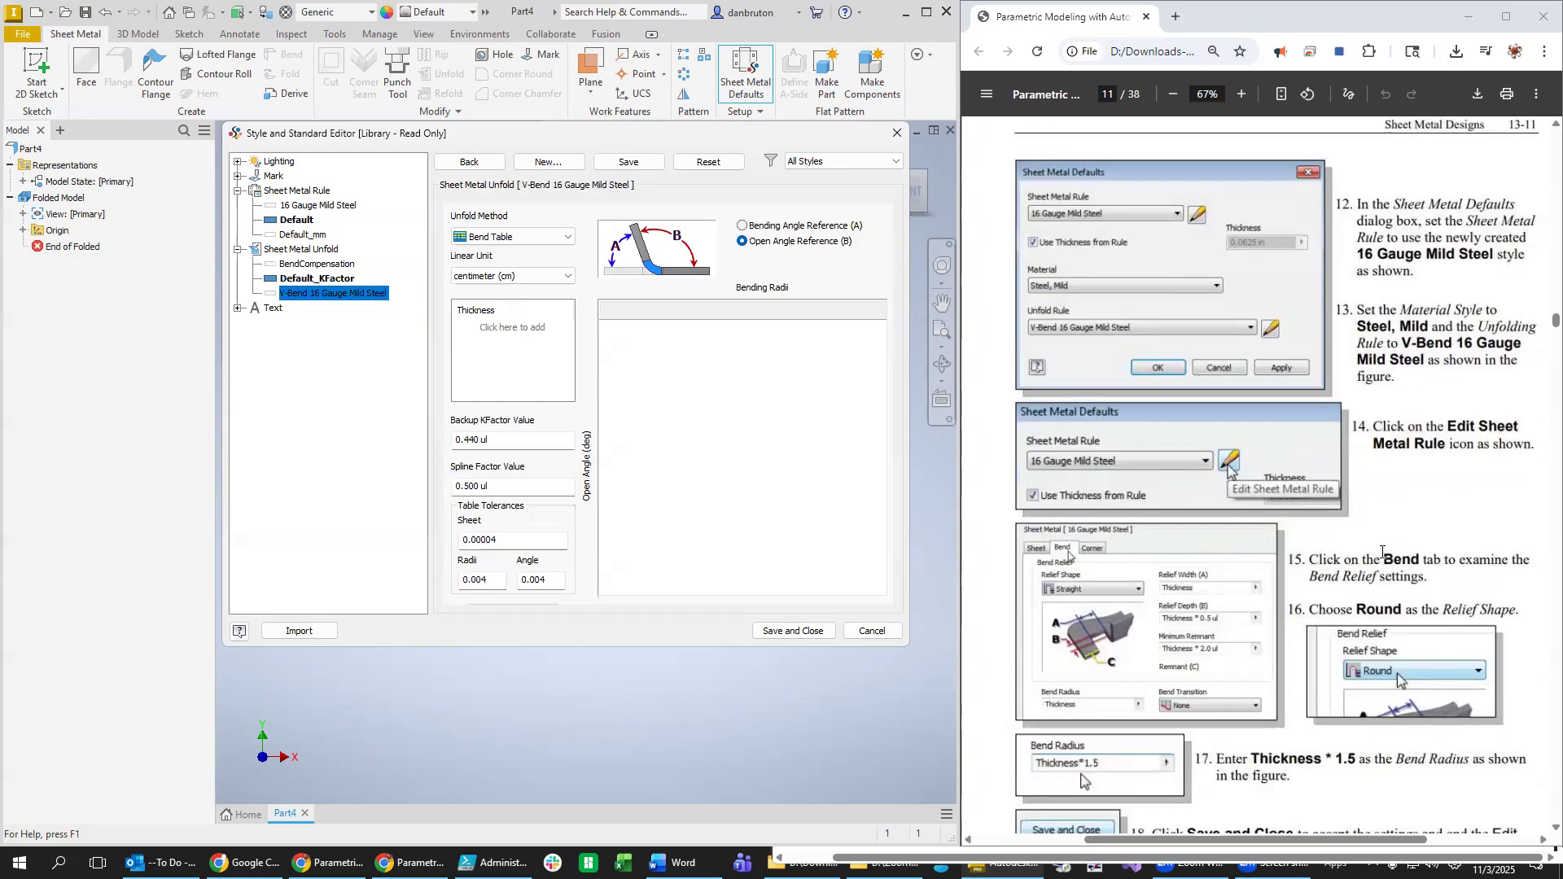
scroll(1437, 491, "down", 4)
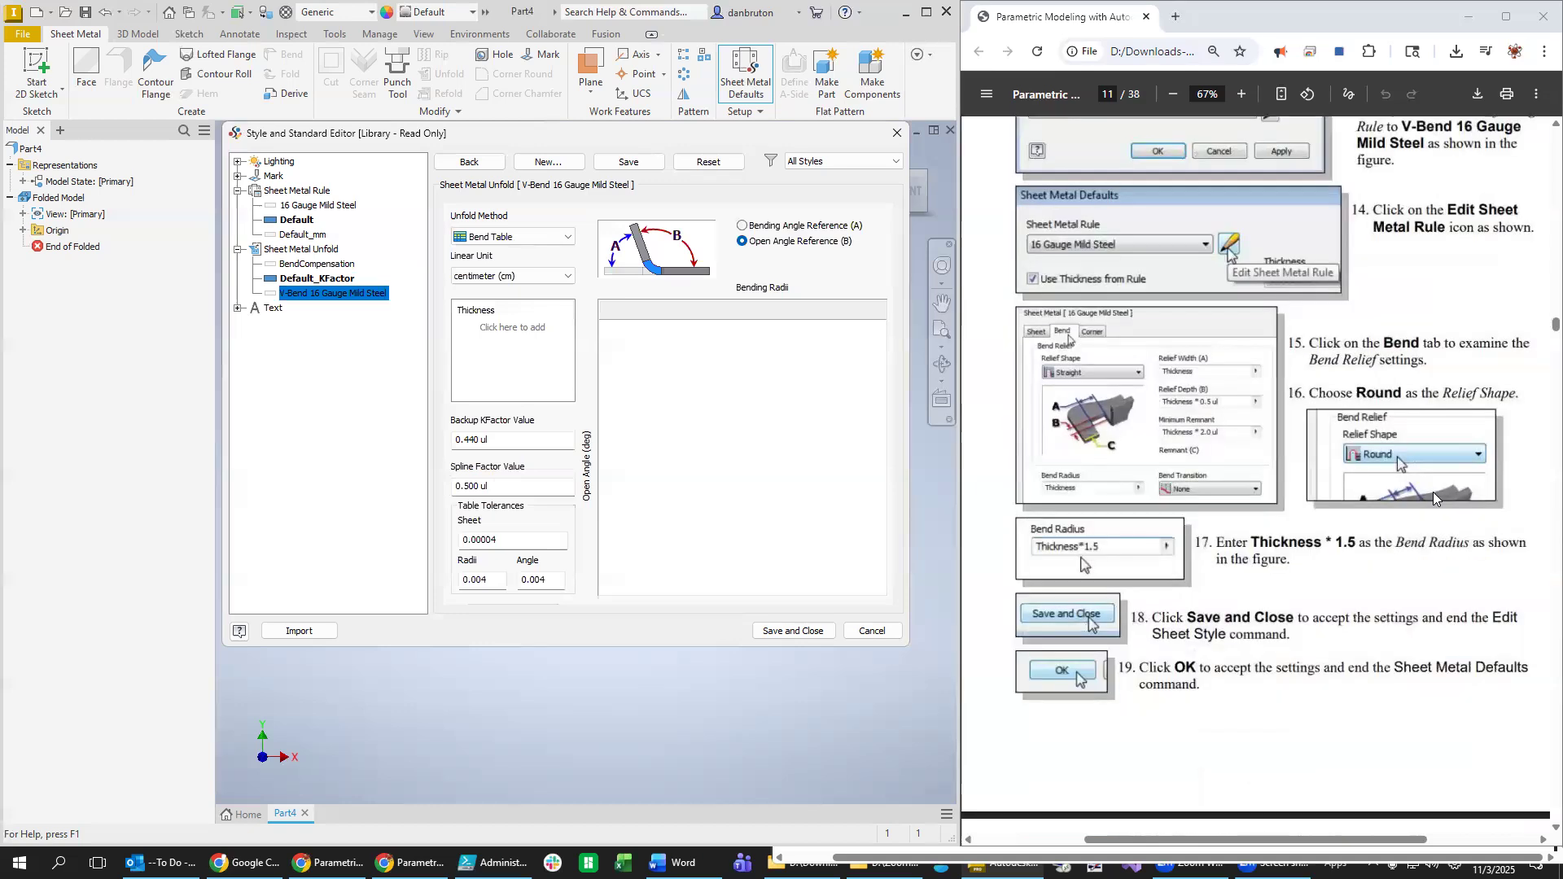
scroll(1437, 501, "up", 18)
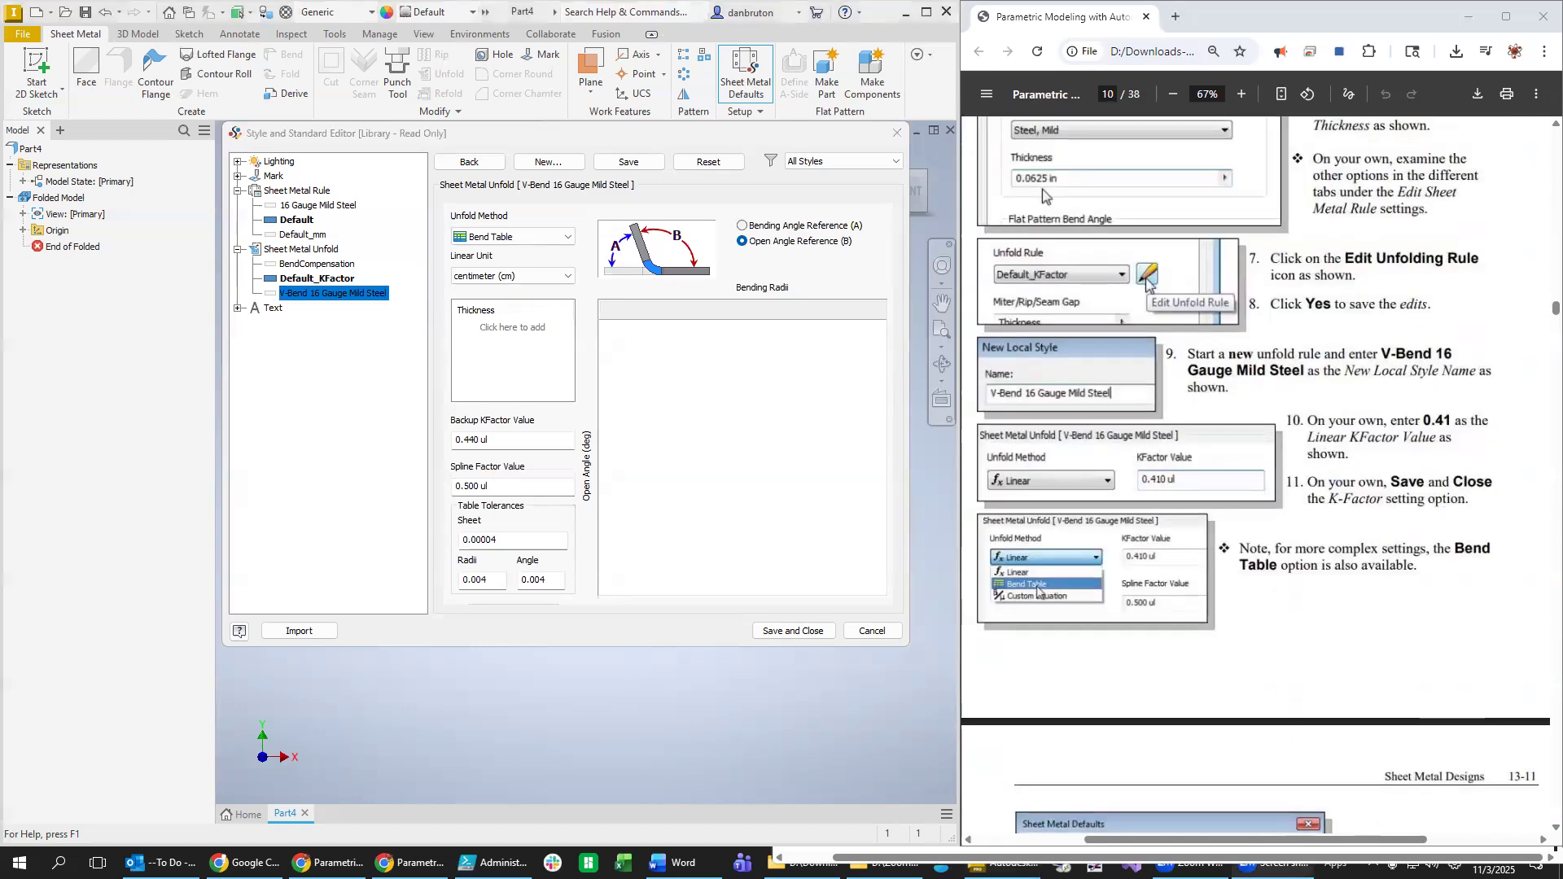
Return the unfold method of the V-Bend 16 Gauge Mild Steel rule to Linear and save the style.
scroll(1256, 476, "down", 2)
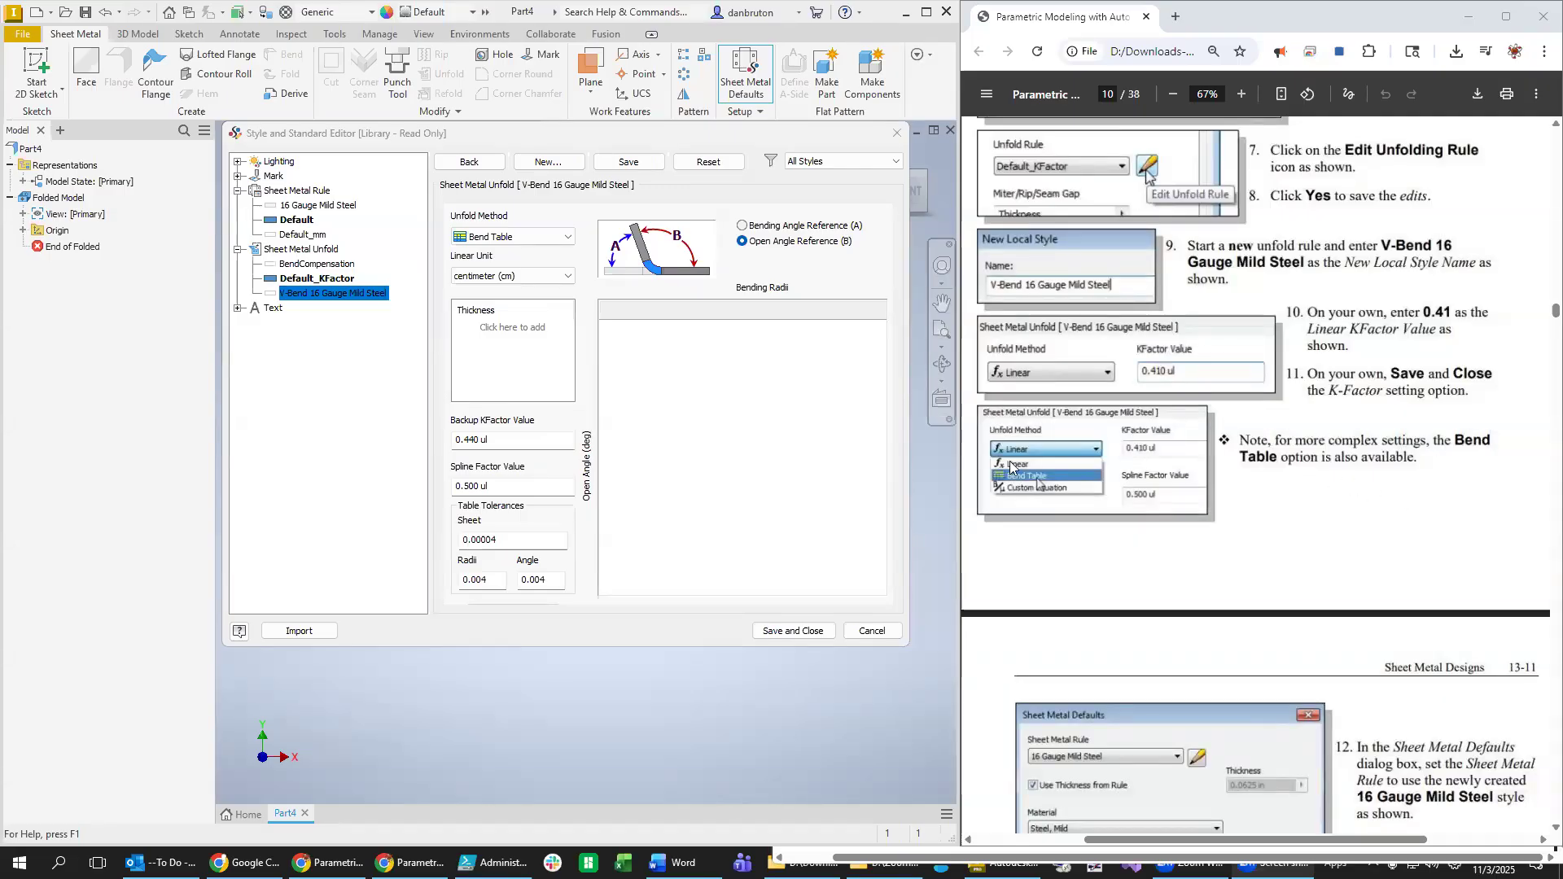
left_click(520, 237)
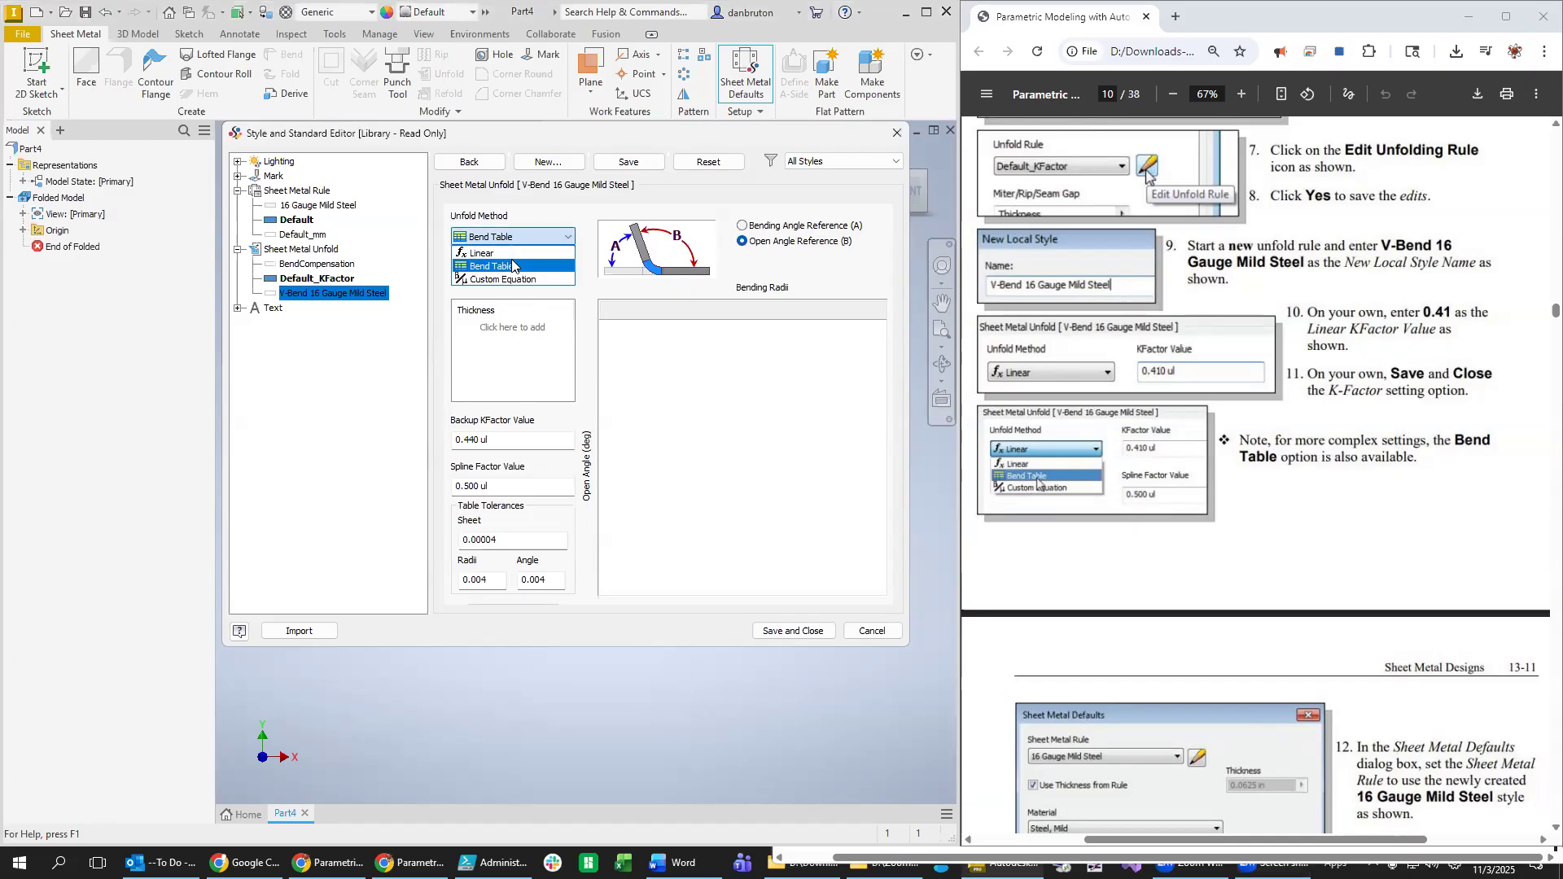
left_click(516, 252)
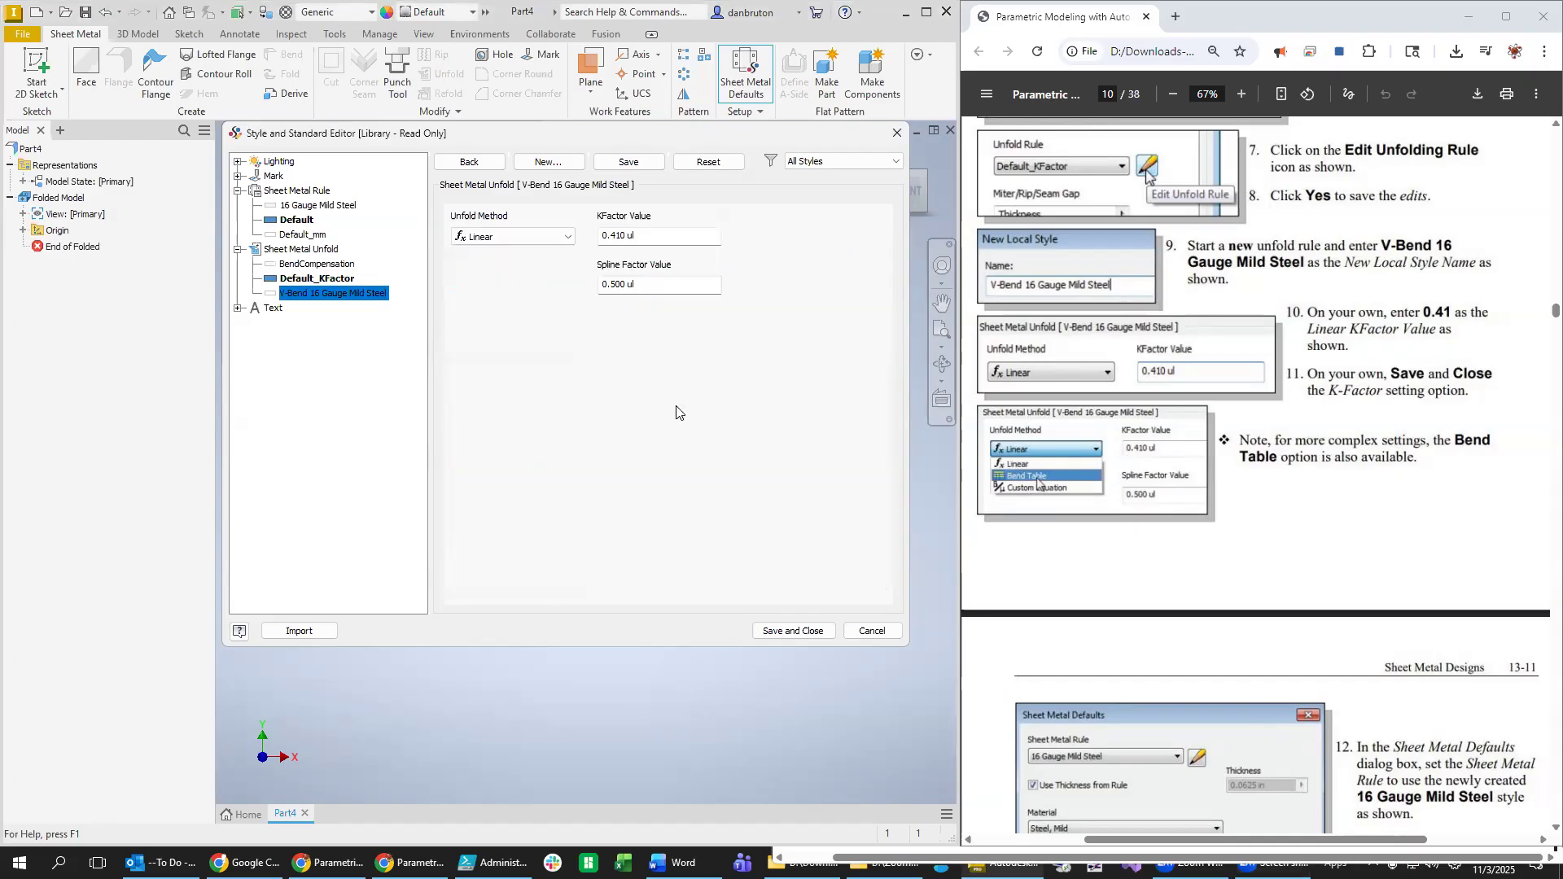
left_click(805, 633)
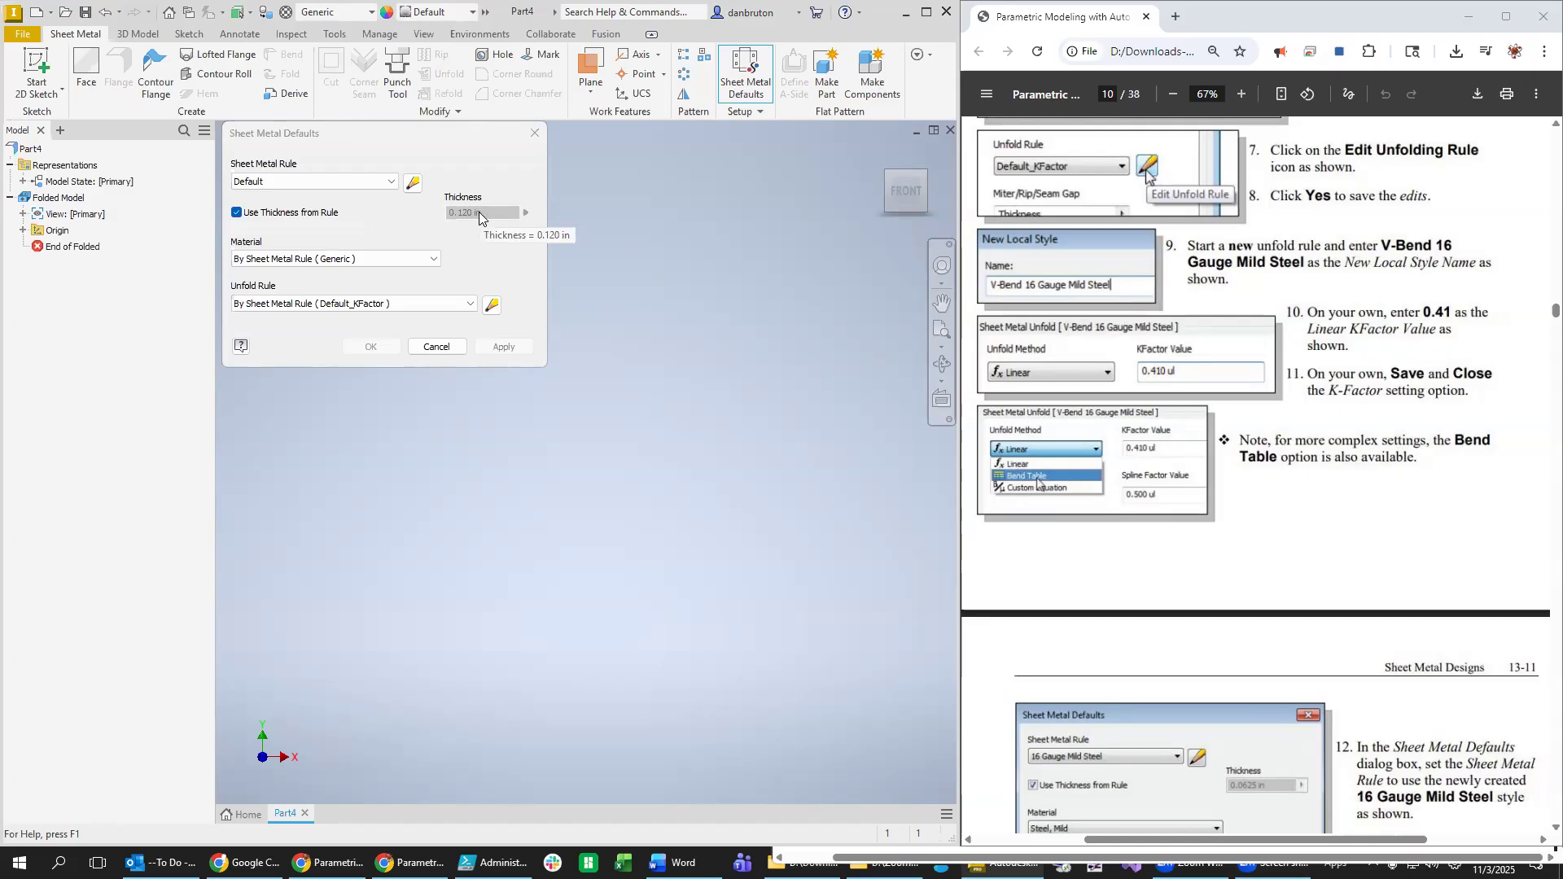
Check the Default and 16 Gauge Mild Steel rules in the style editor, and choose 16 Gauge Mild Steel as the default sheet metal rule.
left_click(410, 183)
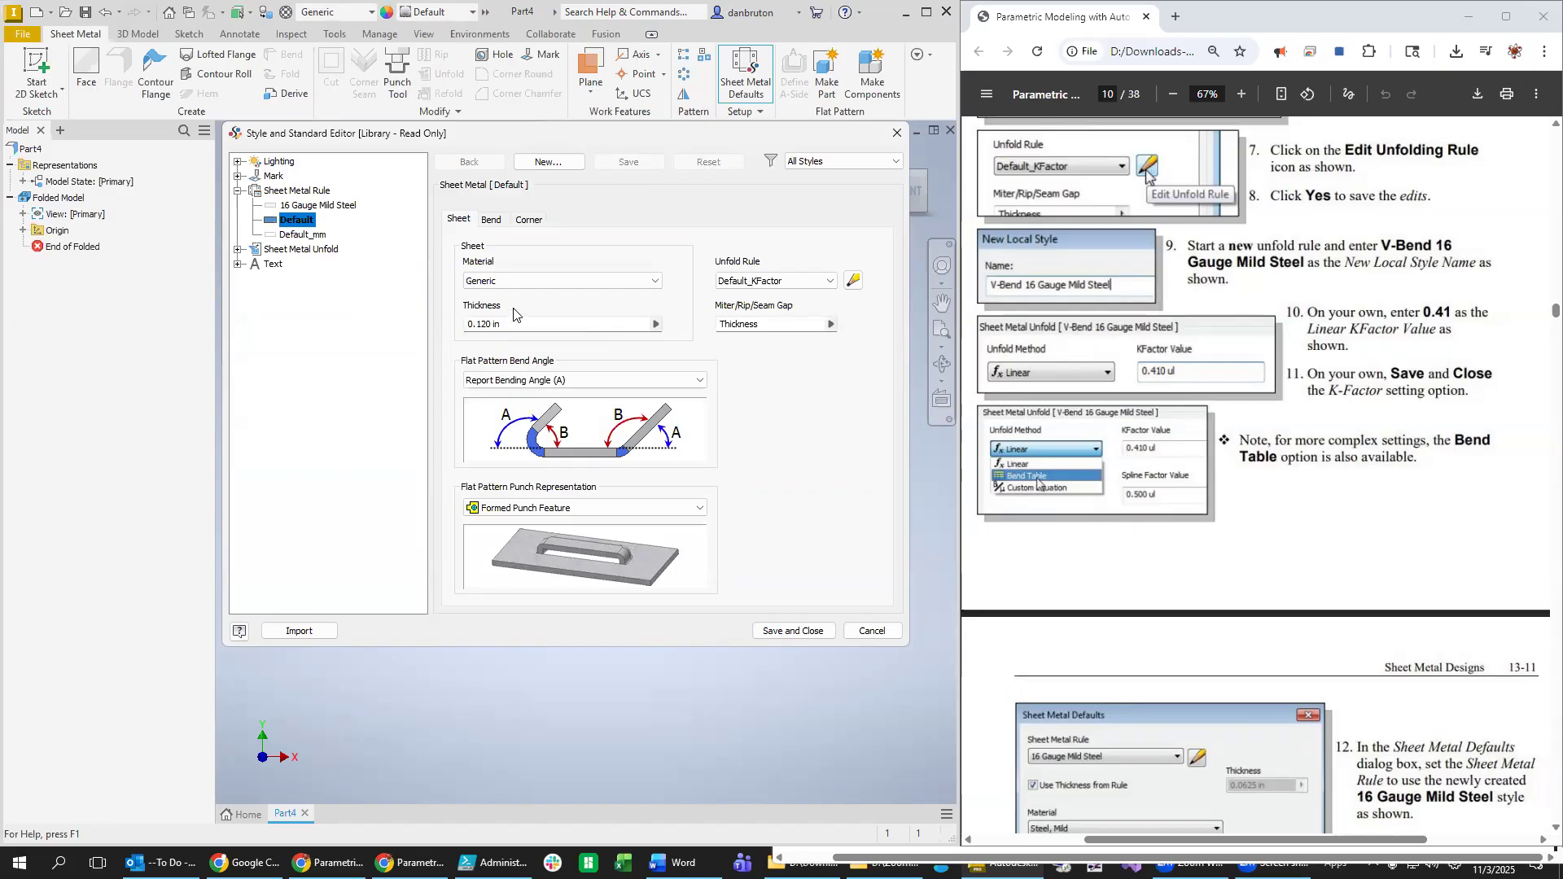
left_click(316, 205)
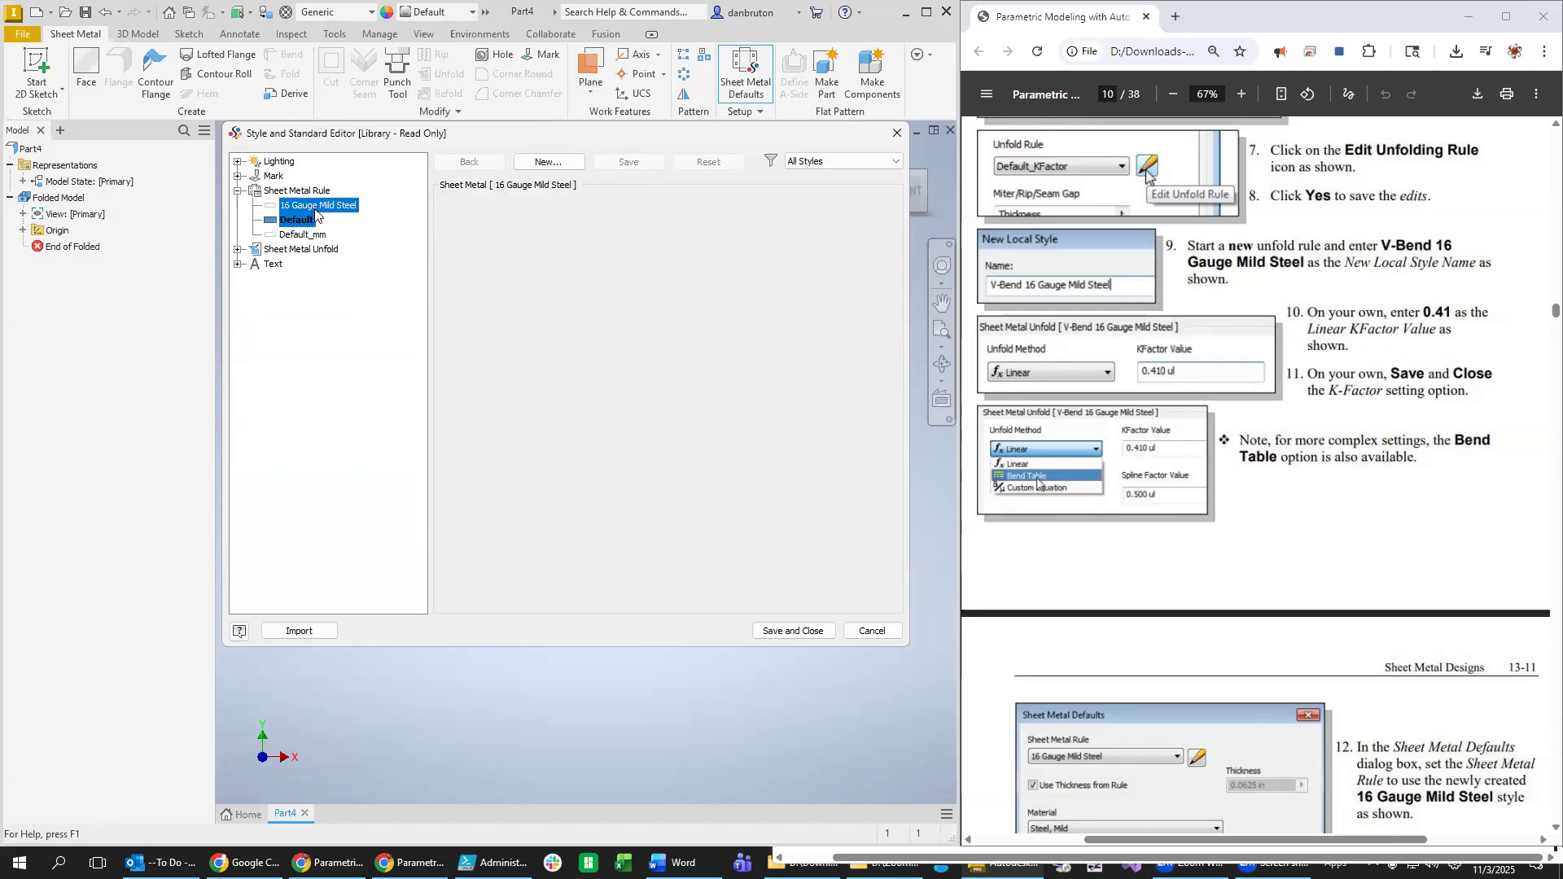
left_click(789, 632)
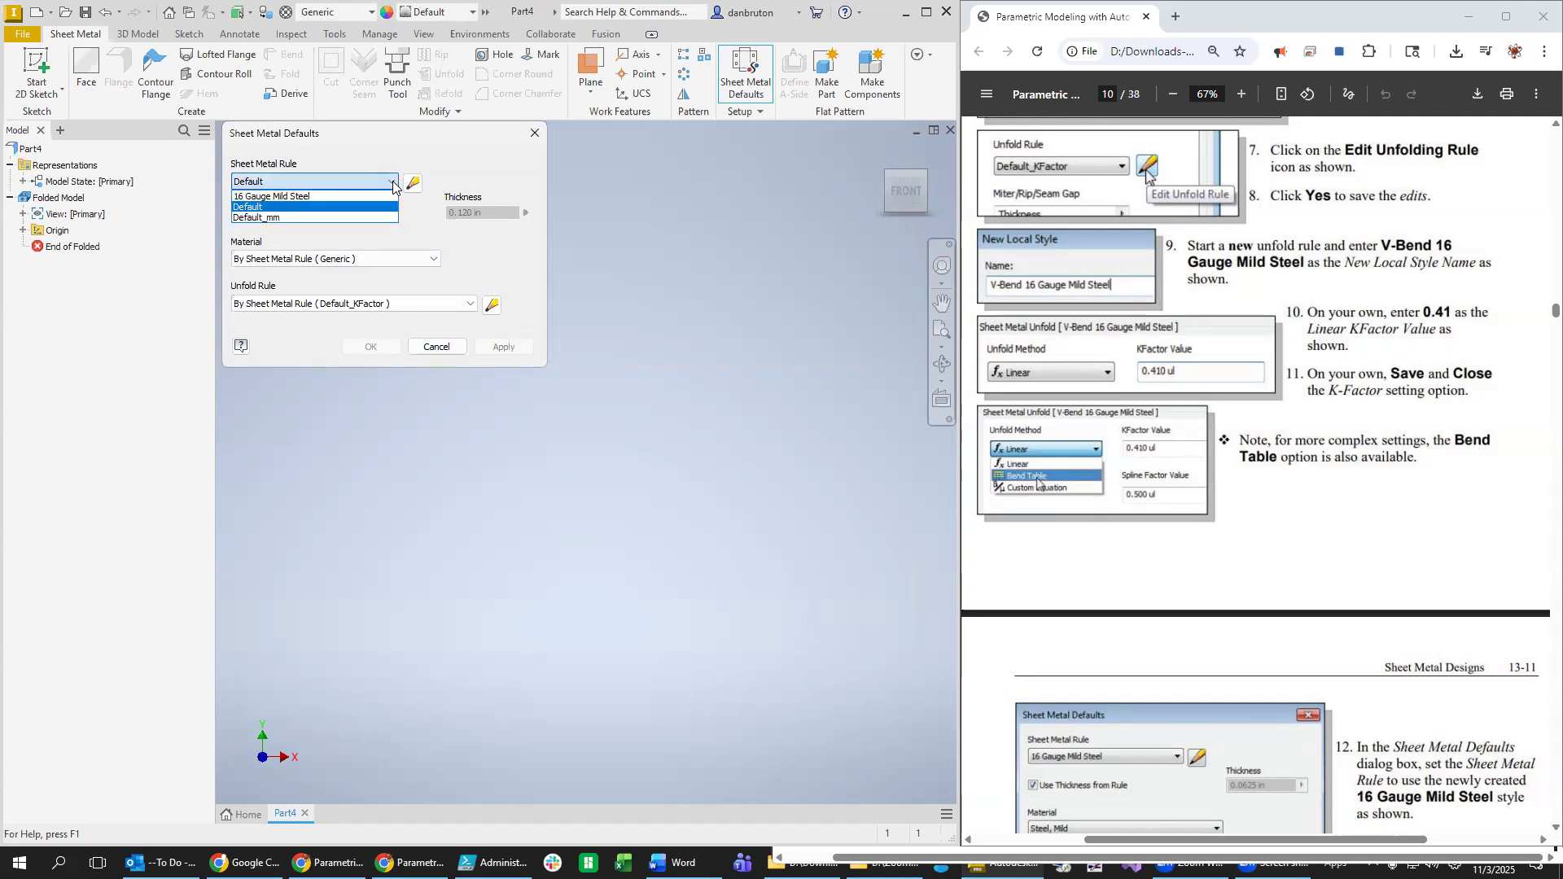
left_click(301, 197)
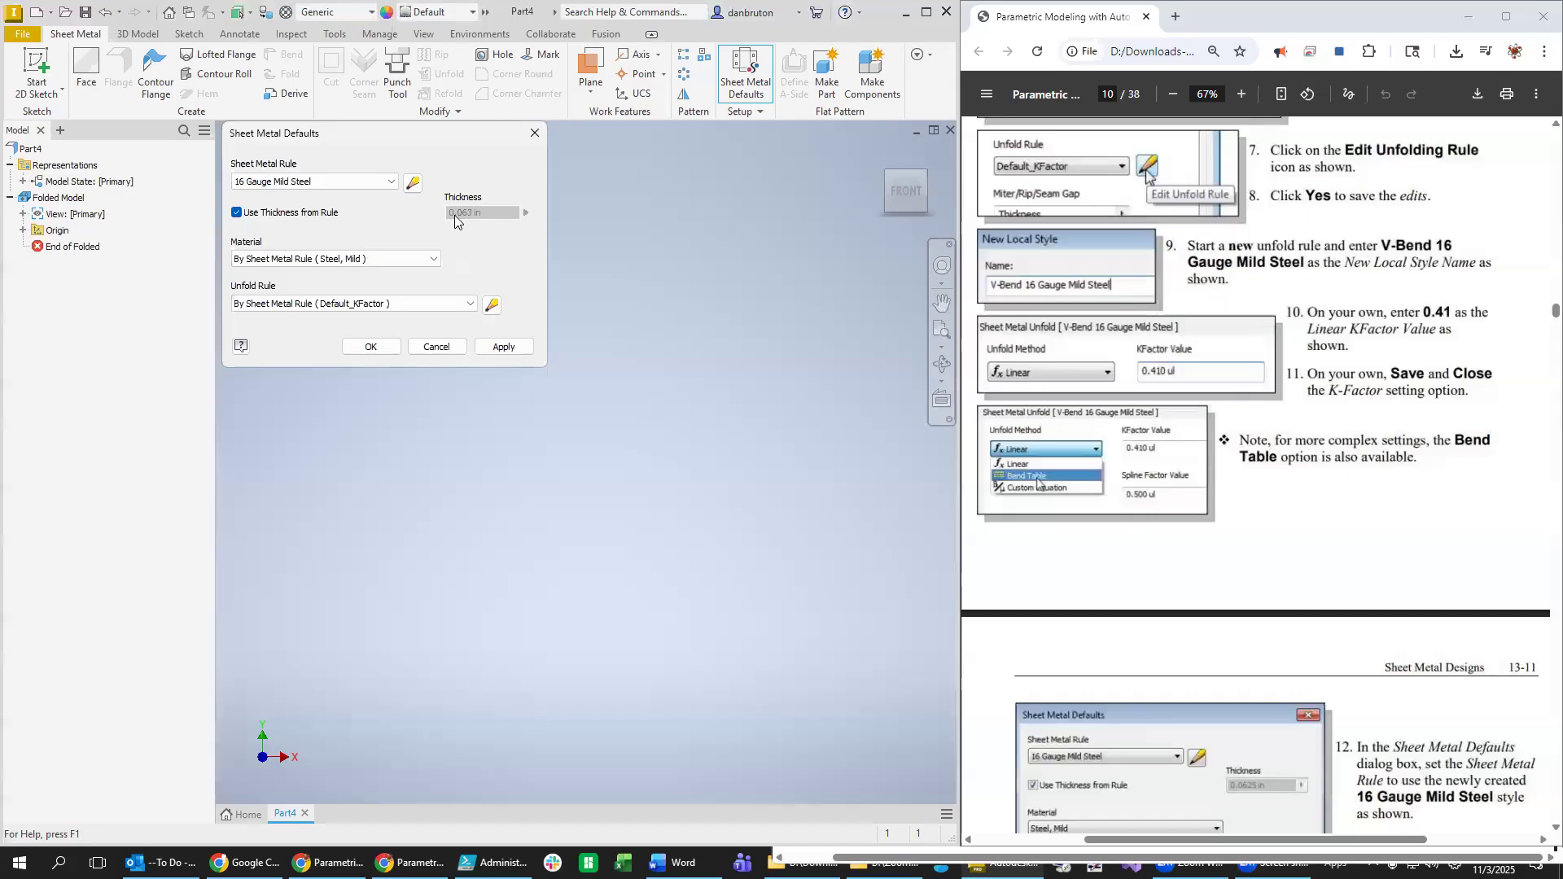
Examine the unfold rule used by the 16 Gauge Mild Steel rule and the settings of V-Bend 16 Gauge Mild Steel.
left_click(413, 181)
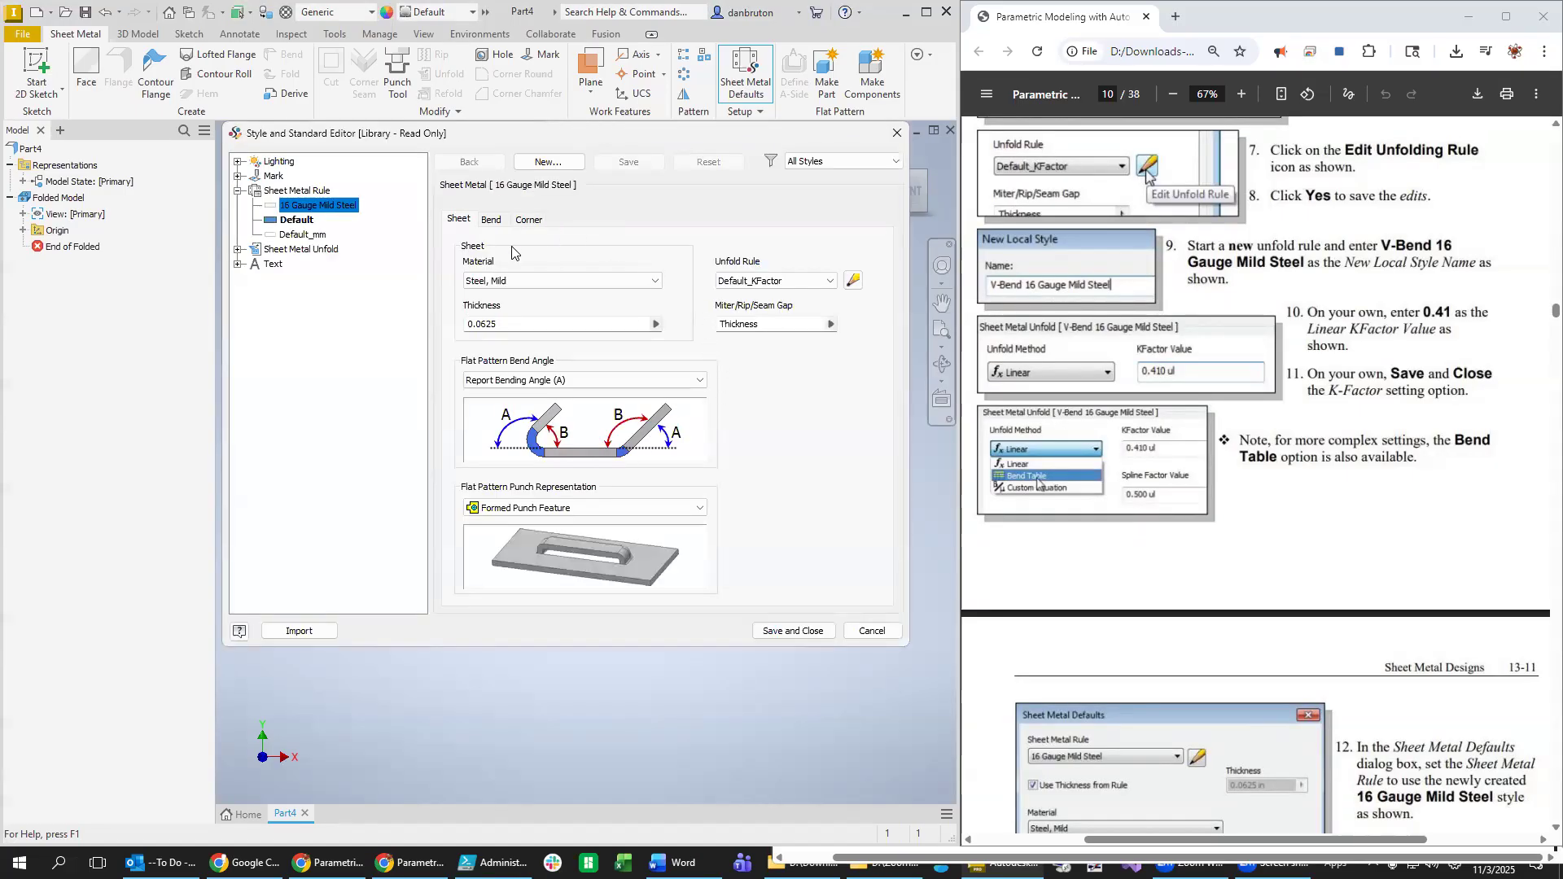
left_click(853, 280)
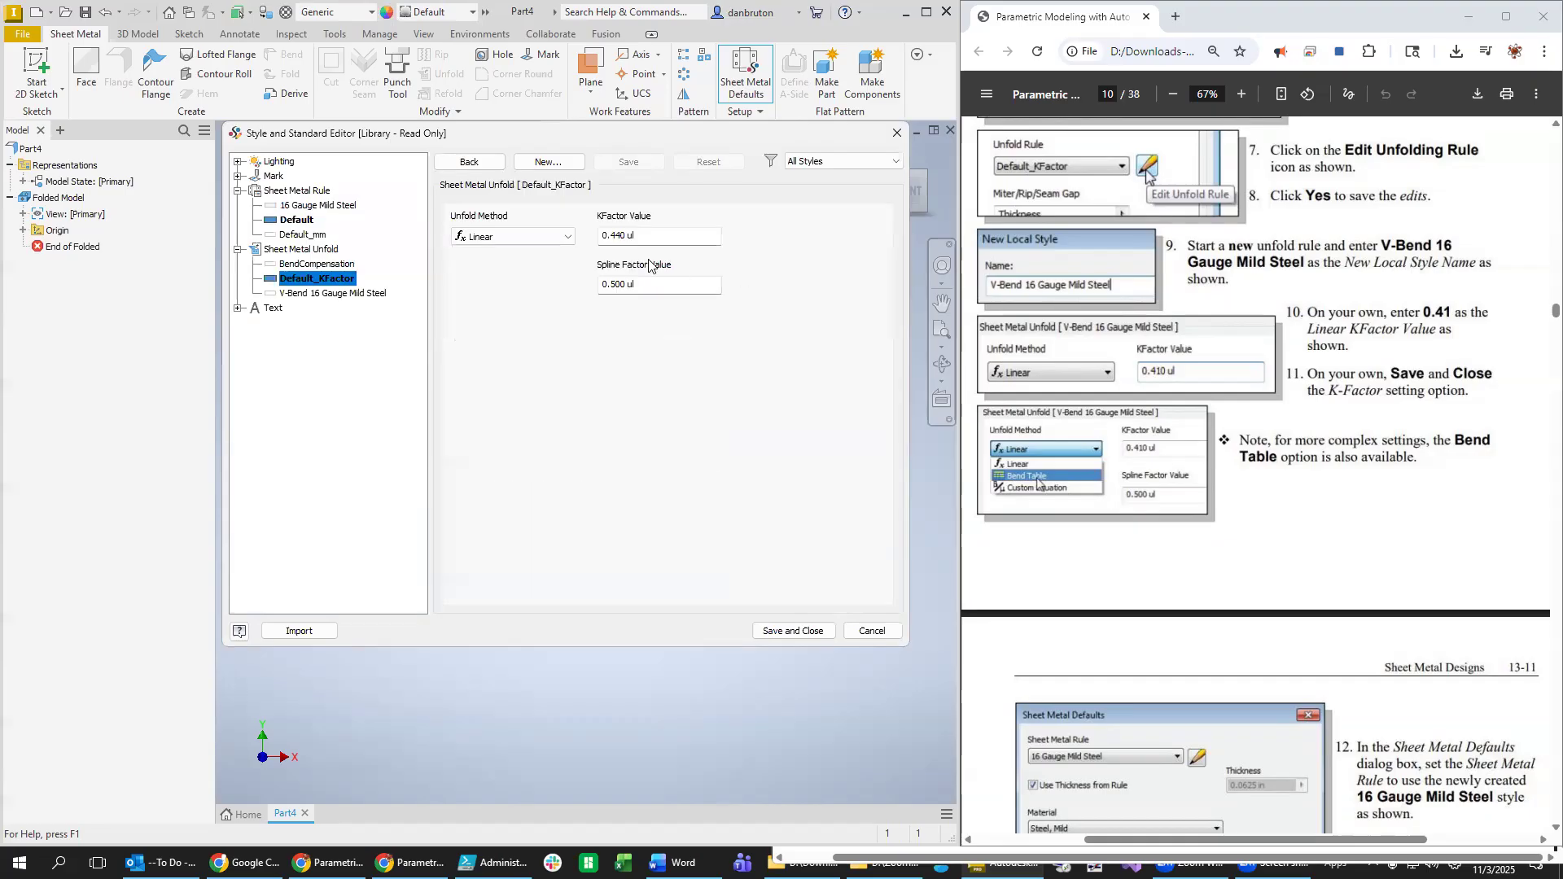
left_click(315, 294)
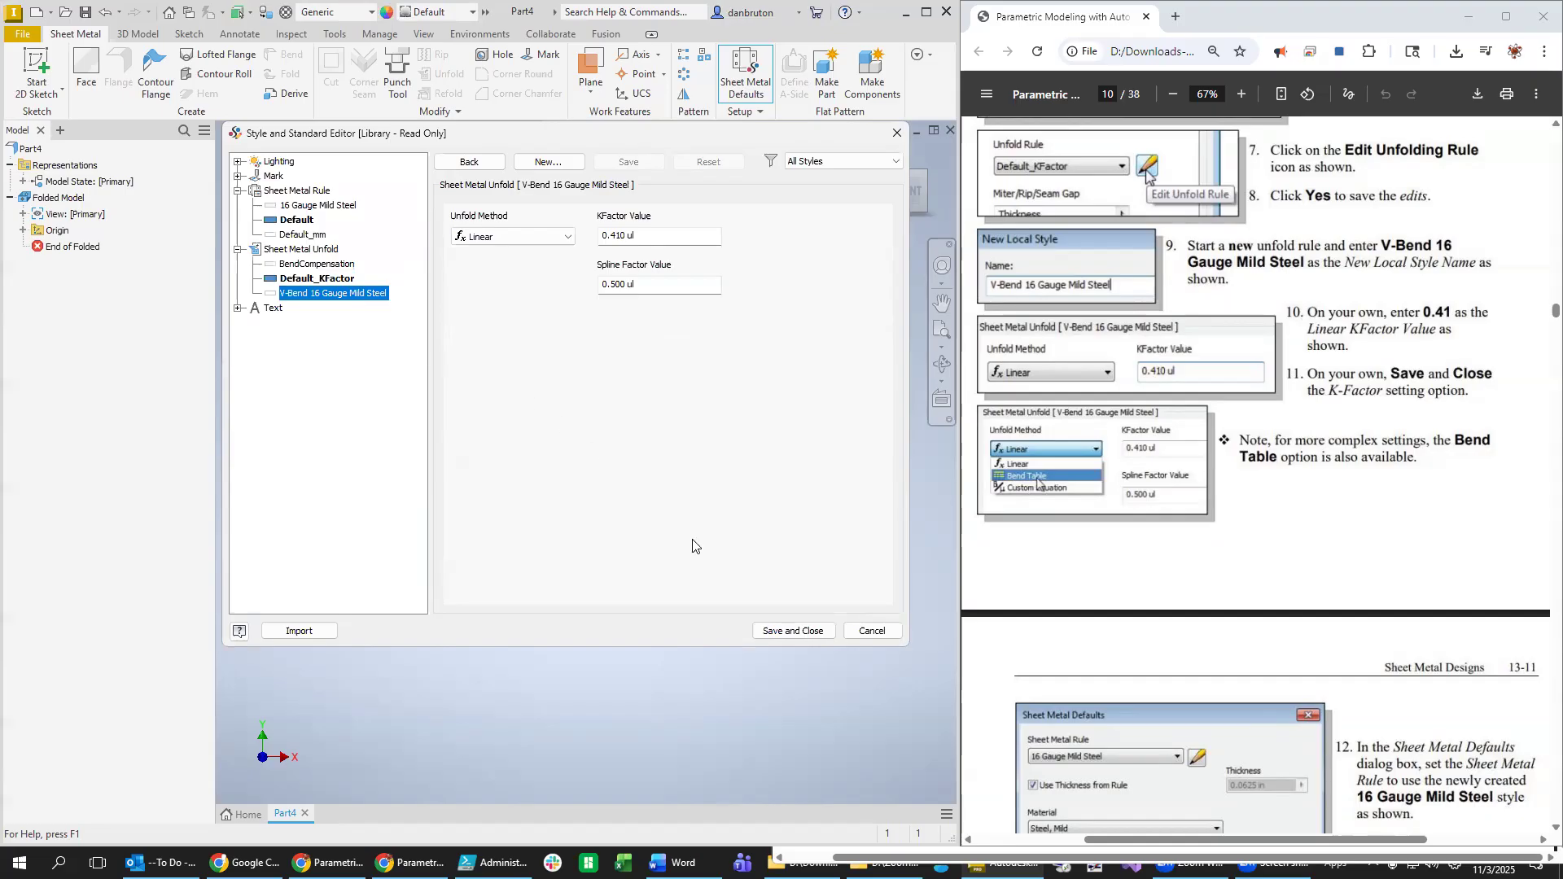
left_click(792, 631)
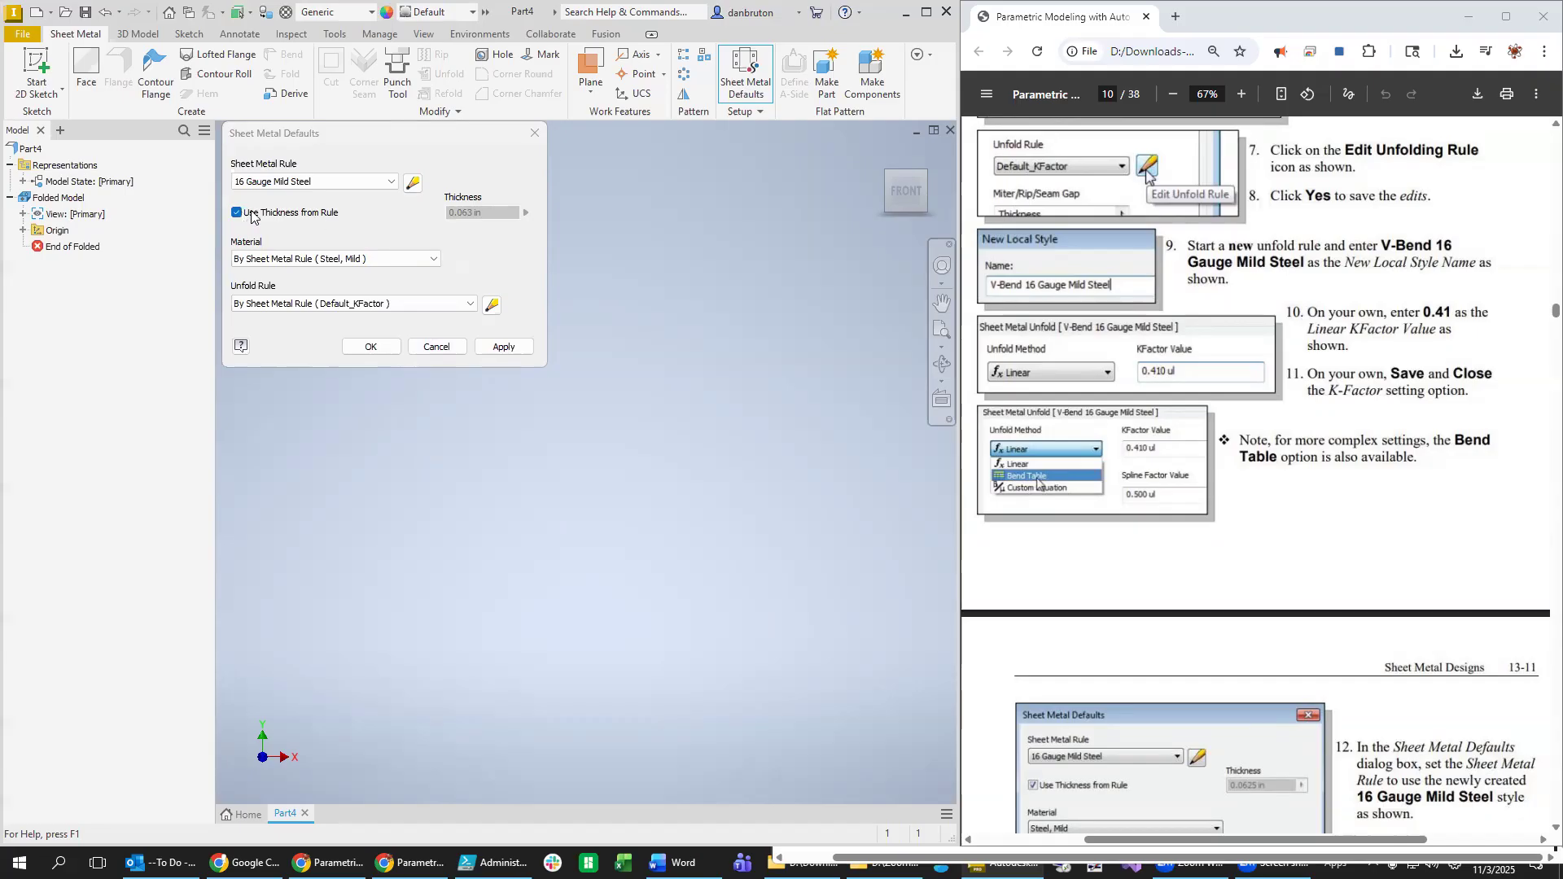
Make V-Bend 16 Gauge Mild Steel the active sheet metal unfold rule.
left_click(413, 186)
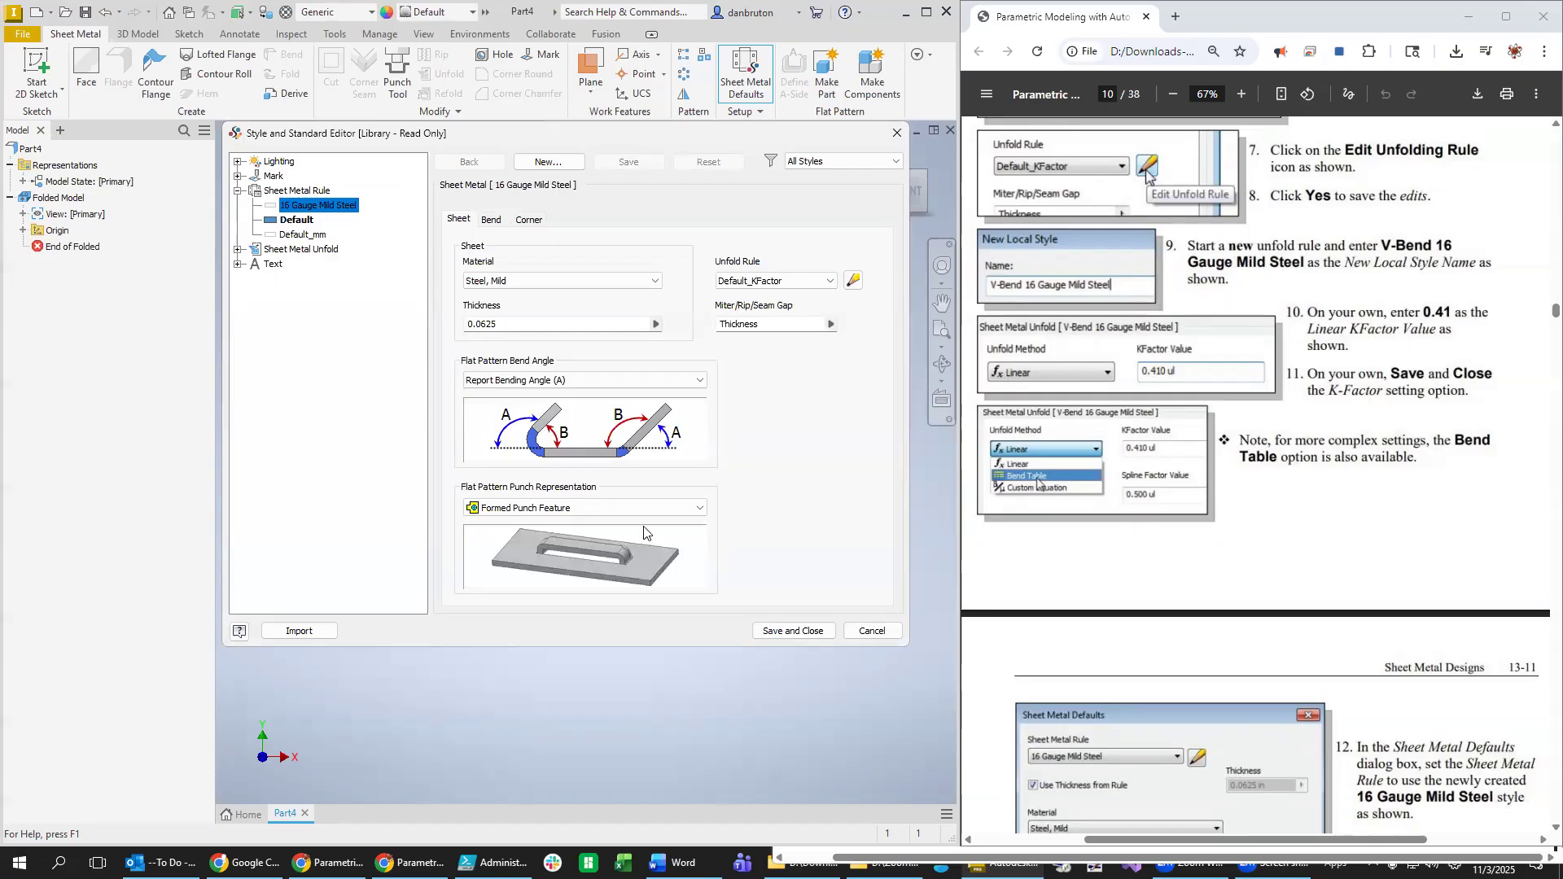
left_click(855, 283)
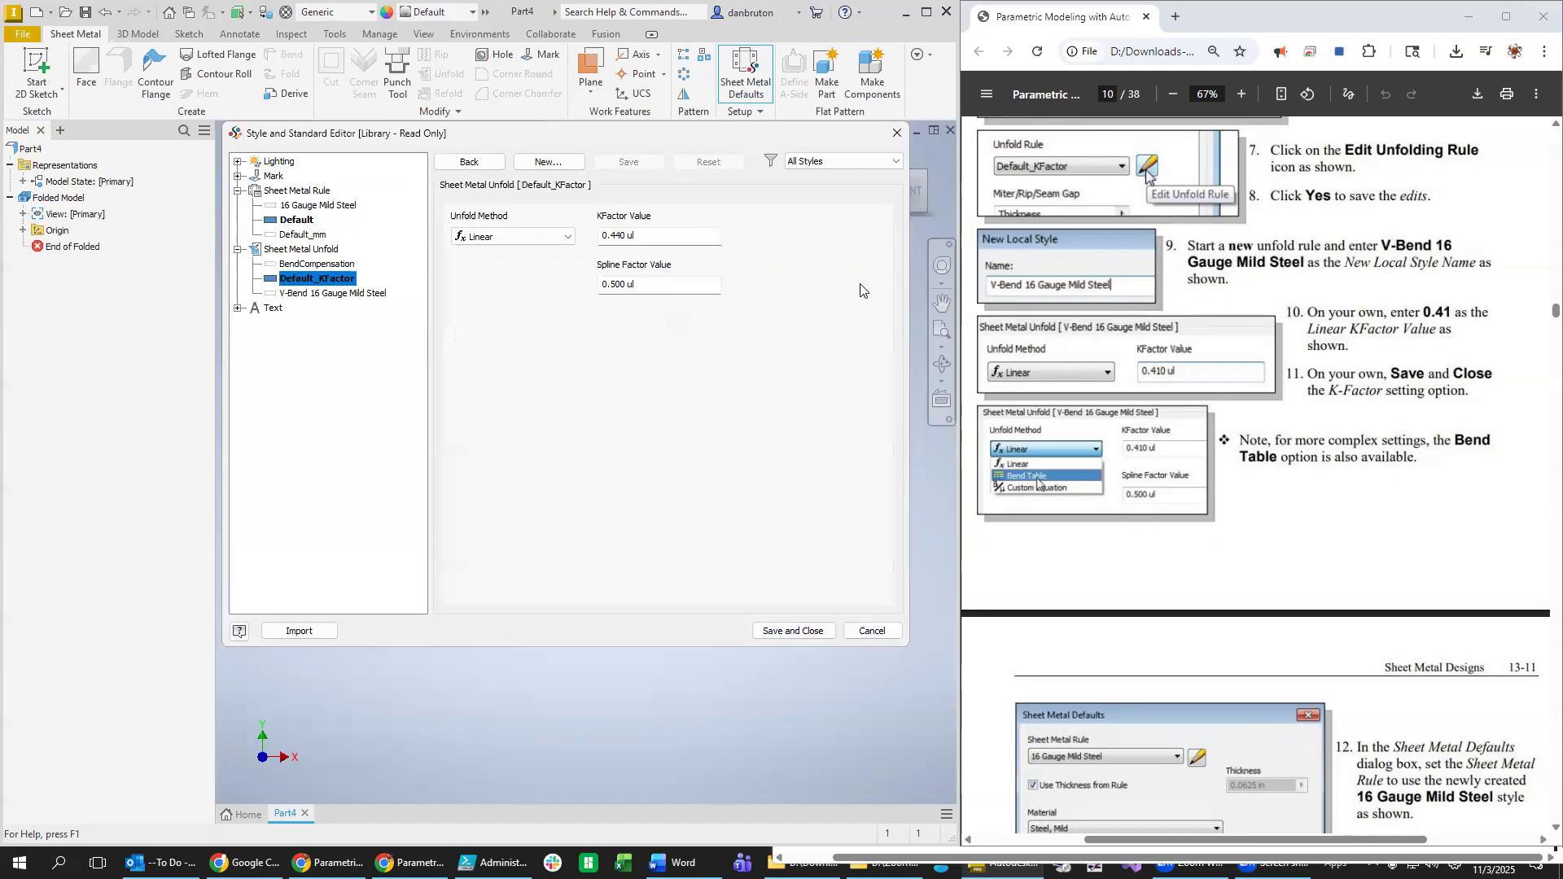
left_click(311, 295)
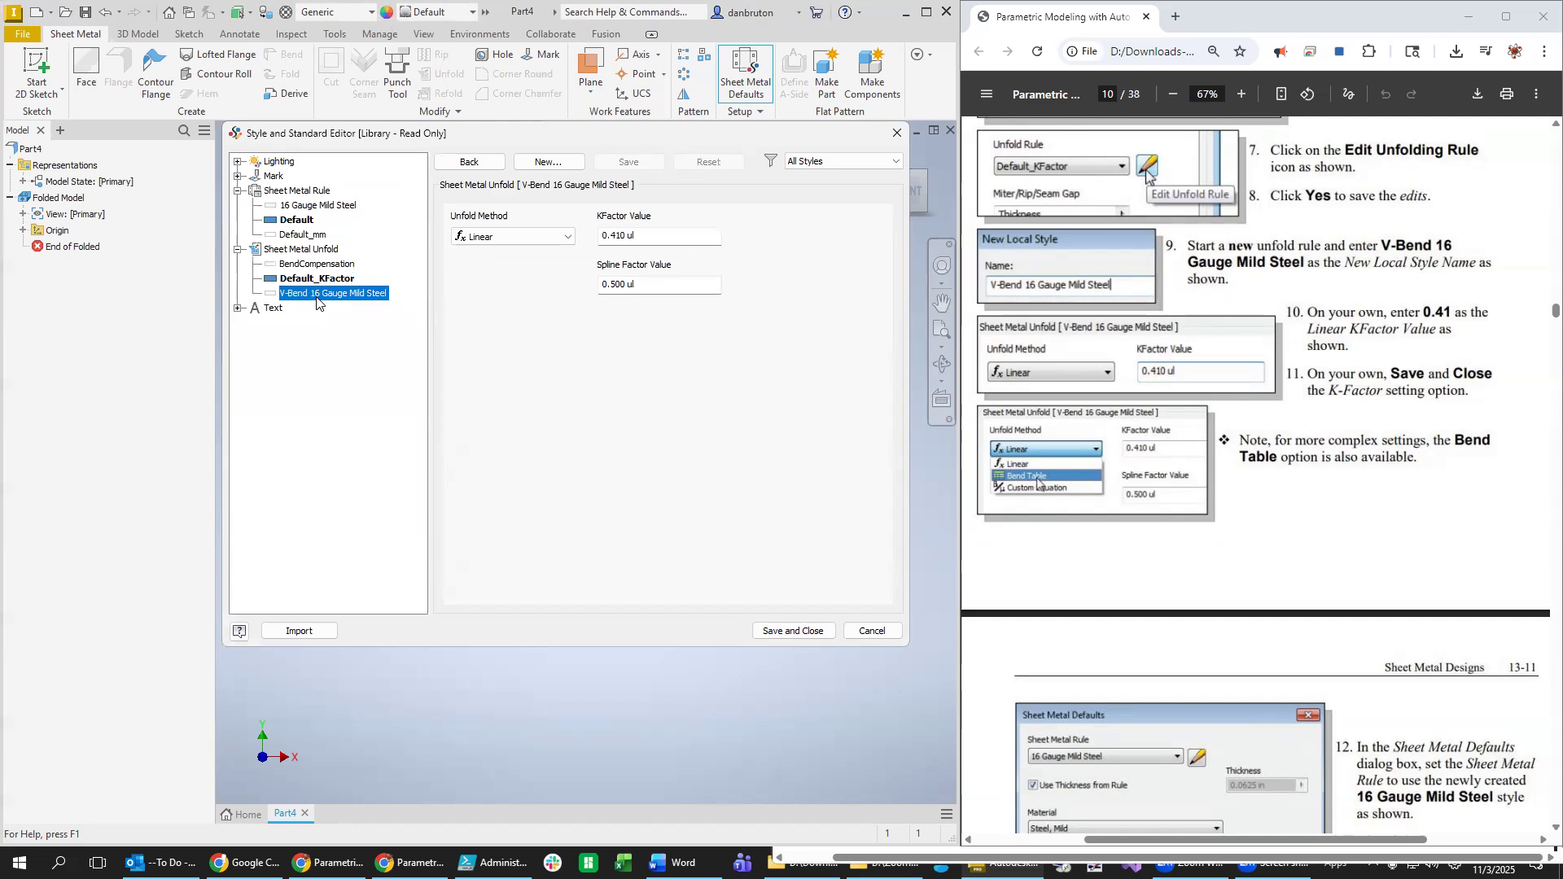
right_click(326, 295)
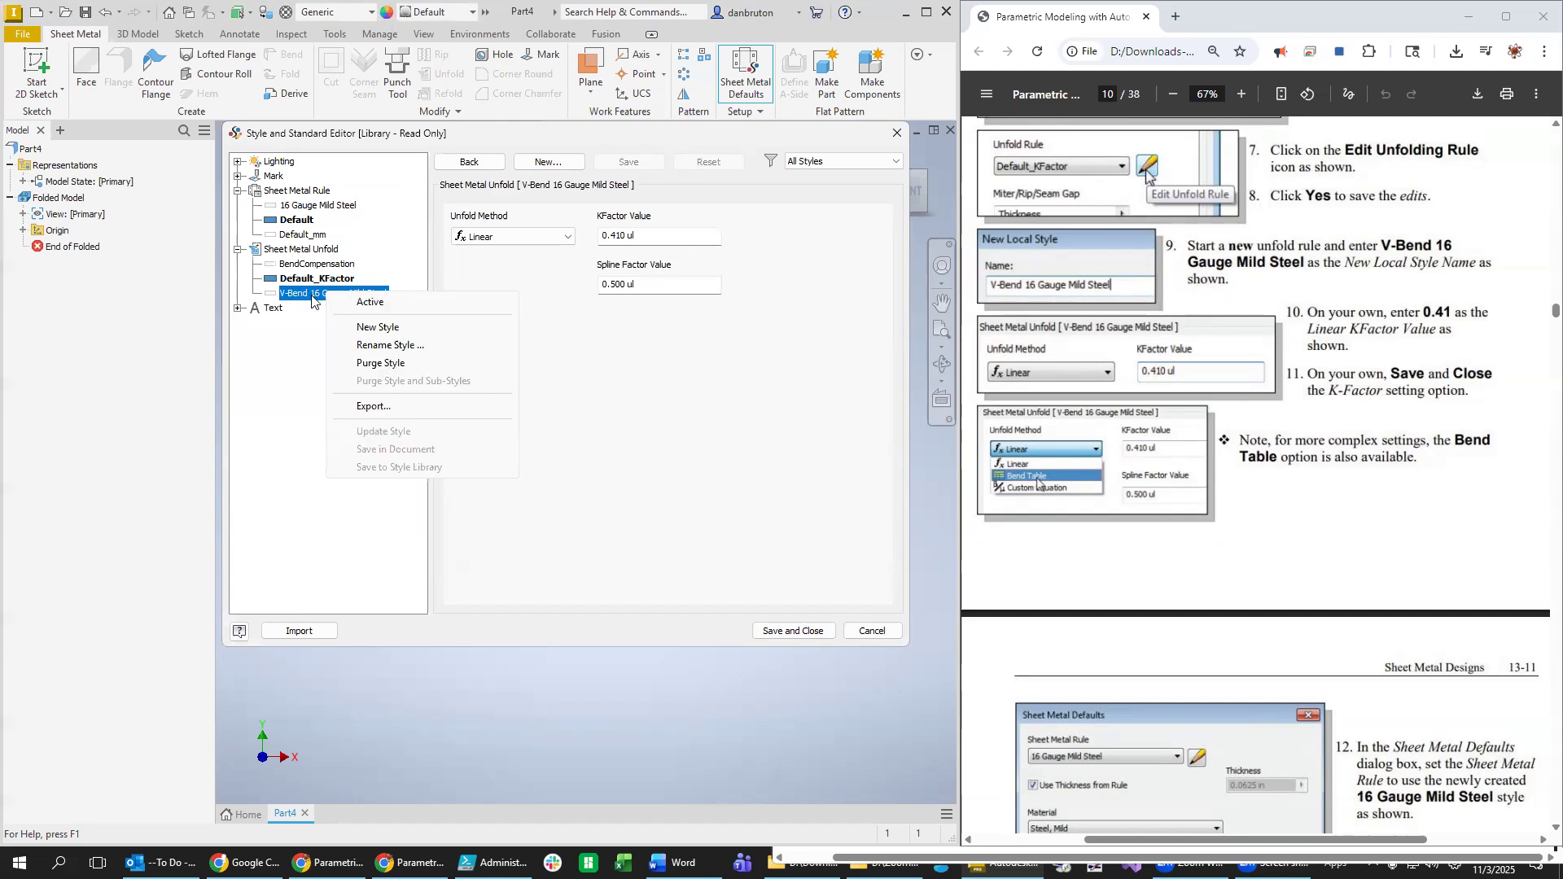
left_click(372, 304)
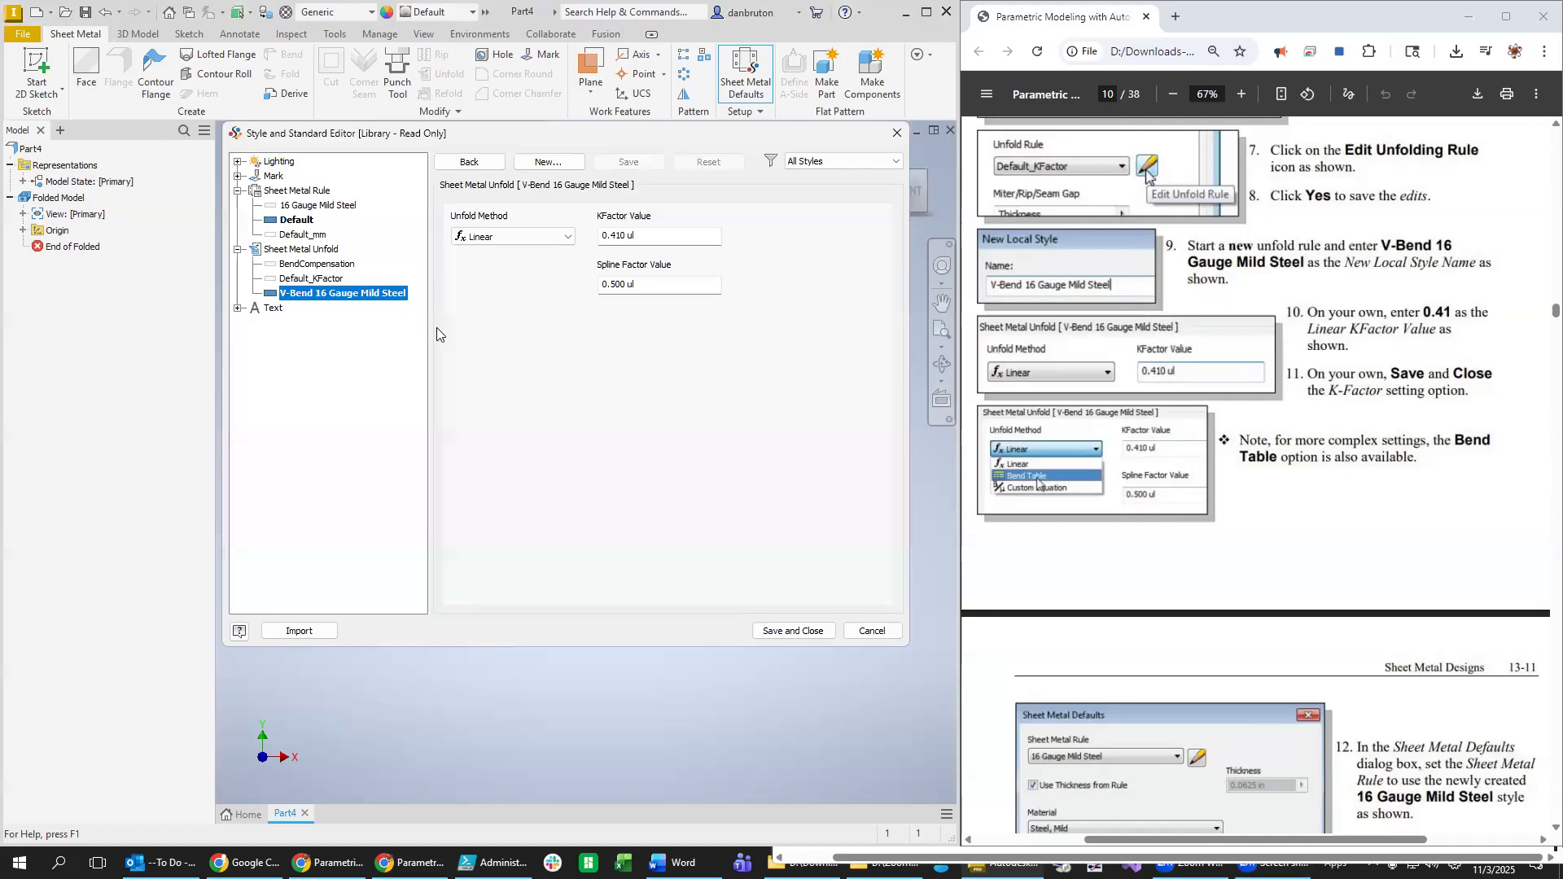
Make 16 Gauge Mild Steel the active sheet metal rule and save the styles.
left_click(315, 207)
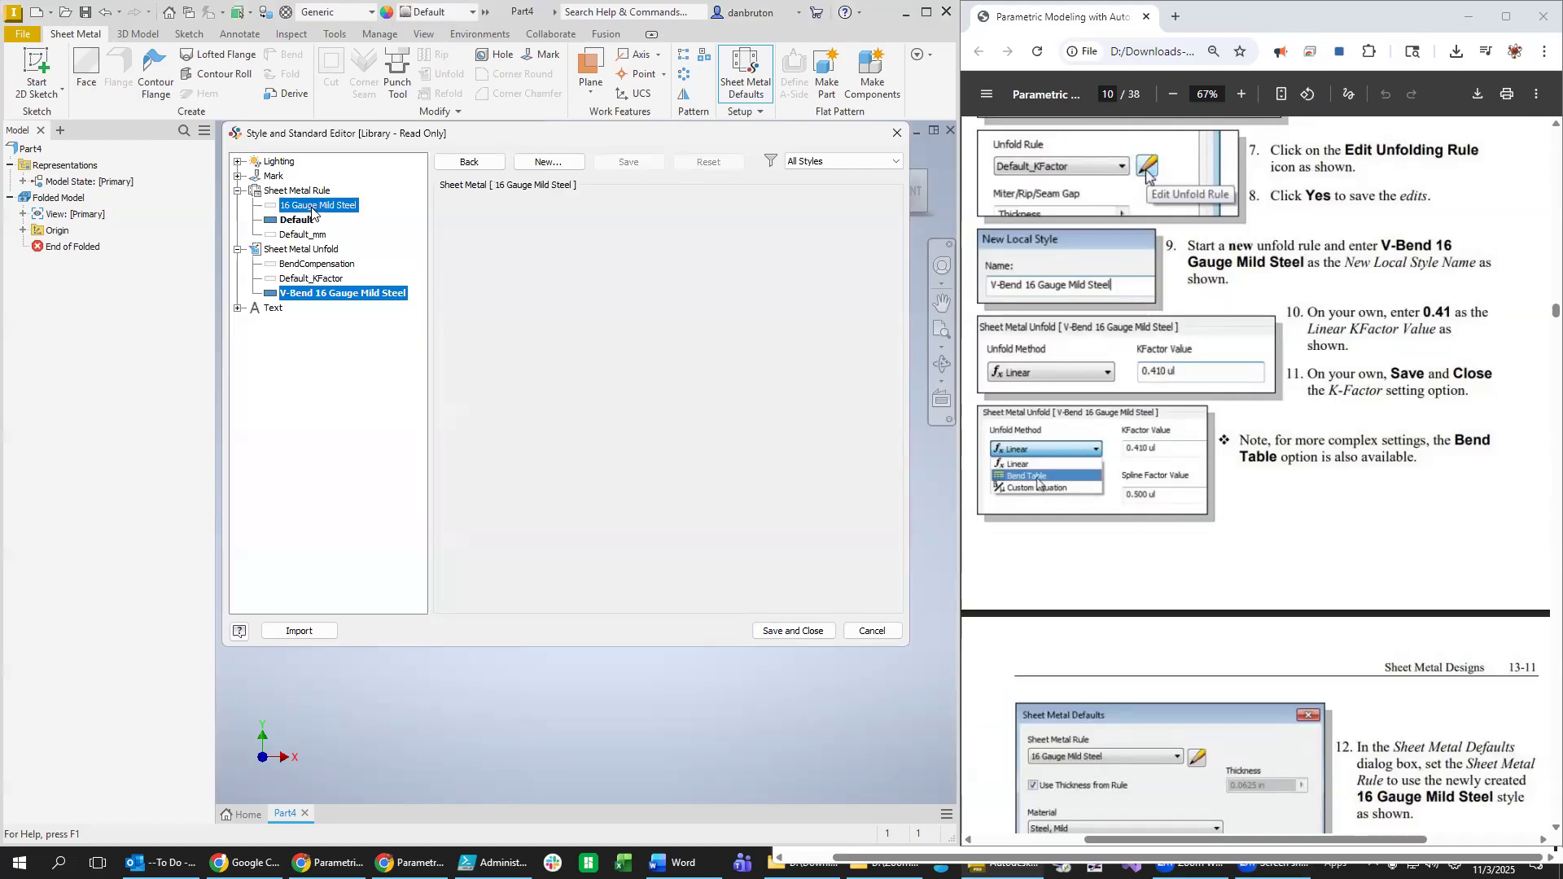
right_click(315, 208)
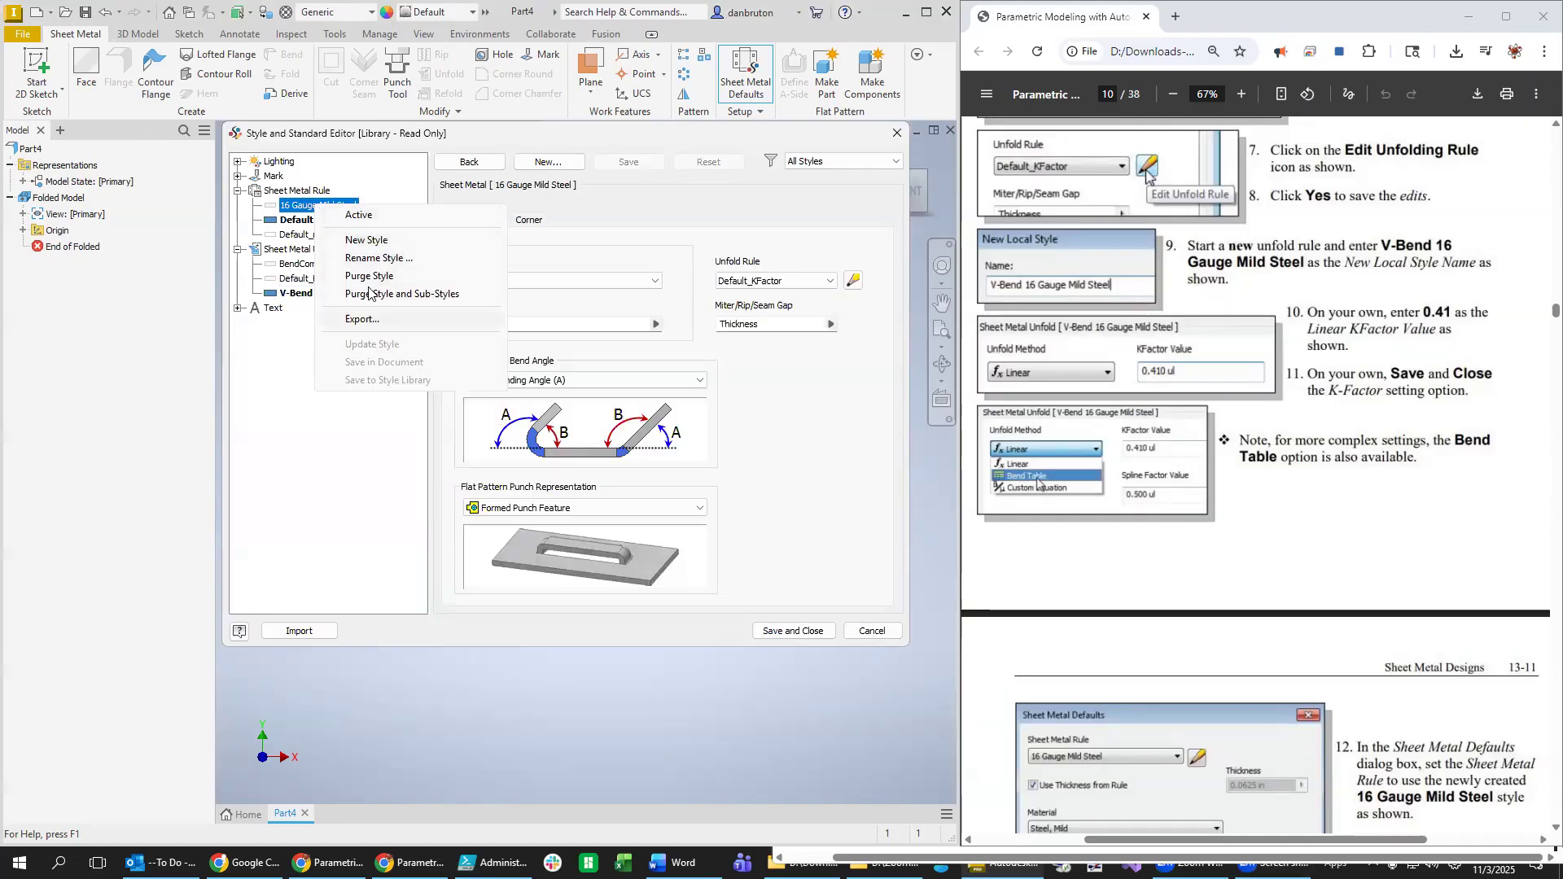
left_click(375, 218)
left_click(791, 631)
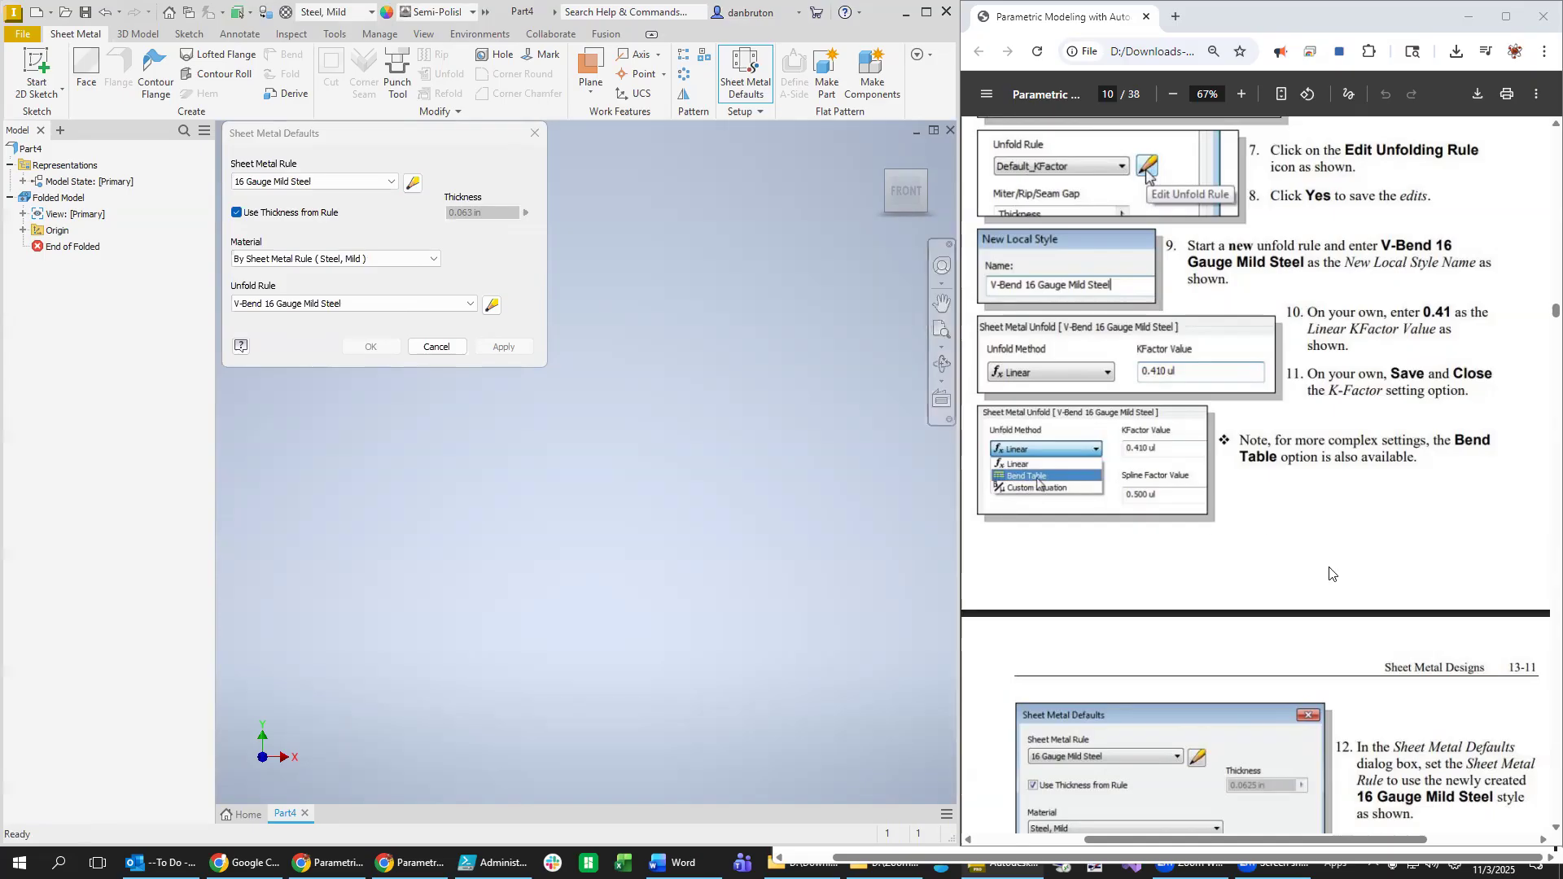
Review the tutorial's instructions for the bend relief and bend radius settings, and check the V-Bend 16 Gauge Mild Steel unfold rule.
scroll(1311, 624, "down", 4)
scroll(1216, 713, "down", 1)
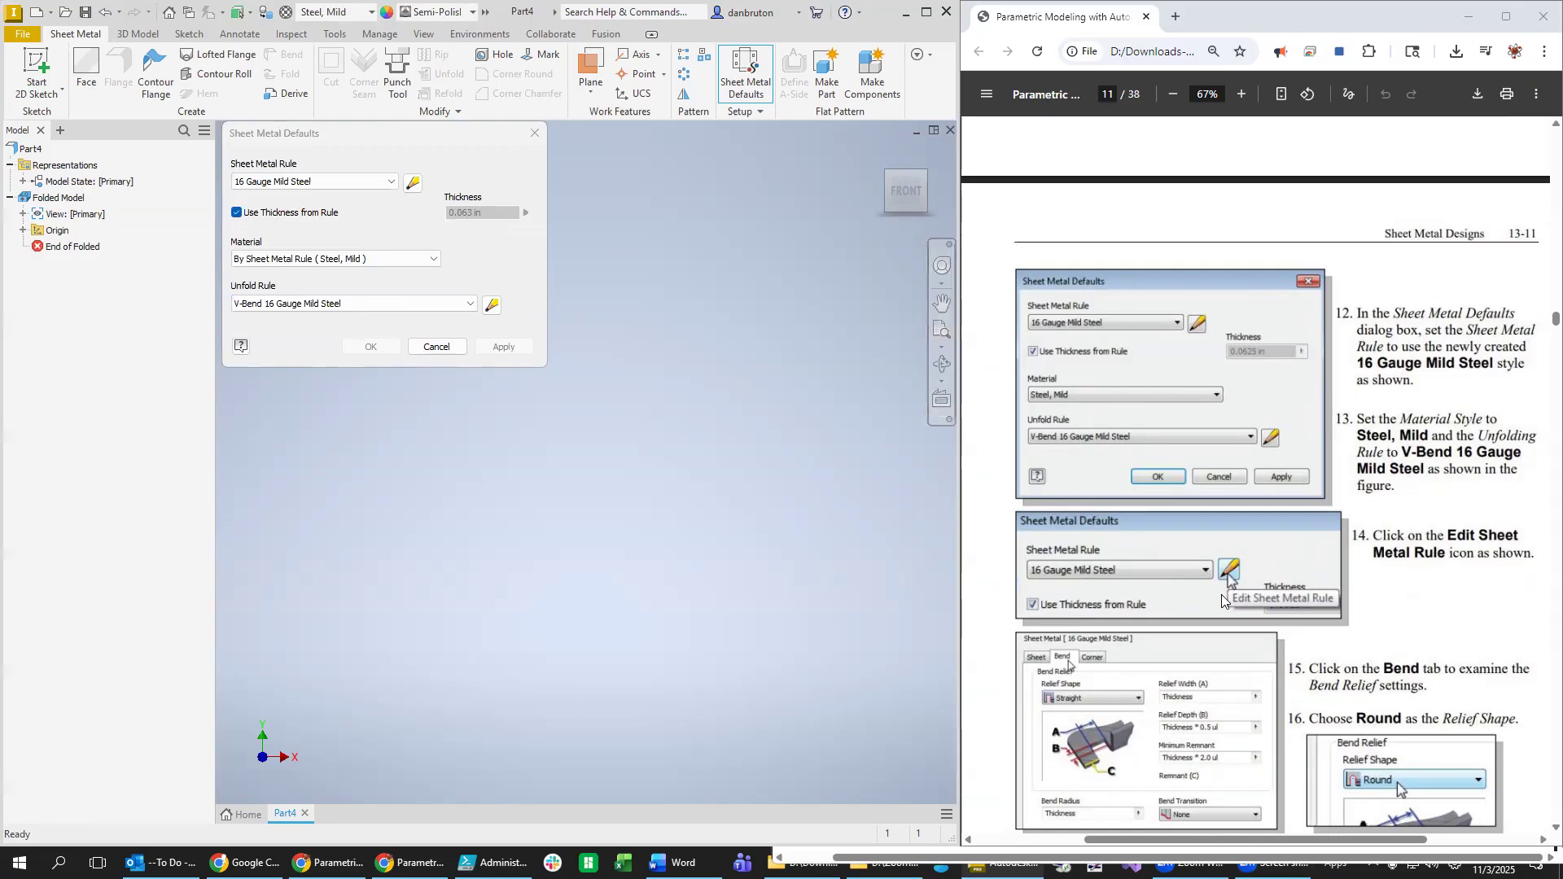
scroll(1222, 600, "down", 3)
scroll(1222, 600, "down", 3)
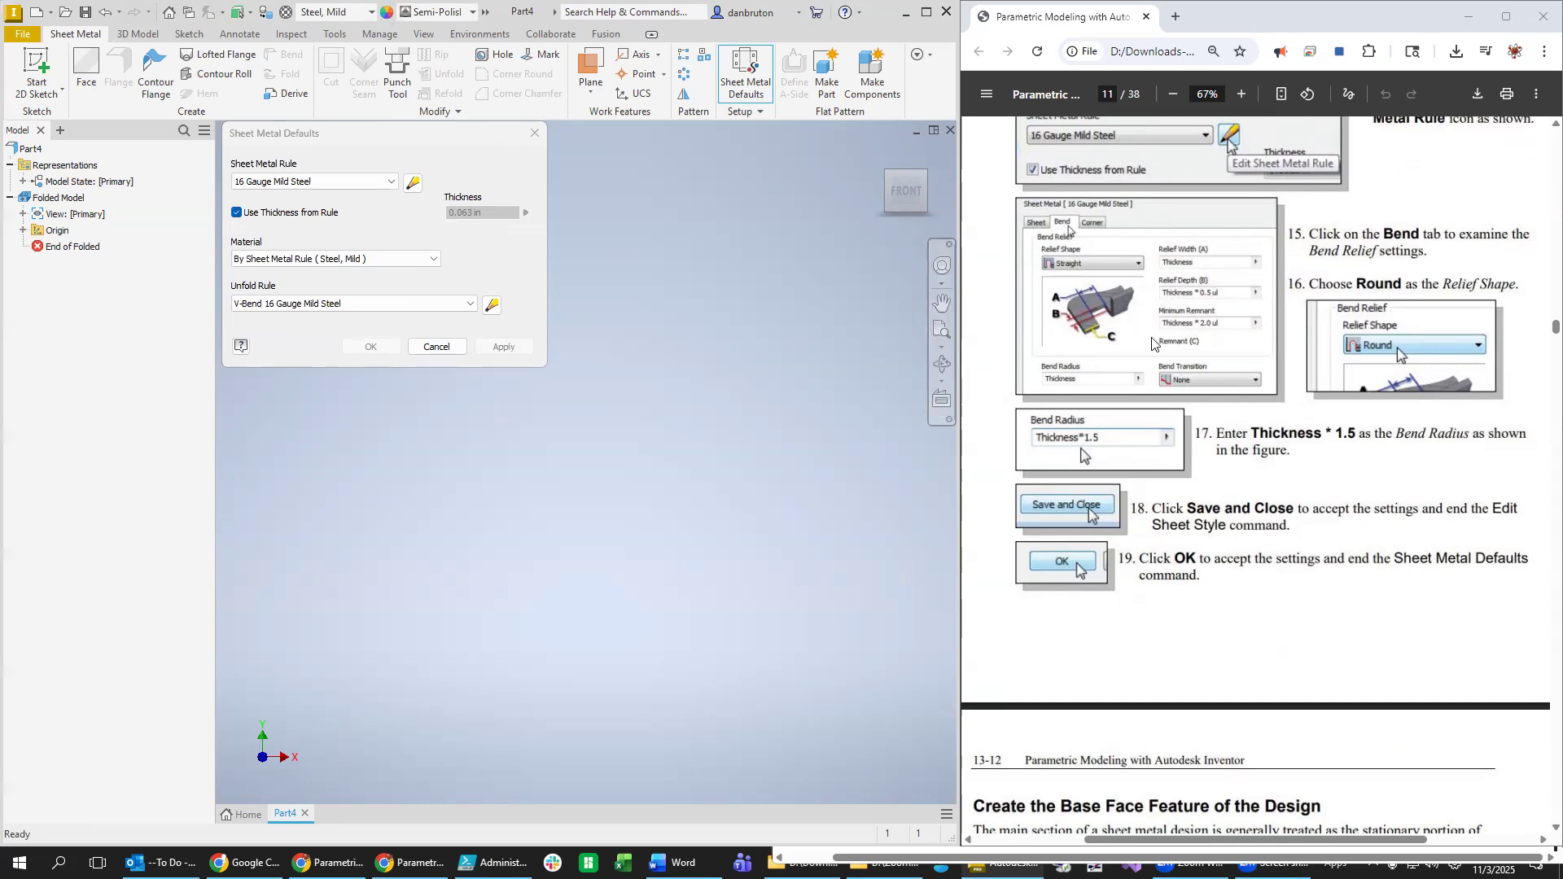
scroll(1154, 411, "up", 2)
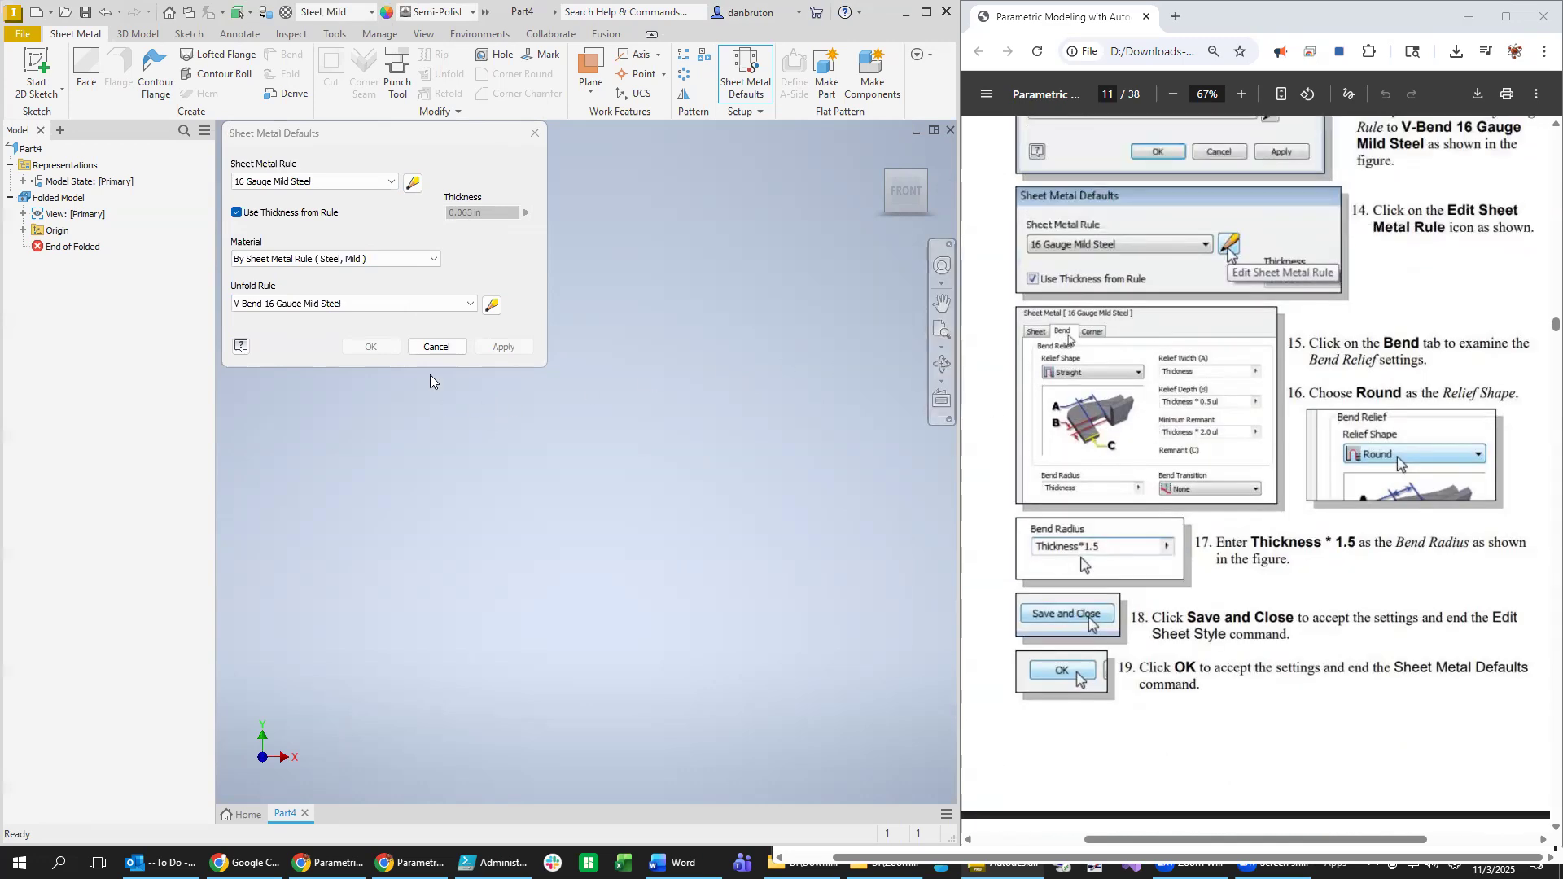
left_click(493, 308)
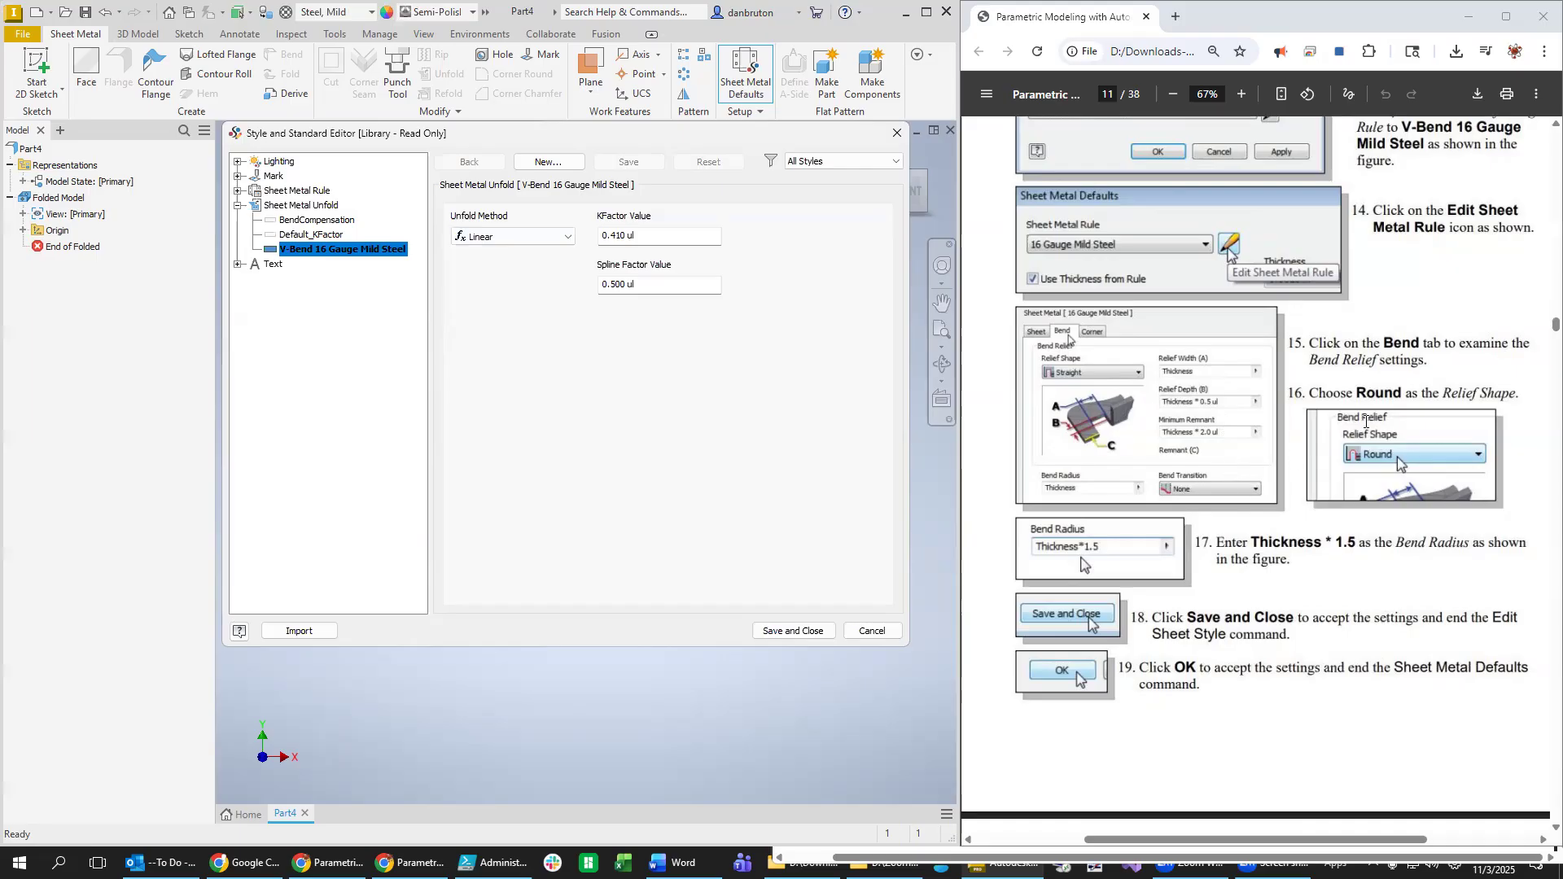
scroll(1430, 444, "up", 1)
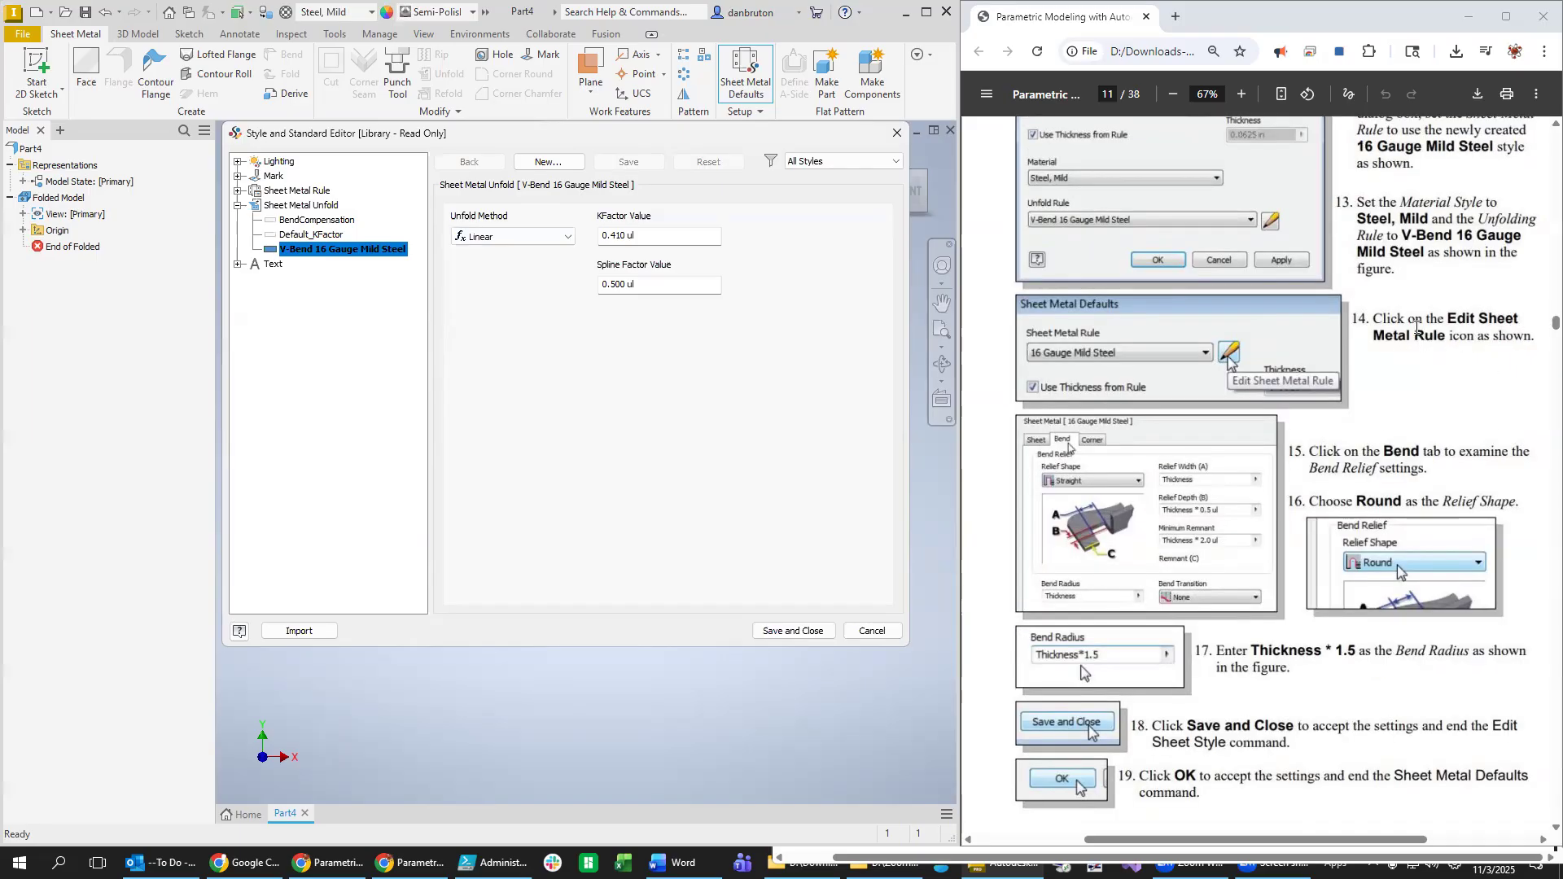
left_click(884, 630)
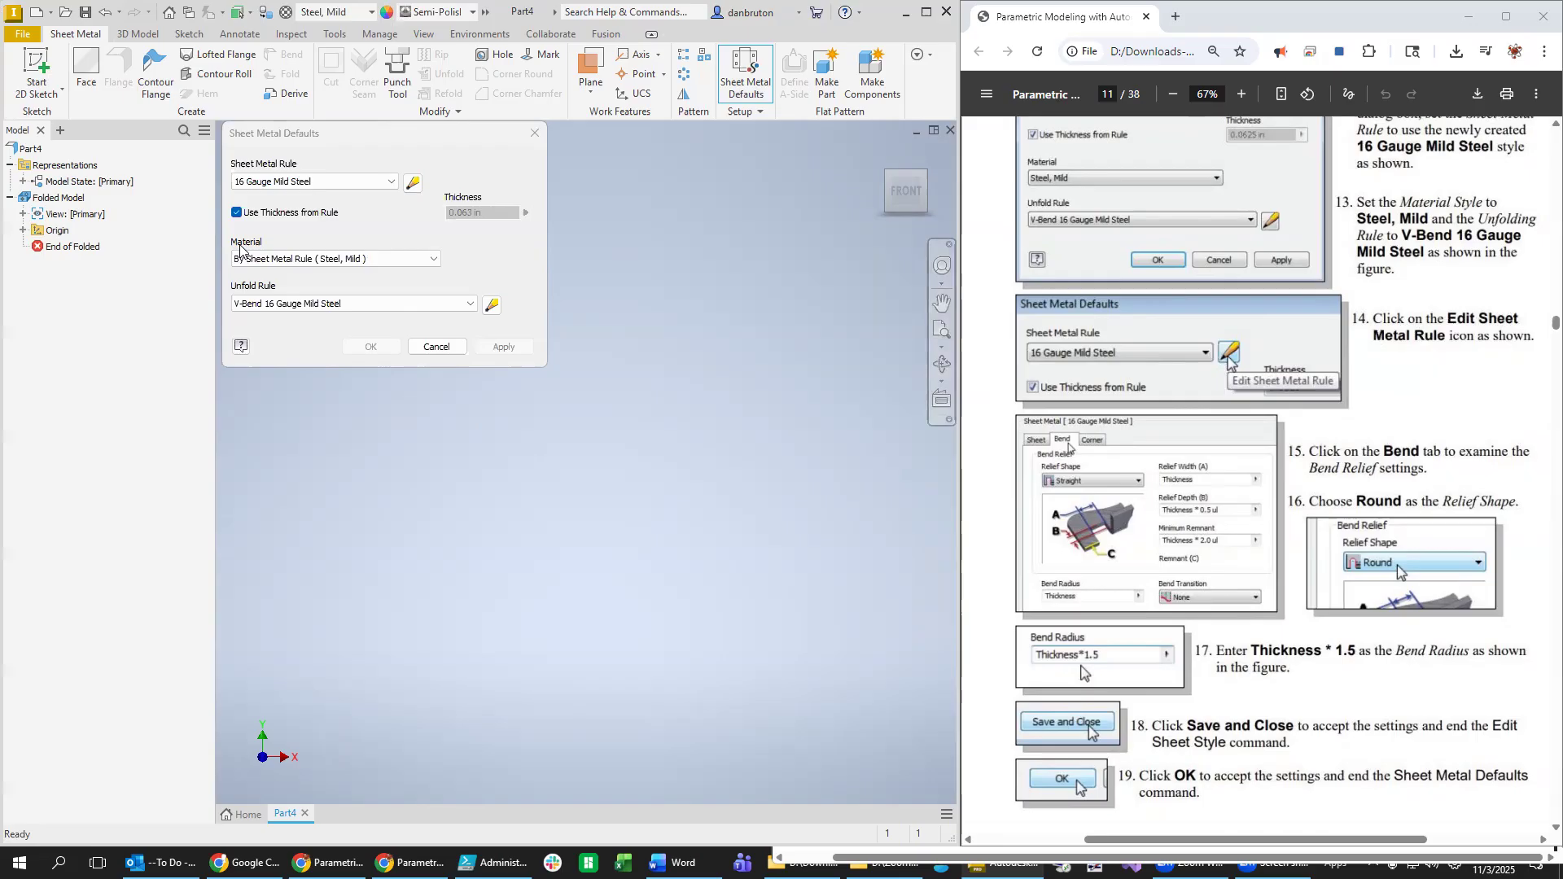
Set the bend relief shape of the 16 Gauge Mild Steel sheet metal rule to Round.
left_click(411, 184)
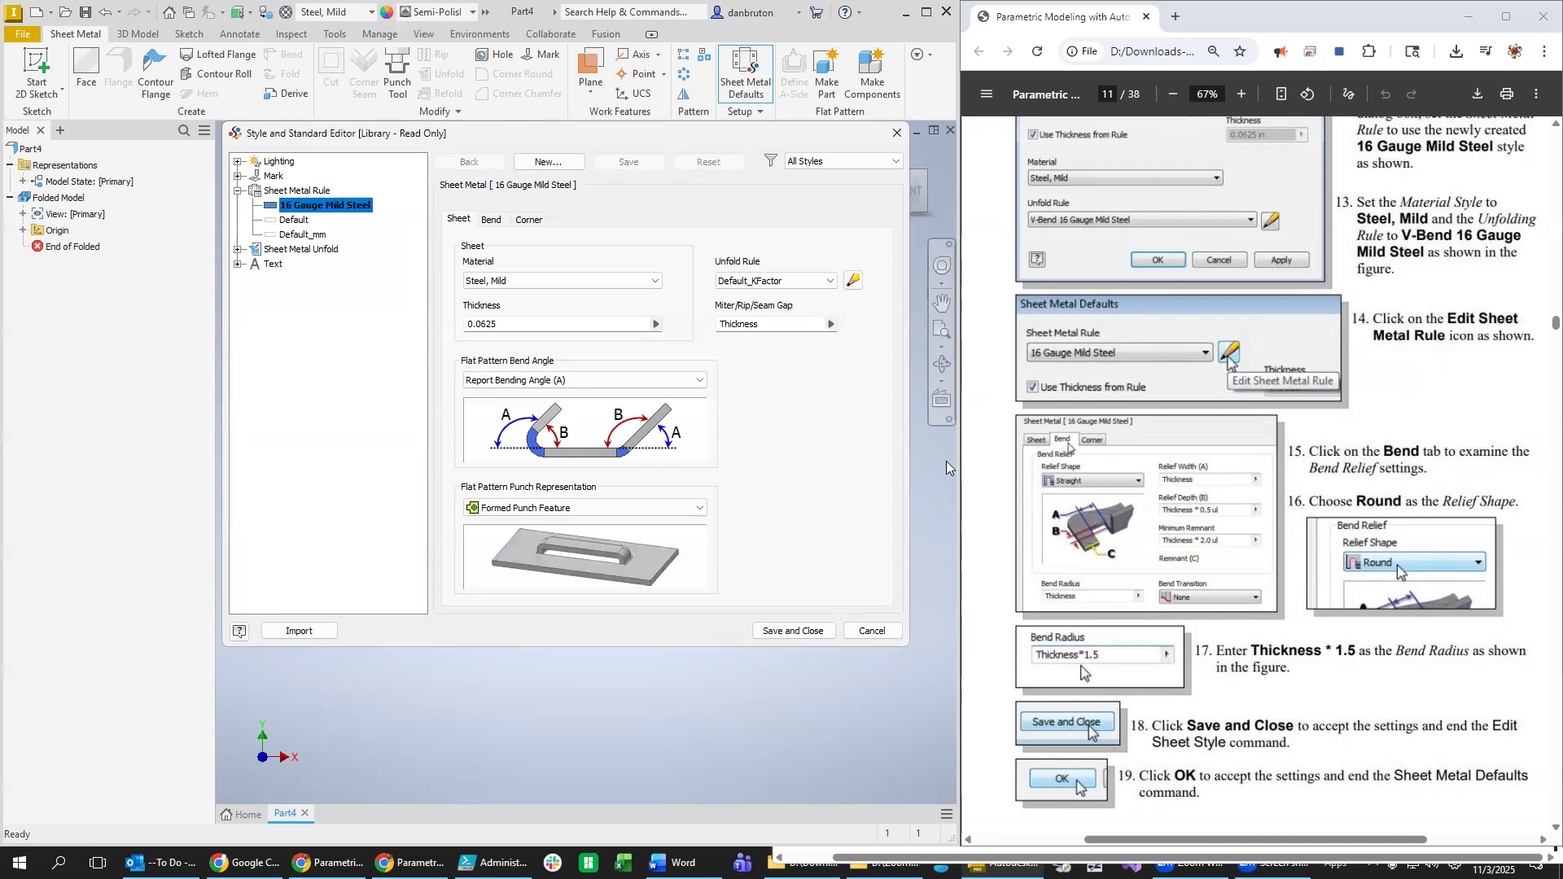
left_click(496, 222)
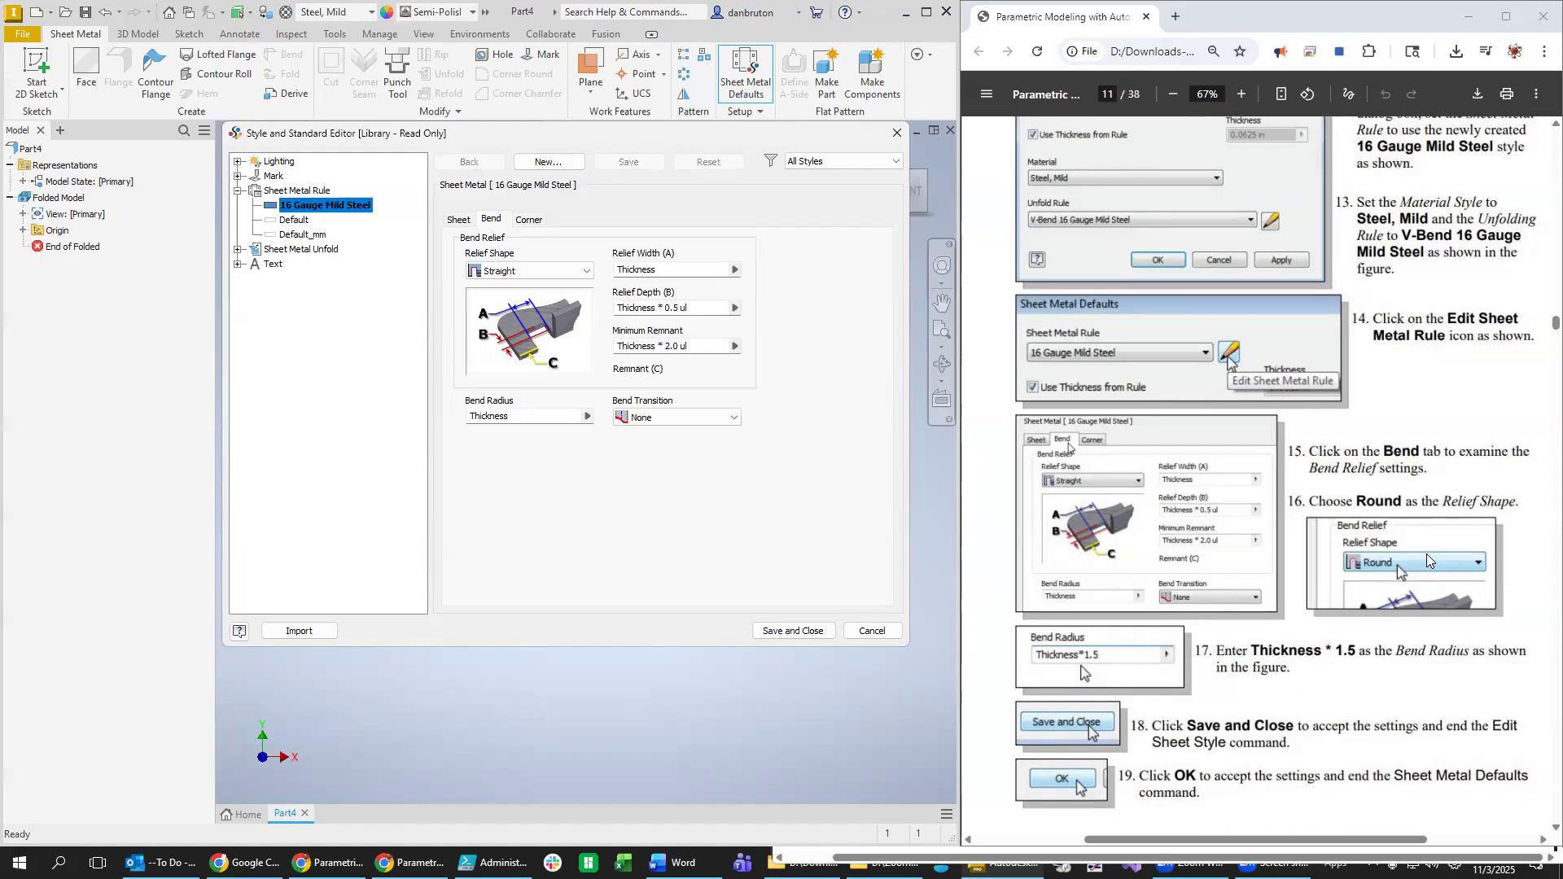
scroll(1427, 553, "down", 1)
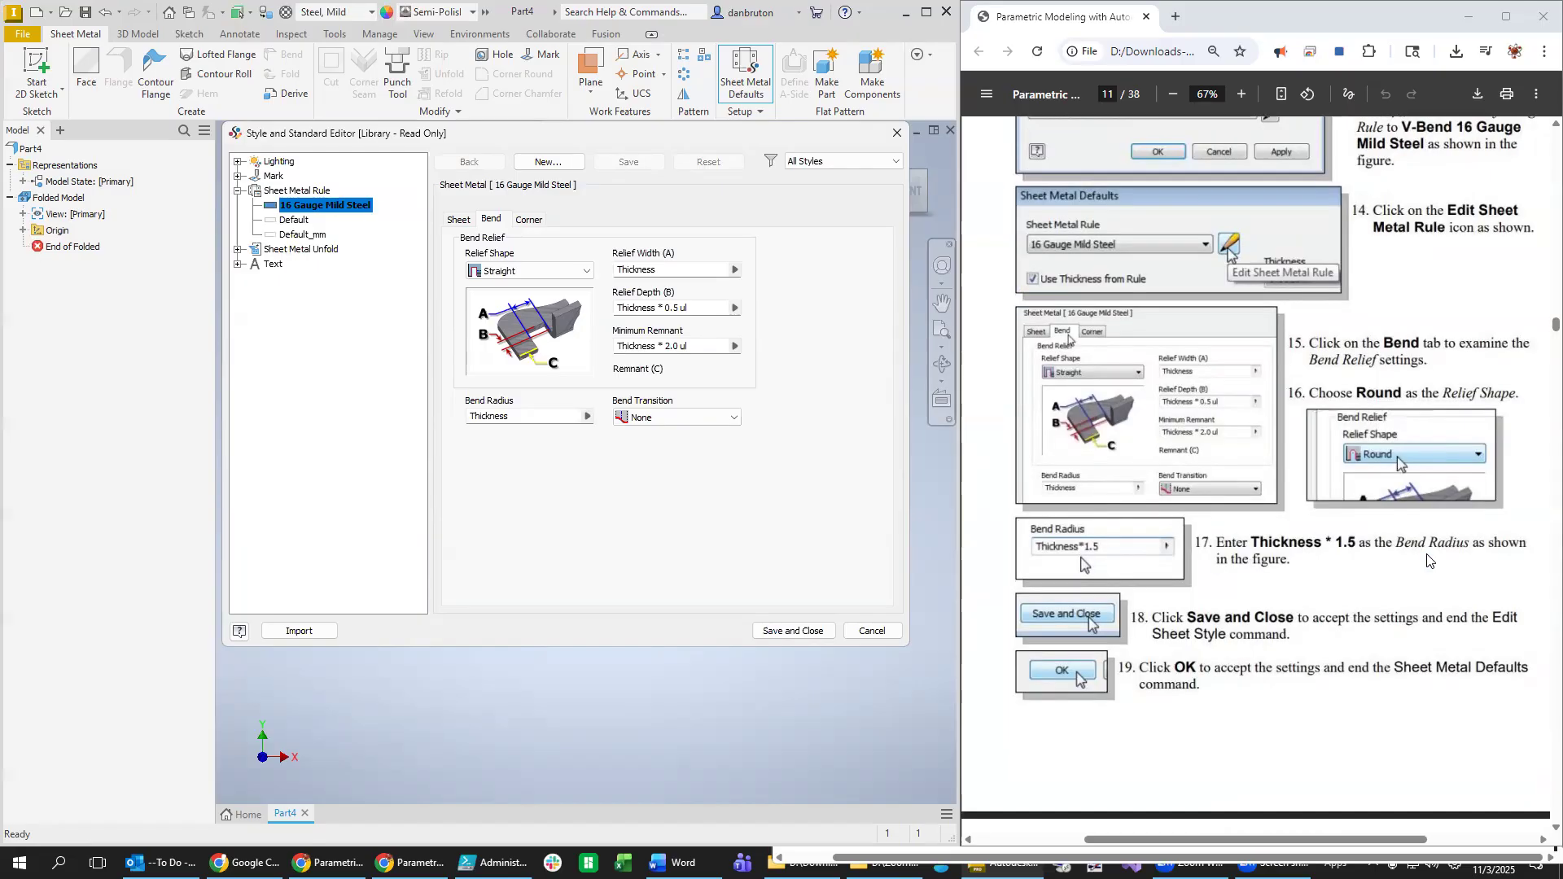
left_click(521, 271)
left_click(498, 295)
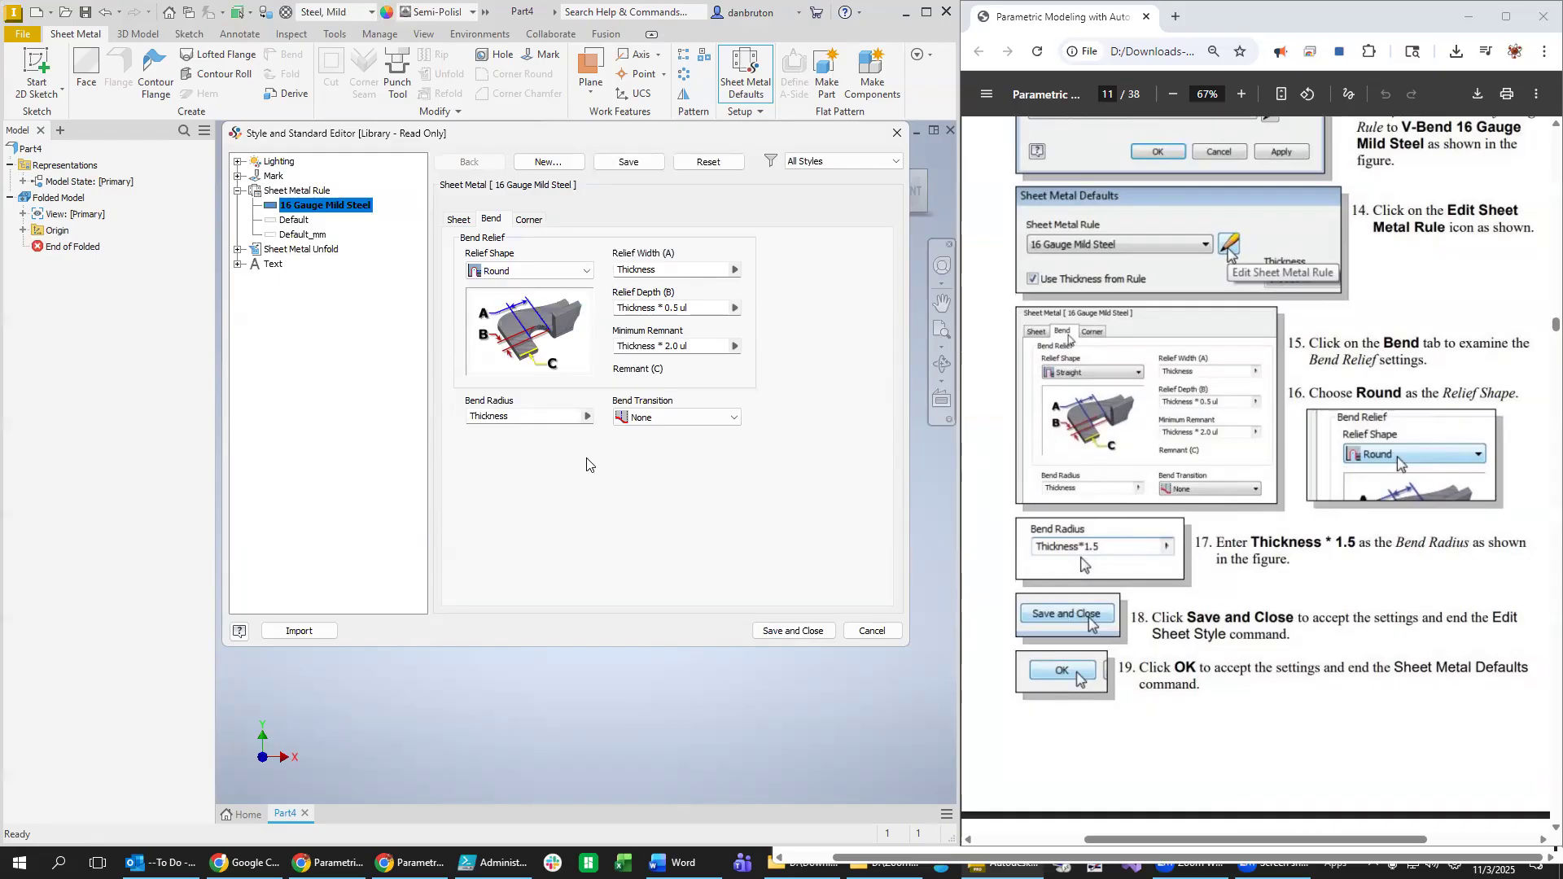
Set the rule's bend radius to Thickness*1.5, save it, and close the sheet metal defaults.
left_click(537, 419)
type("*1.5")
left_click(792, 632)
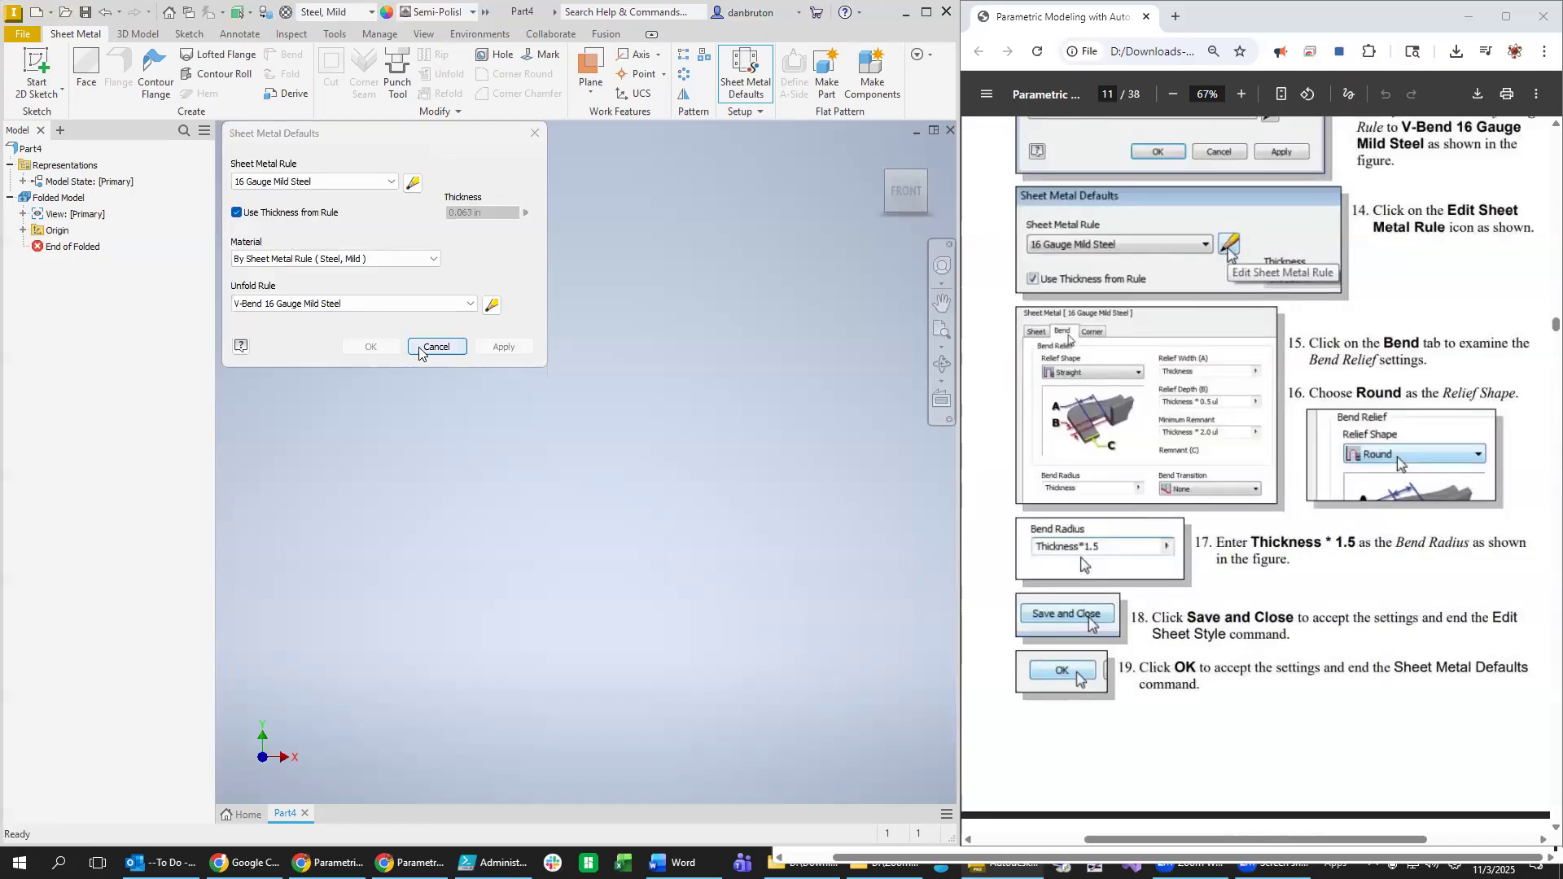
left_click(536, 135)
Consult the tutorial's base face instructions and start a 2D sketch on the XY Plane.
scroll(1245, 549, "down", 6)
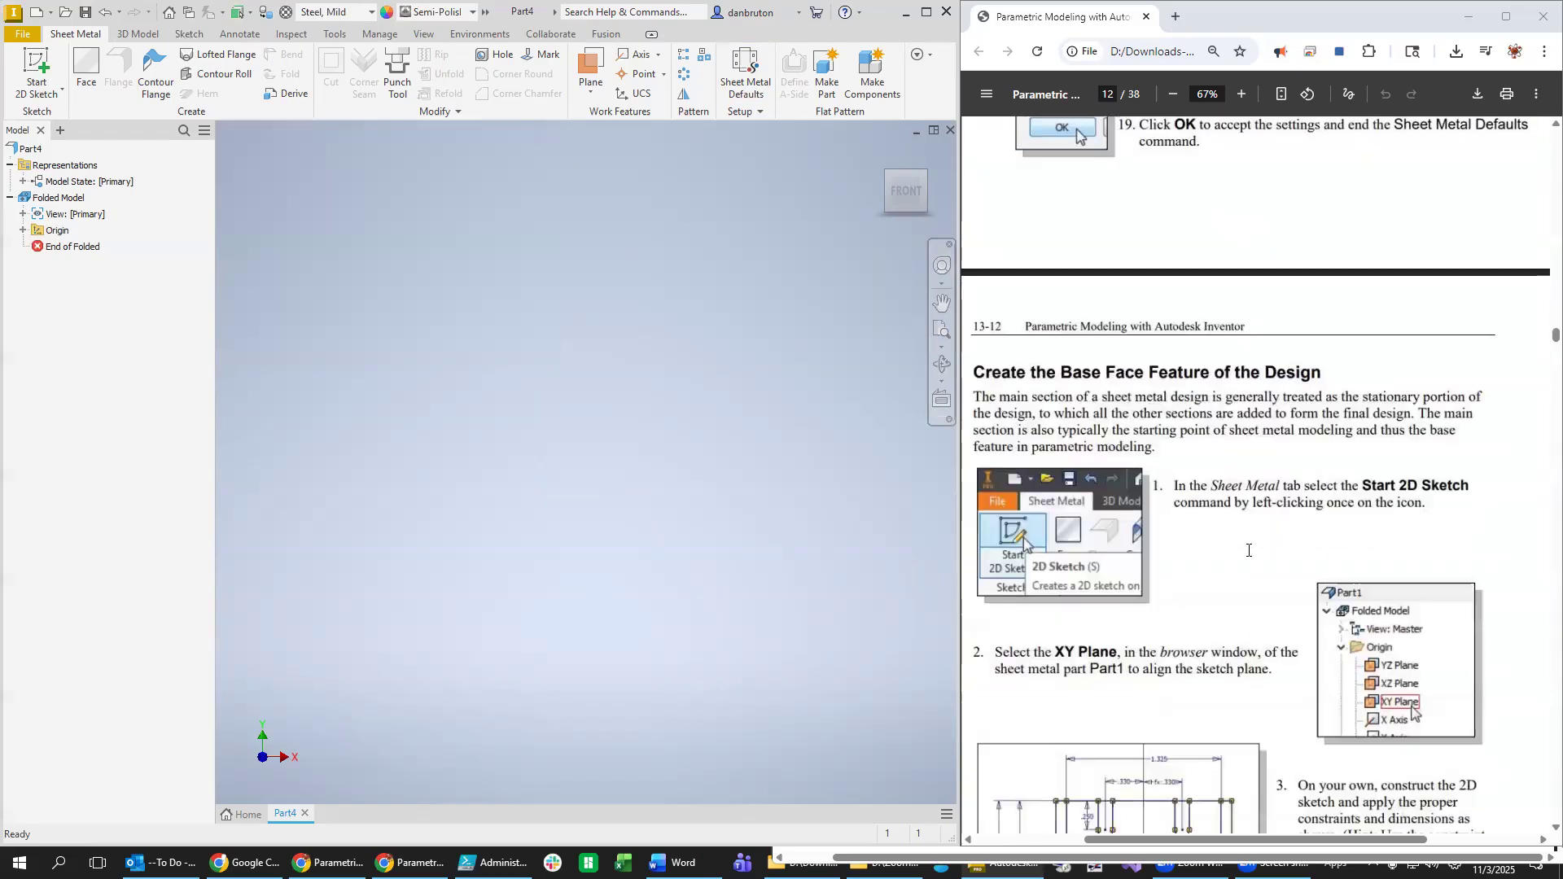
scroll(1248, 551, "down", 1)
scroll(1246, 556, "down", 2)
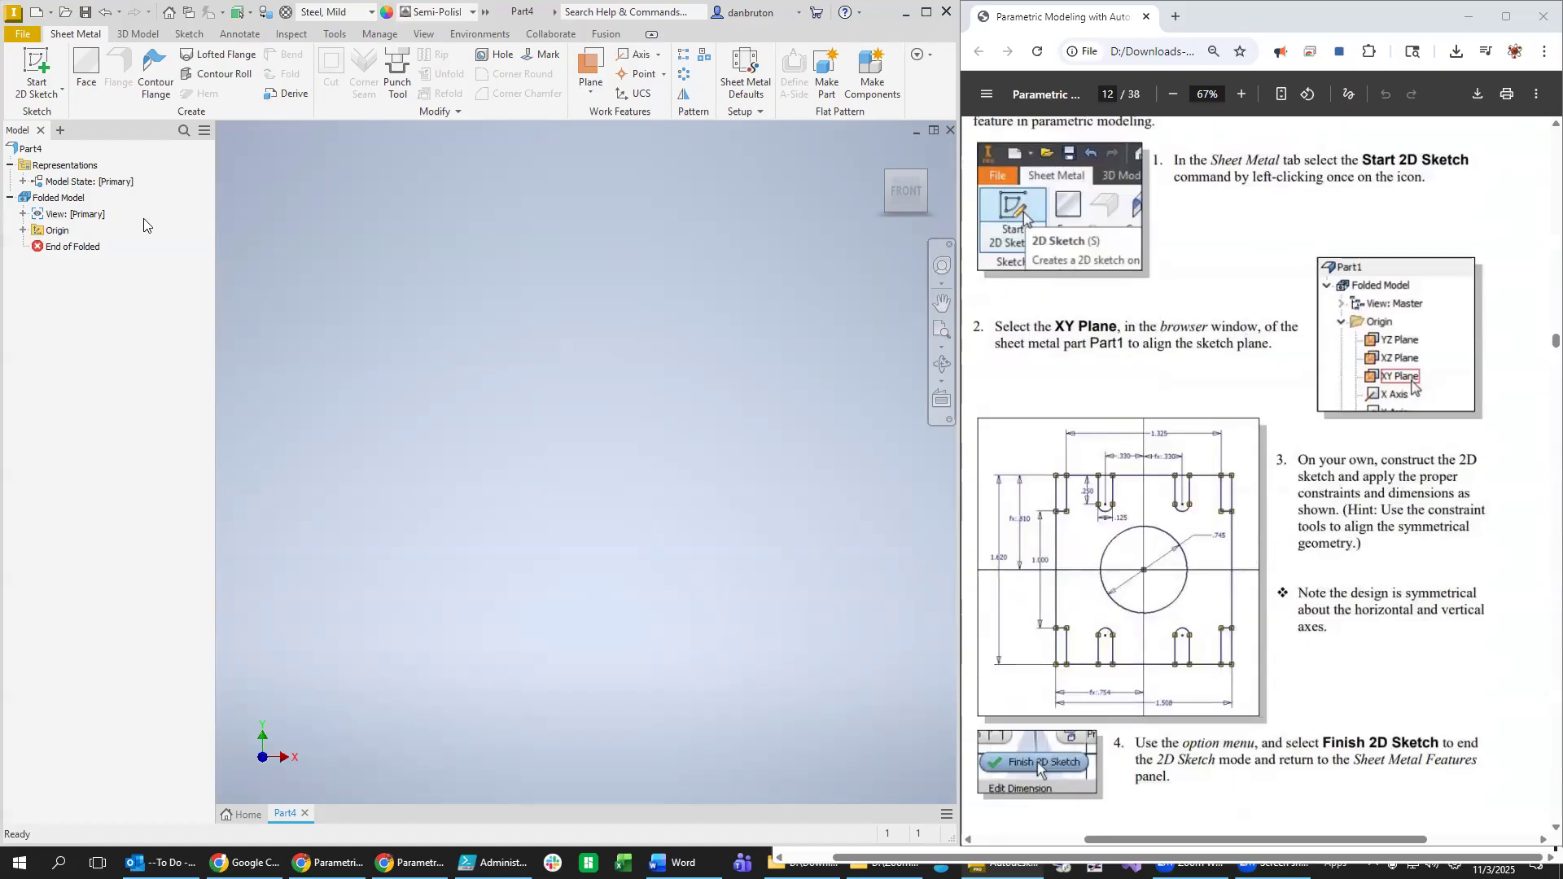
left_click(37, 92)
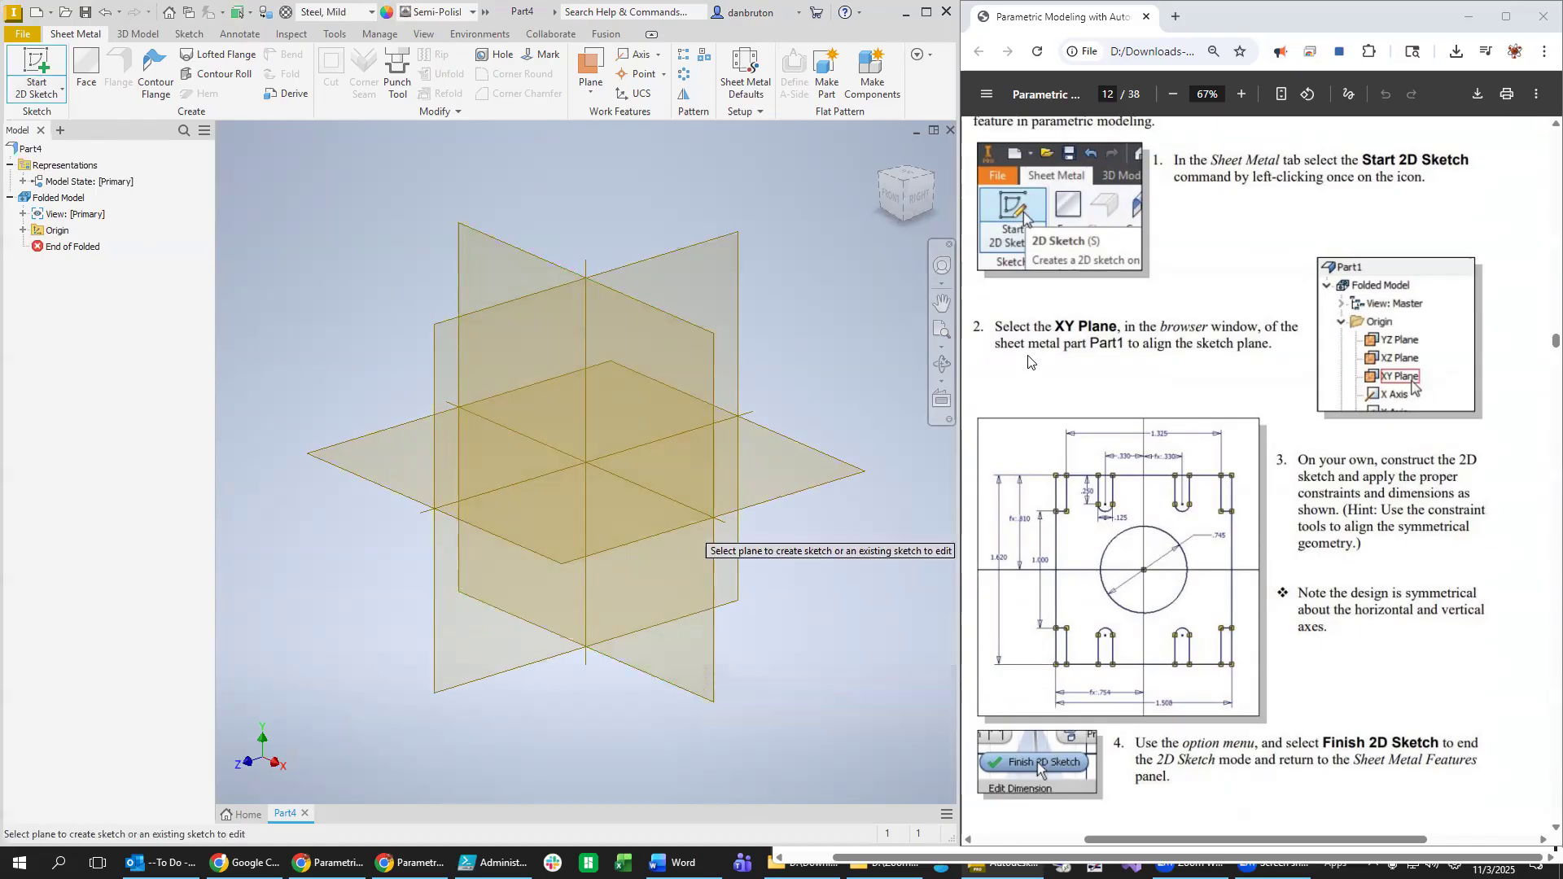
left_click(487, 259)
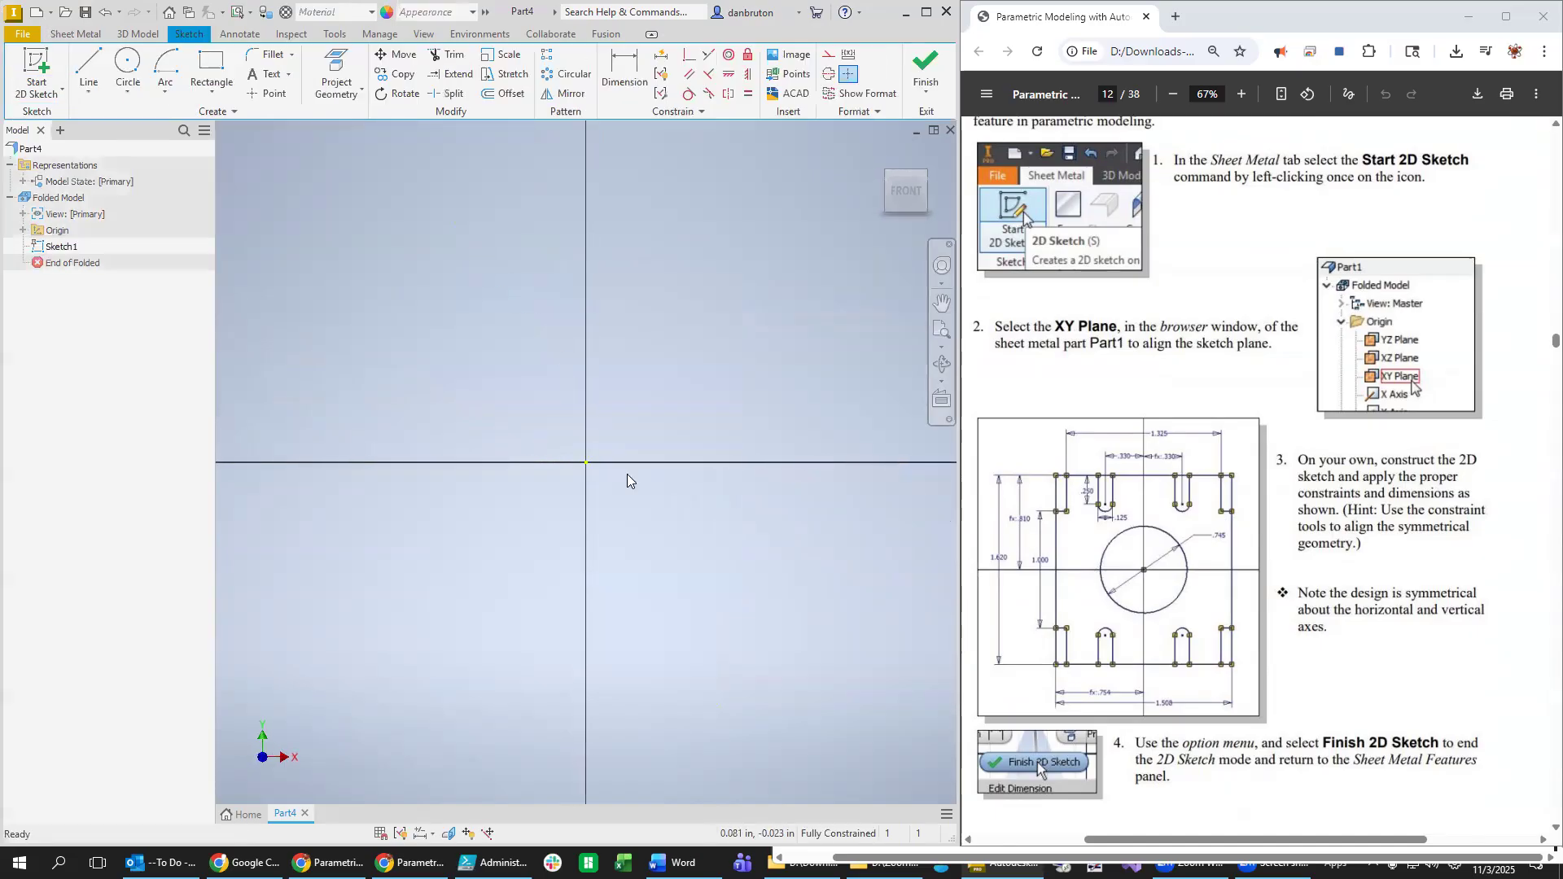
Start a two-point center rectangle at the origin with a width of 1.508 in, and enlarge the tutorial's dimensioned sketch figure for reading.
left_click(212, 89)
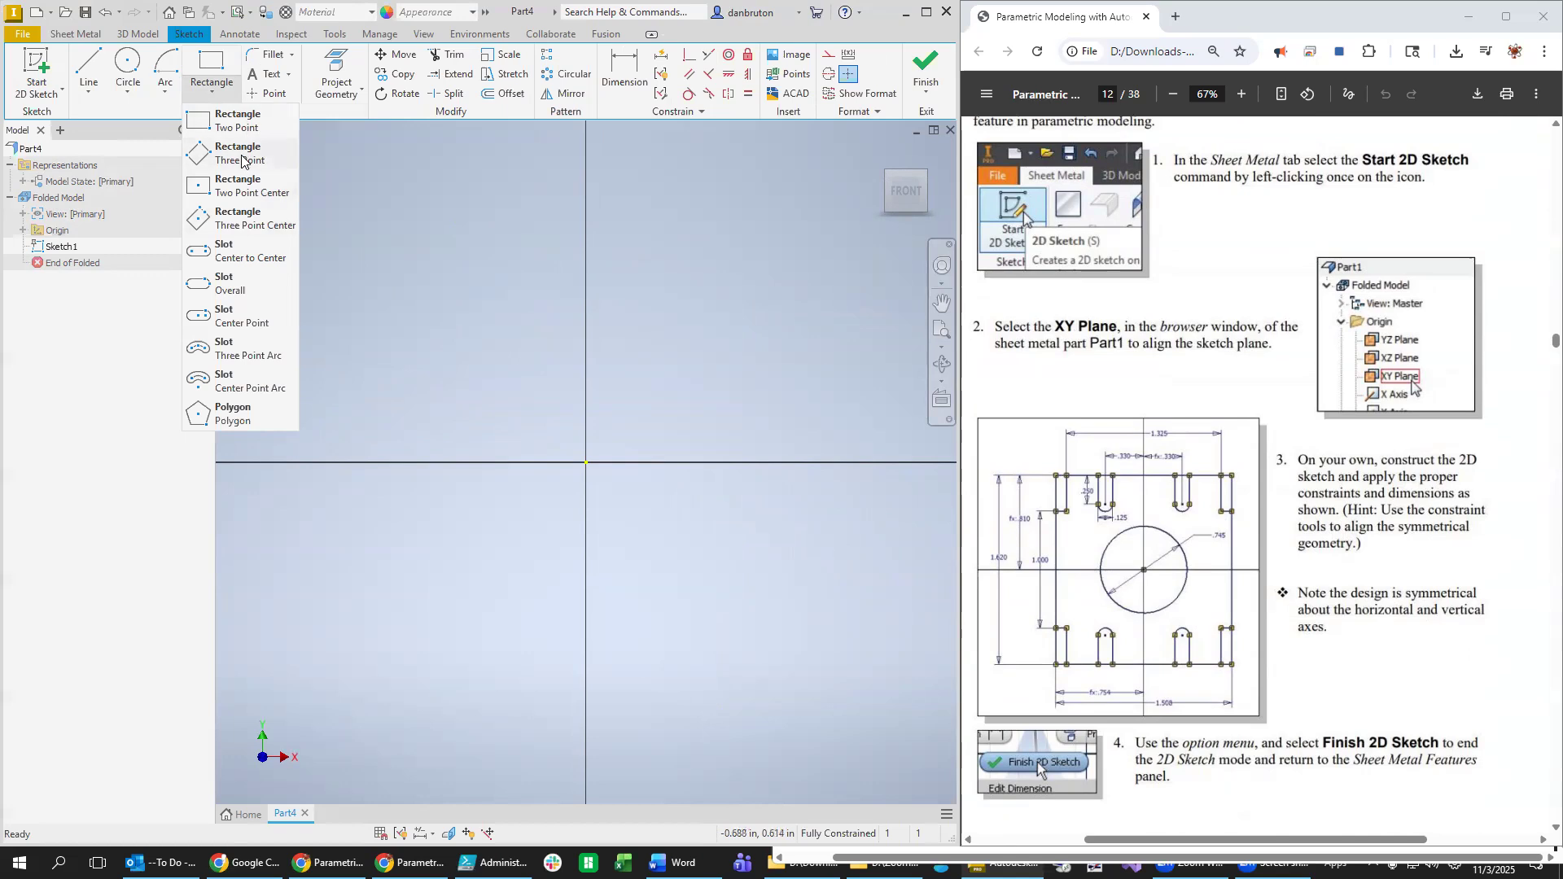
left_click(232, 191)
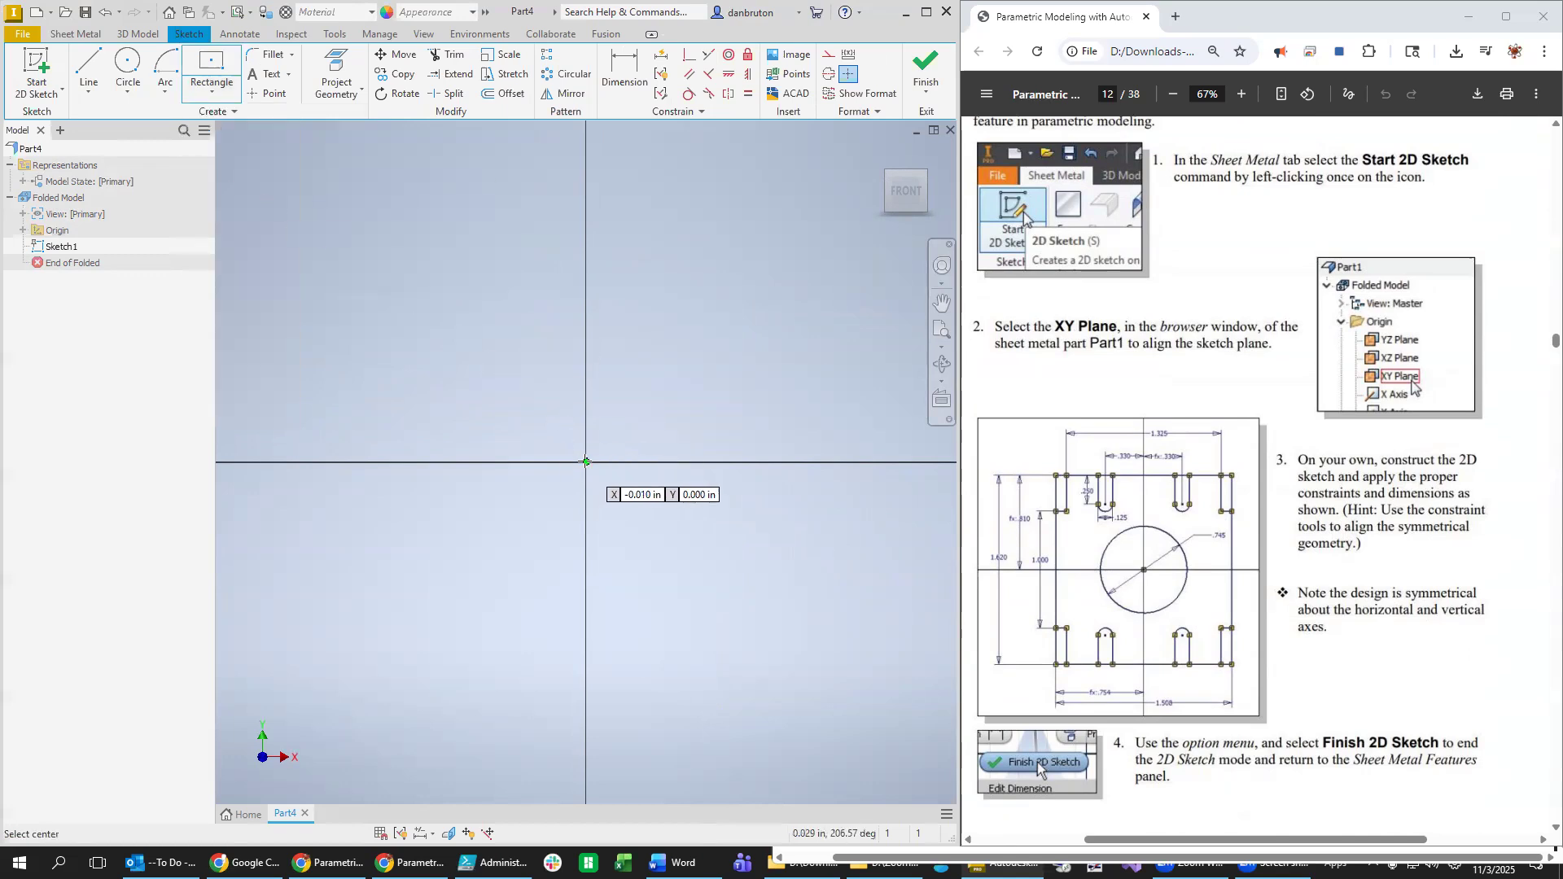
left_click(586, 462)
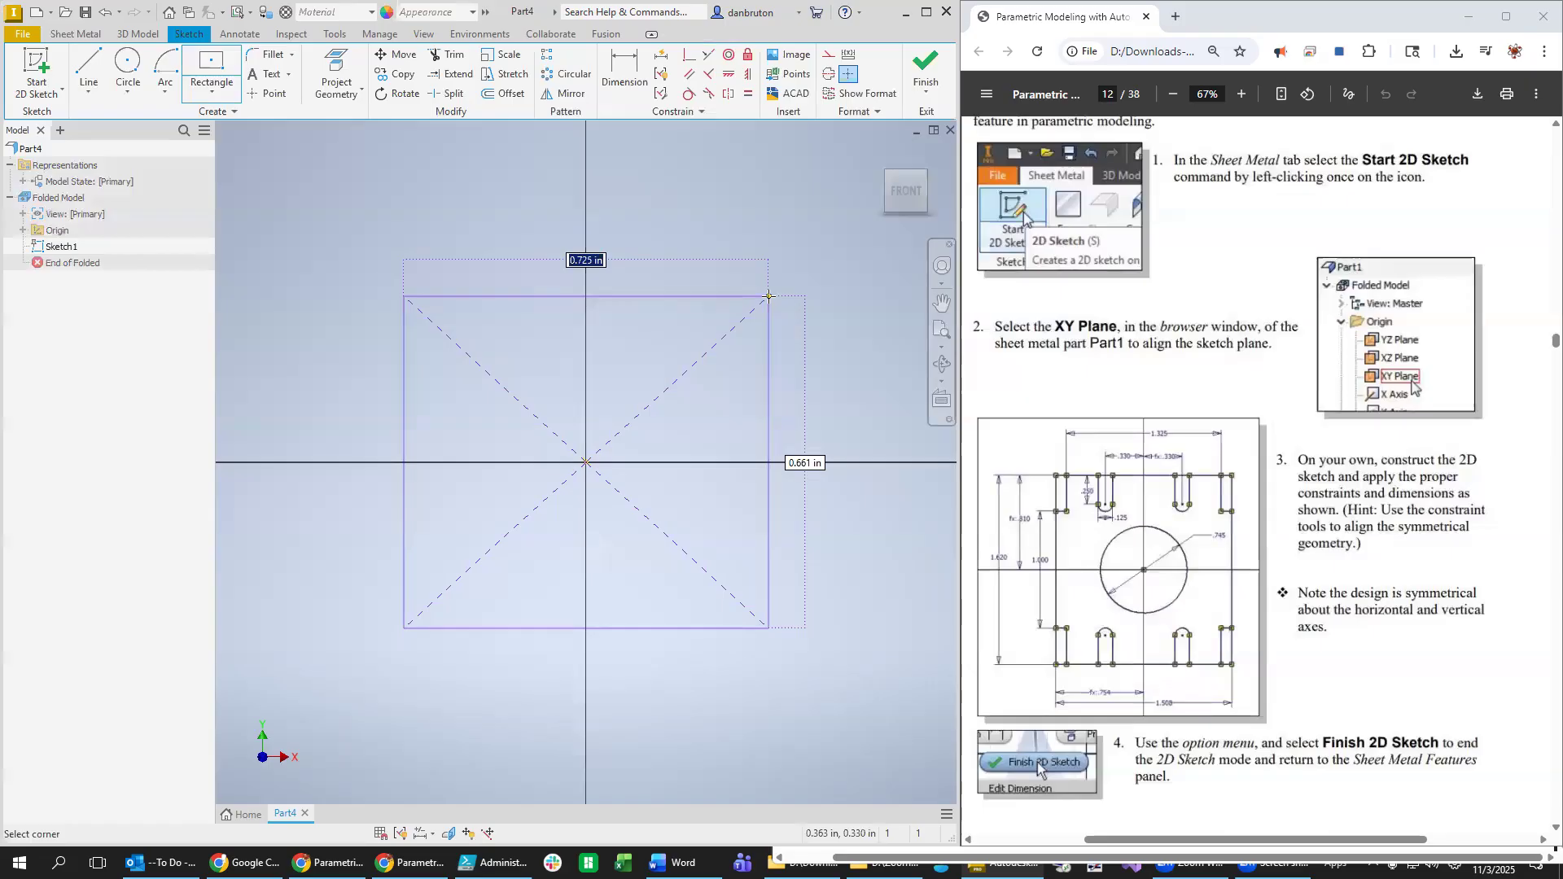
type("1")
scroll(1188, 717, "down", 1)
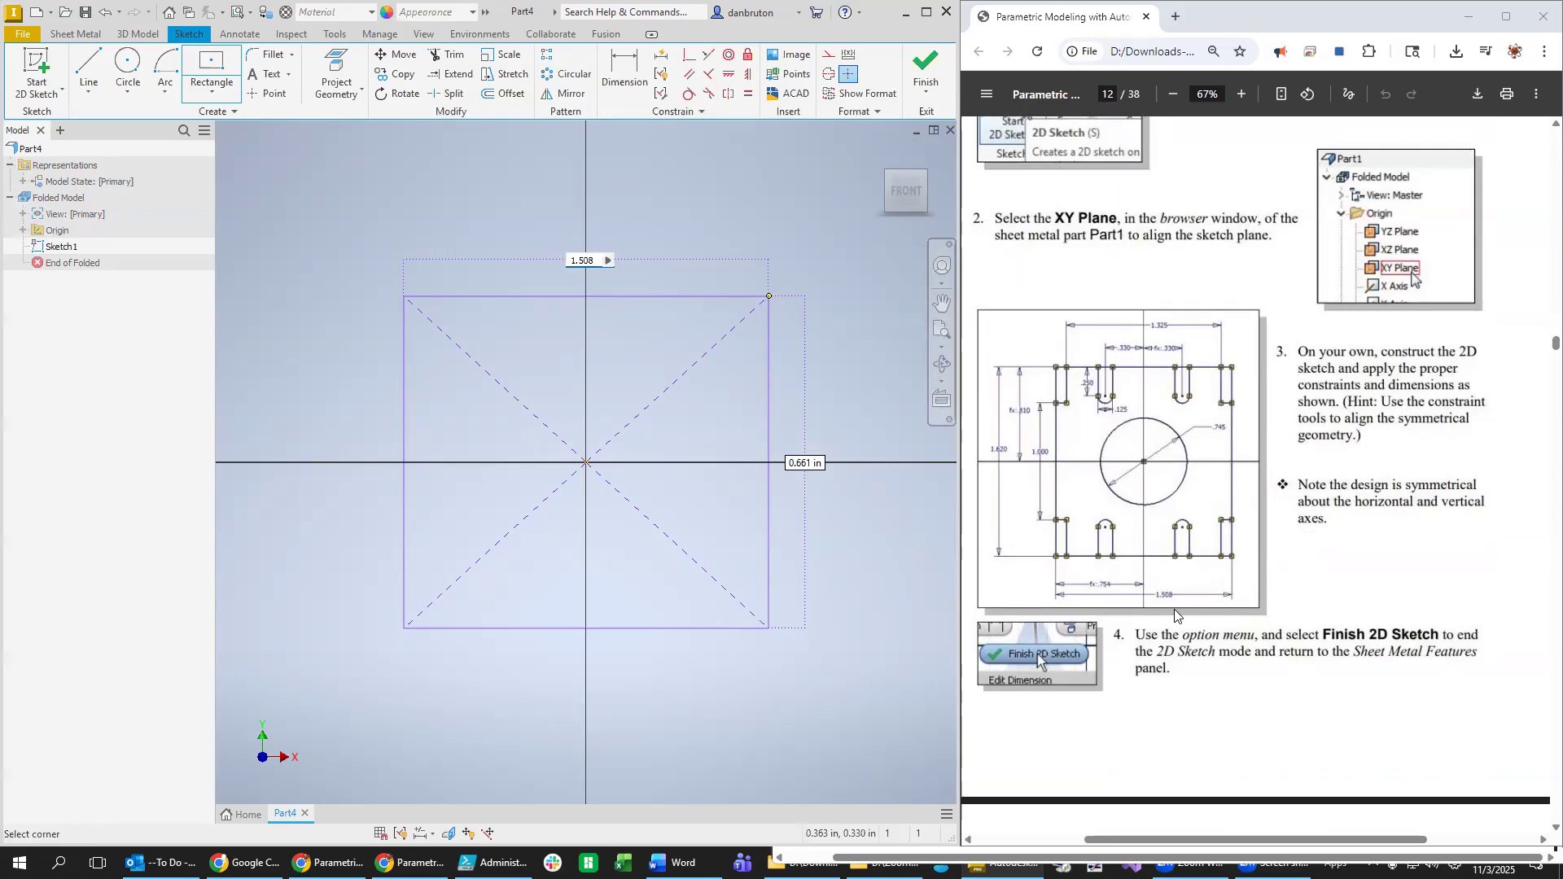
scroll(1174, 609, "up", 5, "ctrl")
scroll(1174, 609, "down", 3, "ctrl")
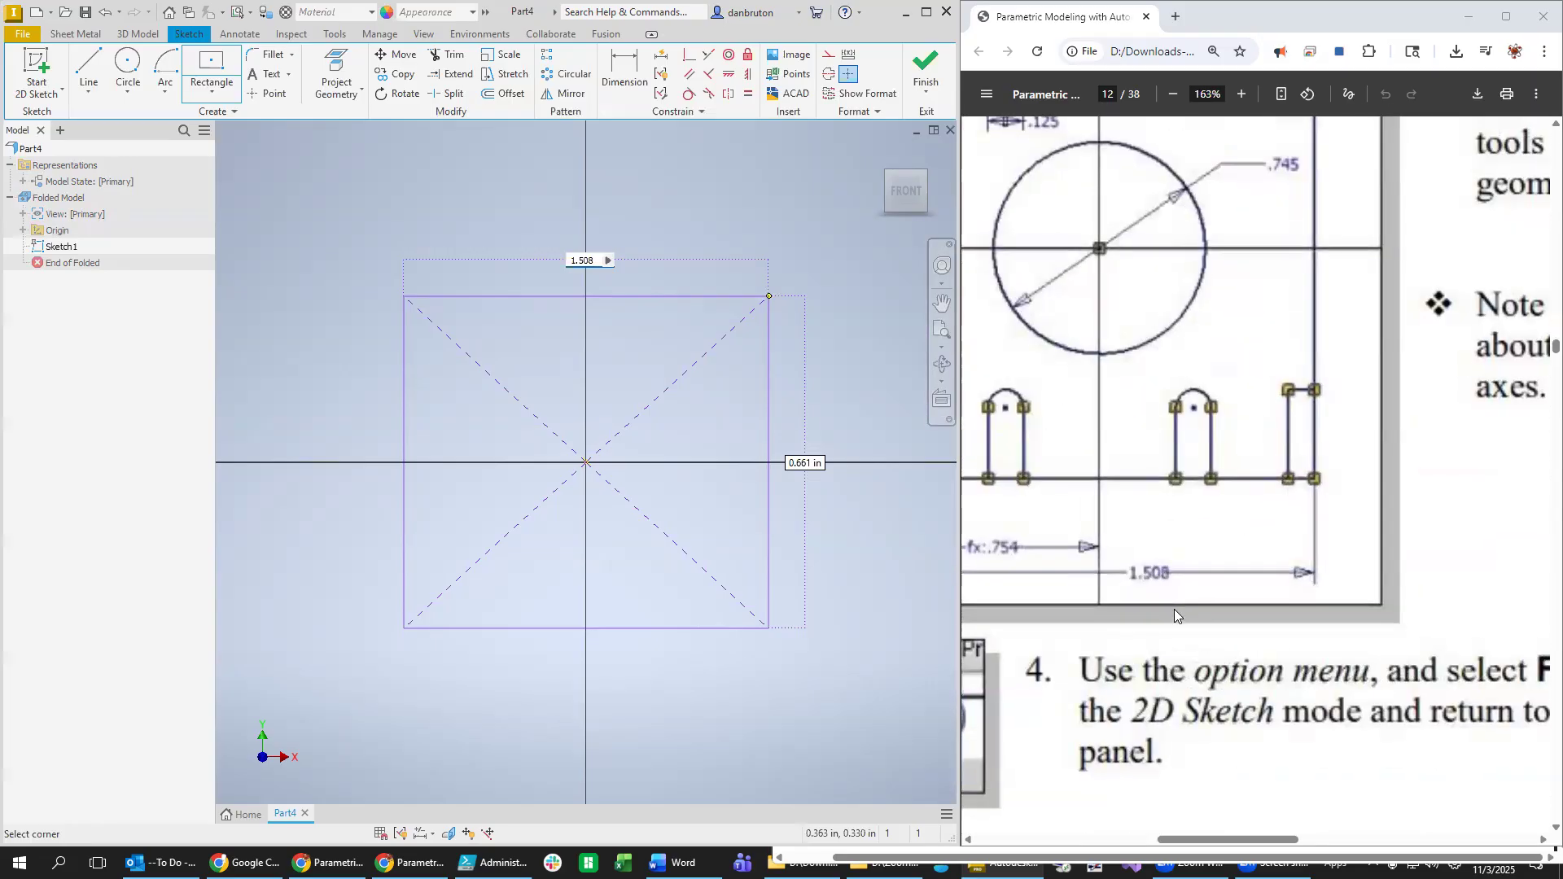
scroll(1328, 792, "right", 3, "shift")
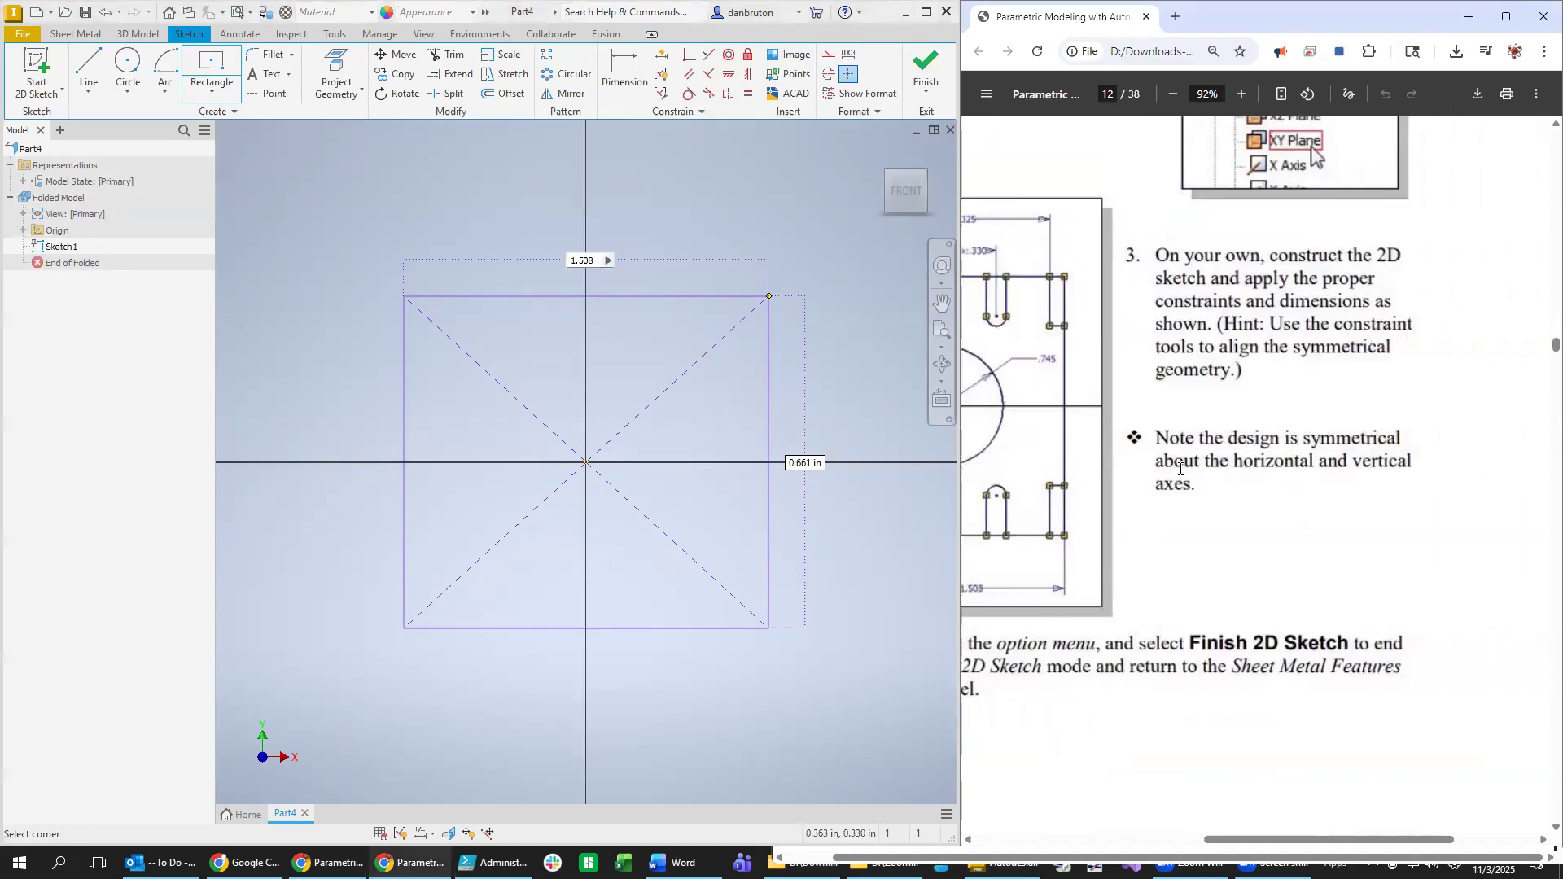
left_click_drag(1341, 839, 1186, 846)
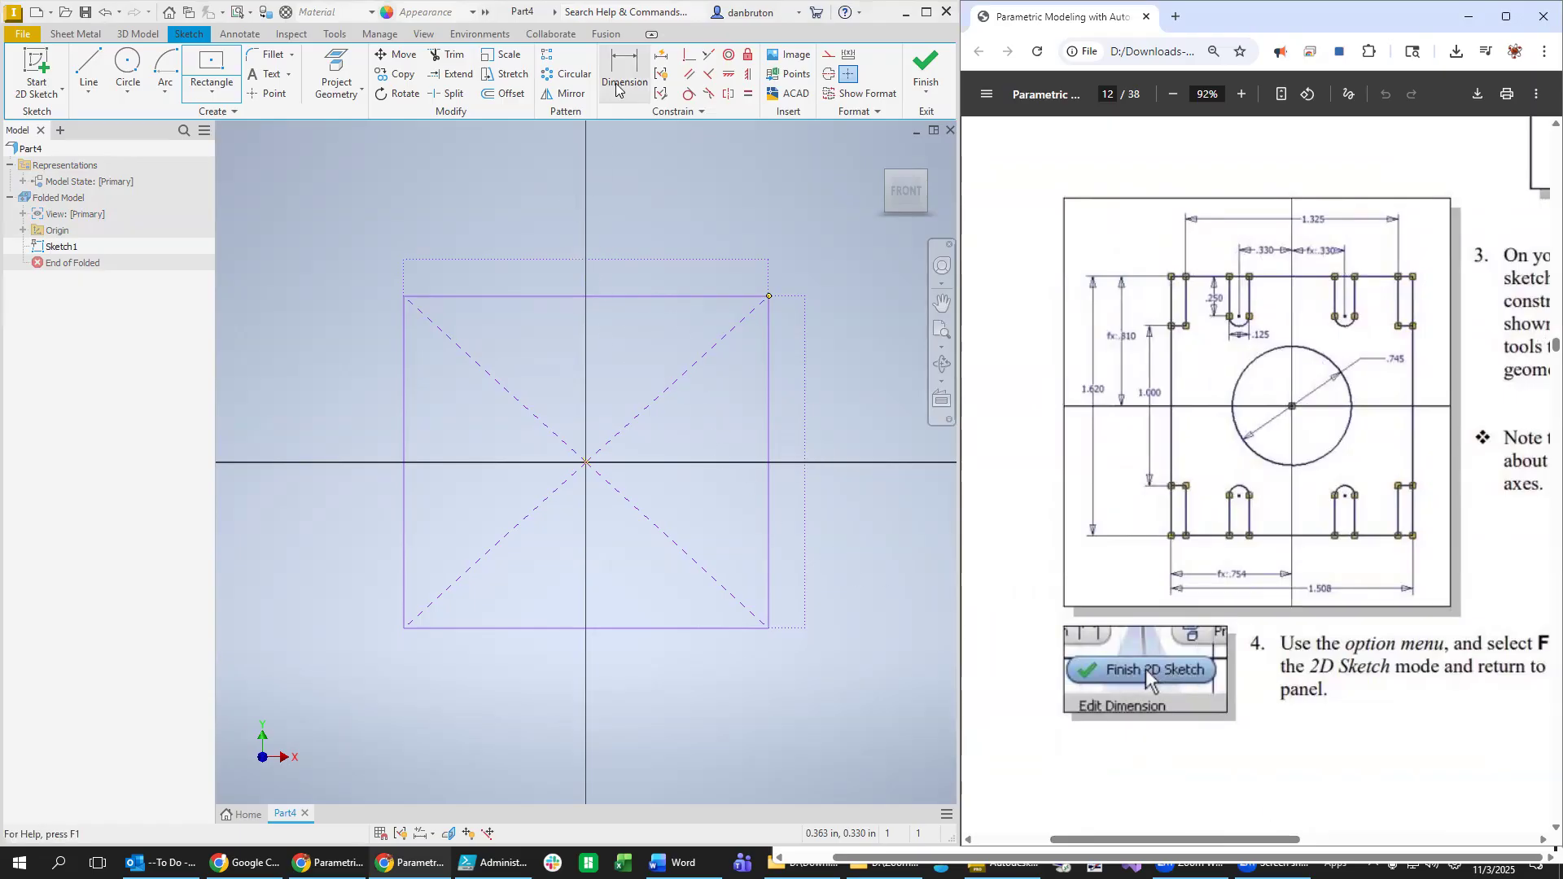
left_click(689, 39)
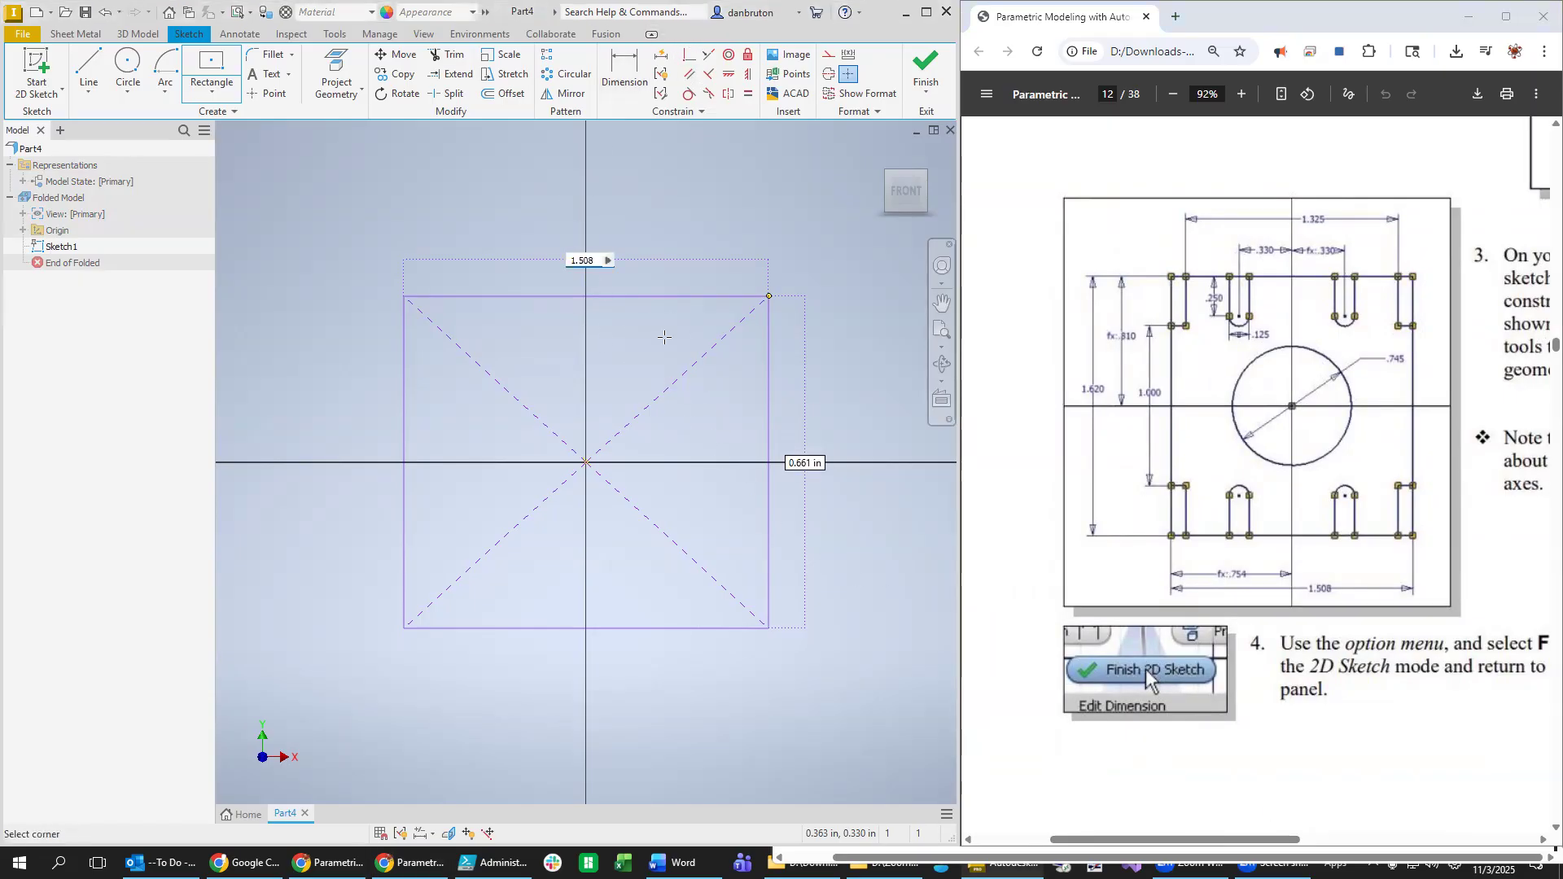
Complete the center rectangle with a height of 1.620 in and end the Rectangle command.
key("Tab")
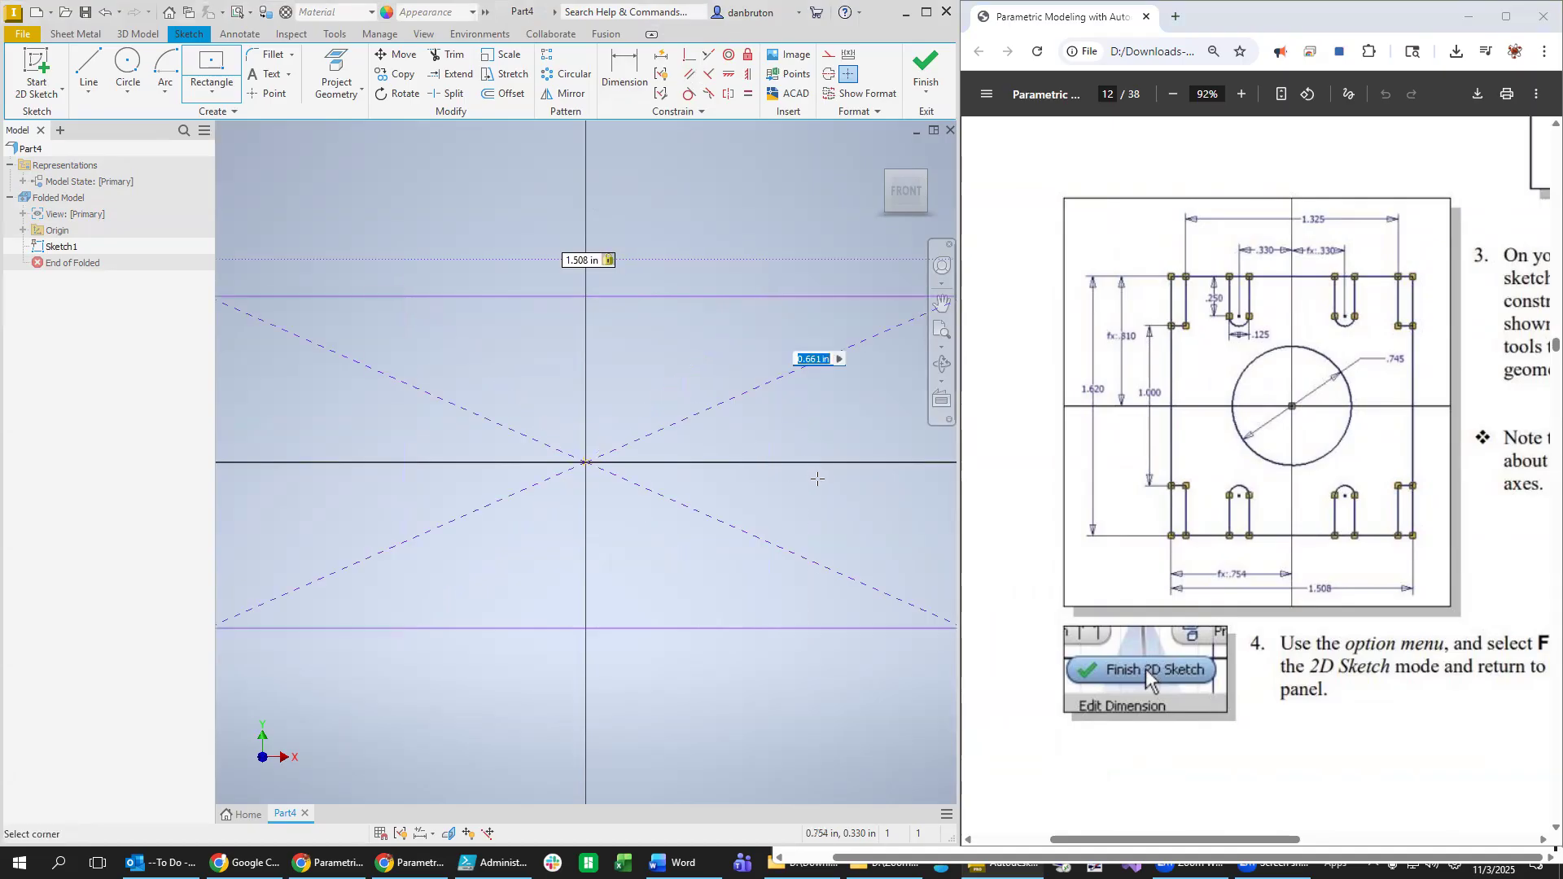
type("1")
key("Return")
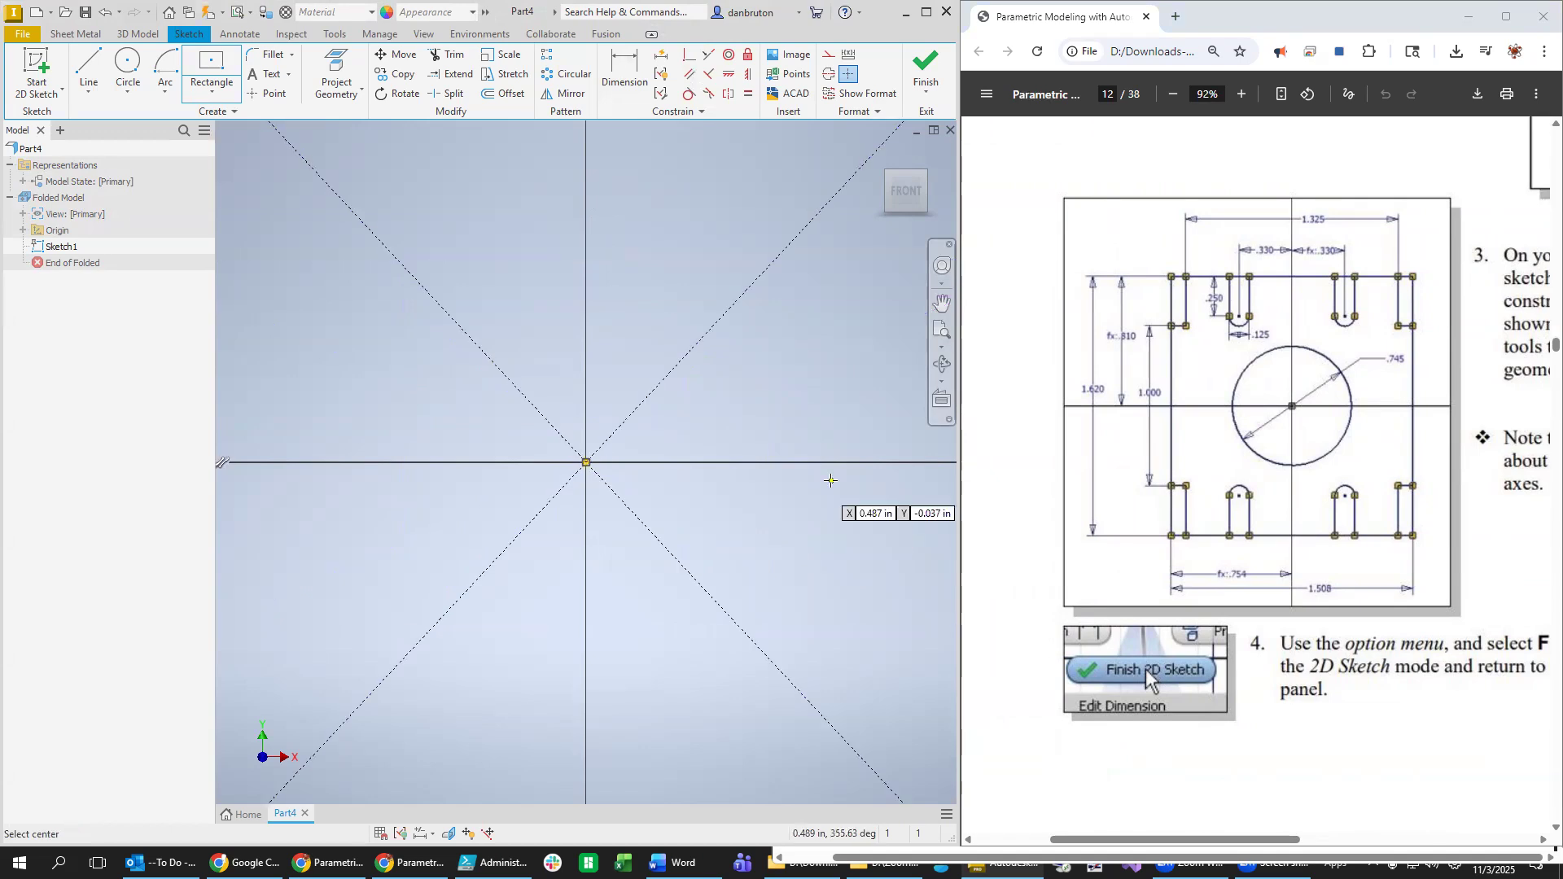
left_click(941, 331)
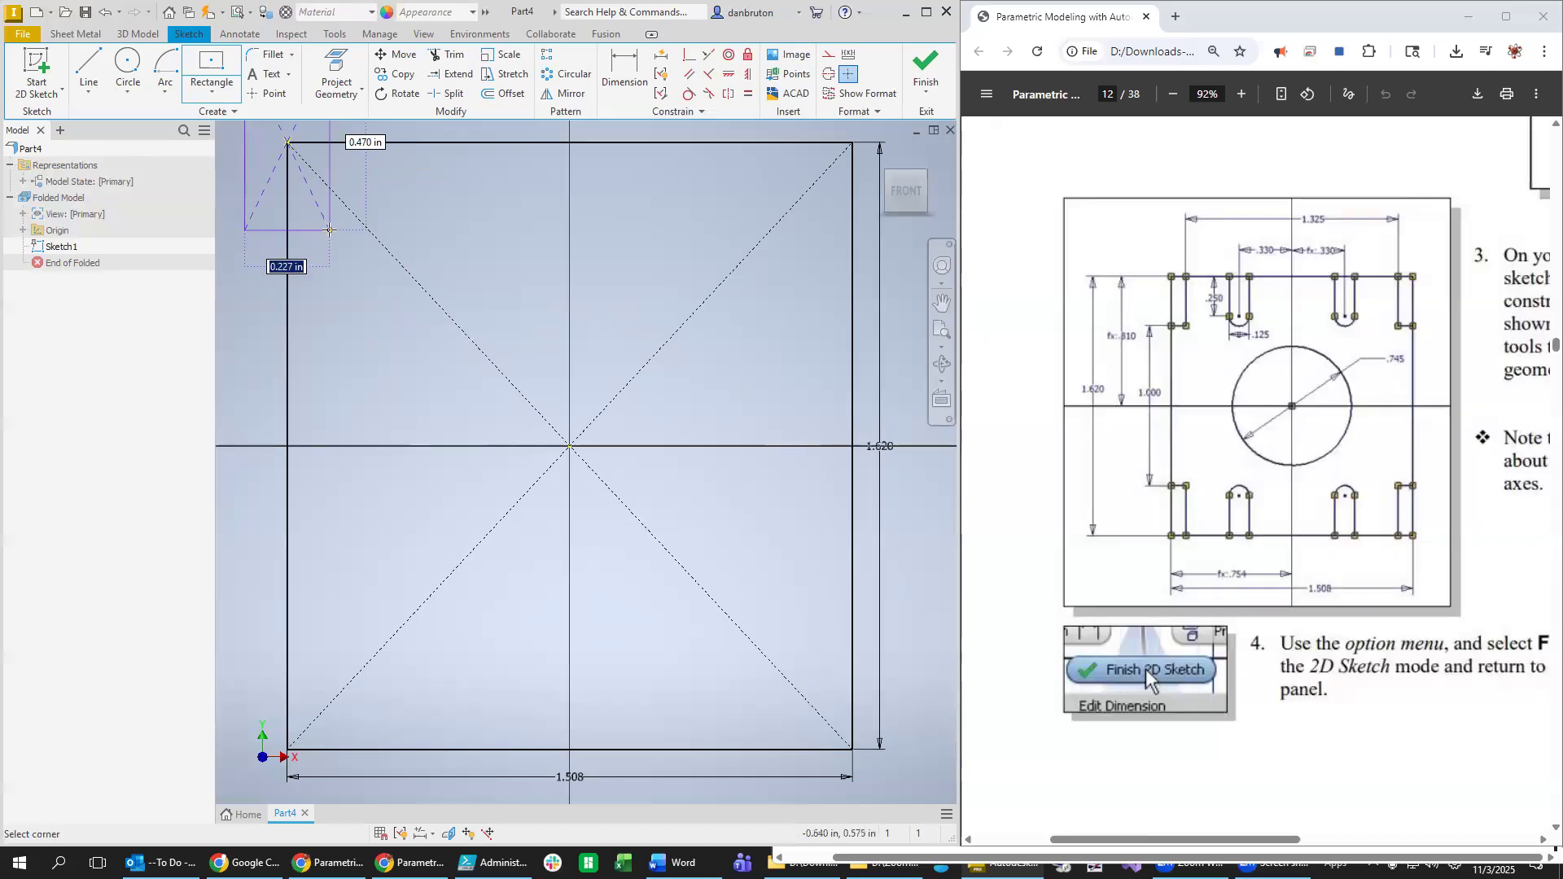
key("Escape")
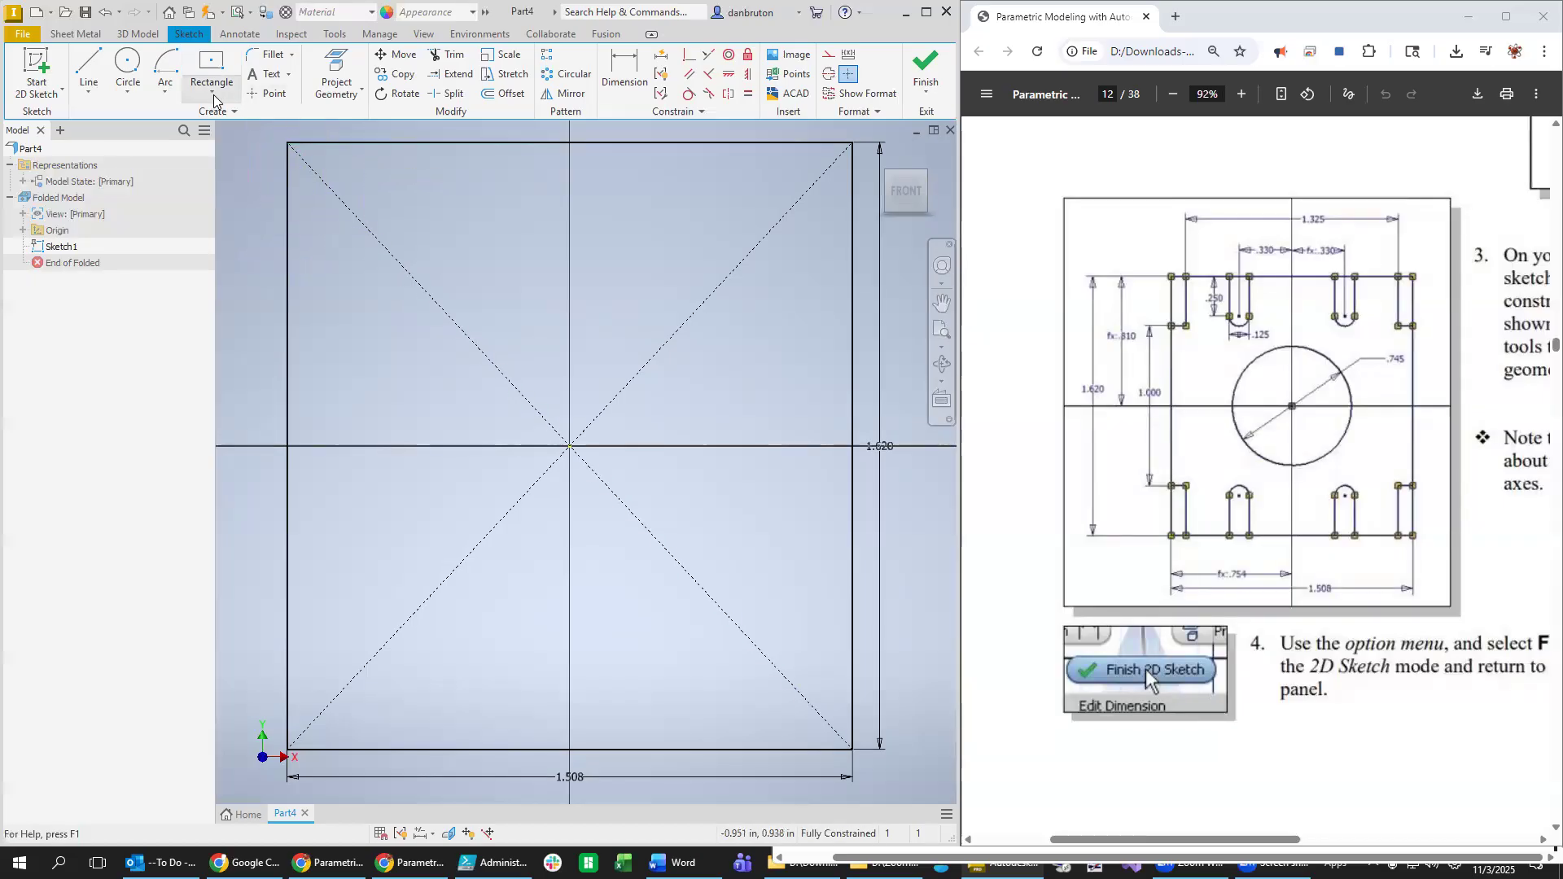
Sketch a small two-point rectangle inward from each of the four corners of the base rectangle.
left_click(211, 90)
left_click(351, 194)
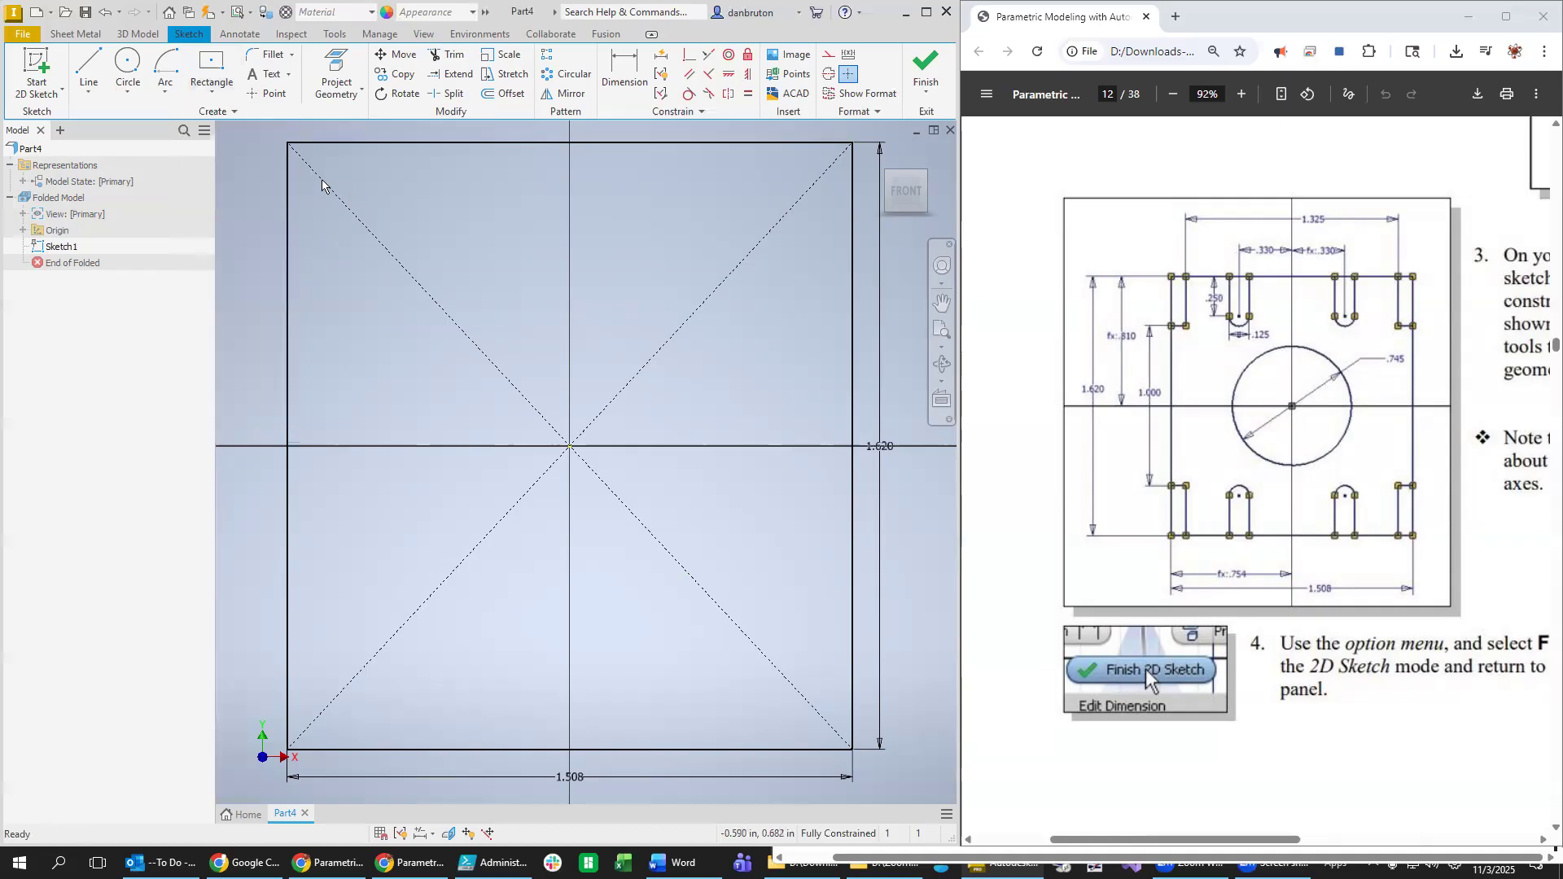
left_click(205, 96)
left_click(232, 121)
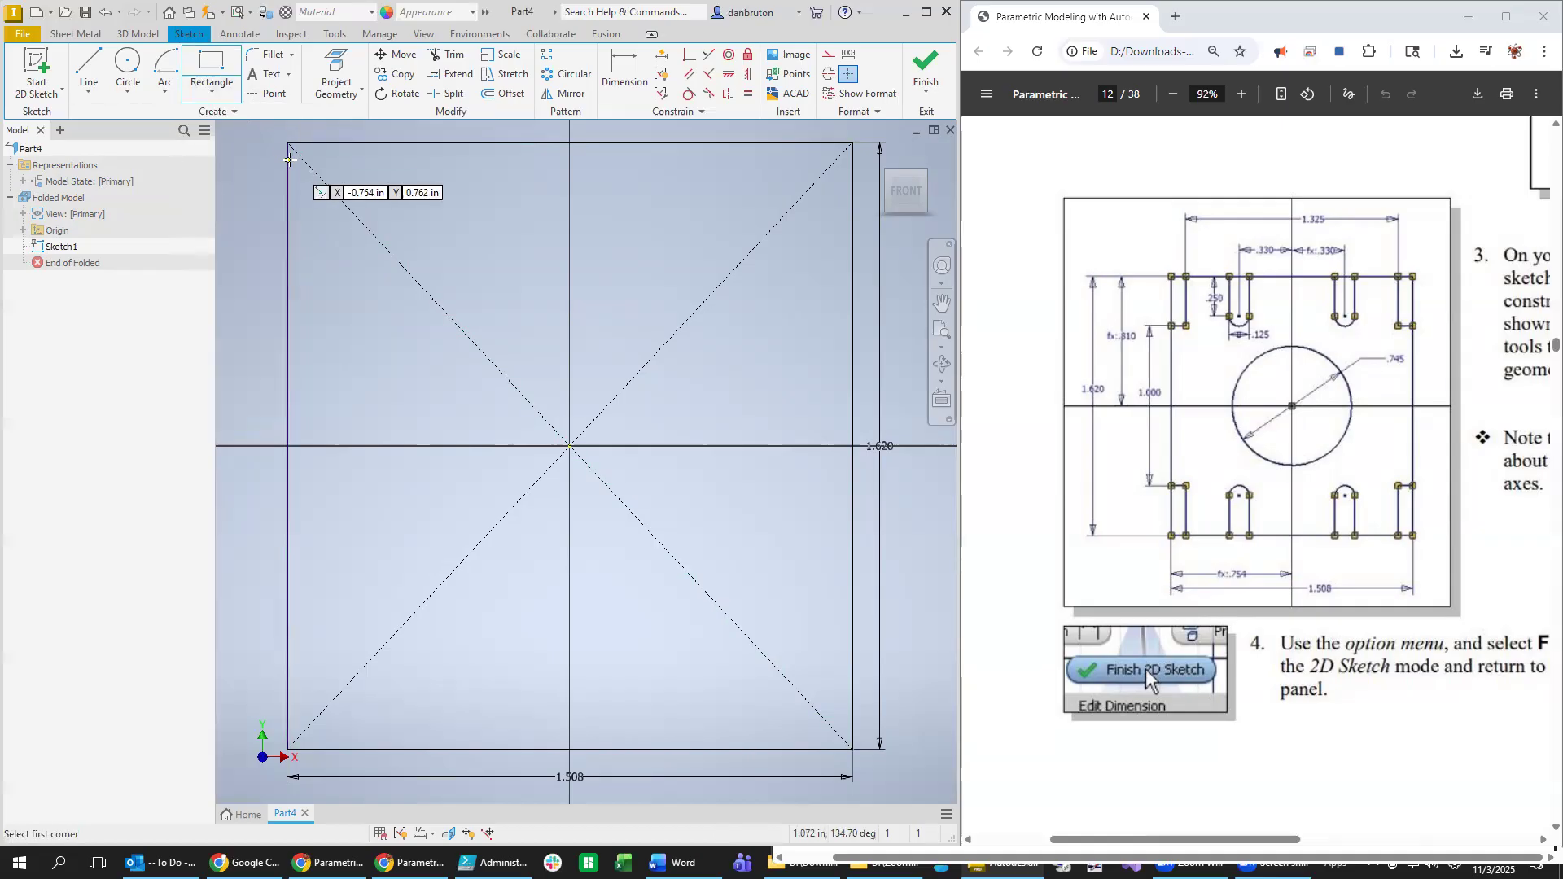
left_click(288, 143)
left_click(322, 275)
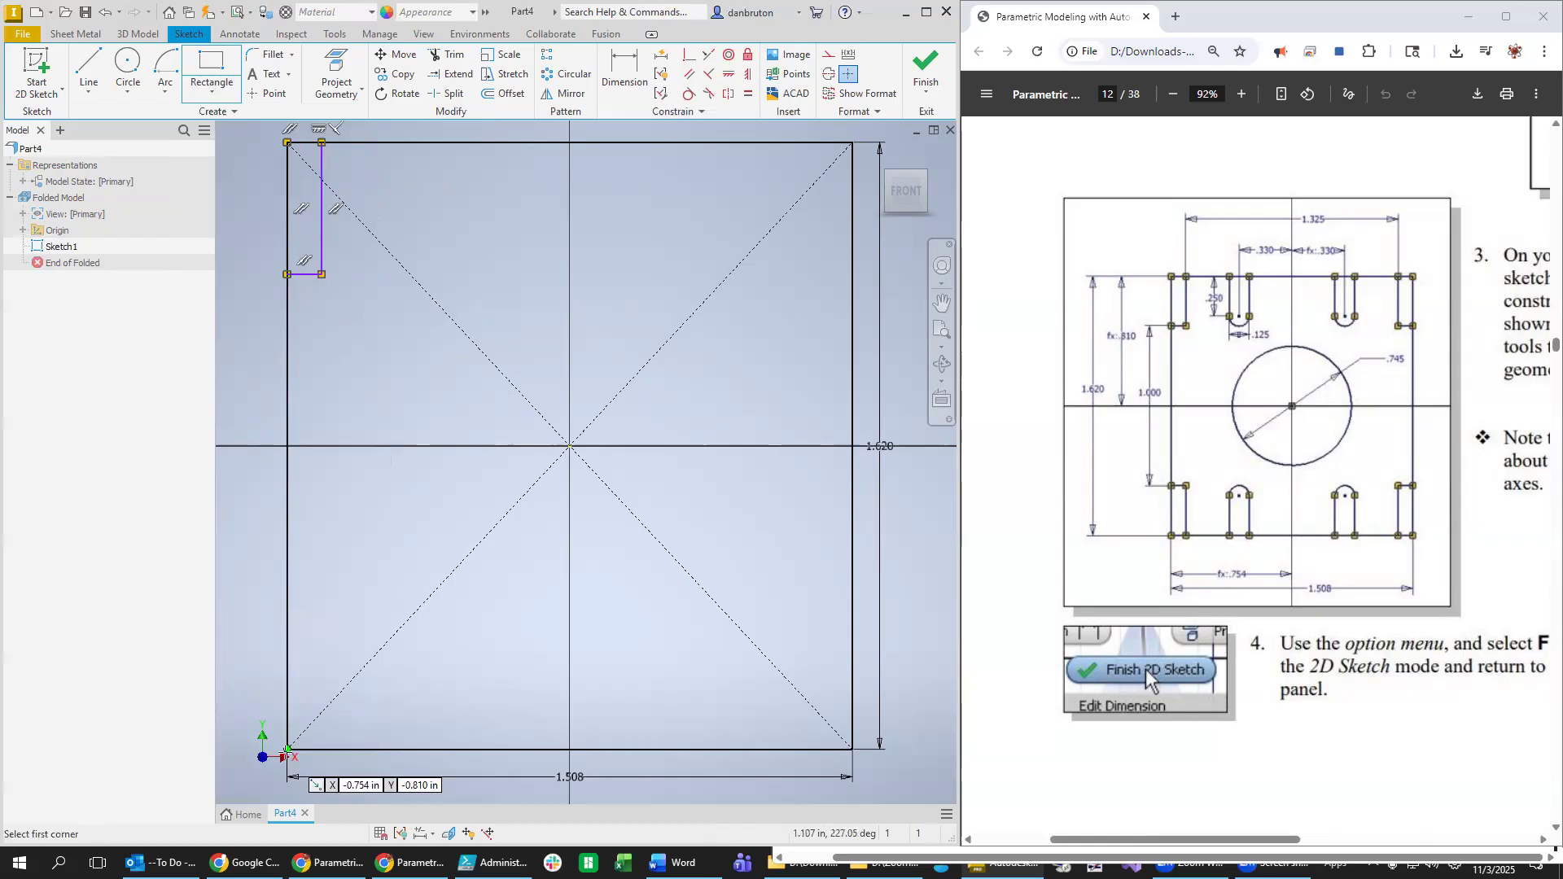
left_click(288, 749)
left_click(329, 622)
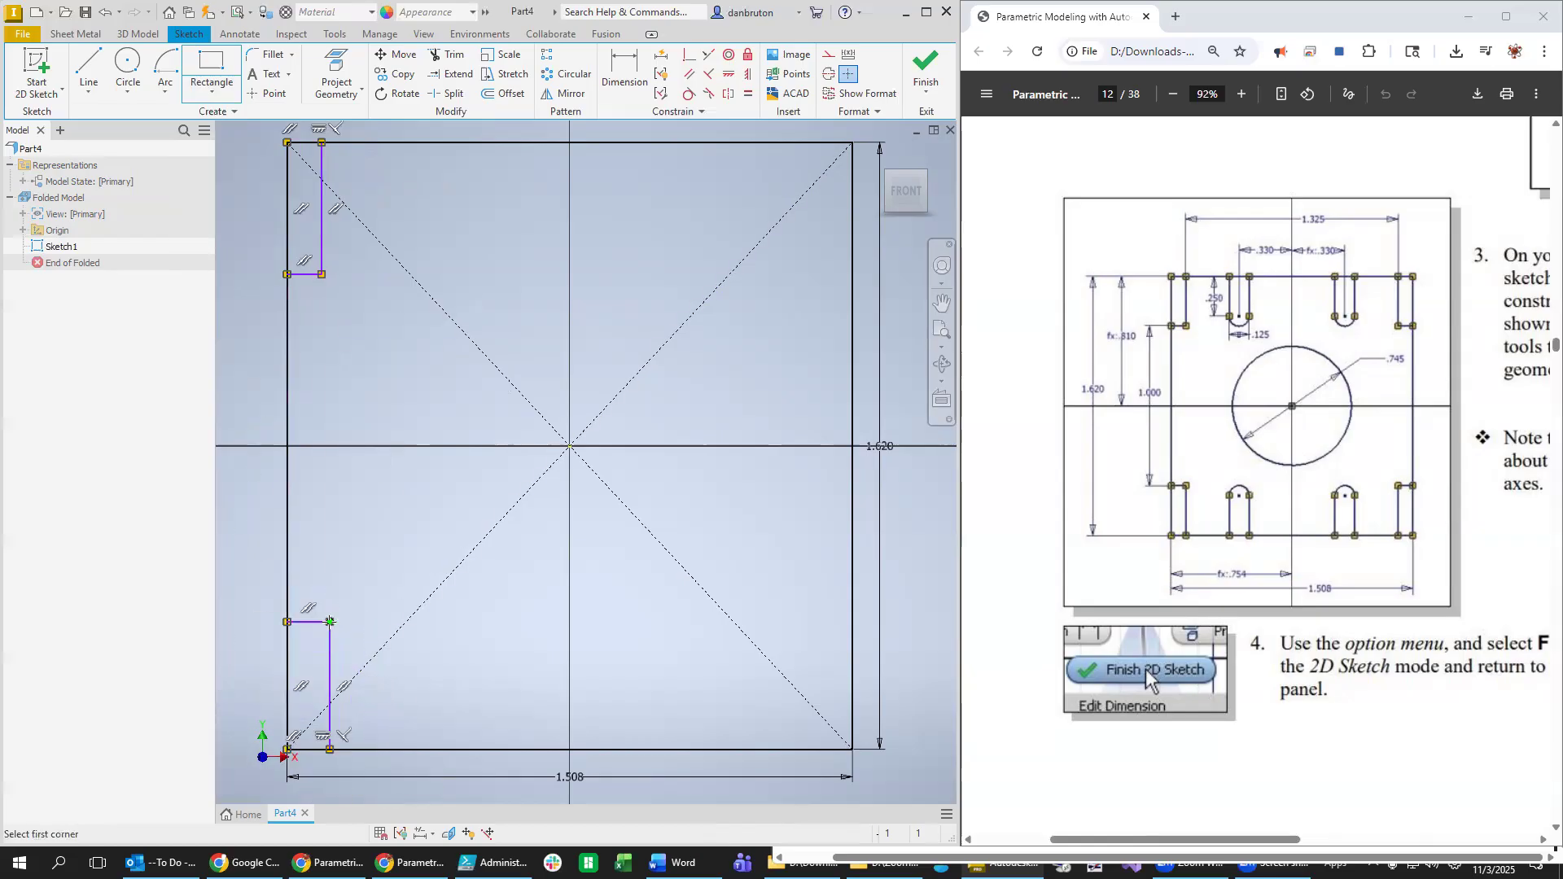
left_click(852, 749)
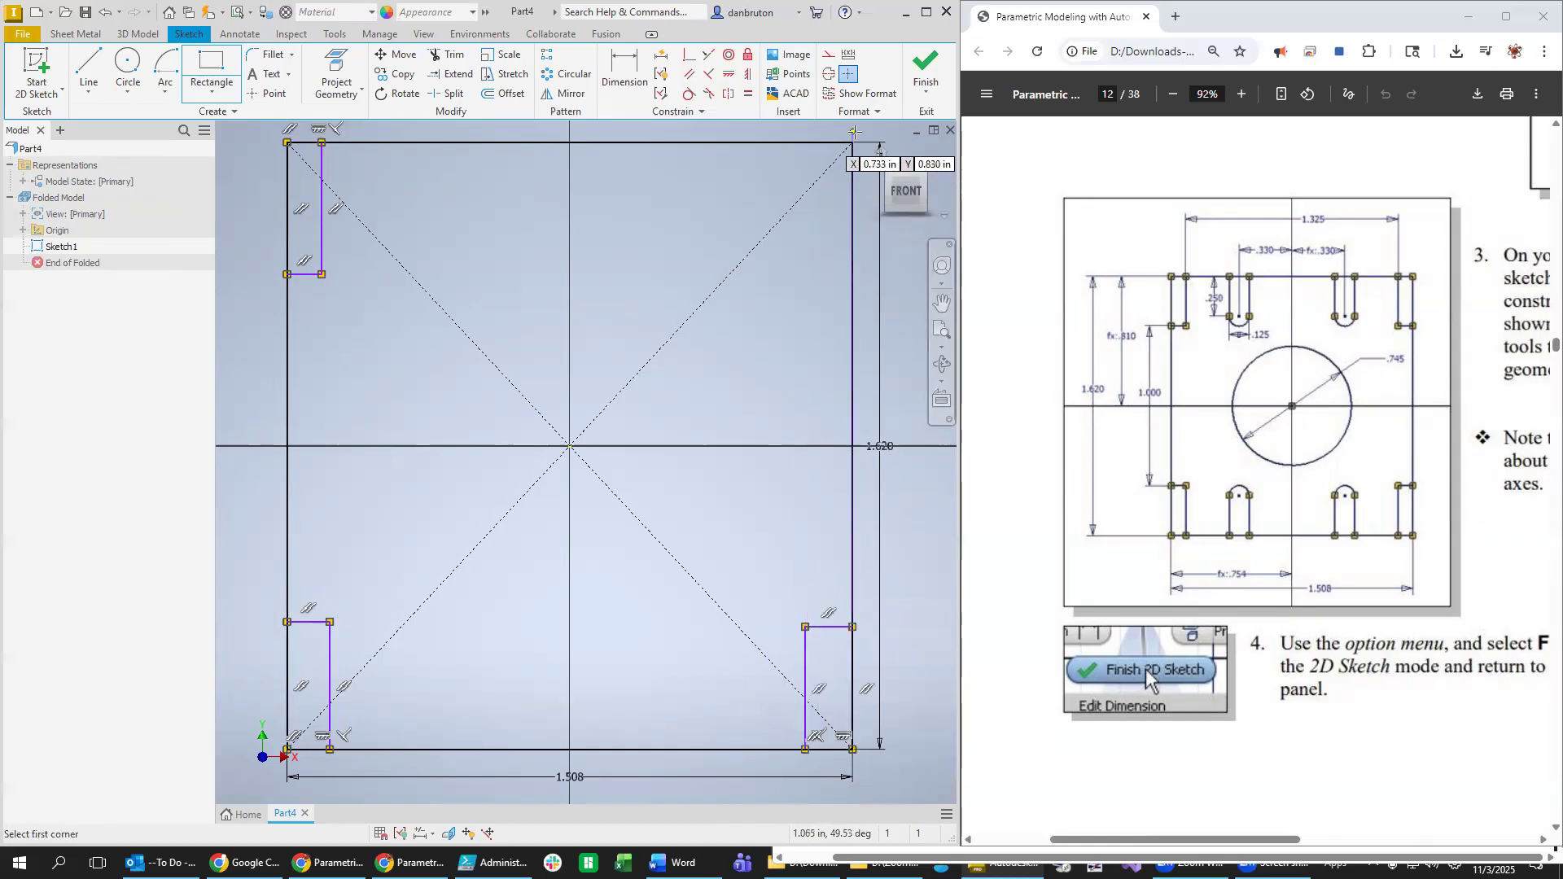
left_click(853, 142)
left_click(808, 222)
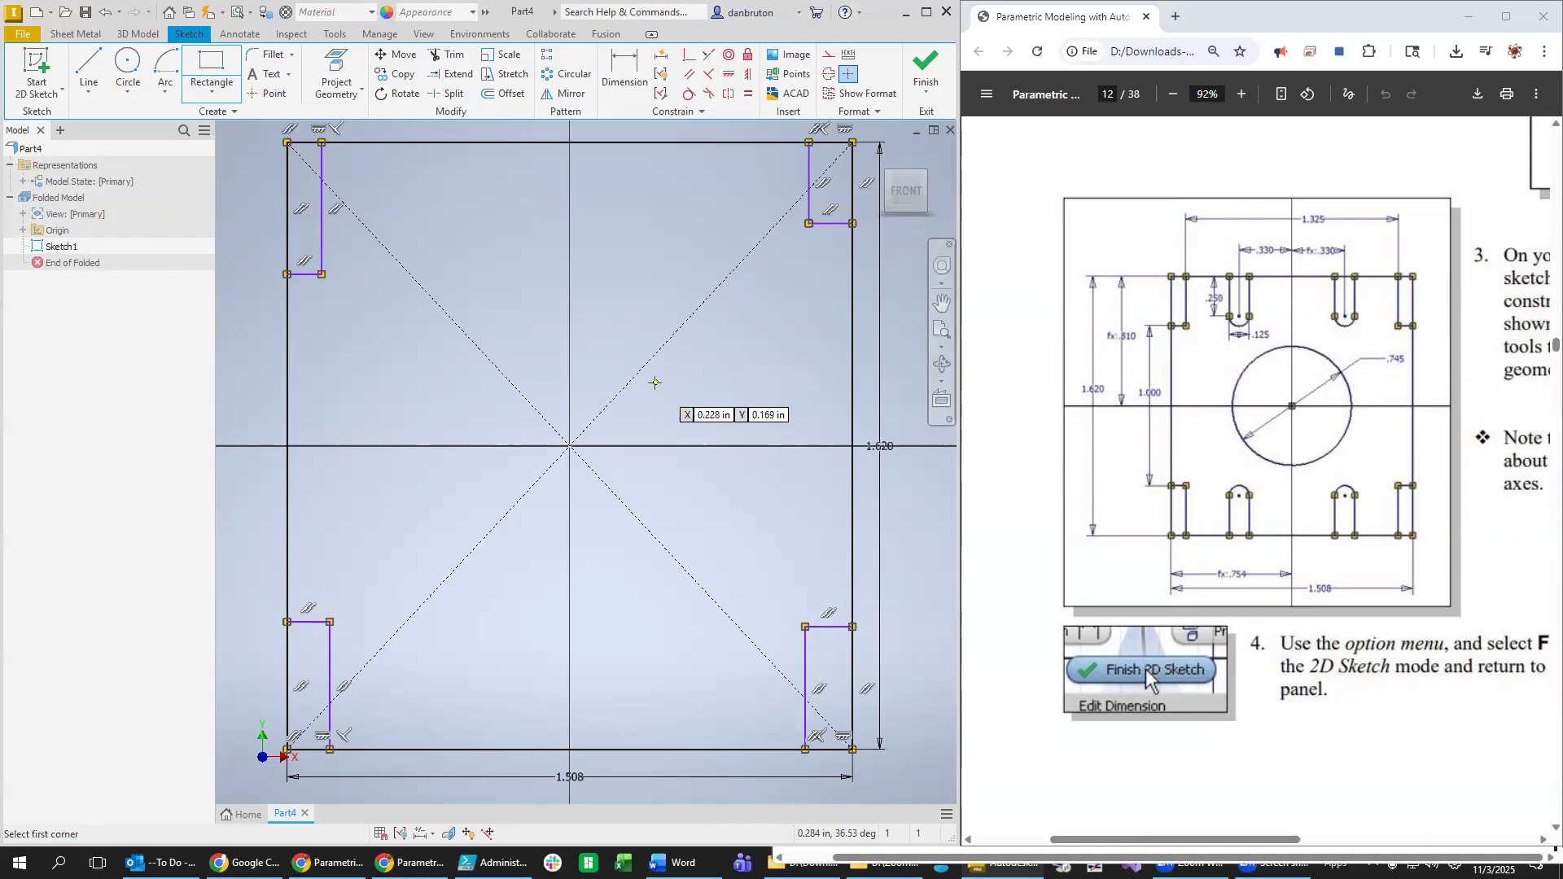
key("Escape")
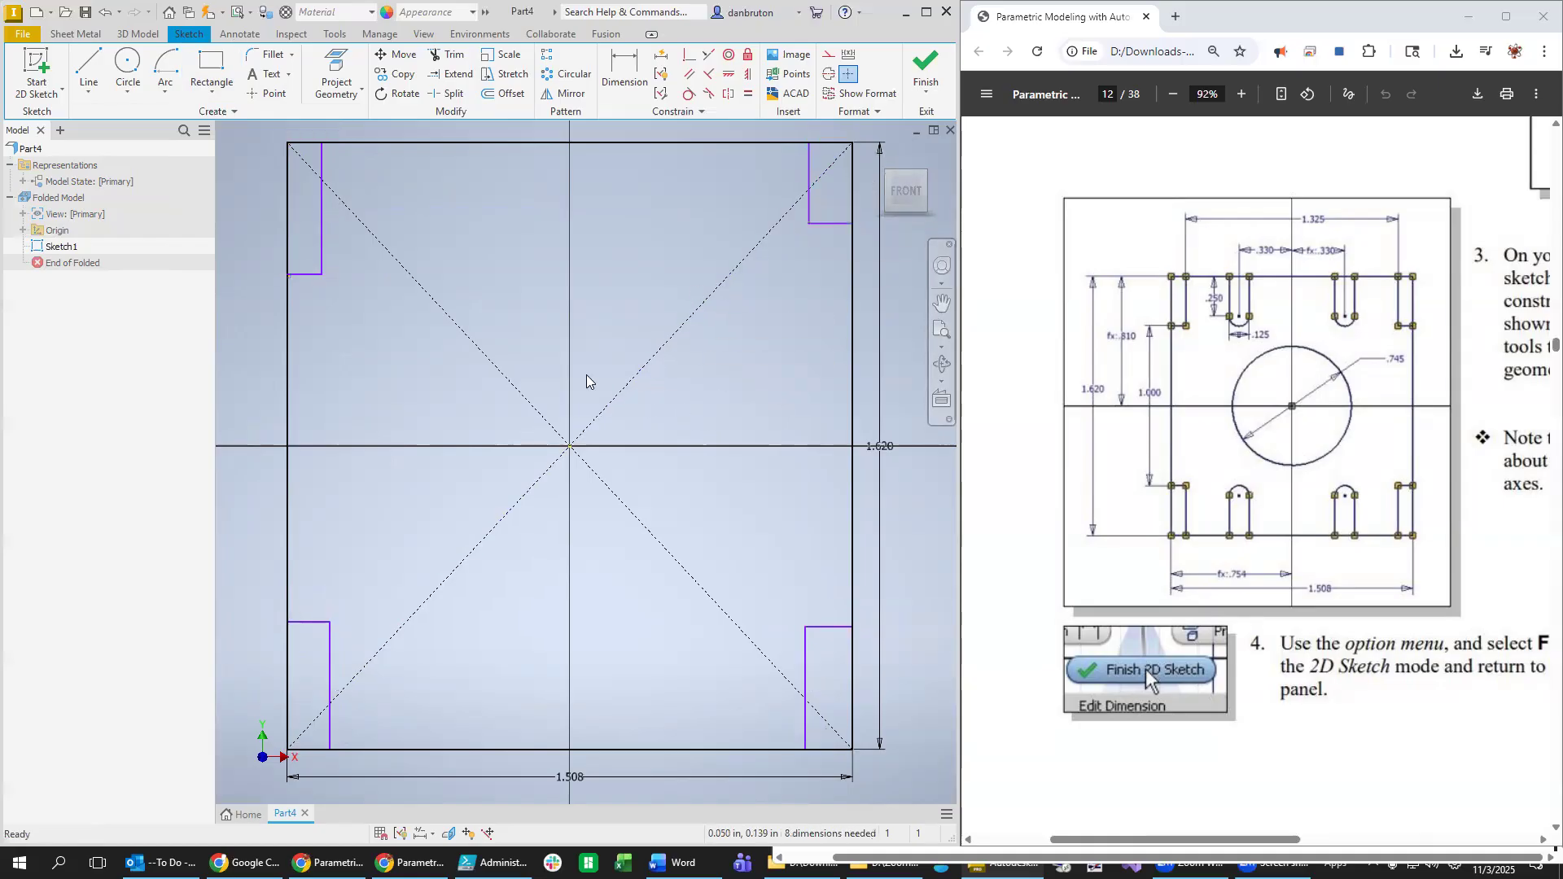
Apply Equal constraints between the inner vertical edges of the four corner rectangles so their heights match.
scroll(590, 370, "up", 5)
scroll(590, 369, "down", 3)
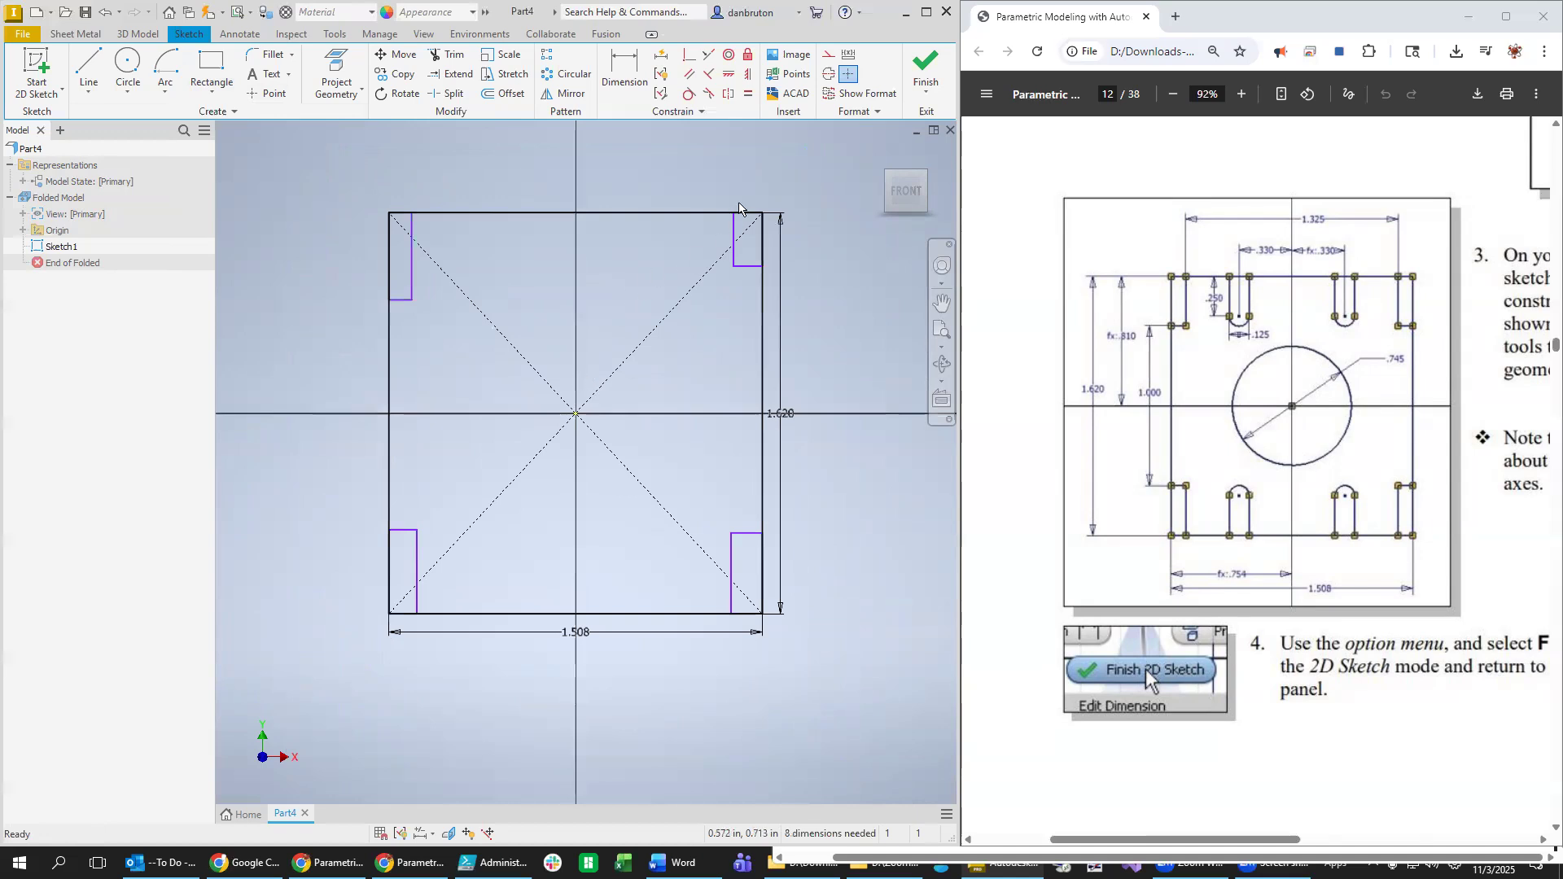
left_click(749, 93)
left_click(416, 270)
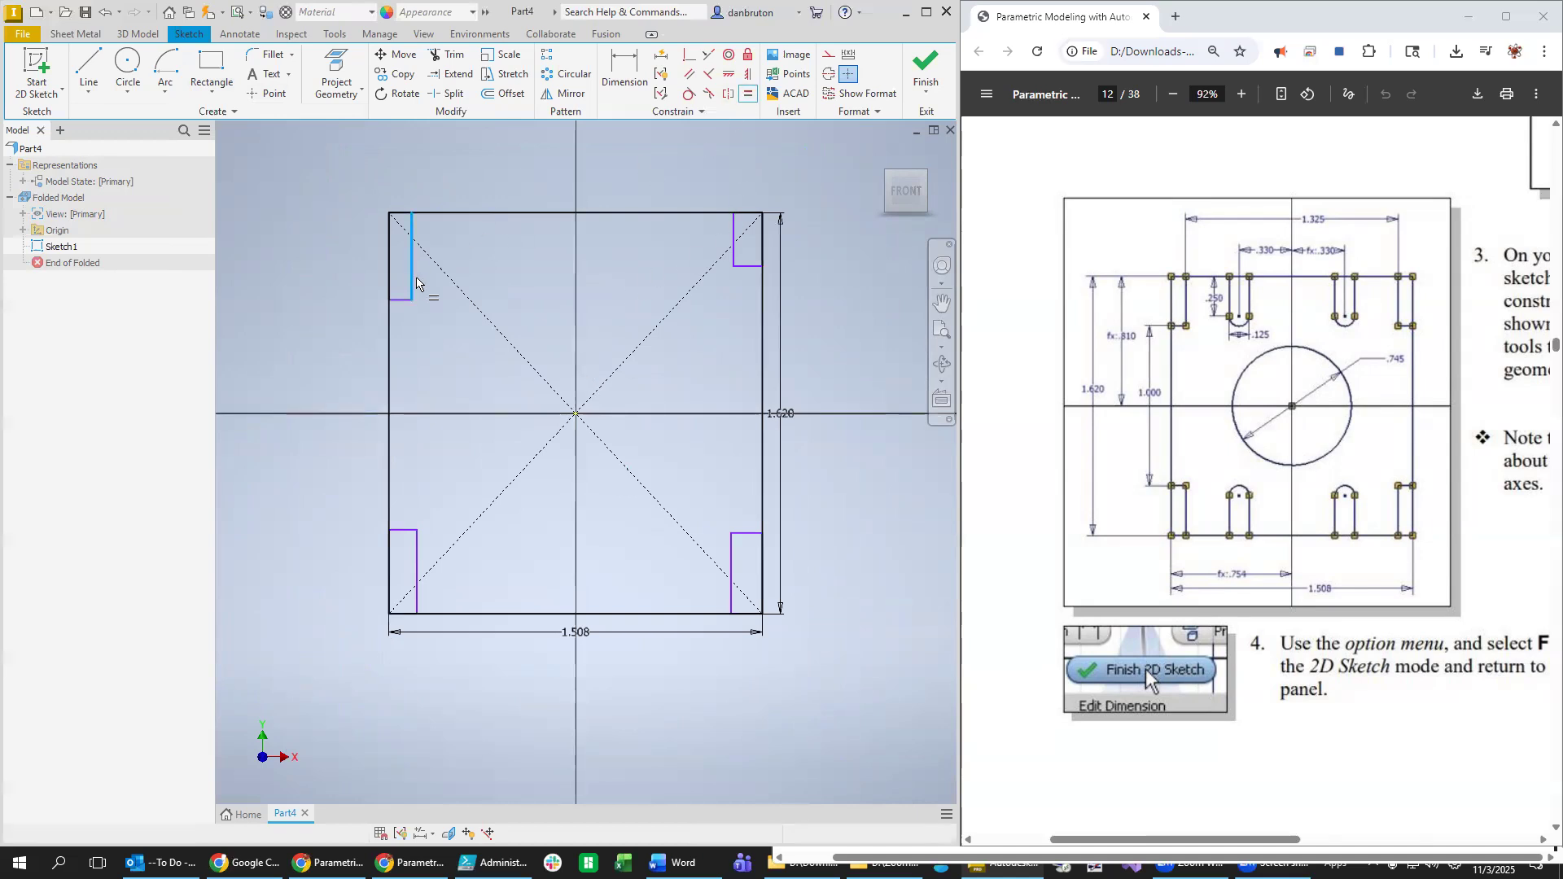
left_click(732, 255)
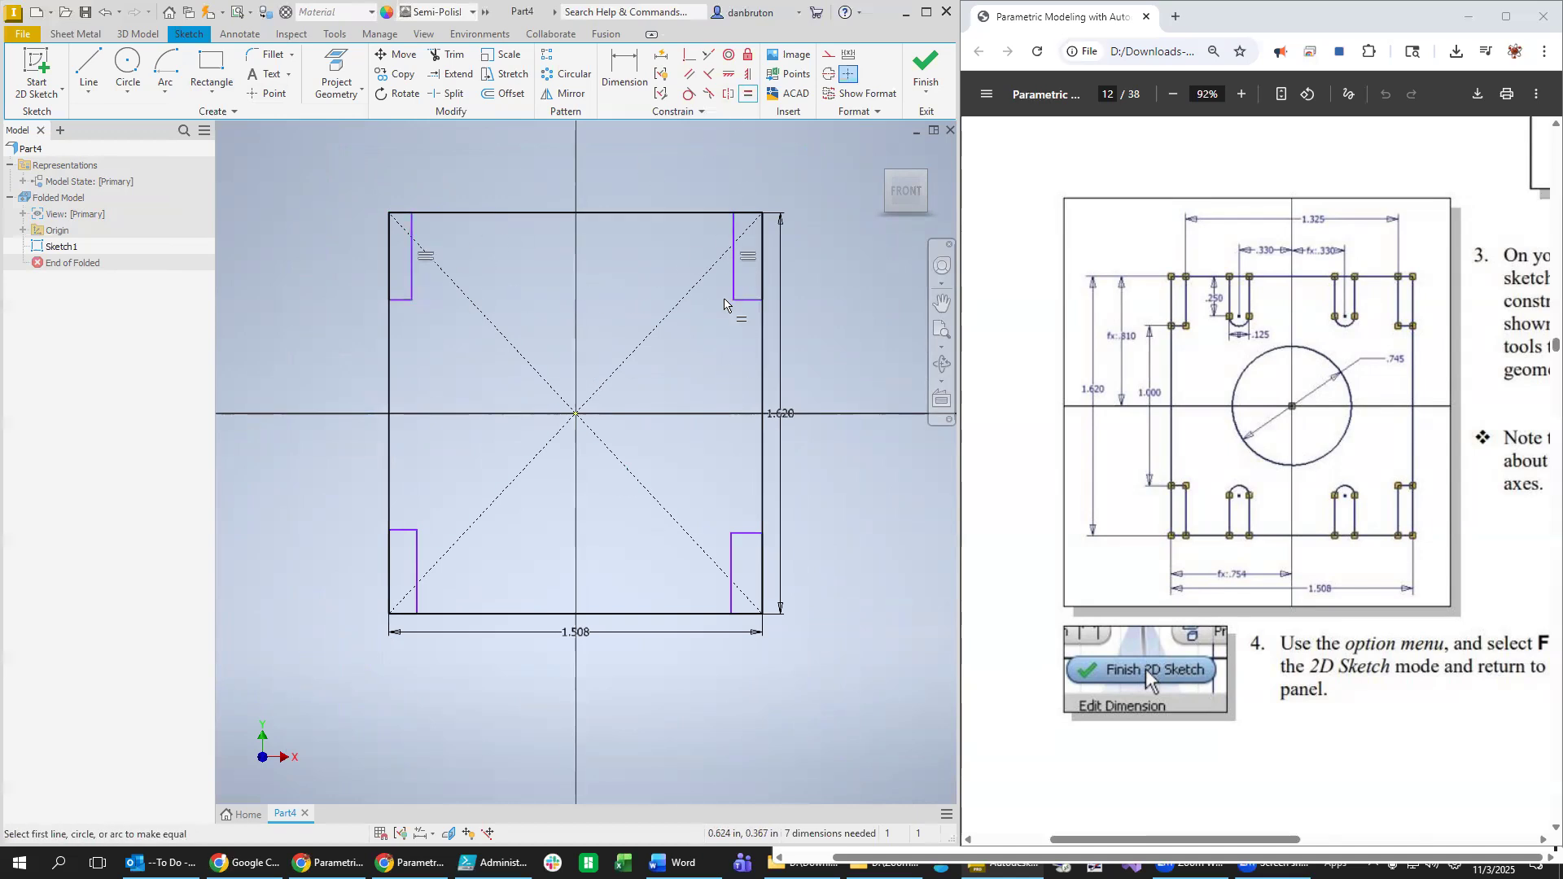
left_click(731, 558)
left_click(733, 255)
left_click(417, 583)
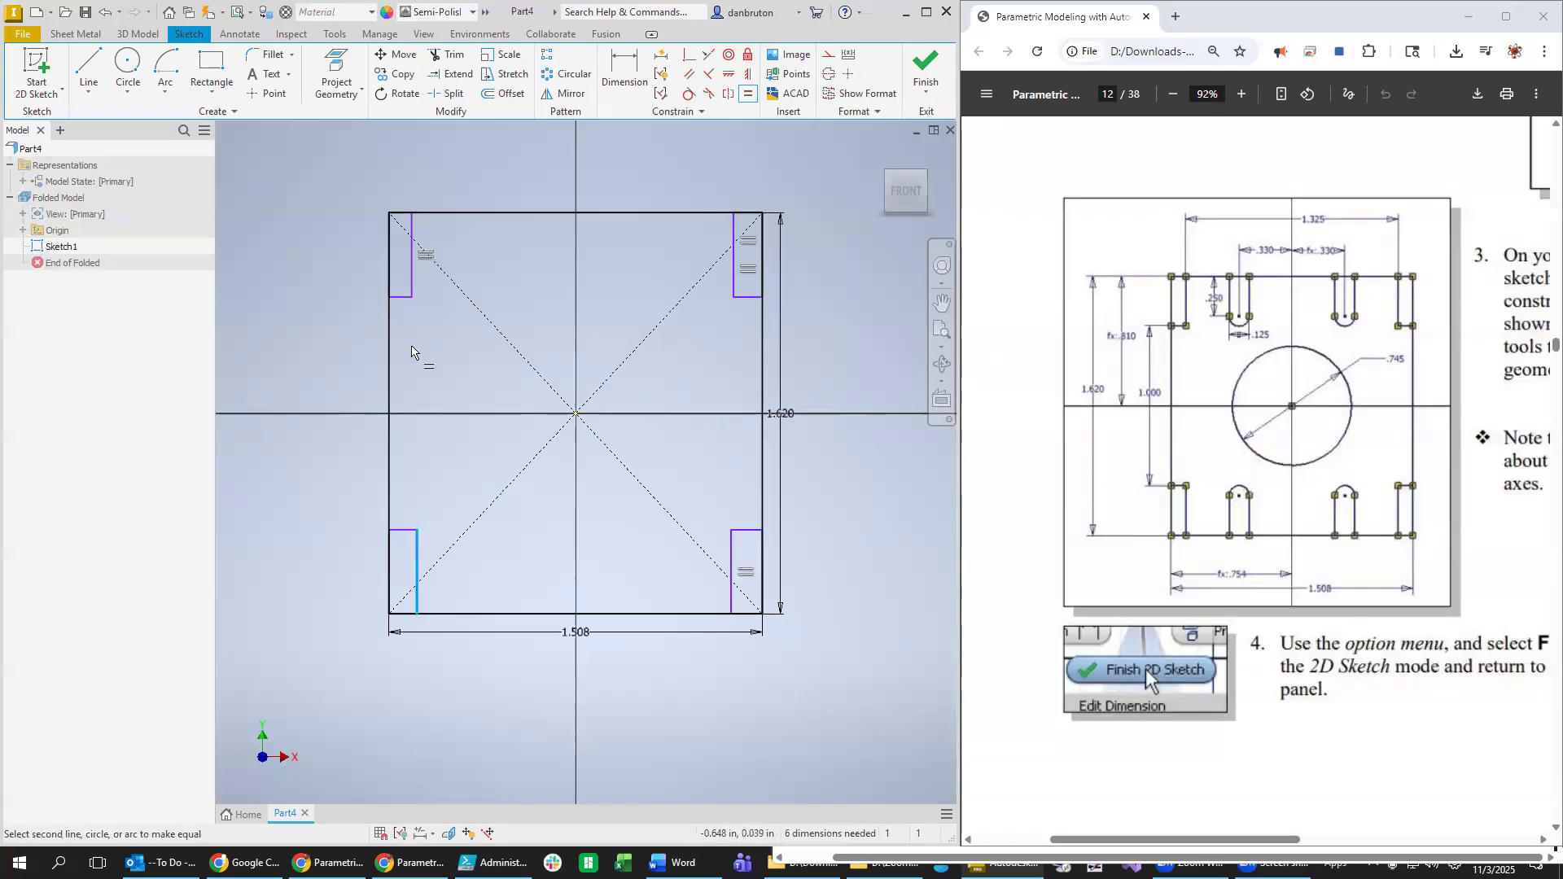
left_click(413, 277)
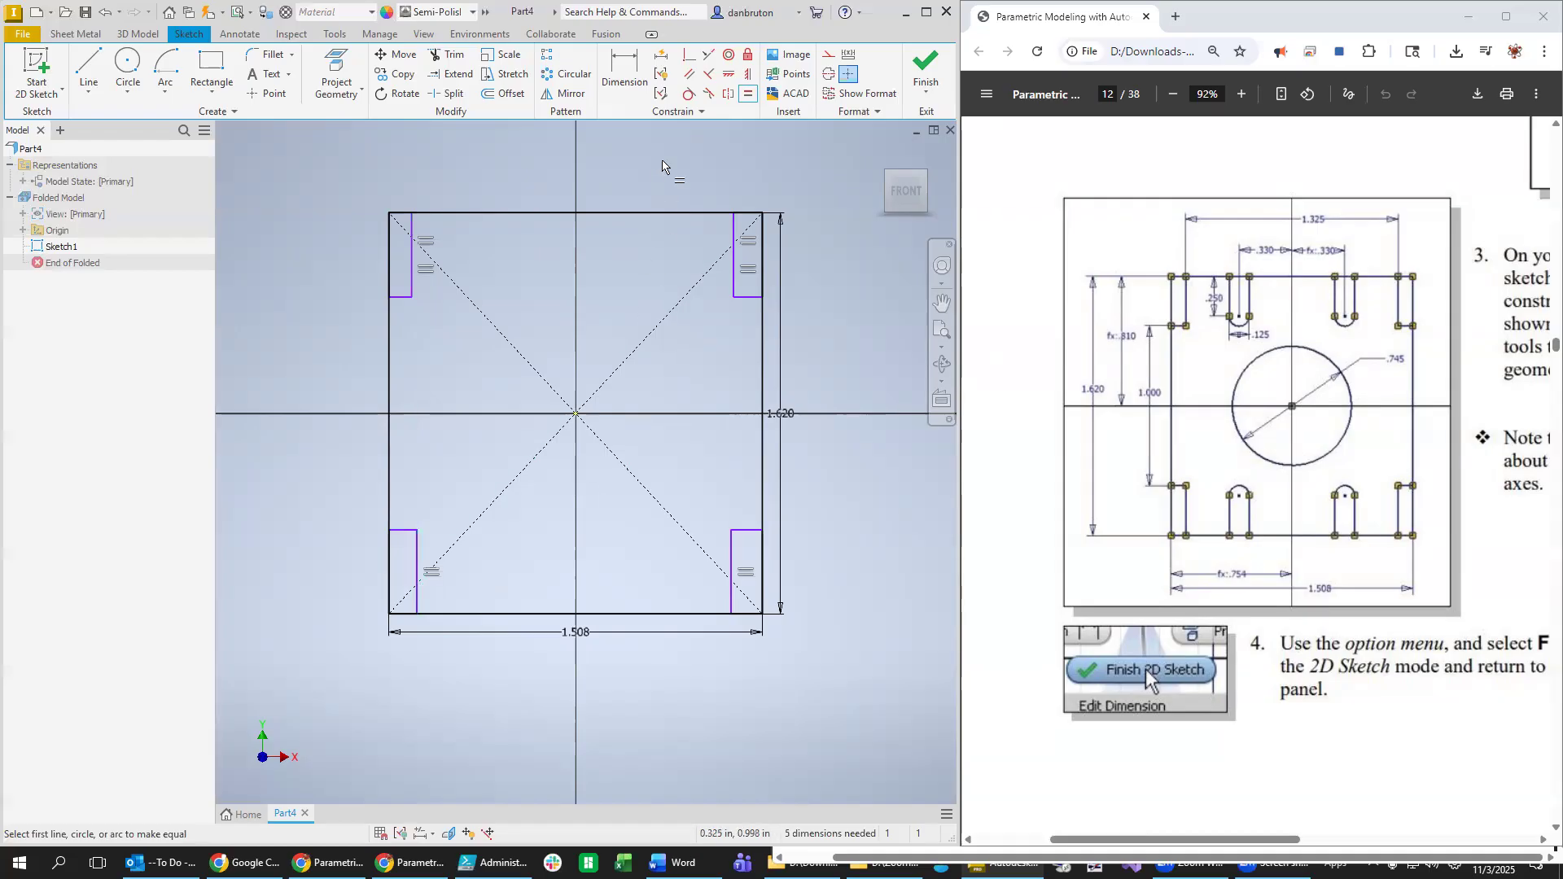
Apply Equal constraints between the inner horizontal edges of the four corner rectangles so their widths match.
left_click(745, 296)
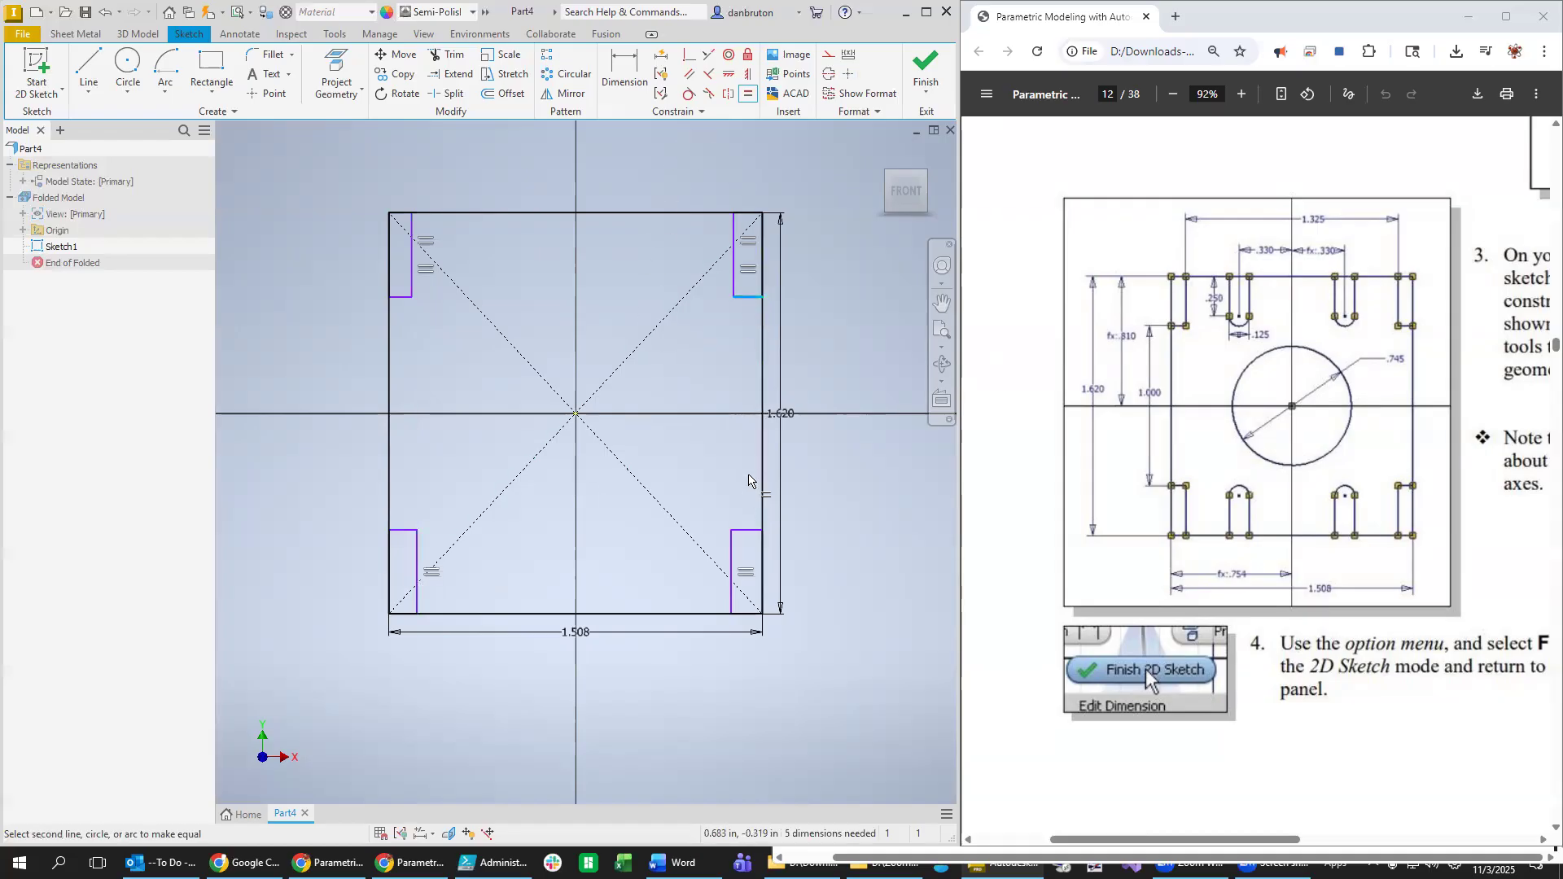
left_click(747, 531)
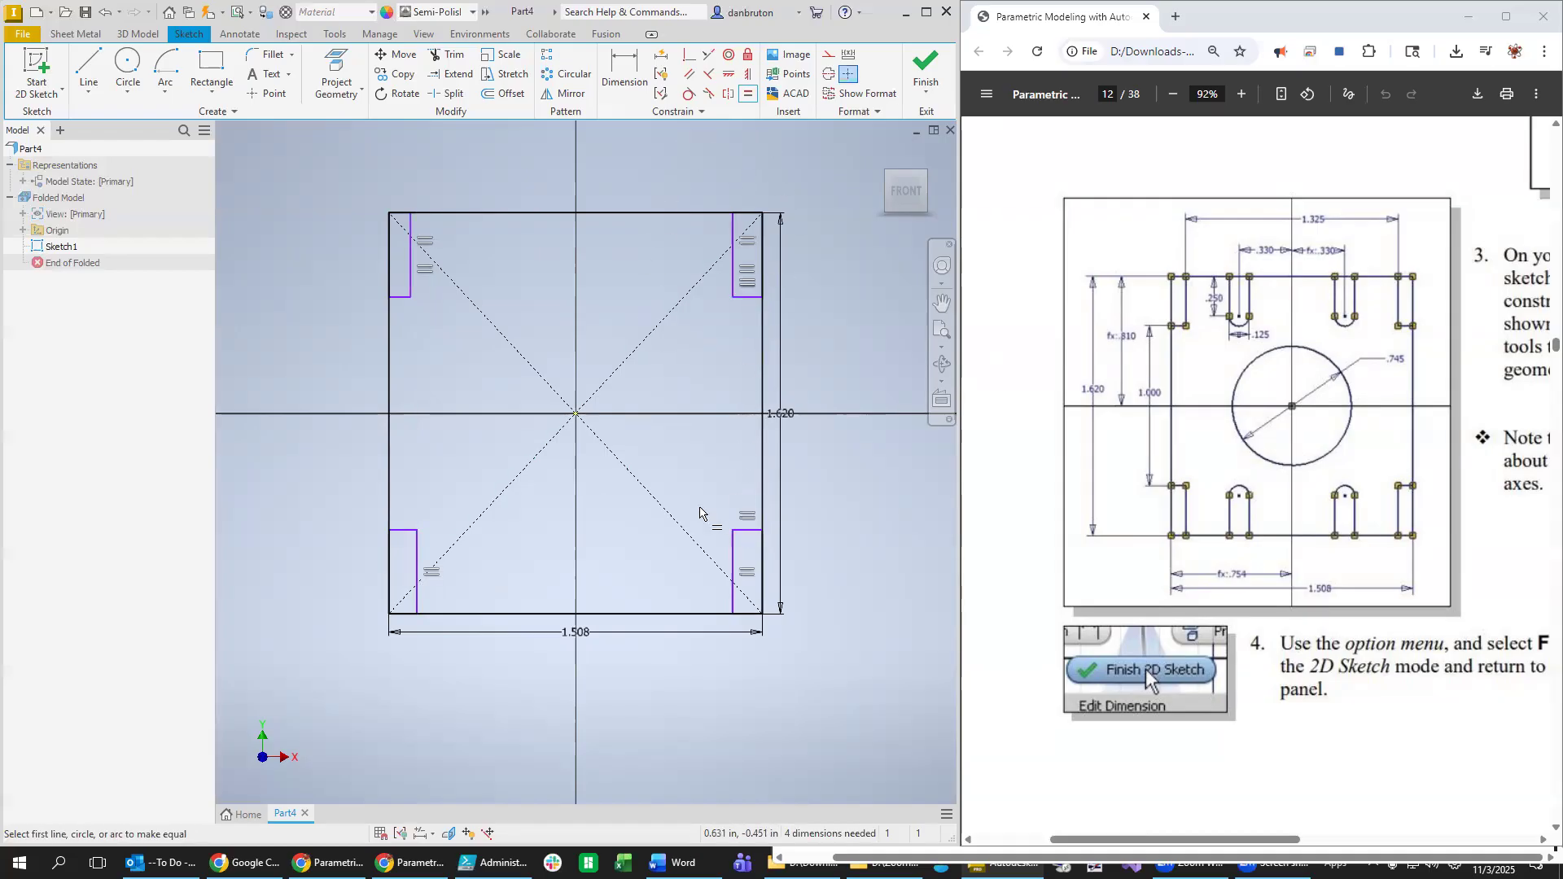
left_click(400, 297)
left_click(407, 531)
left_click(744, 531)
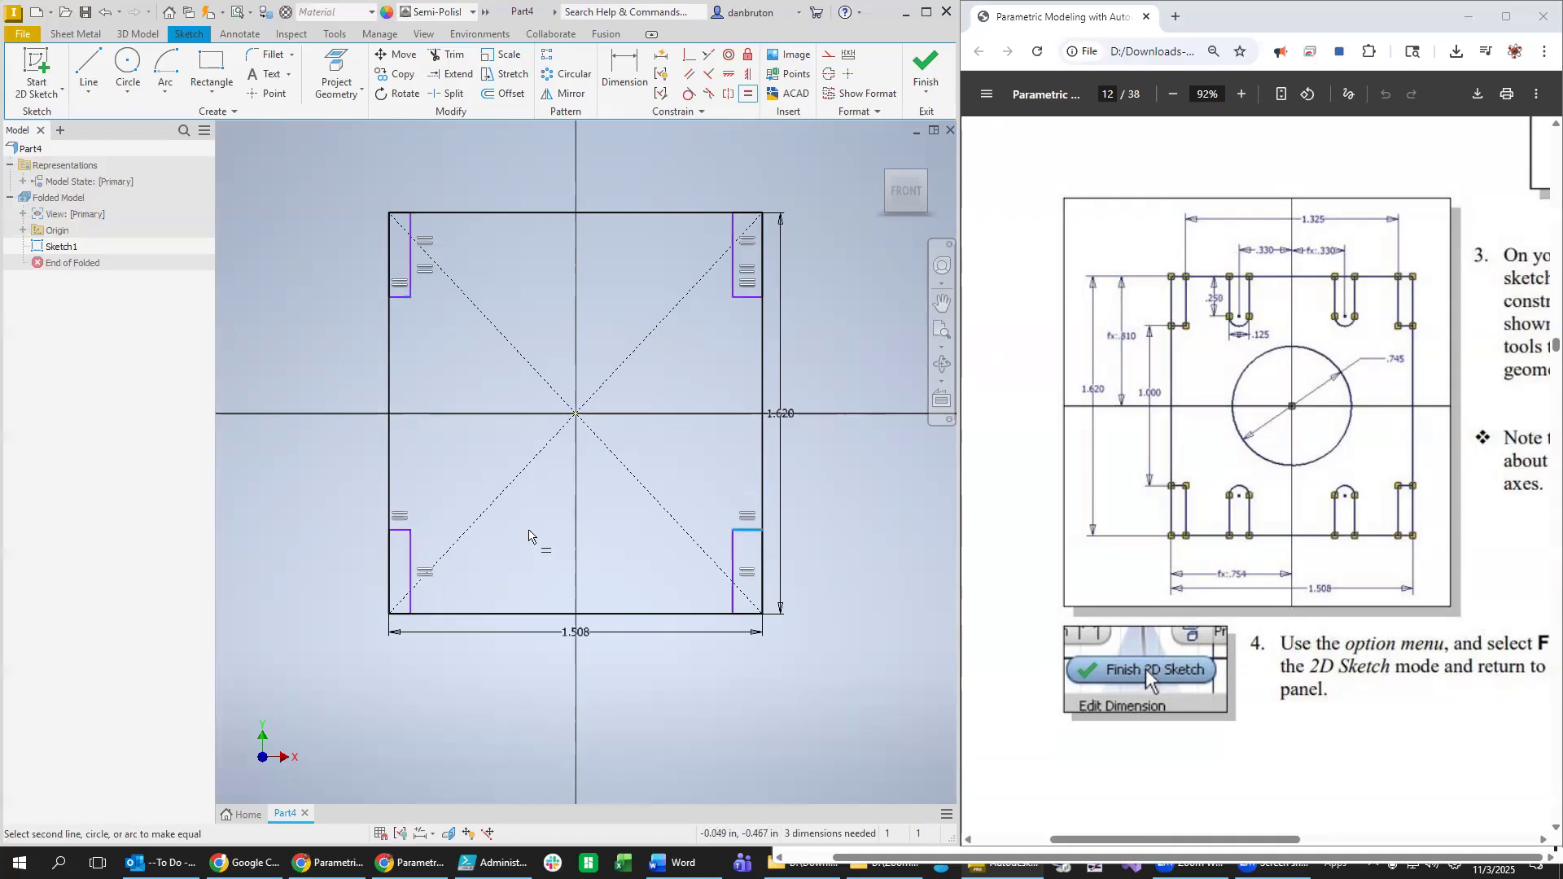
left_click(408, 531)
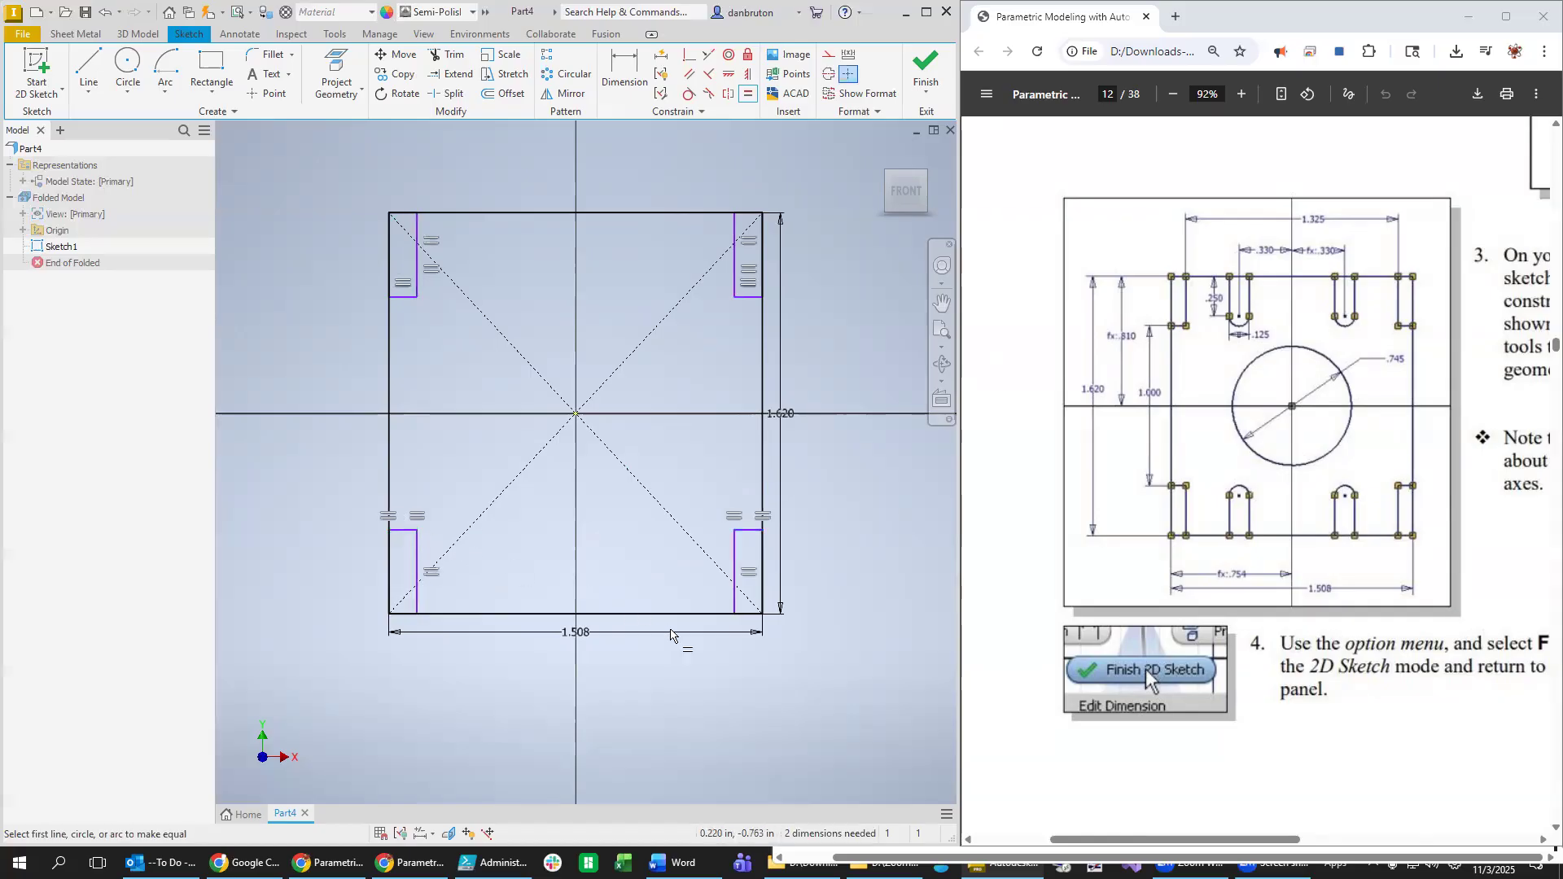
Dimension the horizontal distance between the inner vertical edges of the two upper corner rectangles as 1.325 in.
key("d")
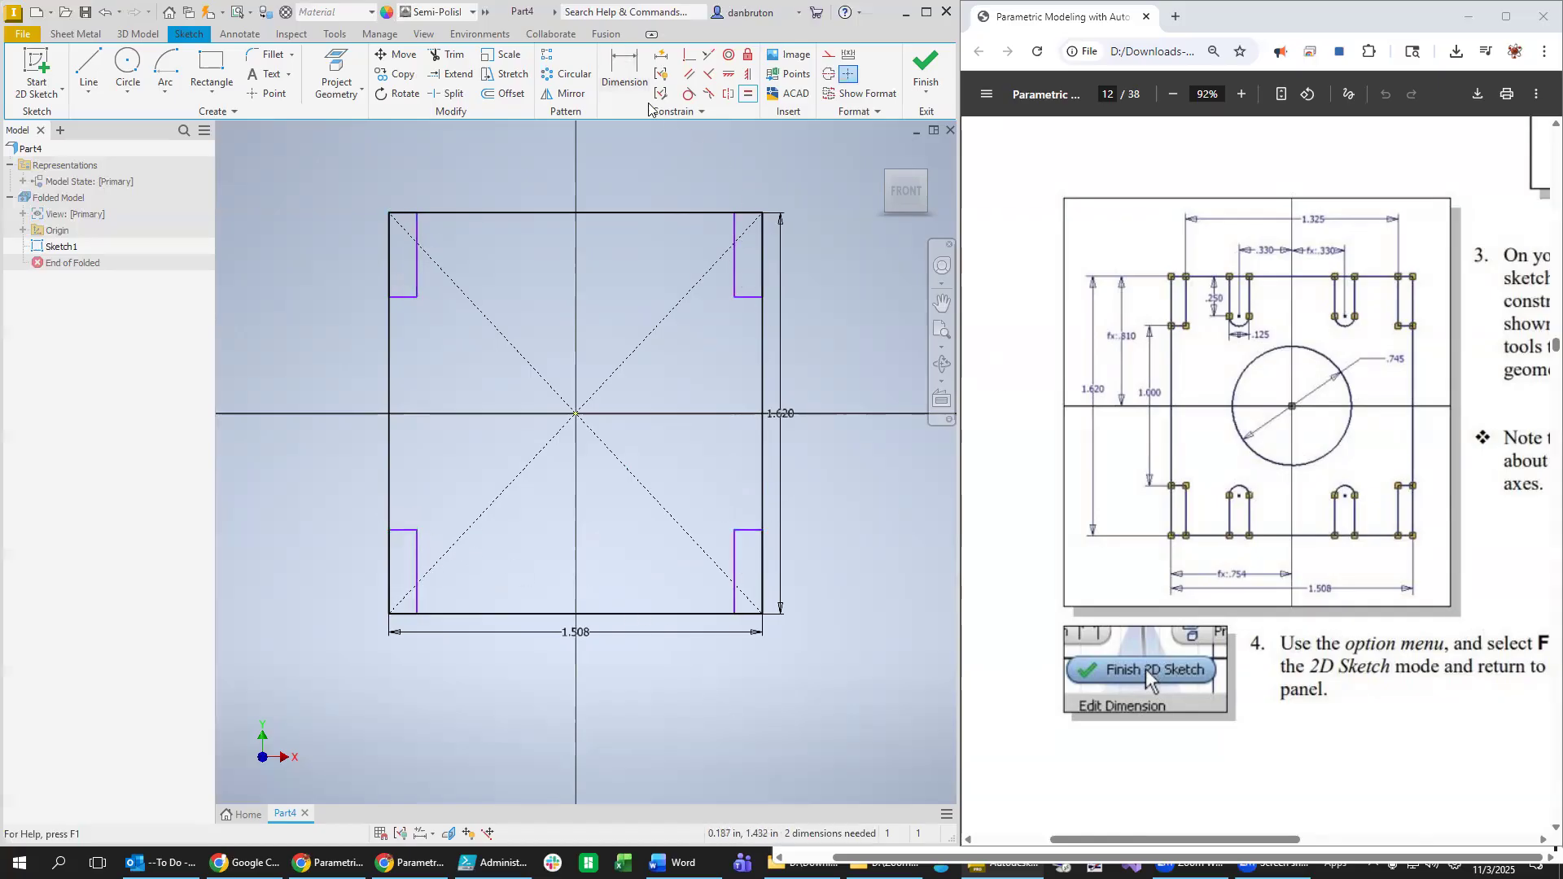
left_click(736, 236)
left_click(417, 234)
left_click(600, 189)
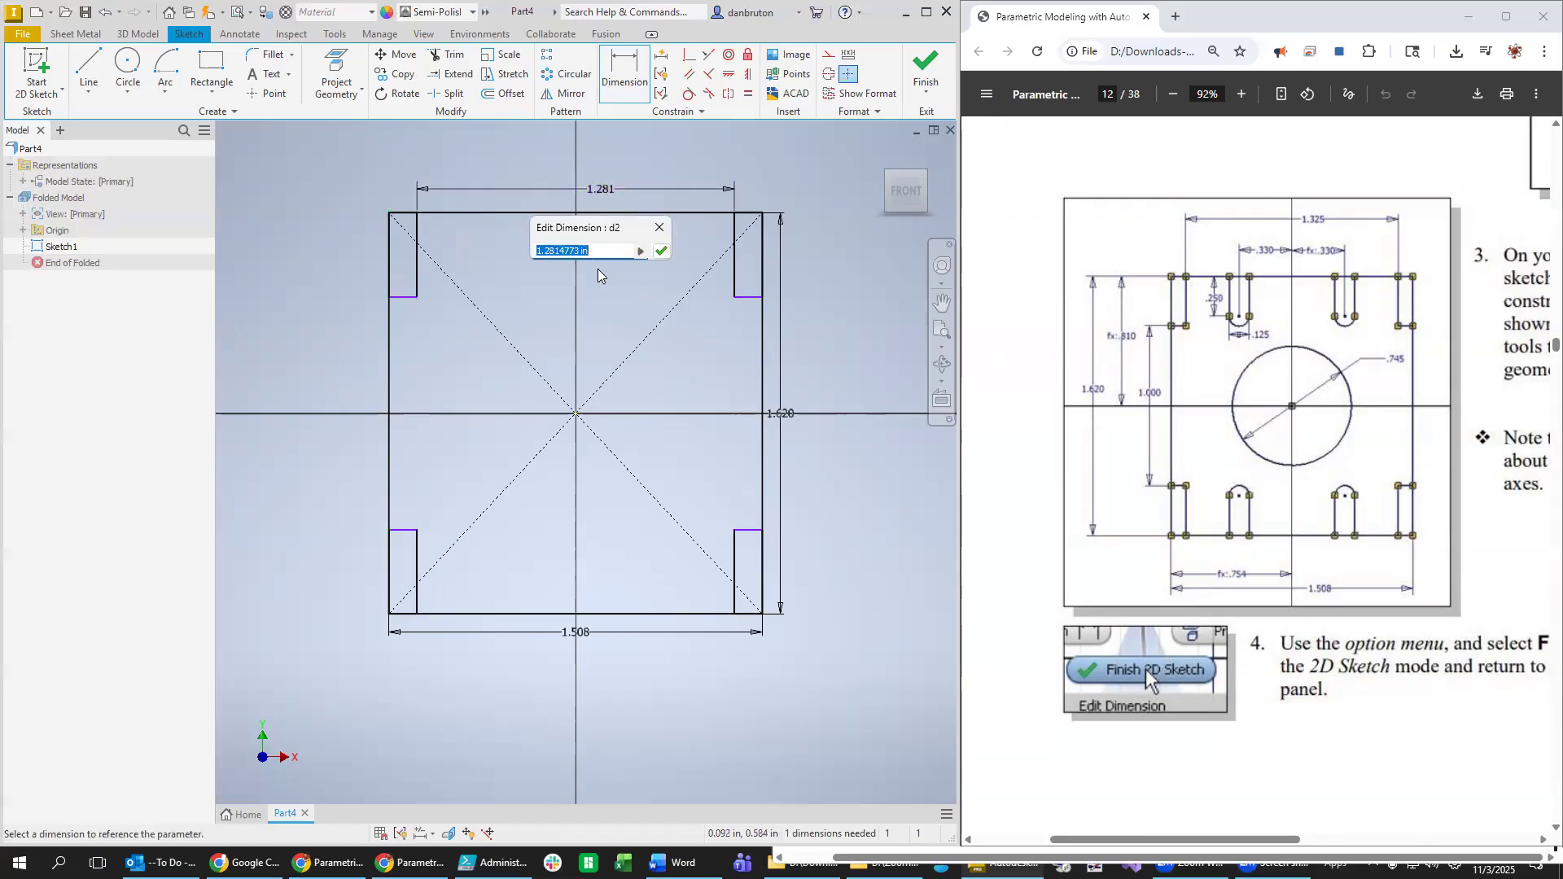
type("1.325")
key("Return")
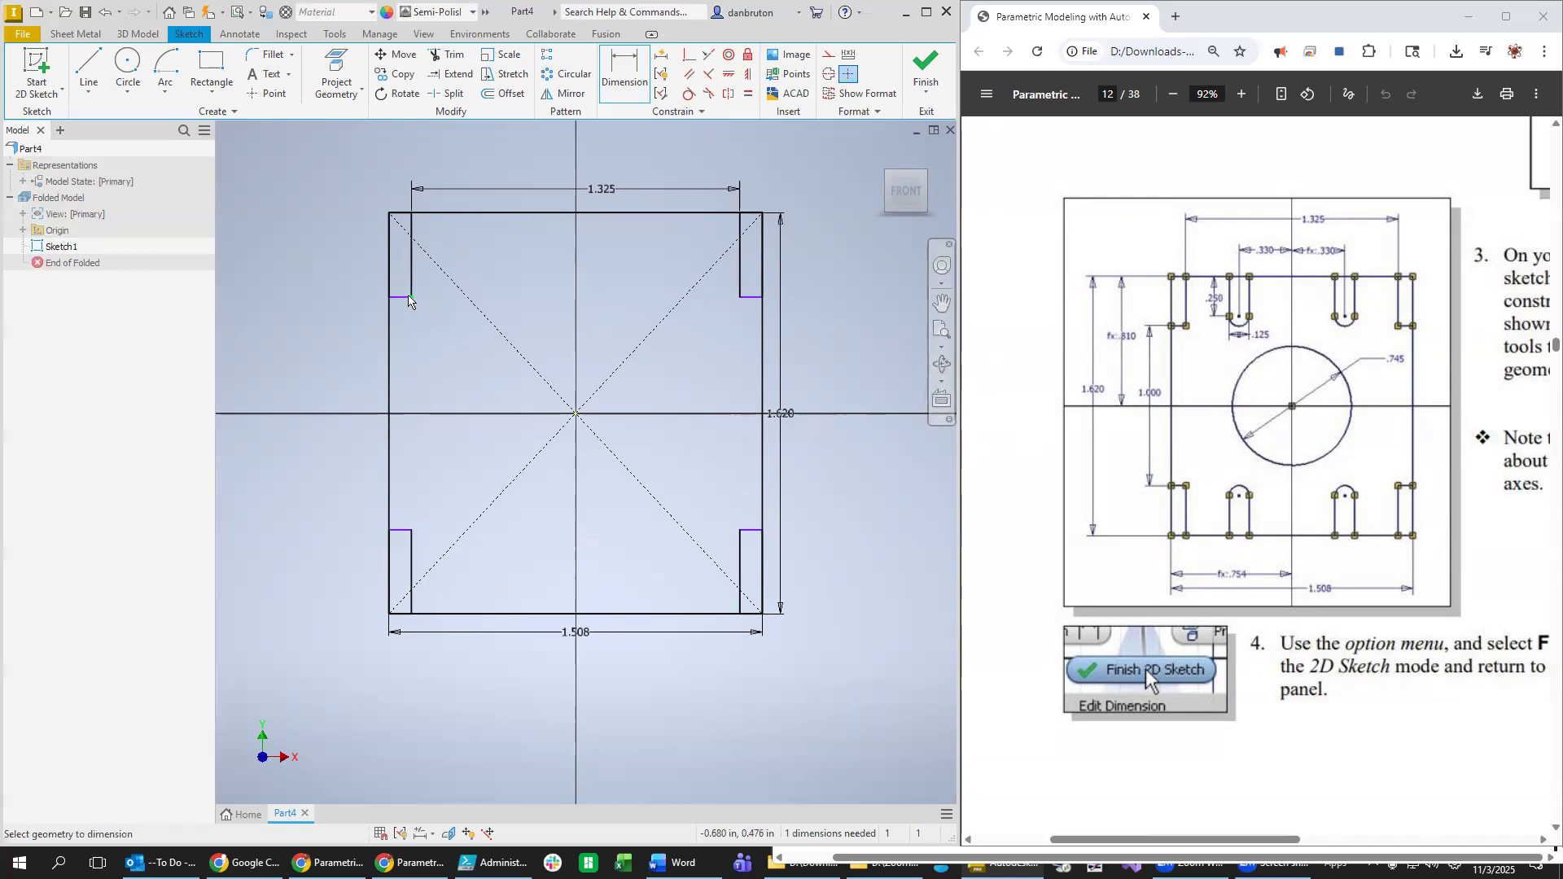
Dimension the vertical distance between the inner corners of the two left corner rectangles as 1.000 in.
left_click(411, 298)
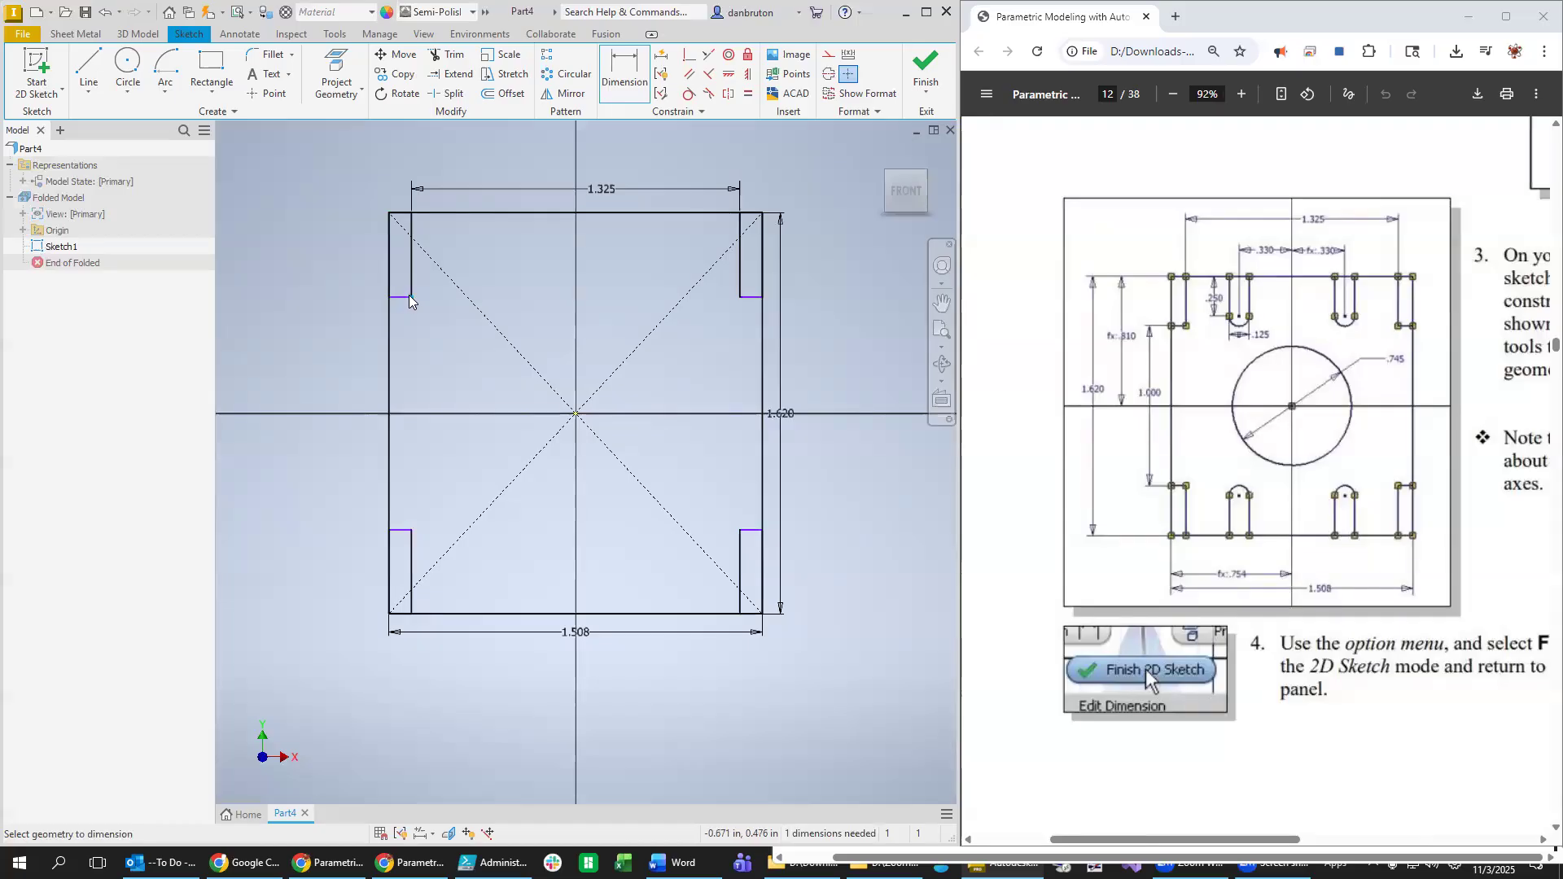
left_click(412, 531)
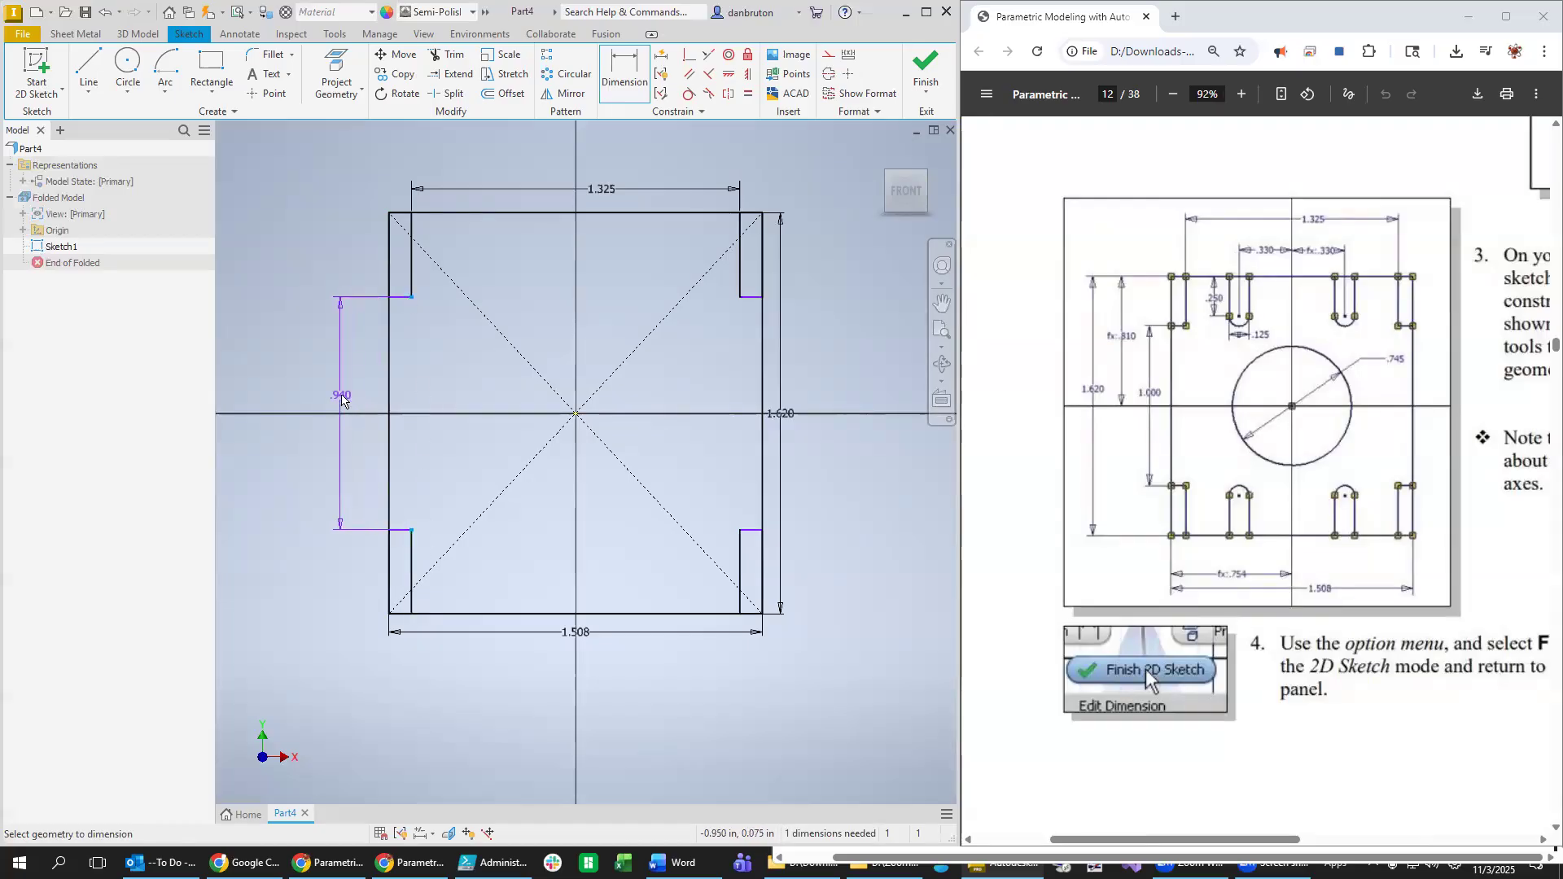
left_click(342, 398)
type("1")
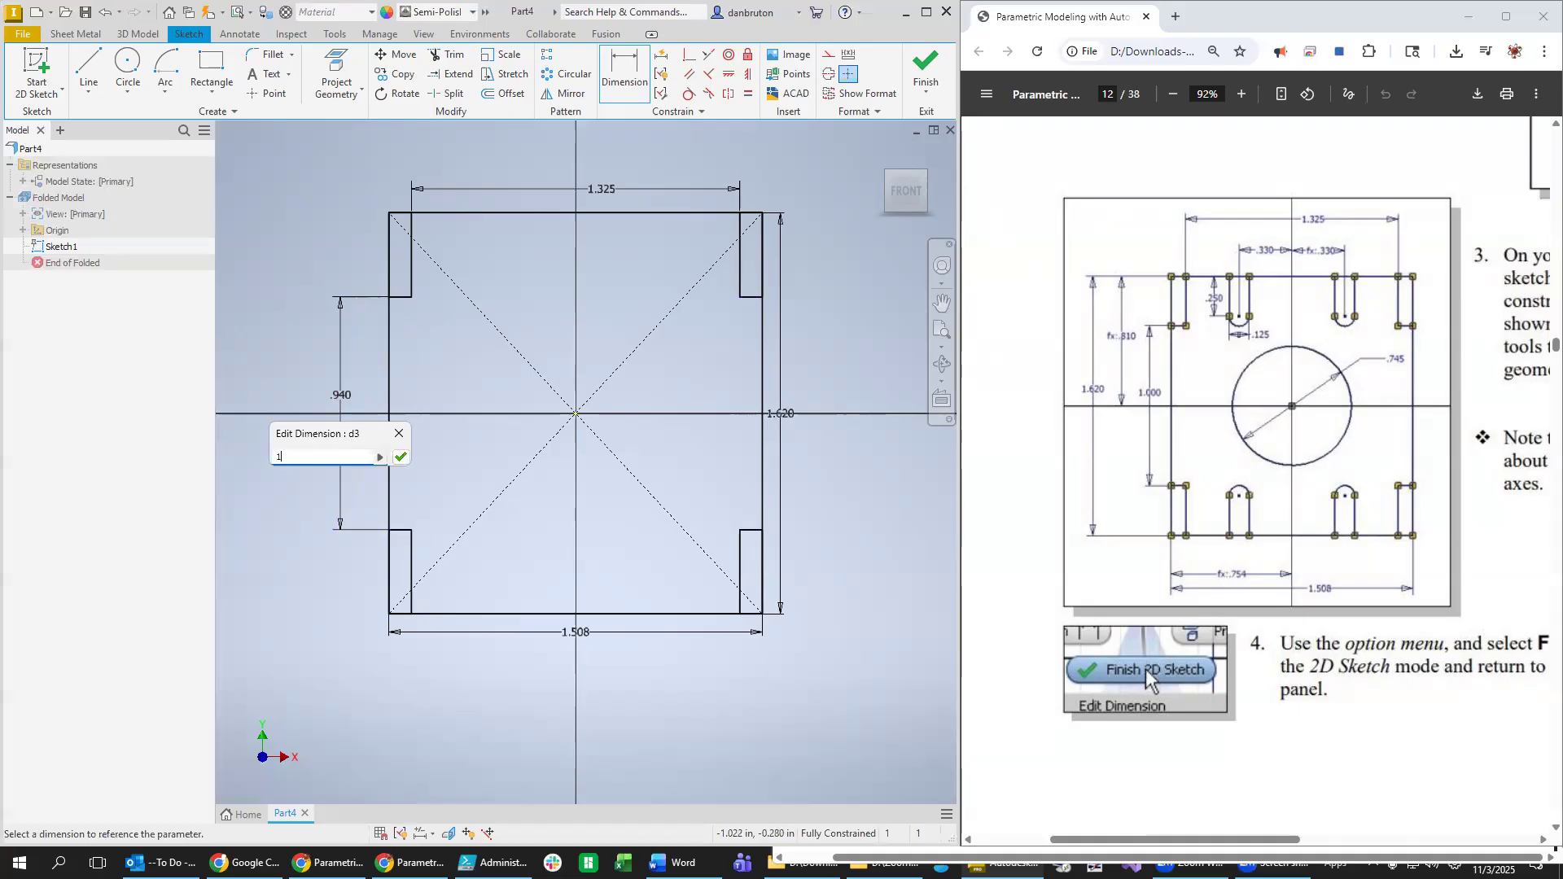
key("Return")
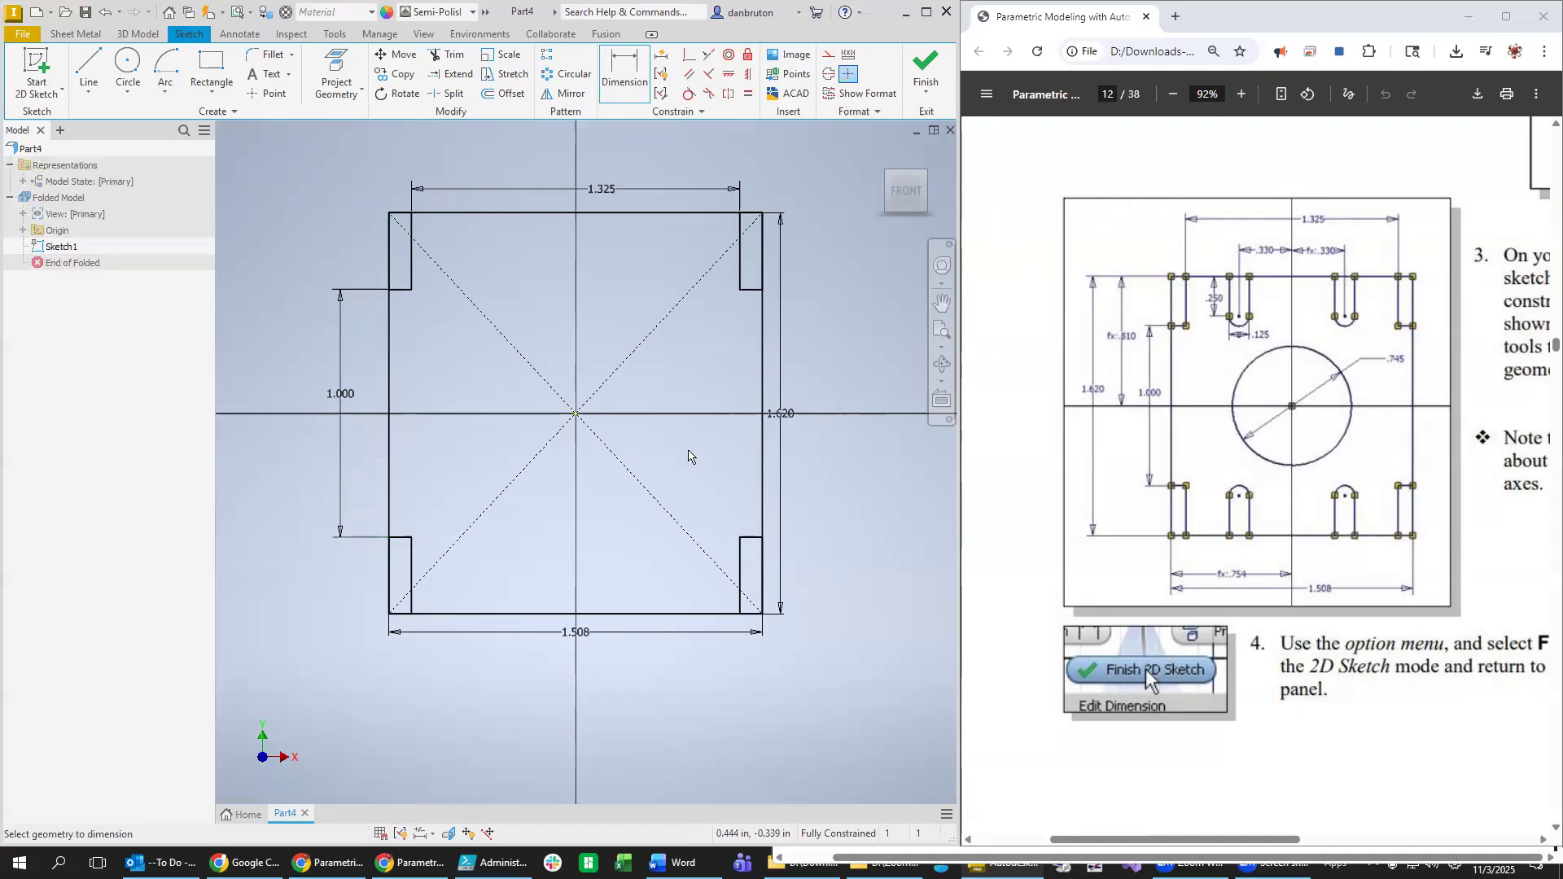
Sketch a circle with a 0.745 in diameter centered on the origin.
left_click(132, 71)
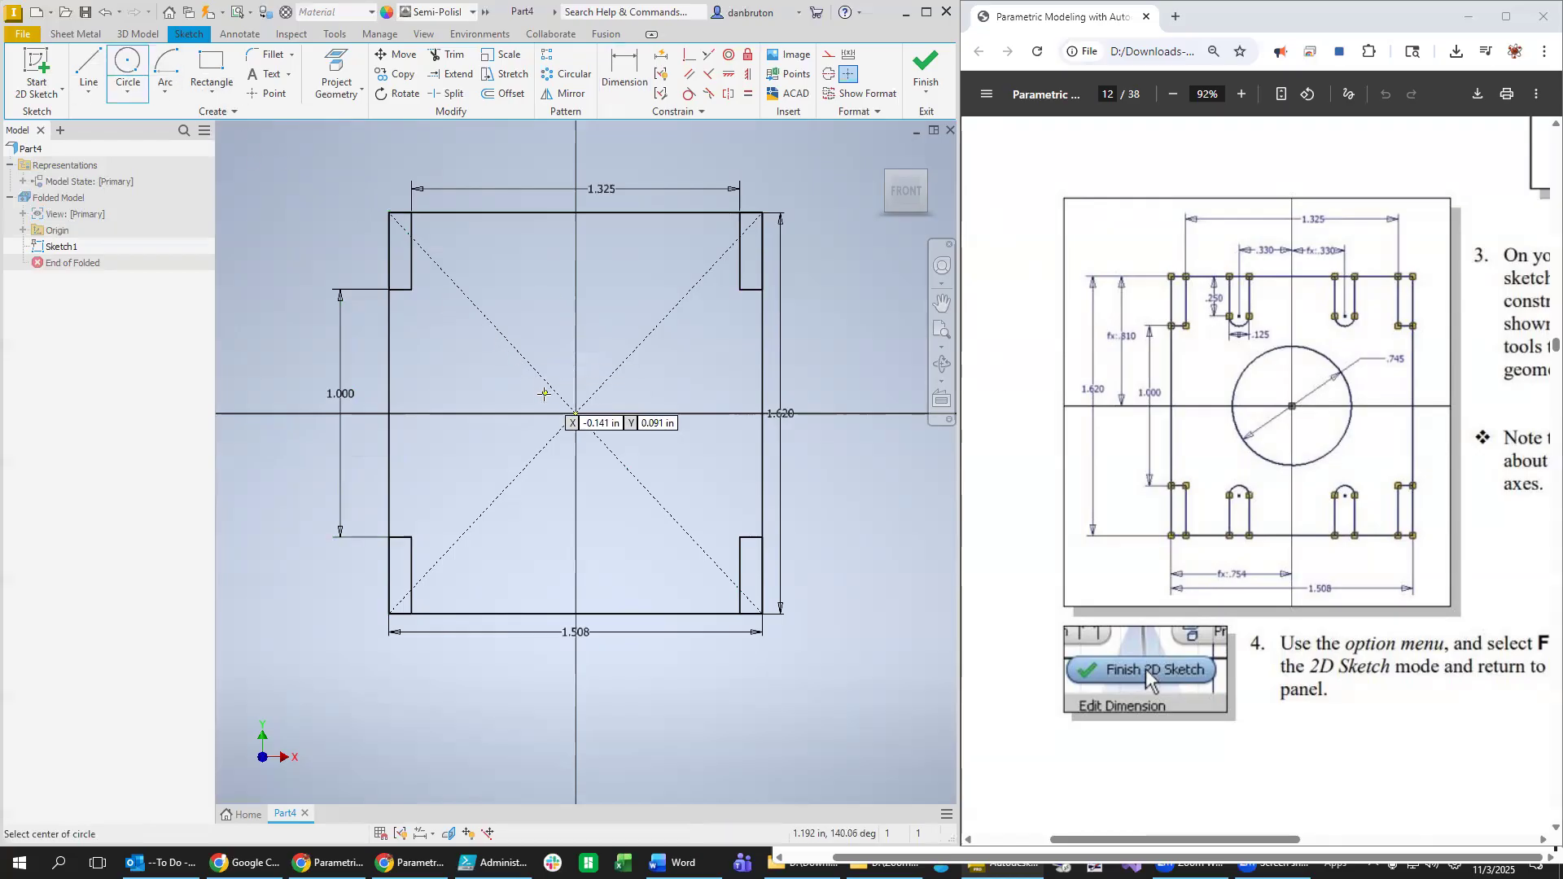
left_click(575, 414)
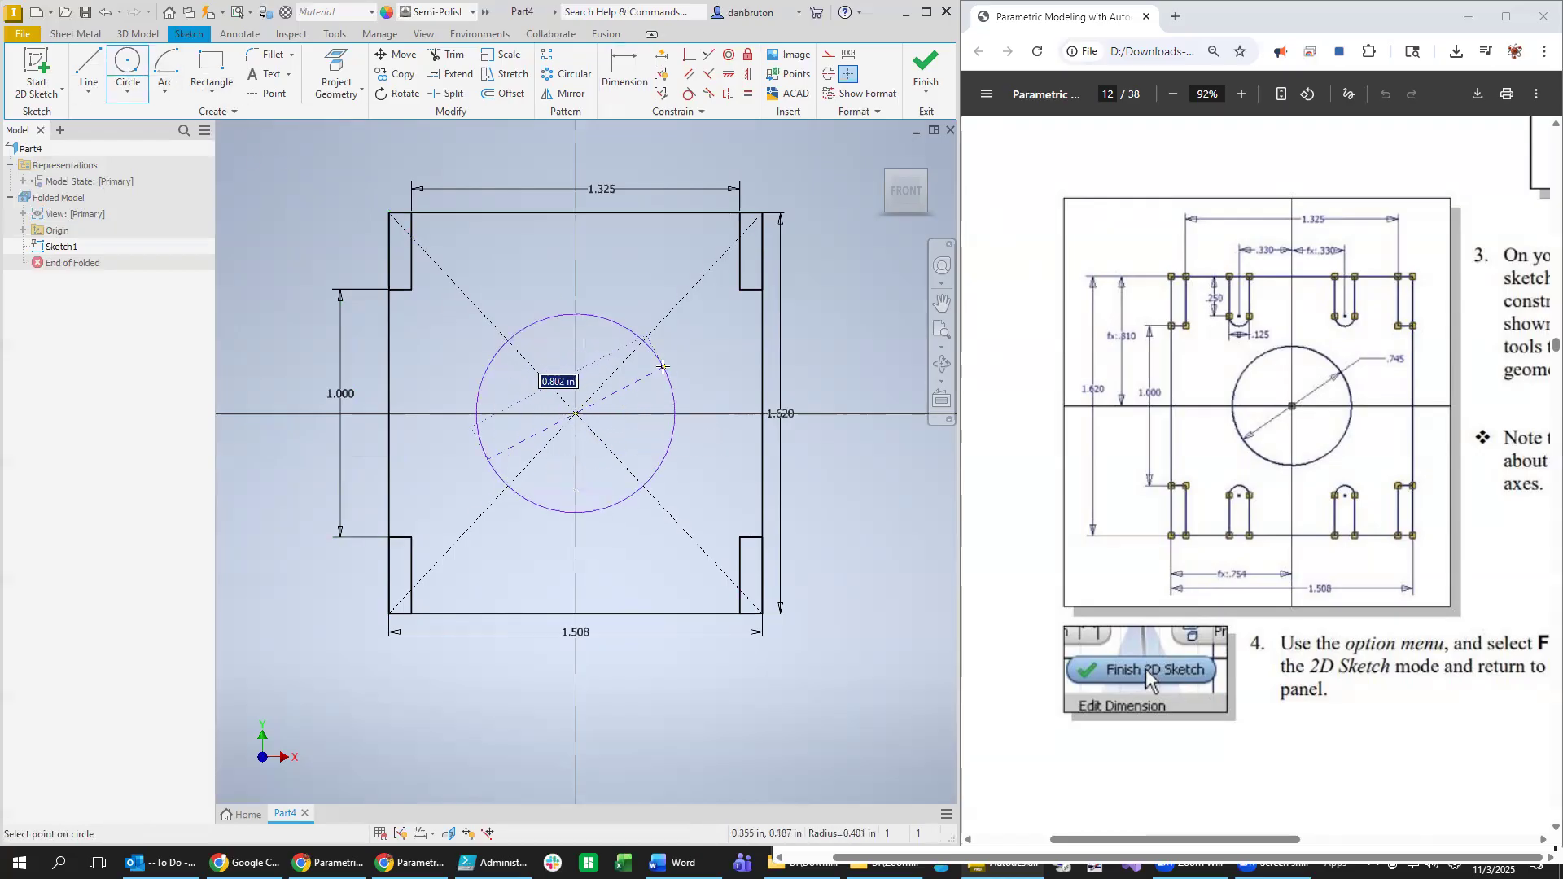
type("0.745")
key("Return")
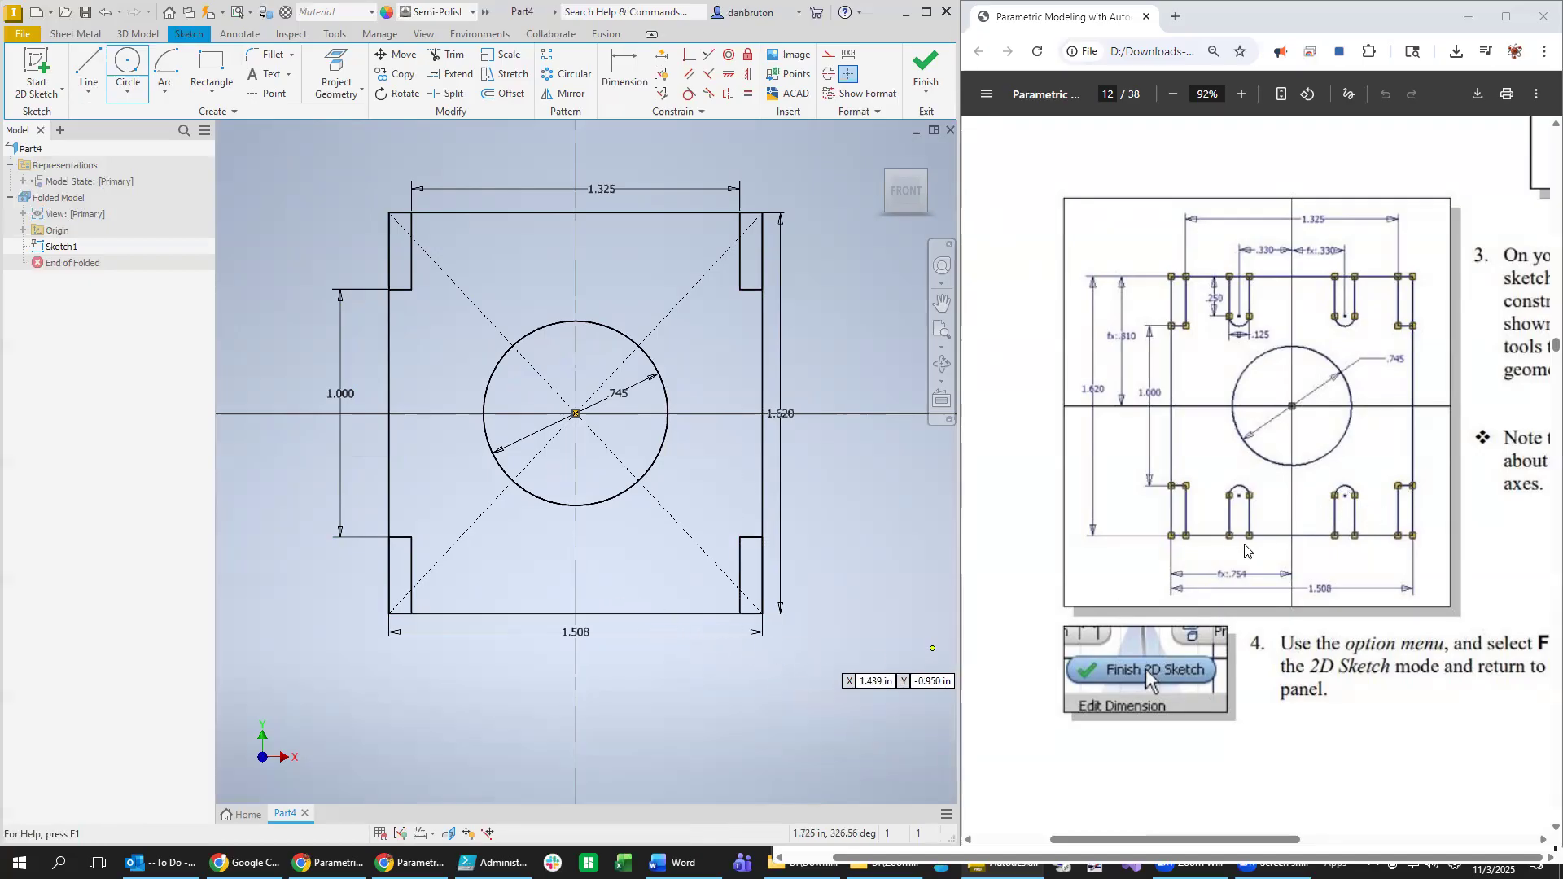
Sketch a vertical center-to-center slot starting on the upper edge left of center, about 0.31 in between centers and 0.154 in wide.
mouse_move(1255, 841)
left_mouse_down()
mouse_move(1359, 842)
mouse_move(1263, 837)
left_mouse_up()
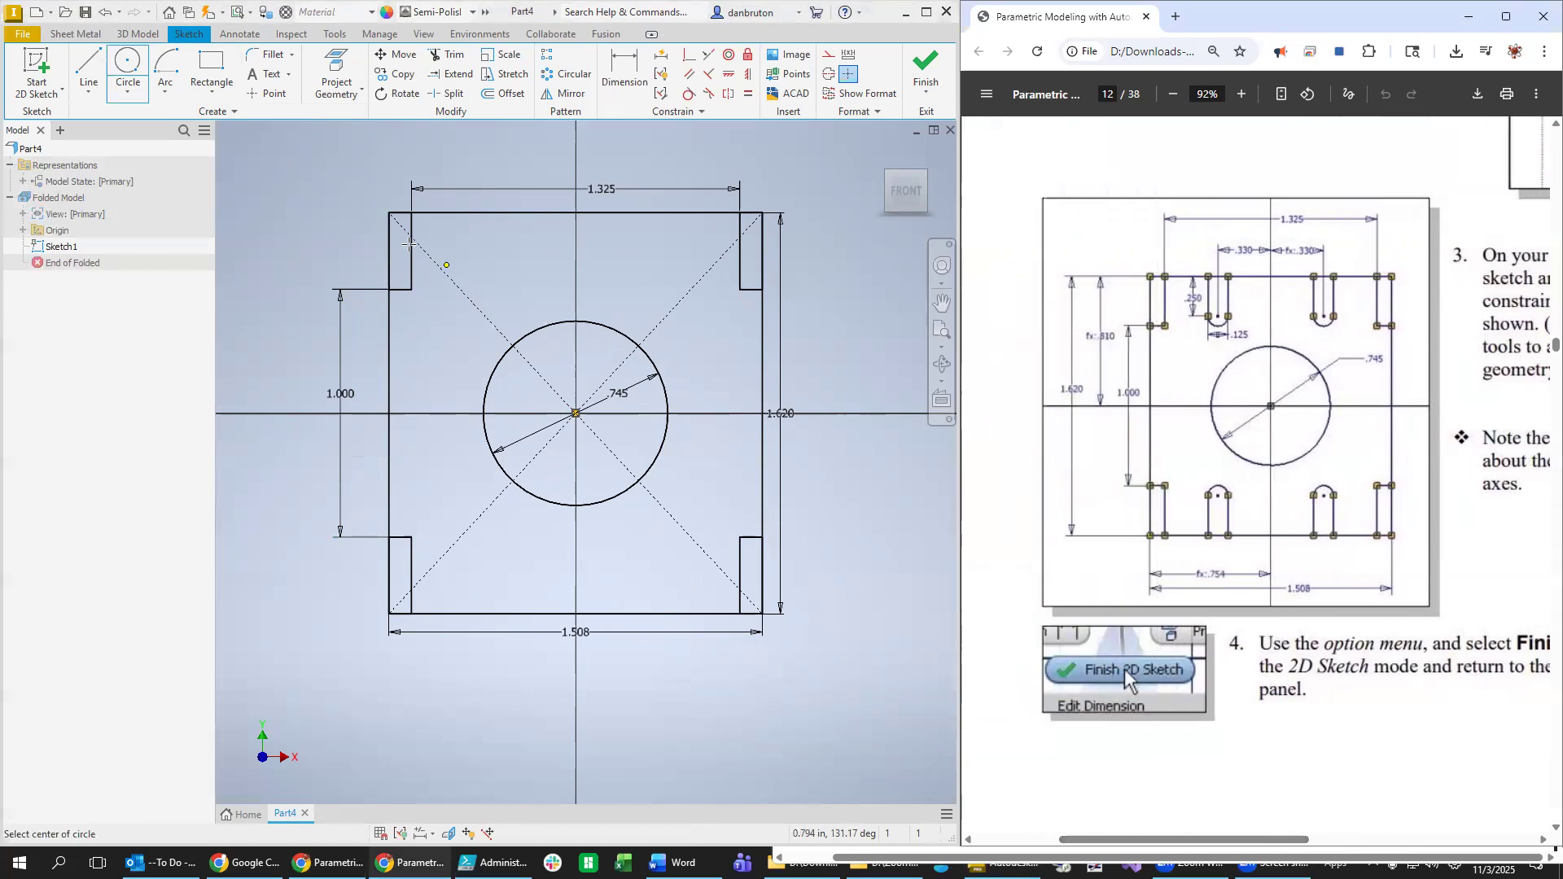
left_click(201, 87)
left_click(201, 87)
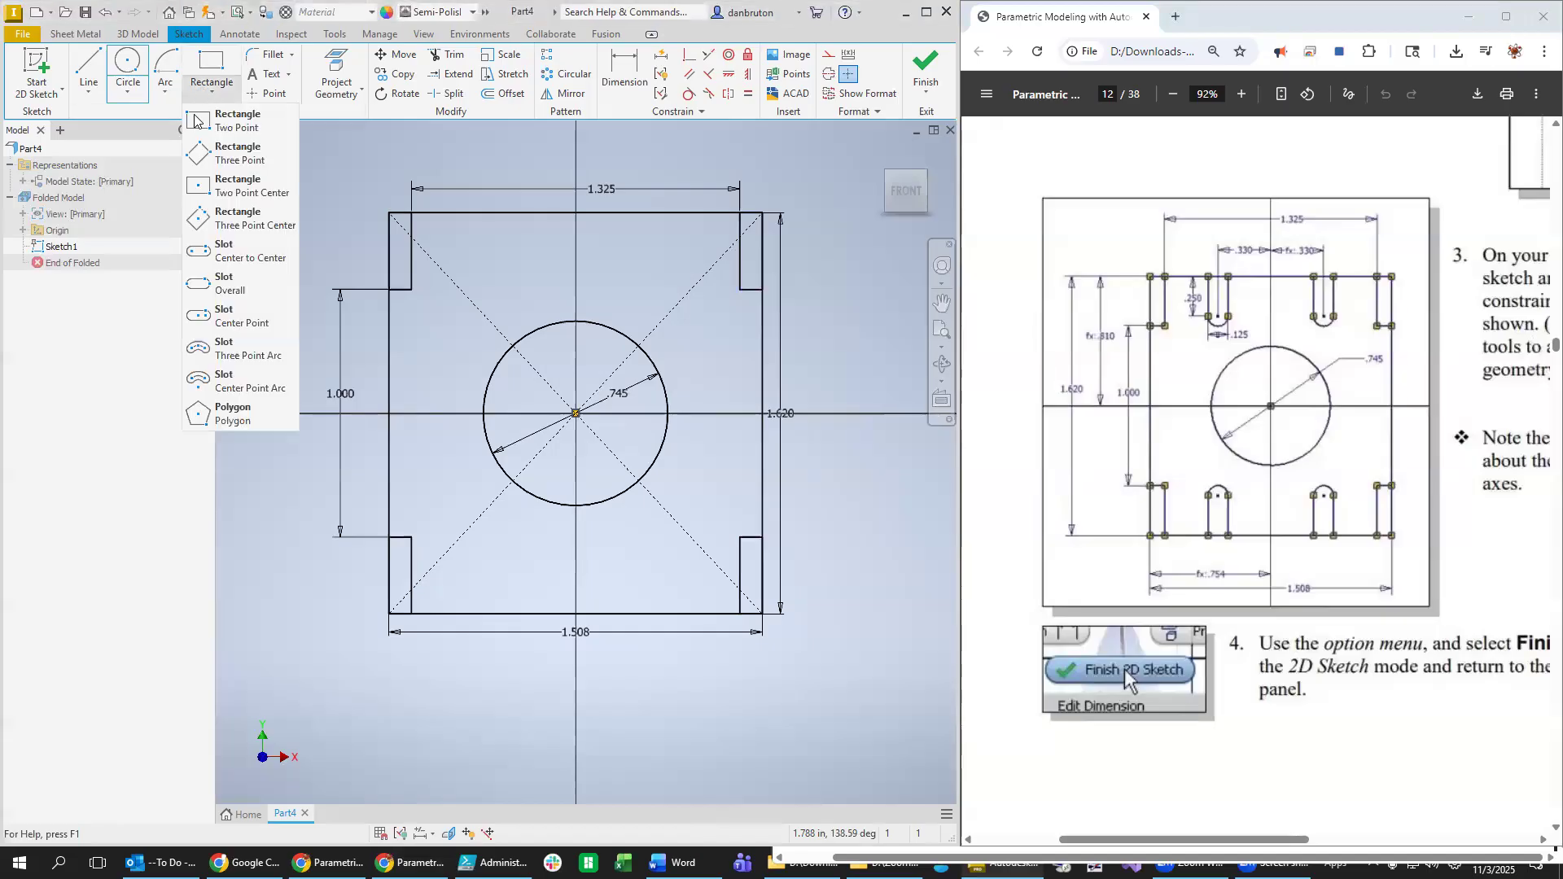
left_click(245, 259)
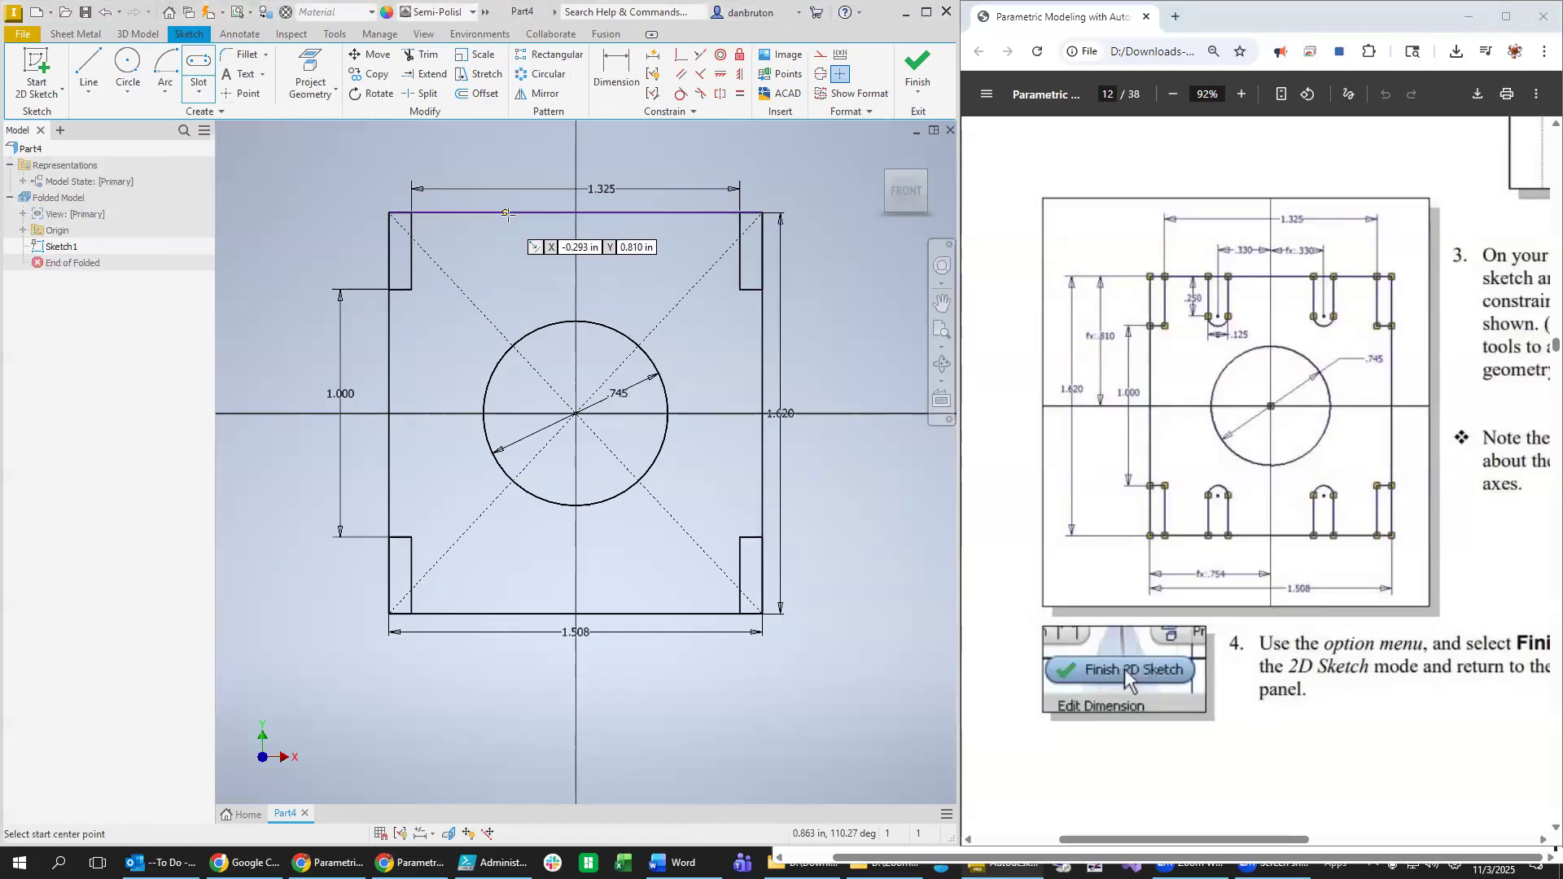
left_click(492, 215)
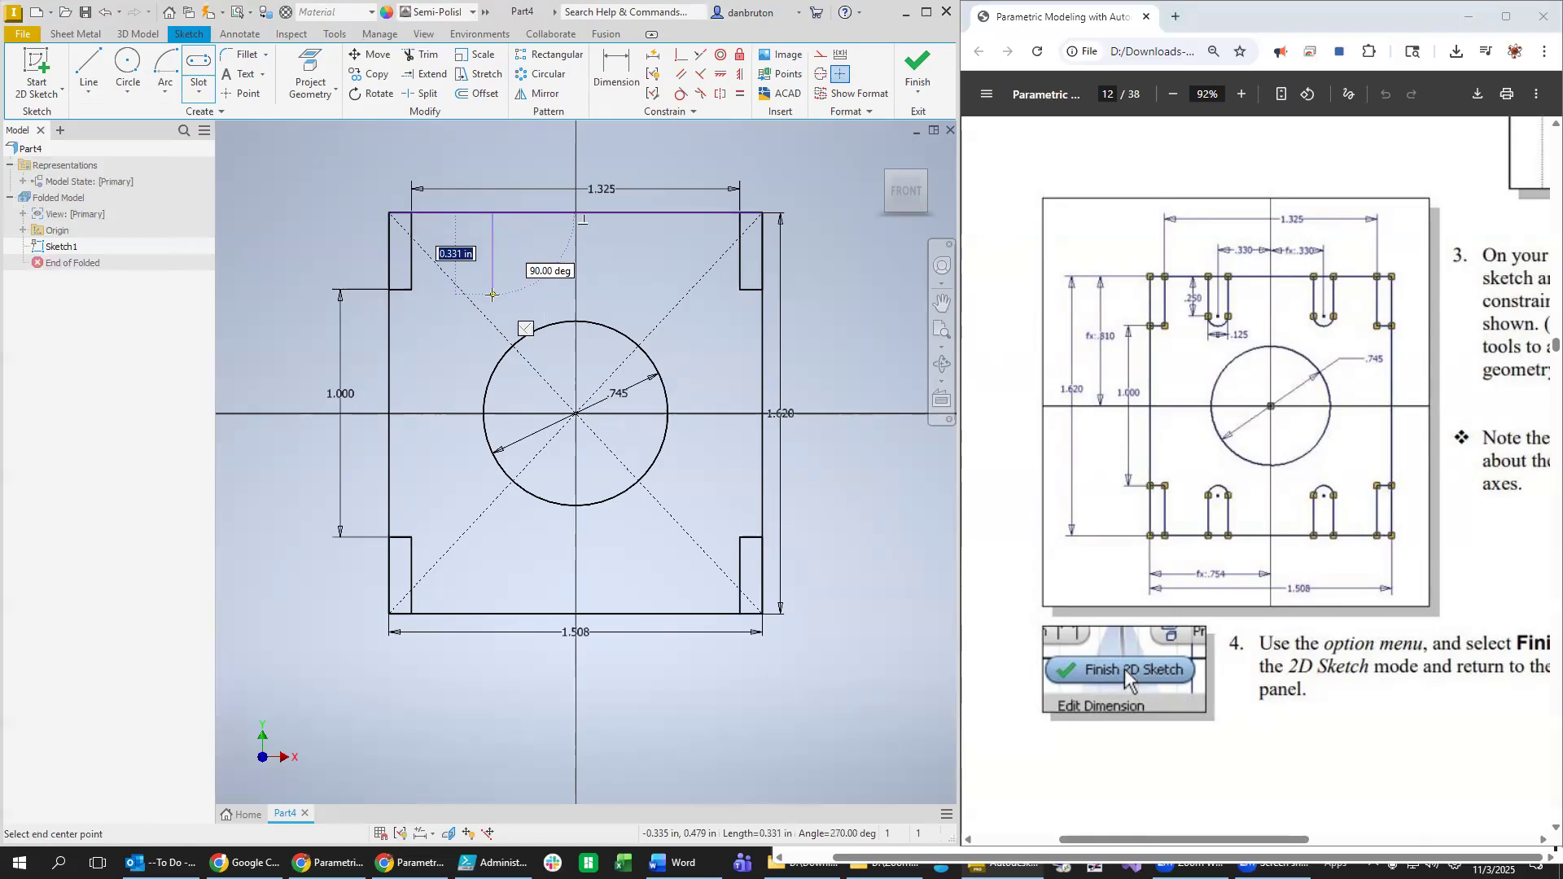
left_click(492, 289)
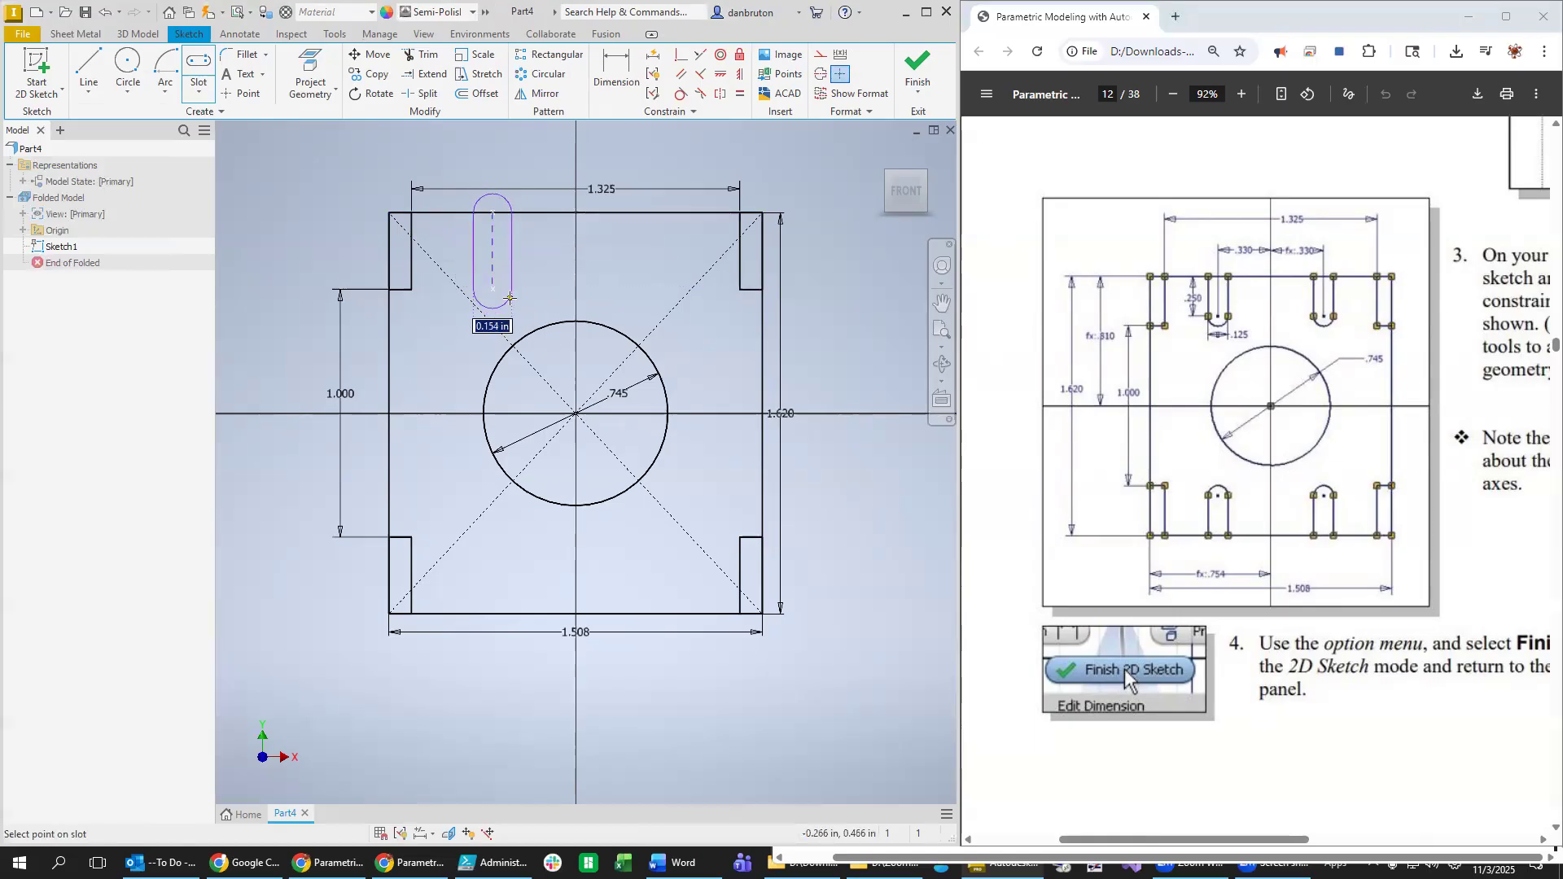
left_click(509, 298)
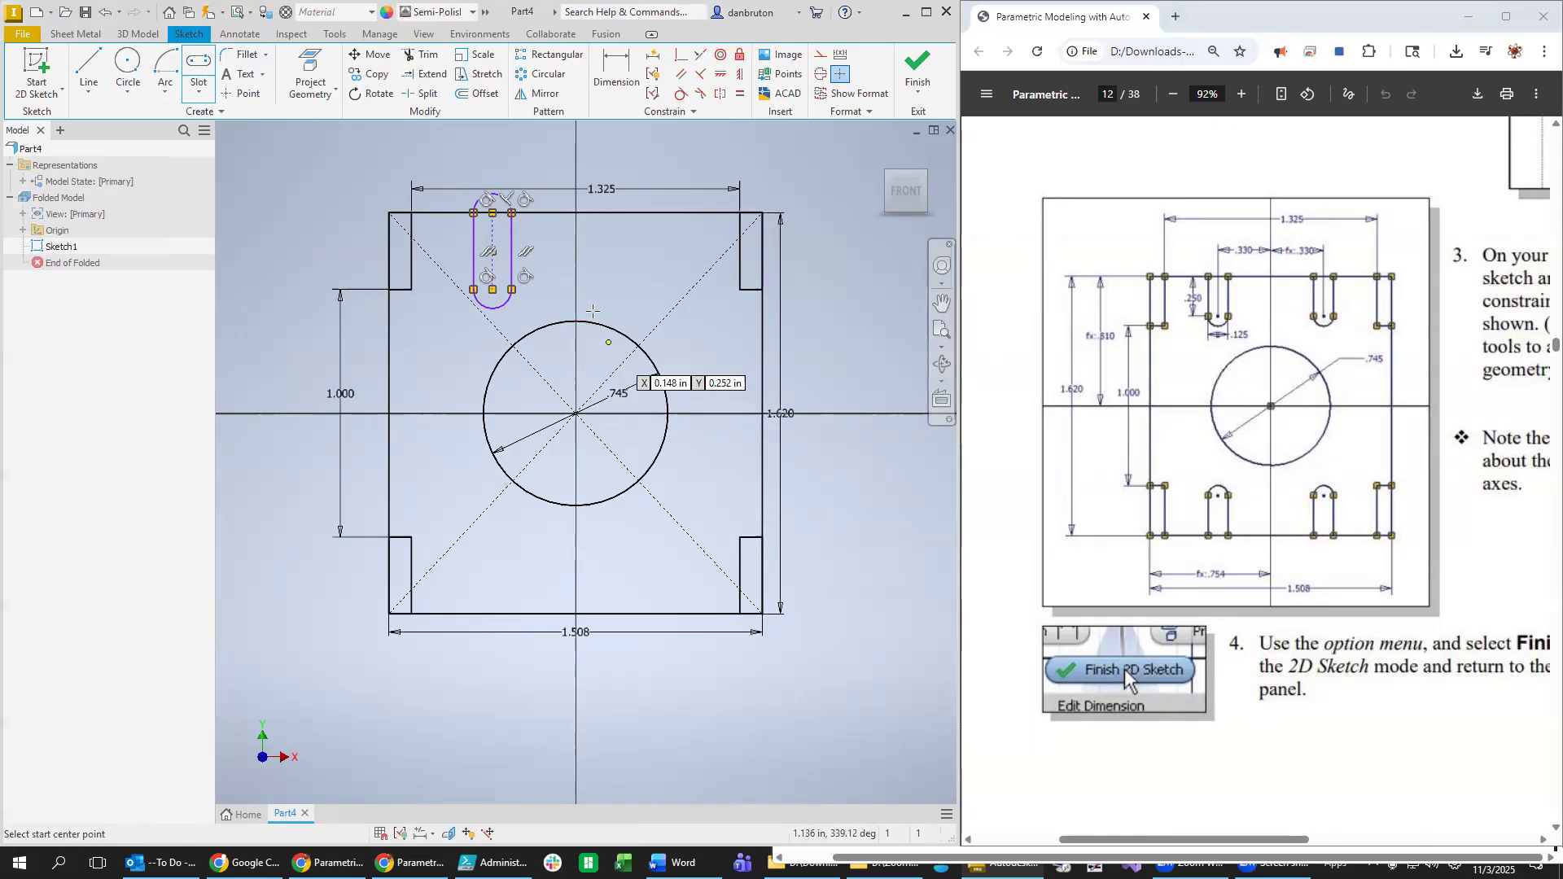
Sketch two more vertical center-to-center slots right of center, one starting on the upper edge about 0.31 in long and one on the lower edge.
left_click(654, 213)
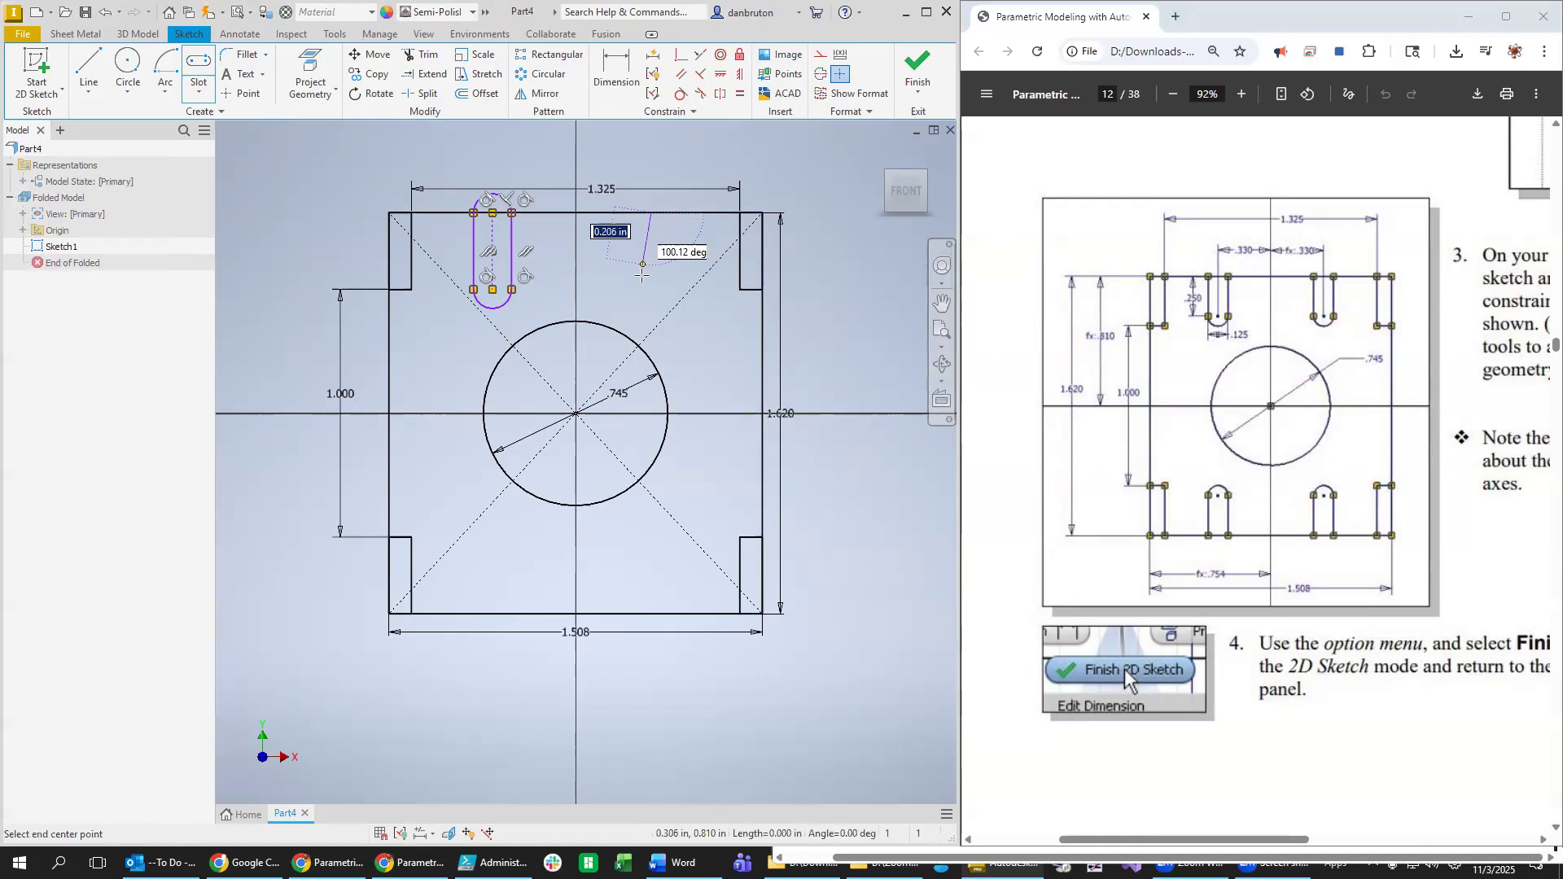
left_click(650, 288)
left_click(670, 288)
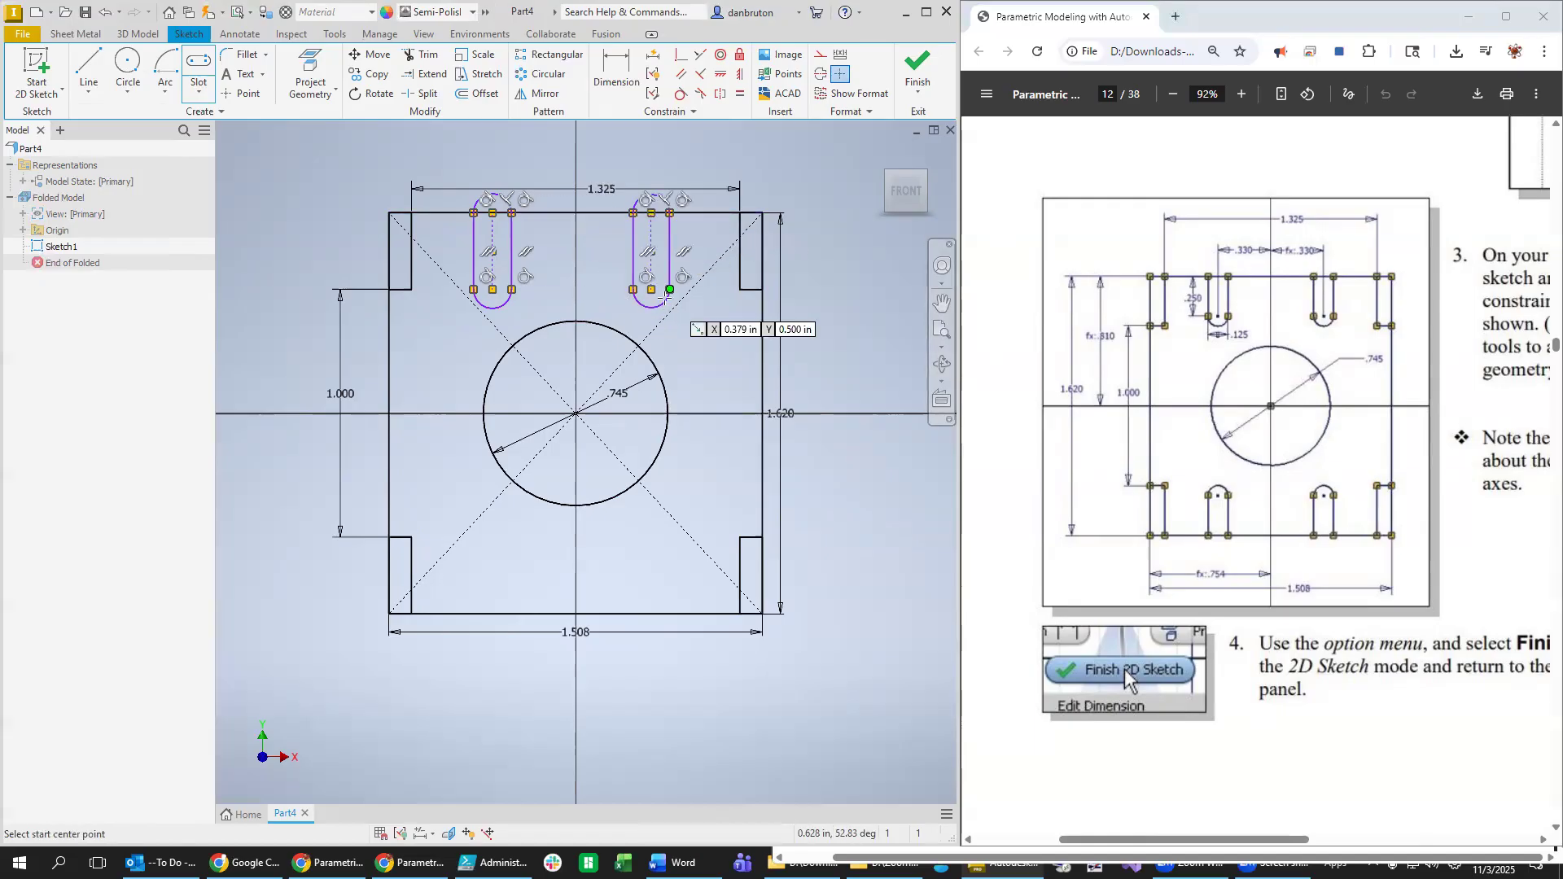
left_click(643, 612)
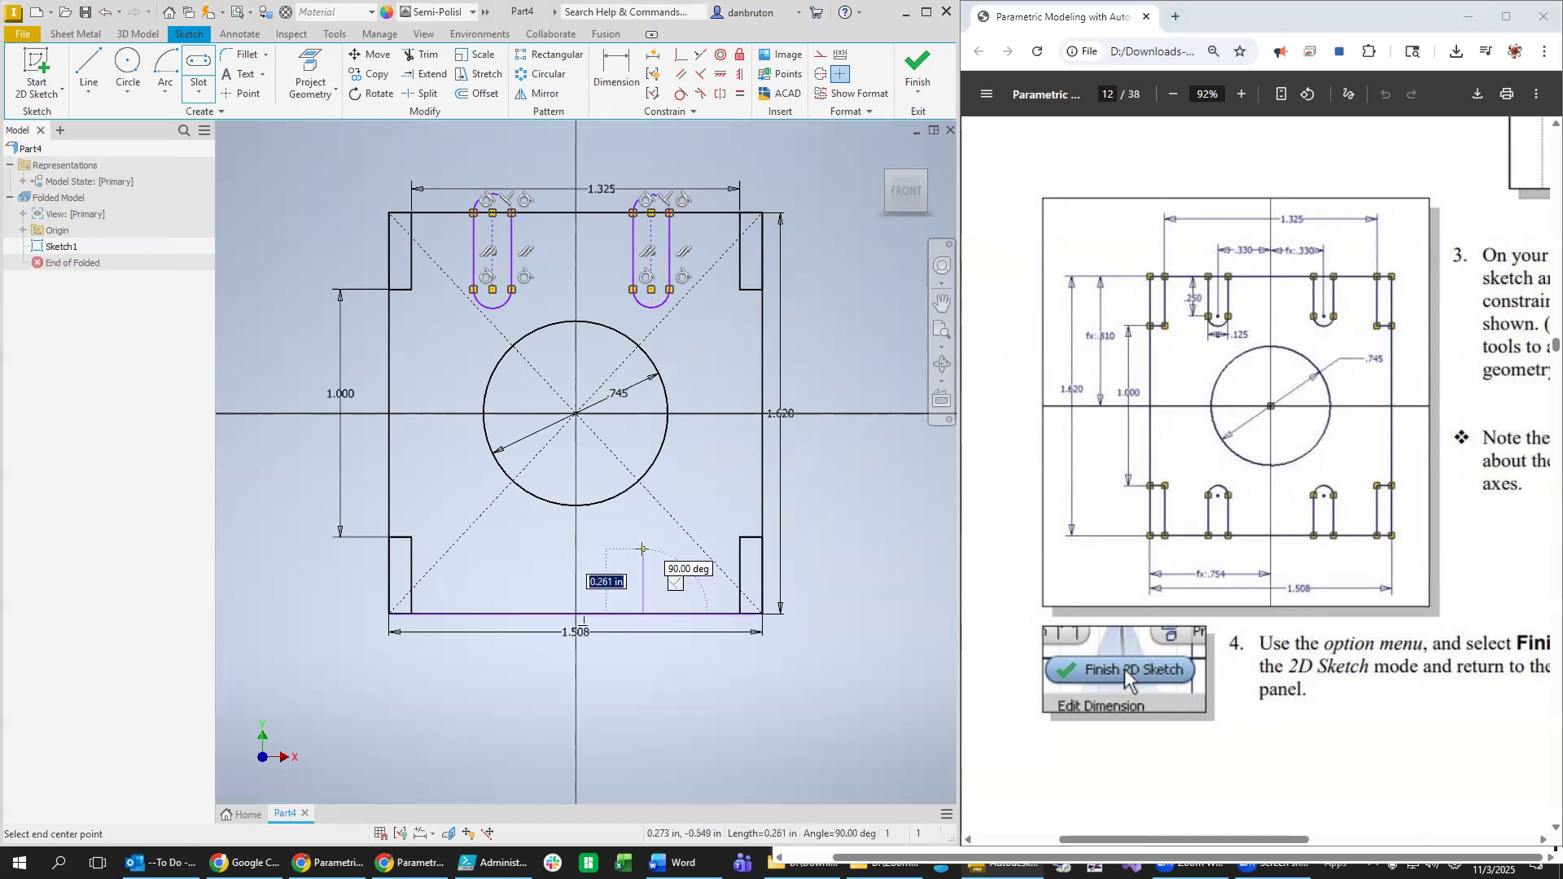
left_click(646, 541)
left_click(659, 543)
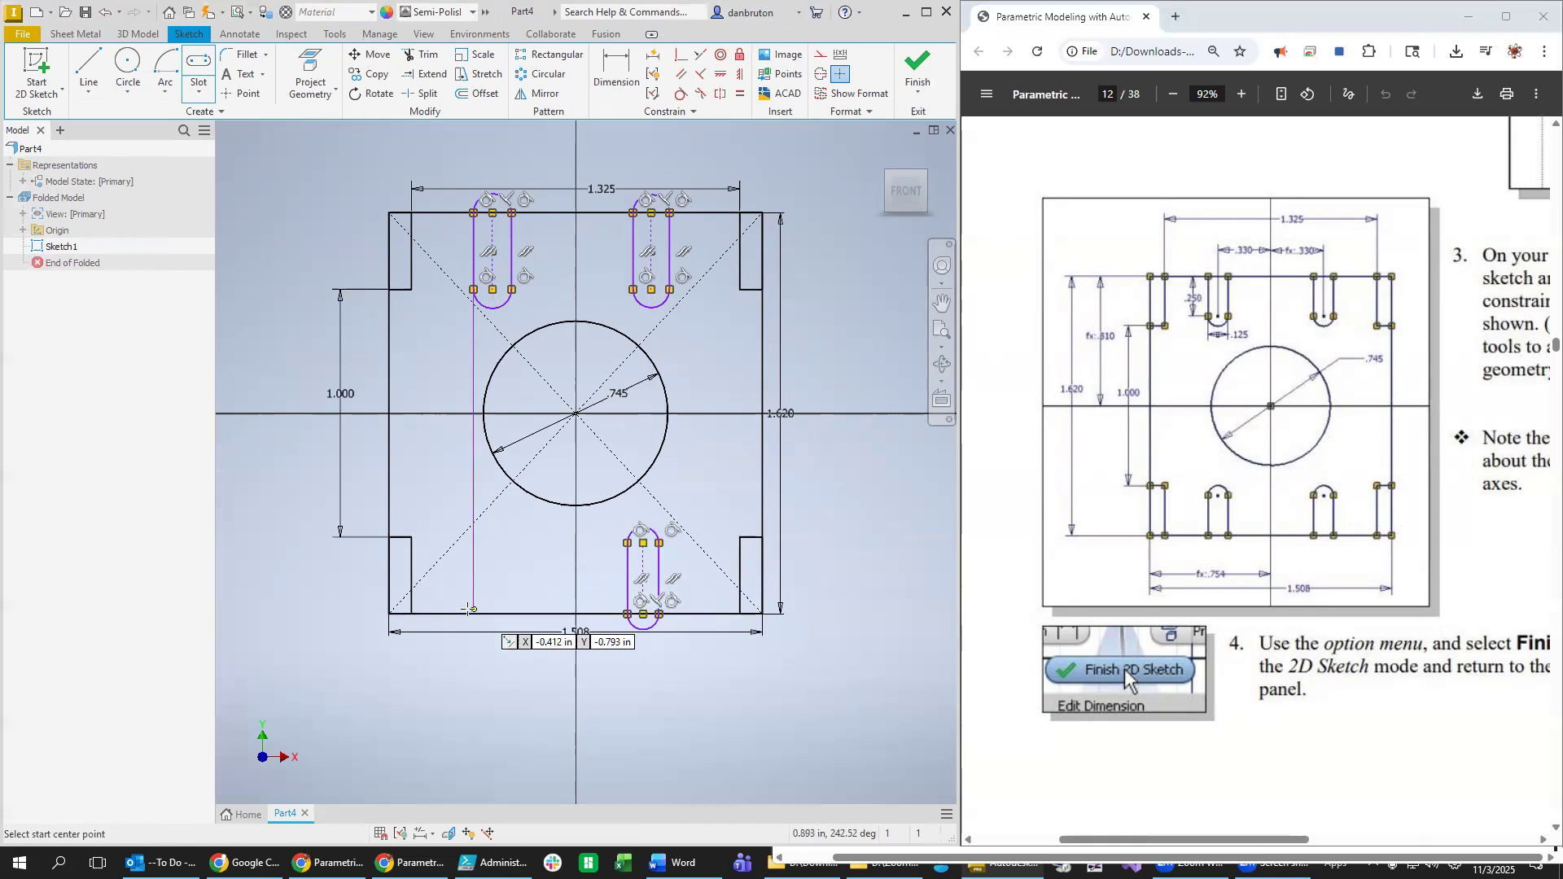
Sketch a fourth vertical center-to-center slot starting on the lower edge left of center.
left_click(493, 609)
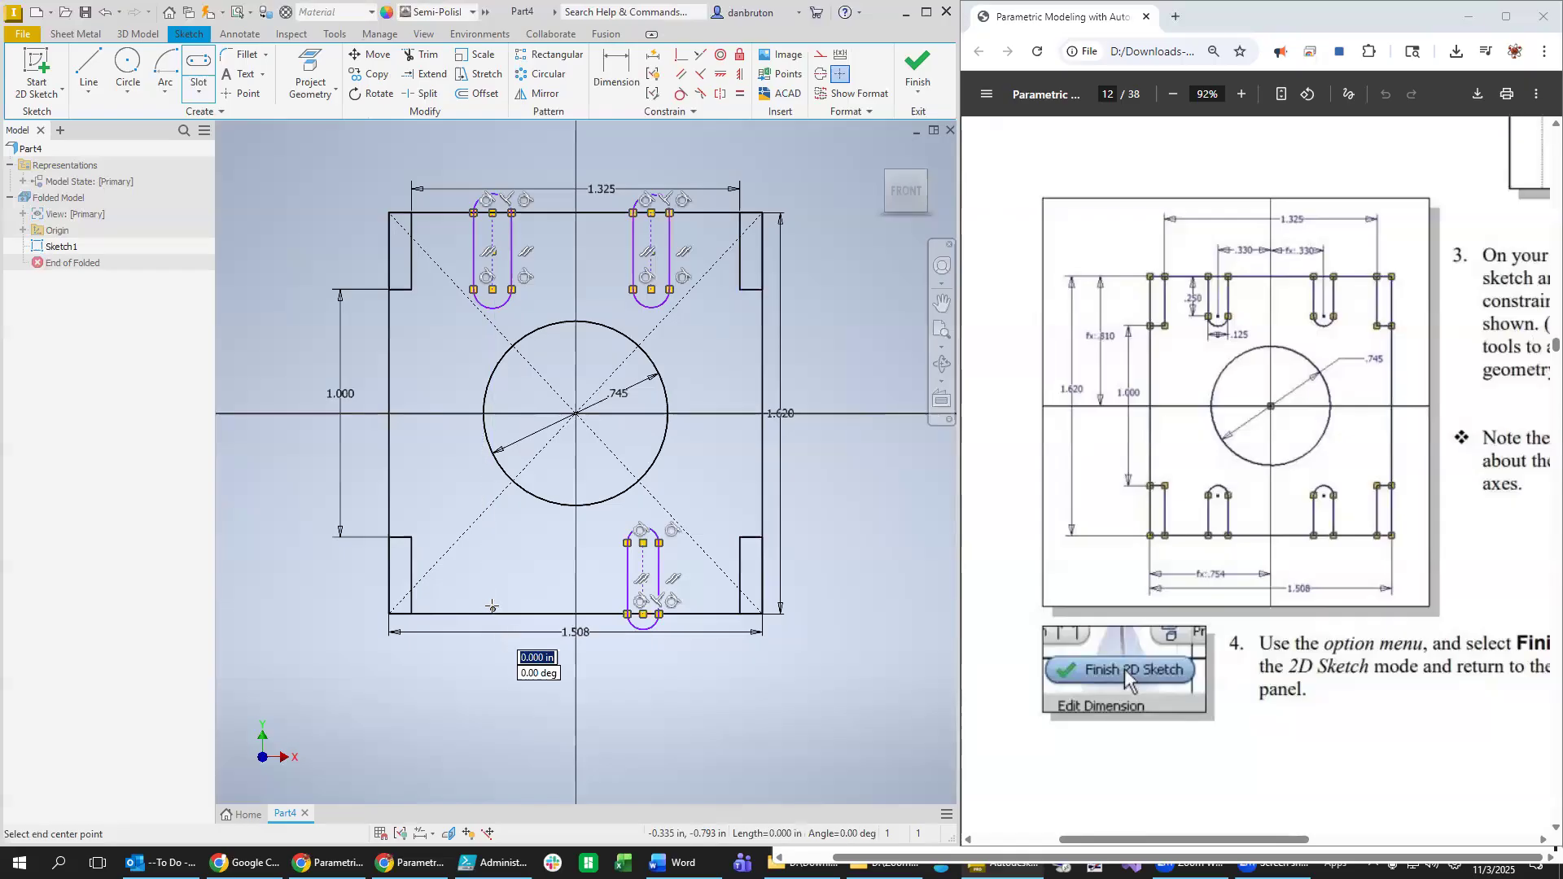
key("Escape")
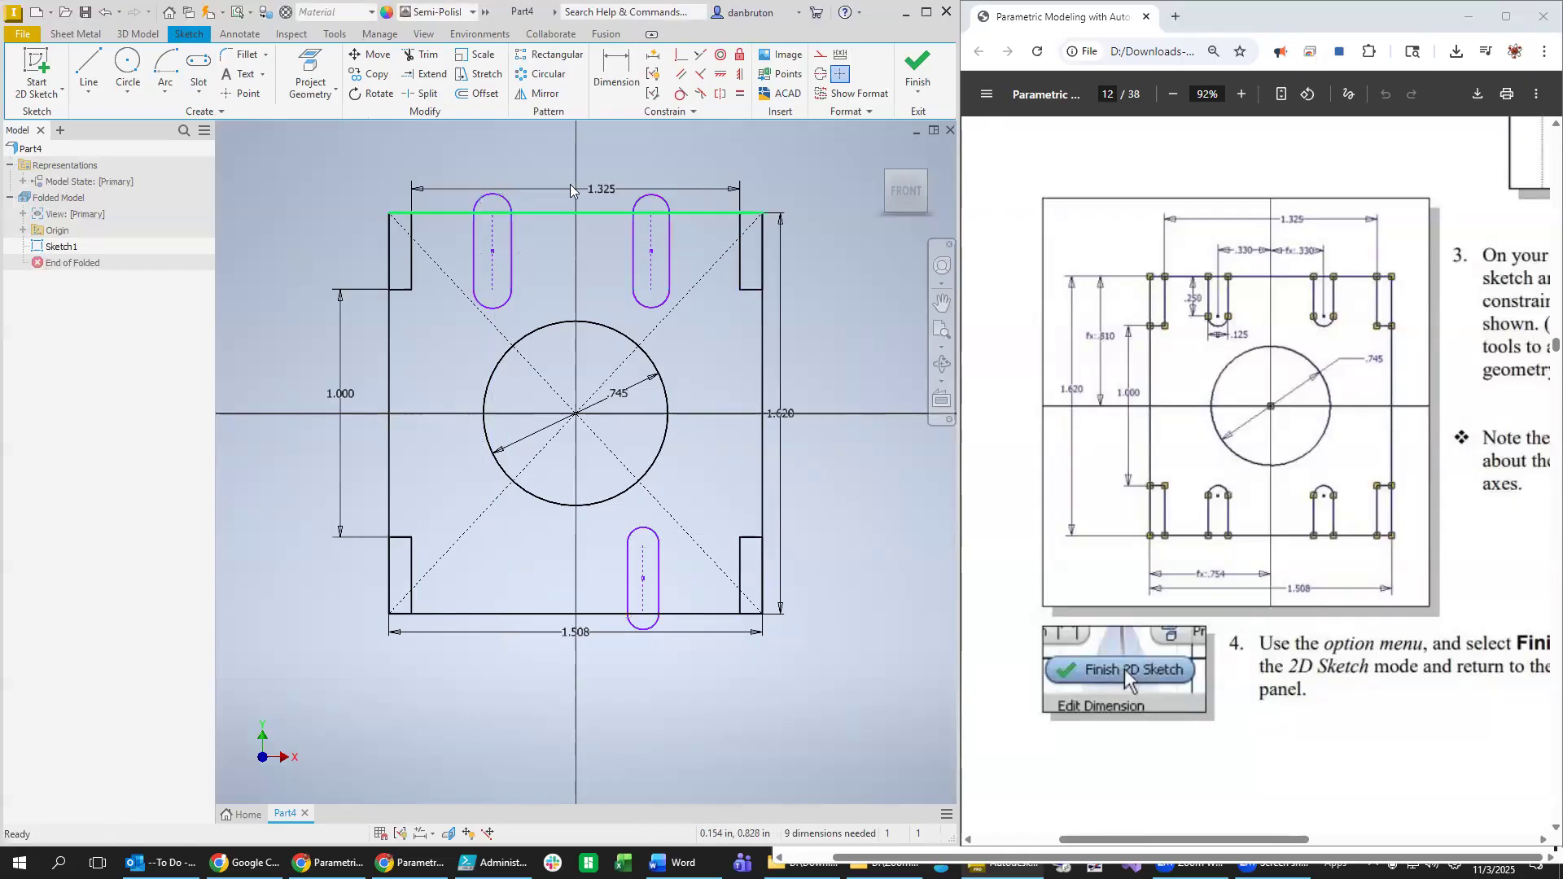
left_click(193, 84)
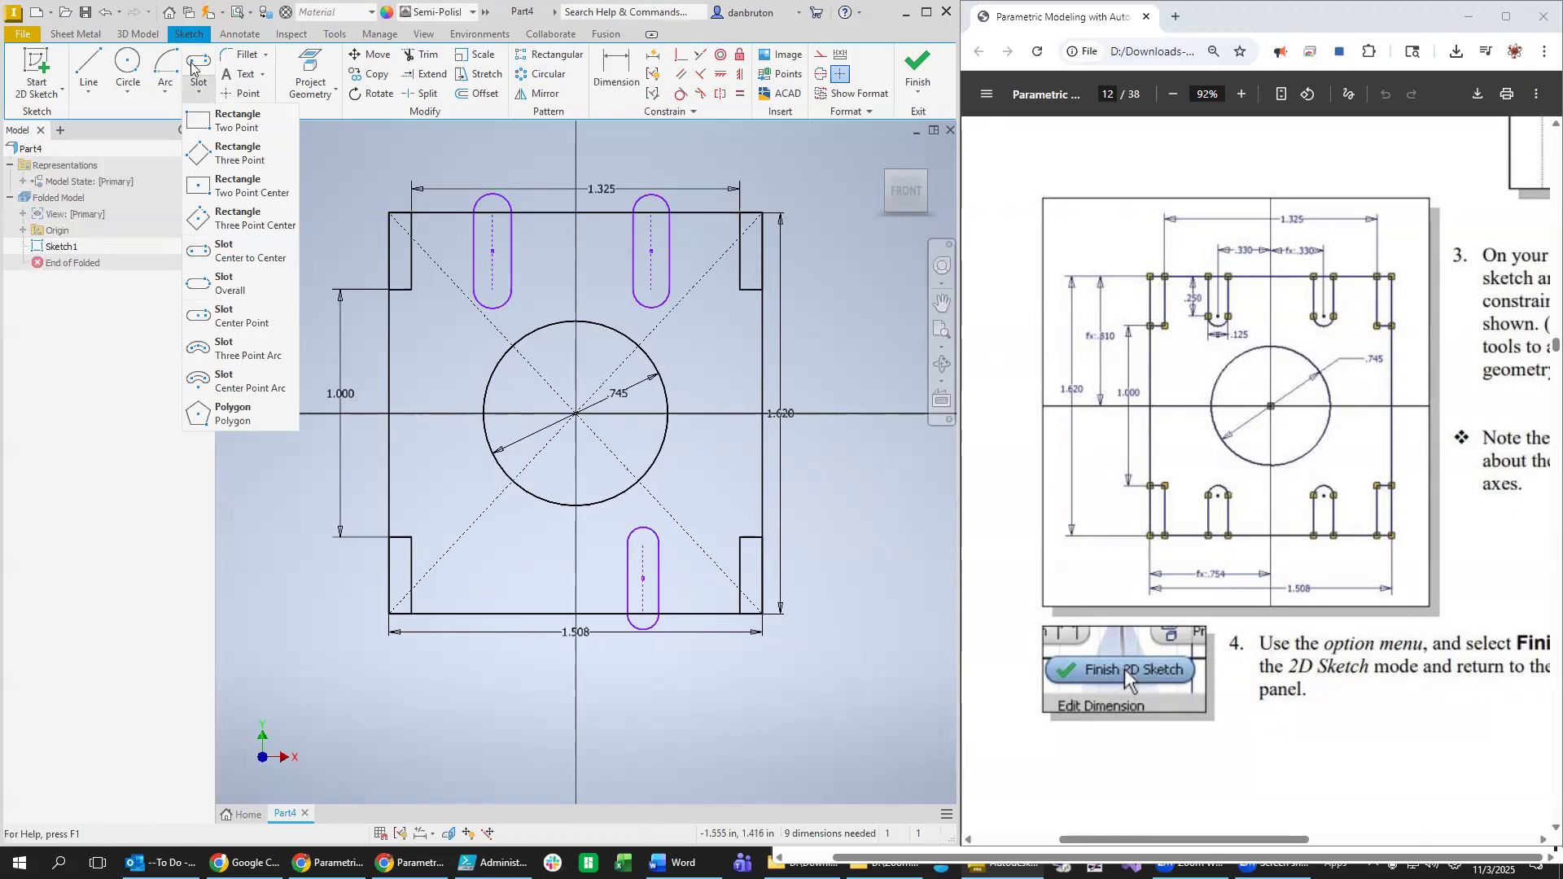
left_click(192, 69)
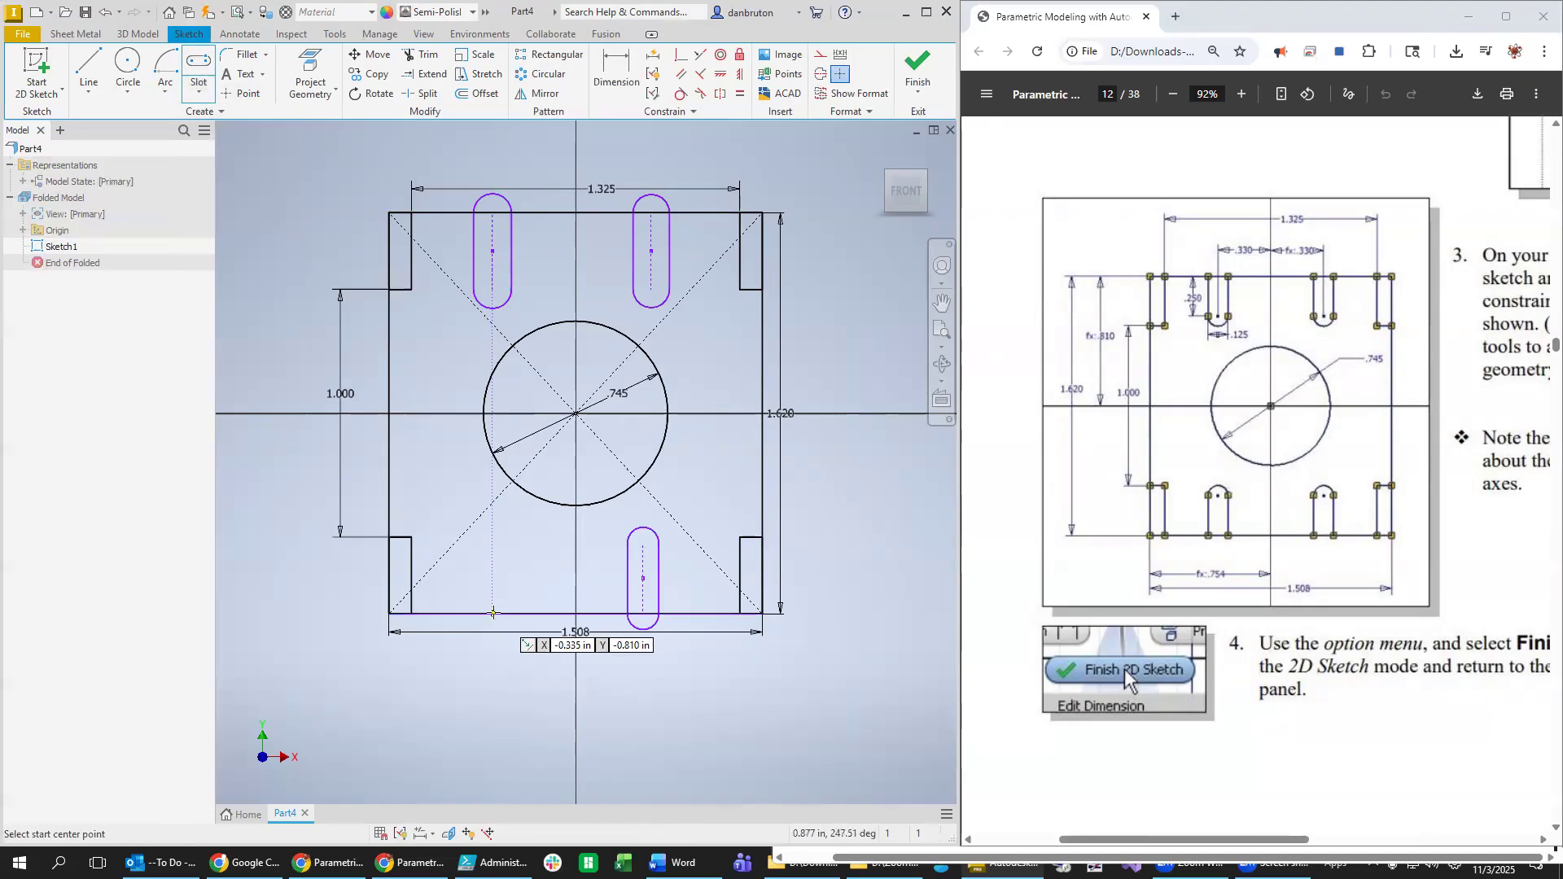
left_click(472, 613)
left_click(473, 532)
left_click(497, 594)
key("Escape")
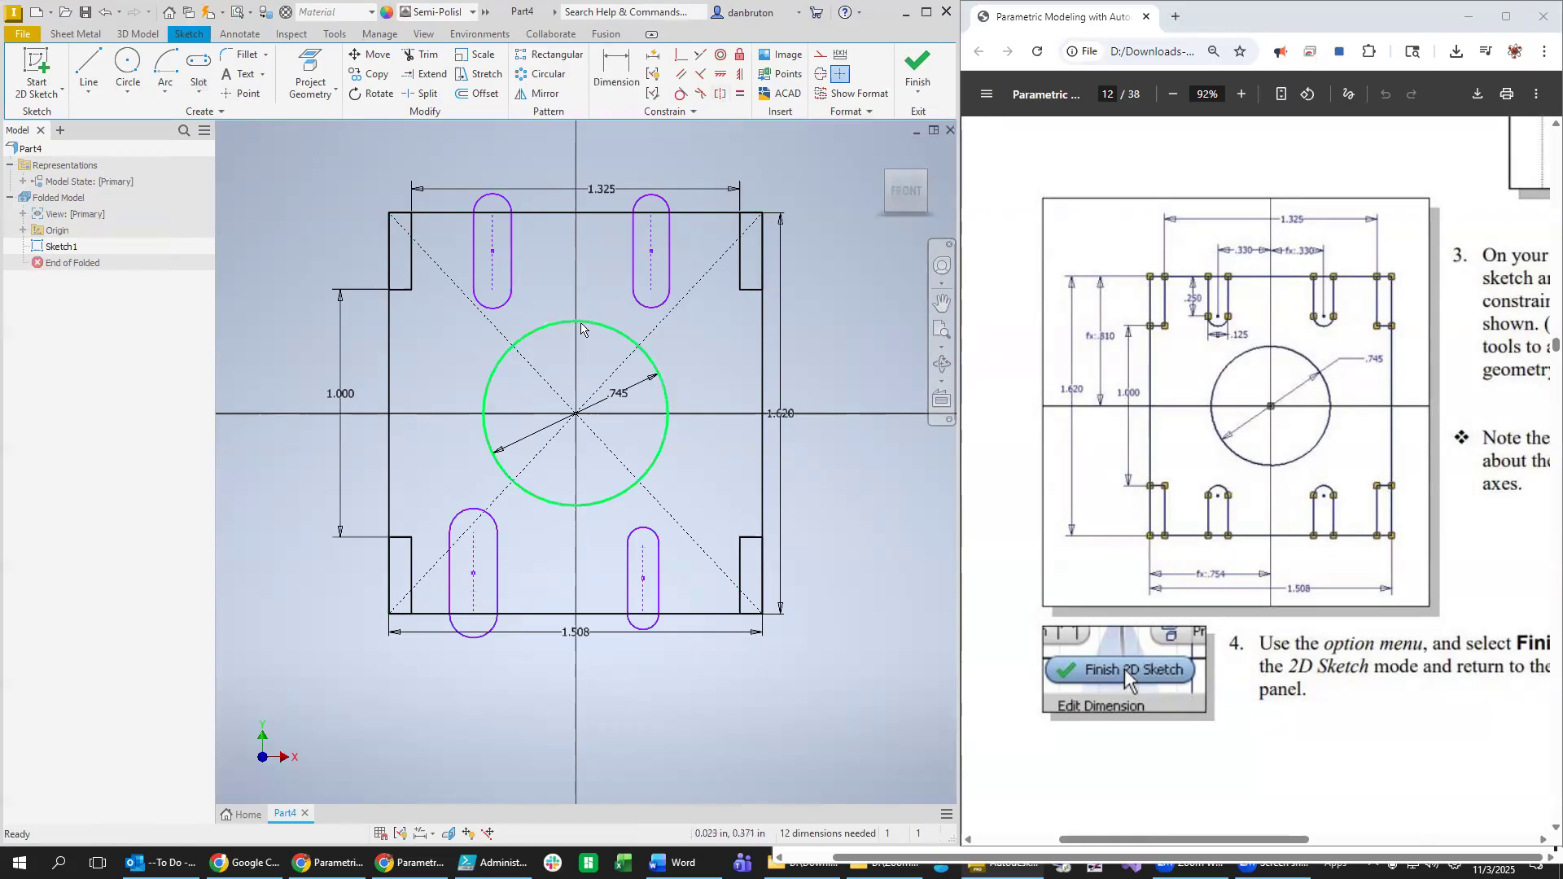
Dimension the horizontal distance from the origin to the midpoint of the upper-right slot as 0.330 in.
left_click(640, 93)
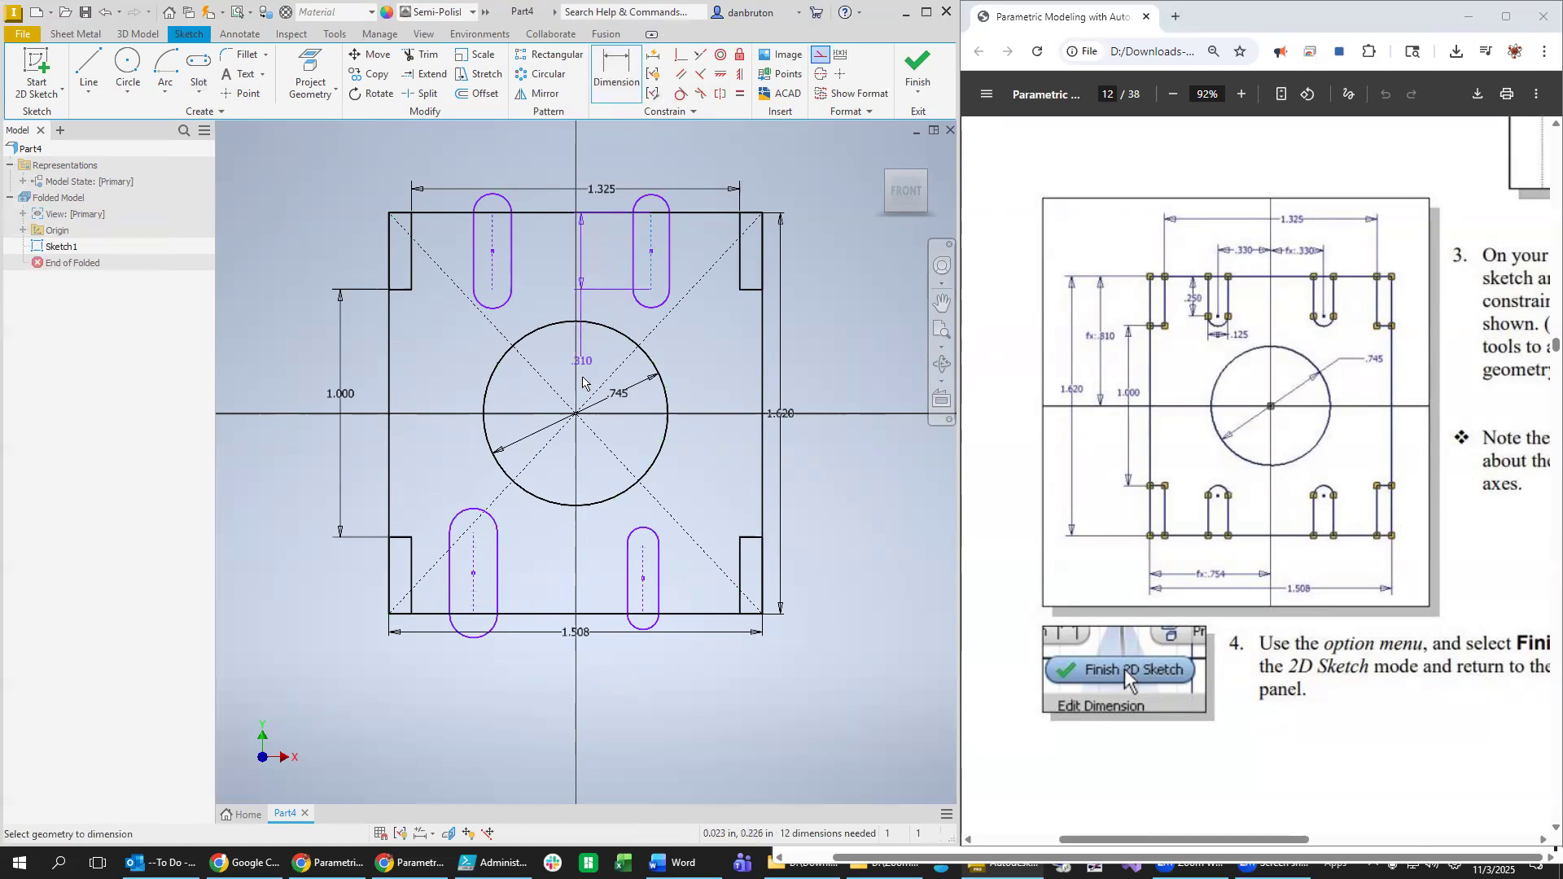
left_click(577, 413)
left_click(650, 252)
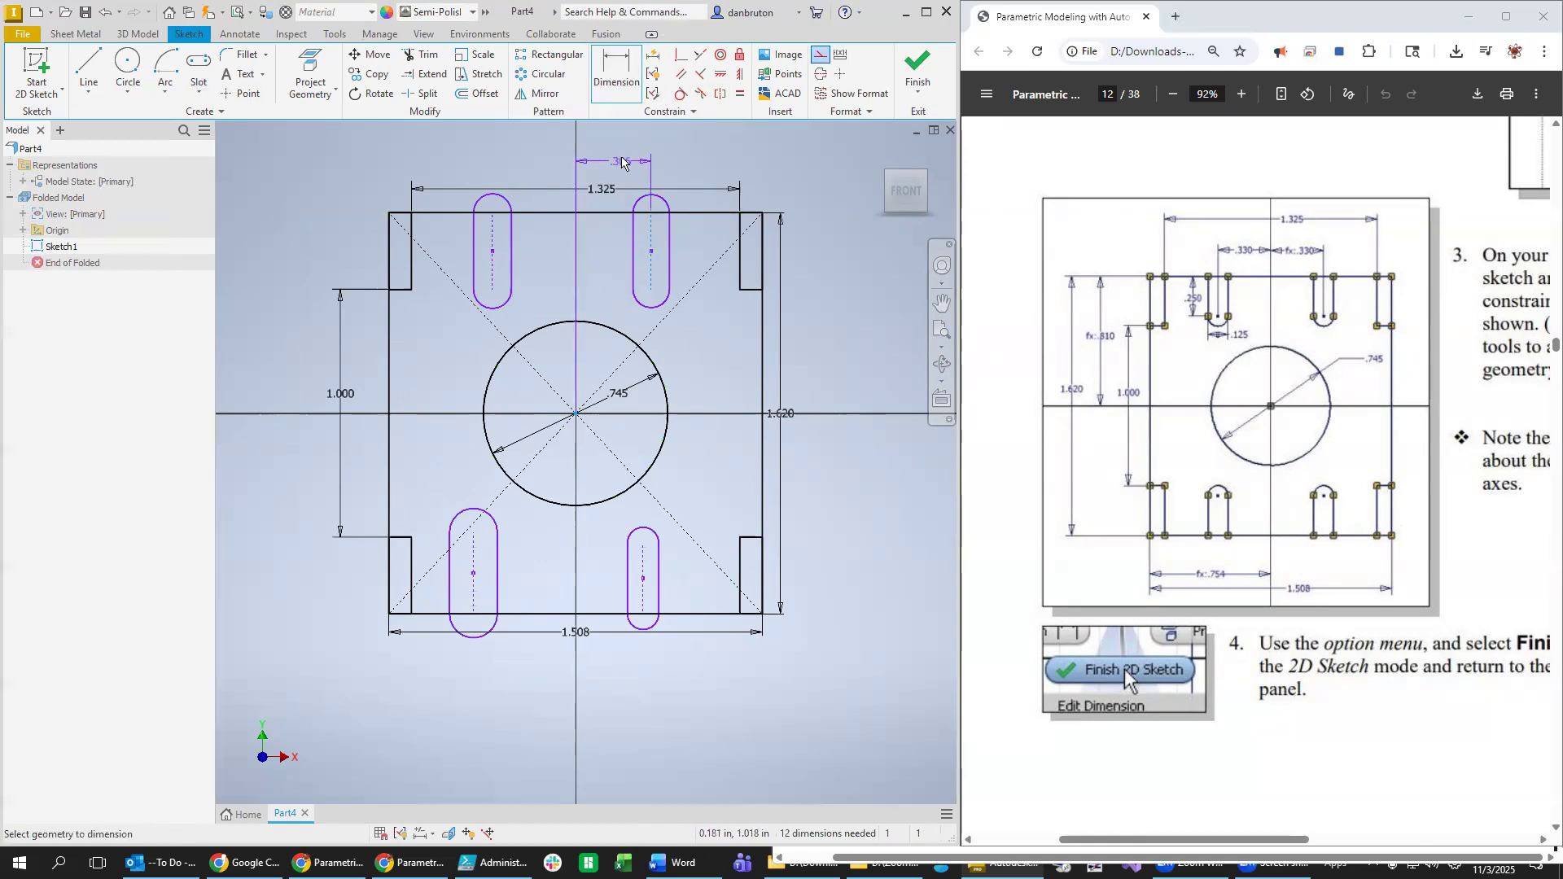
left_click(614, 160)
type("0")
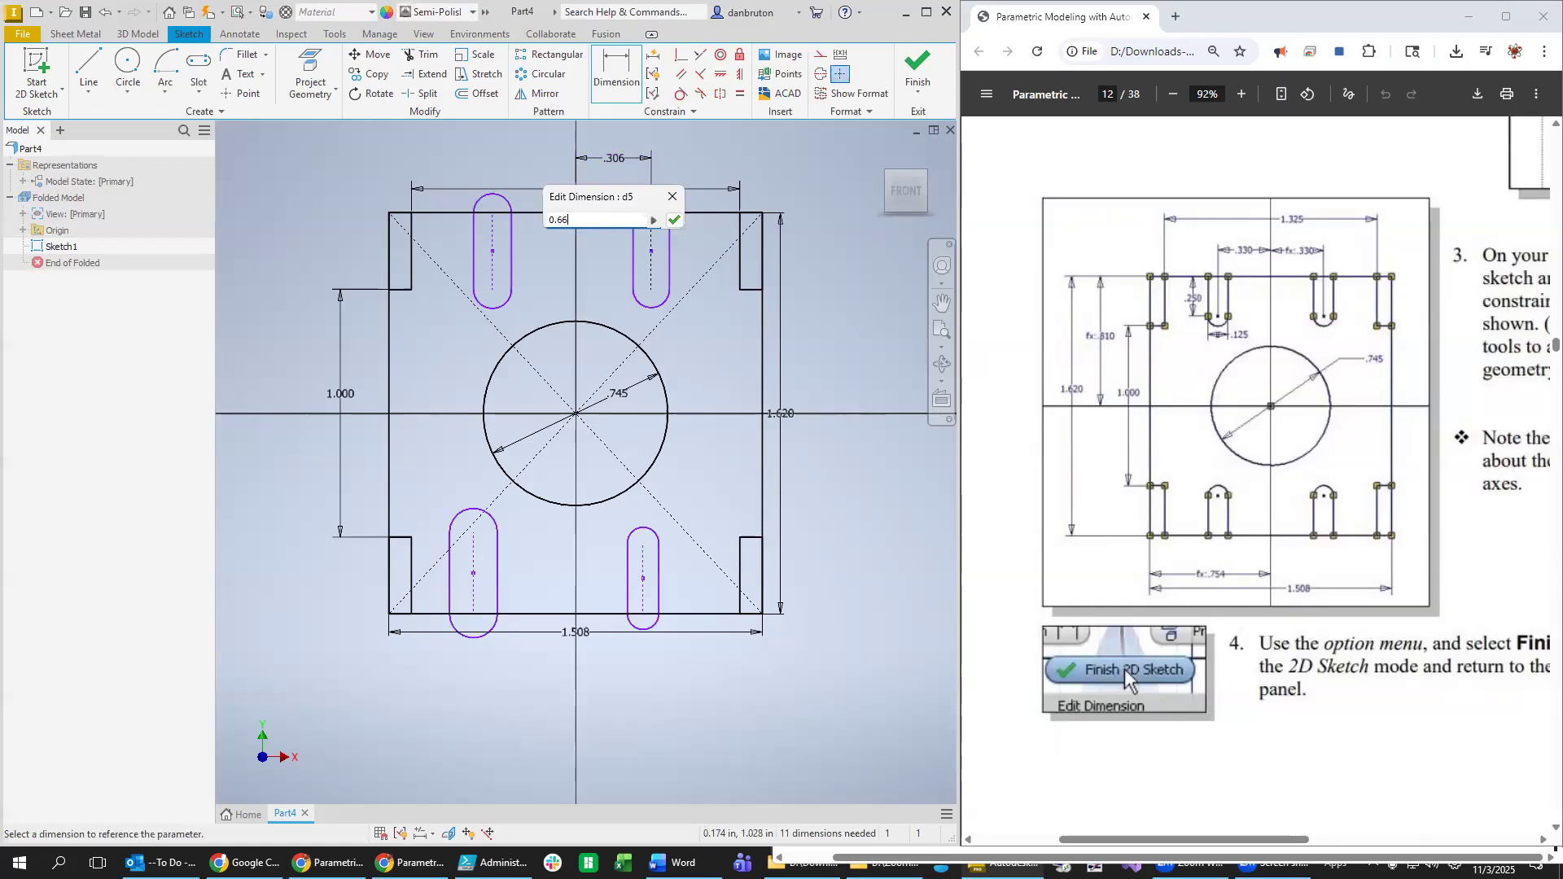
key("BackSpace")
key("Return")
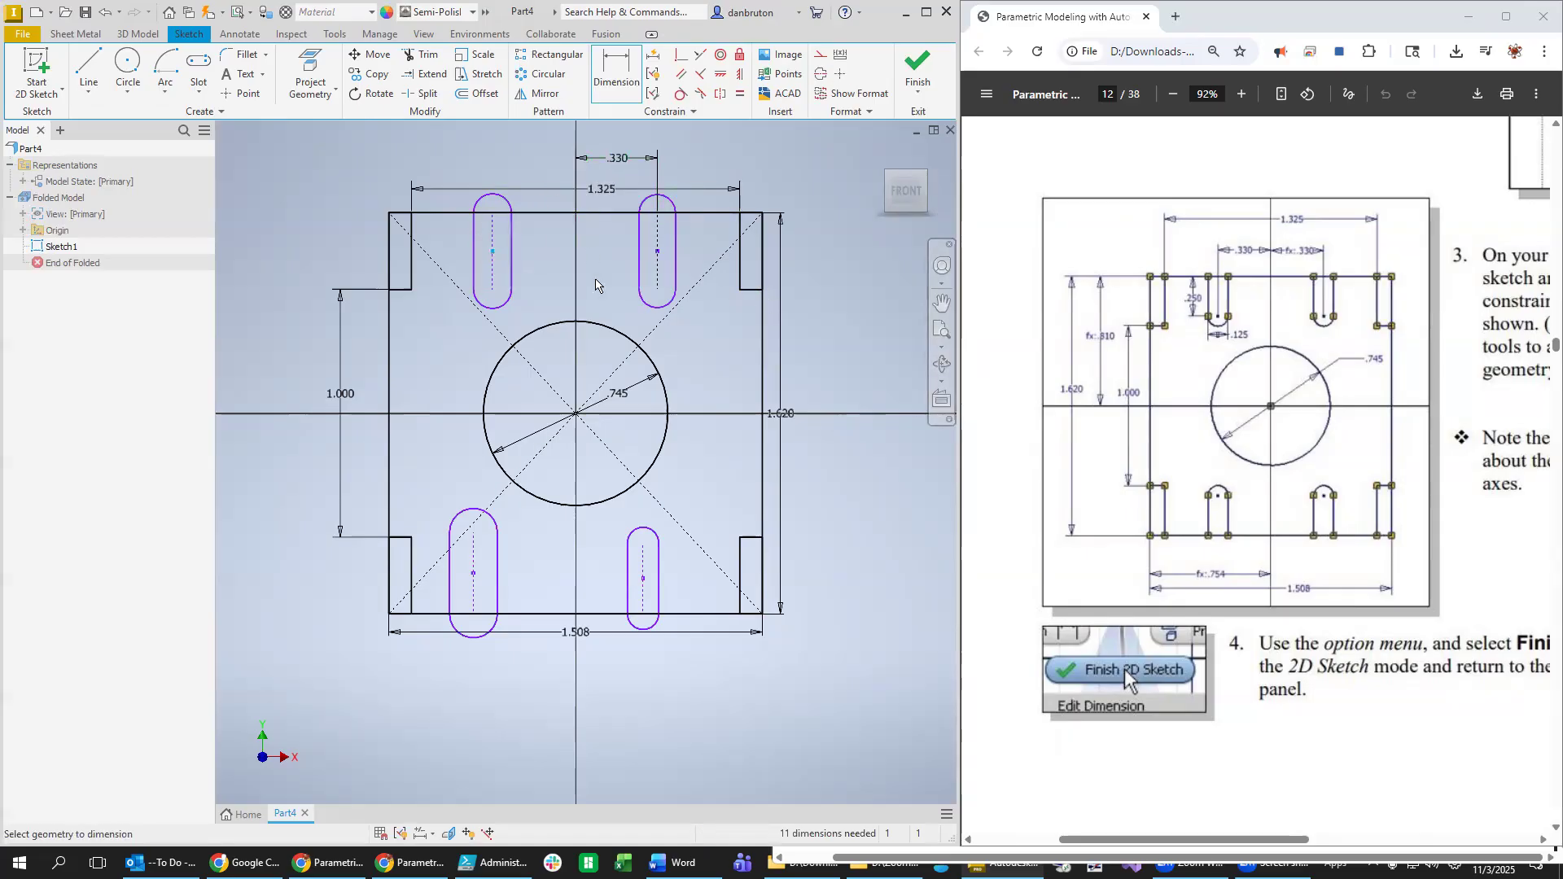
Dimension the horizontal distance from the origin to the midpoint of the upper-left slot as 0.330 in.
left_click(577, 415)
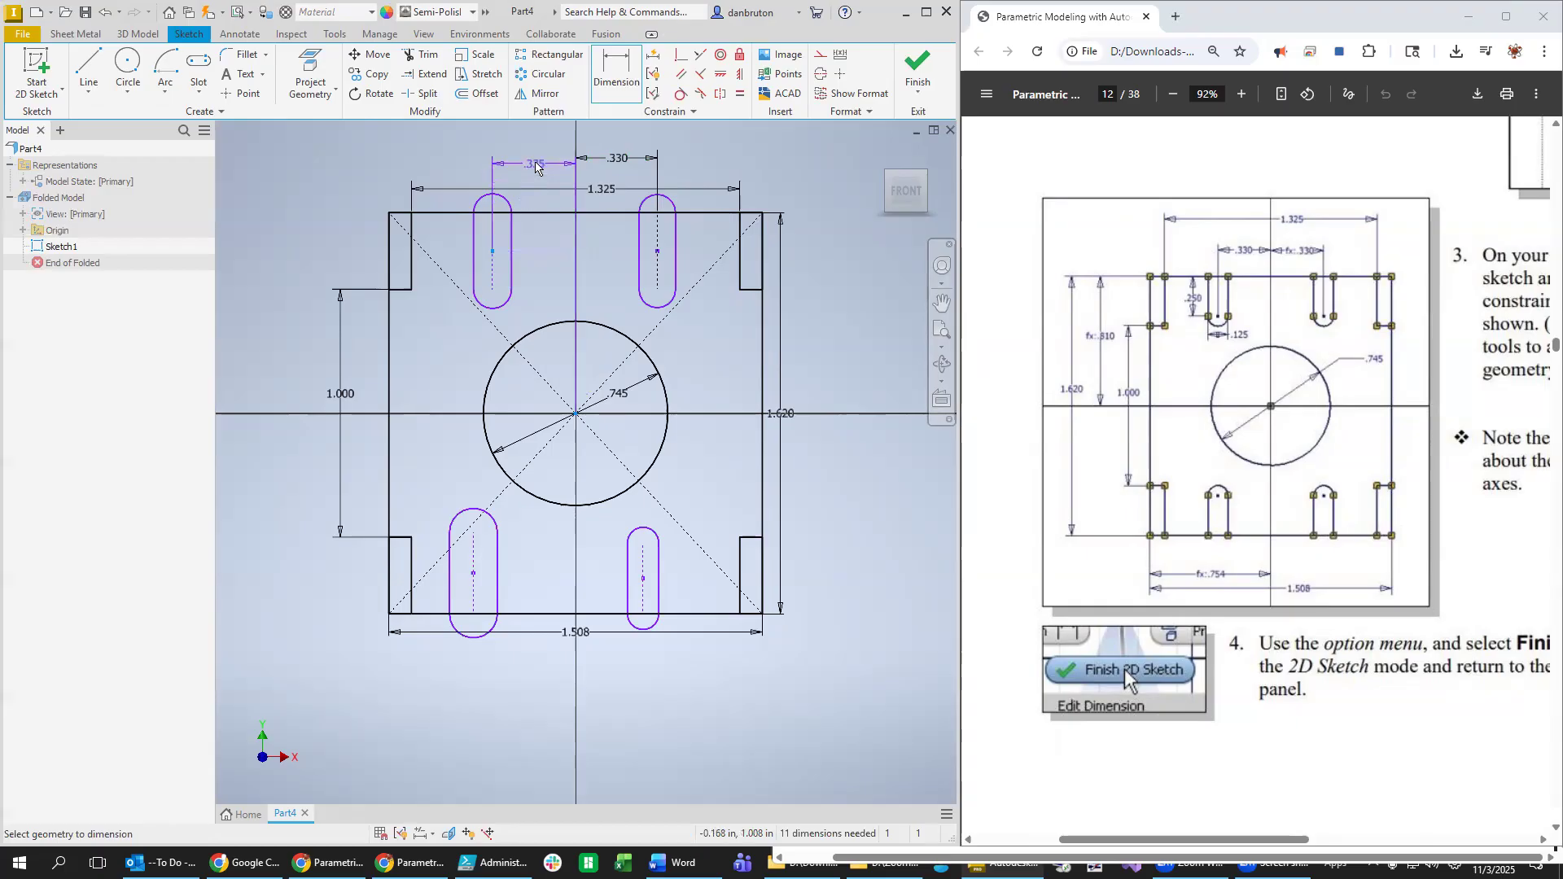
left_click(541, 167)
type("0.330")
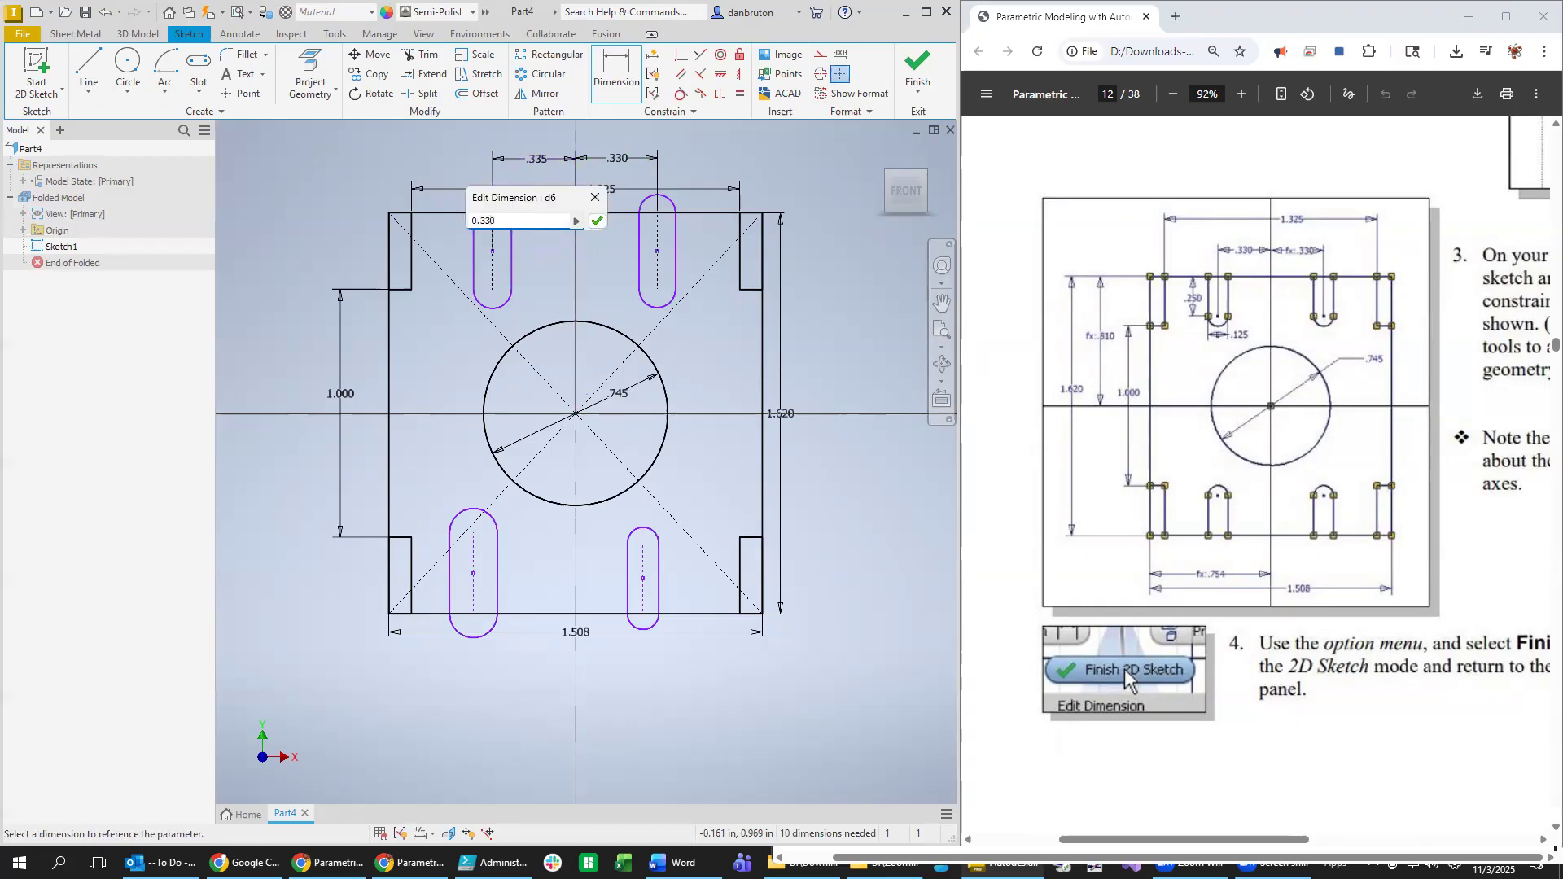
key("Return")
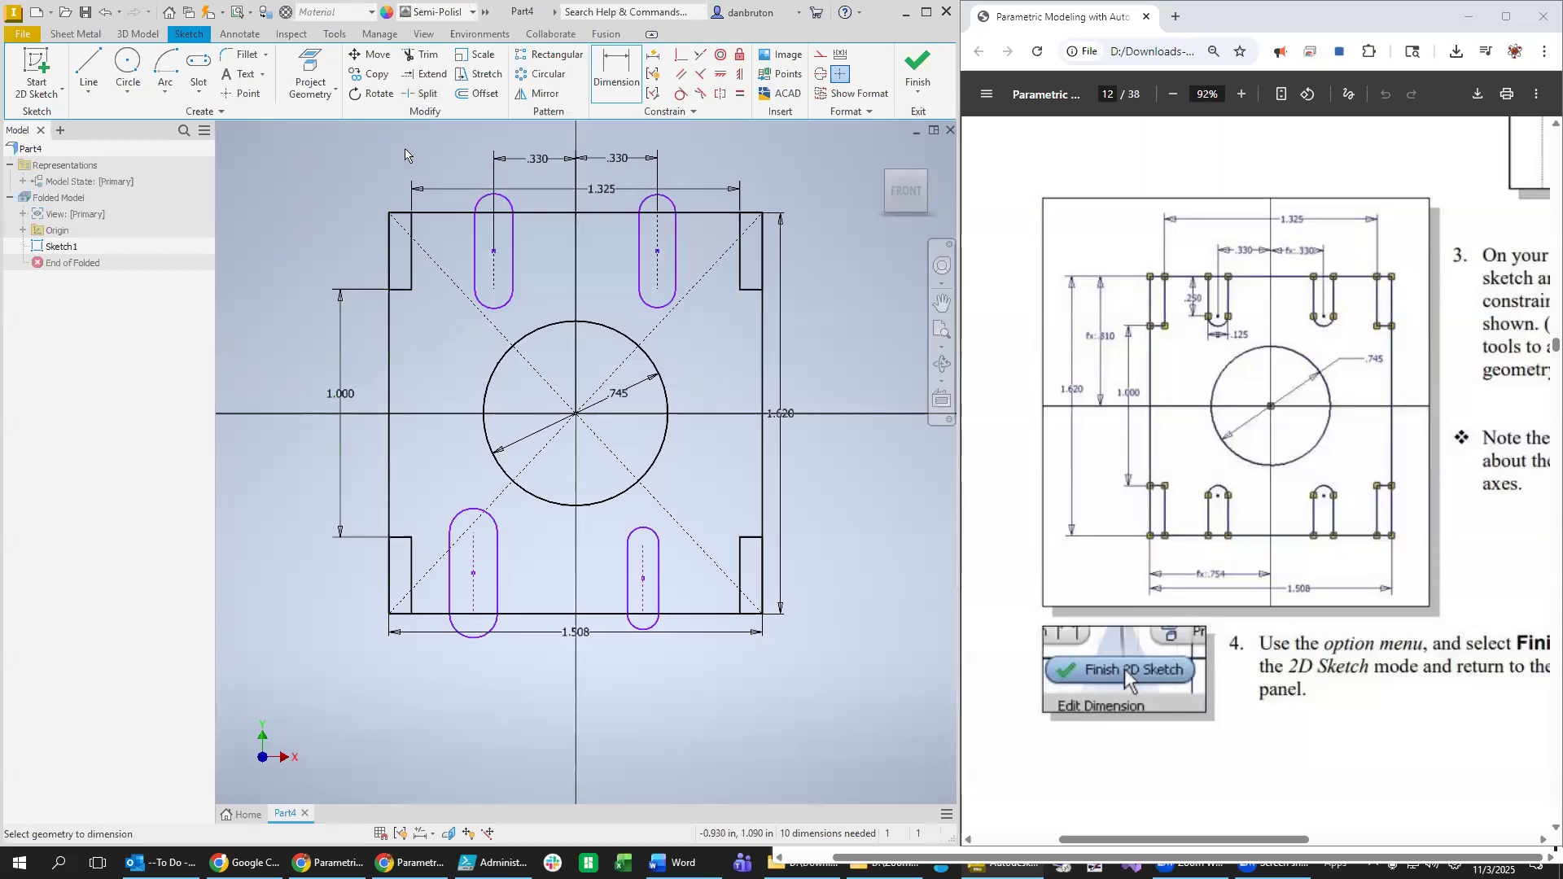
Dimension the vertical distance between the upper-left slot's two arc centers as 0.25 in.
left_click(615, 77)
left_click(493, 213)
left_click(493, 251)
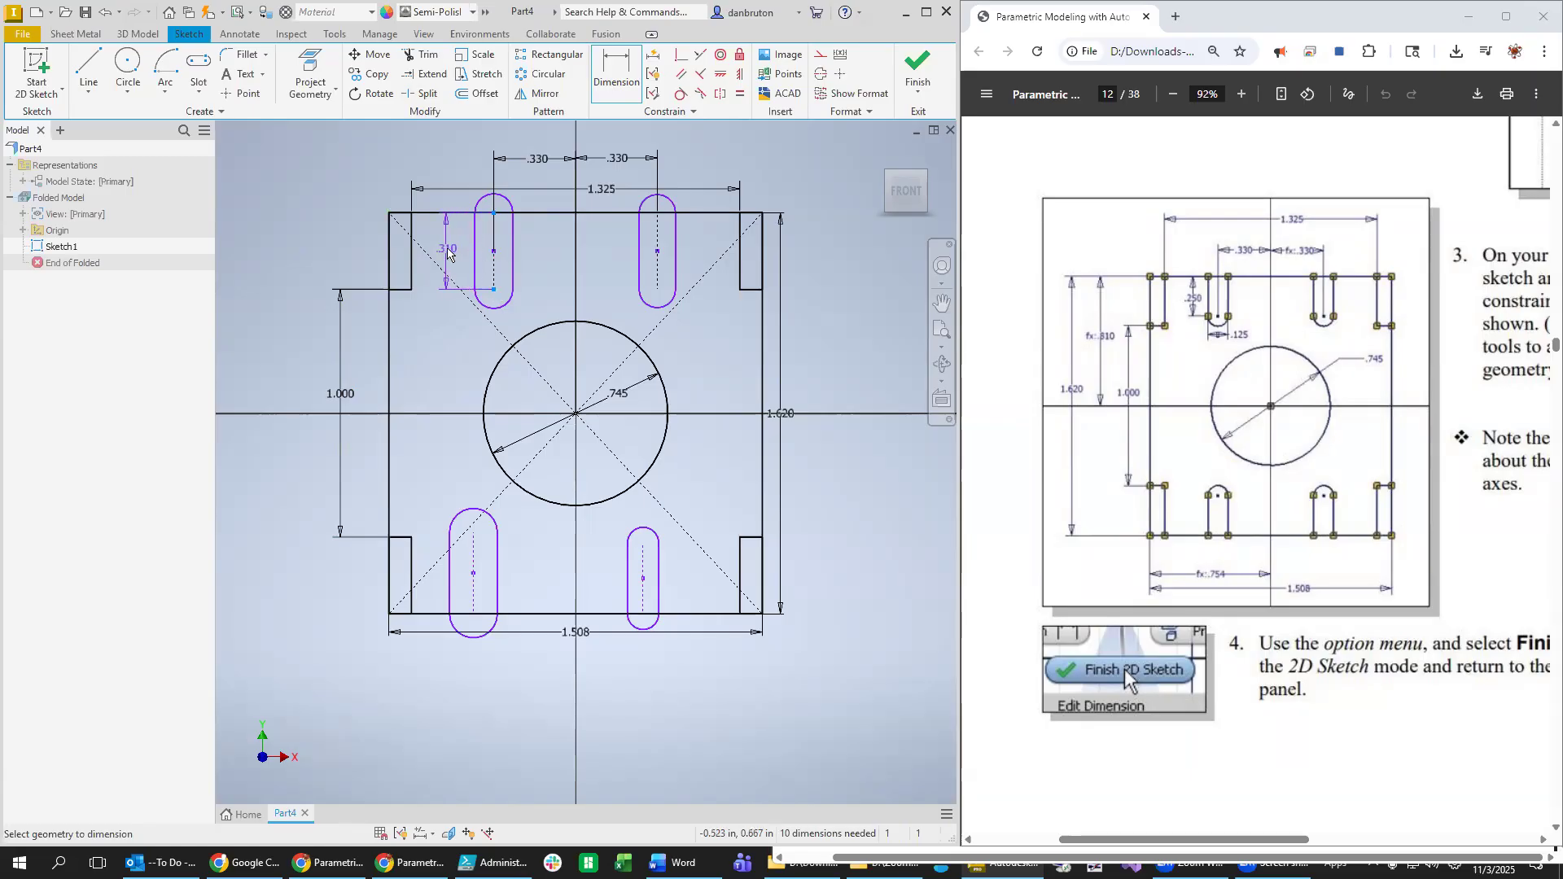
left_click(447, 255)
type("0.25")
key("Return")
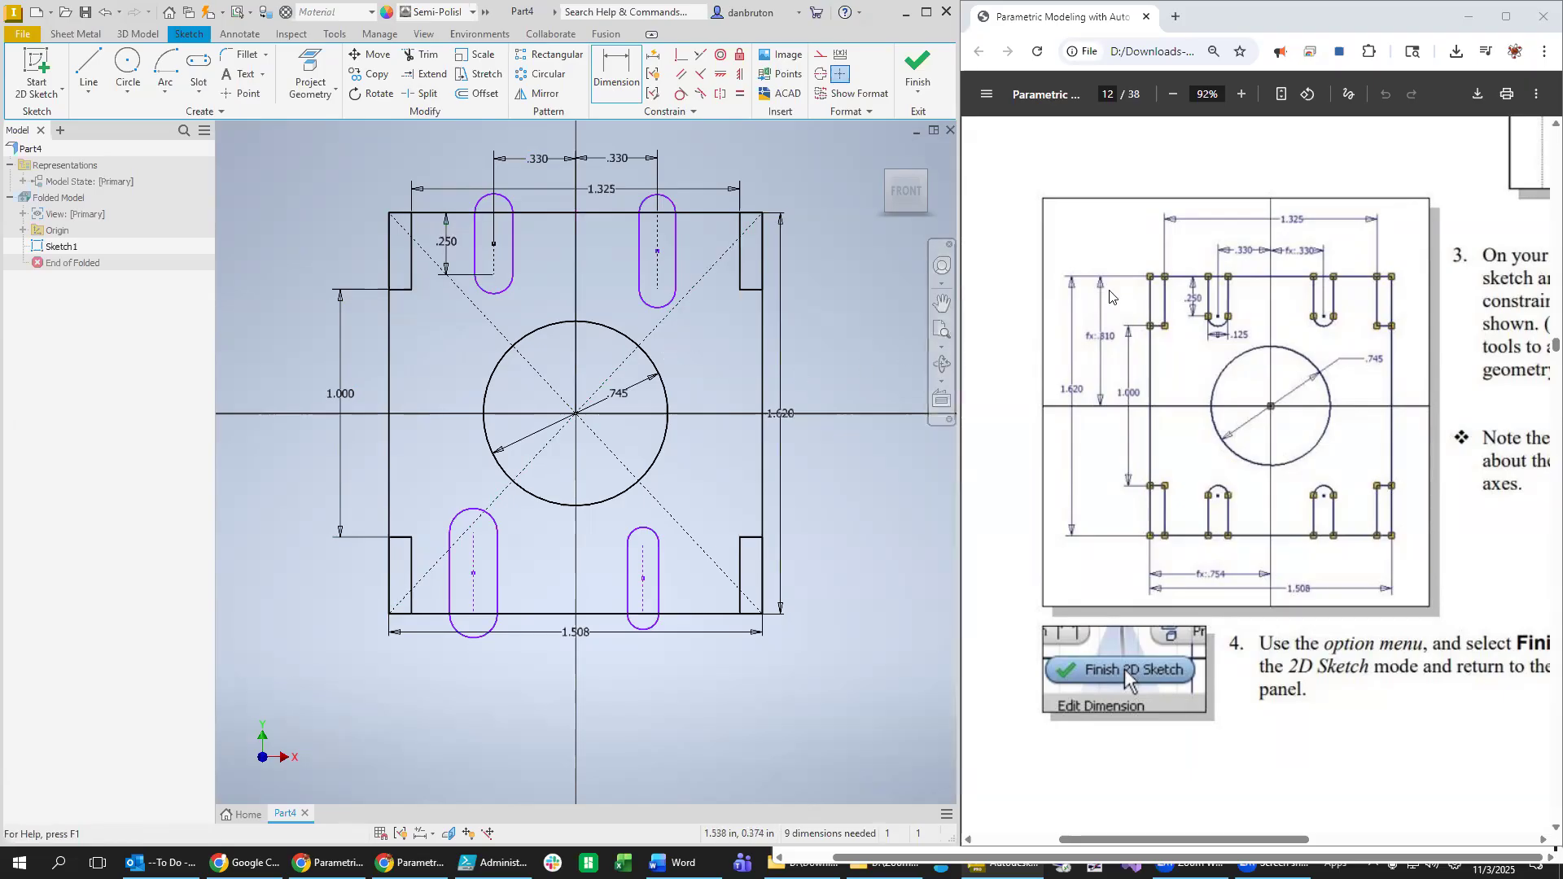
Dimension the width between the upper-left slot's vertical sides as 0.125 in.
left_click(475, 245)
left_click(513, 262)
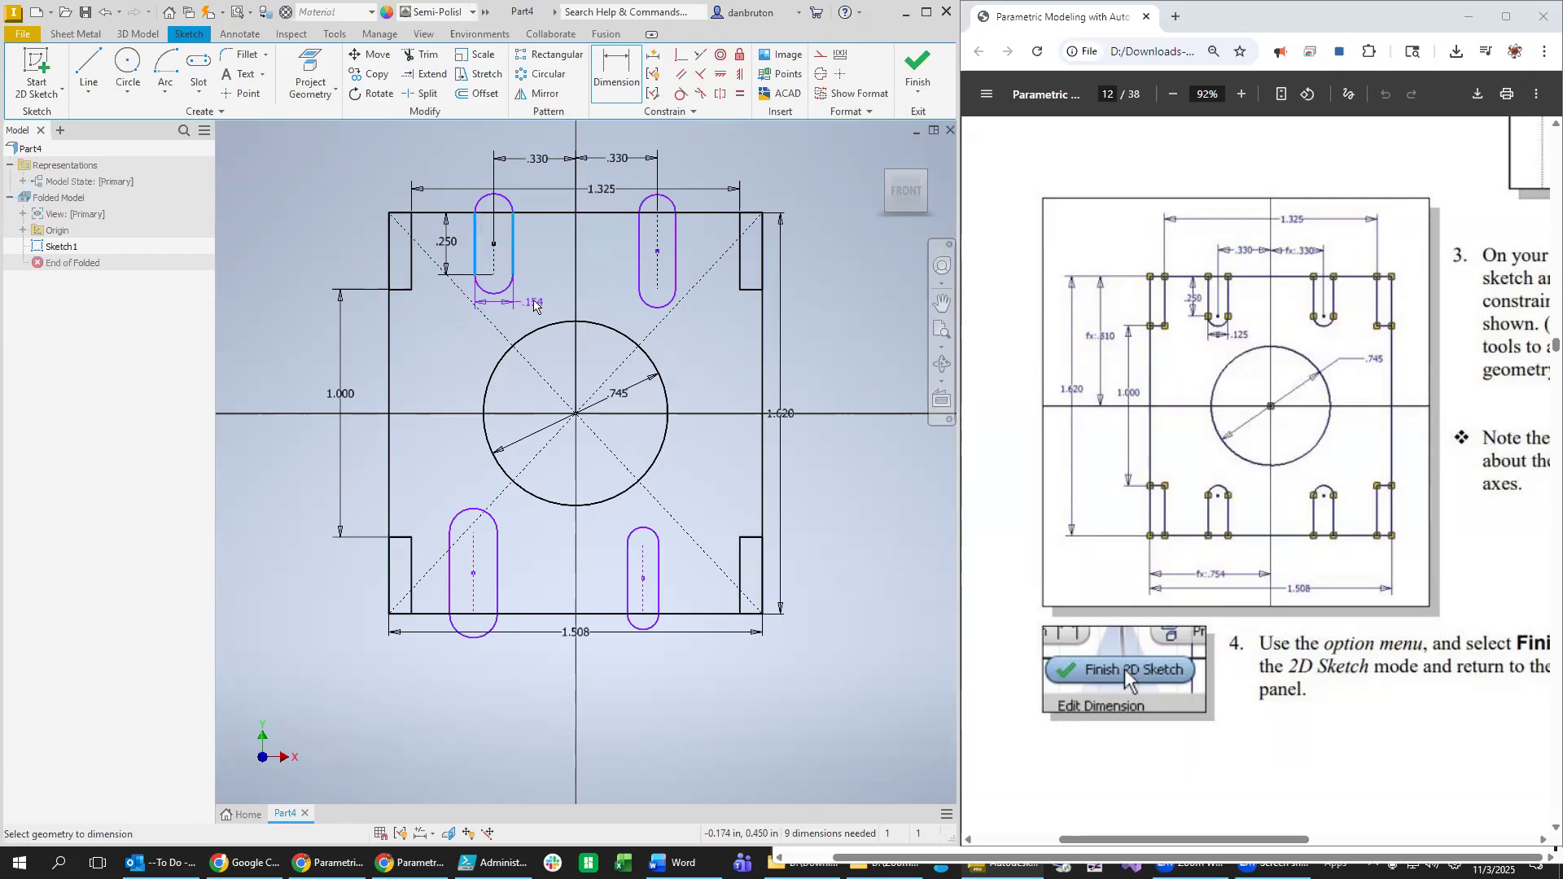
left_click(534, 303)
type(".125")
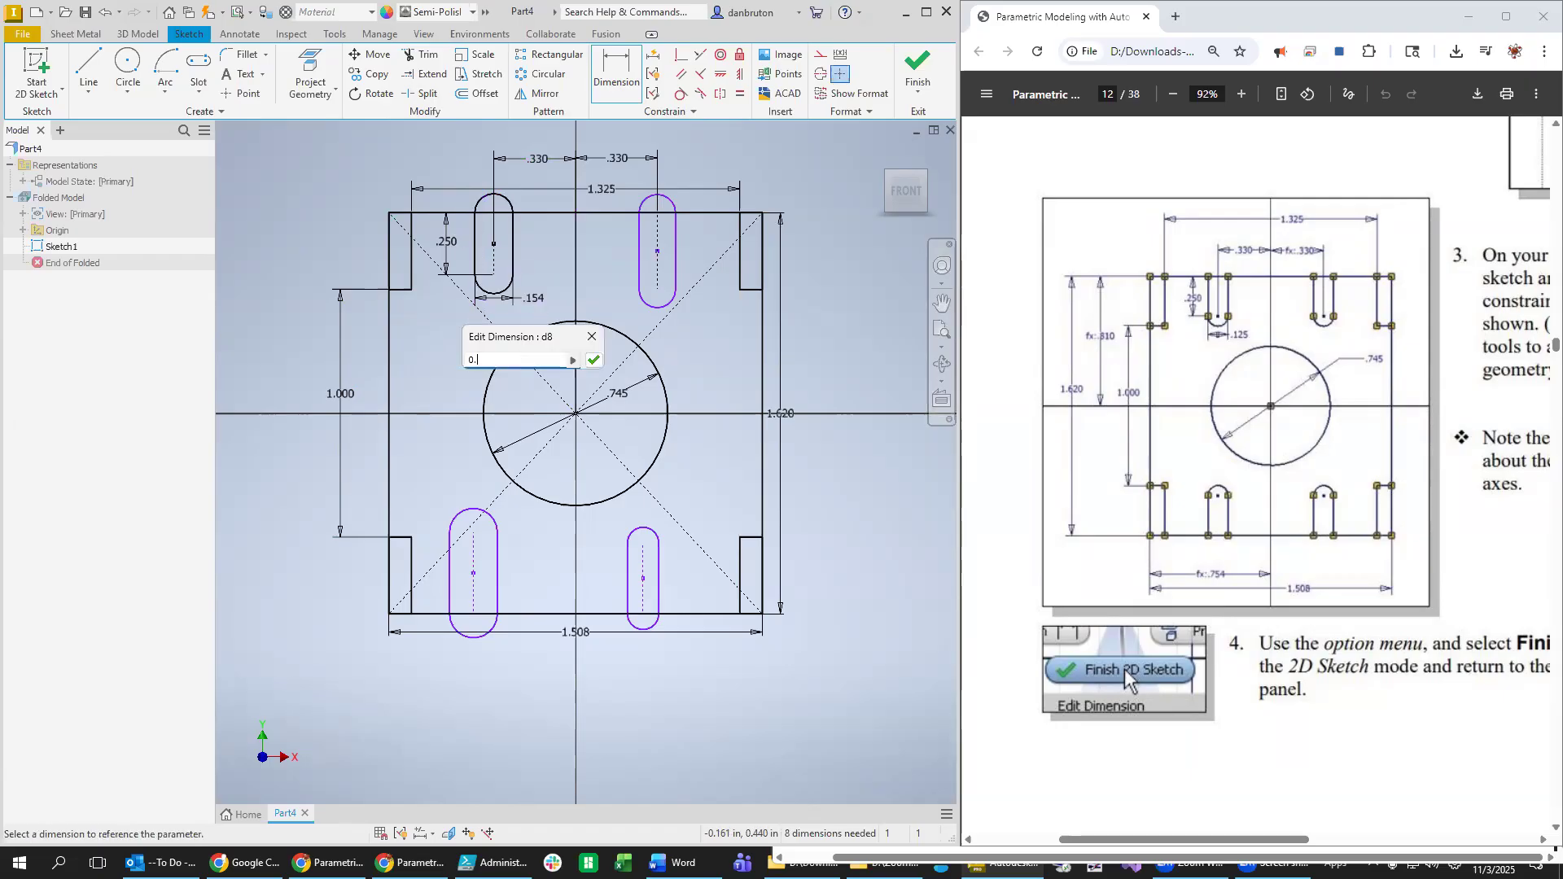
key("Return")
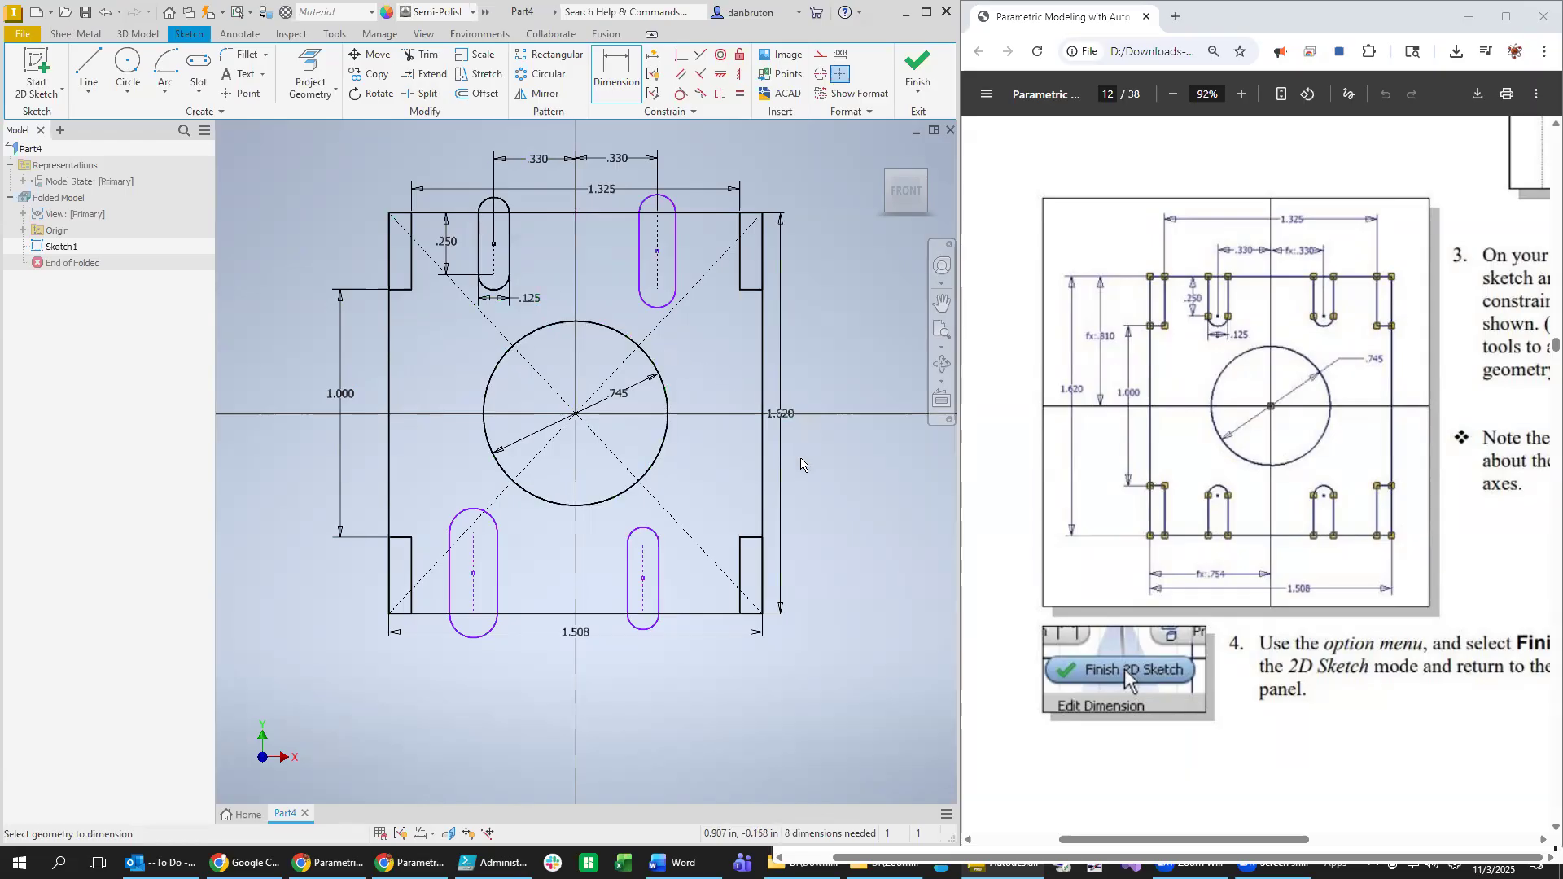
Apply Equal constraints between the upper-left slot's lower arc and the inner arcs of the other three slots so their widths match.
left_click(740, 93)
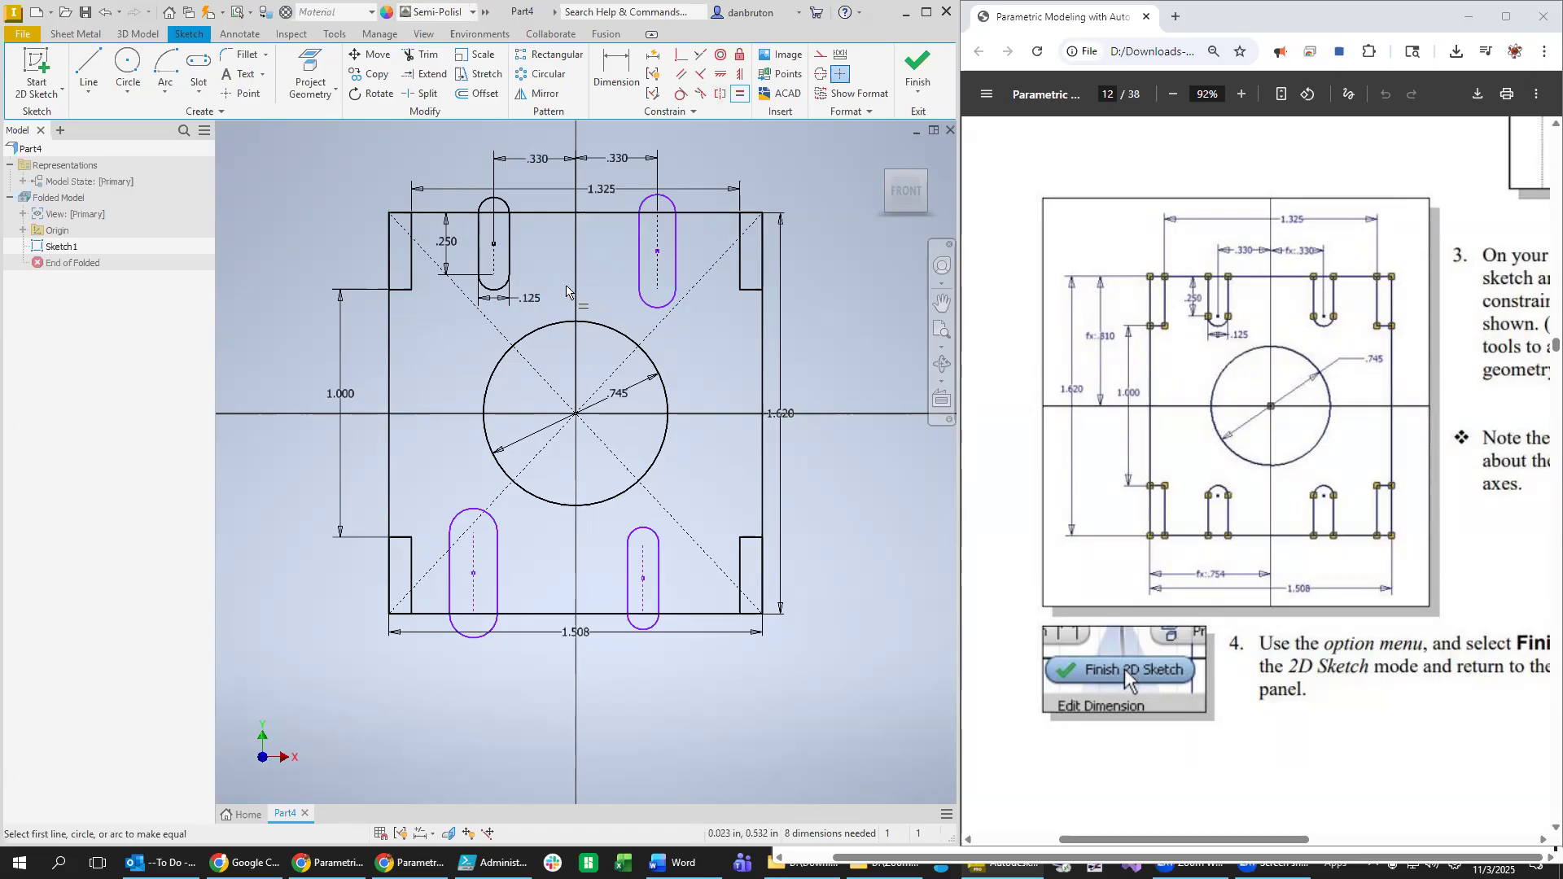
left_click(494, 289)
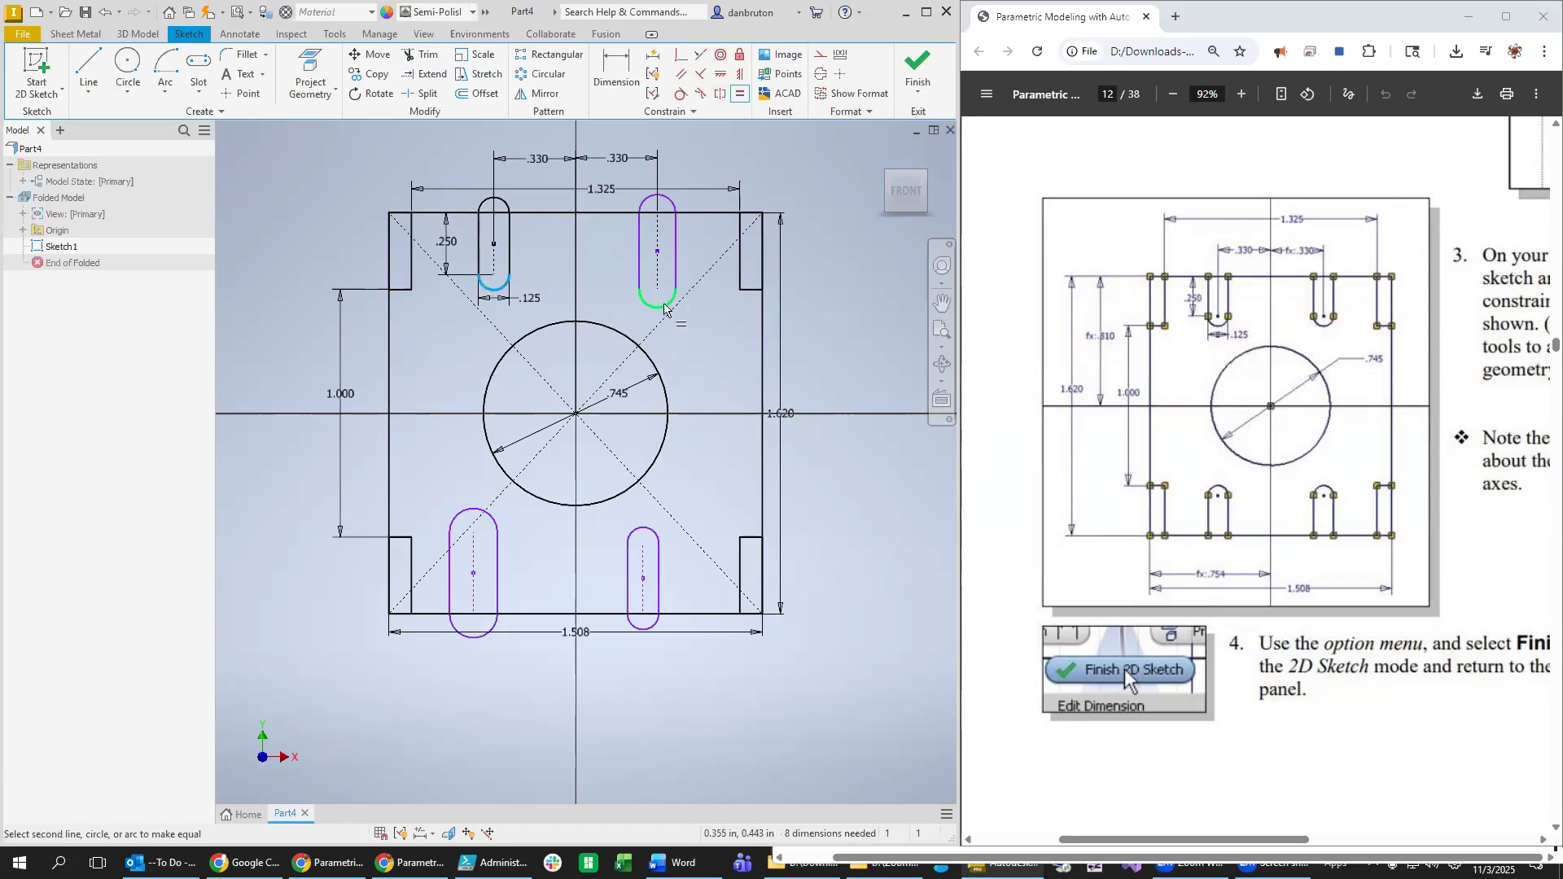
left_click(664, 307)
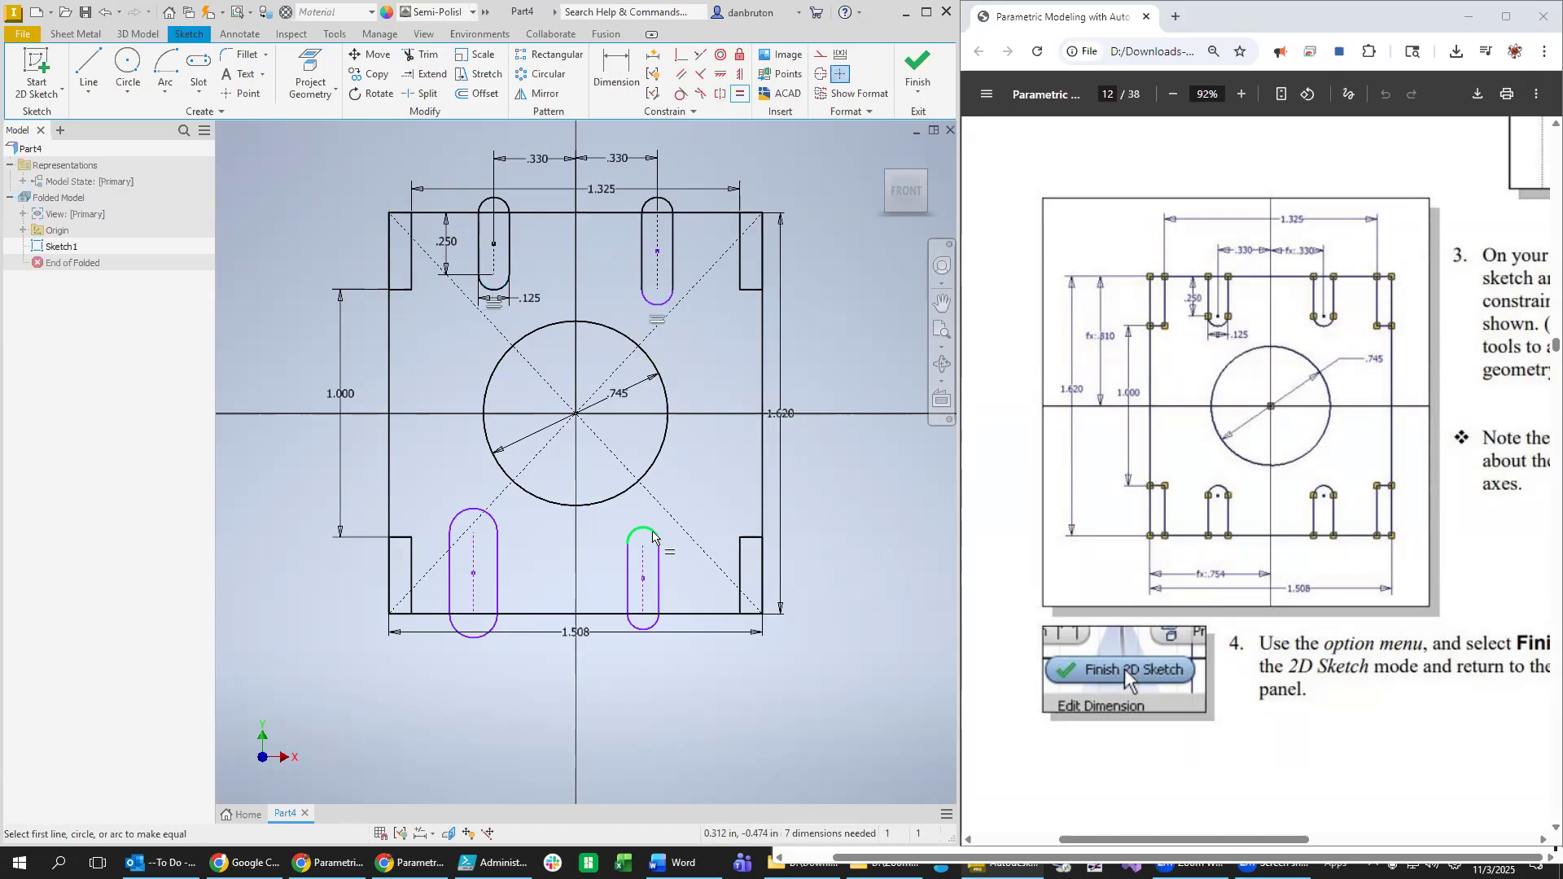
left_click(494, 288)
left_click(647, 533)
left_click(495, 287)
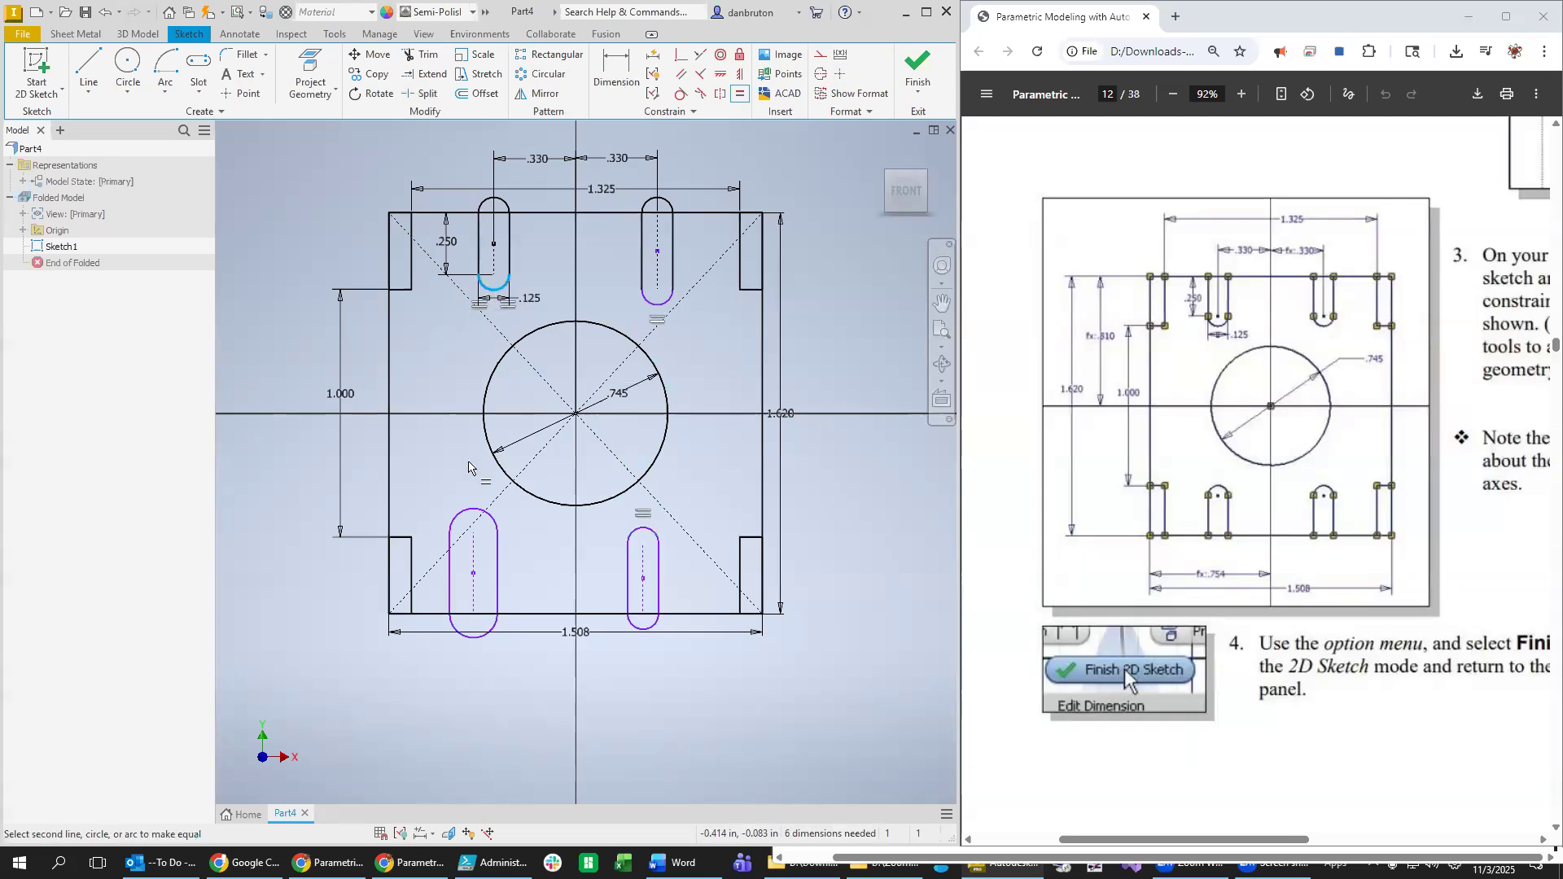
left_click(473, 511)
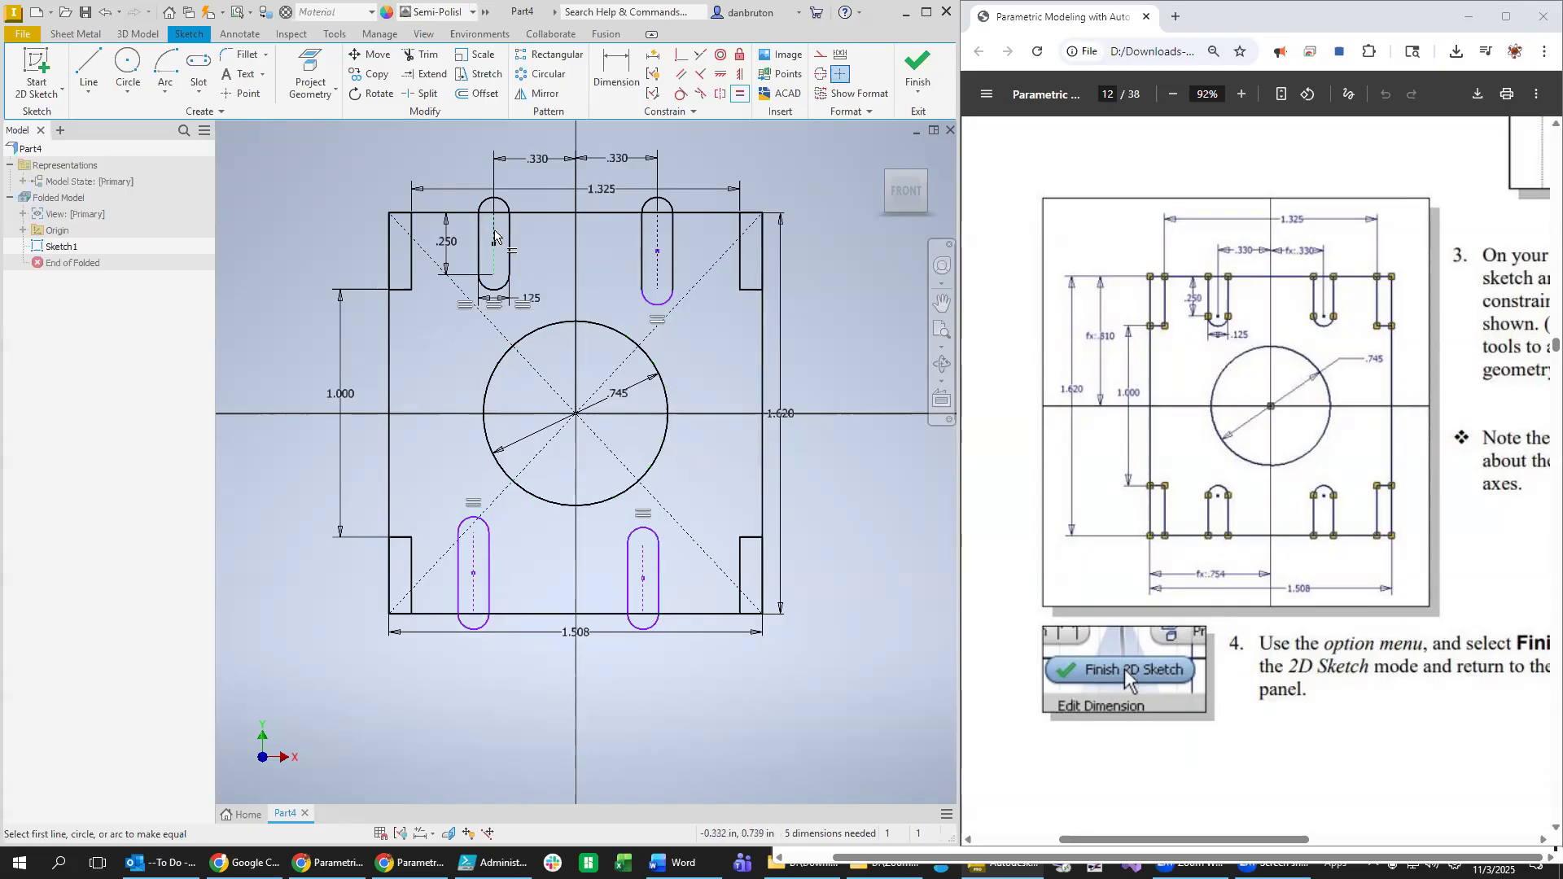
Apply Equal constraints between the upper-left slot's centerline and the centerlines of the other three slots so their lengths match.
left_click(495, 236)
left_click(660, 250)
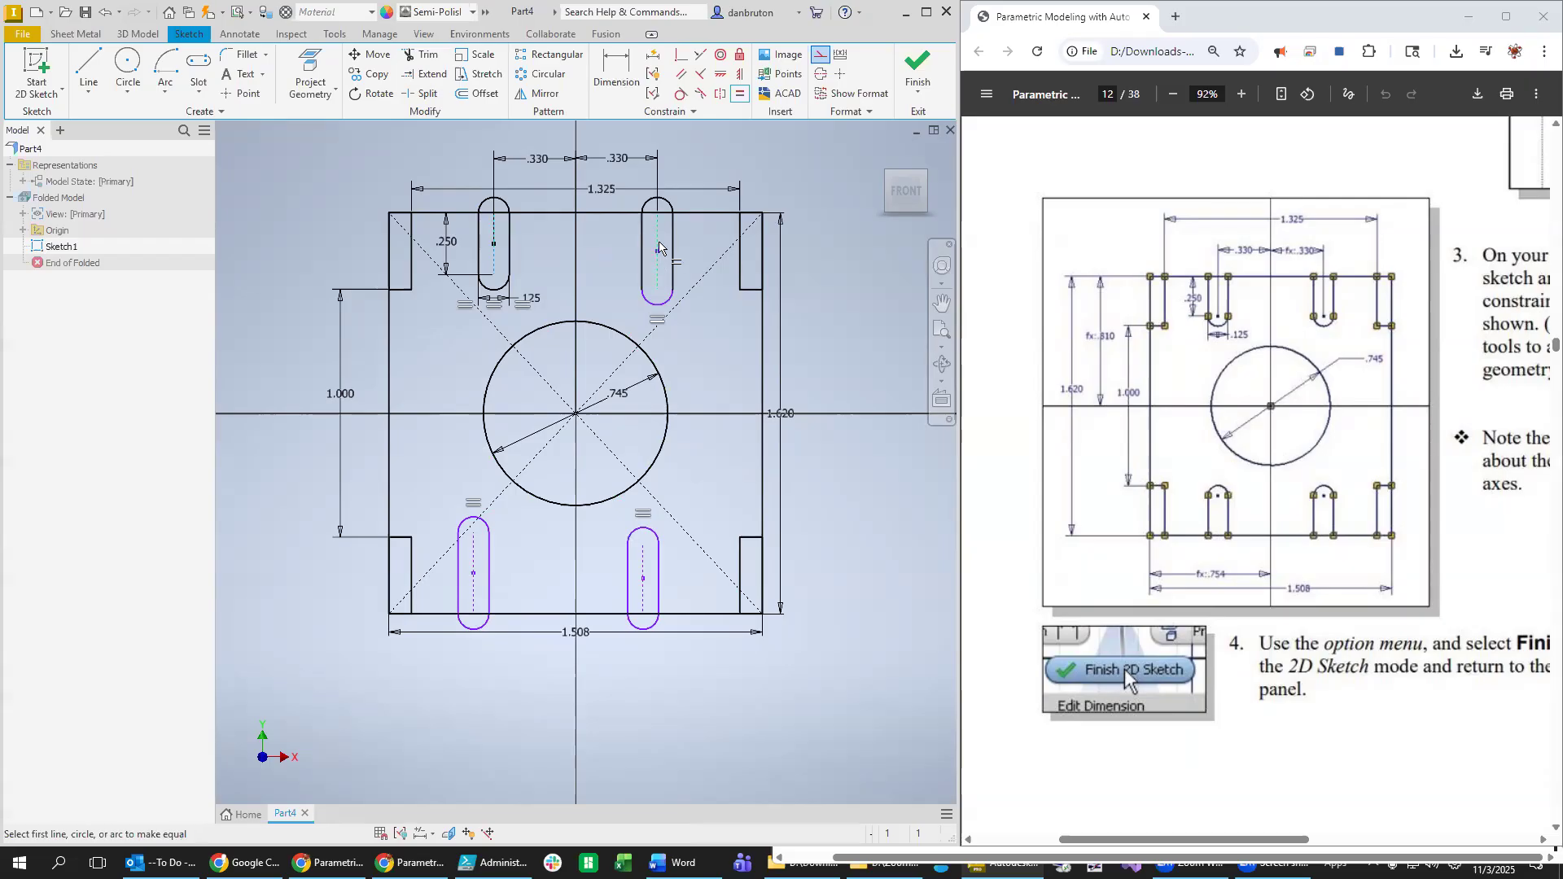
left_click(492, 231)
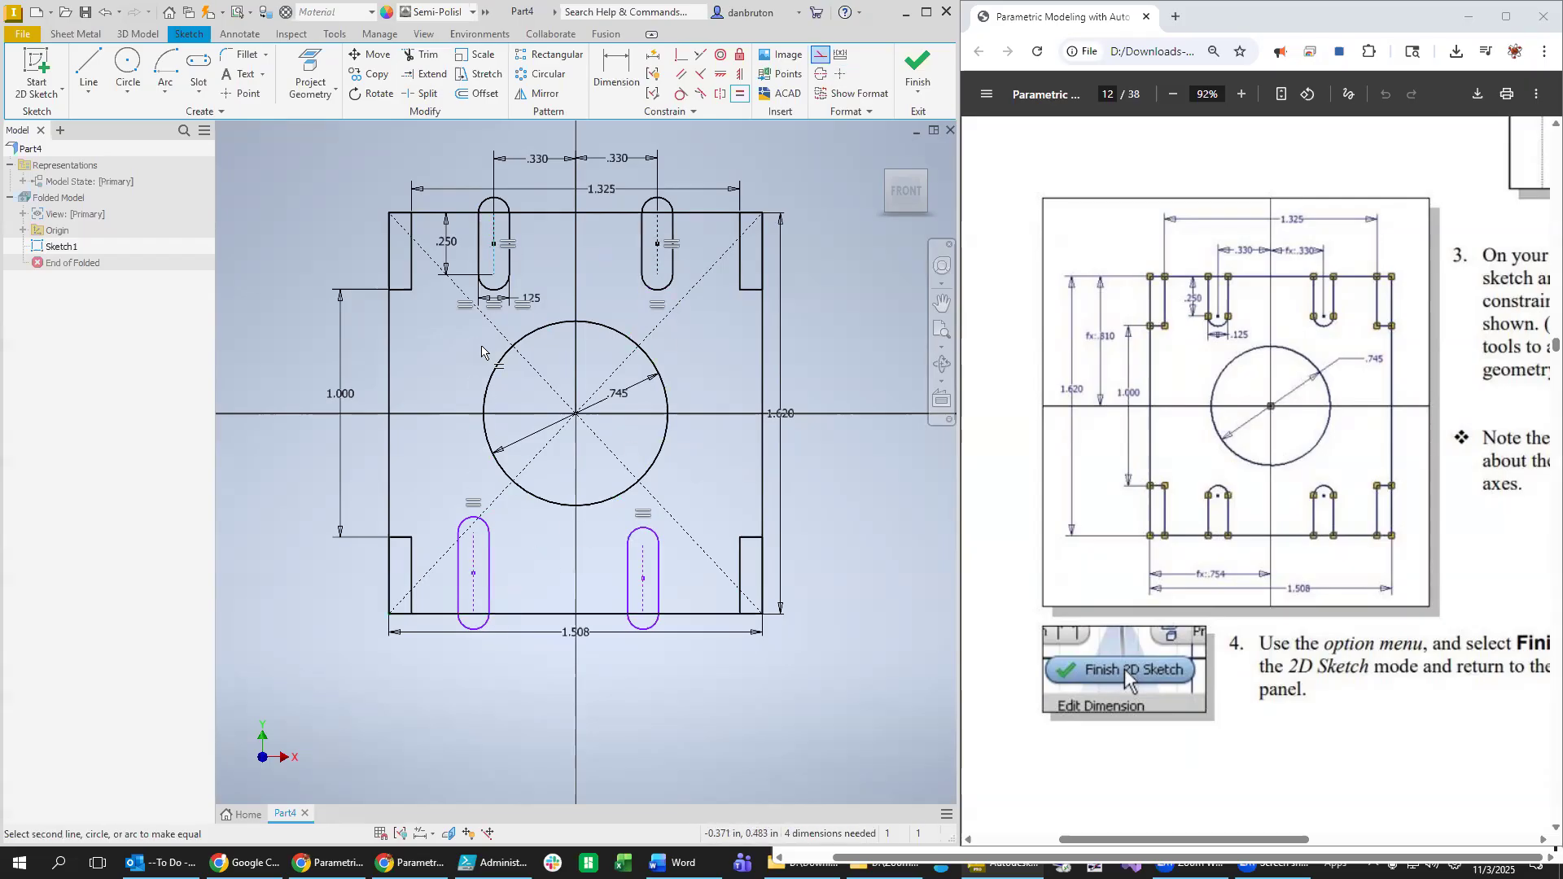
left_click(474, 558)
left_click(493, 254)
left_click(644, 577)
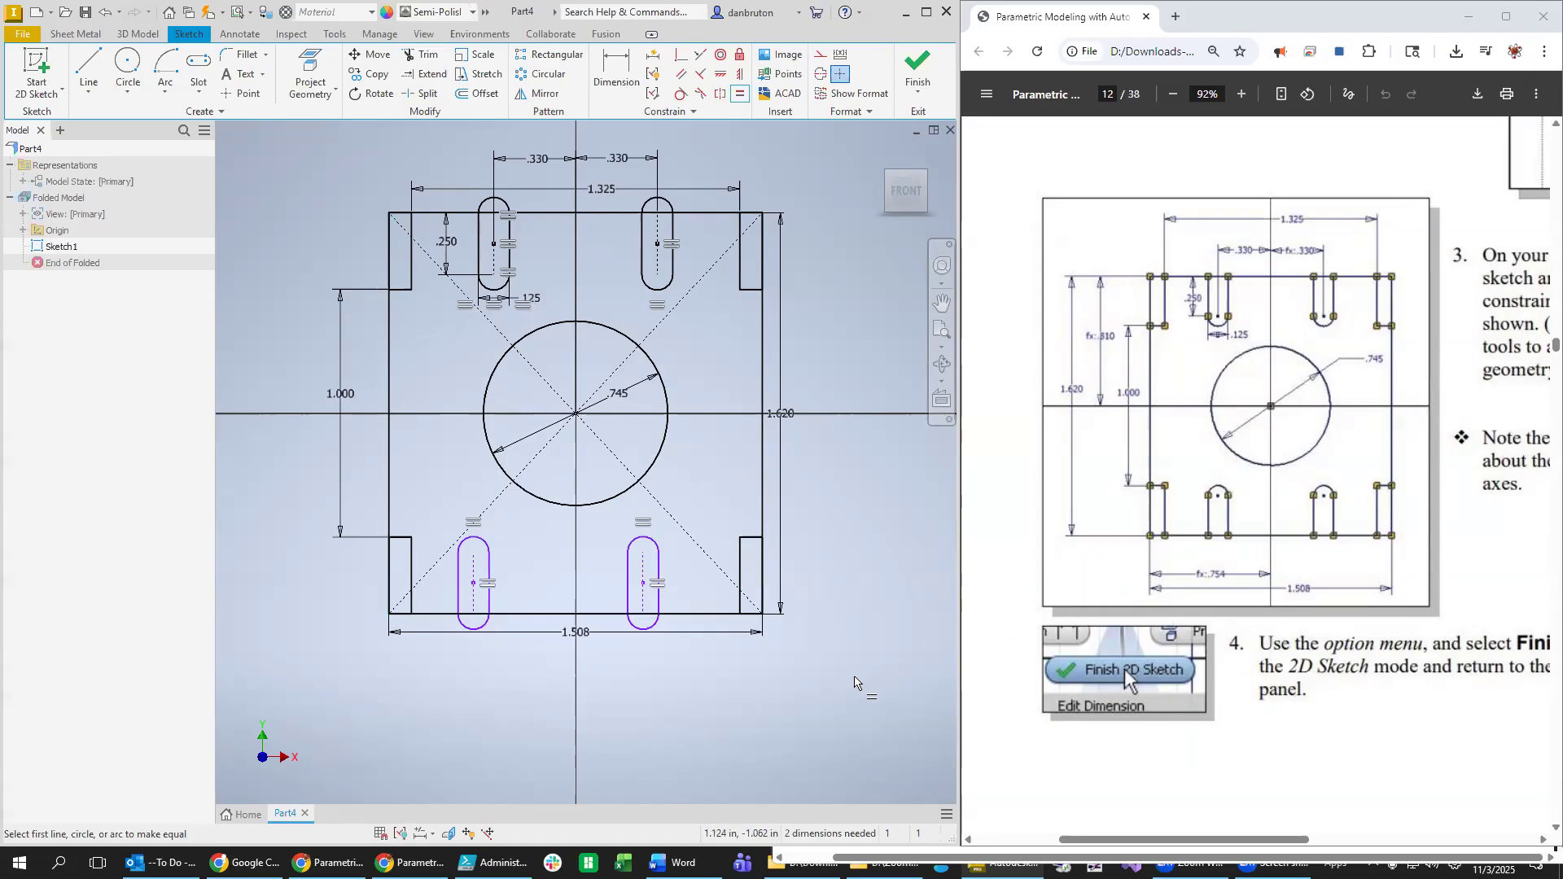
Apply Collinear constraints to the centerlines of the two left slots and to those of the two right slots.
left_click(698, 62)
left_click(494, 260)
left_click(472, 576)
left_click(658, 262)
left_click(644, 574)
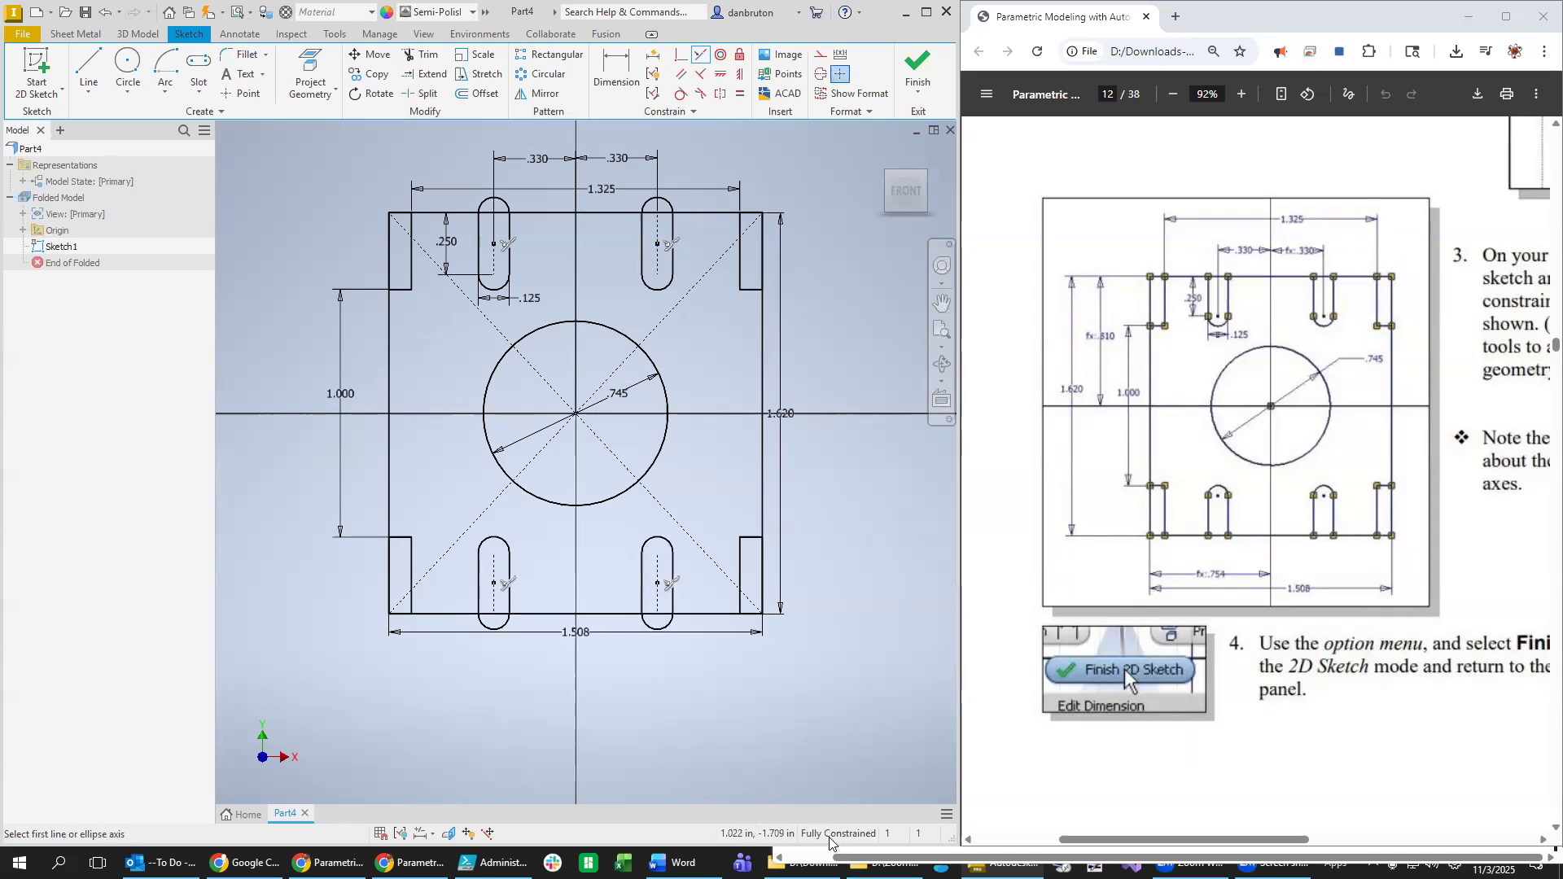
Split the outer end arcs of all four slots where they extend beyond the plate outline.
left_click(428, 93)
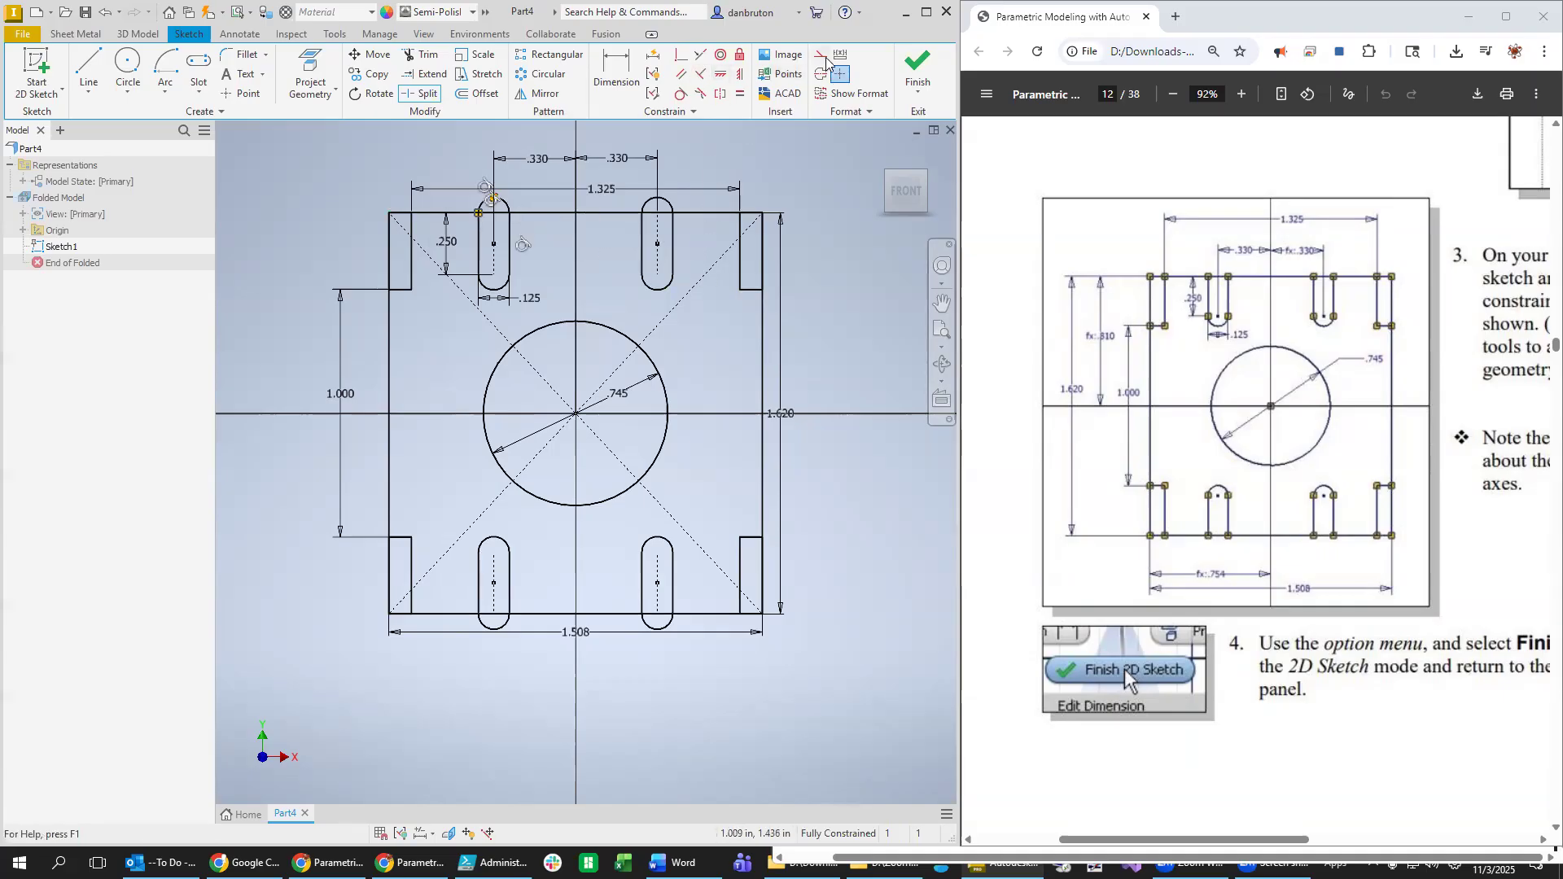
left_click(666, 202)
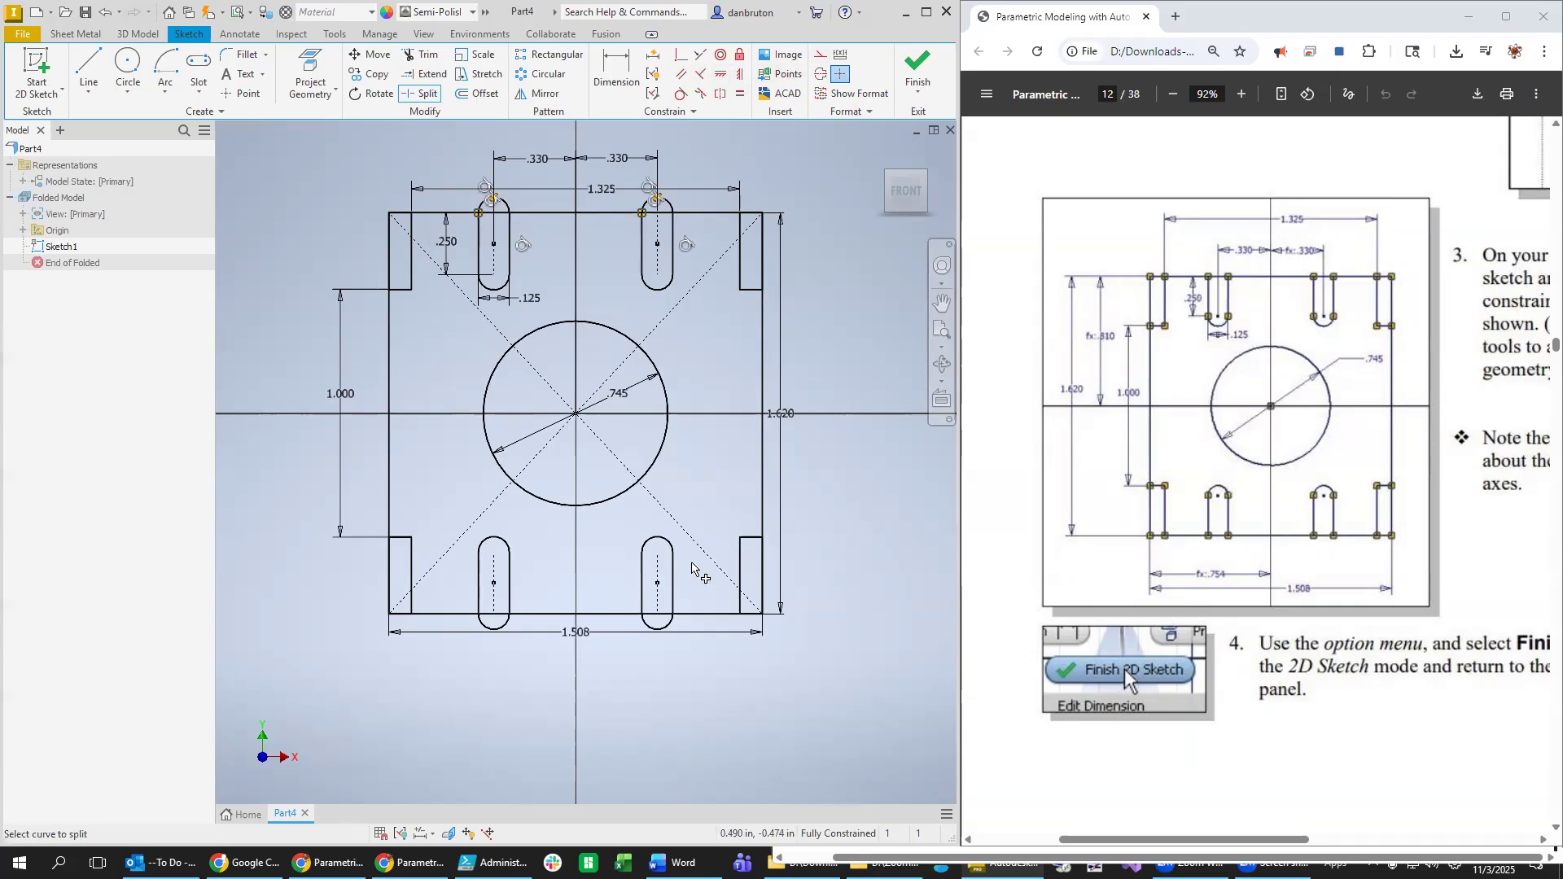
left_click(669, 627)
left_click(506, 627)
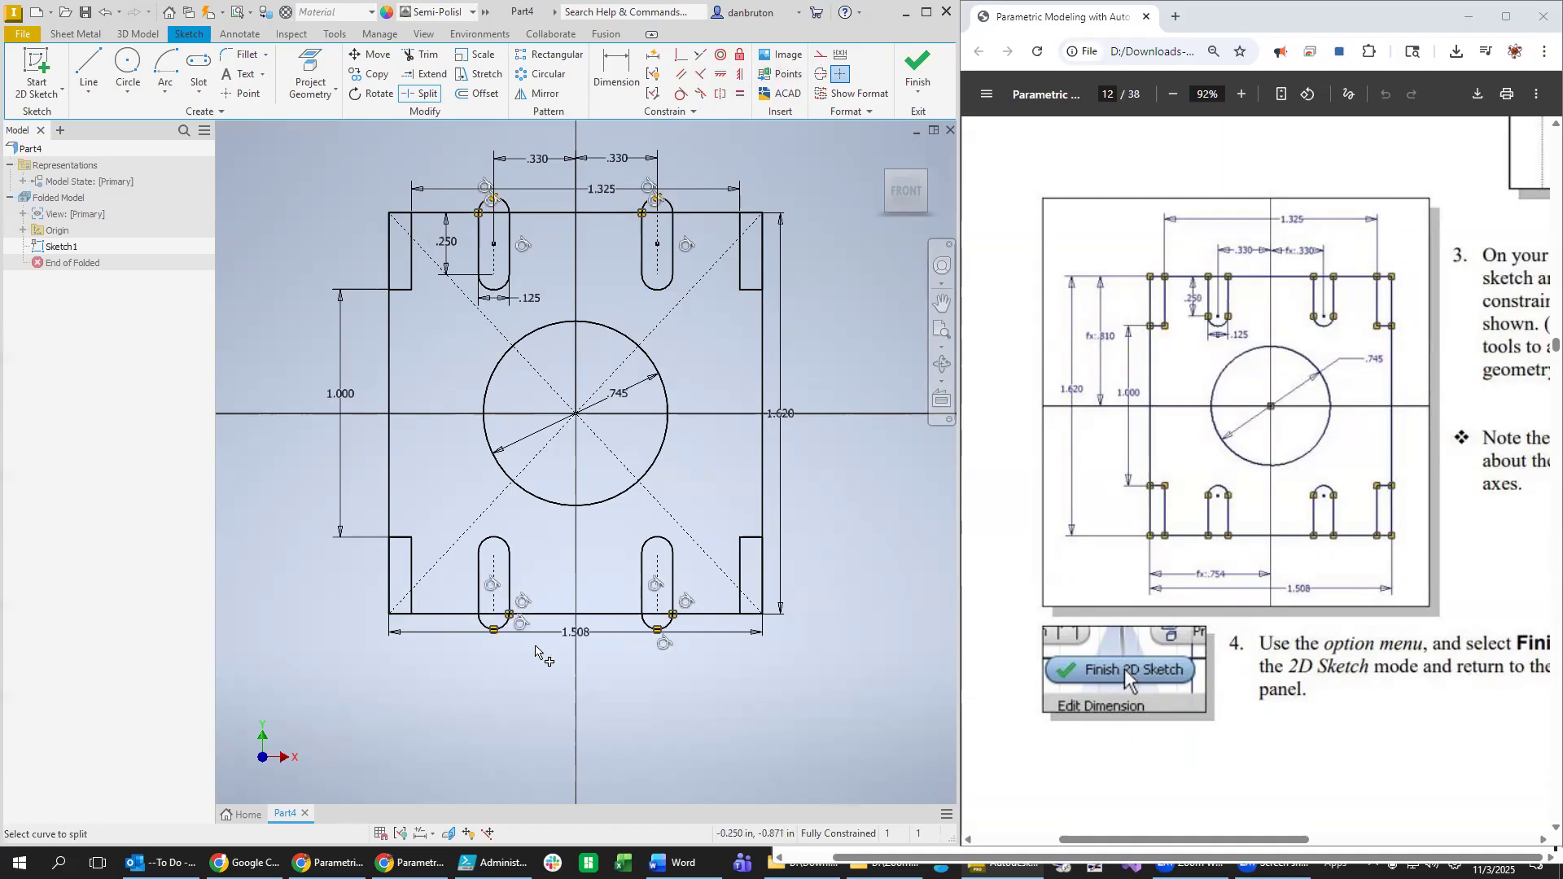
key("Escape")
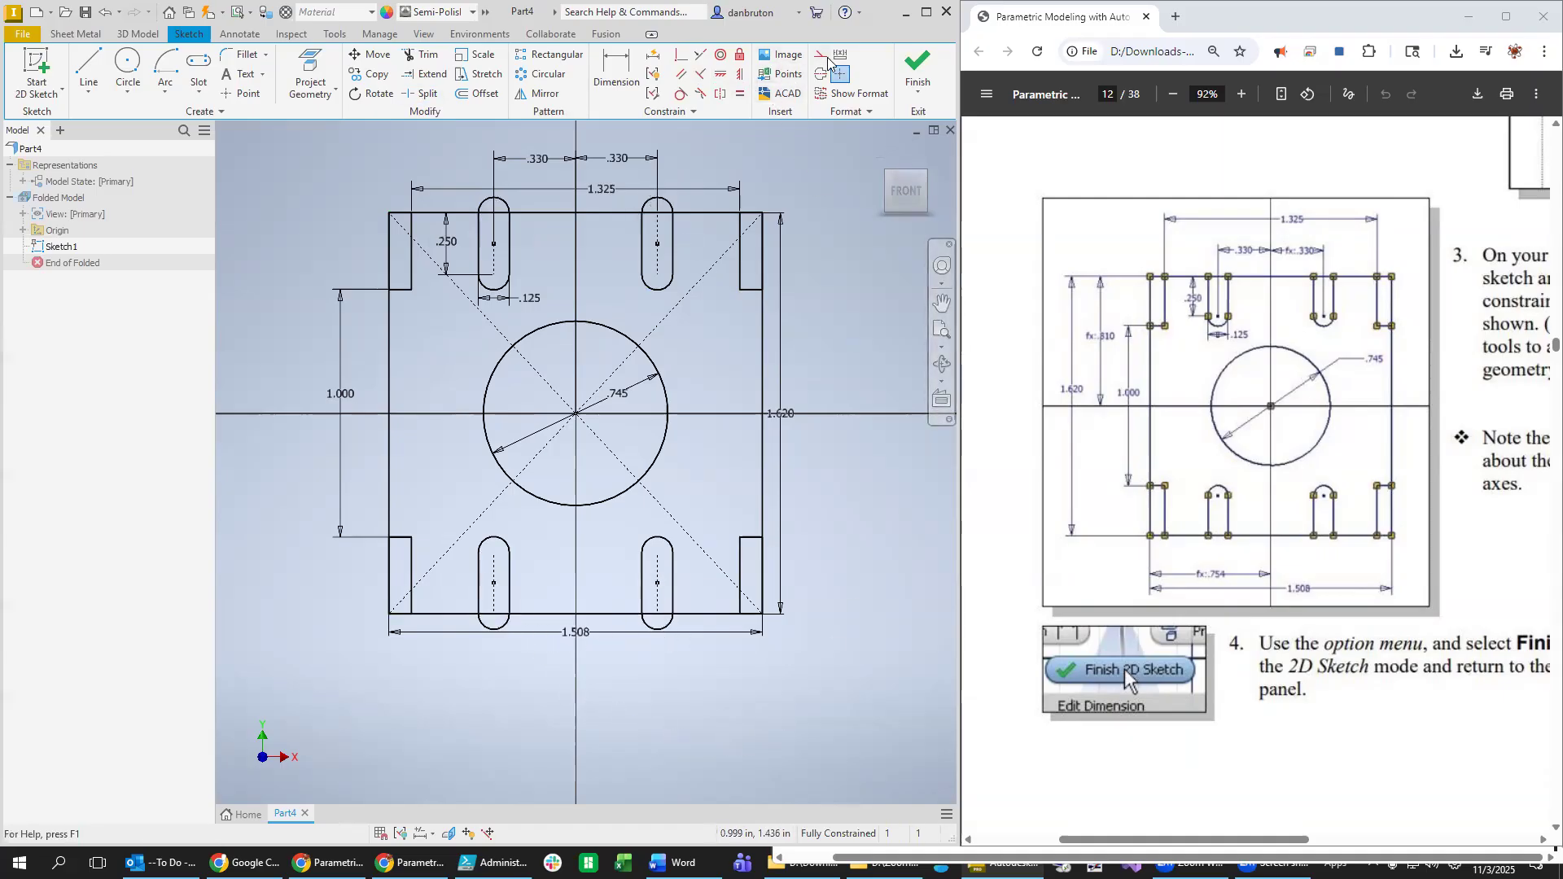
Try to delete an outer arc segment of the upper-left slot, and undo the deletion.
left_click(660, 205)
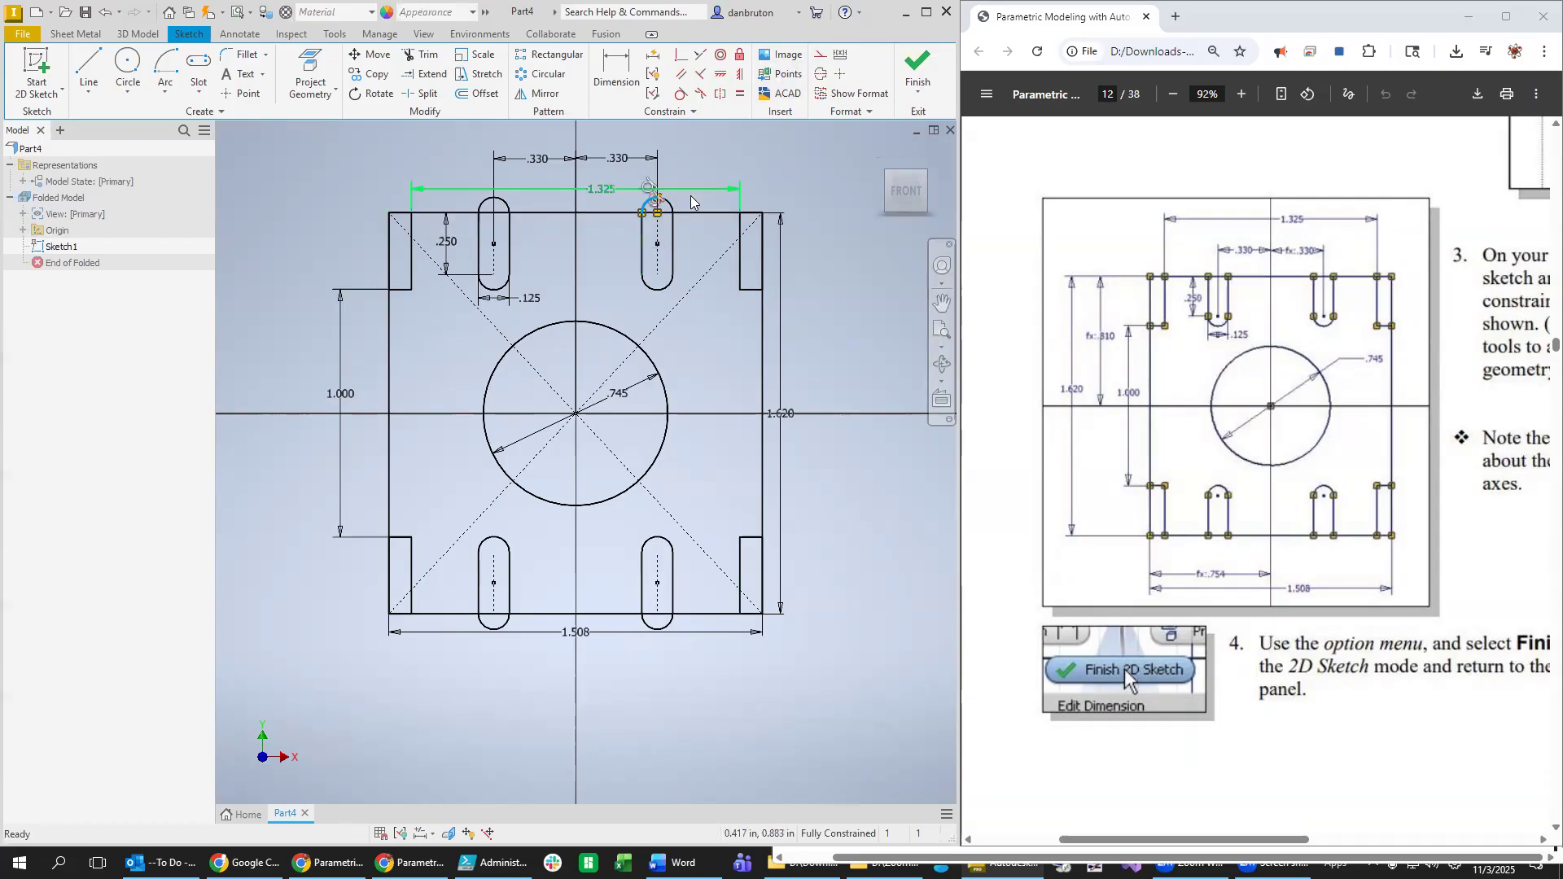
left_click(654, 202)
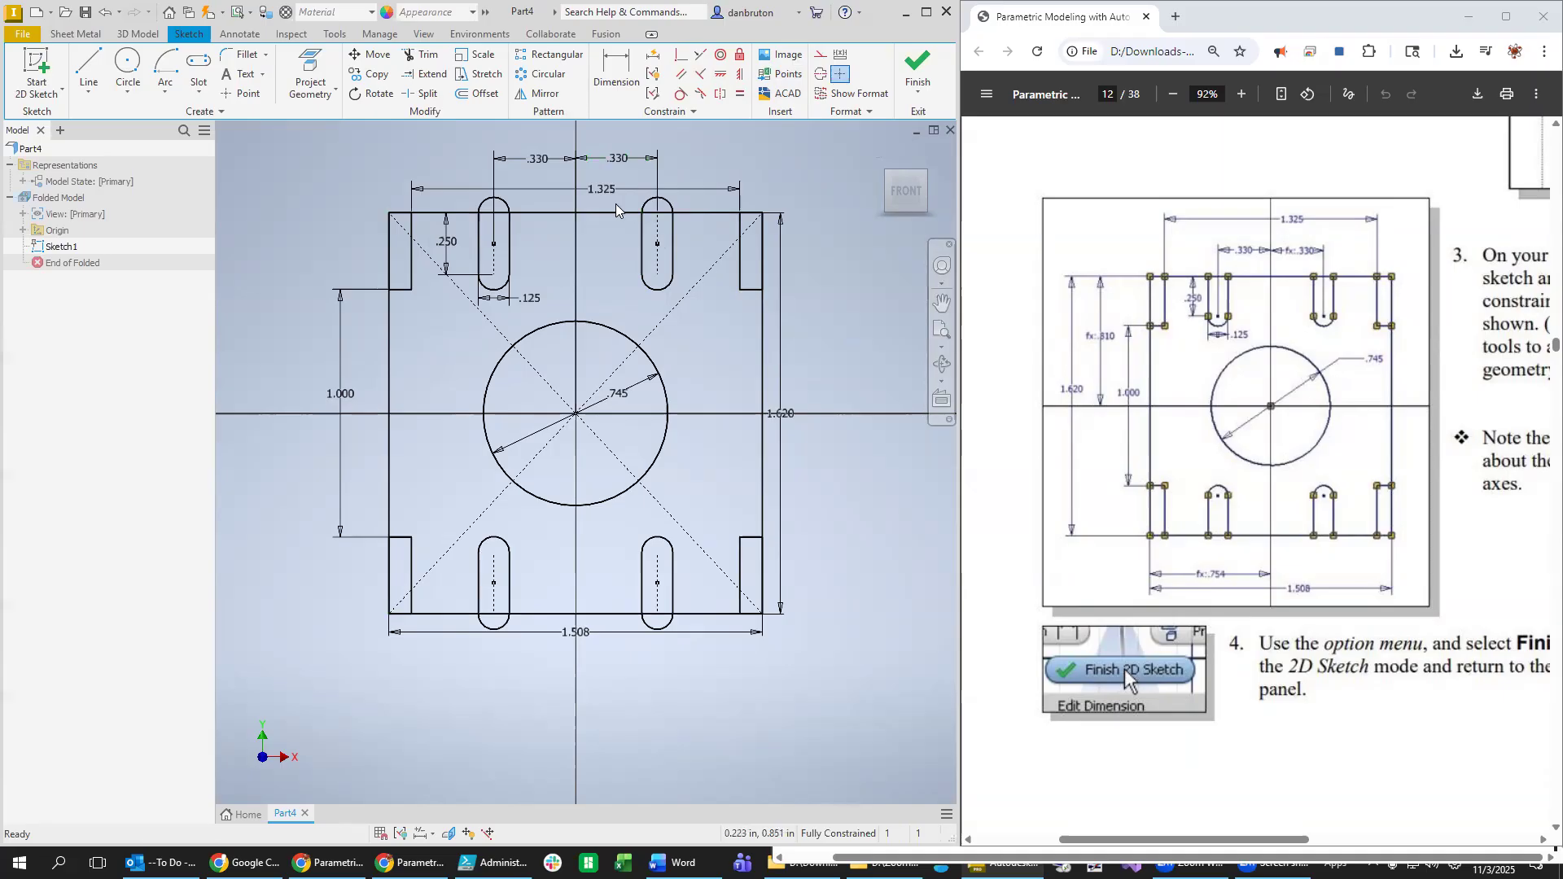
left_click(487, 203)
key("Delete")
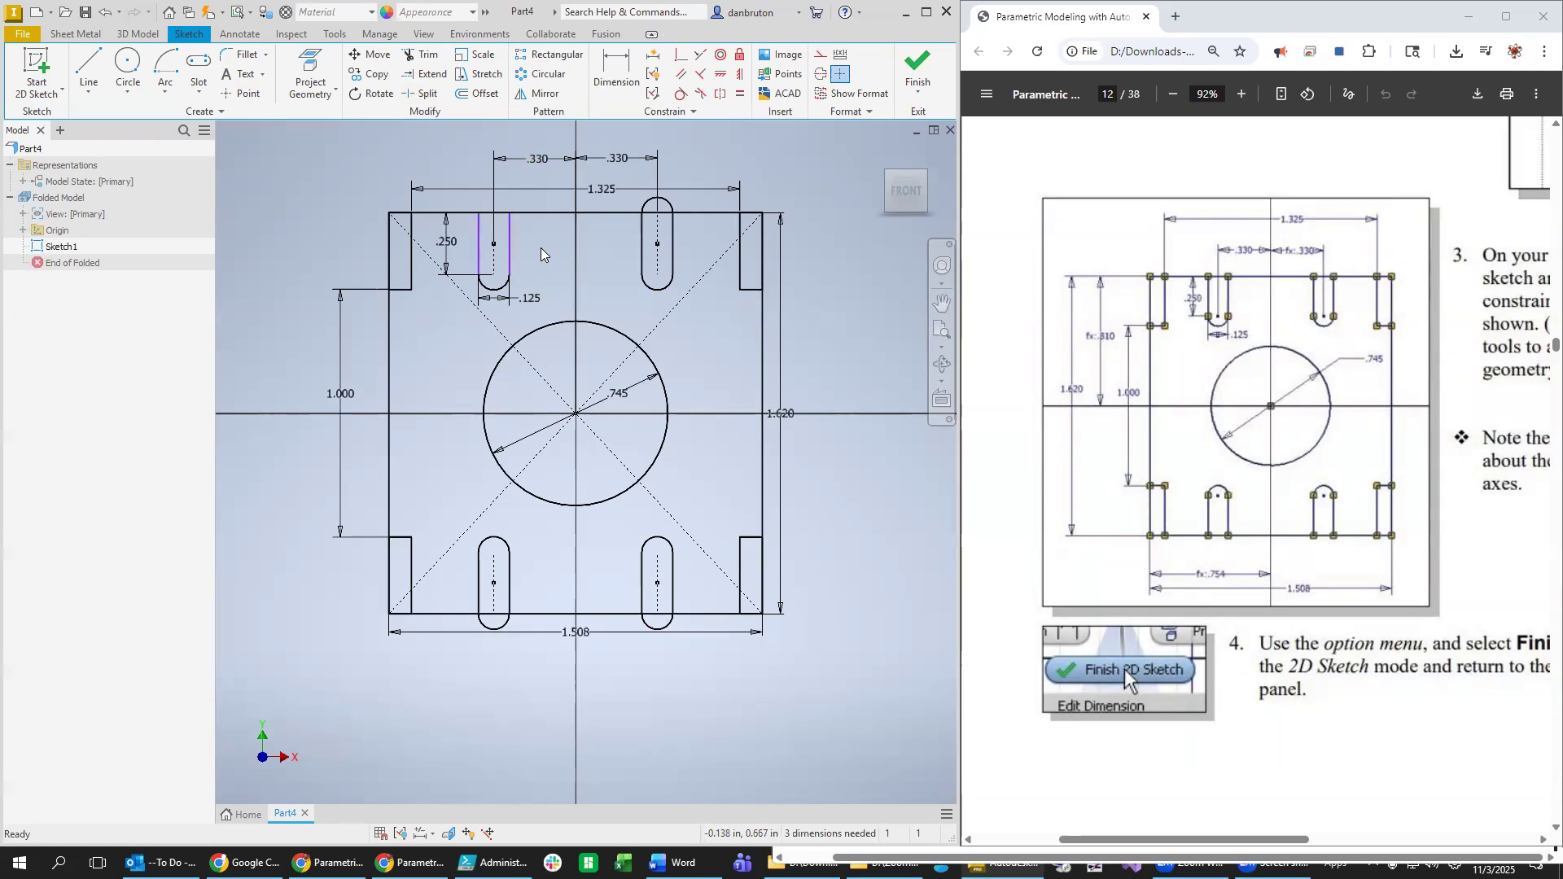
key("ctrl+z")
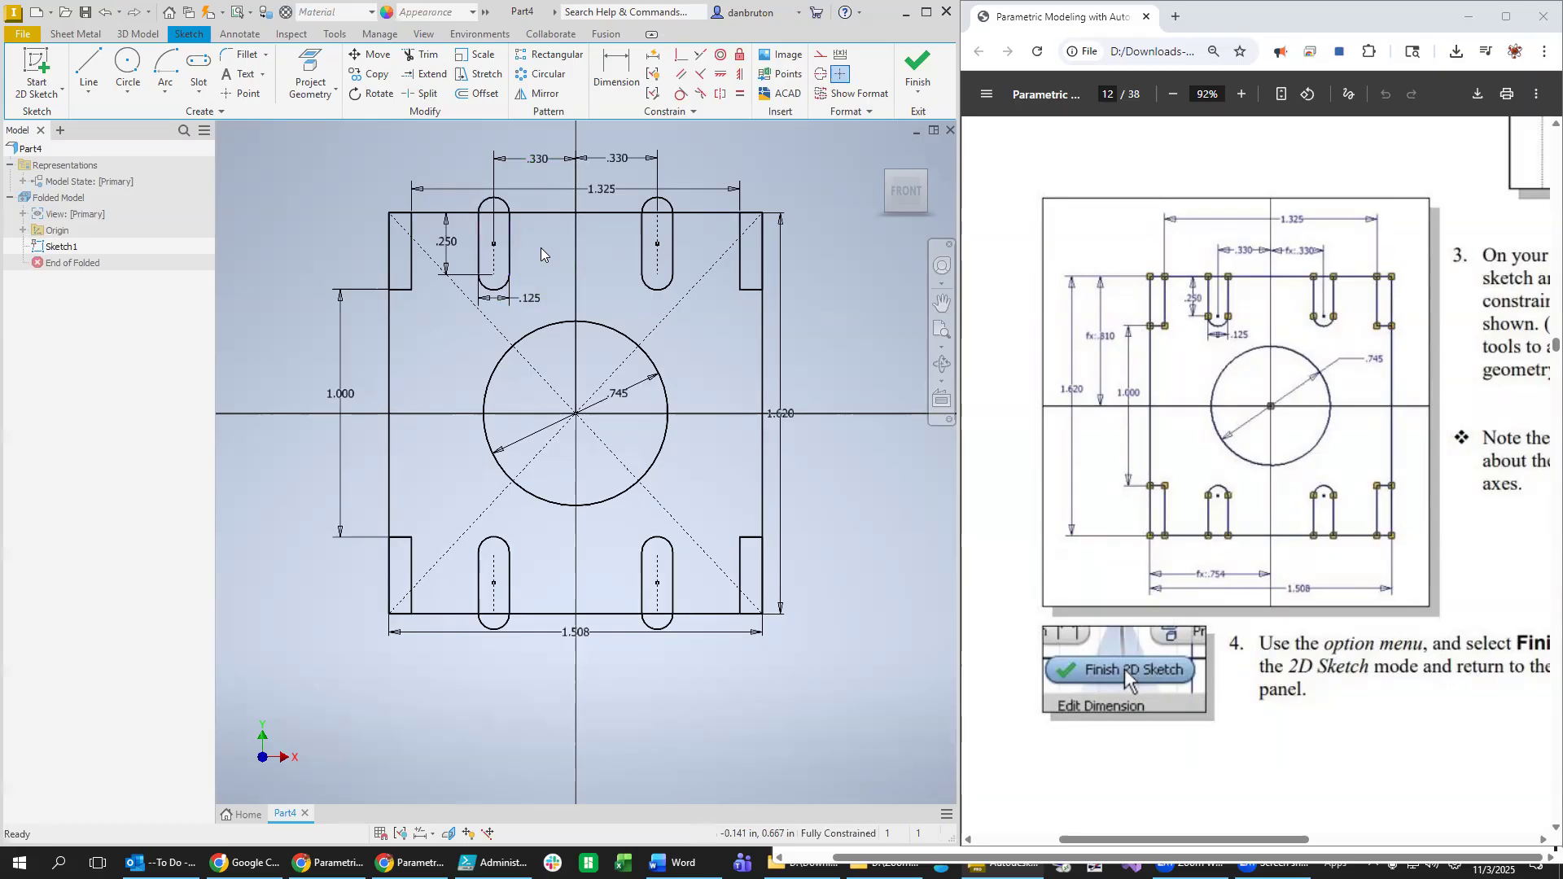
Try to convert the outer arc segments of the two upper slots to construction geometry.
left_click(493, 192)
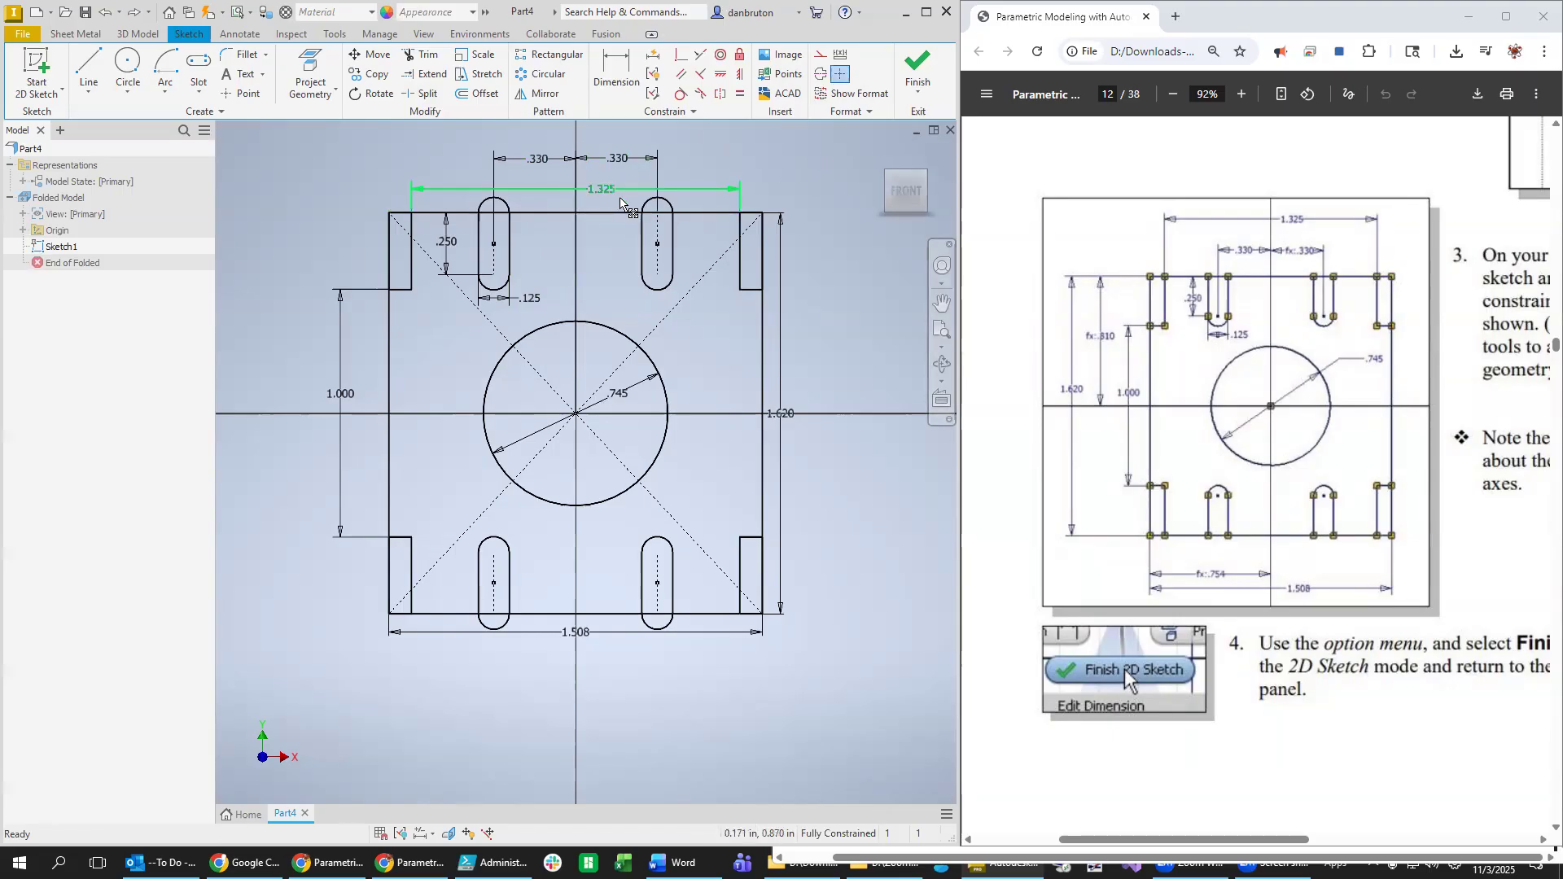
scroll(726, 259, "up", 5)
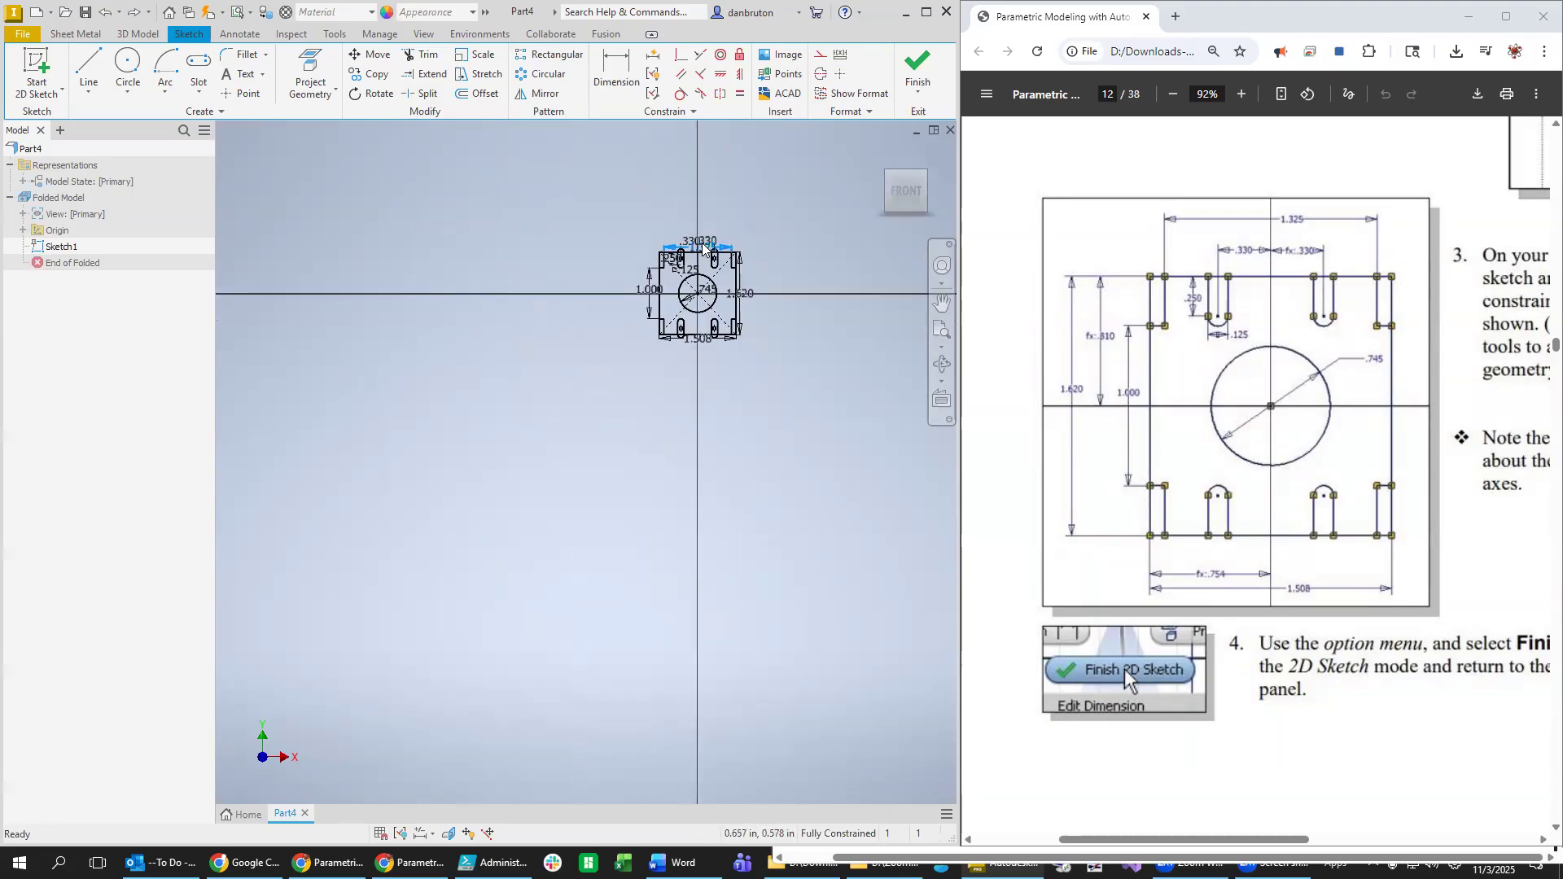
scroll(701, 245, "down", 6)
left_click(770, 292)
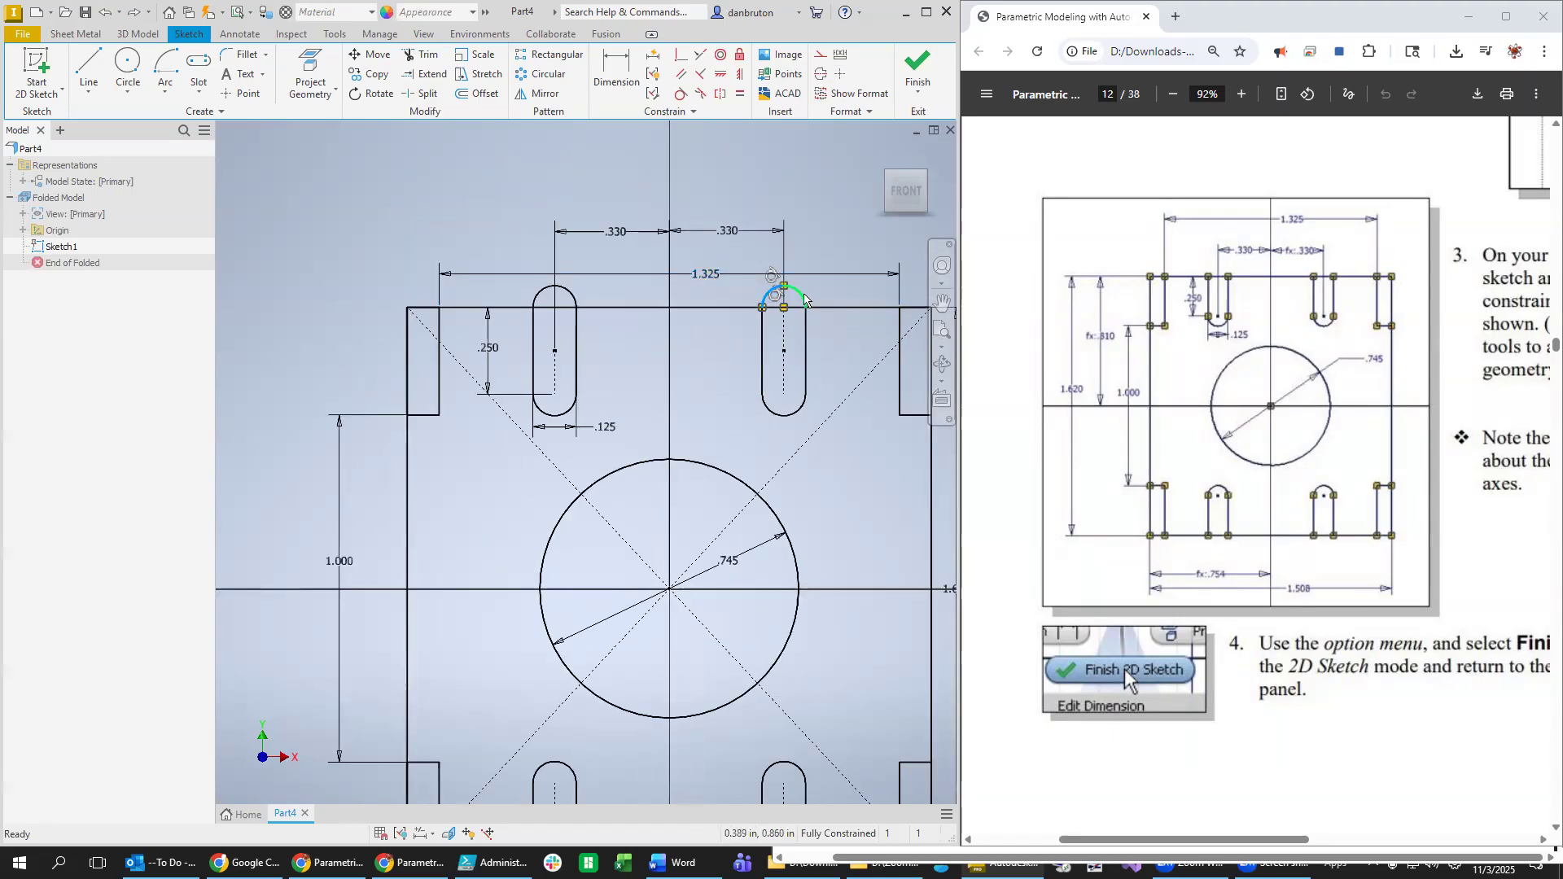
left_click(820, 53)
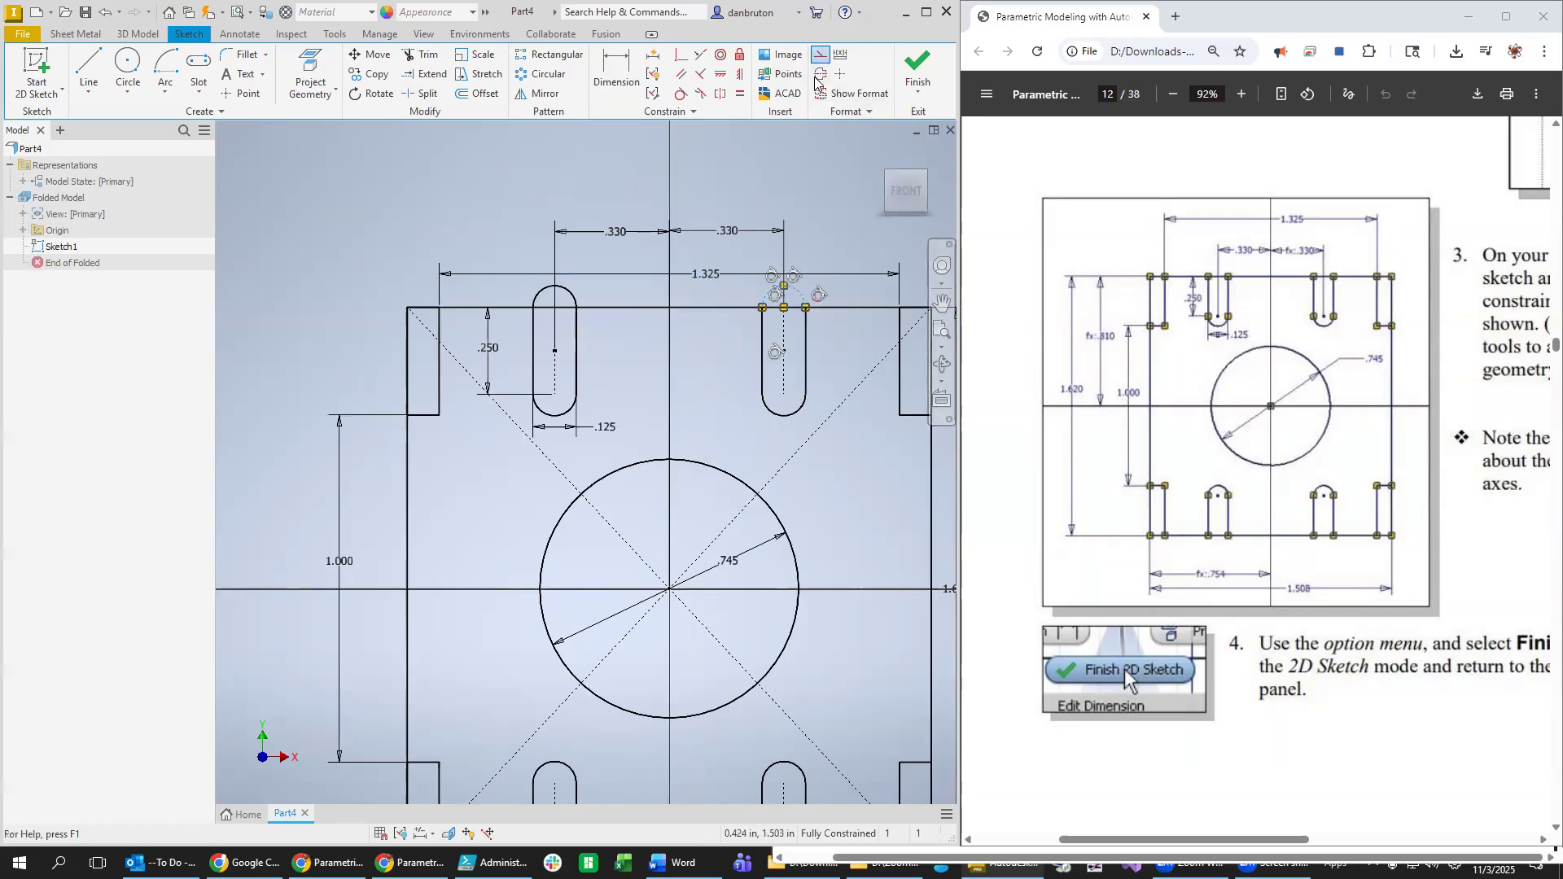
left_click(539, 294)
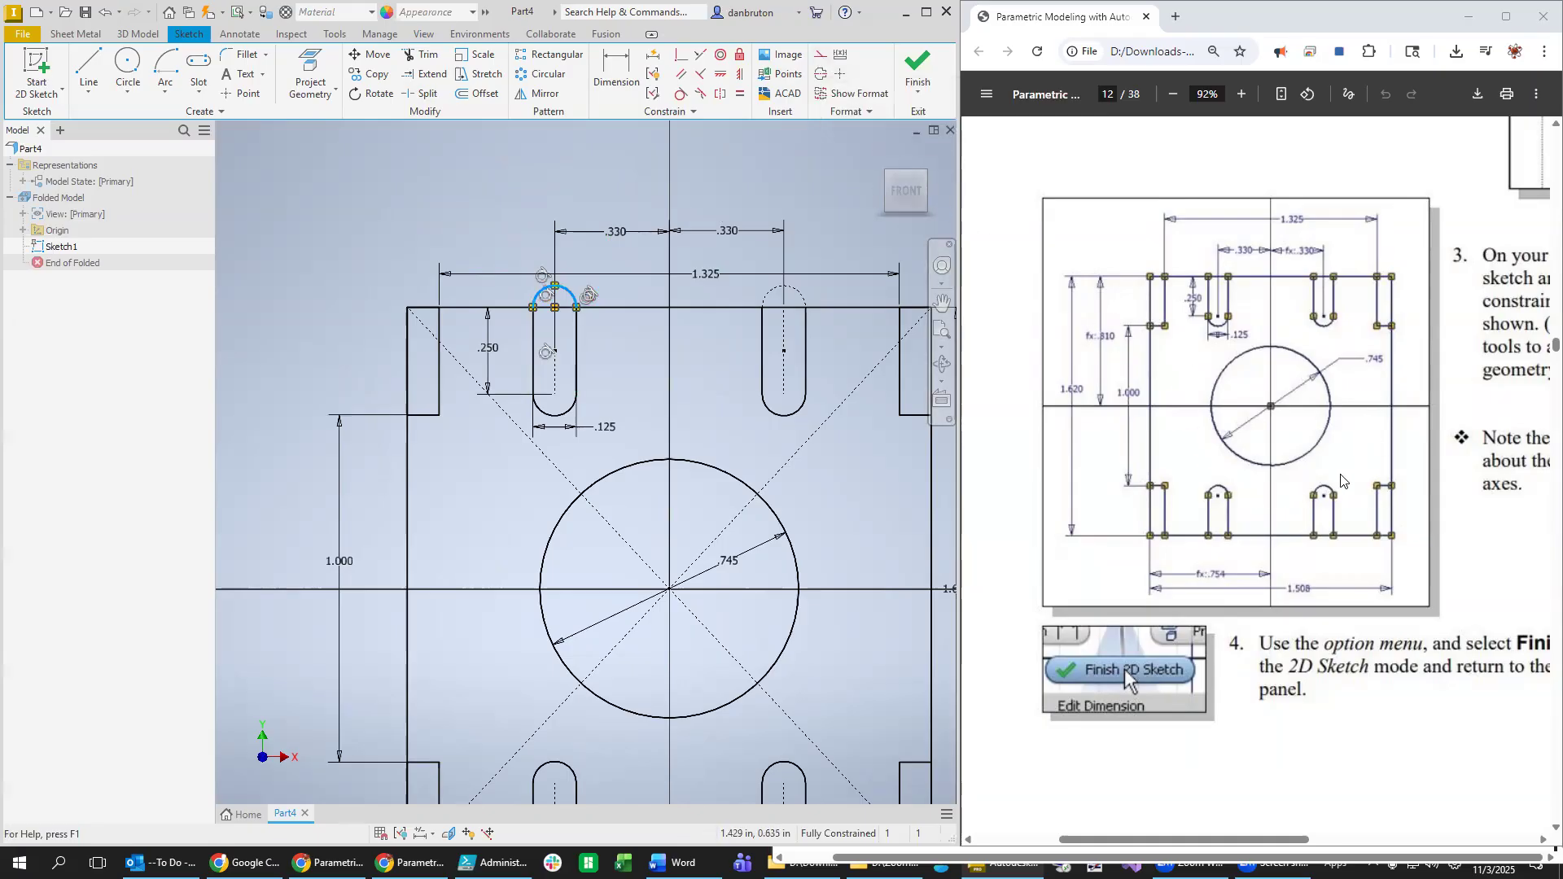
left_click(755, 175)
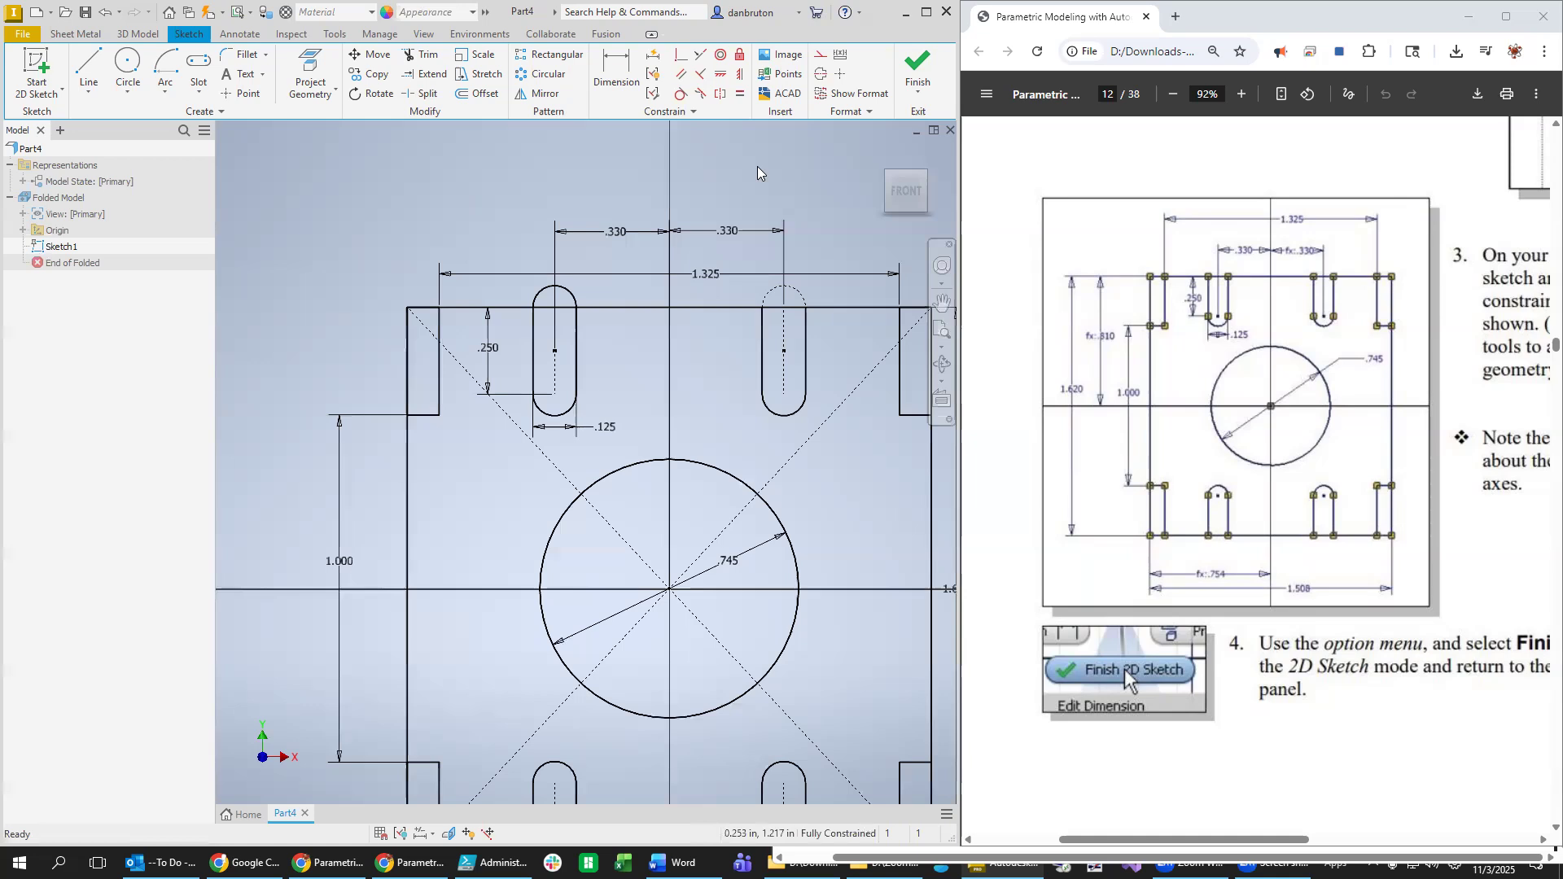
scroll(846, 461, "down", 3)
mouse_move(852, 602)
middle_mouse_down()
mouse_move(695, 471)
mouse_move(752, 529)
middle_mouse_up()
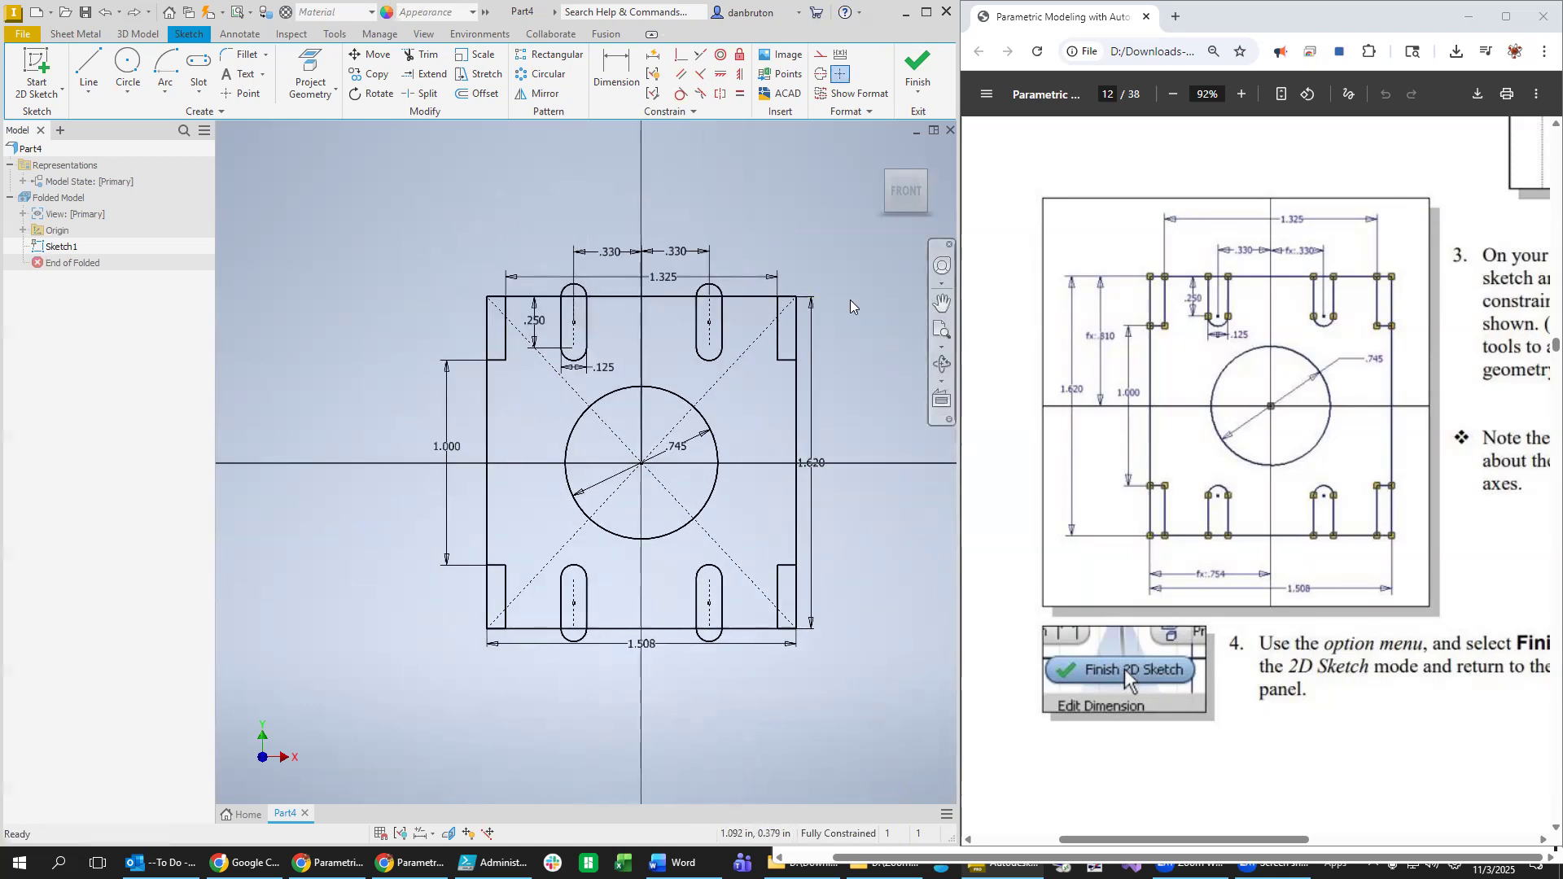
Finish the sketch and pick the plate region outside the circle and slots as the profile of a Face feature.
left_click(918, 70)
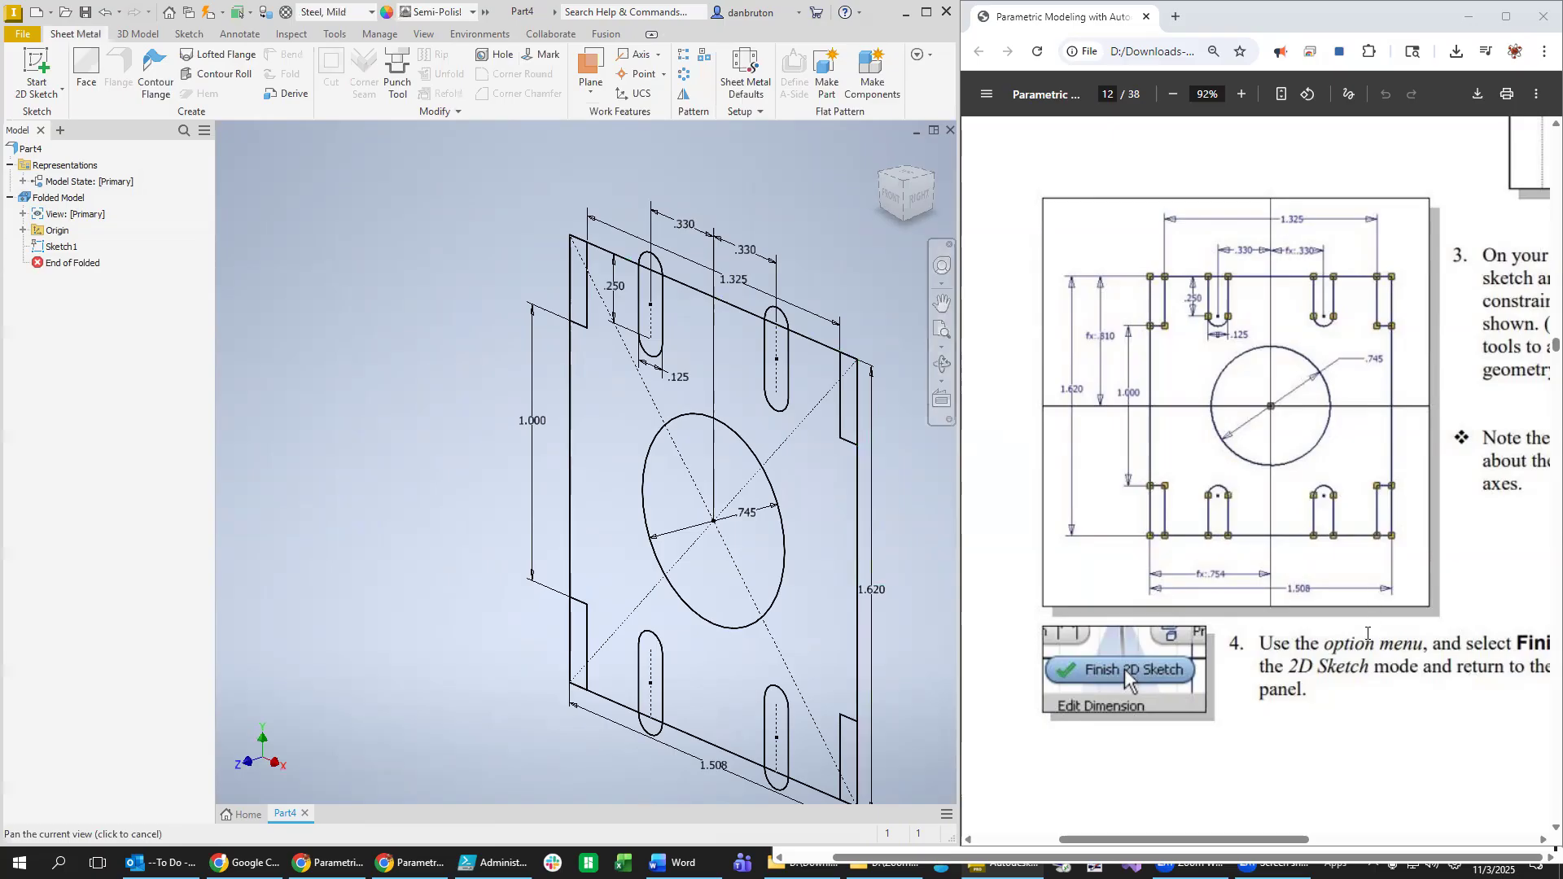
scroll(1355, 696, "down", 8)
scroll(1302, 766, "down", 1)
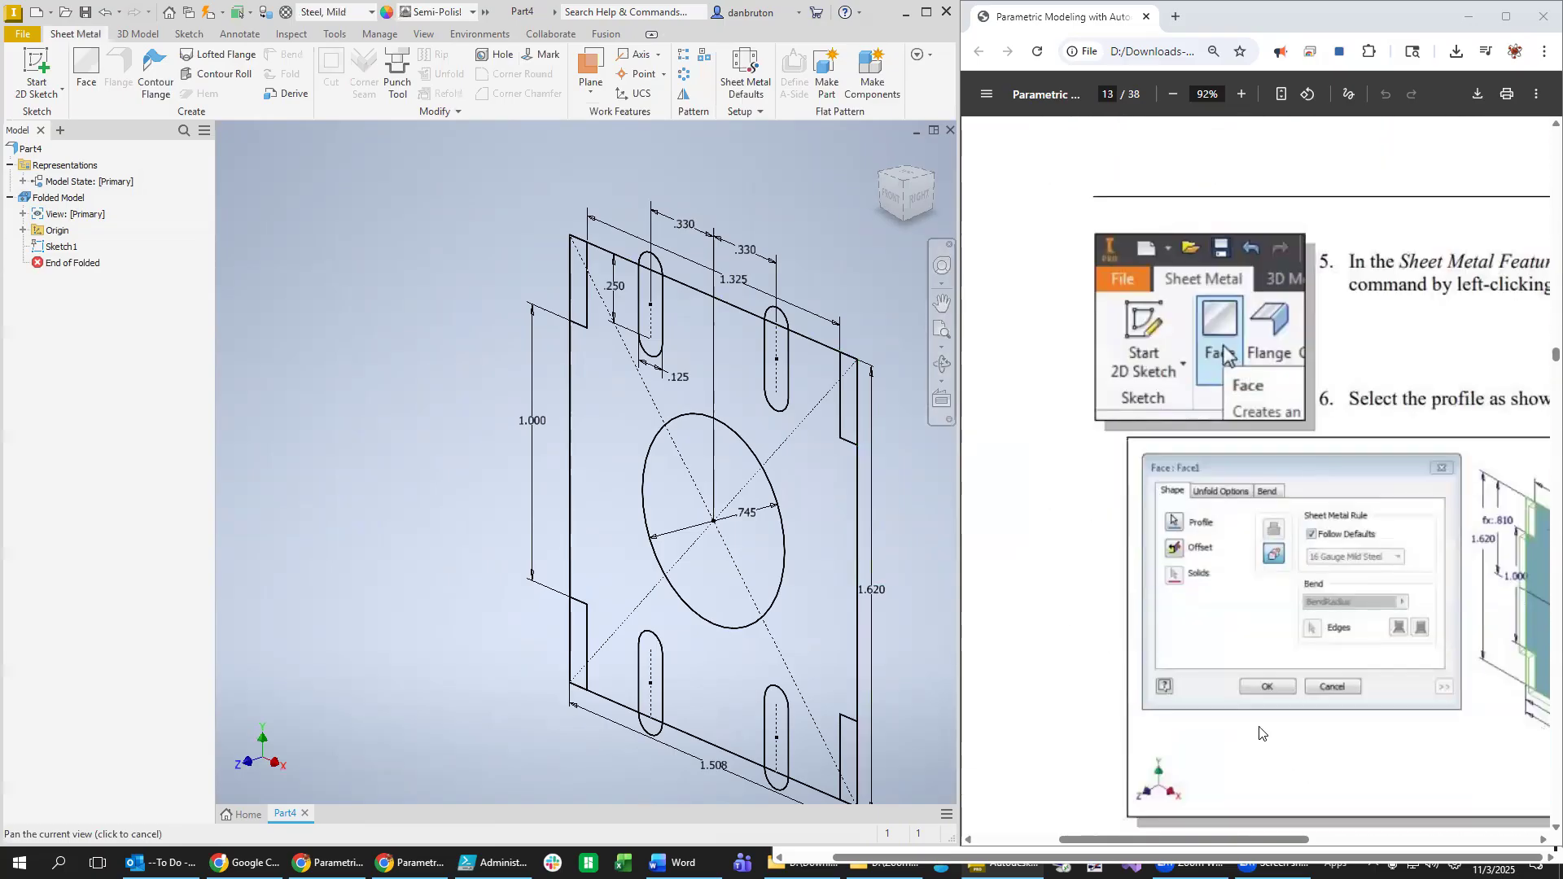
left_click(86, 69)
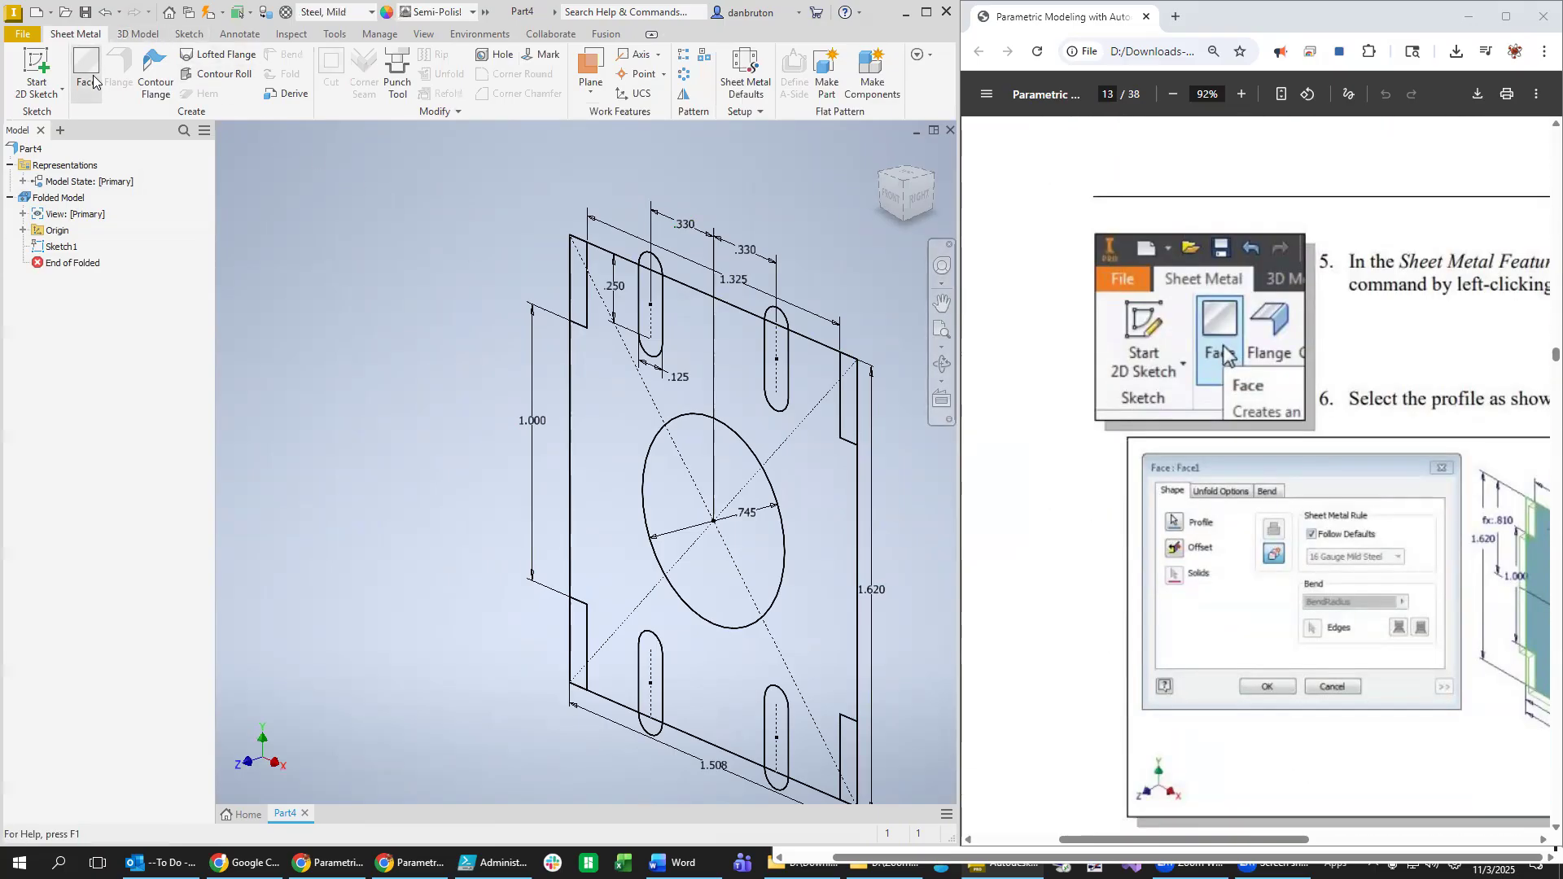
left_click(686, 333)
left_click_drag(587, 461, 394, 349)
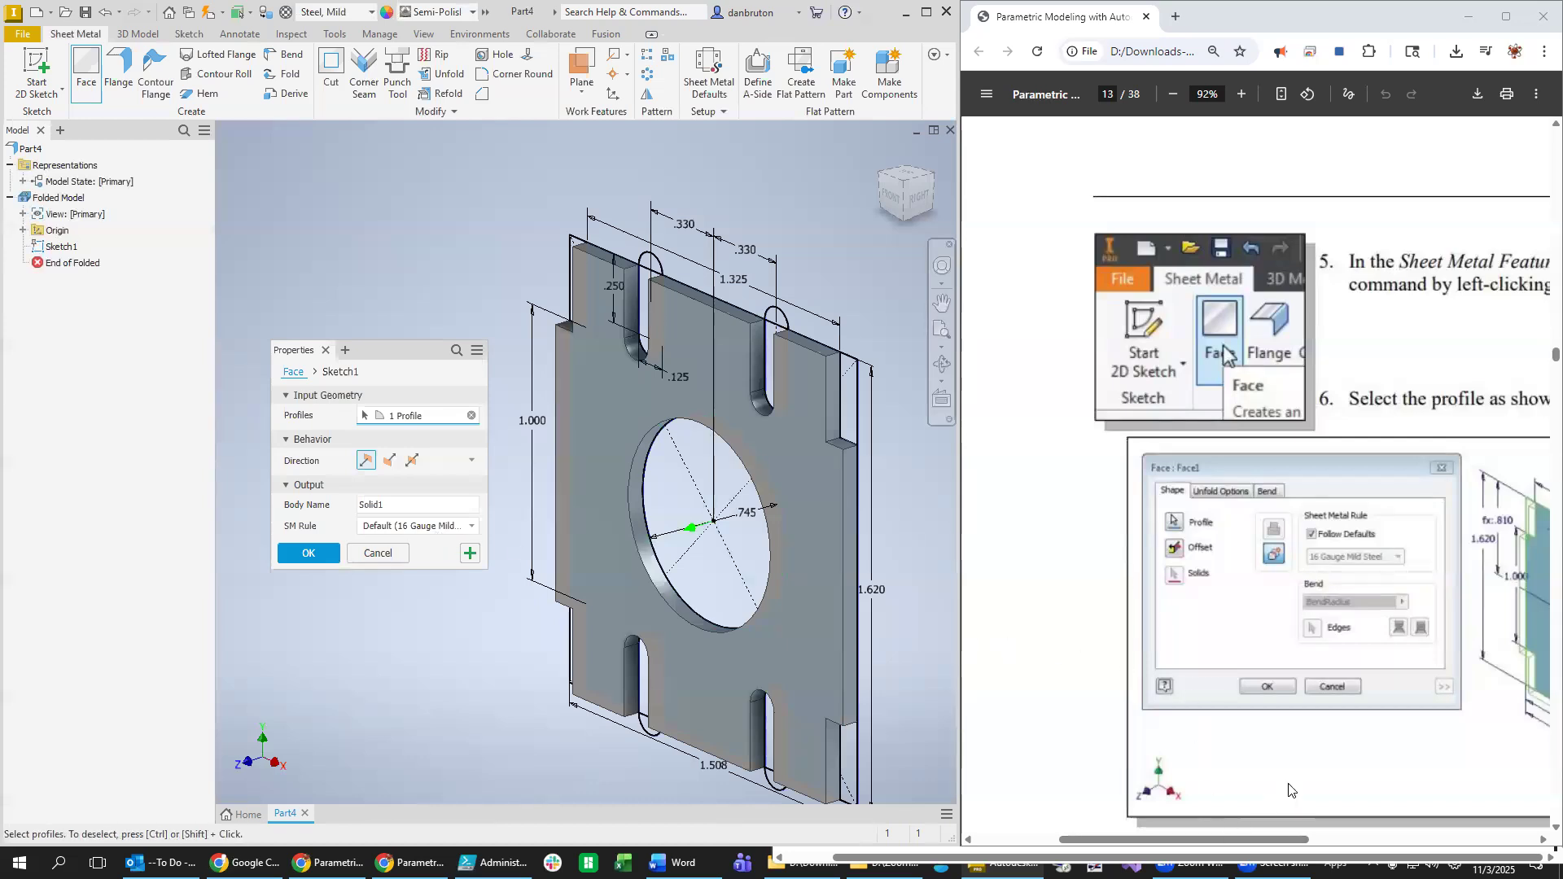
Check the tutorial's face settings and create the face with the default 16 Gauge Mild Steel rule.
scroll(1310, 766, "down", 1)
left_click_drag(1269, 841, 1322, 841)
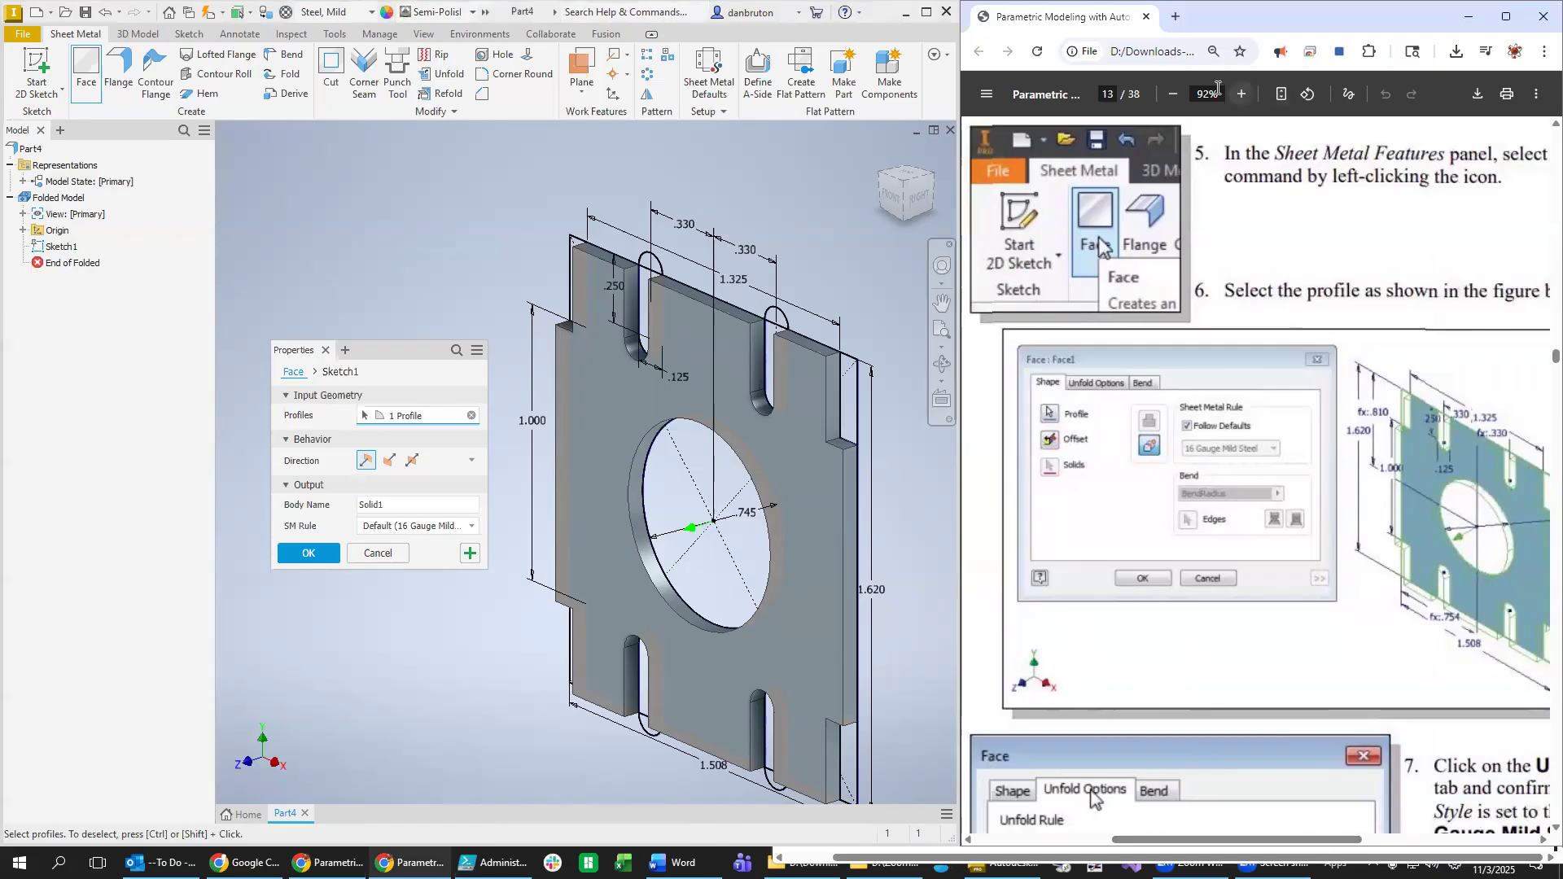
left_click(1171, 97)
left_click(1171, 97)
left_click(1169, 100)
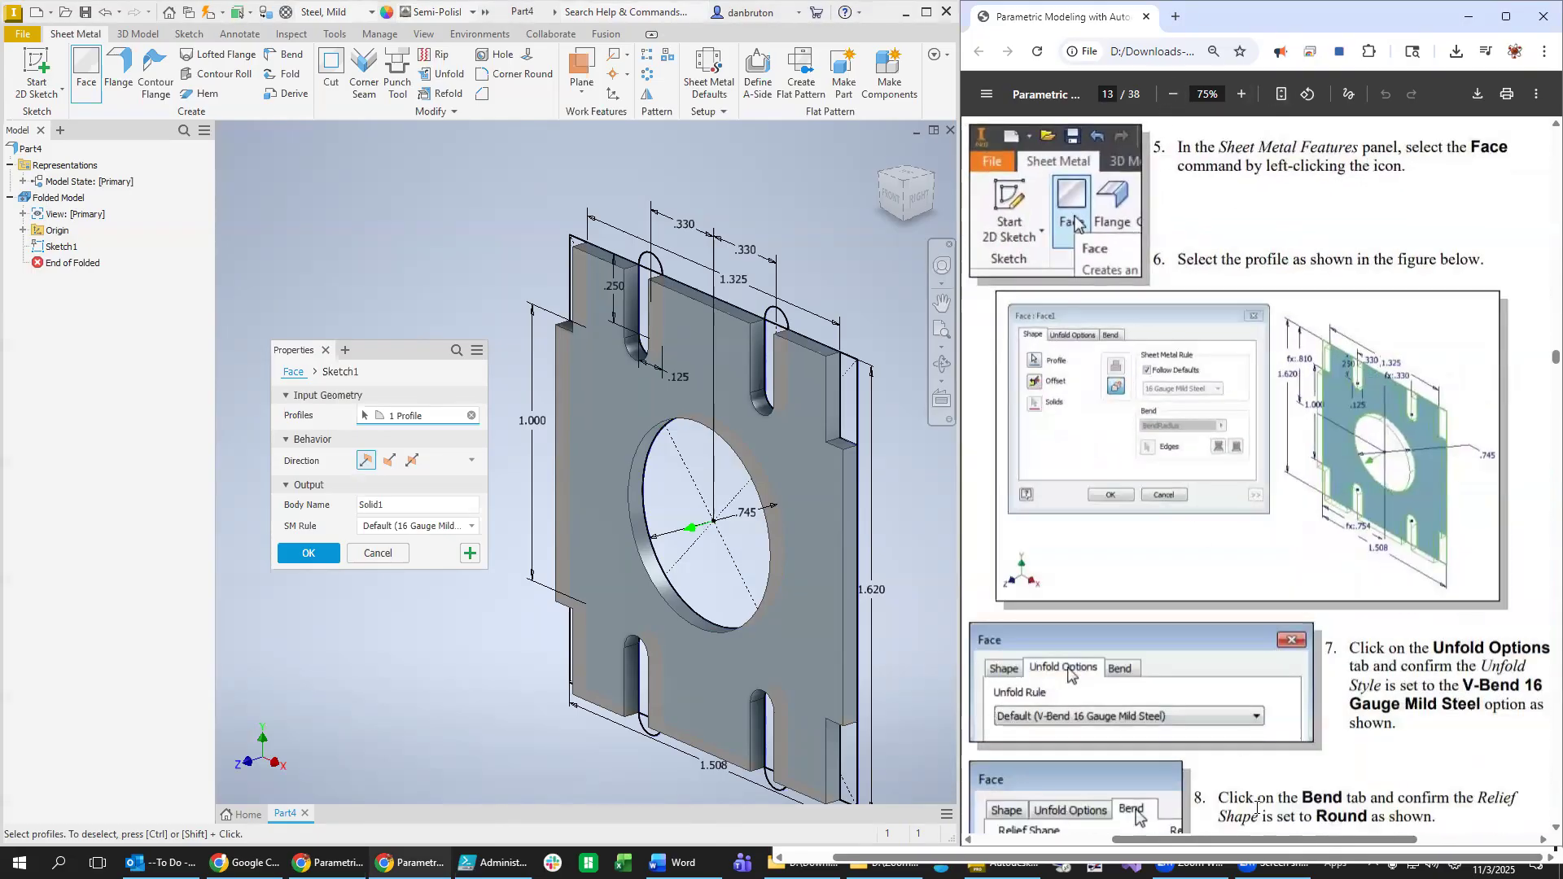
left_click_drag(1306, 843, 1284, 845)
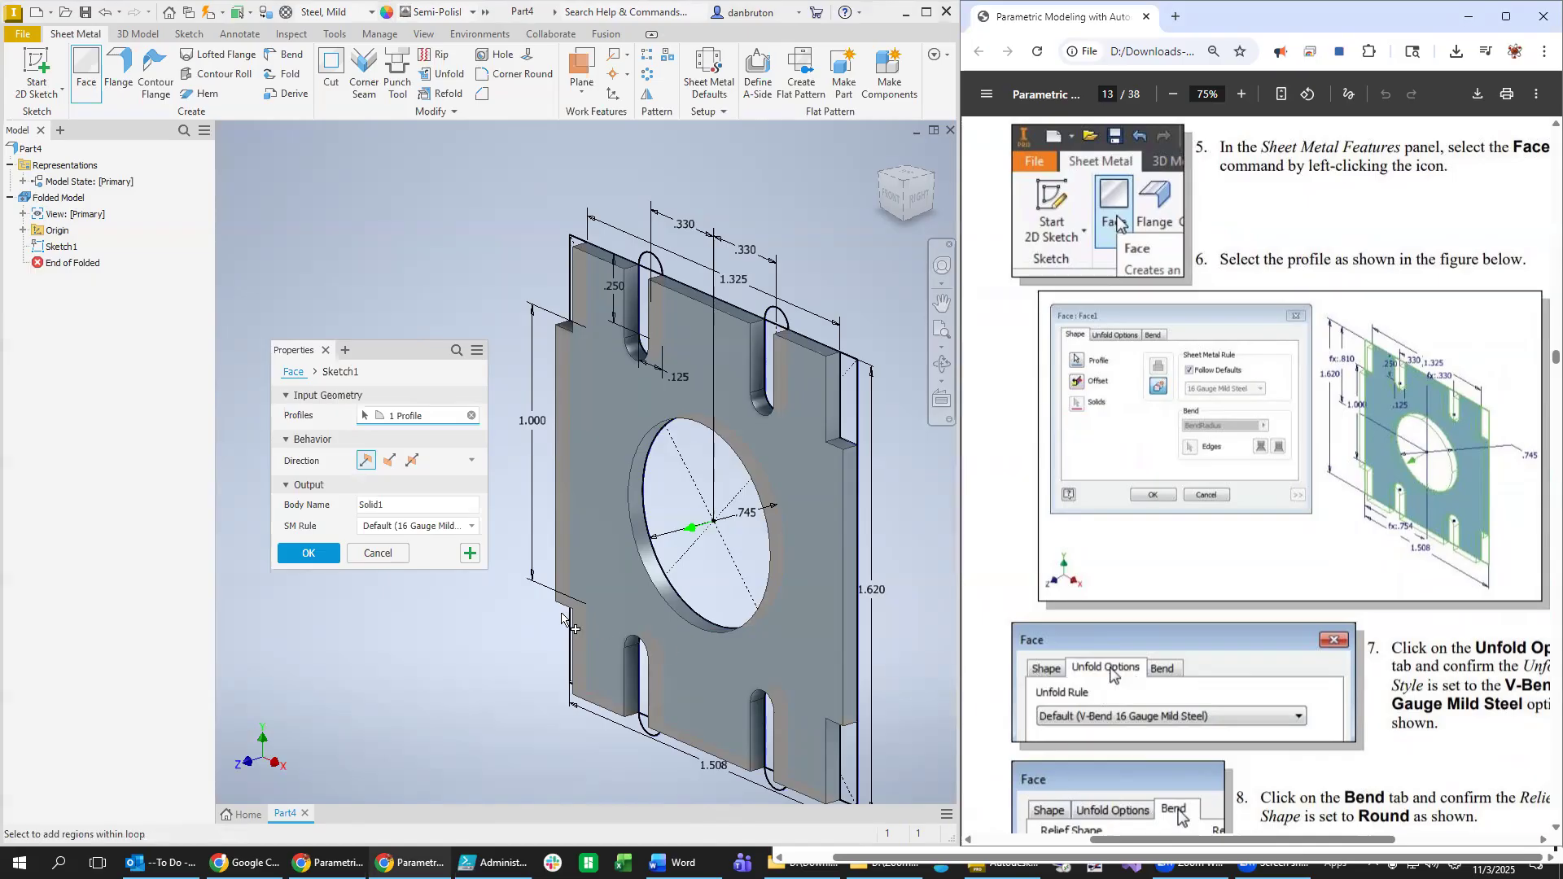
scroll(1242, 684, "down", 3)
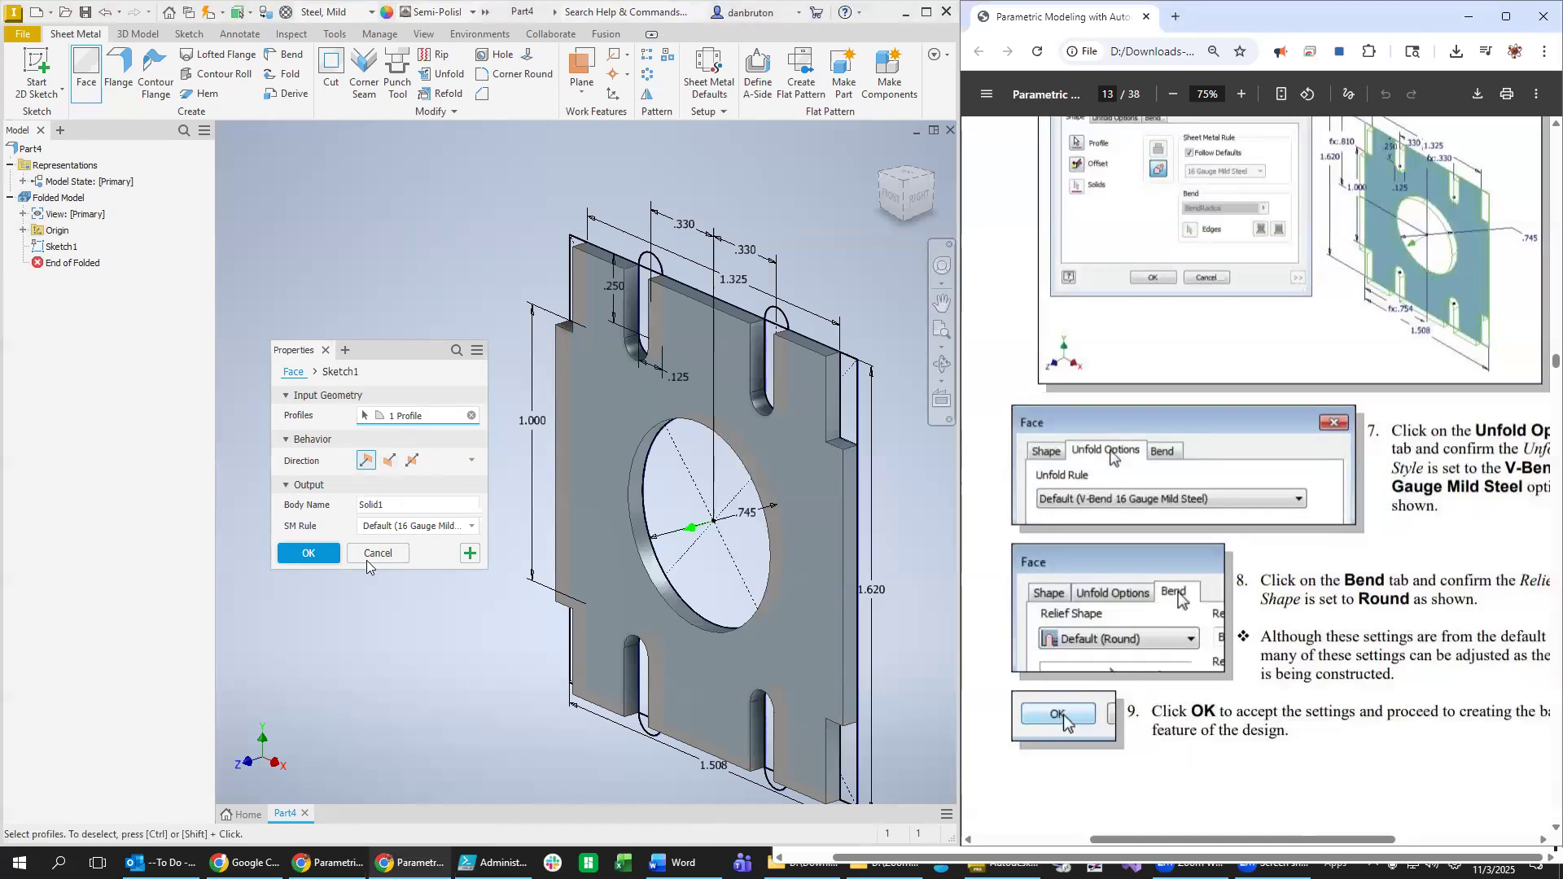
left_click(322, 561)
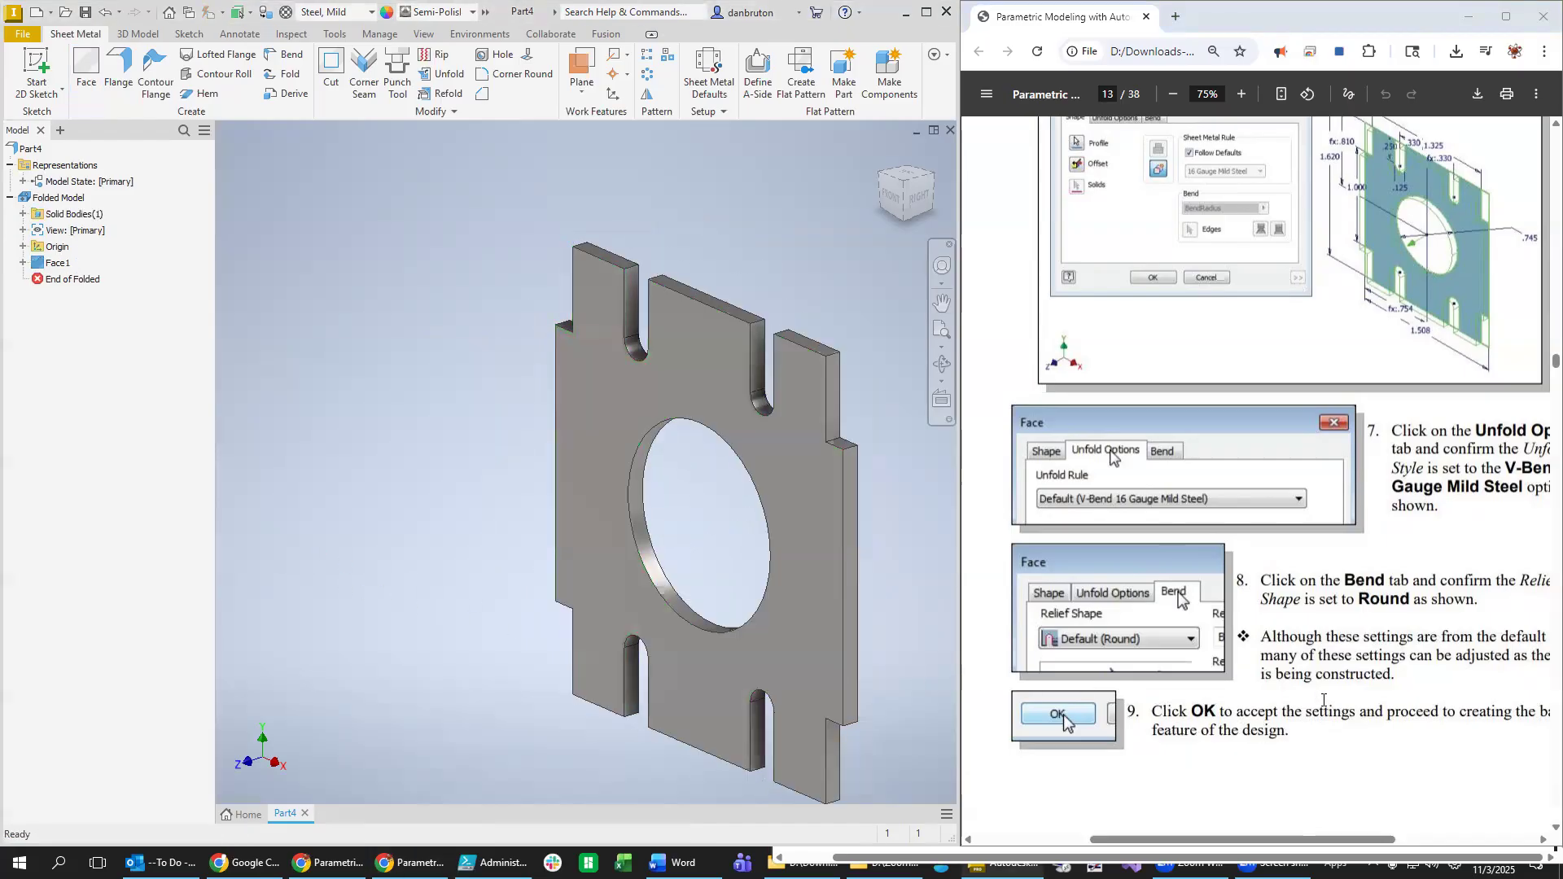
Review the finished base feature against the tutorial and read its instructions for measuring the sheet thickness.
scroll(1323, 700, "down", 3)
scroll(1335, 721, "down", 6)
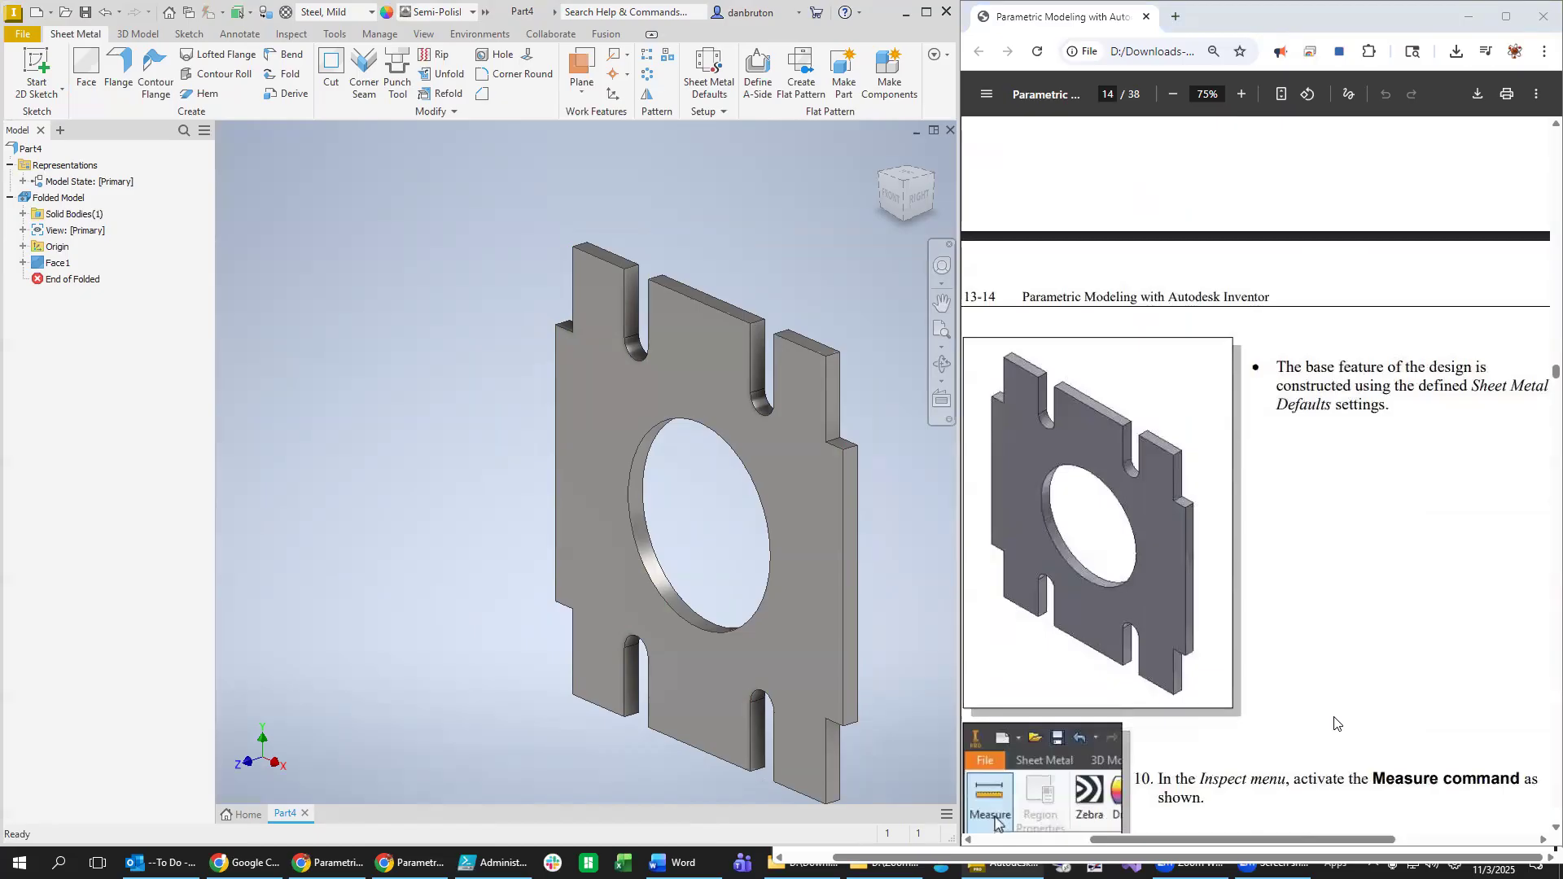
mouse_move(735, 603)
middle_mouse_down("shift")
mouse_move(779, 586)
mouse_move(738, 589)
middle_mouse_up("shift")
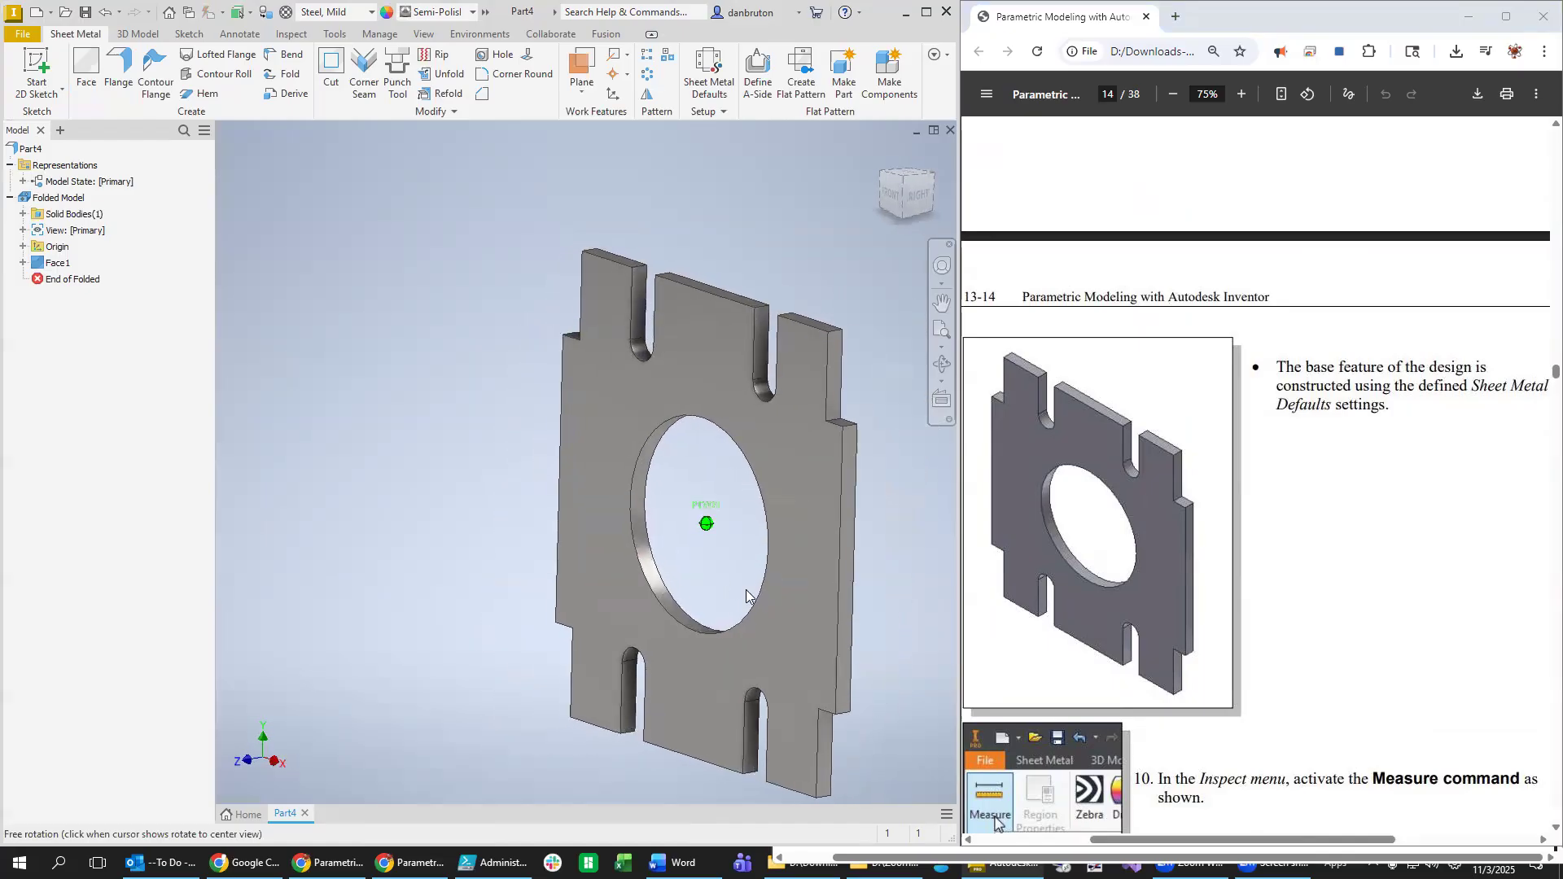
scroll(1230, 593, "down", 4)
scroll(1365, 643, "down", 1)
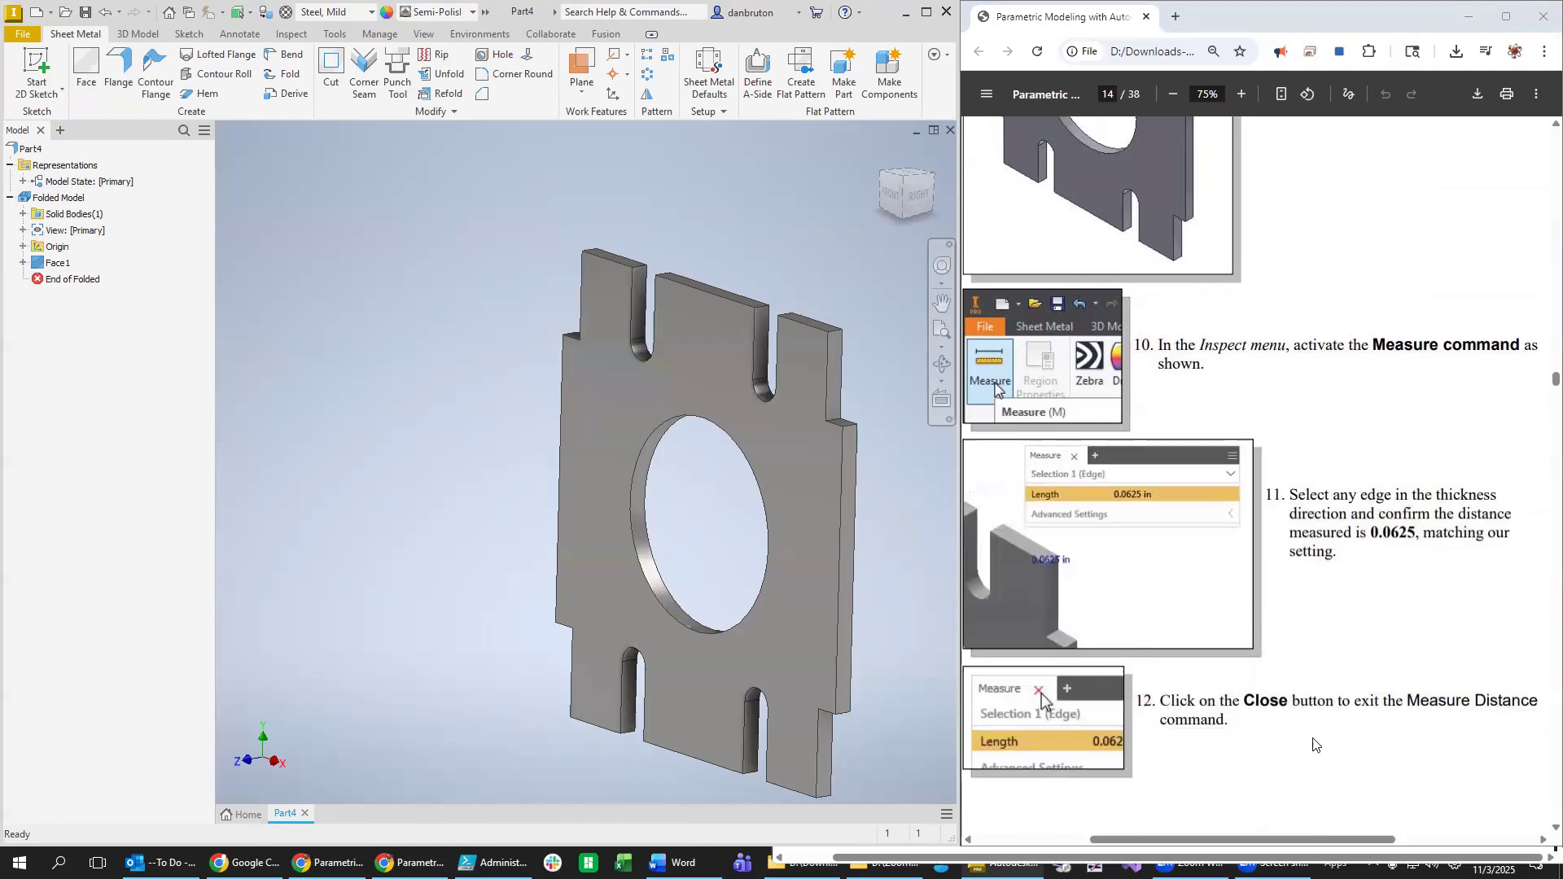
left_click_drag(1258, 839, 1228, 847)
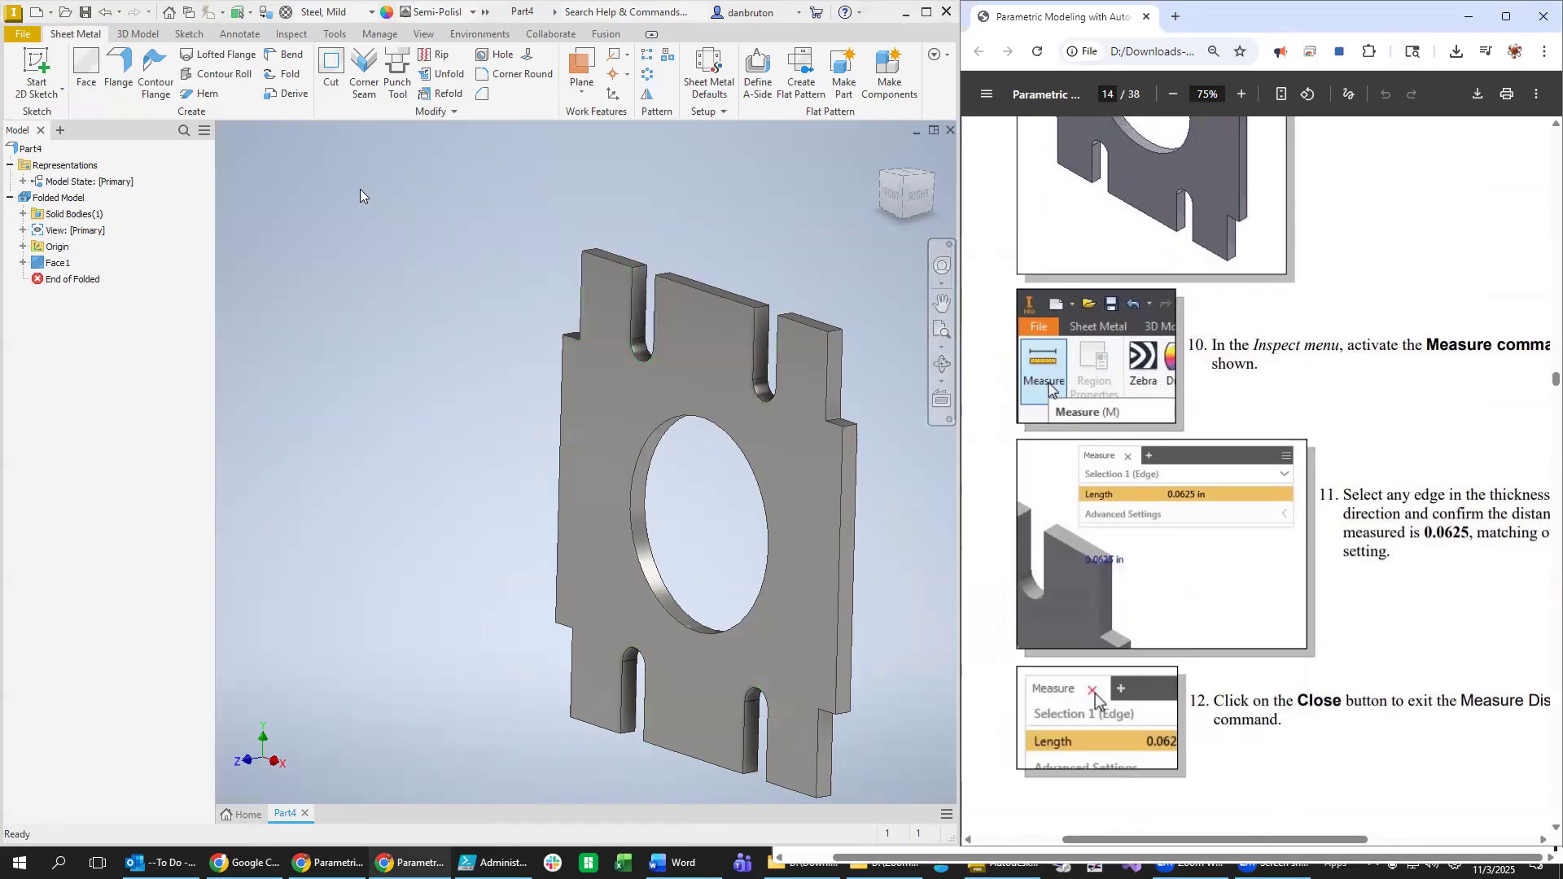
Measure the length of a thickness edge at the plate's upper corner and close the measurement.
left_click(291, 34)
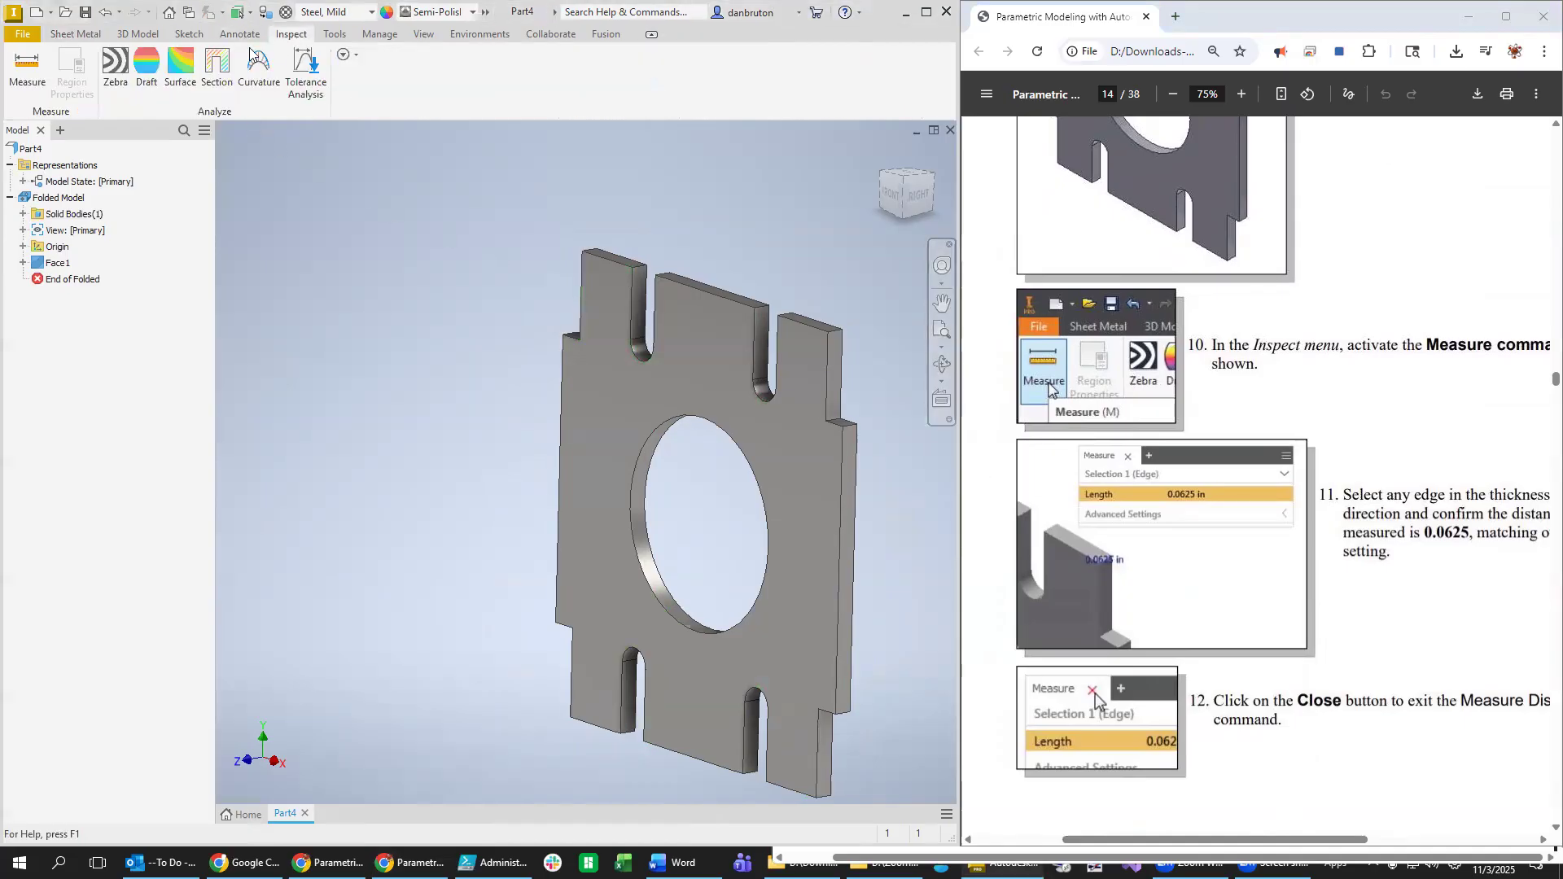
left_click(27, 70)
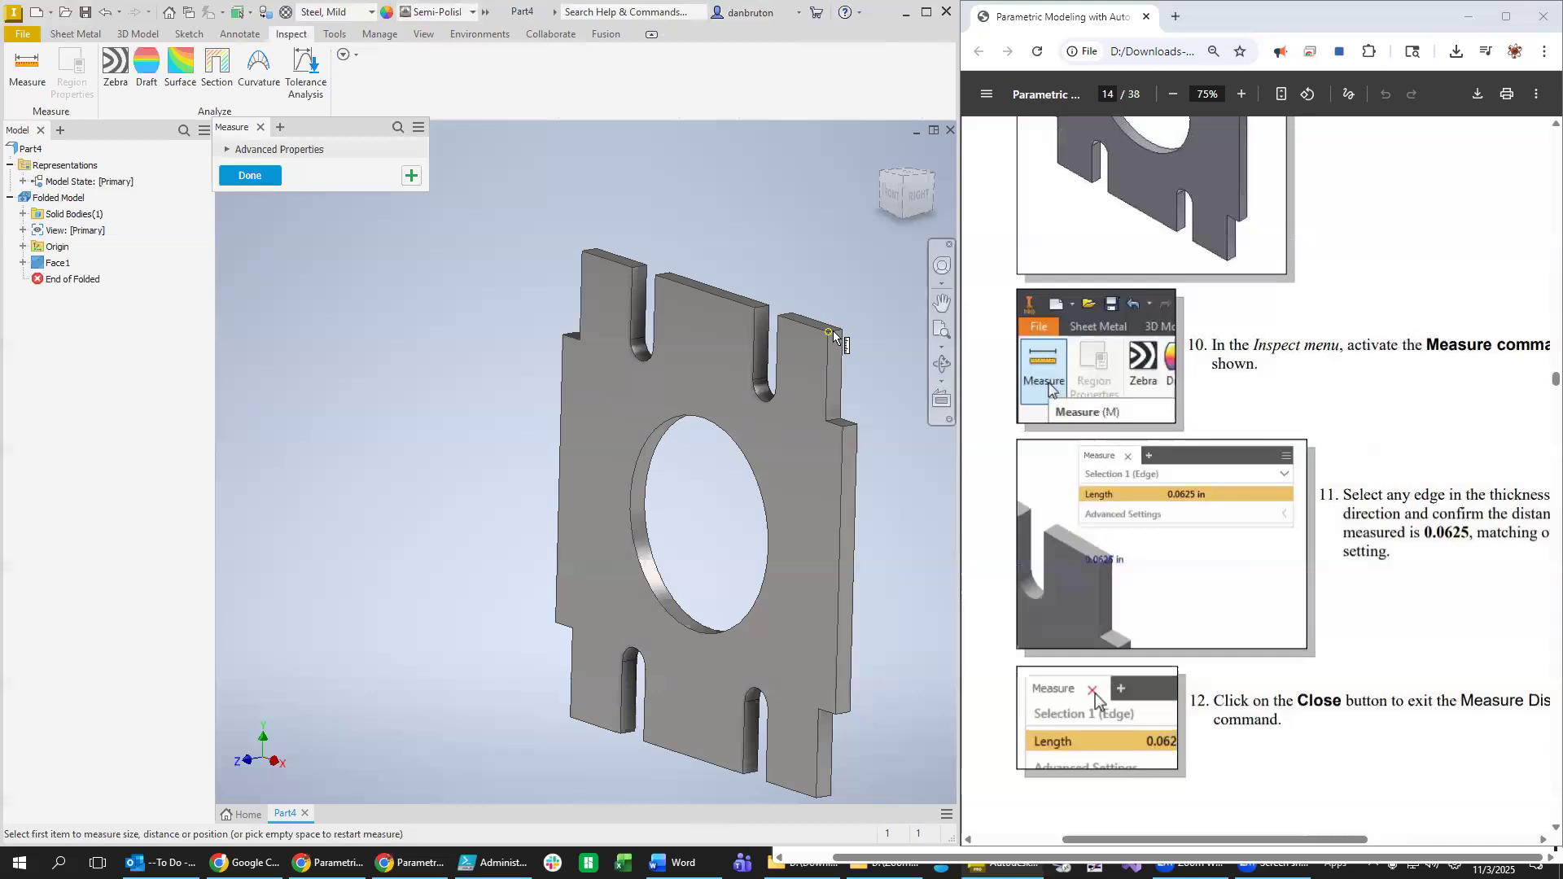
scroll(827, 329, "up", 5)
scroll(854, 277, "down", 7)
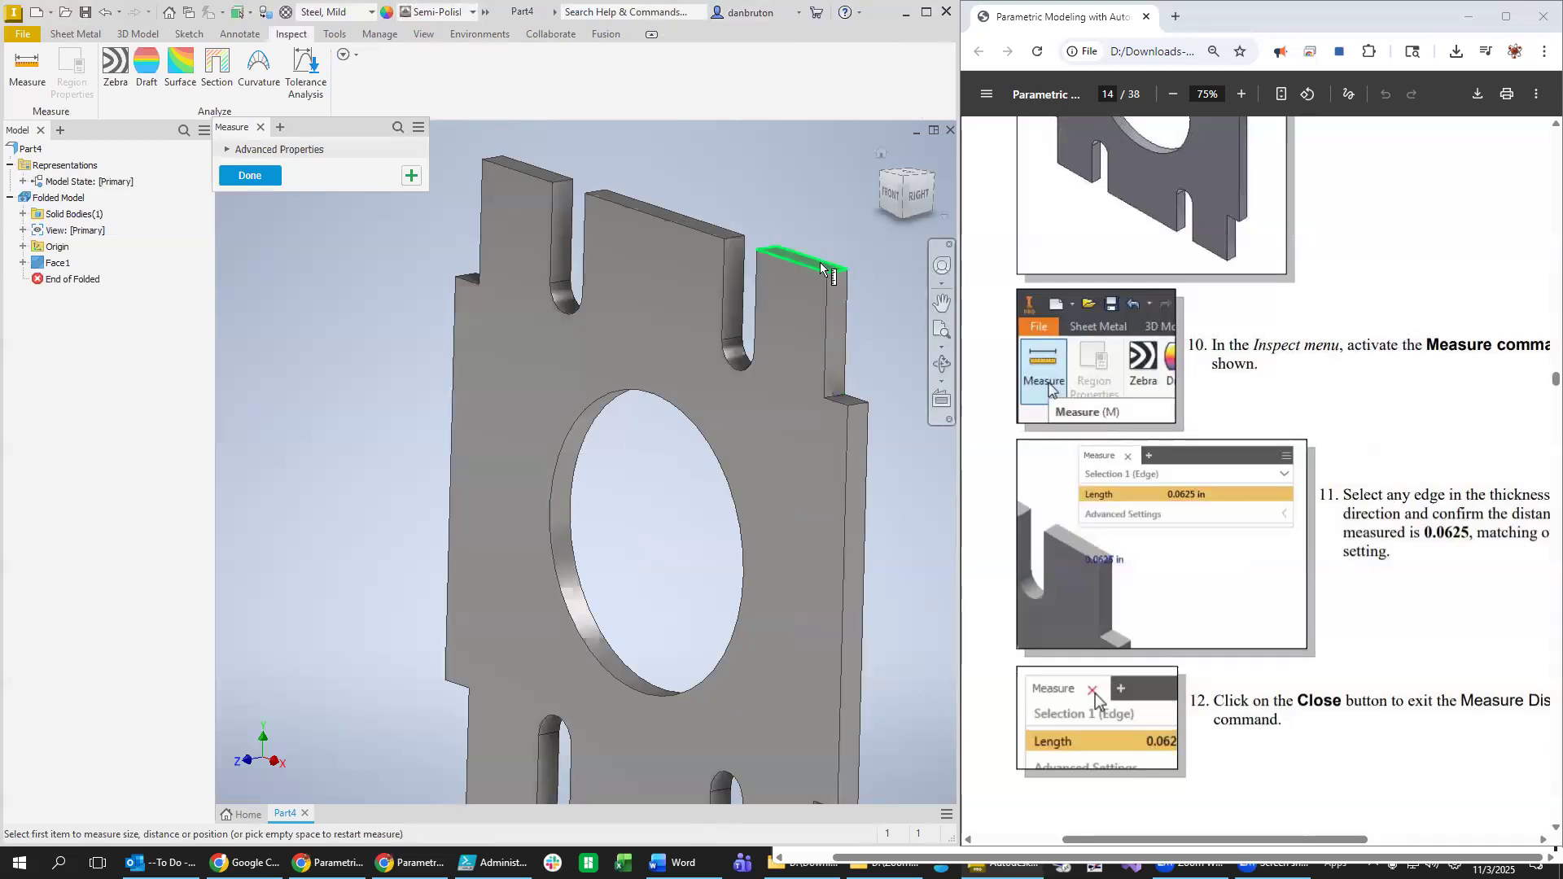
scroll(839, 274, "down", 4)
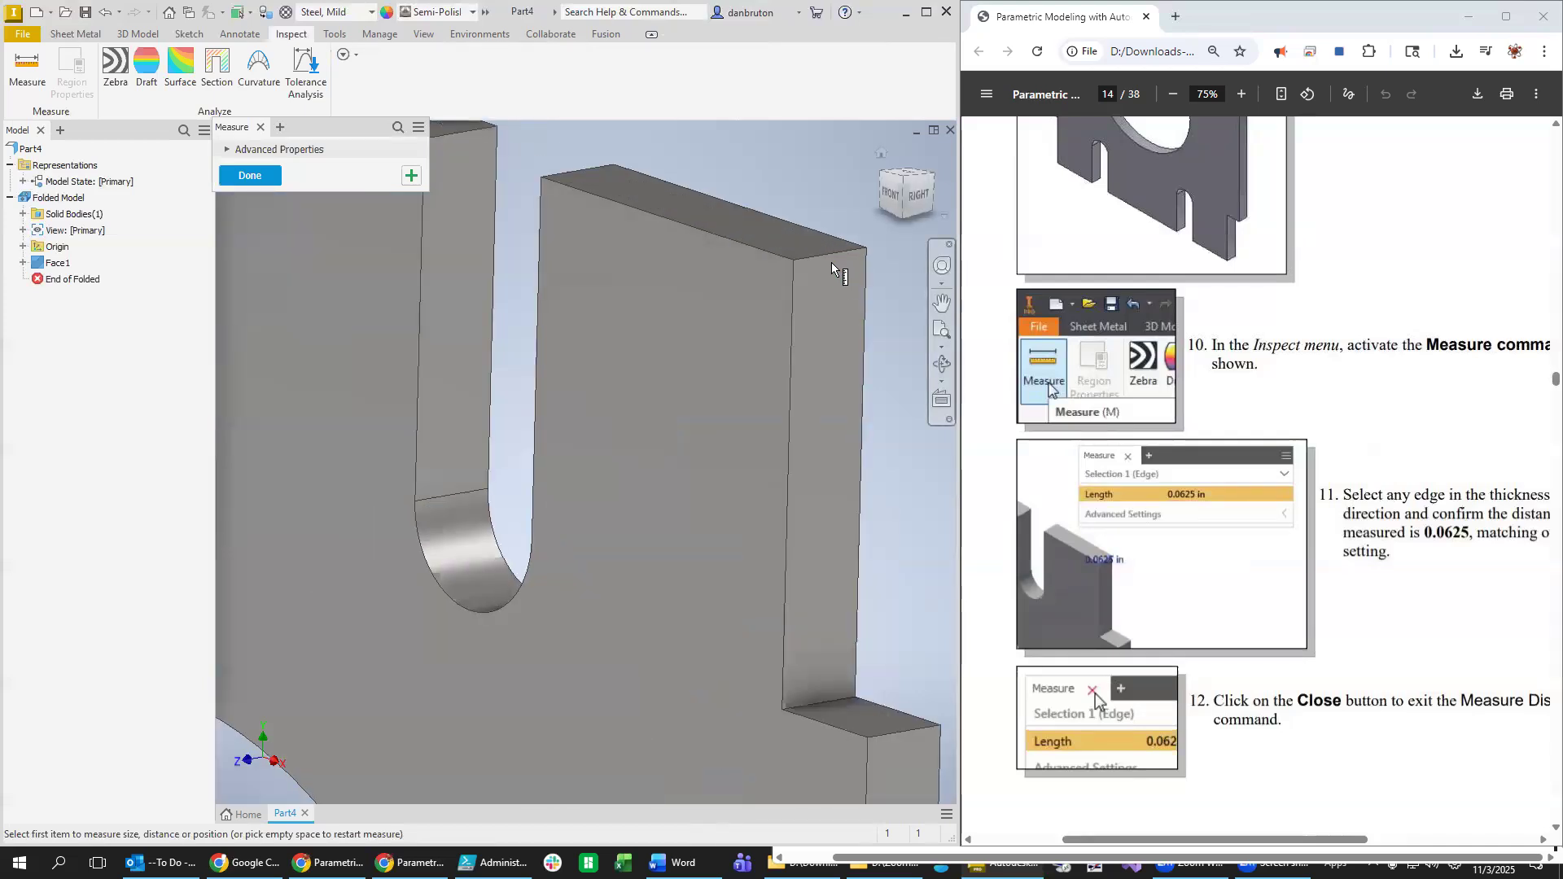
left_click(843, 258)
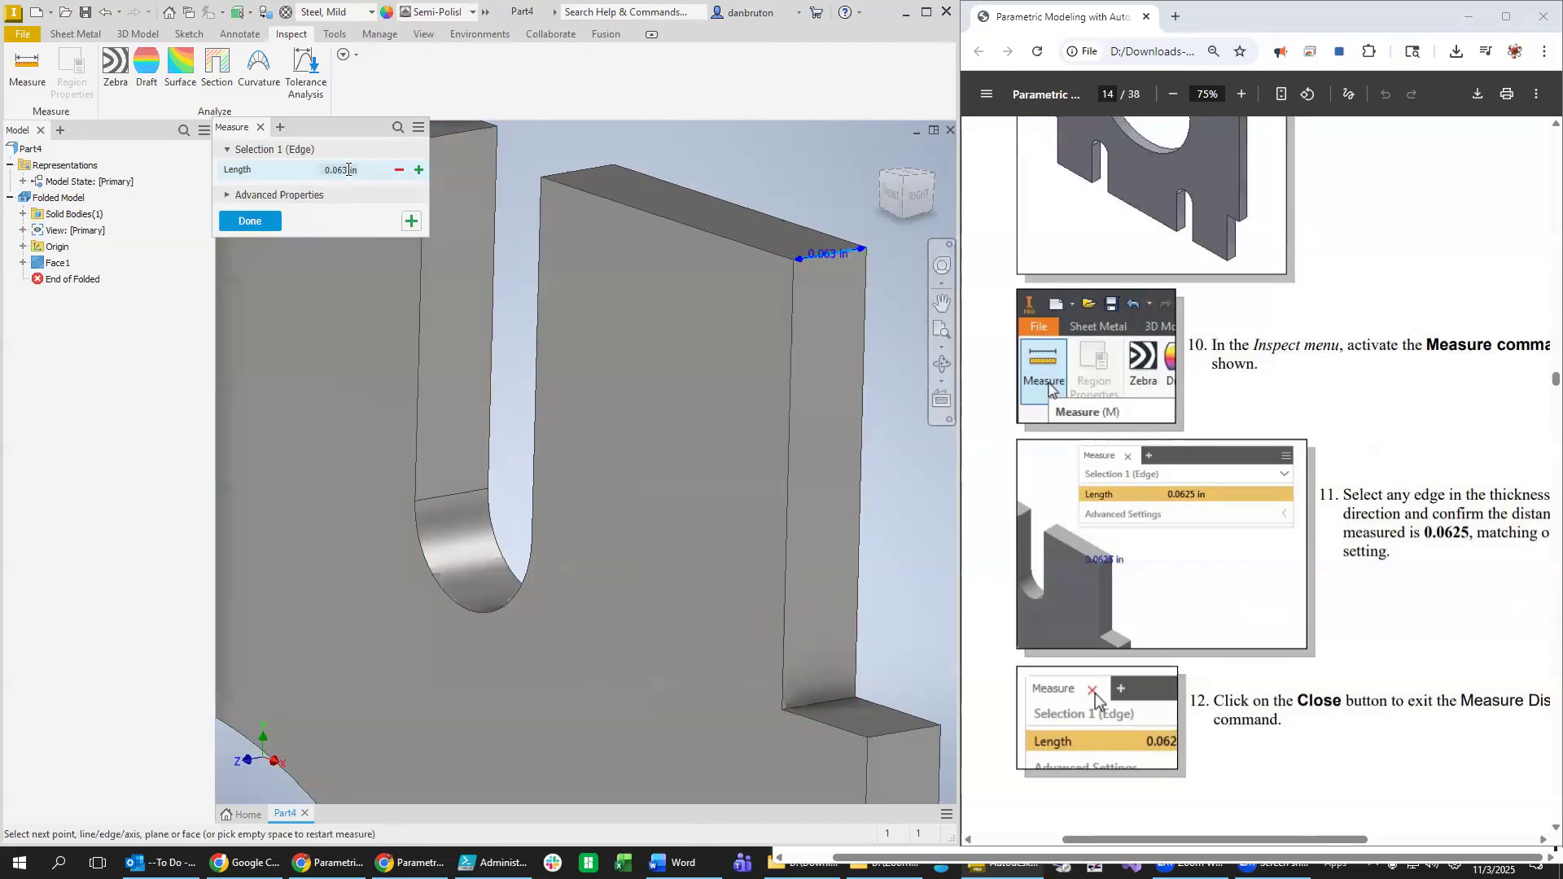
left_click(419, 171)
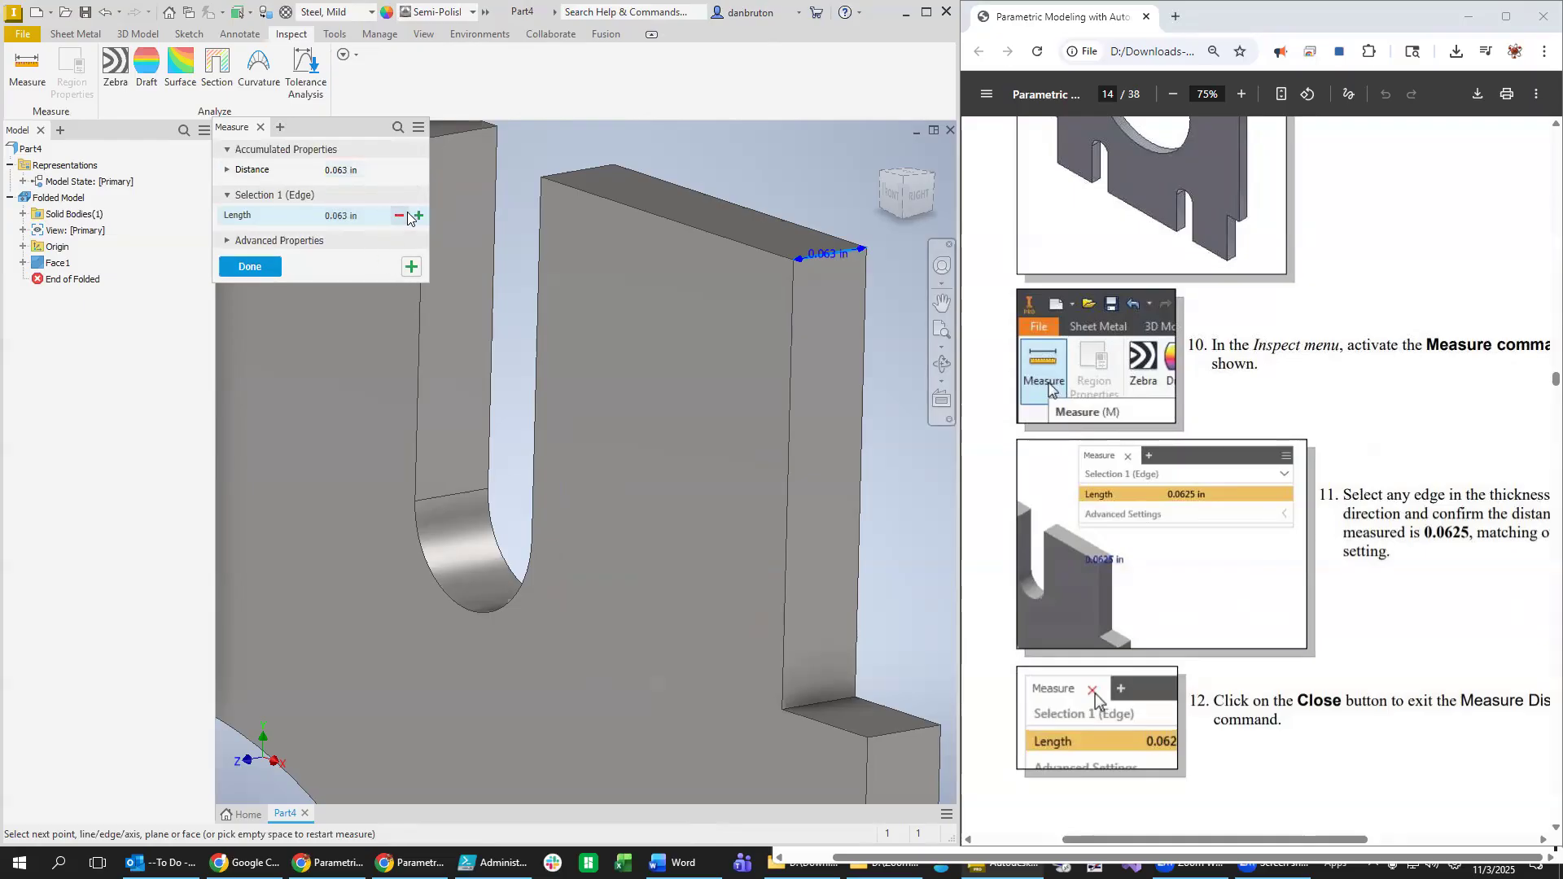
left_click(401, 214)
left_click(248, 266)
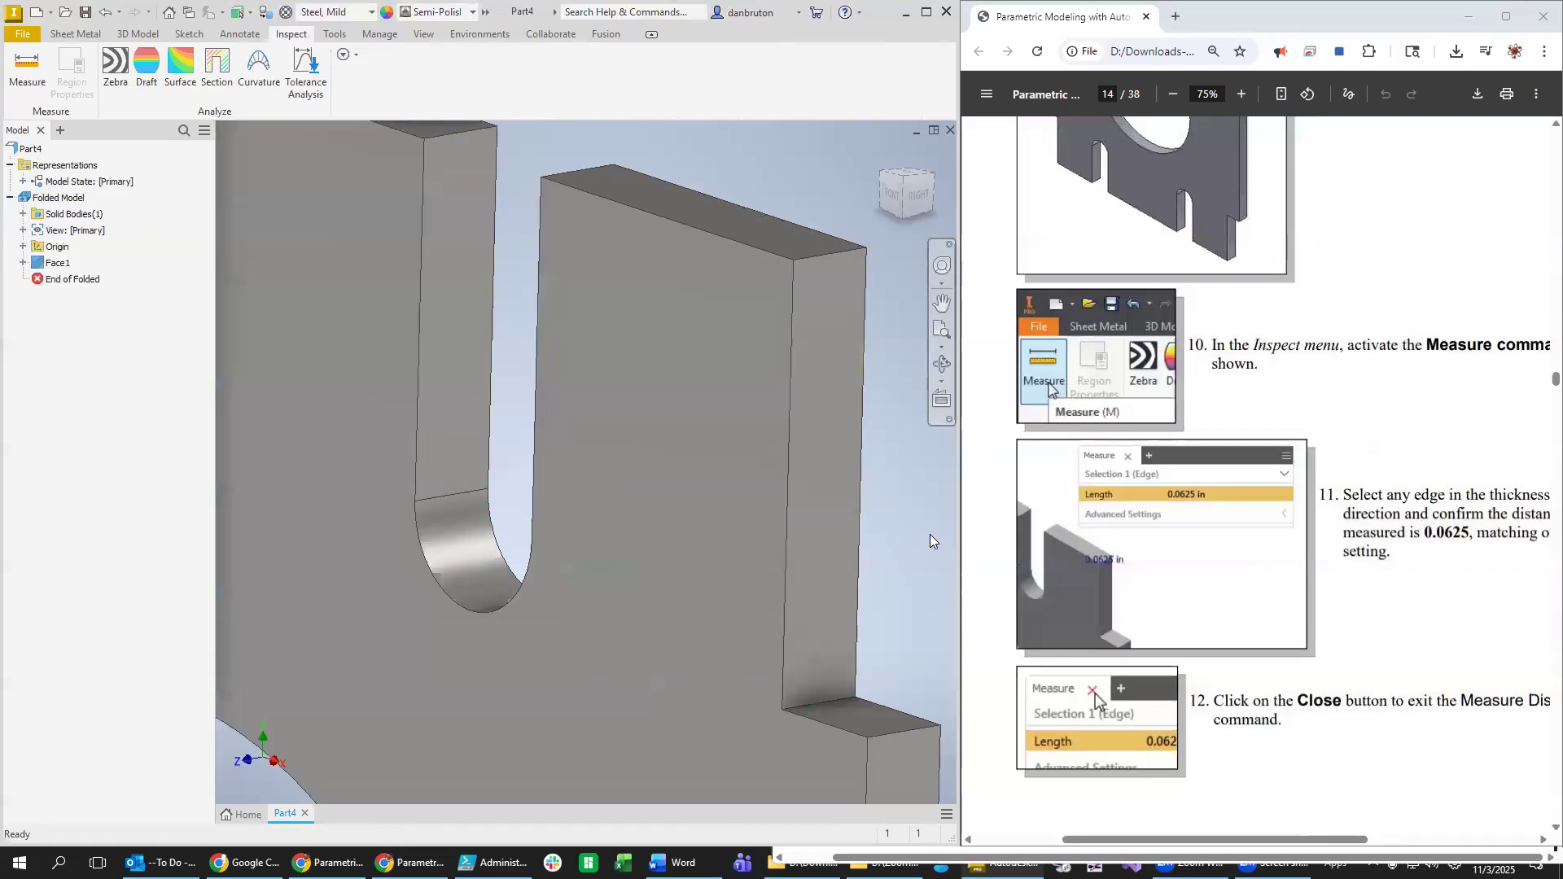
Set the part's linear dimension display precision to four decimal places (4.1234) in the document settings.
scroll(927, 537, "down", 2)
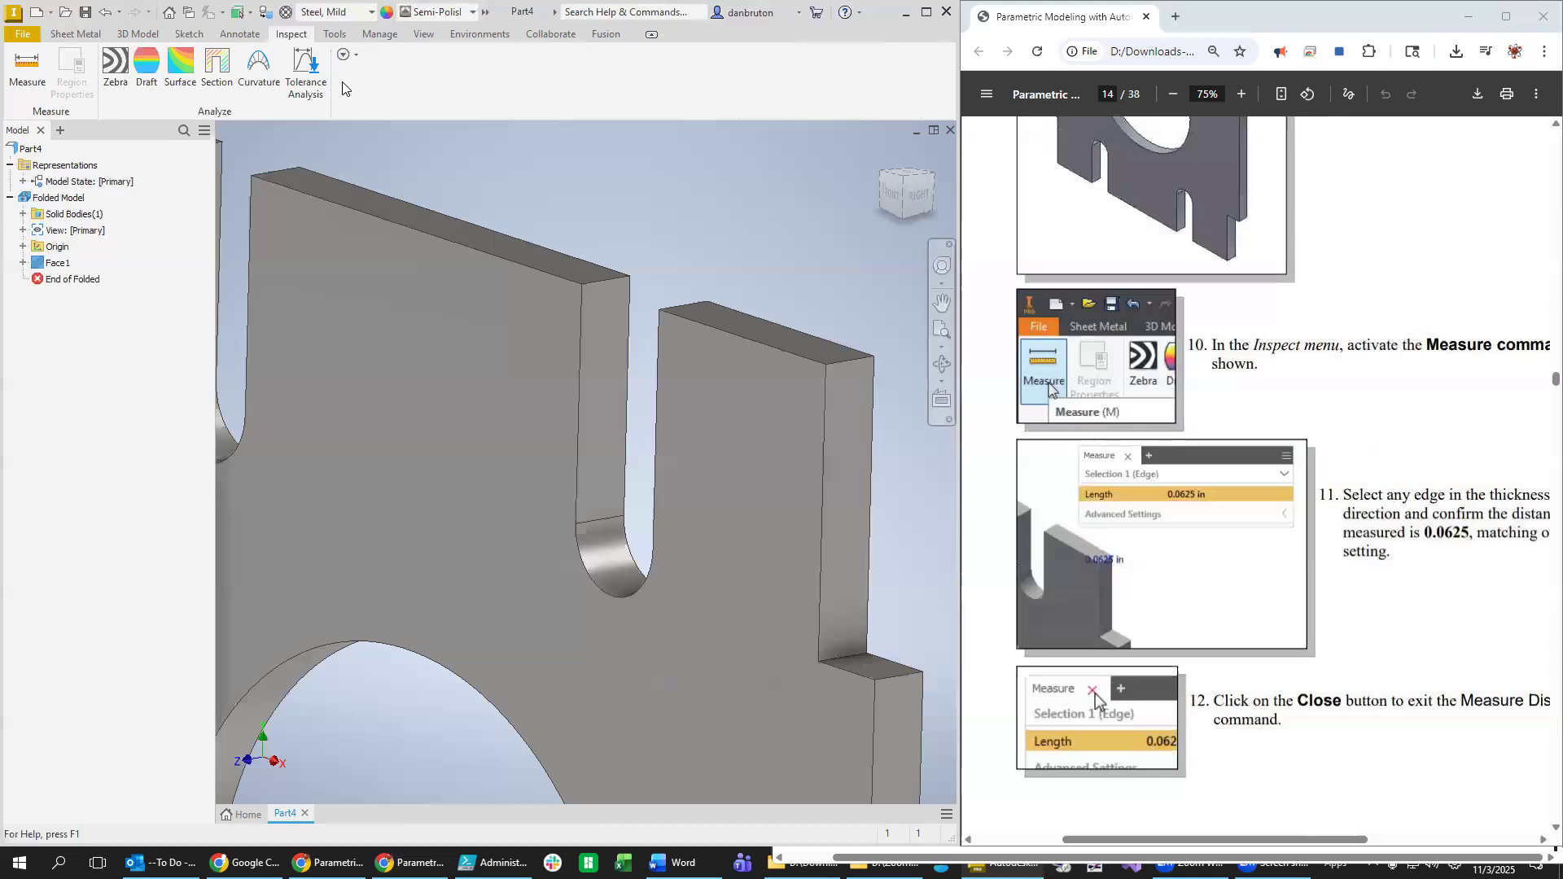
left_click(336, 33)
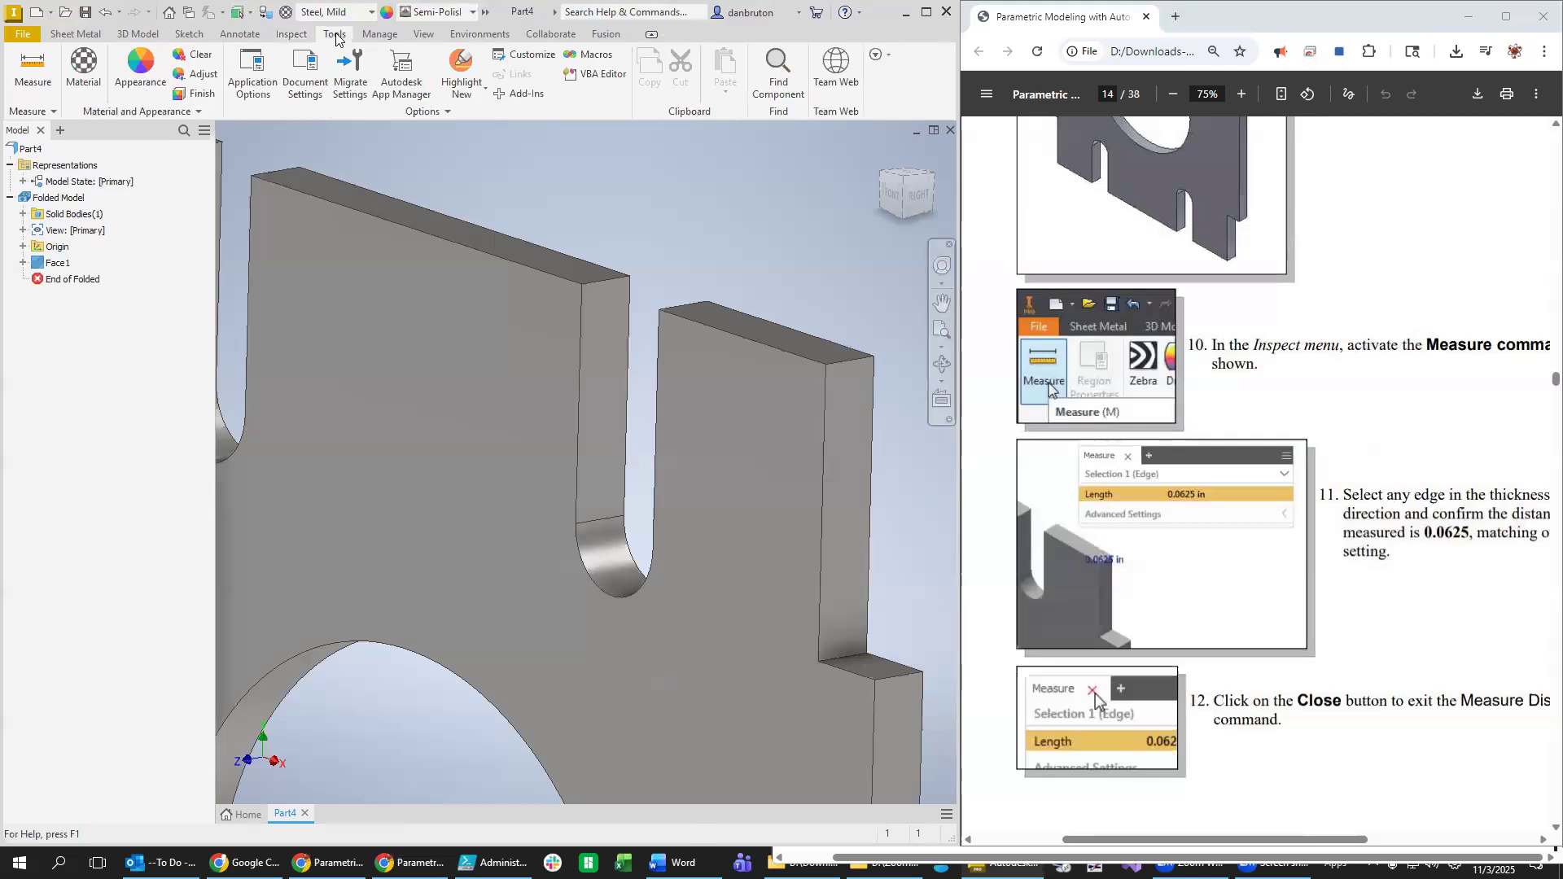
left_click(306, 83)
left_click(335, 214)
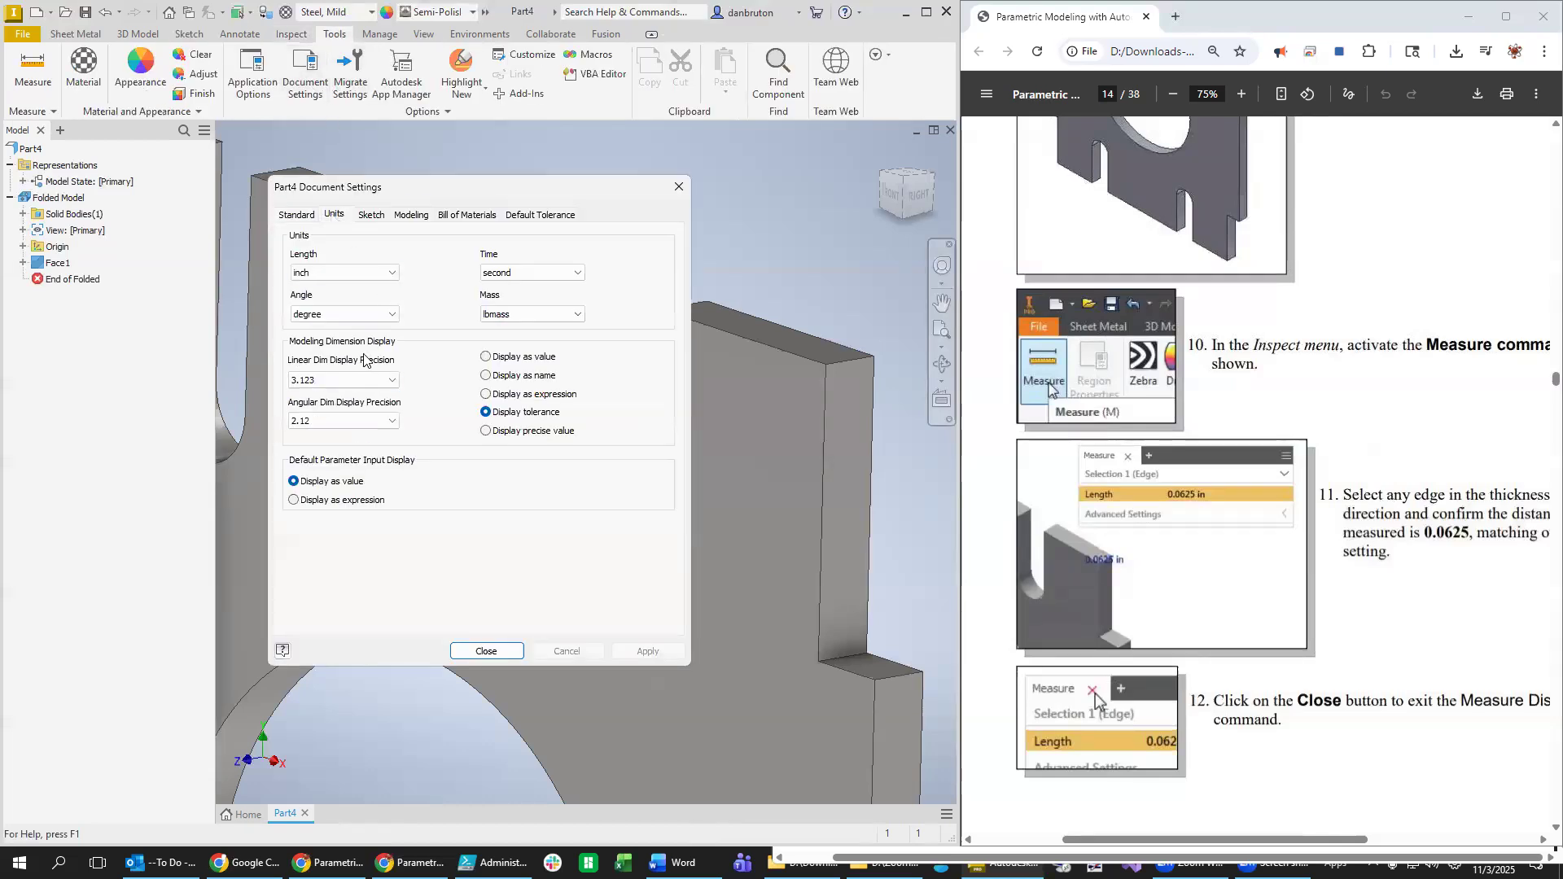
left_click(391, 380)
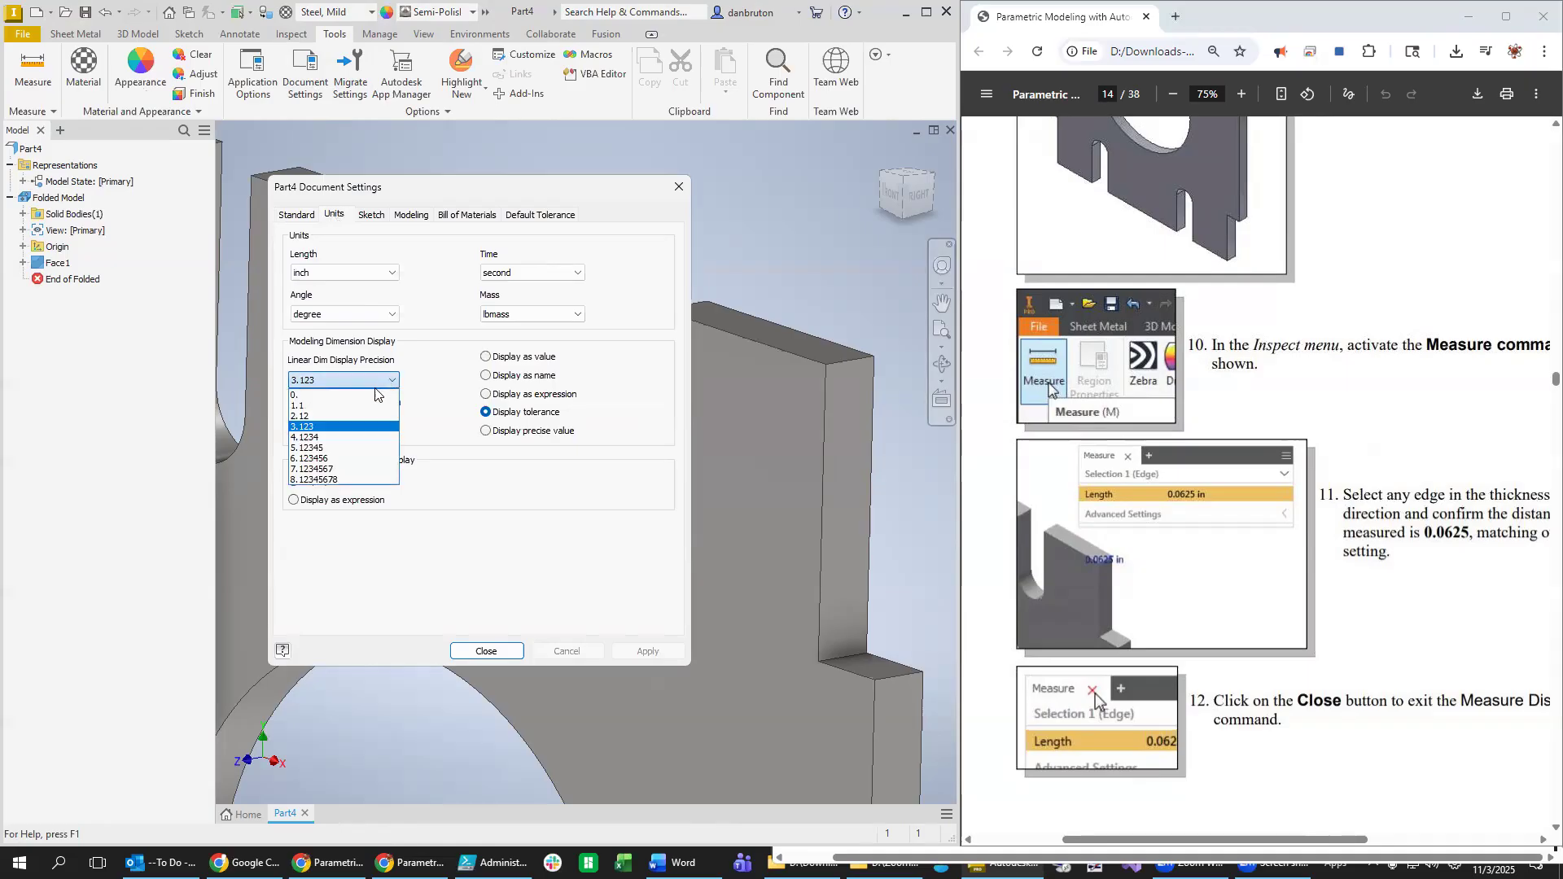
left_click(347, 438)
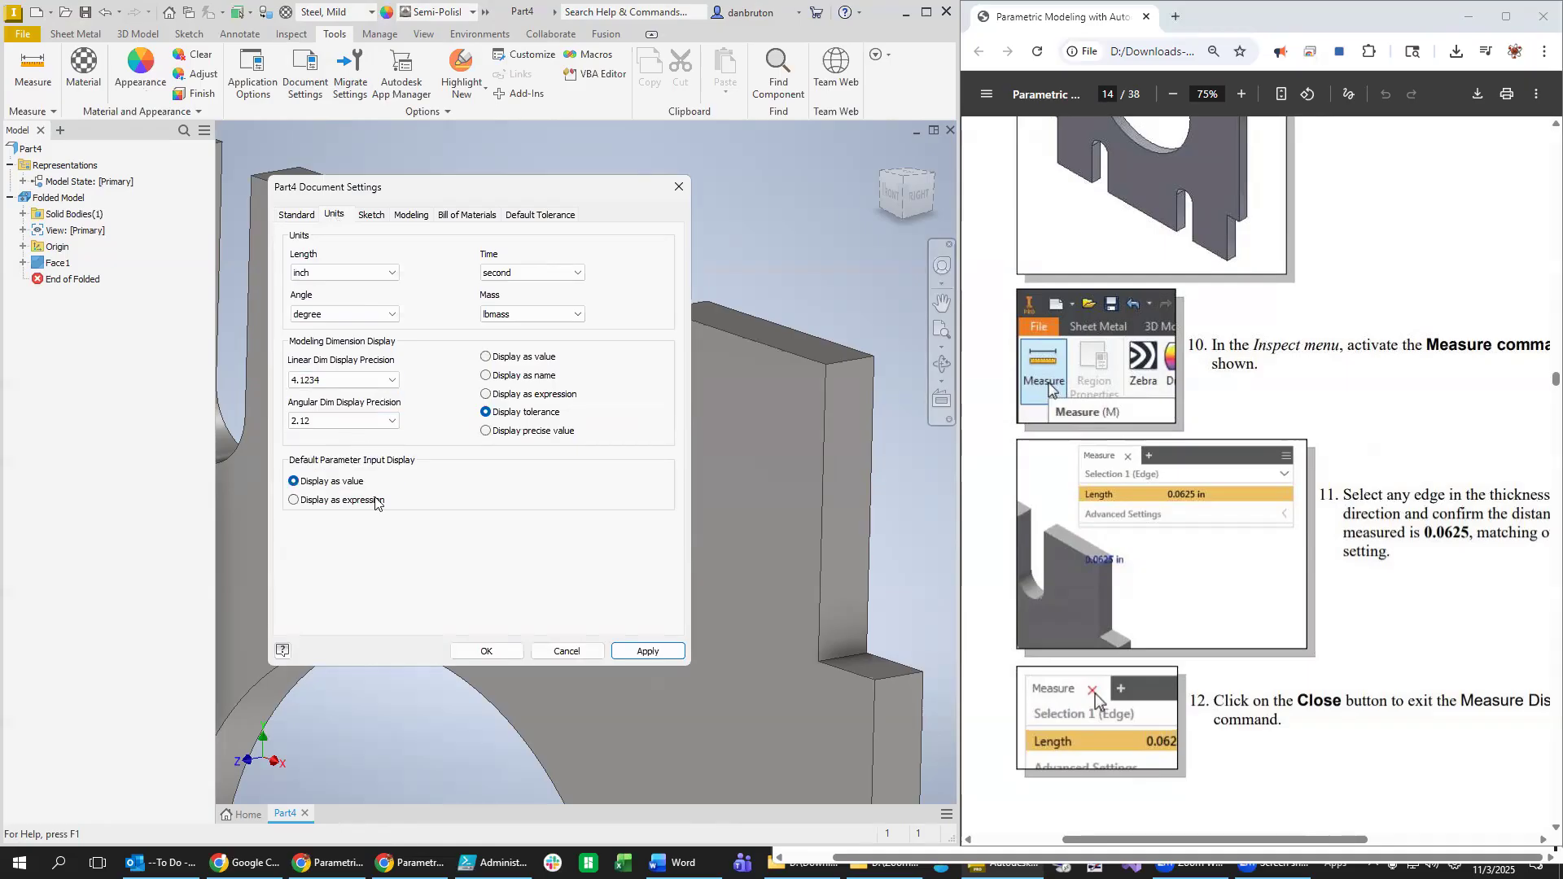
left_click(646, 655)
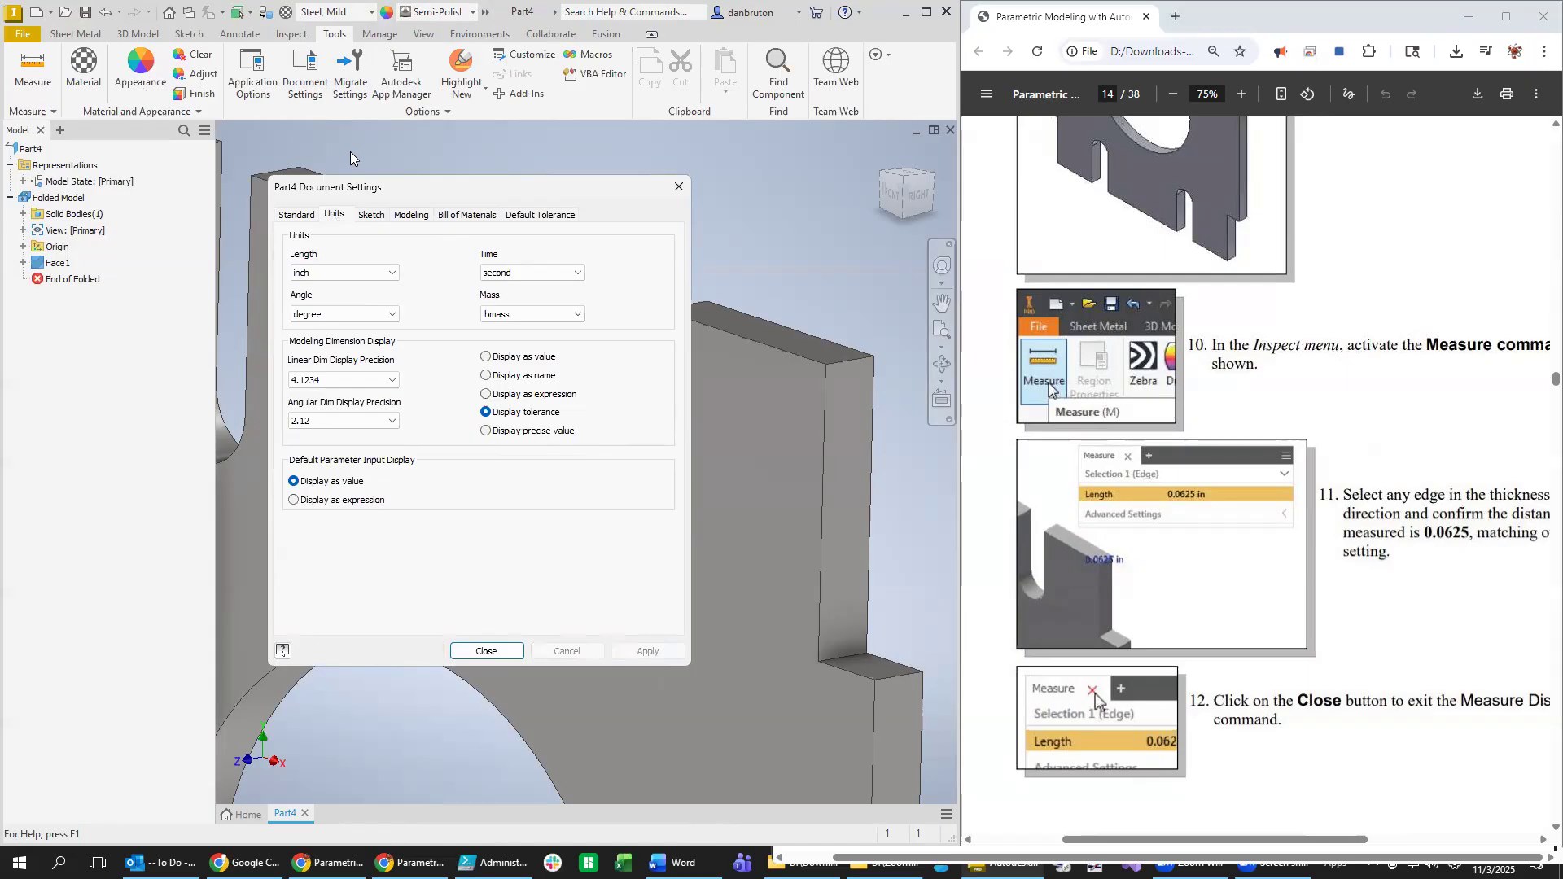
left_click(487, 651)
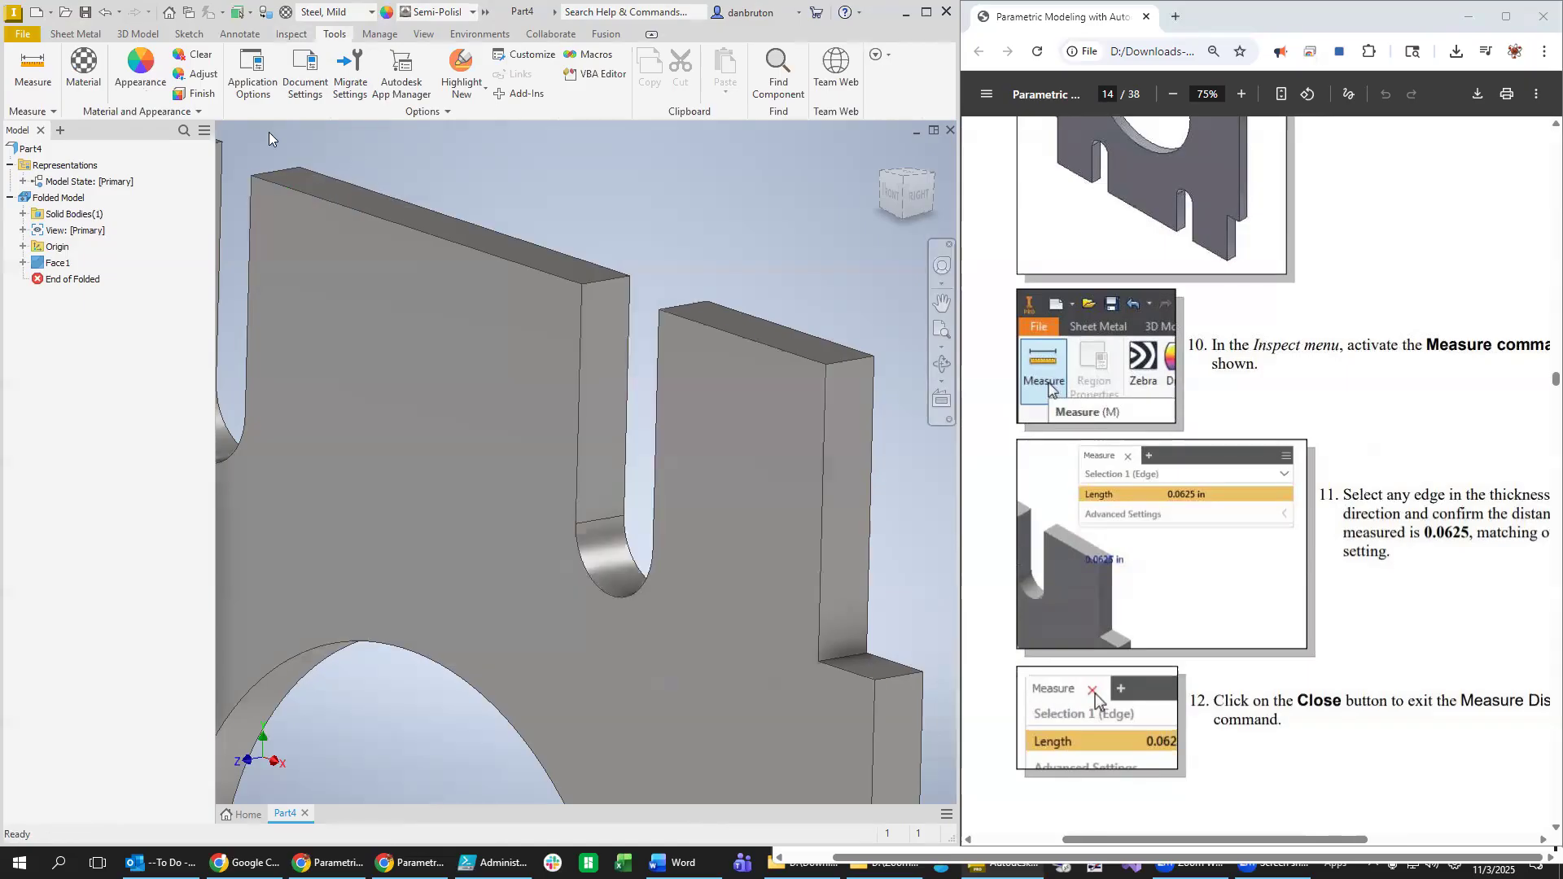
Measure the thickness edge of the upper corner tab again with the four-decimal precision applied.
left_click(290, 35)
left_click(27, 67)
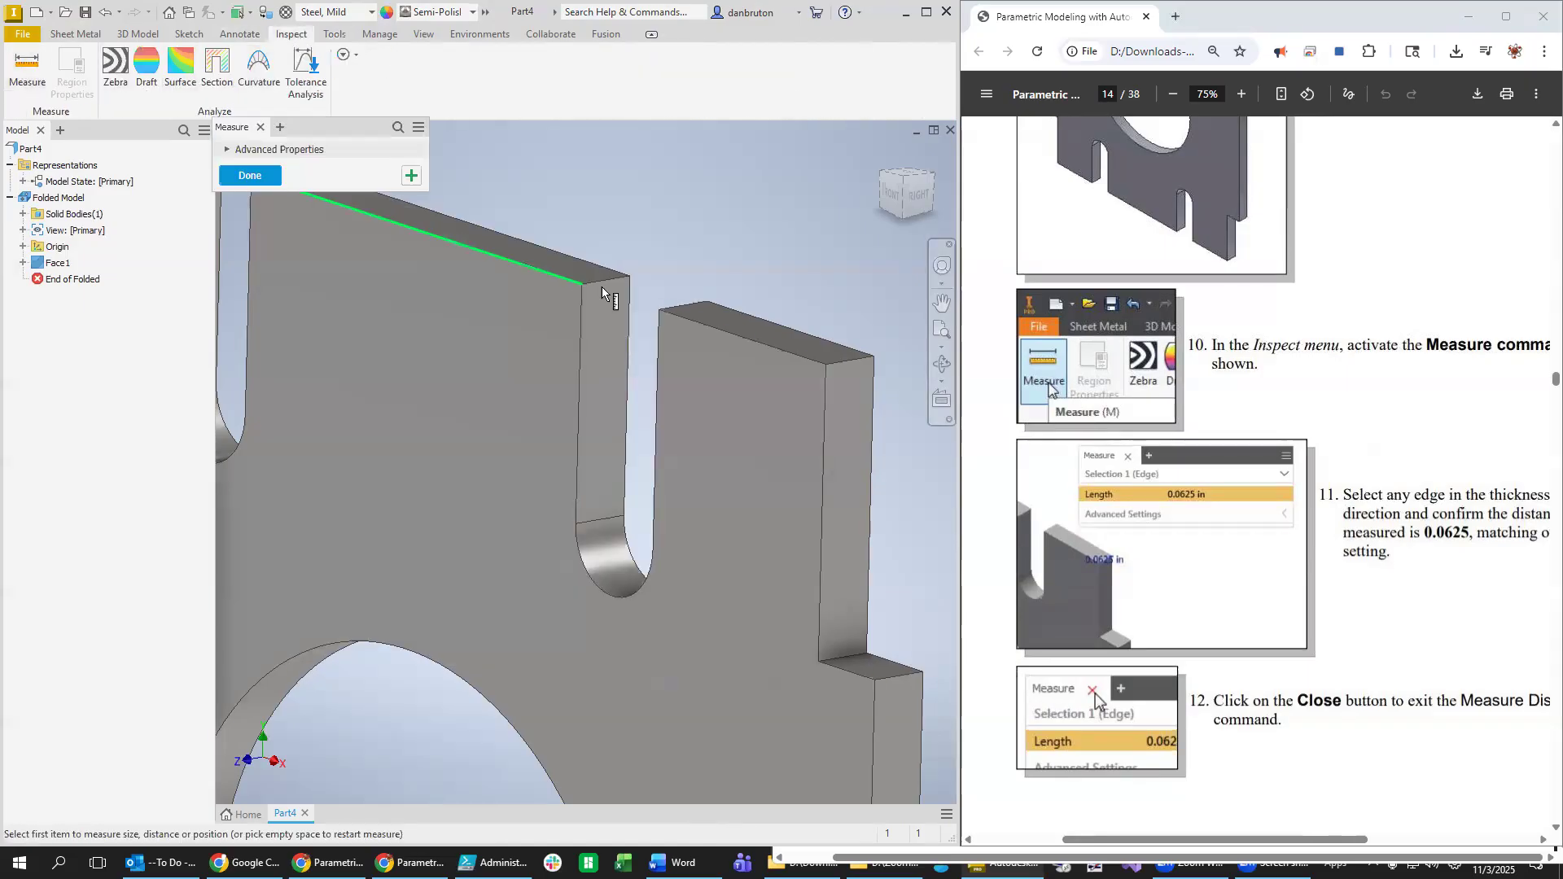
left_click(859, 362)
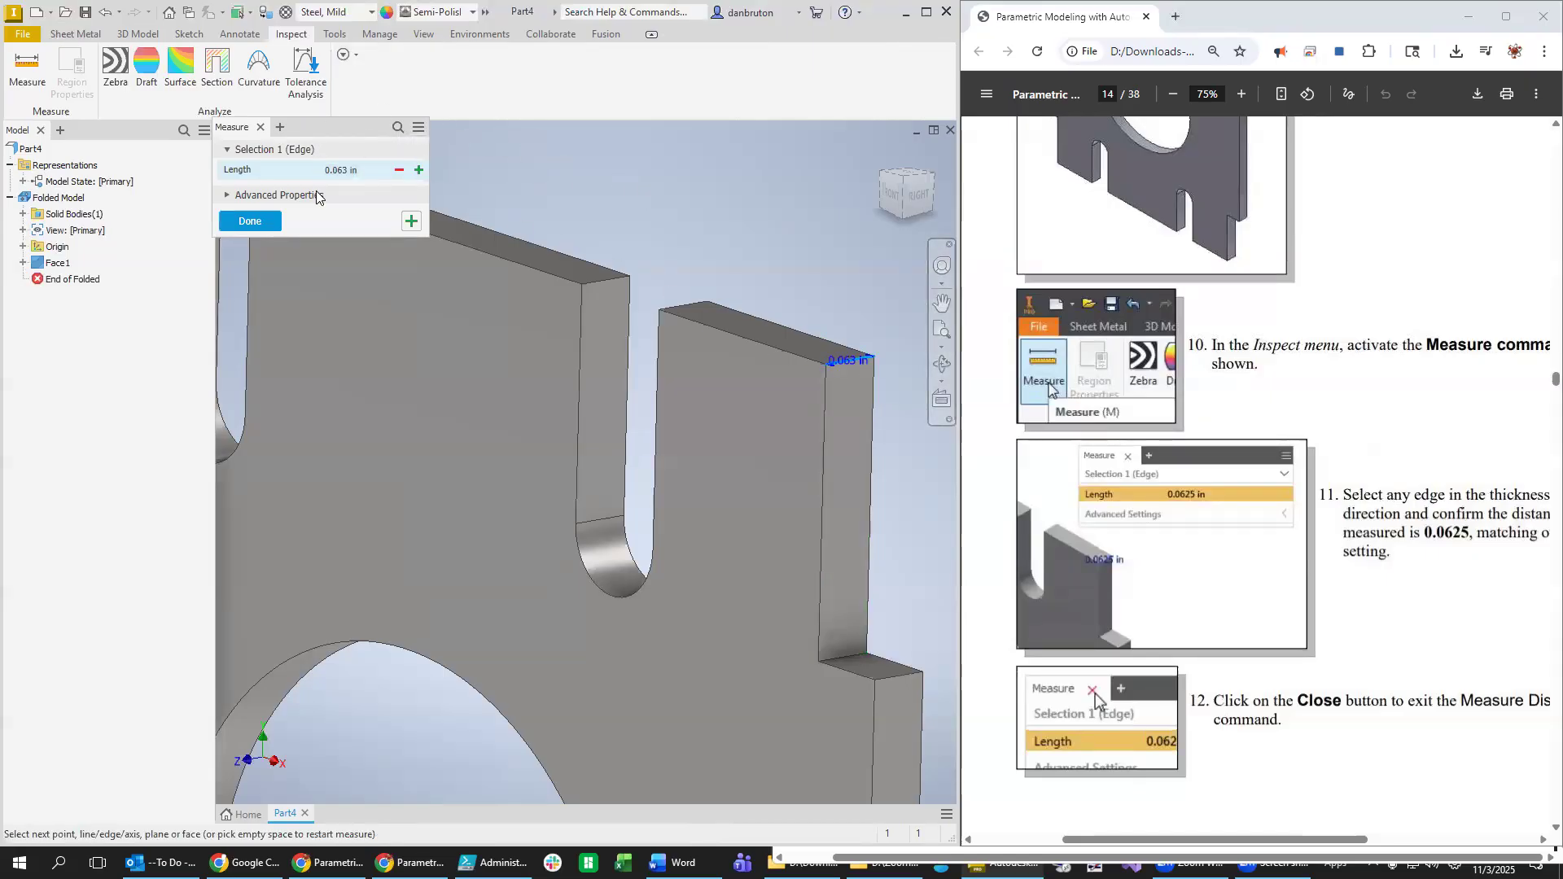
left_click(273, 221)
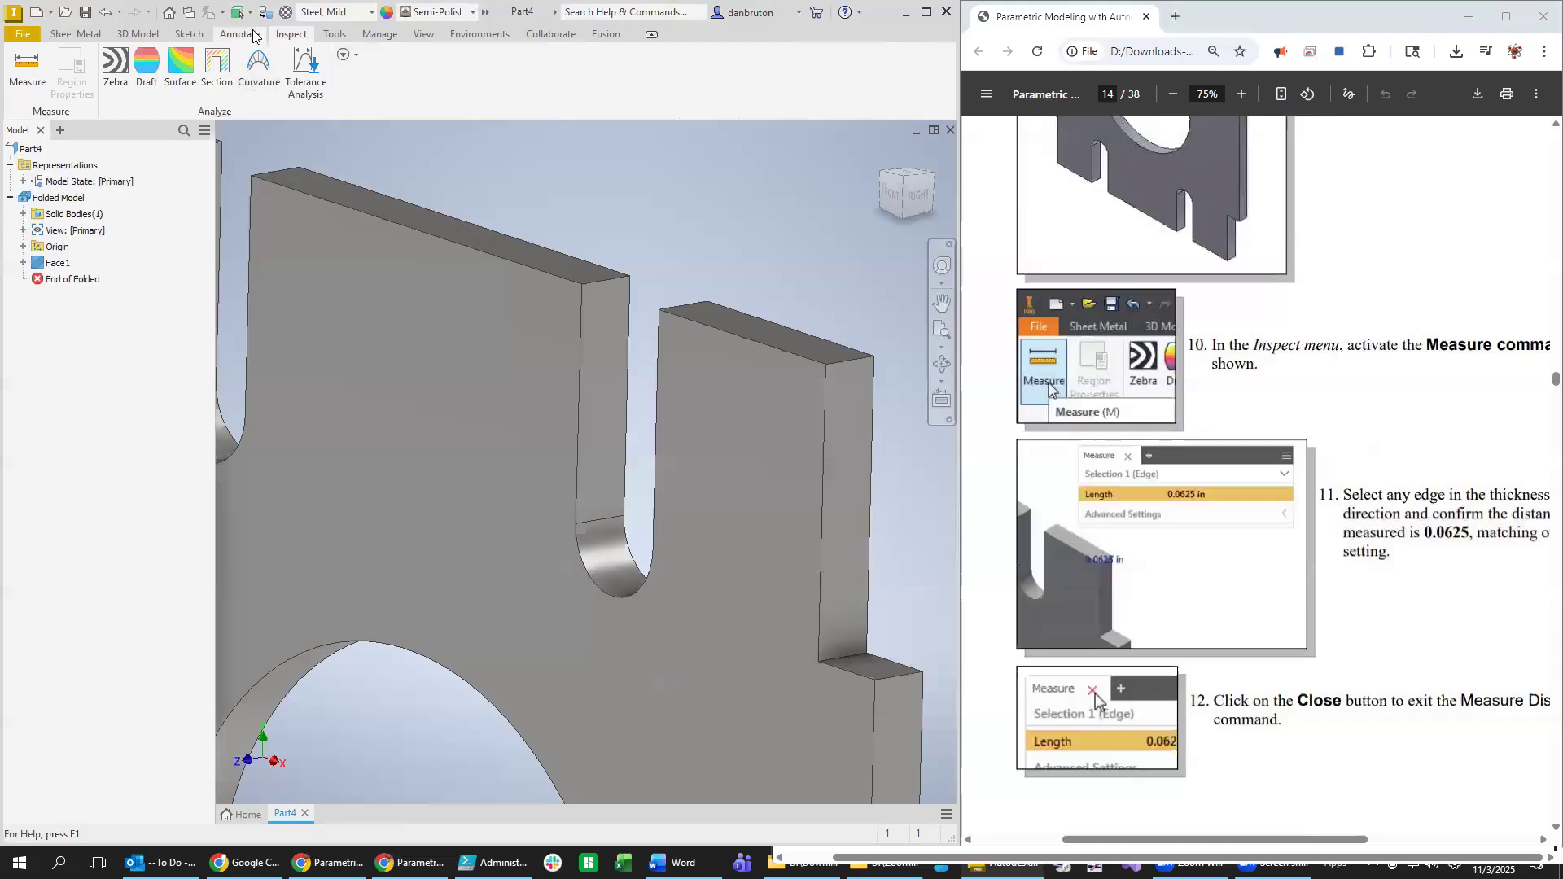
Recheck the linear dimension display precision in the document's unit settings.
left_click(319, 36)
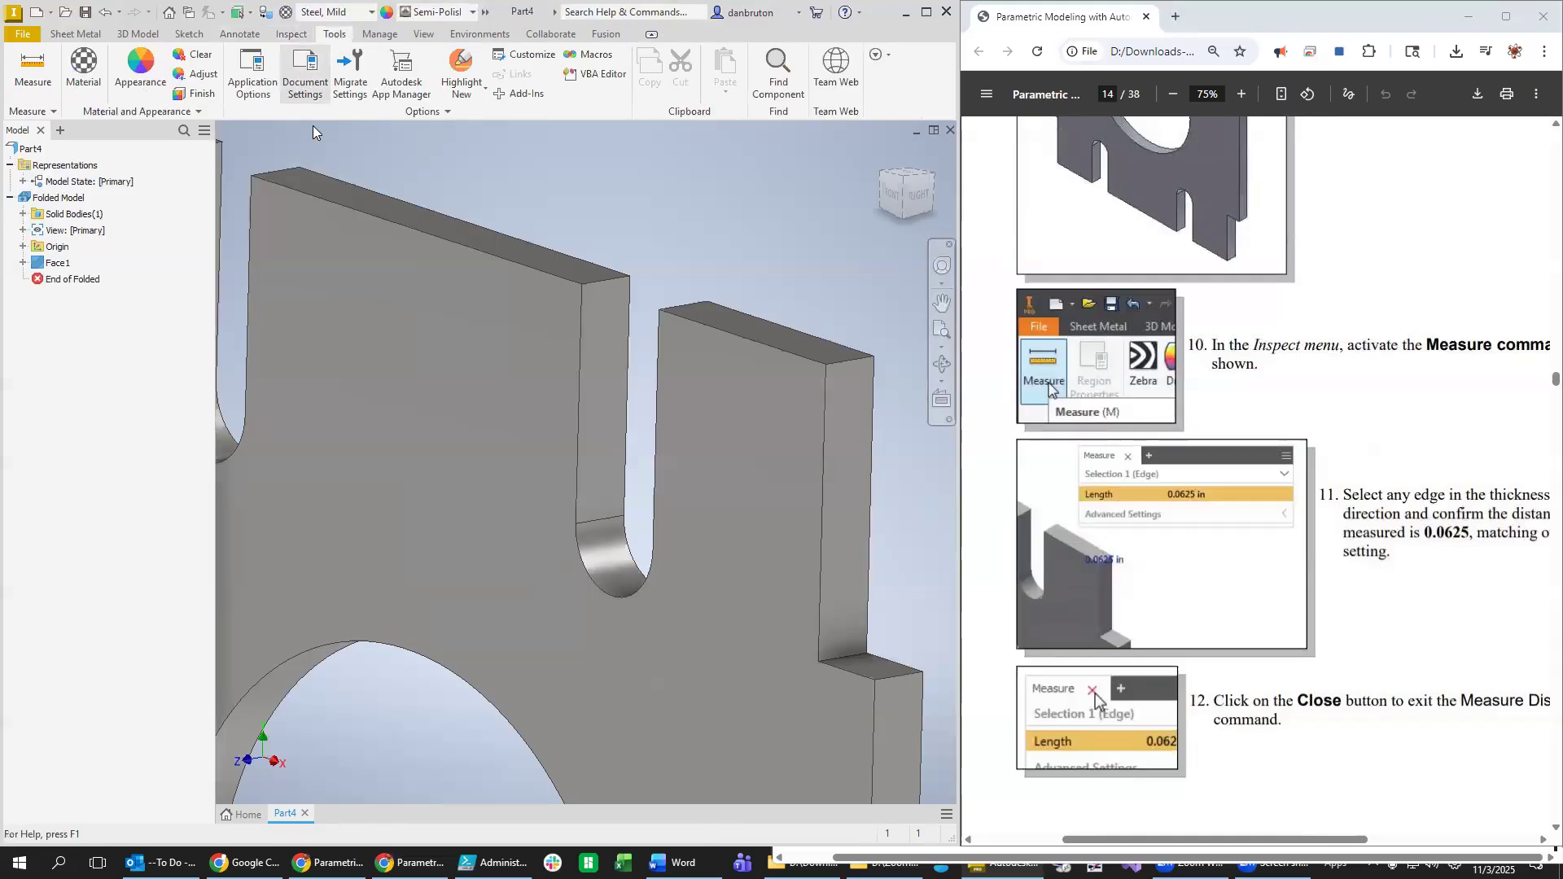
left_click(335, 215)
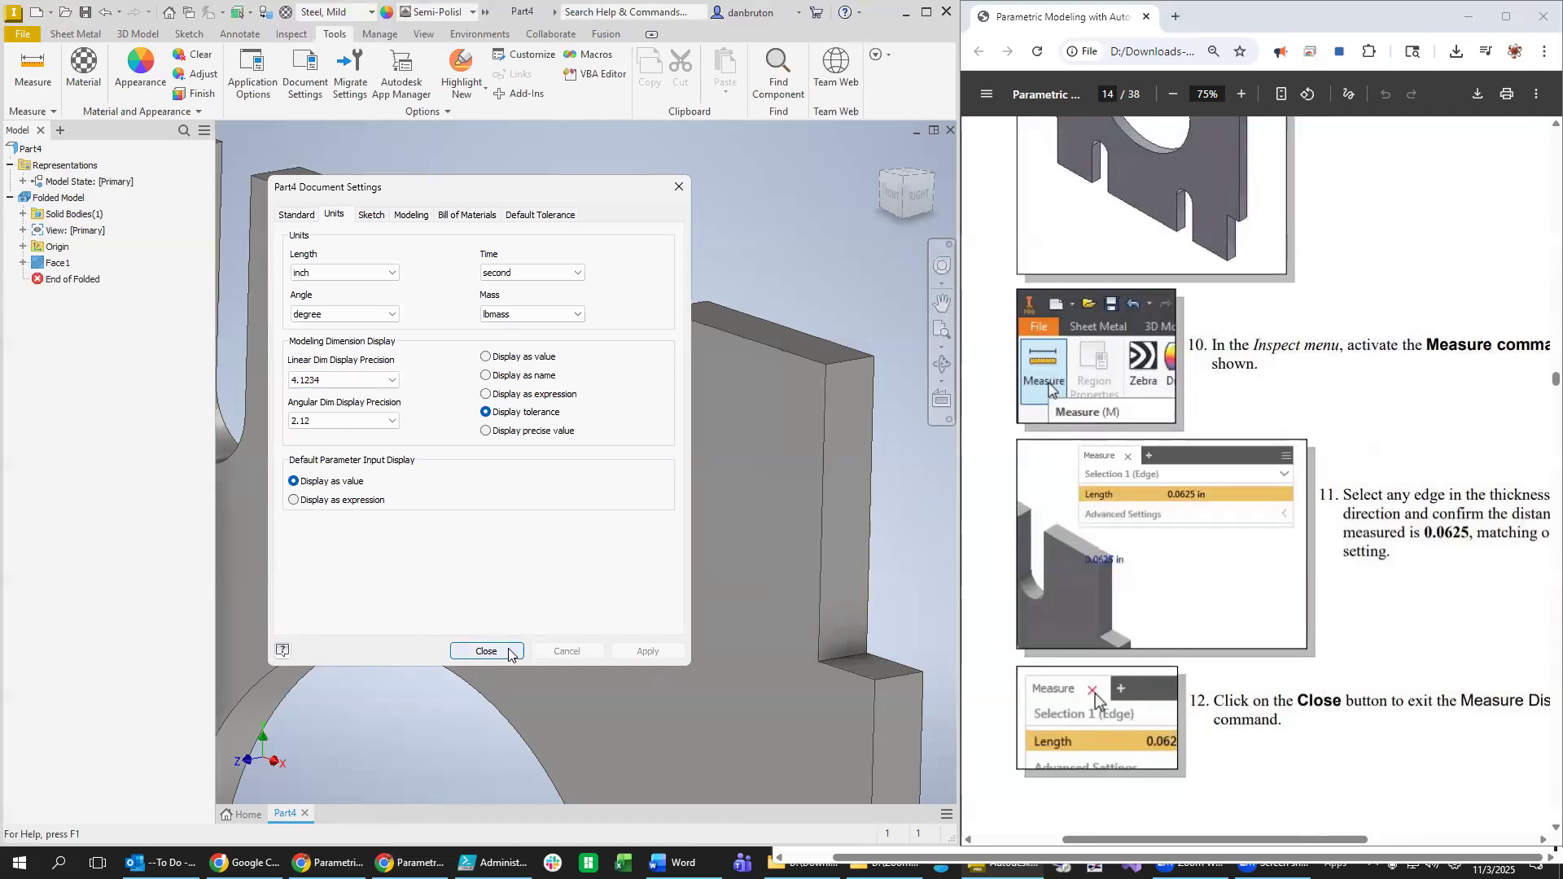
left_click(486, 652)
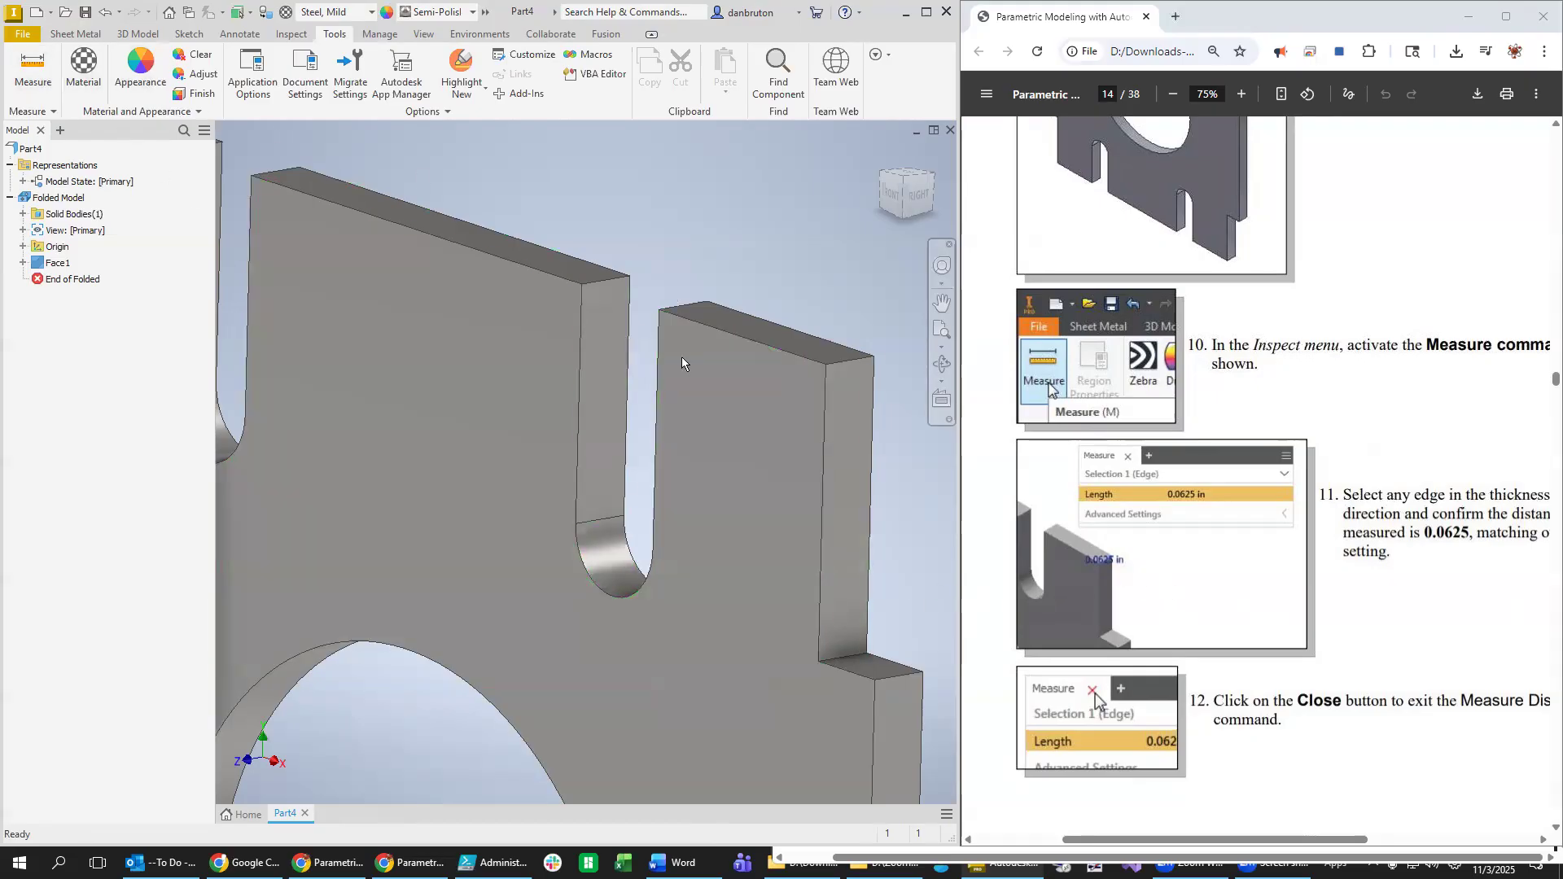
Bring the whole base plate into view and go to the tutorial's section on using the Flange command.
scroll(800, 499, "up", 3)
scroll(802, 544, "down", 4)
middle_click_drag(767, 640, 657, 386)
scroll(1277, 688, "down", 8)
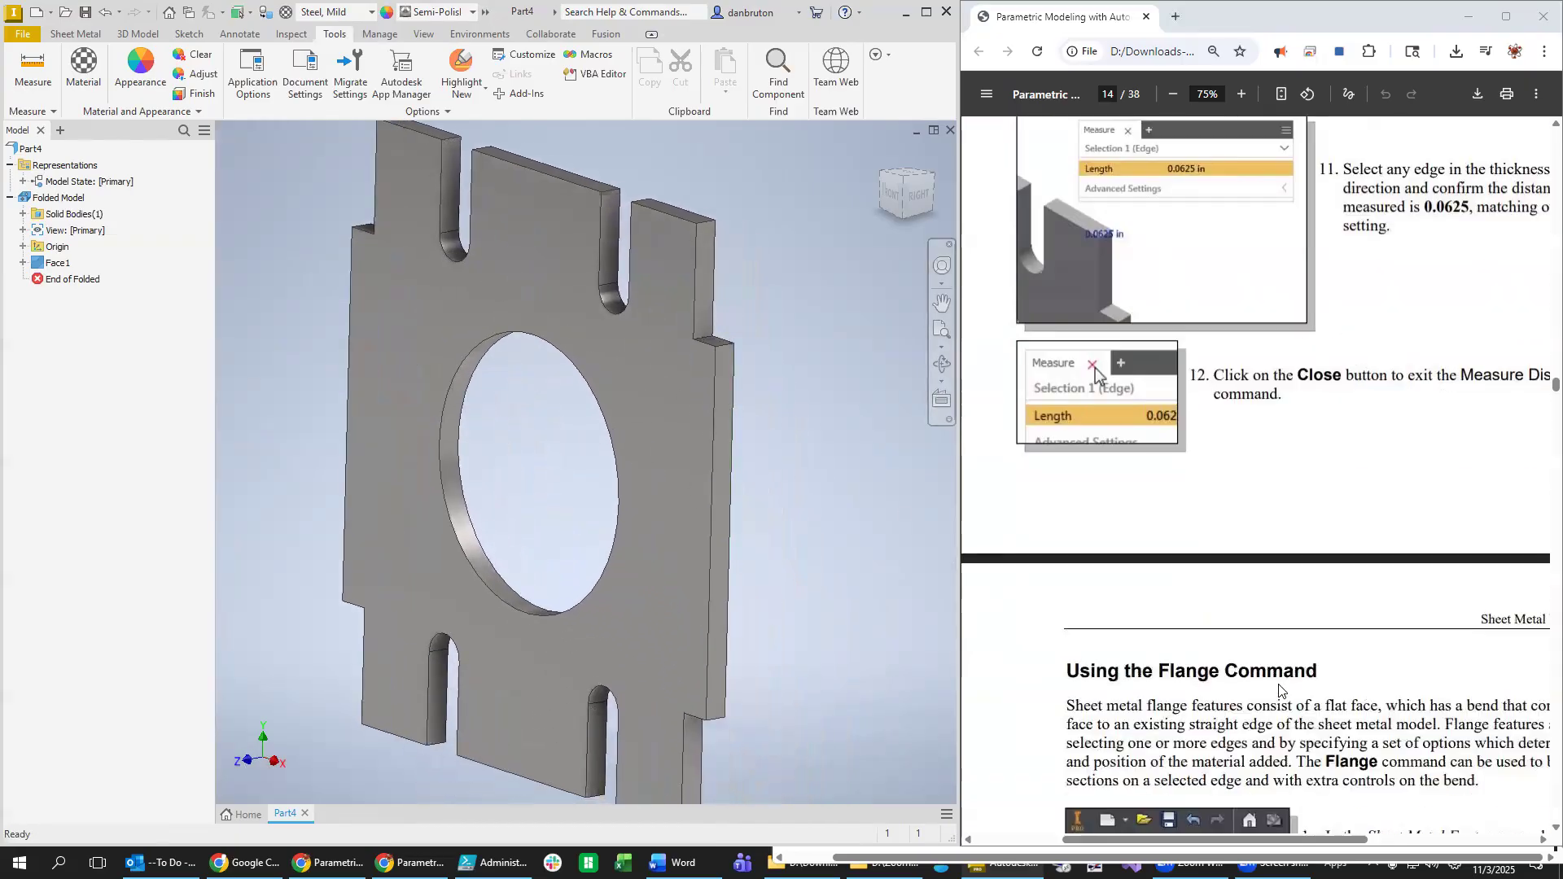
scroll(1276, 689, "down", 3)
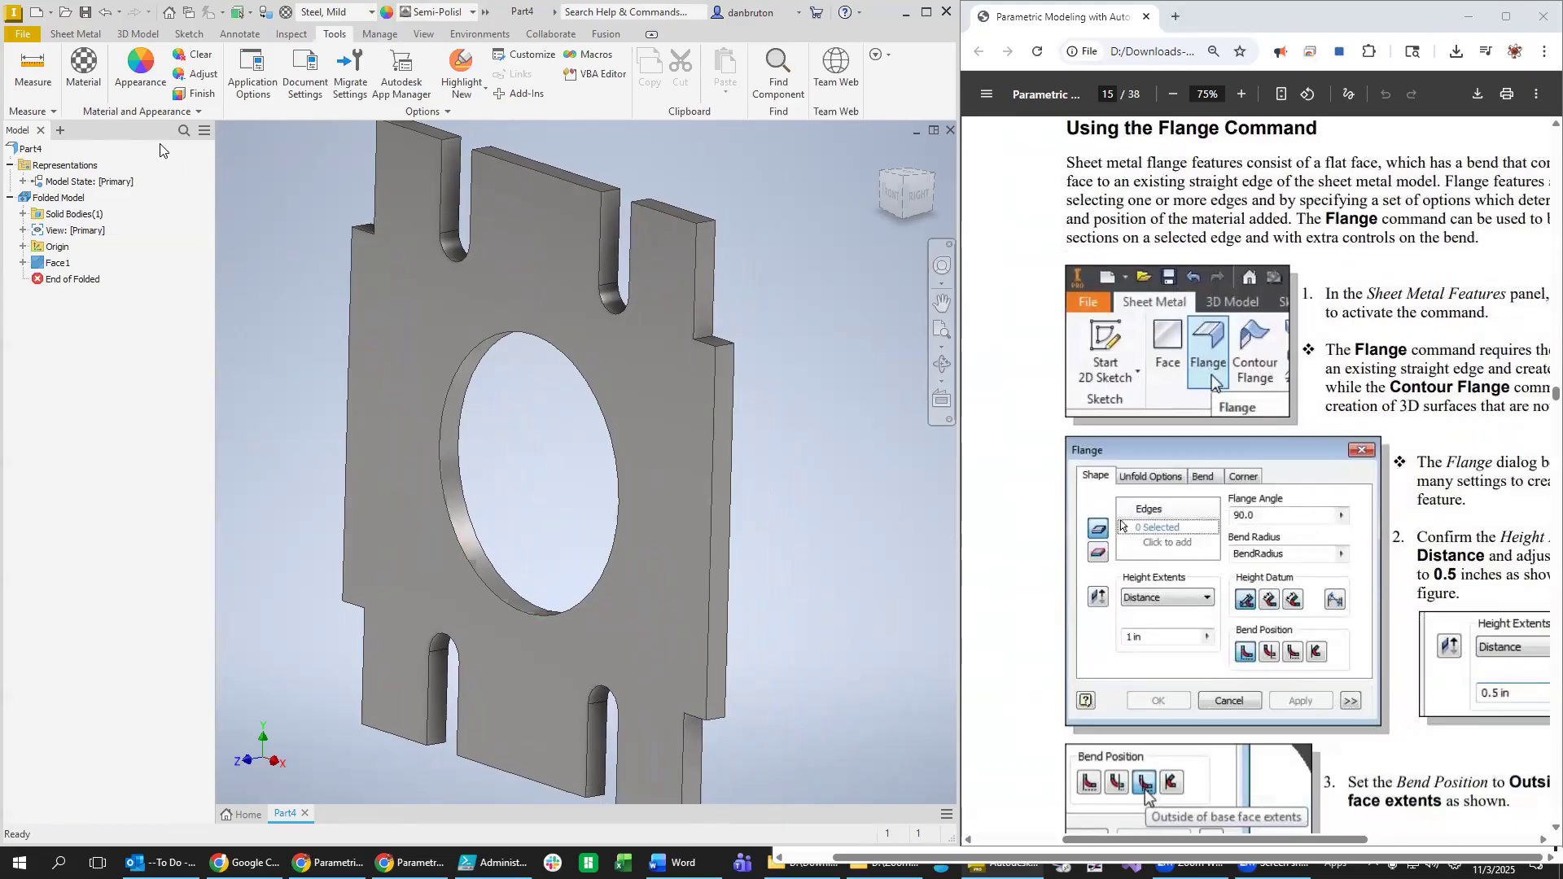
Open the Flange command and read the tutorial's instructions for flange distance, bend position and edge selection.
left_click(85, 35)
left_click(120, 80)
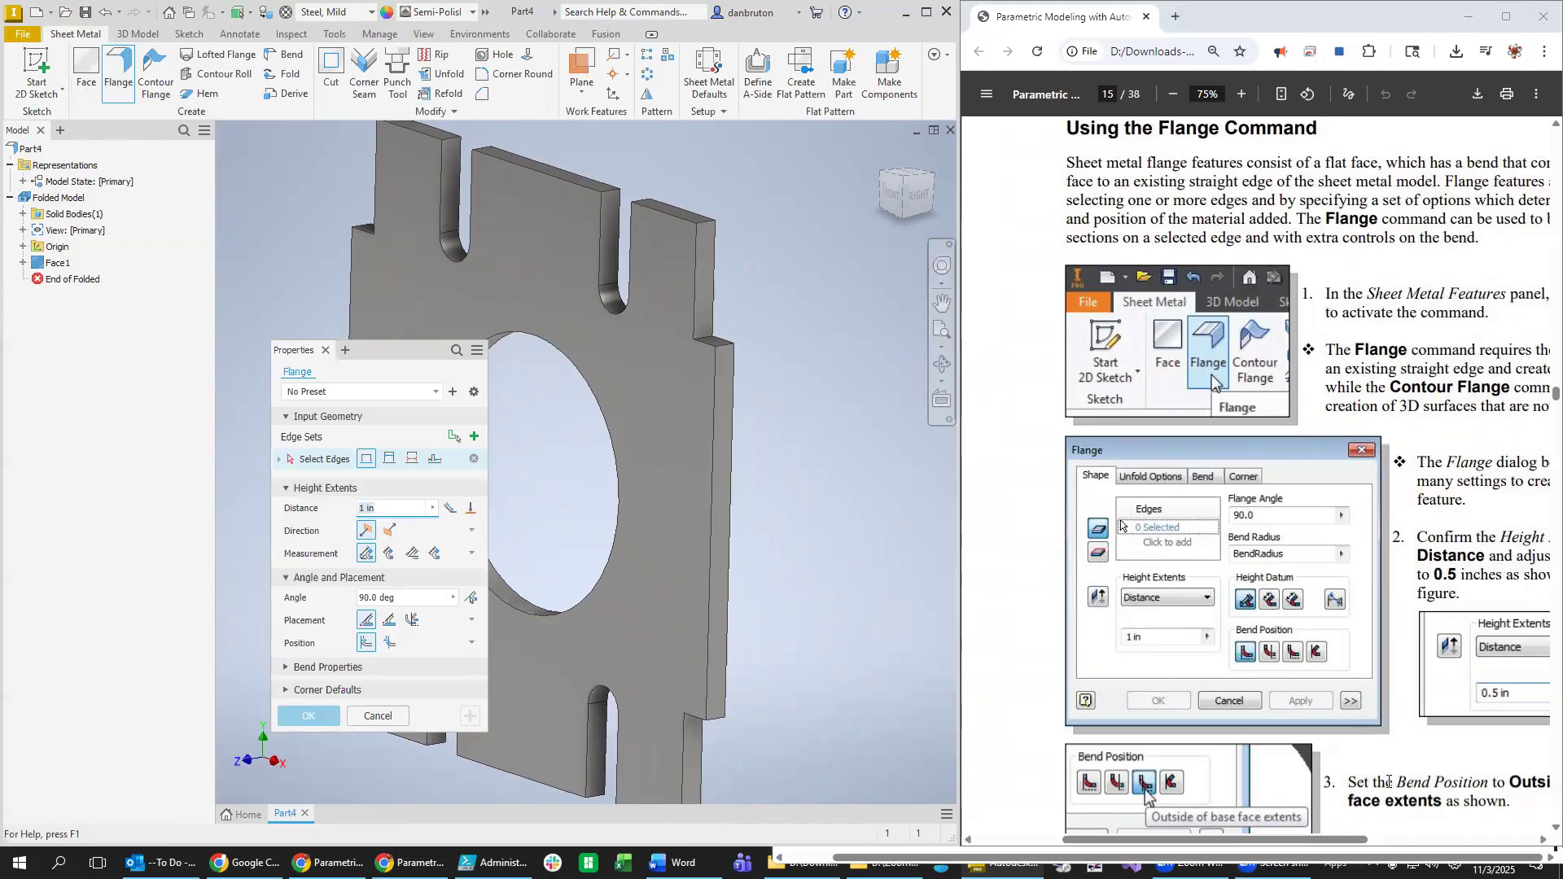
scroll(1389, 781, "down", 1)
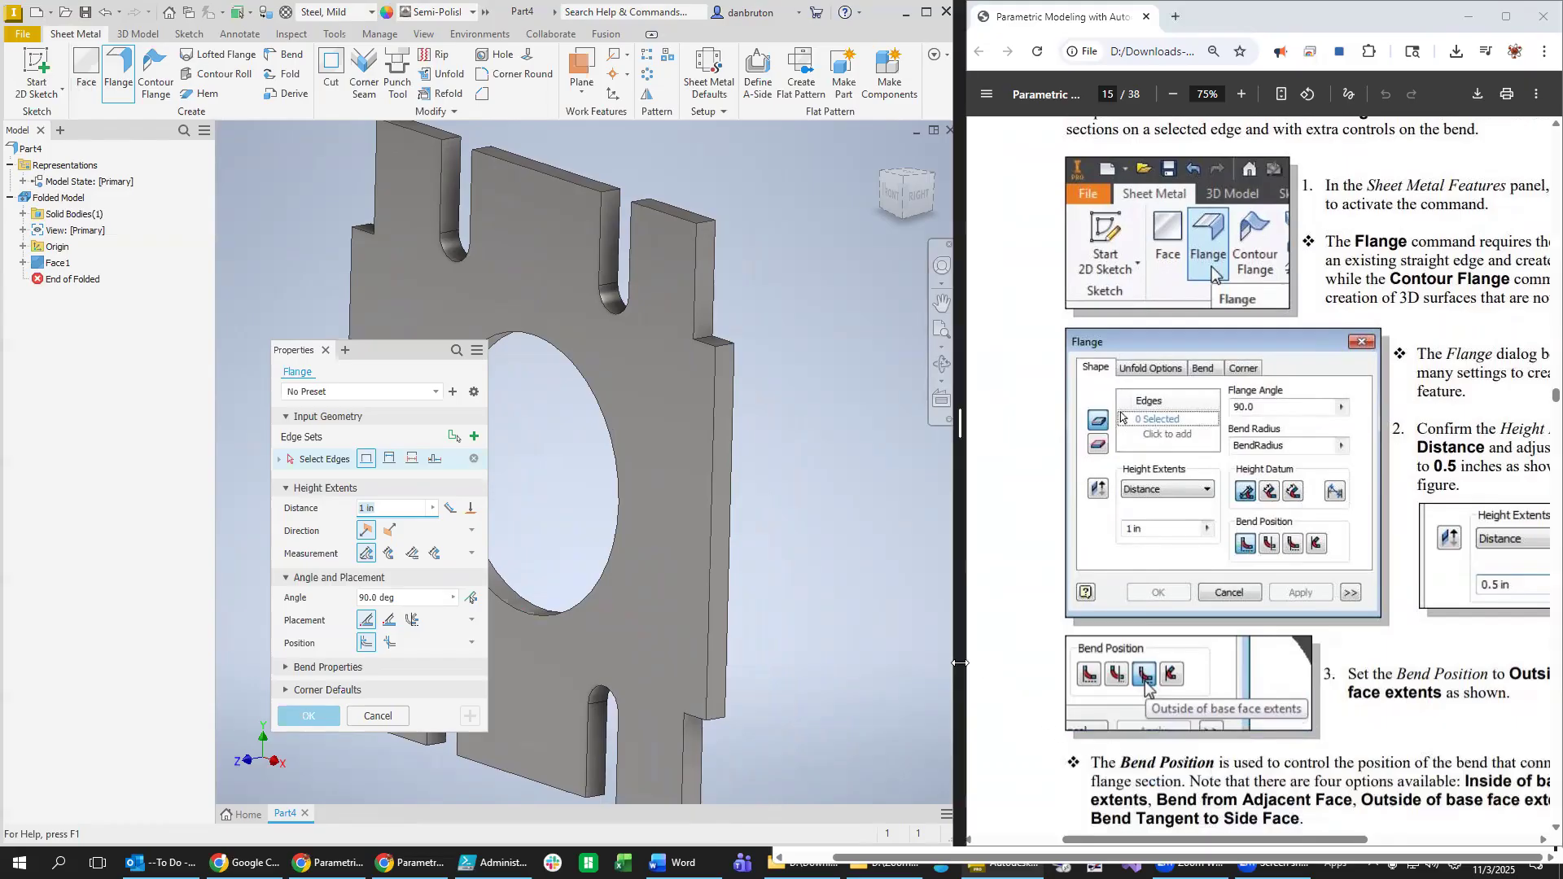
left_click_drag(960, 663, 882, 663)
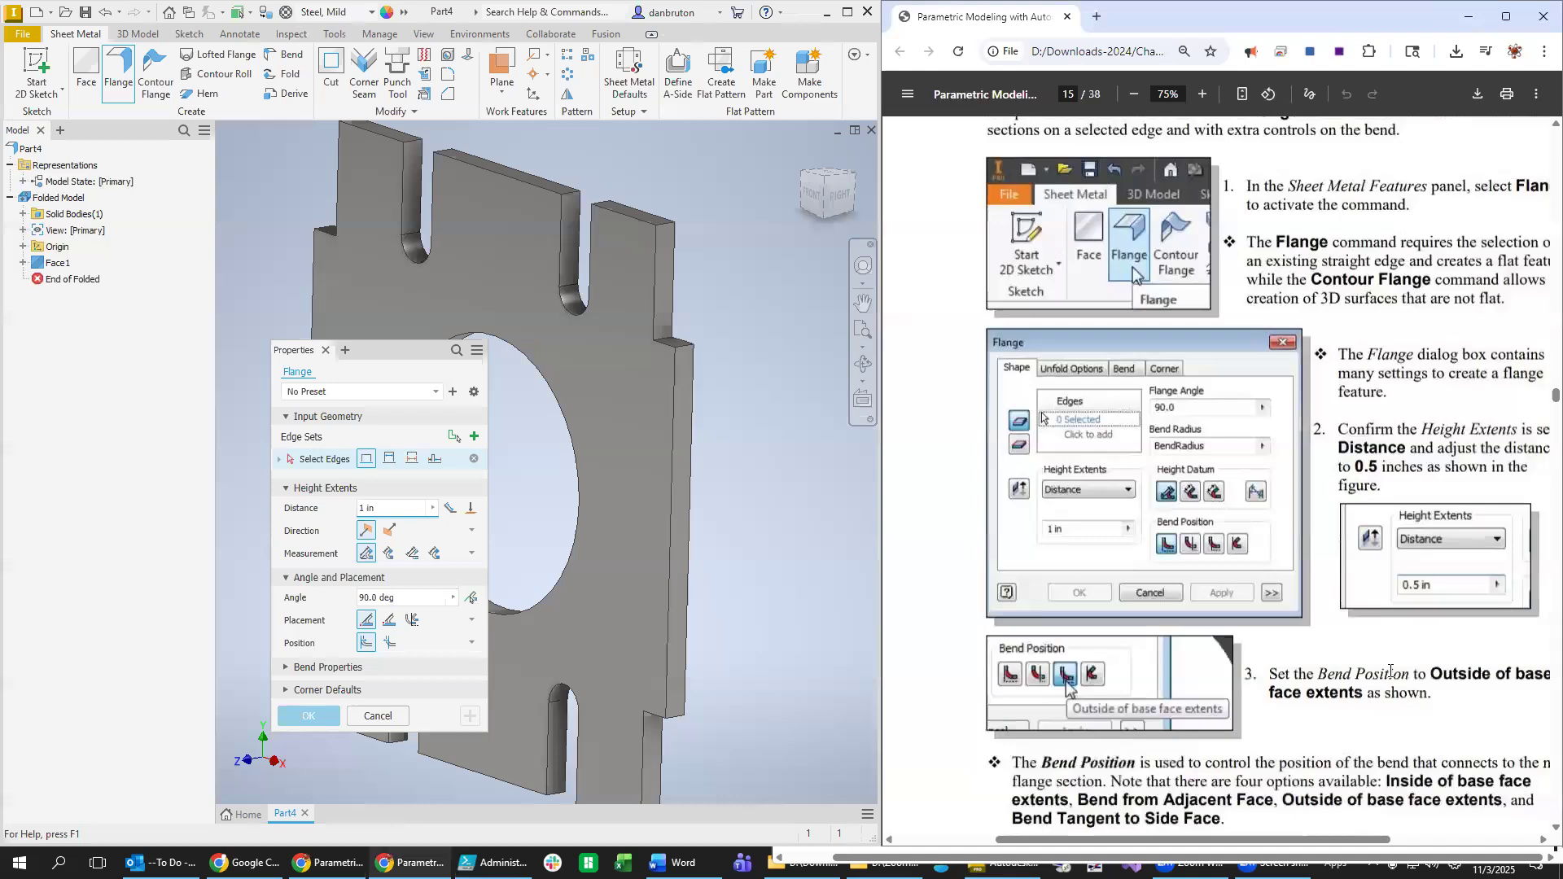
scroll(1419, 407, "down", 10)
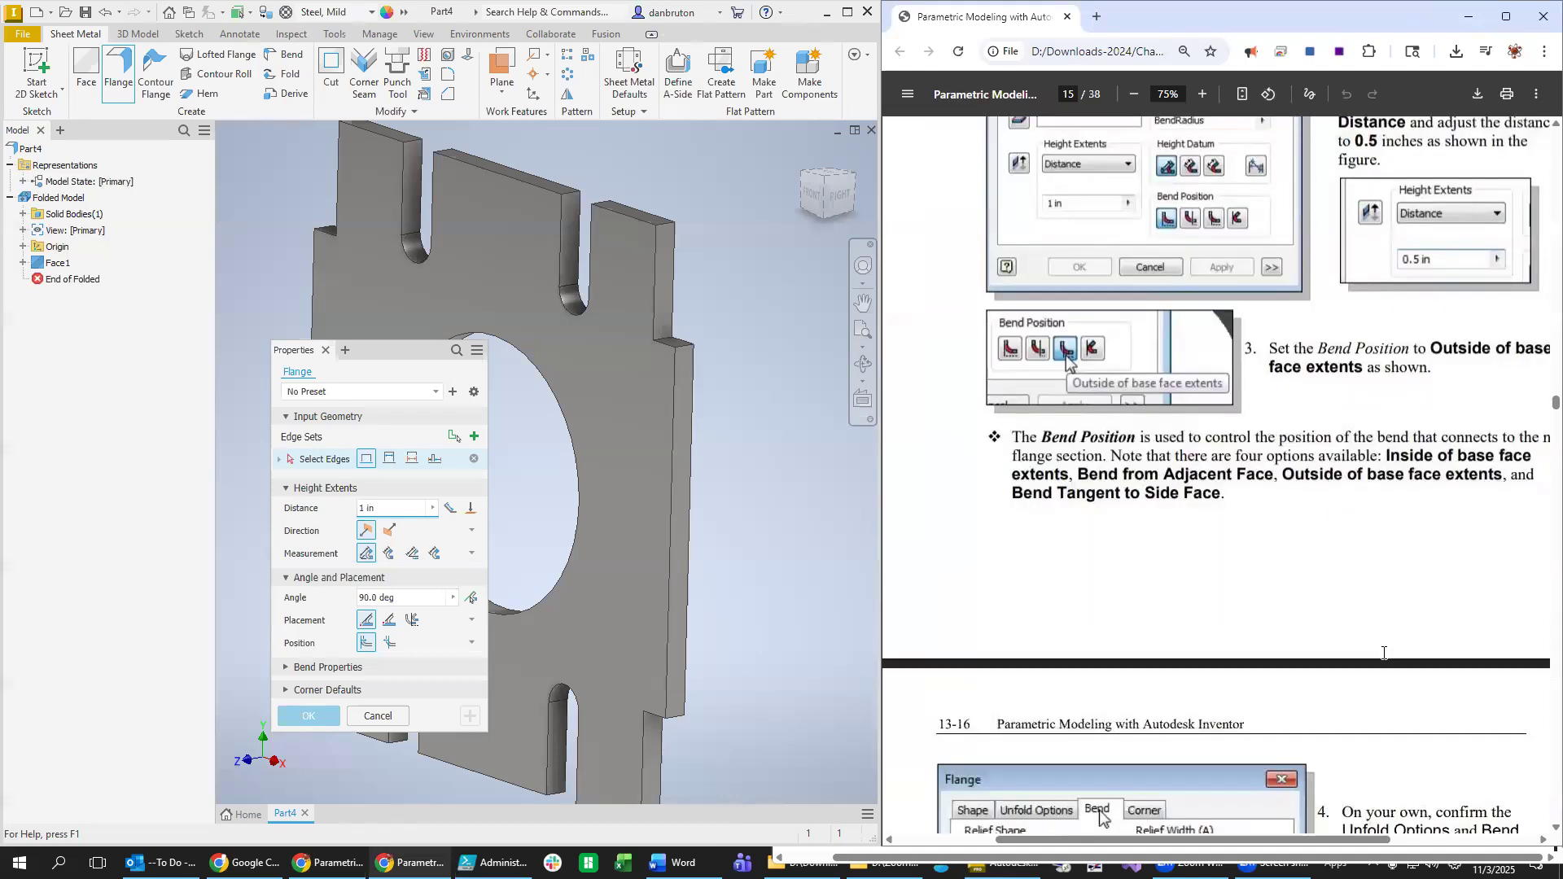
scroll(1383, 653, "down", 3)
scroll(1383, 653, "up", 2)
scroll(1383, 653, "down", 2)
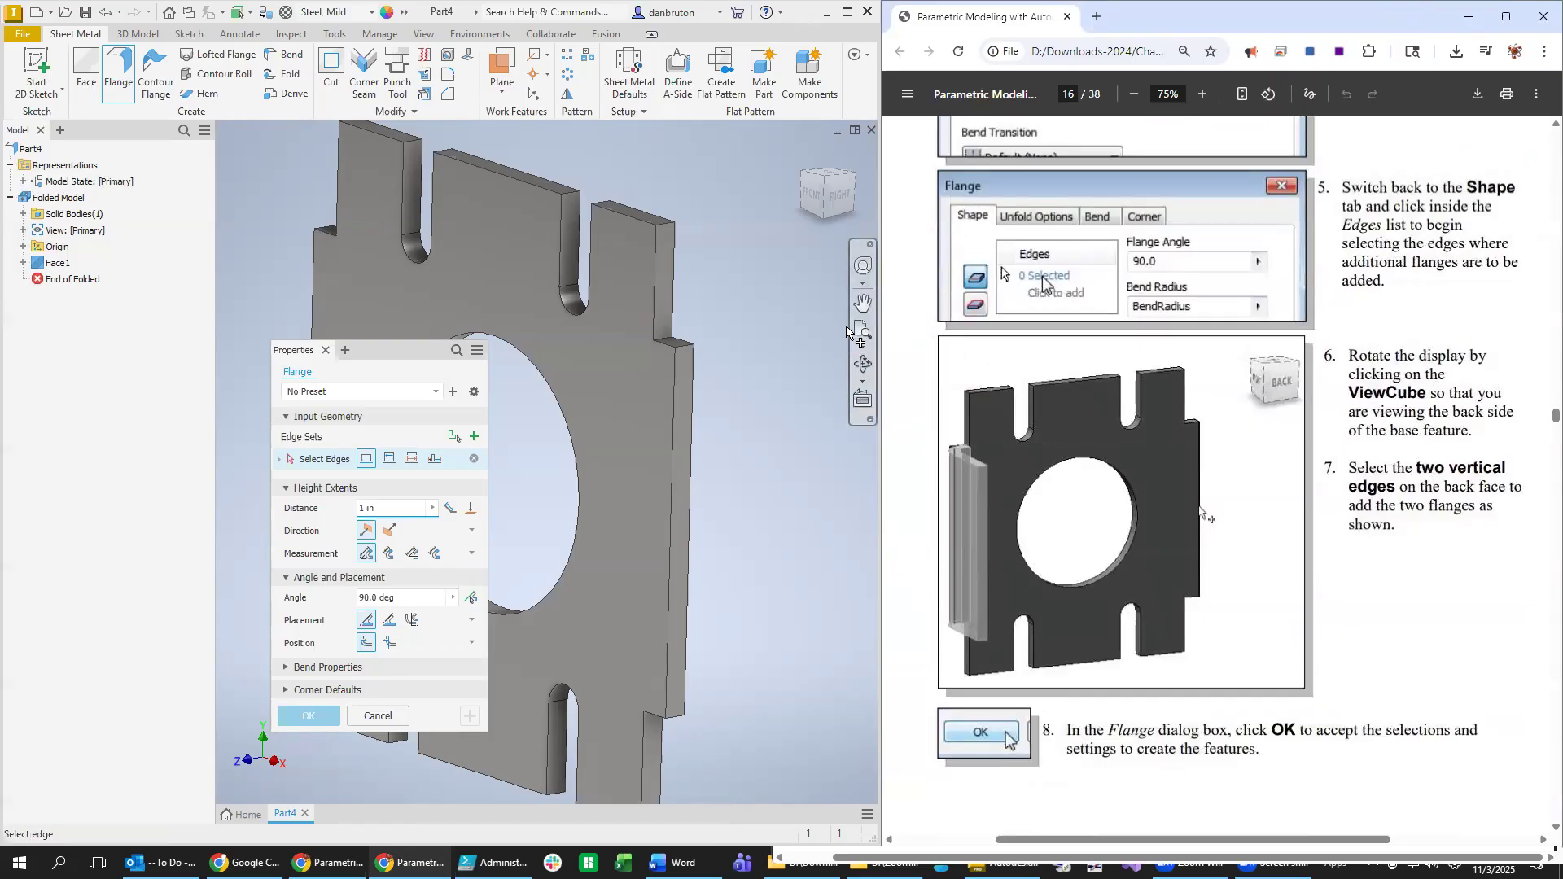
left_click_drag(769, 612, 794, 604)
left_click_drag(828, 195, 867, 205)
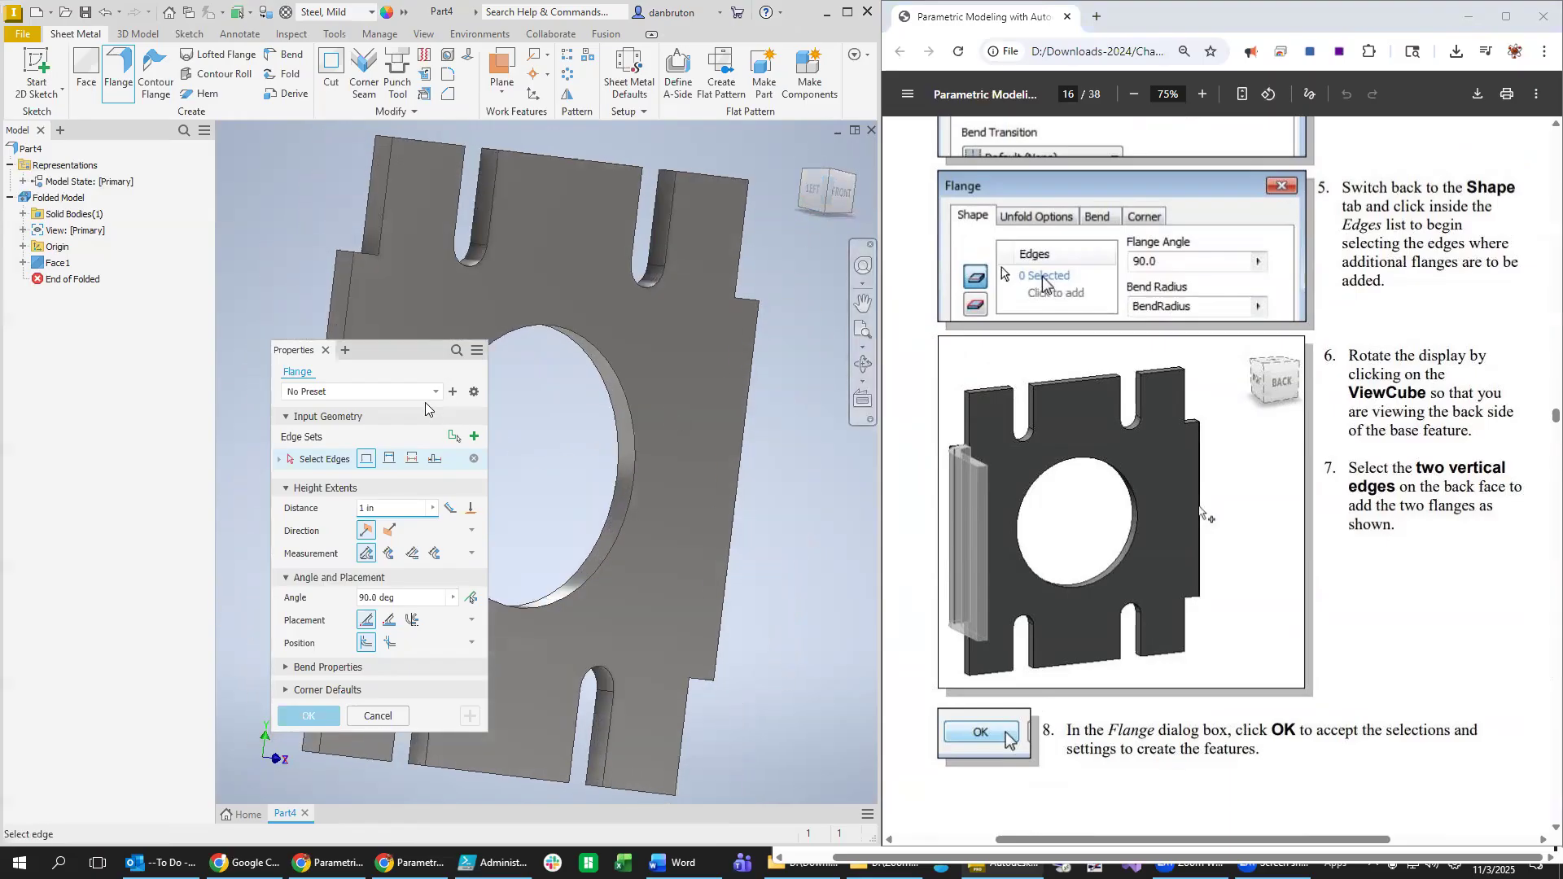
left_click_drag(385, 353, 162, 343)
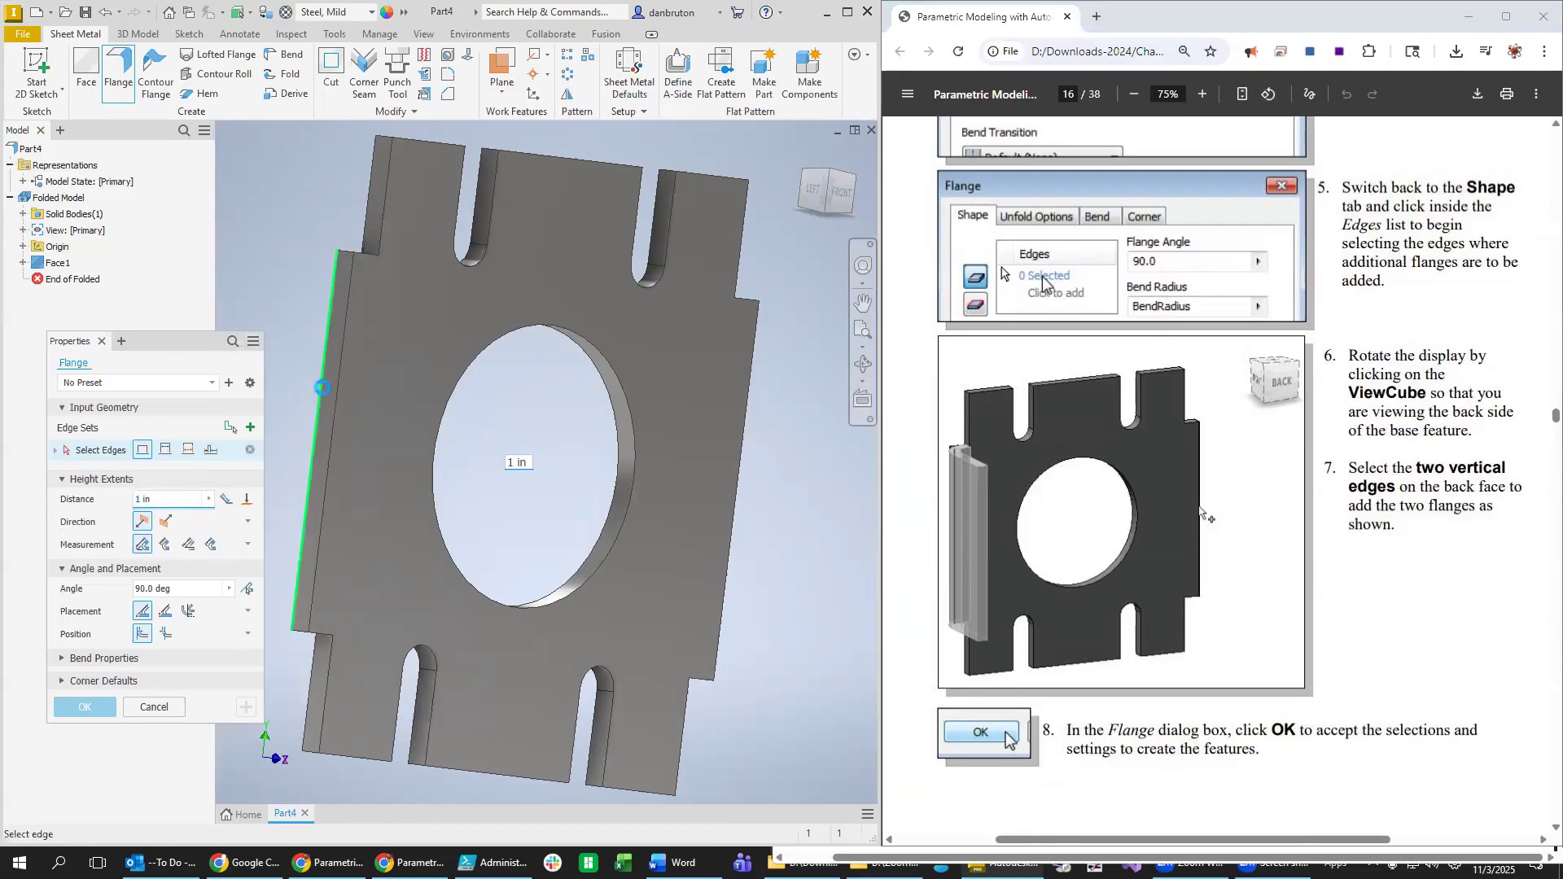
left_click(323, 394)
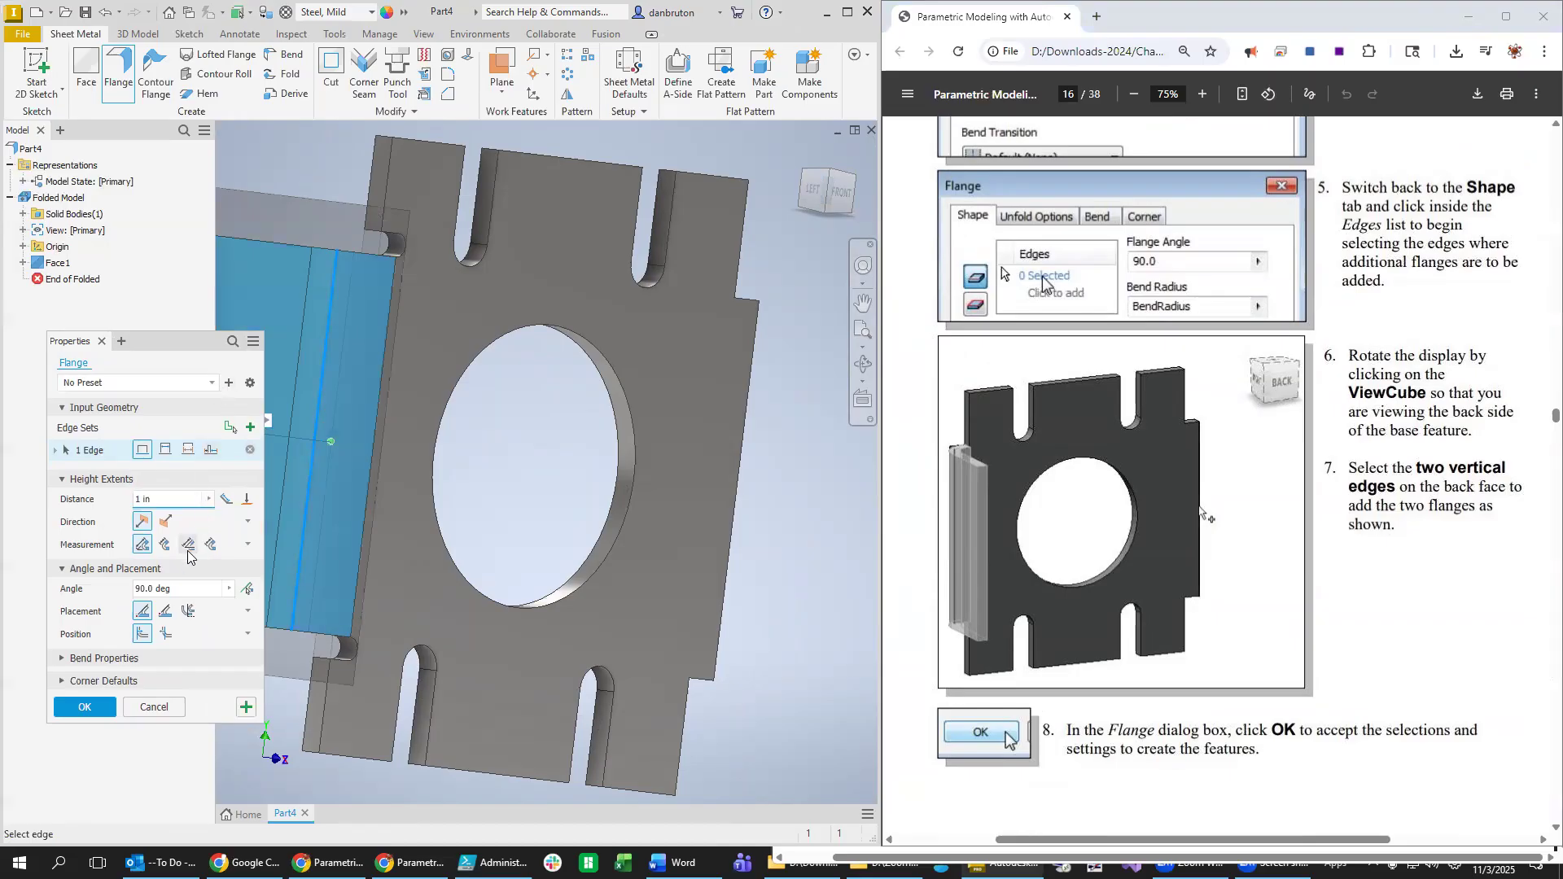
left_click(155, 708)
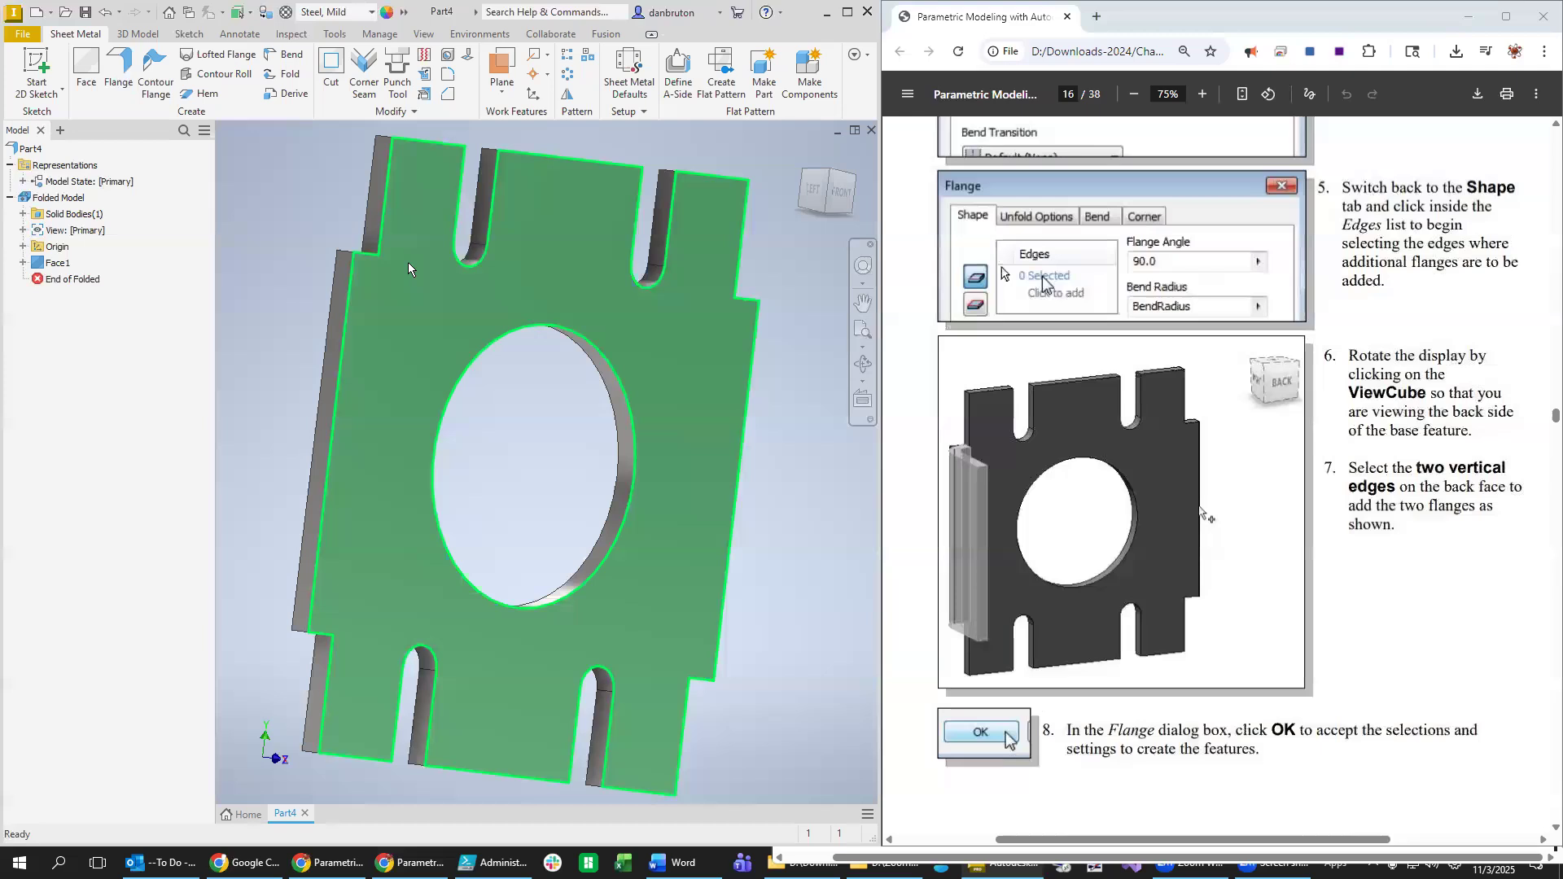
Start a flange on the left vertical edge of the base face and set its distance to 0.5 in.
left_click(126, 67)
left_click(337, 391)
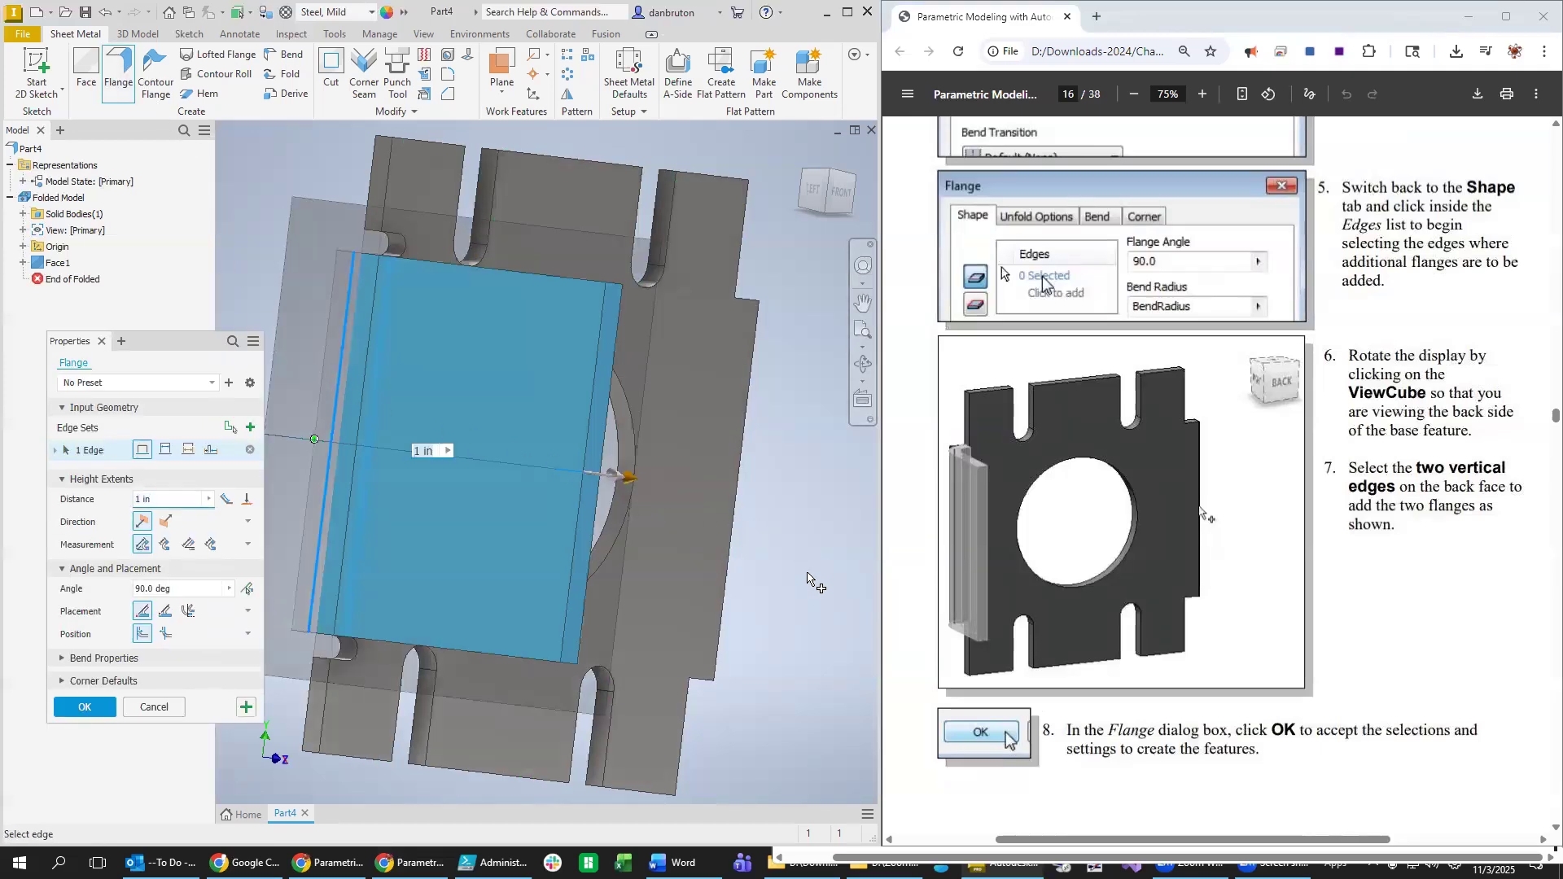
middle_click_drag(782, 578, 417, 269, "shift")
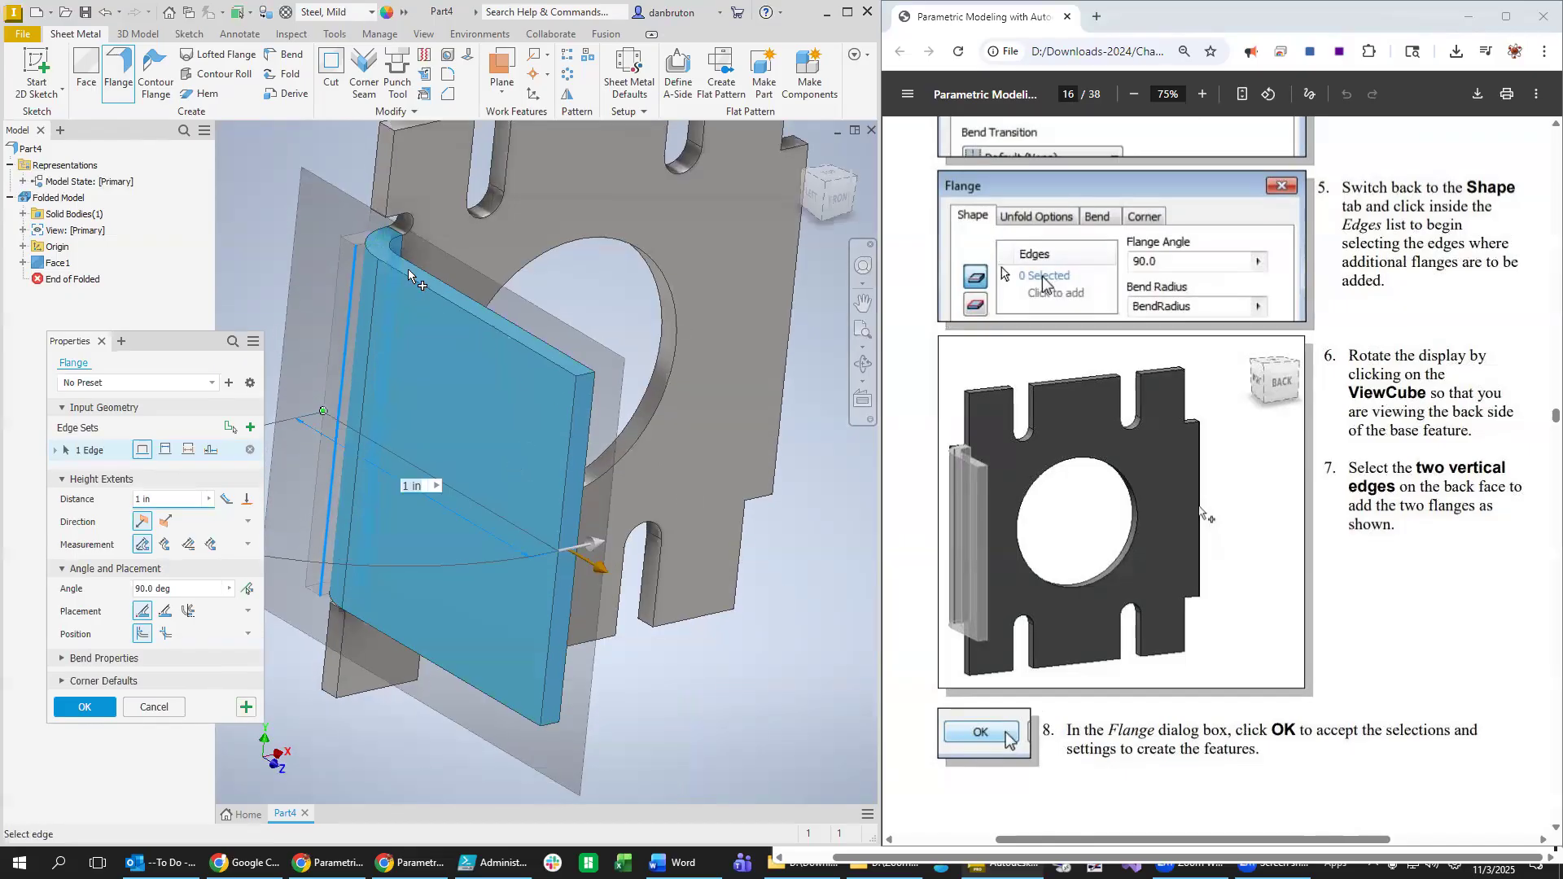
scroll(1188, 573, "up", 10)
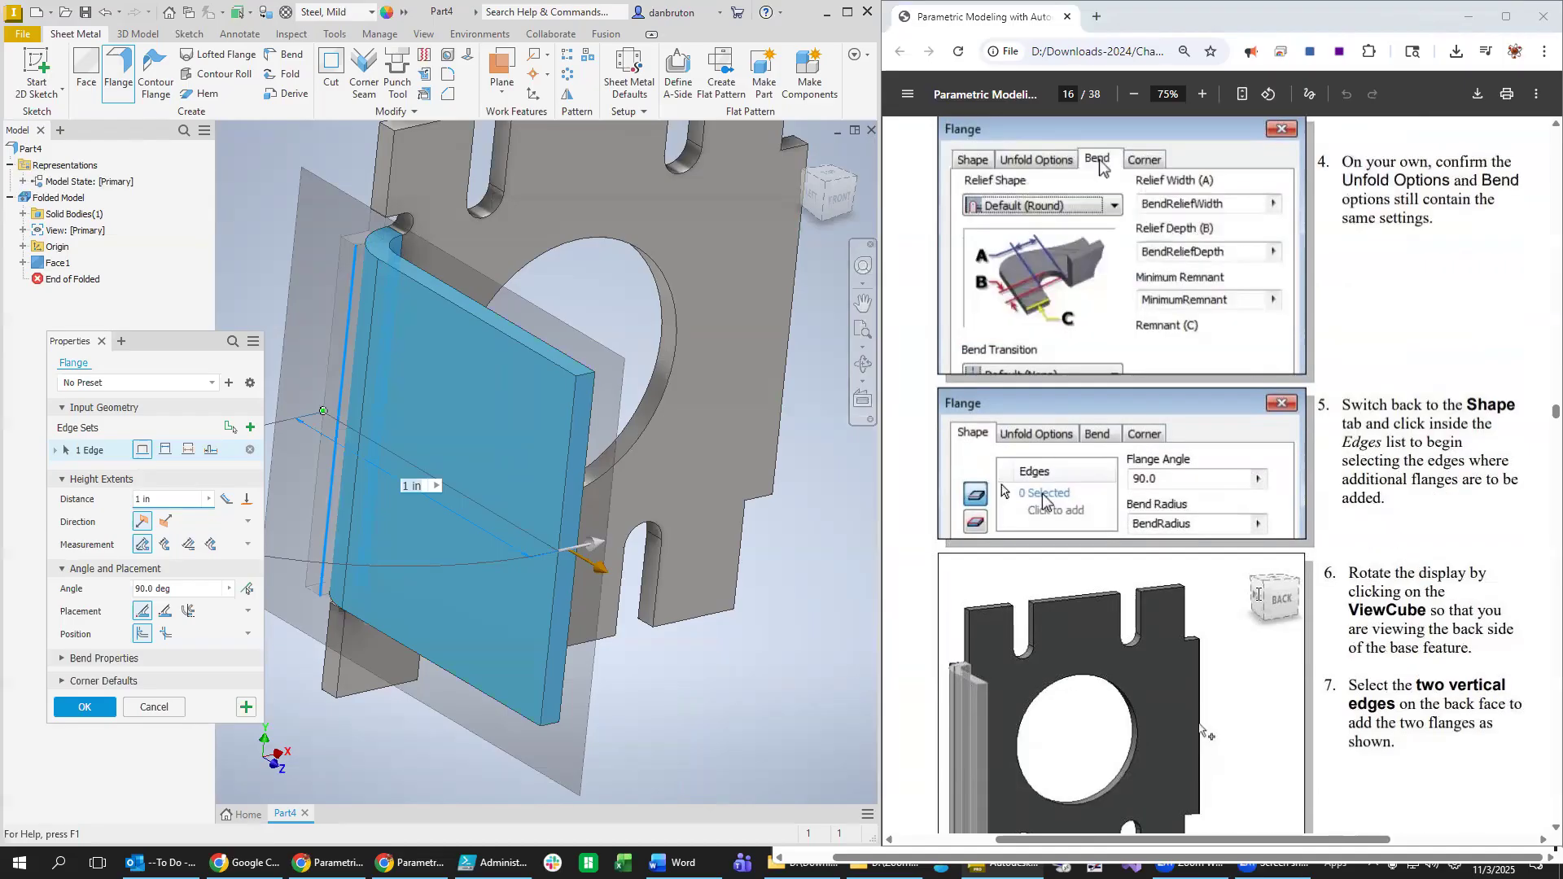
scroll(1239, 617, "up", 5)
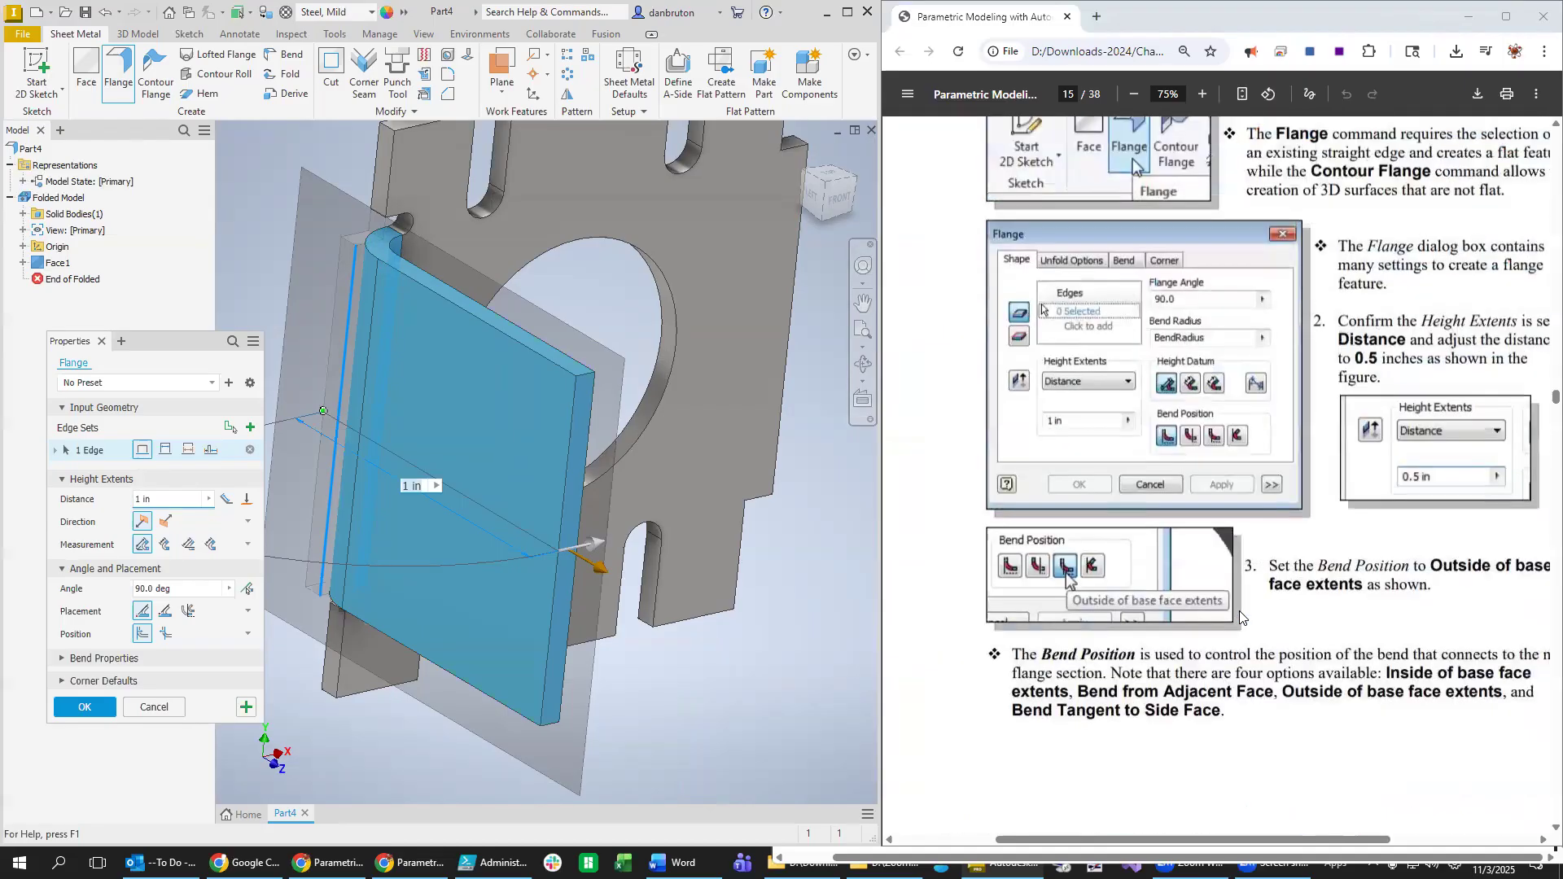
scroll(1240, 615, "down", 3)
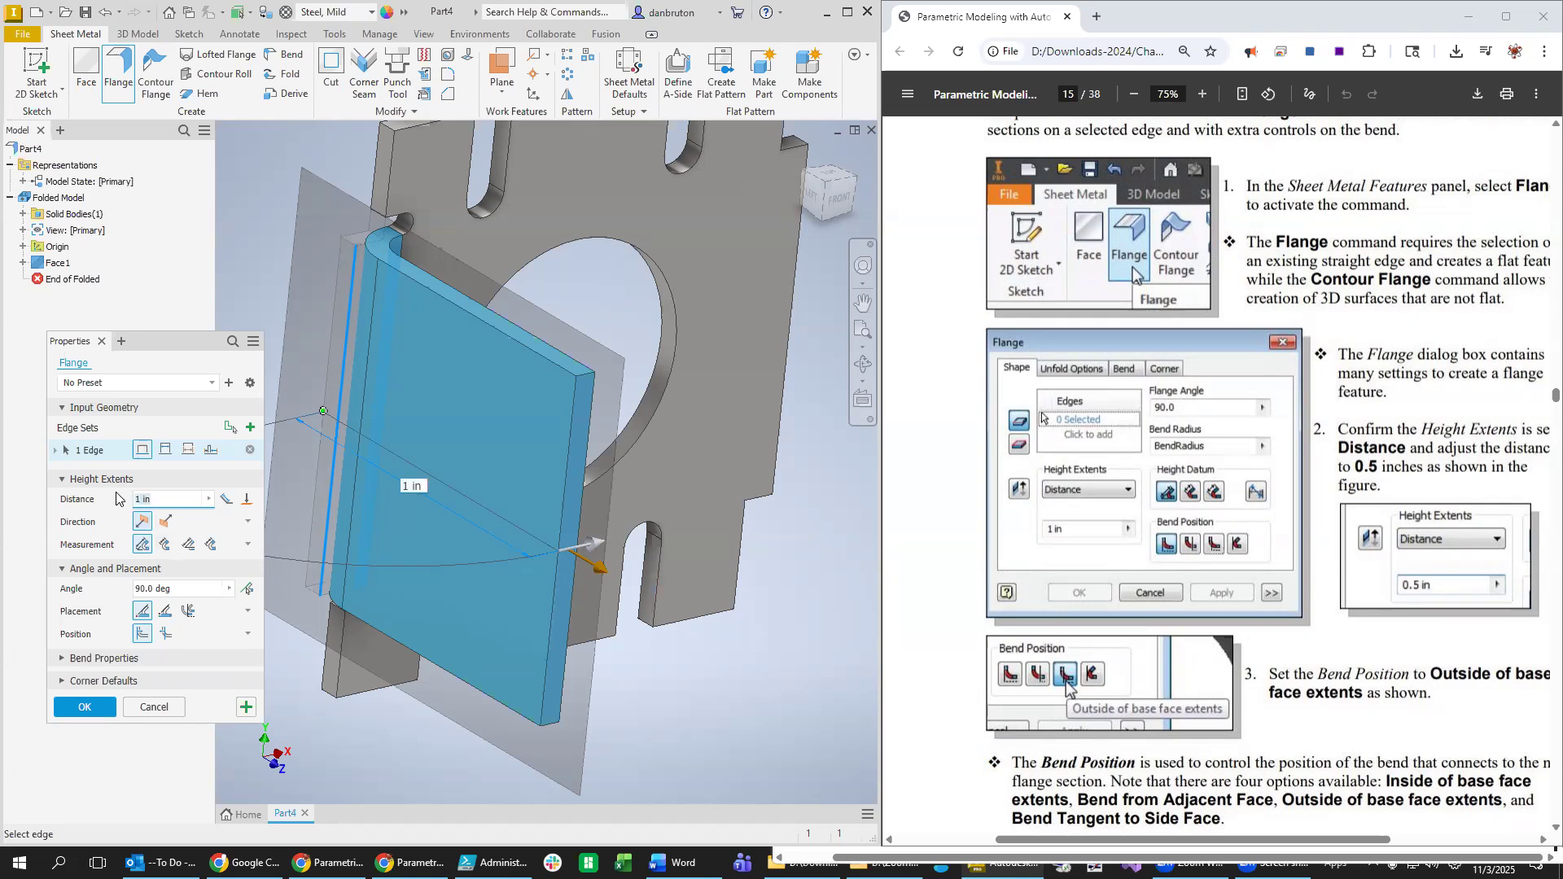
type("0.5")
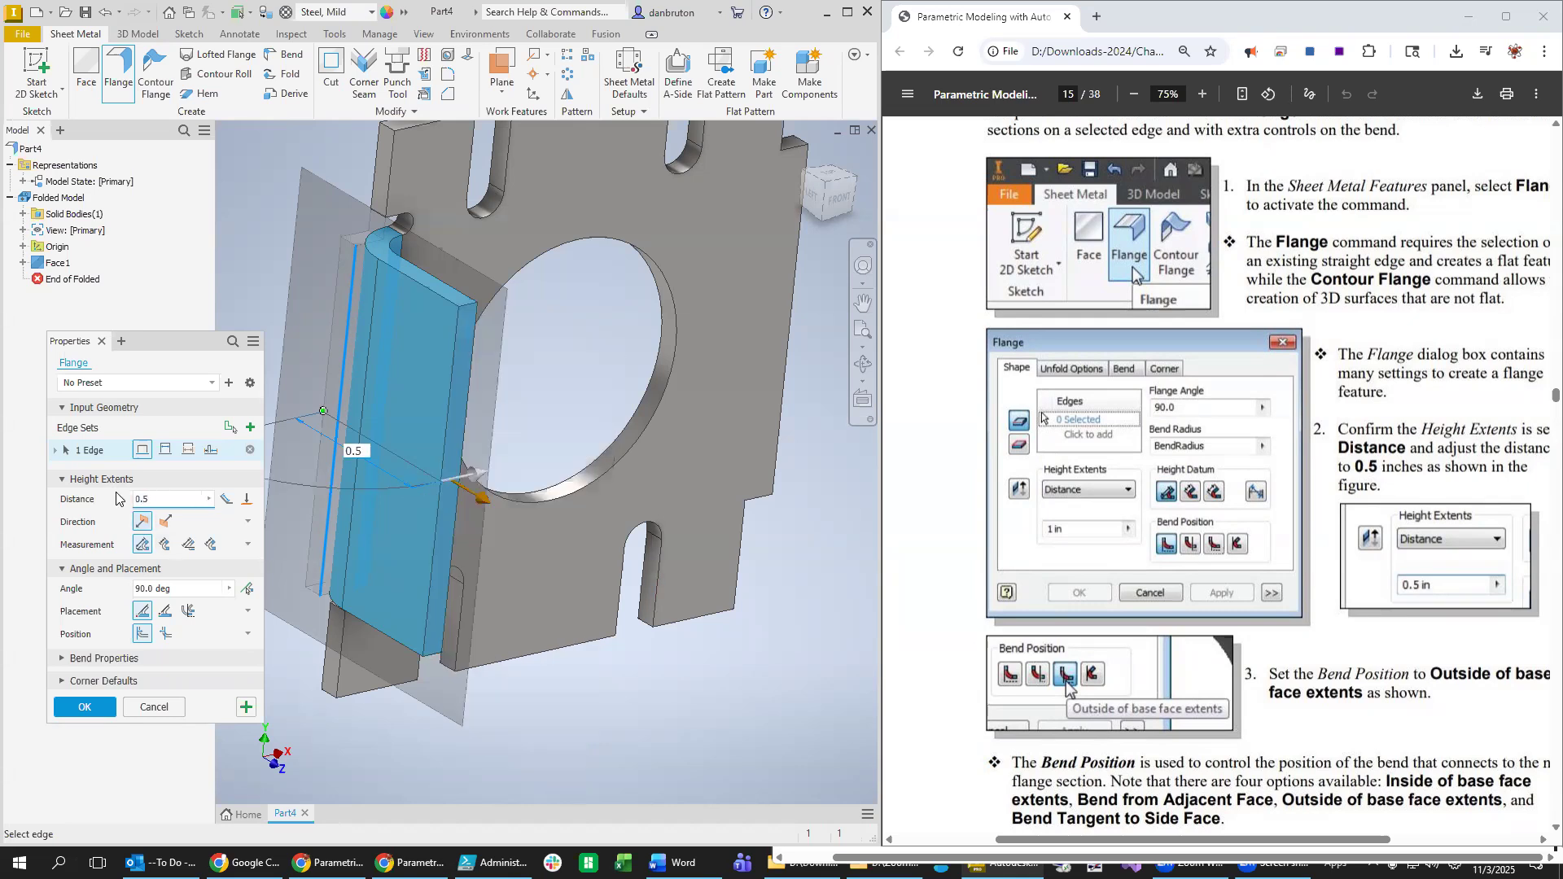
scroll(1388, 721, "down", 3)
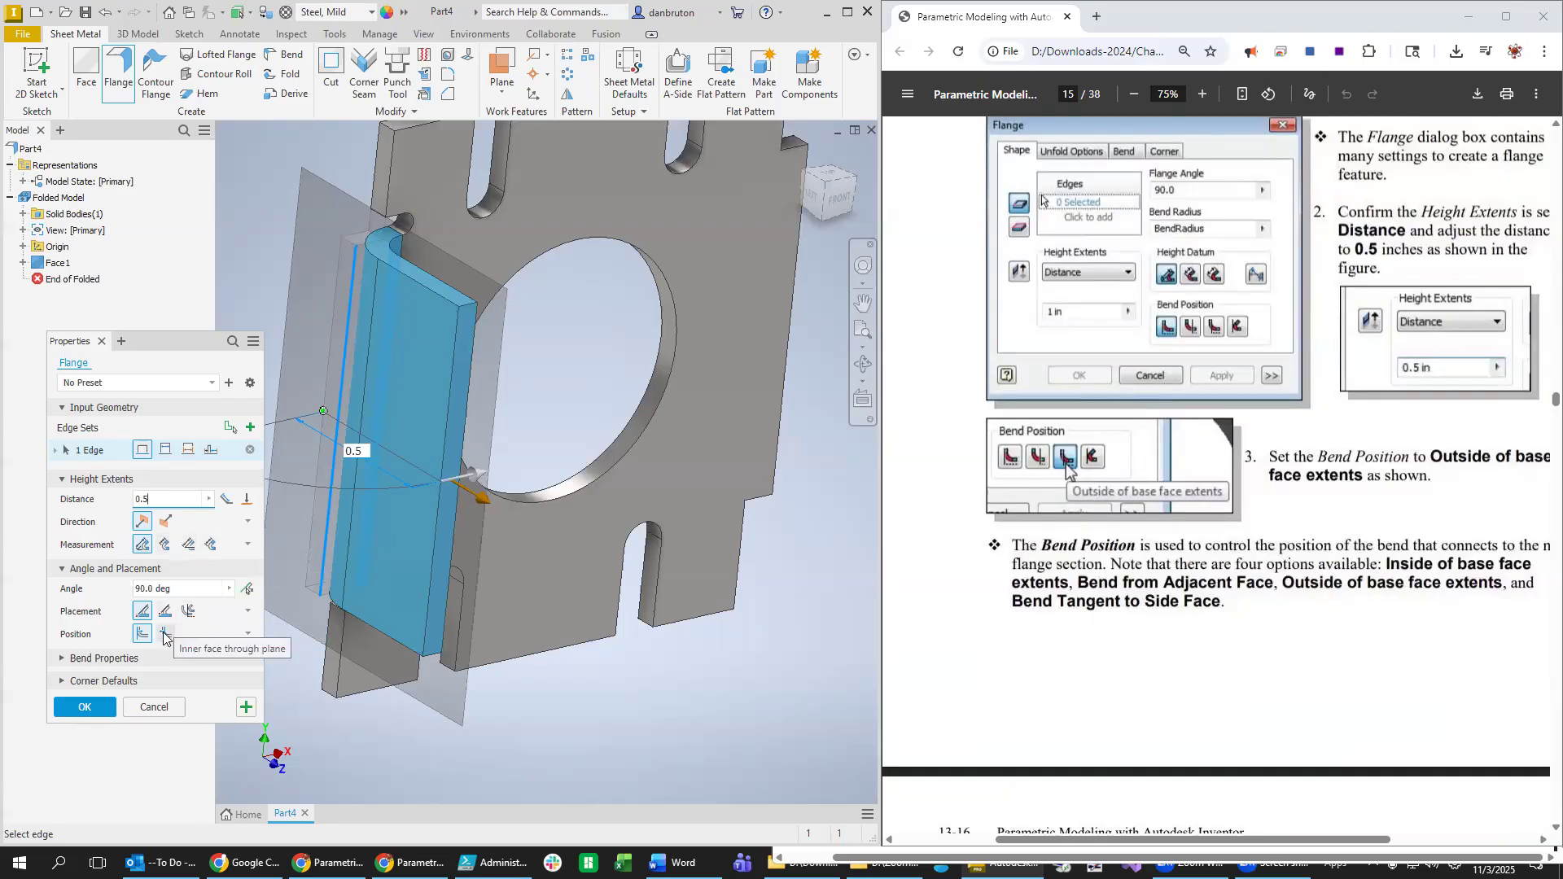
Set the flange's unfold rule to BendCompensation and its position to Inner face through plane.
left_click(63, 658)
scroll(214, 784, "down", 1)
scroll(214, 785, "down", 3)
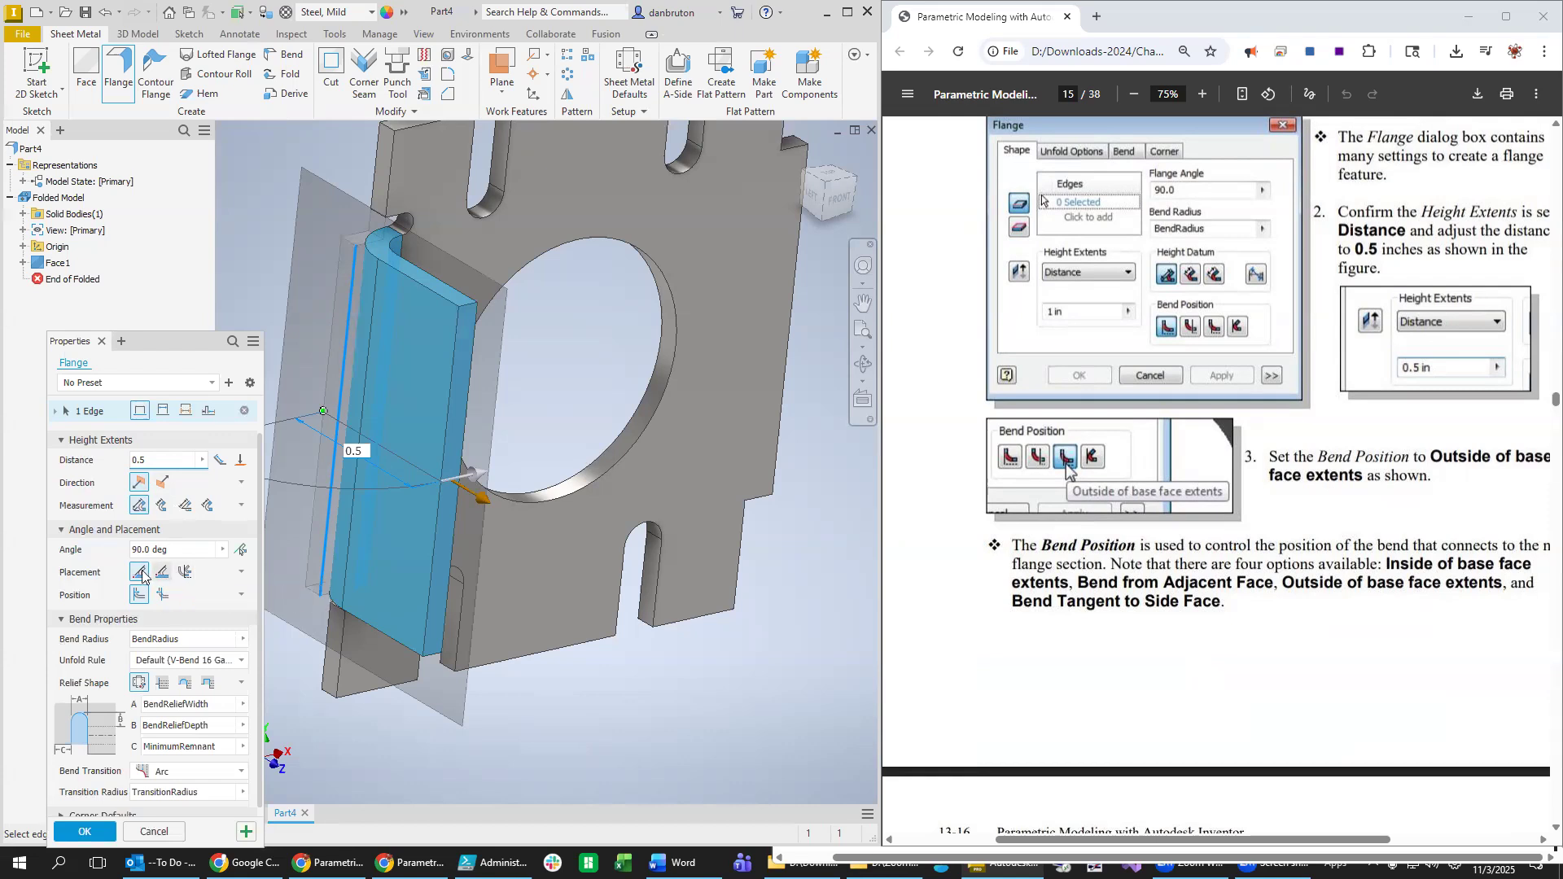
left_click(145, 661)
left_click(143, 668)
left_click(62, 622)
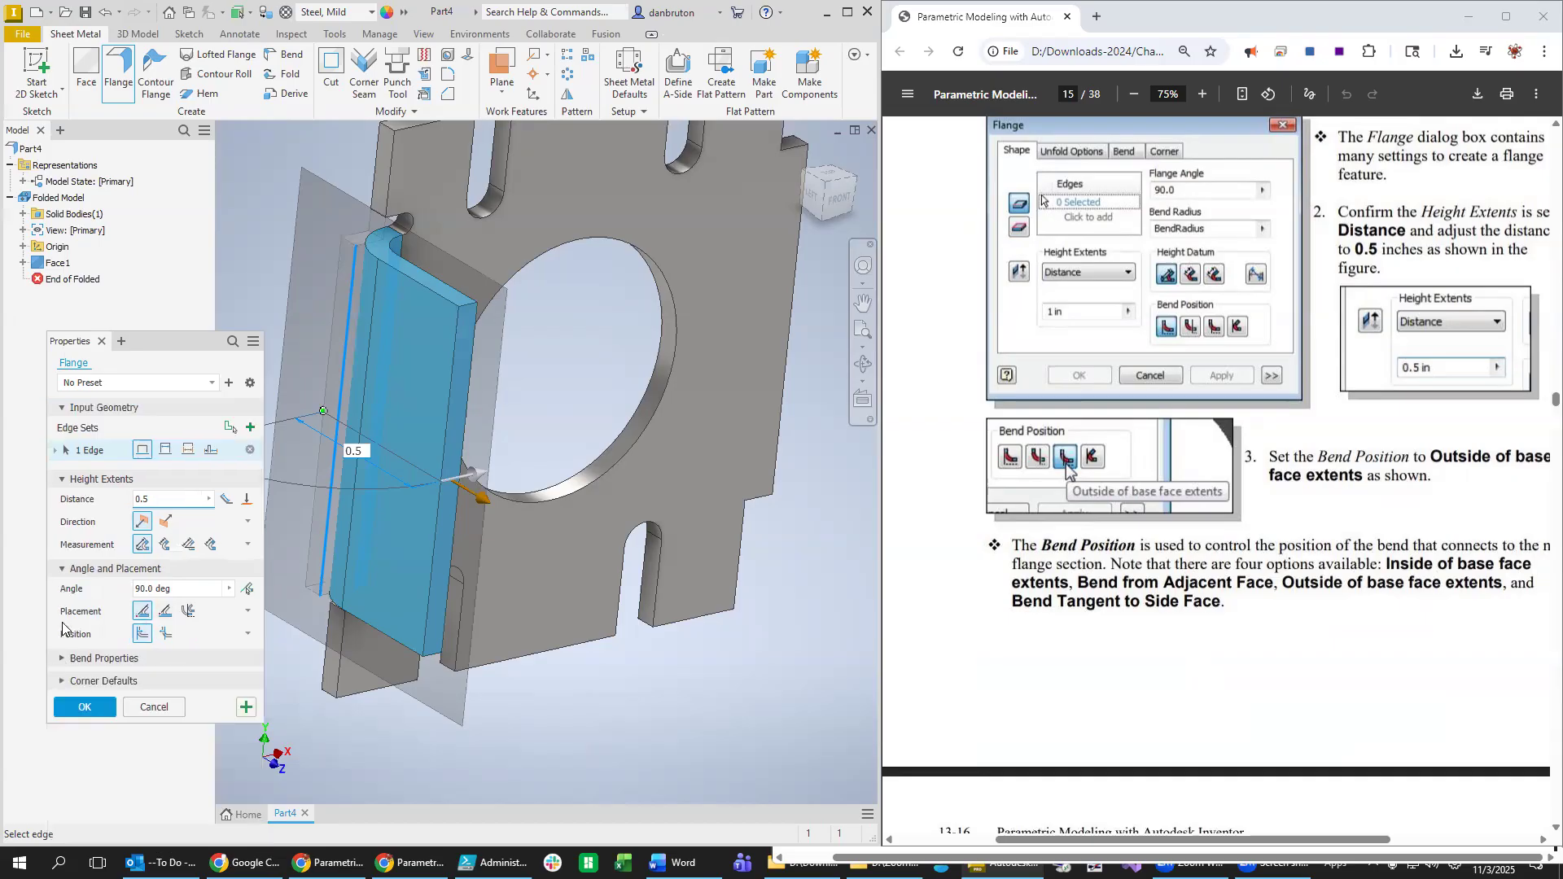
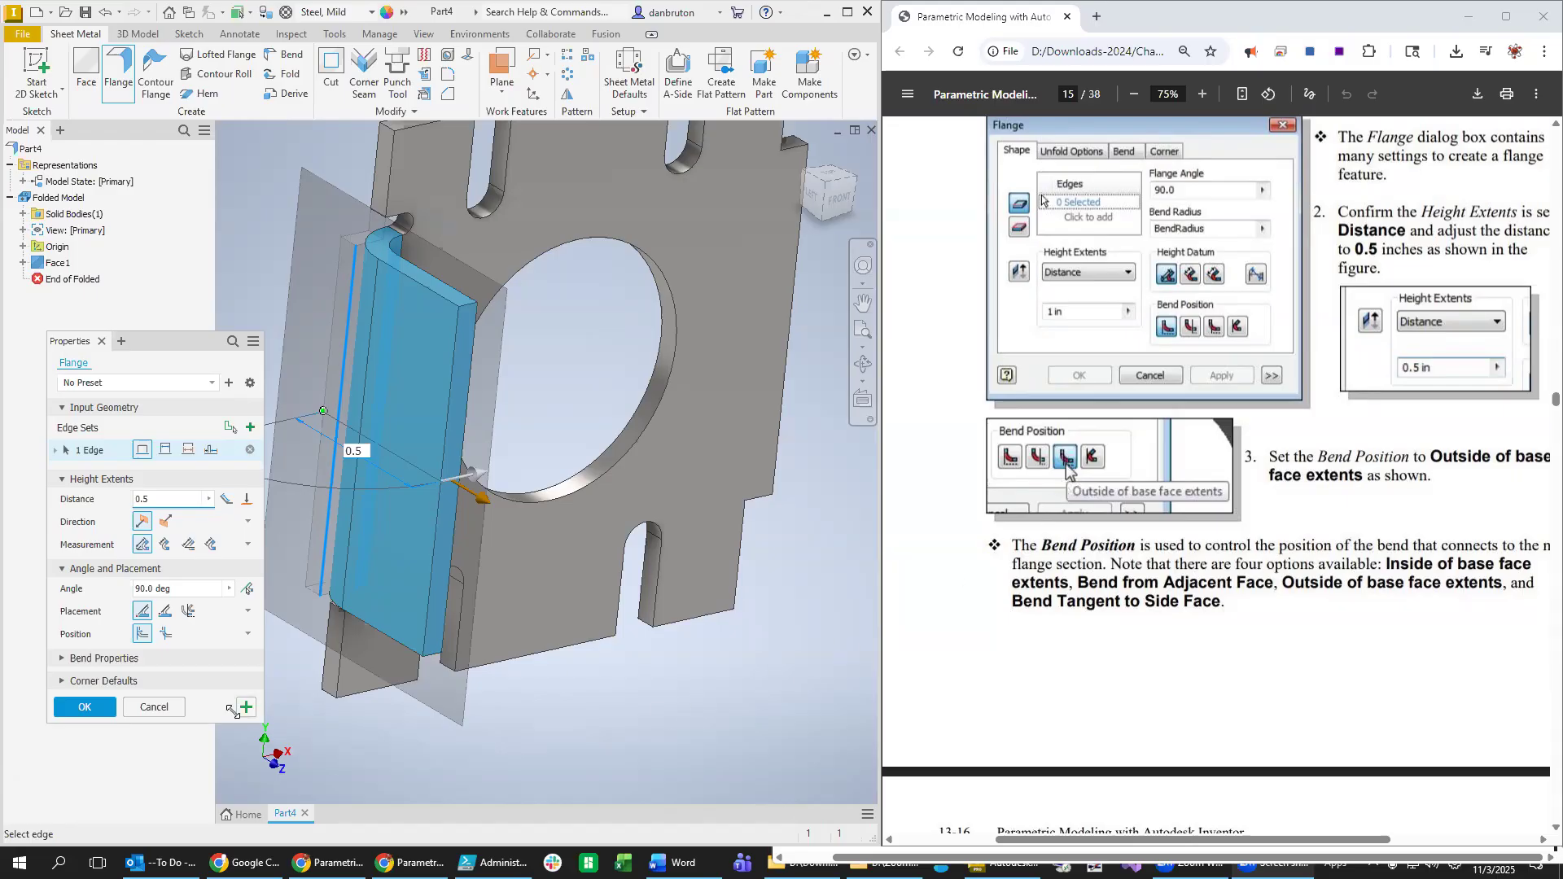
left_click(165, 632)
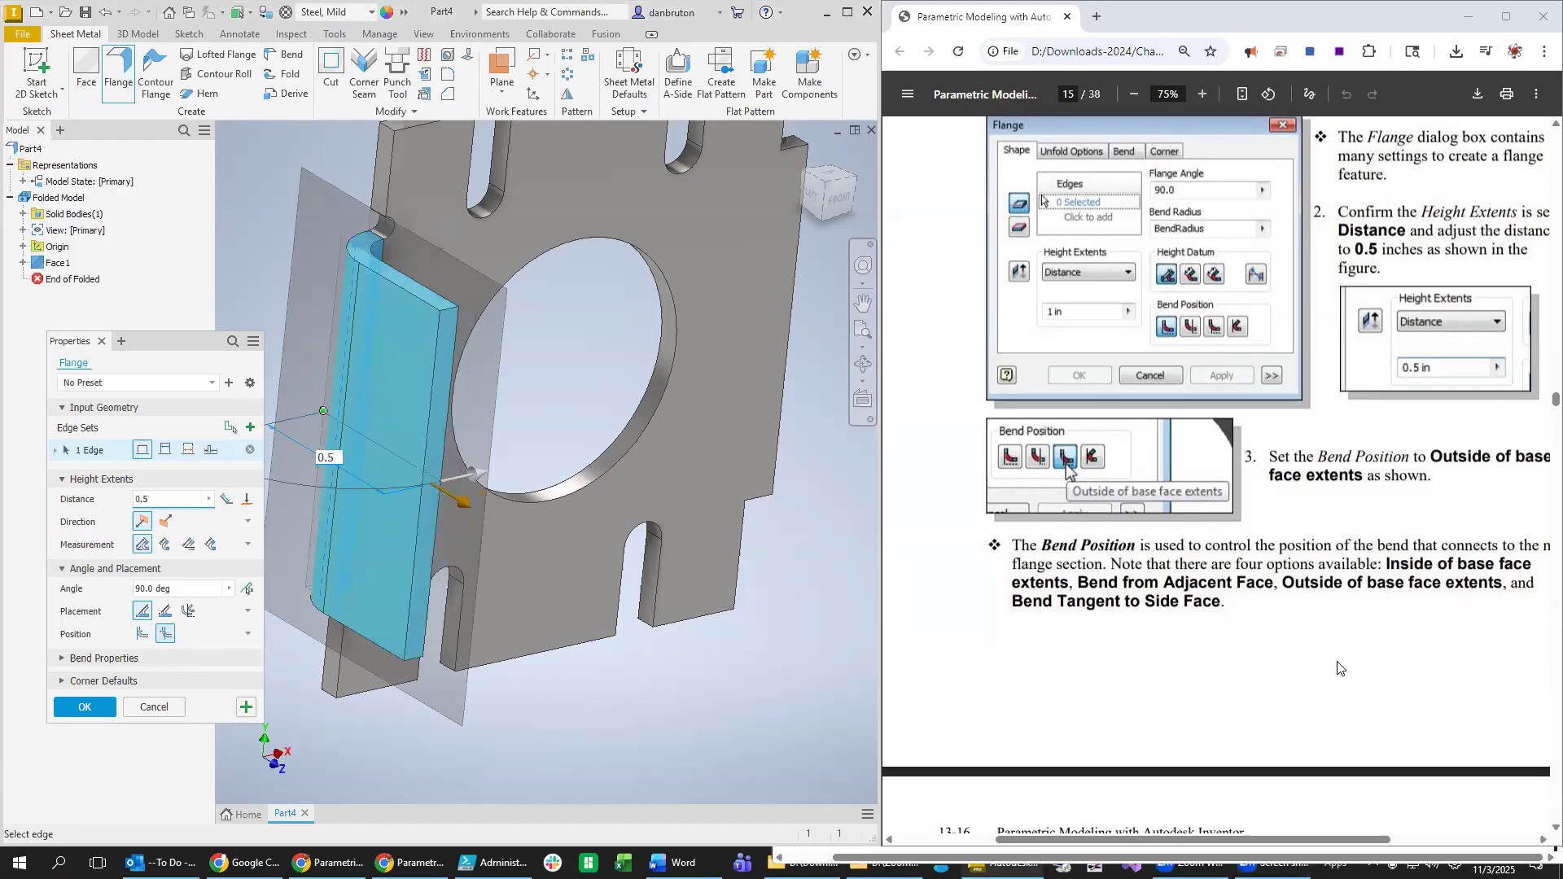
Check the flange's bend and relief settings against the tutorial, and create the flange.
scroll(1328, 724, "down", 8)
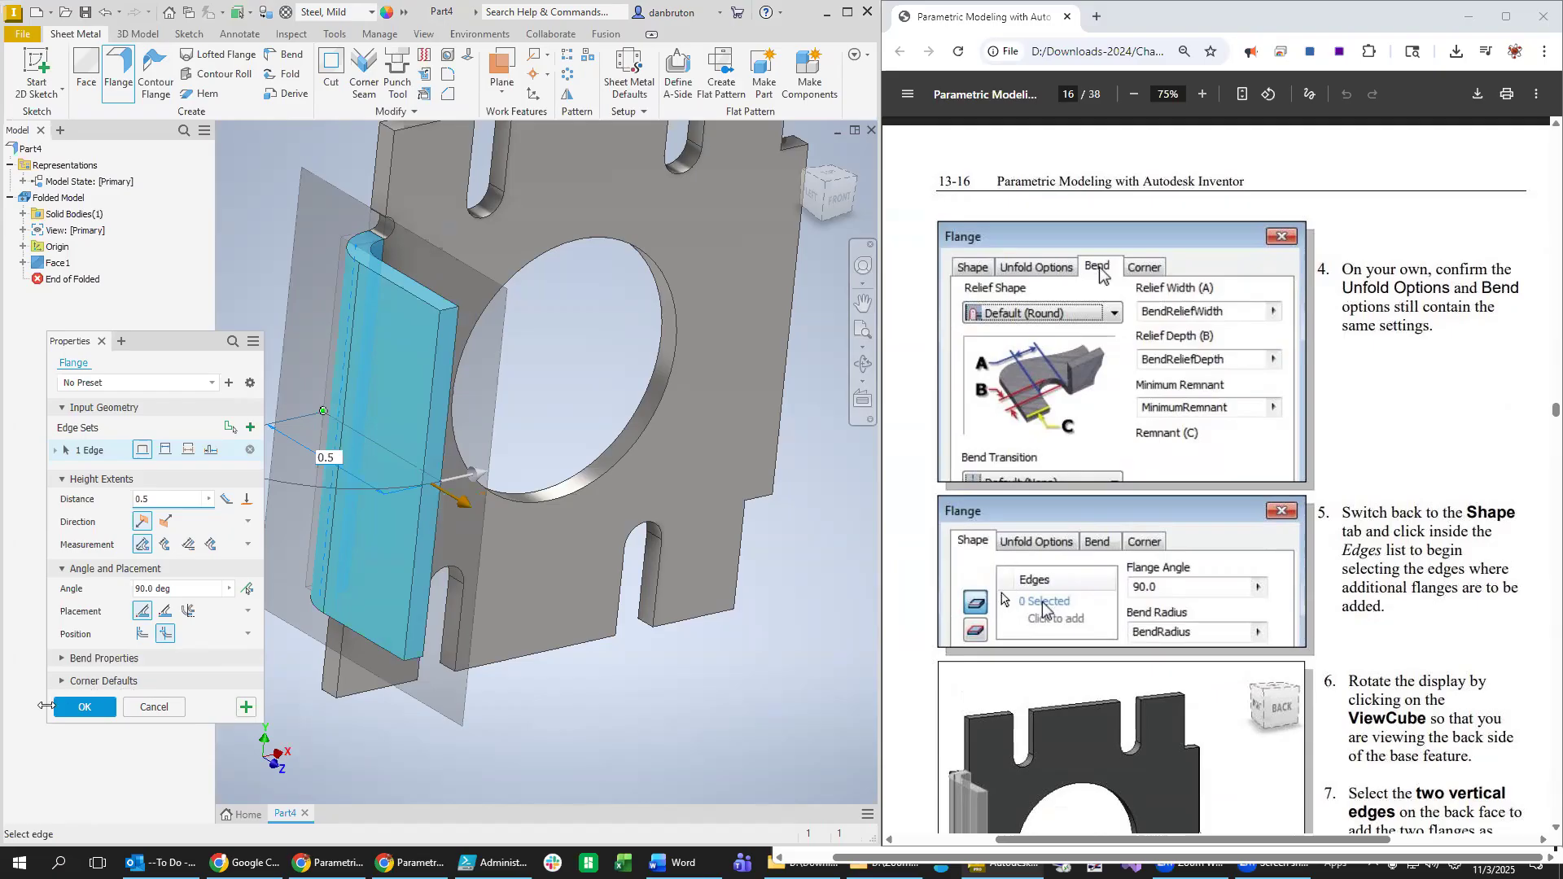
left_click(67, 659)
scroll(83, 688, "down", 1)
scroll(83, 688, "down", 1)
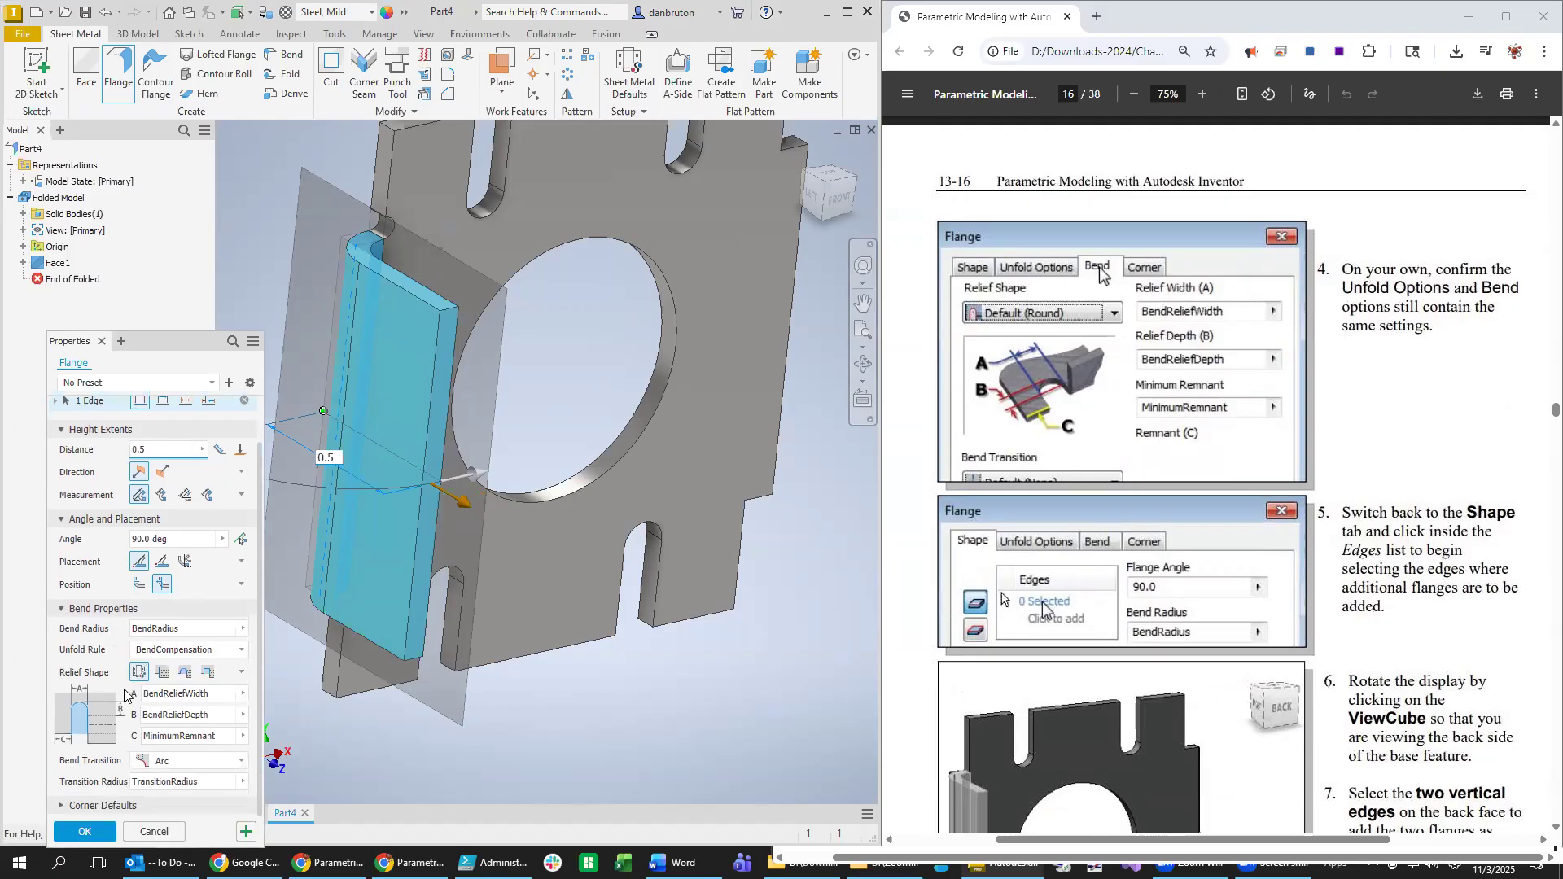
scroll(1131, 733, "down", 4)
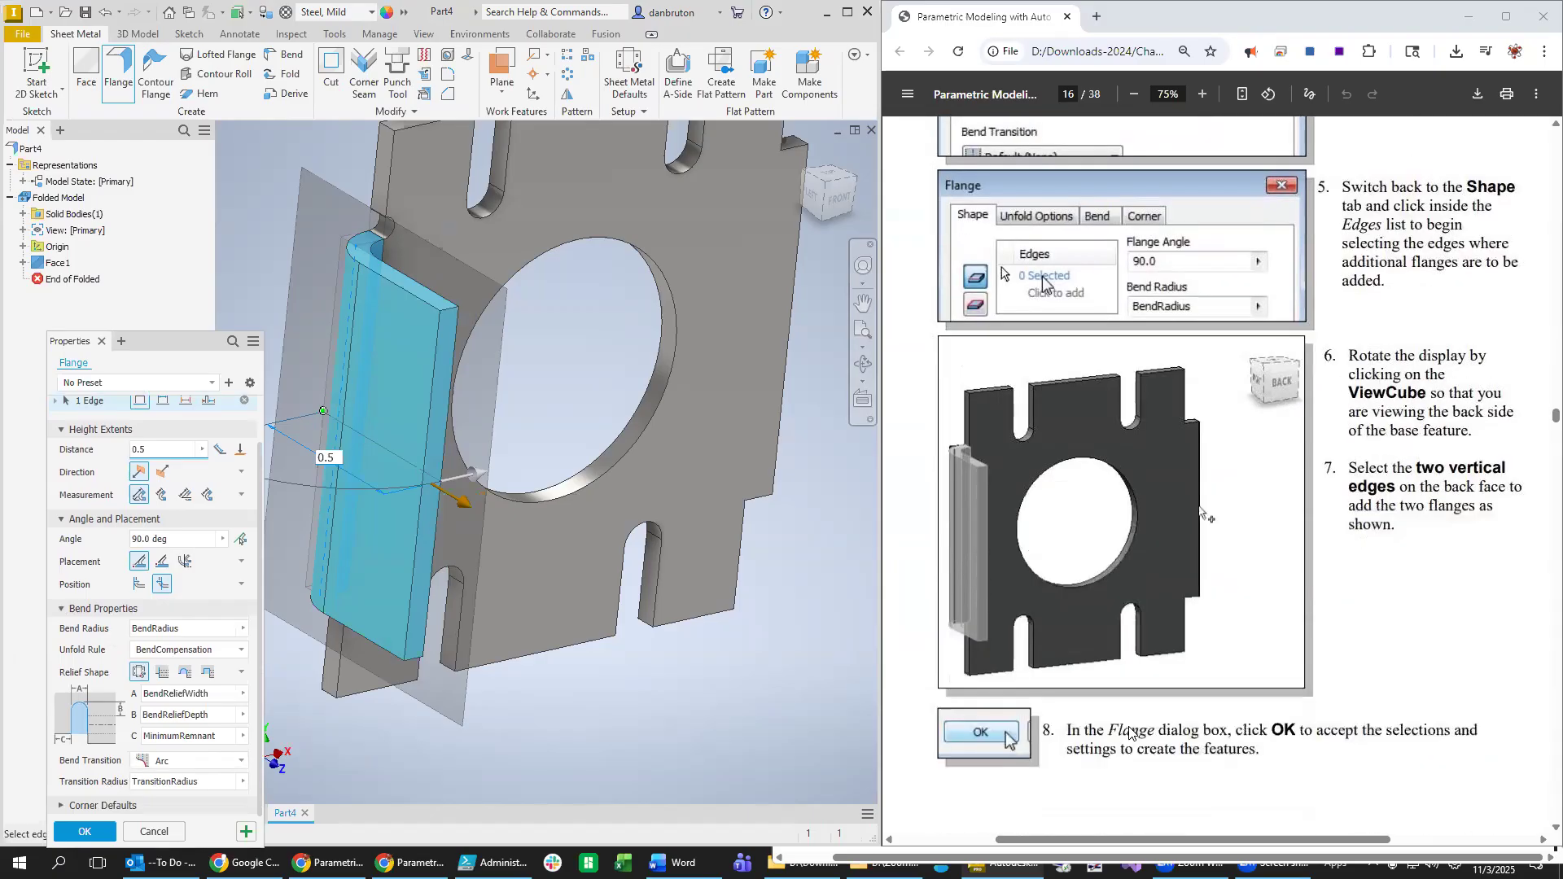
scroll(1128, 730, "down", 7)
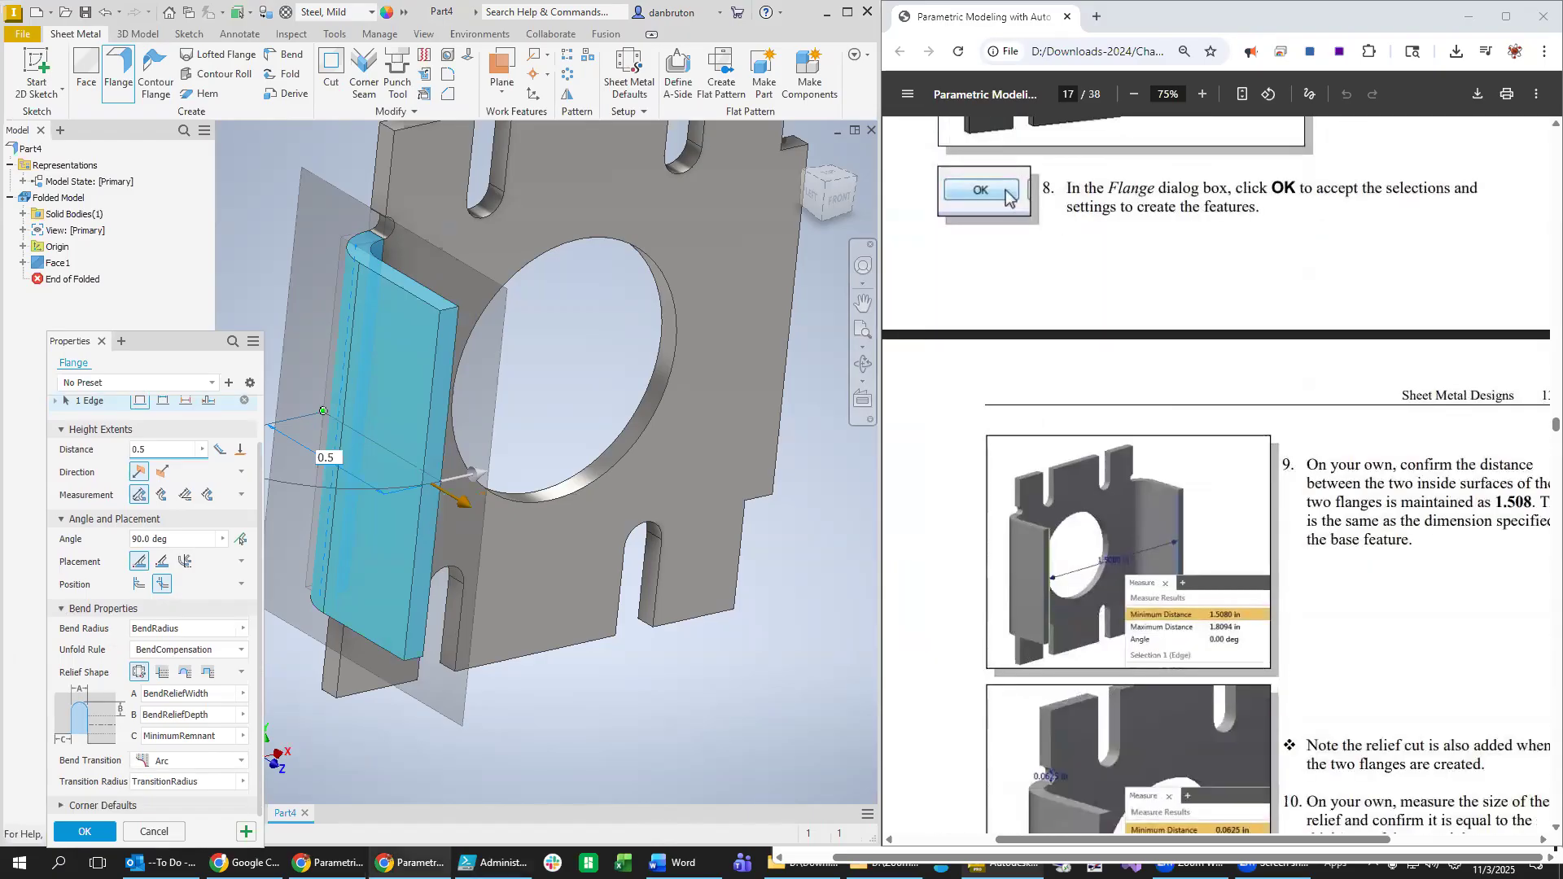
left_click(86, 830)
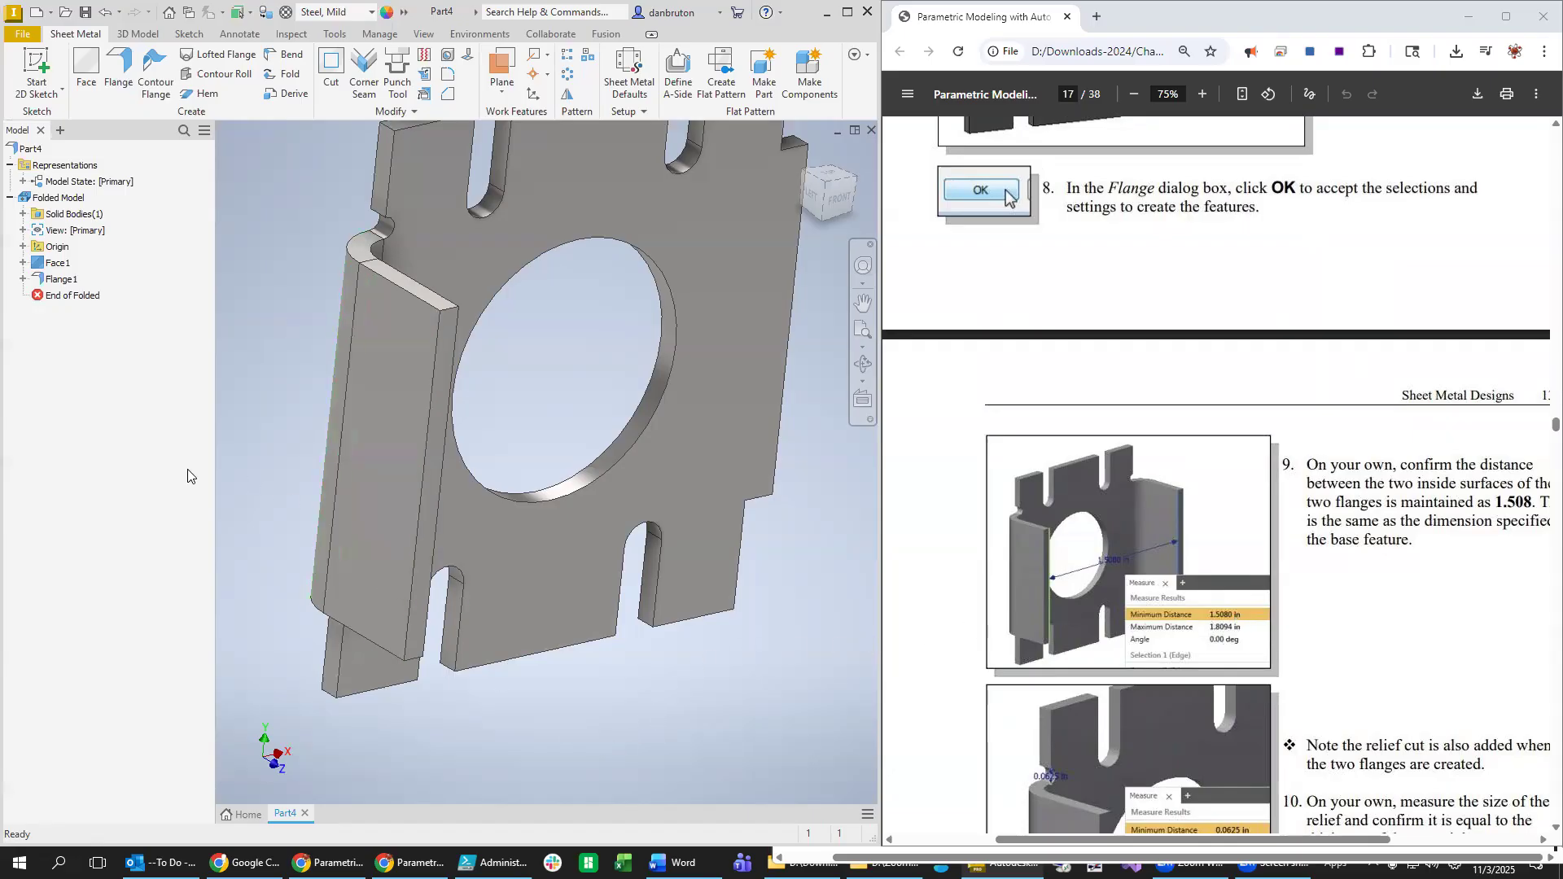
Edit the flange feature to include the opposite vertical edge of the base face.
right_click(61, 281)
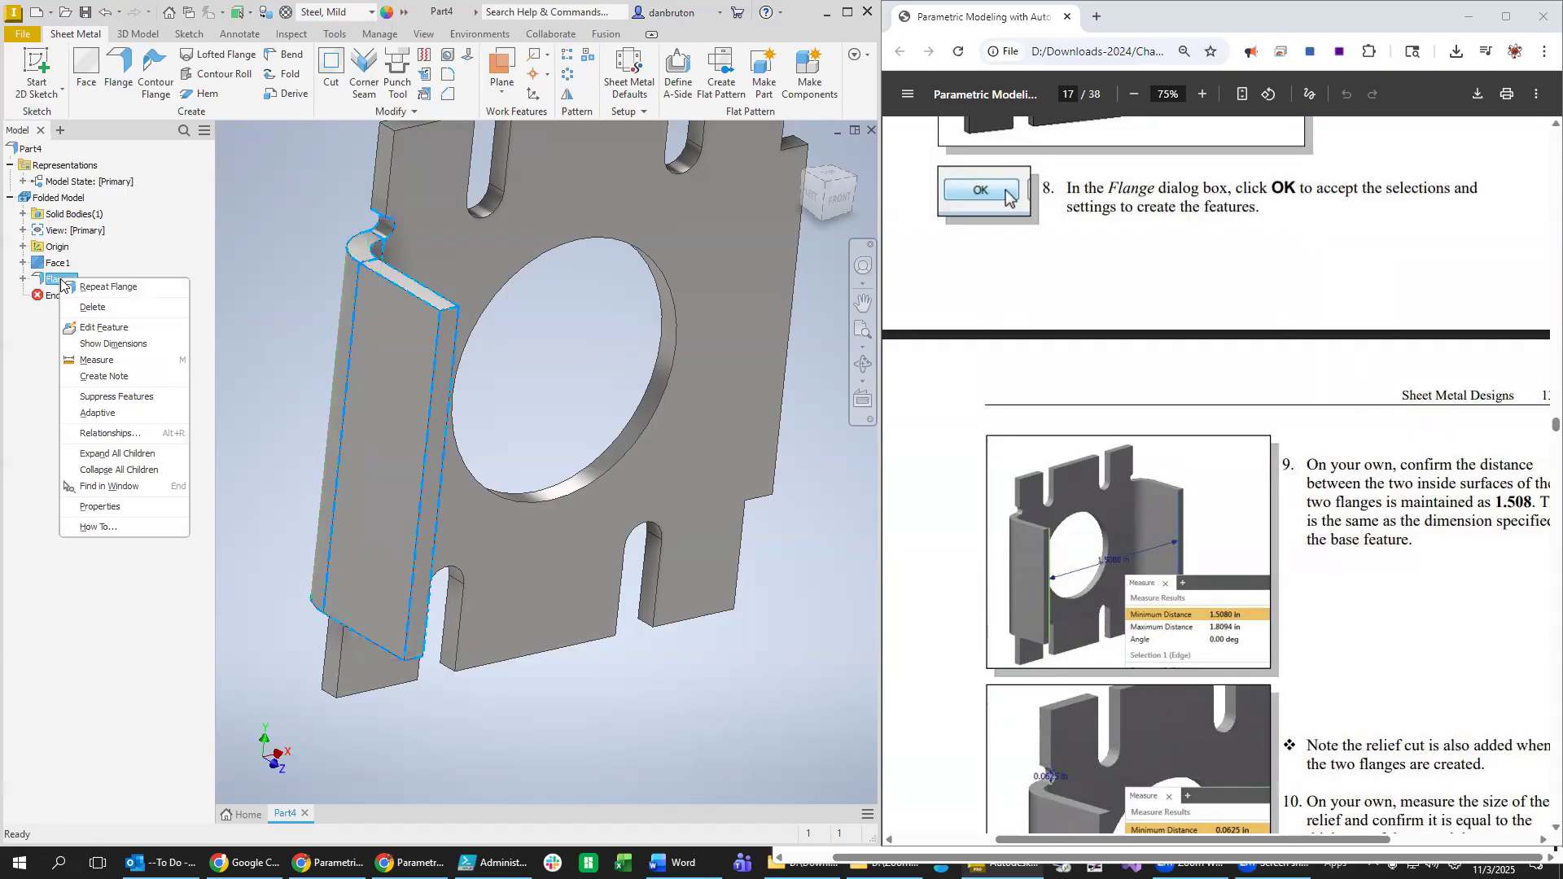
left_click(103, 328)
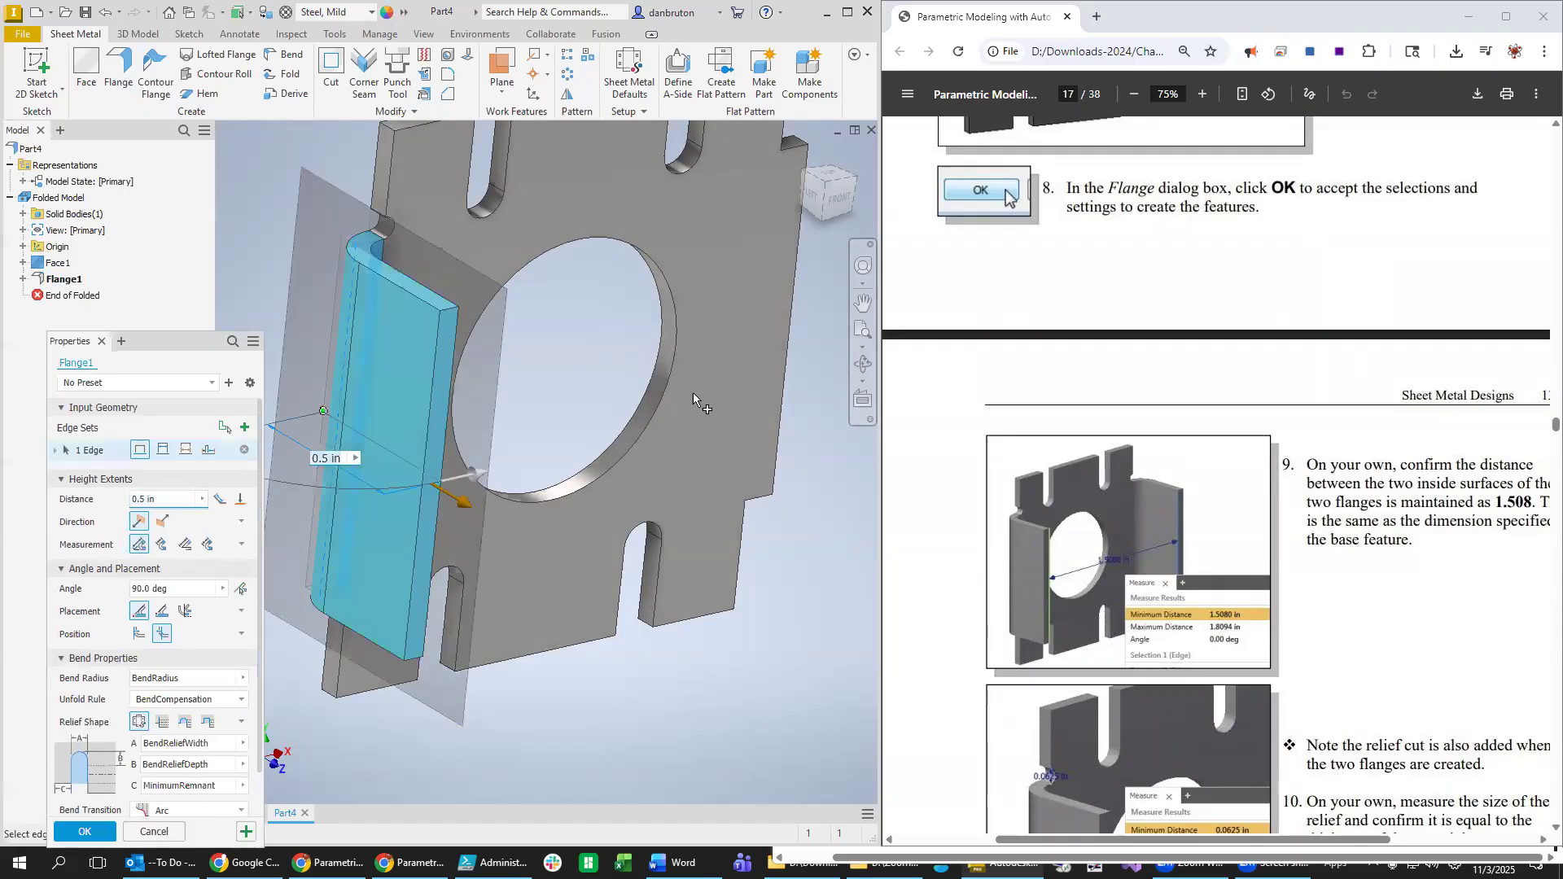
left_click(784, 363)
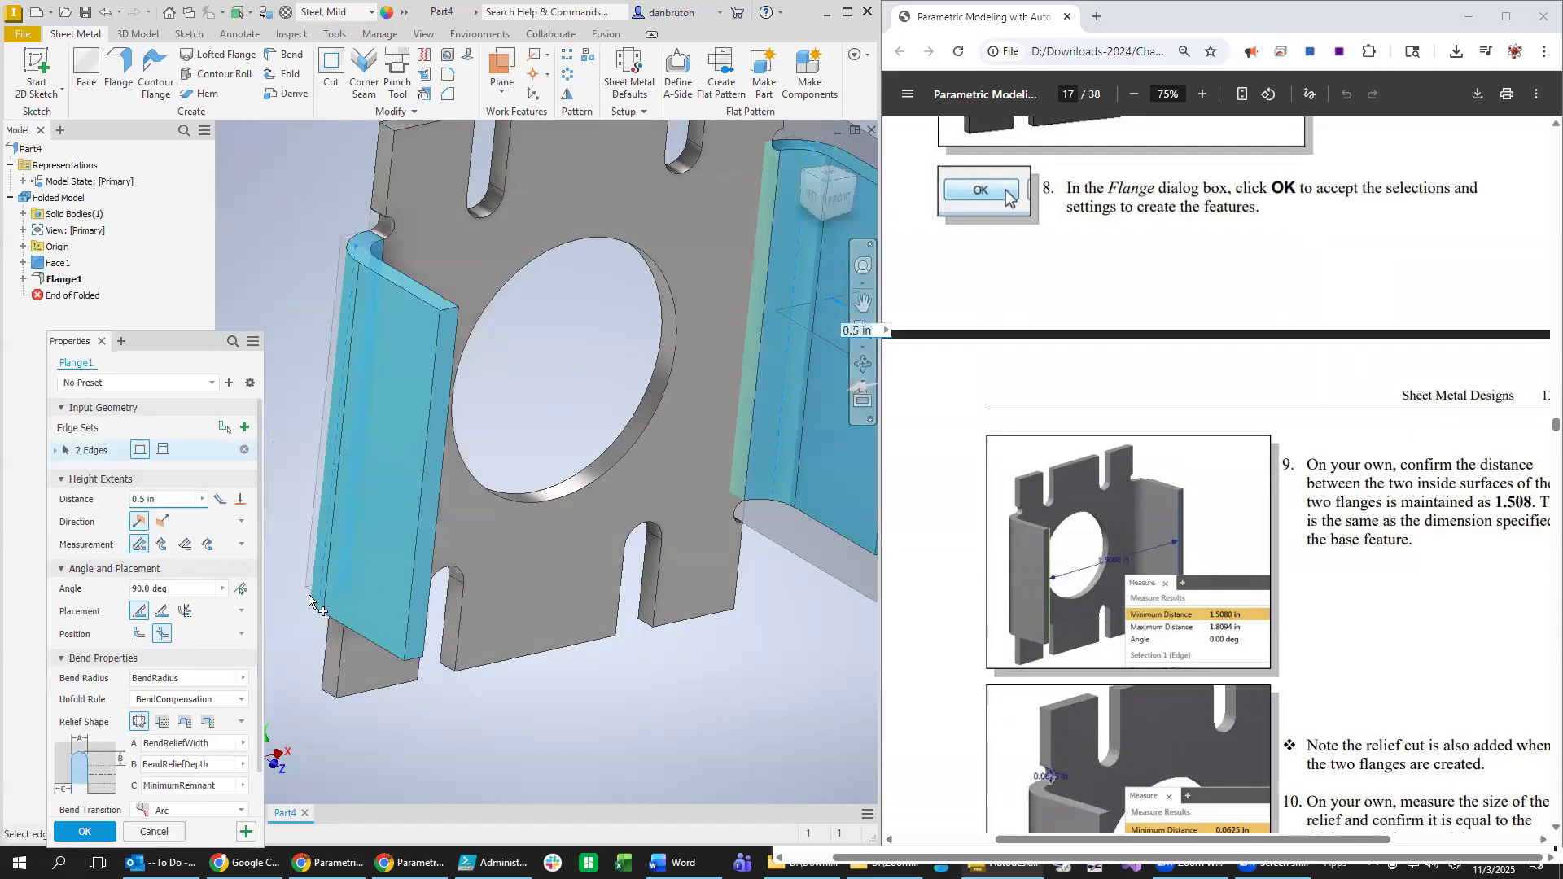
left_click(100, 833)
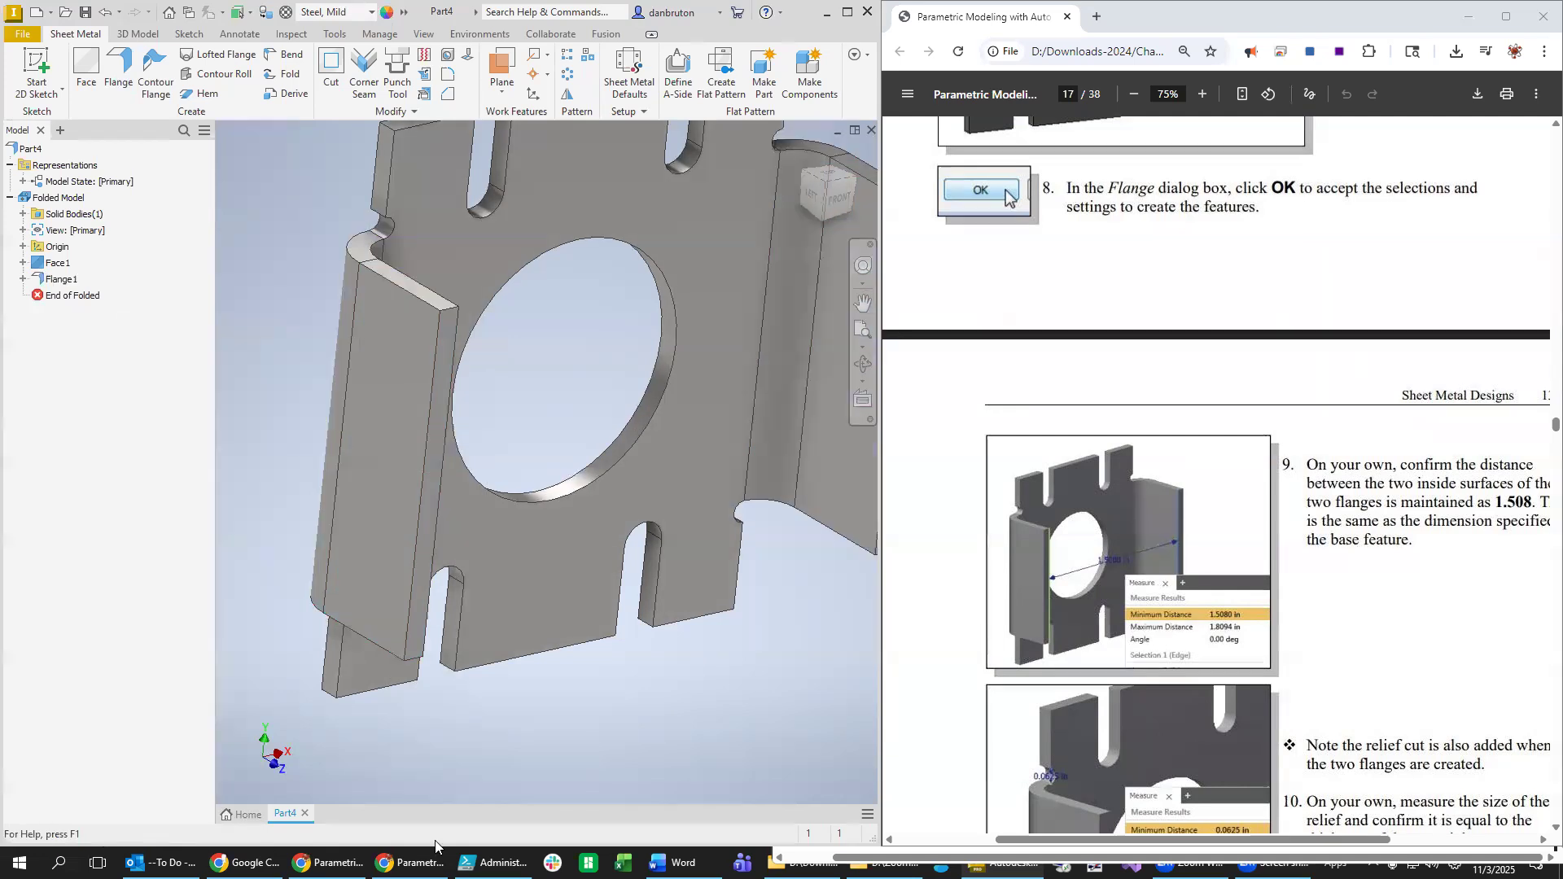
Measure the distance between the inside edges of the two flanges in the front view.
middle_click_drag(677, 747, 674, 670, "shift")
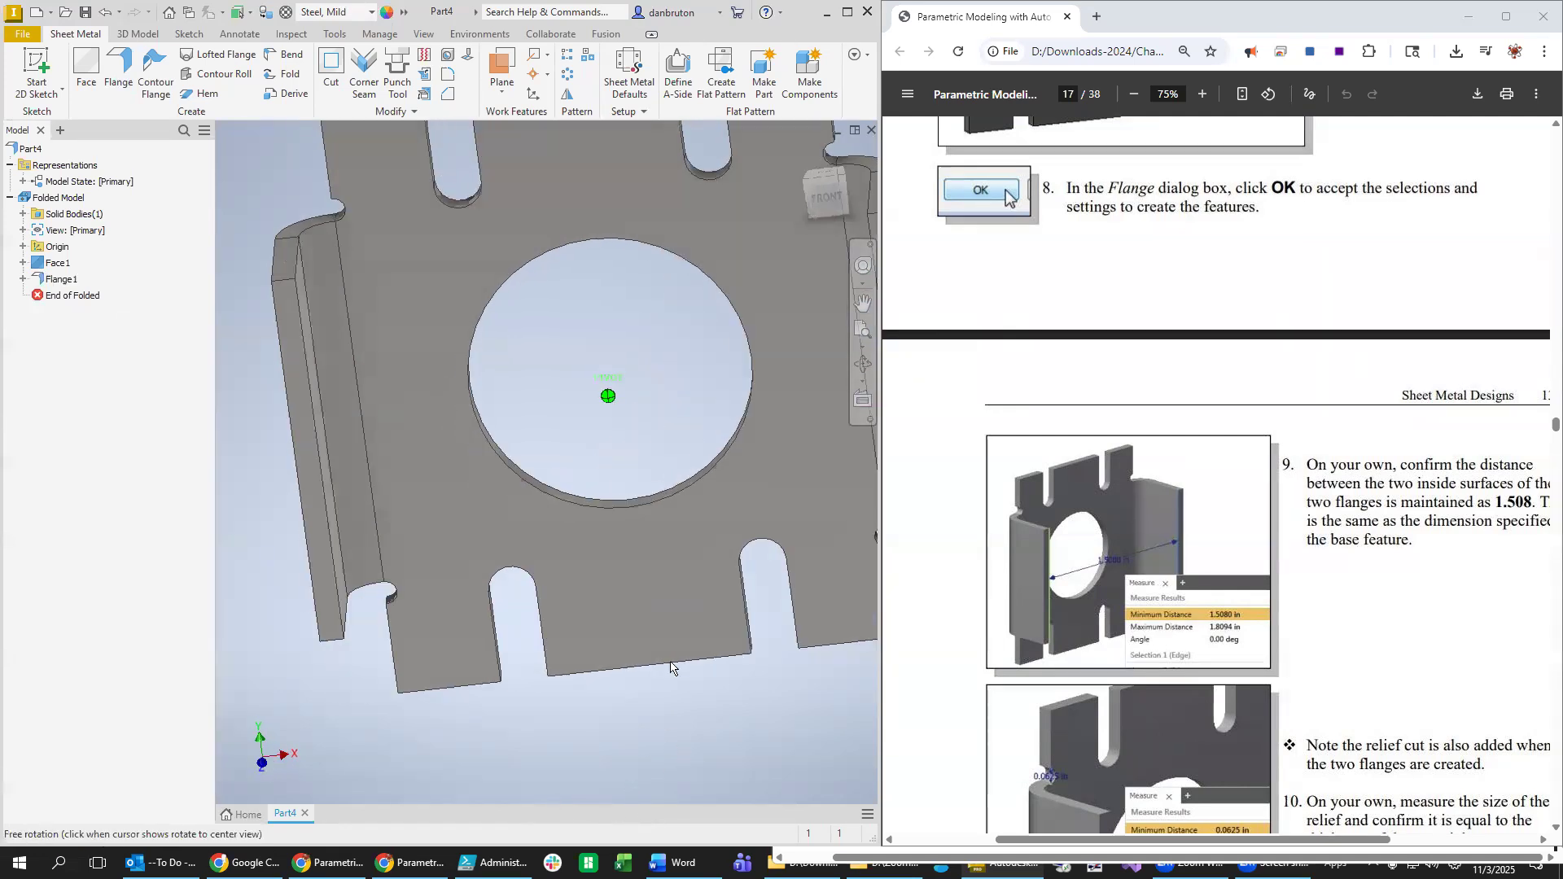
left_click(827, 201)
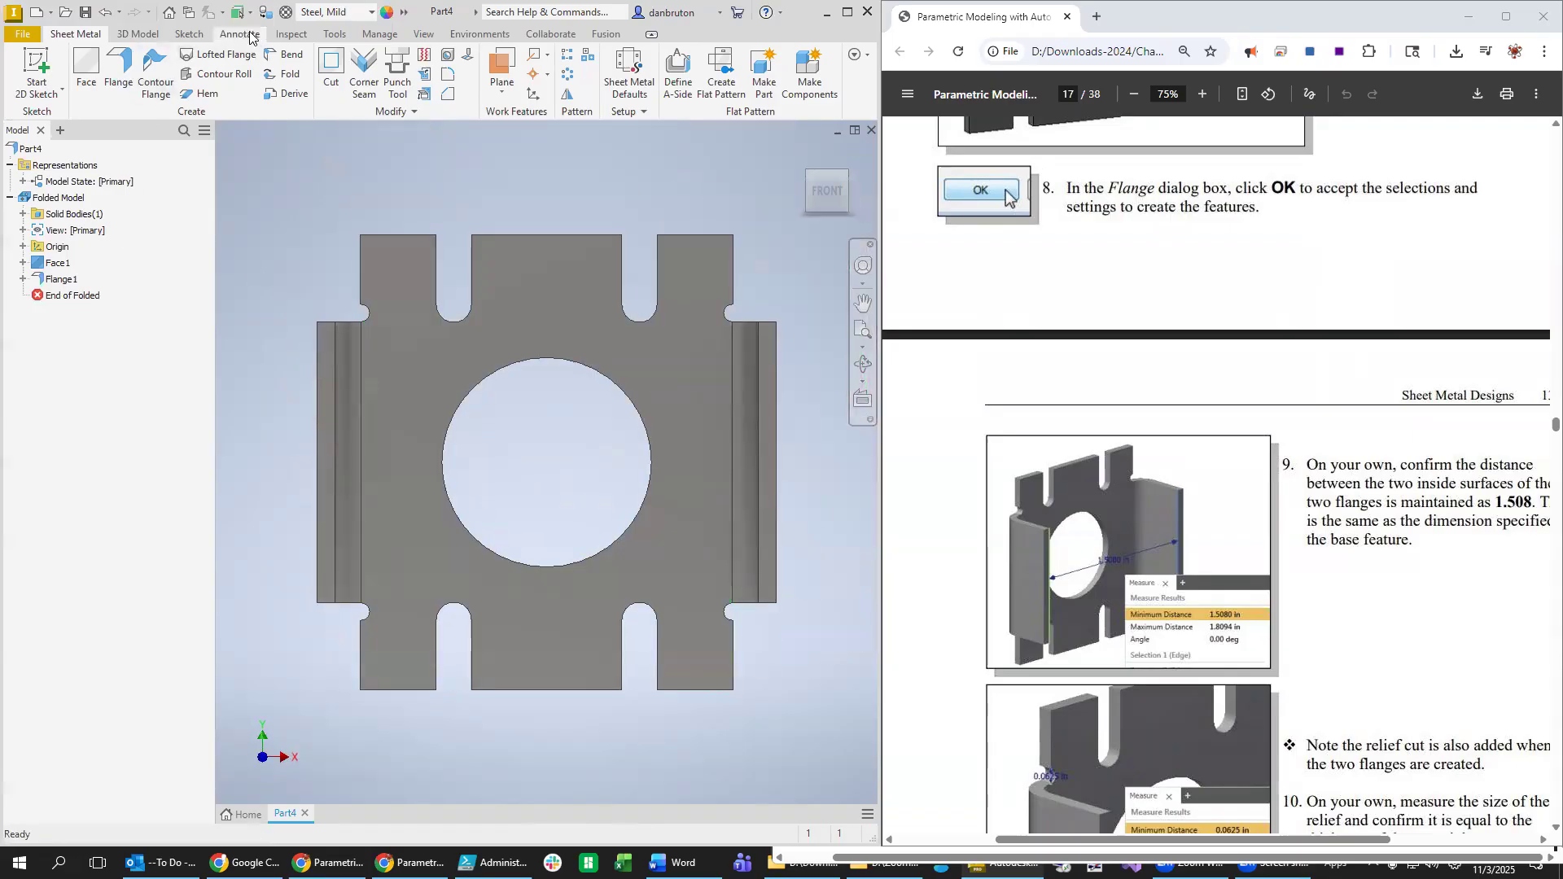
left_click(290, 33)
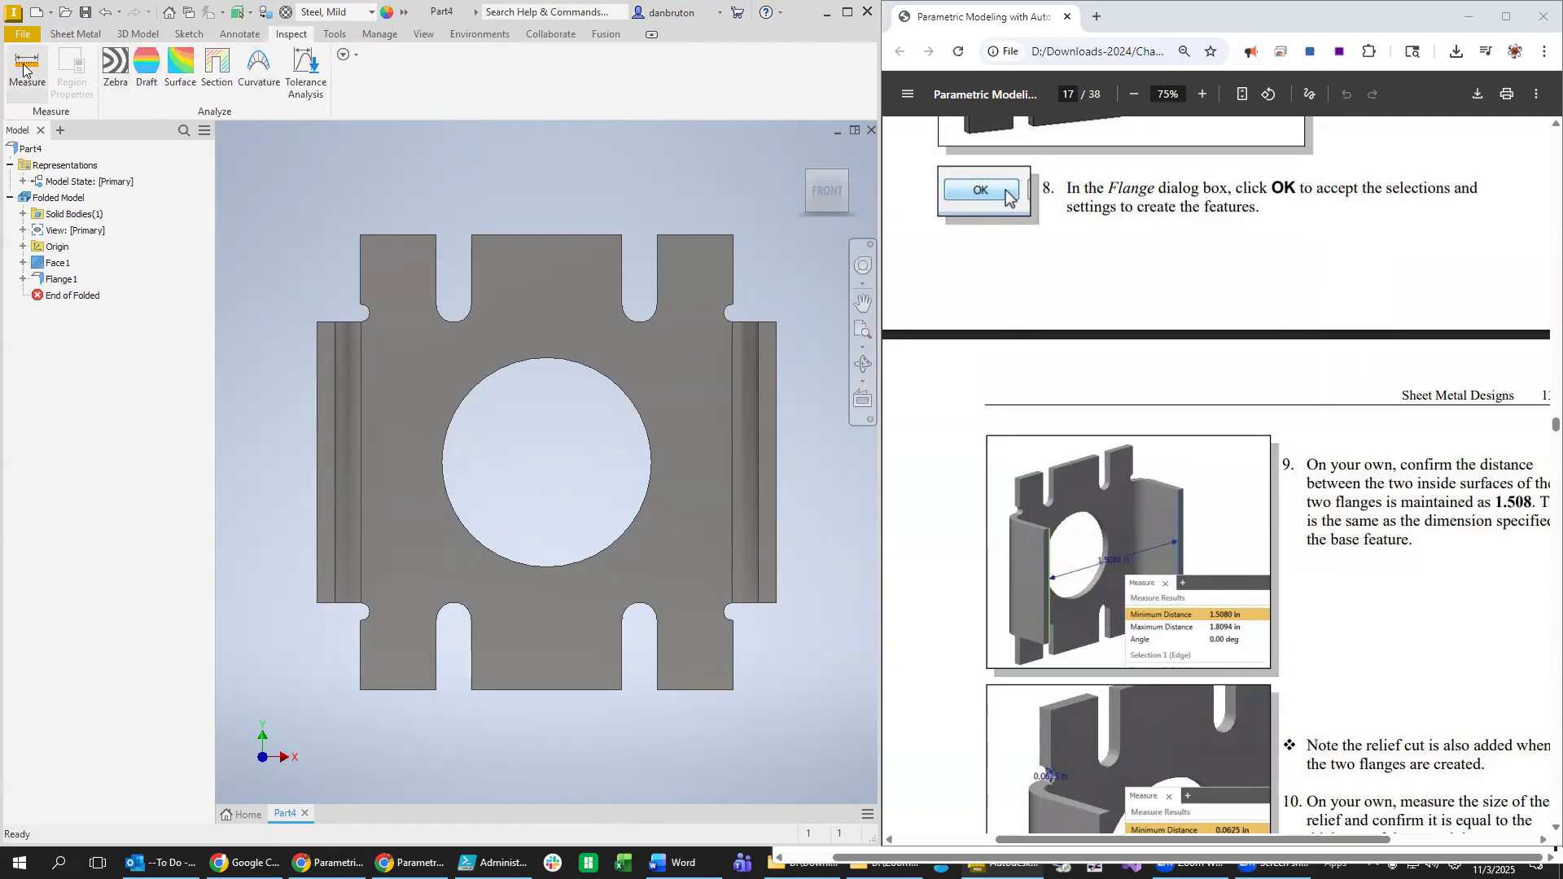
left_click(334, 443)
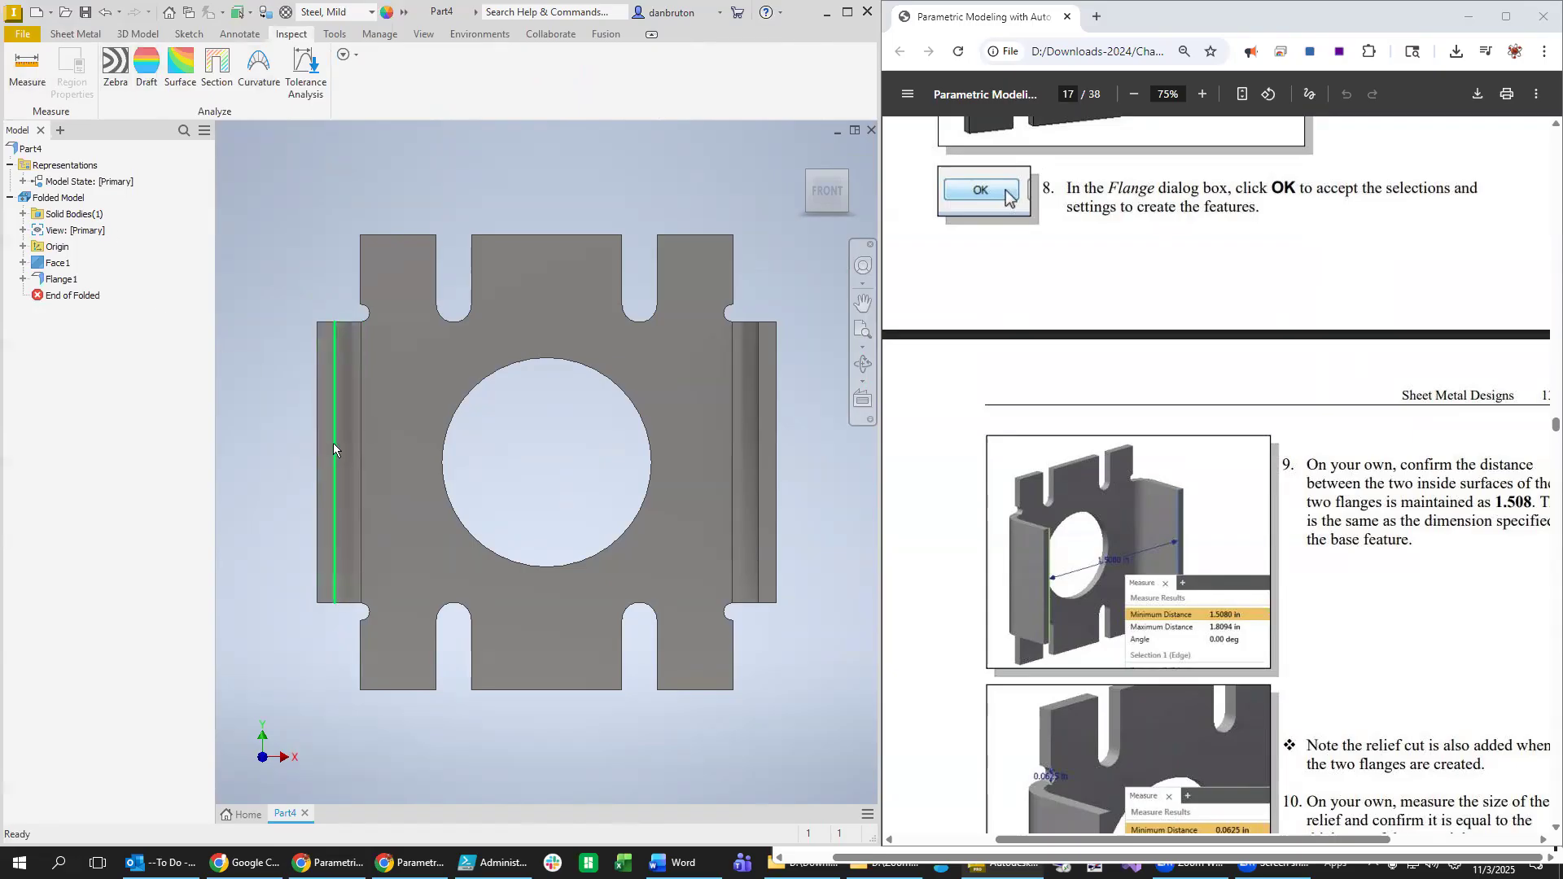
left_click(759, 463)
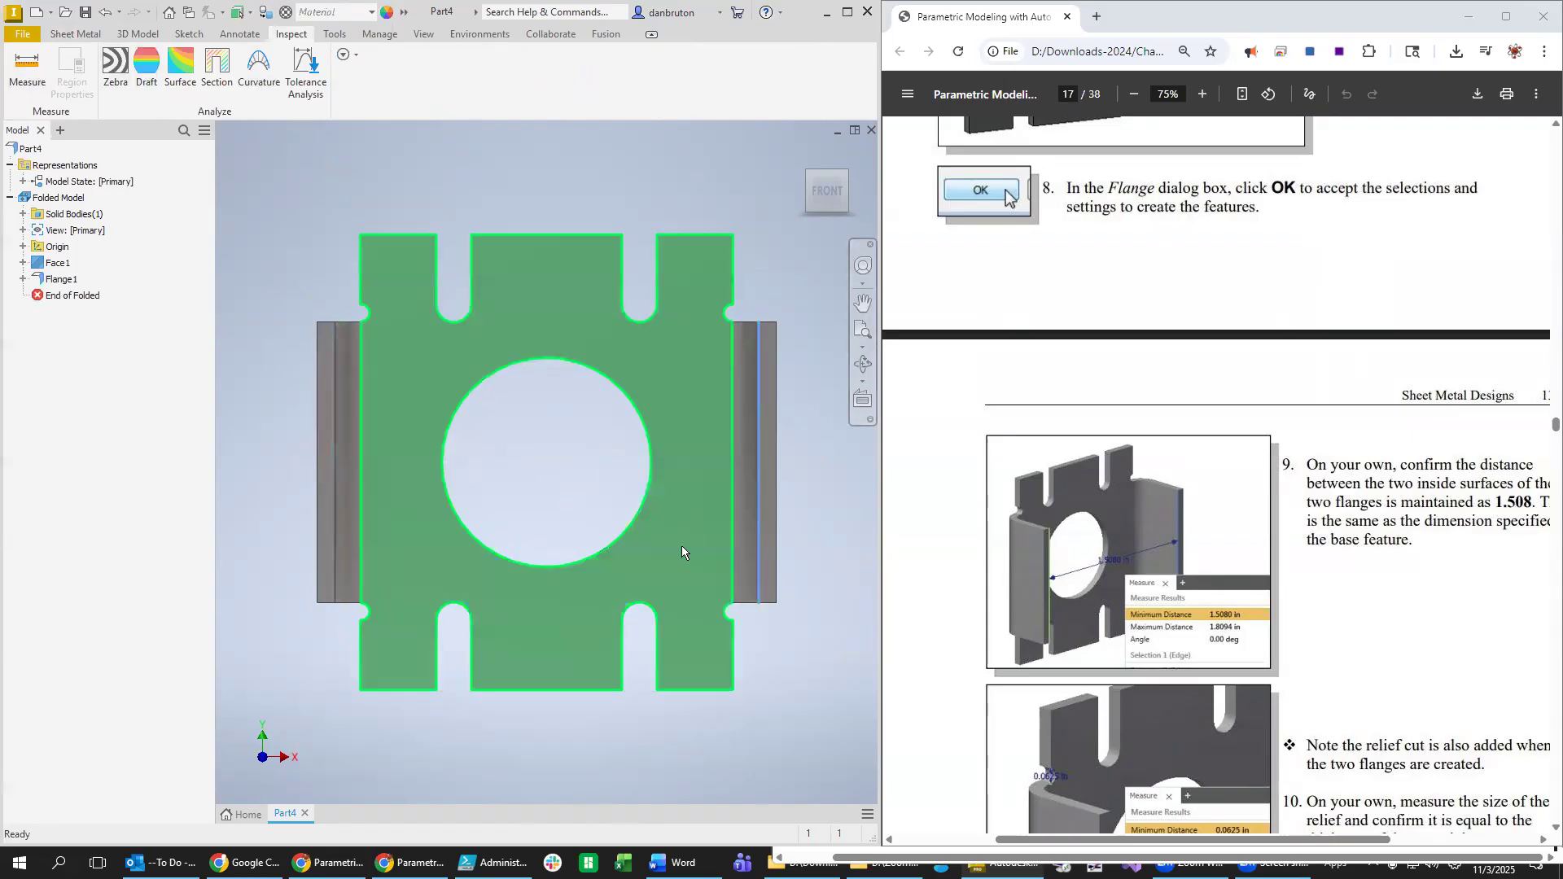
left_click(23, 72)
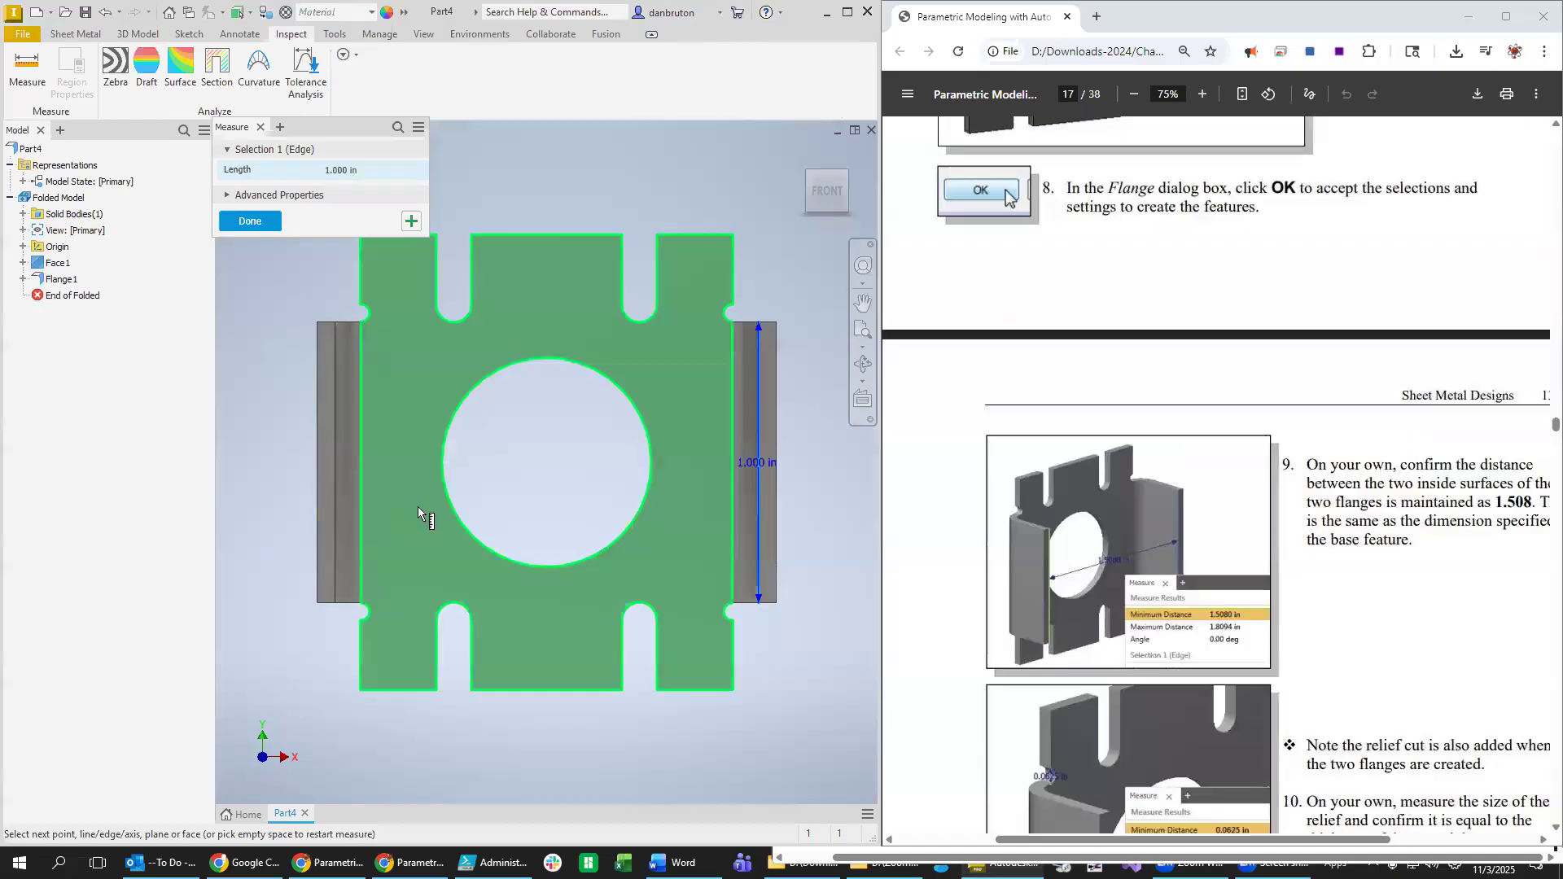
left_click(334, 494)
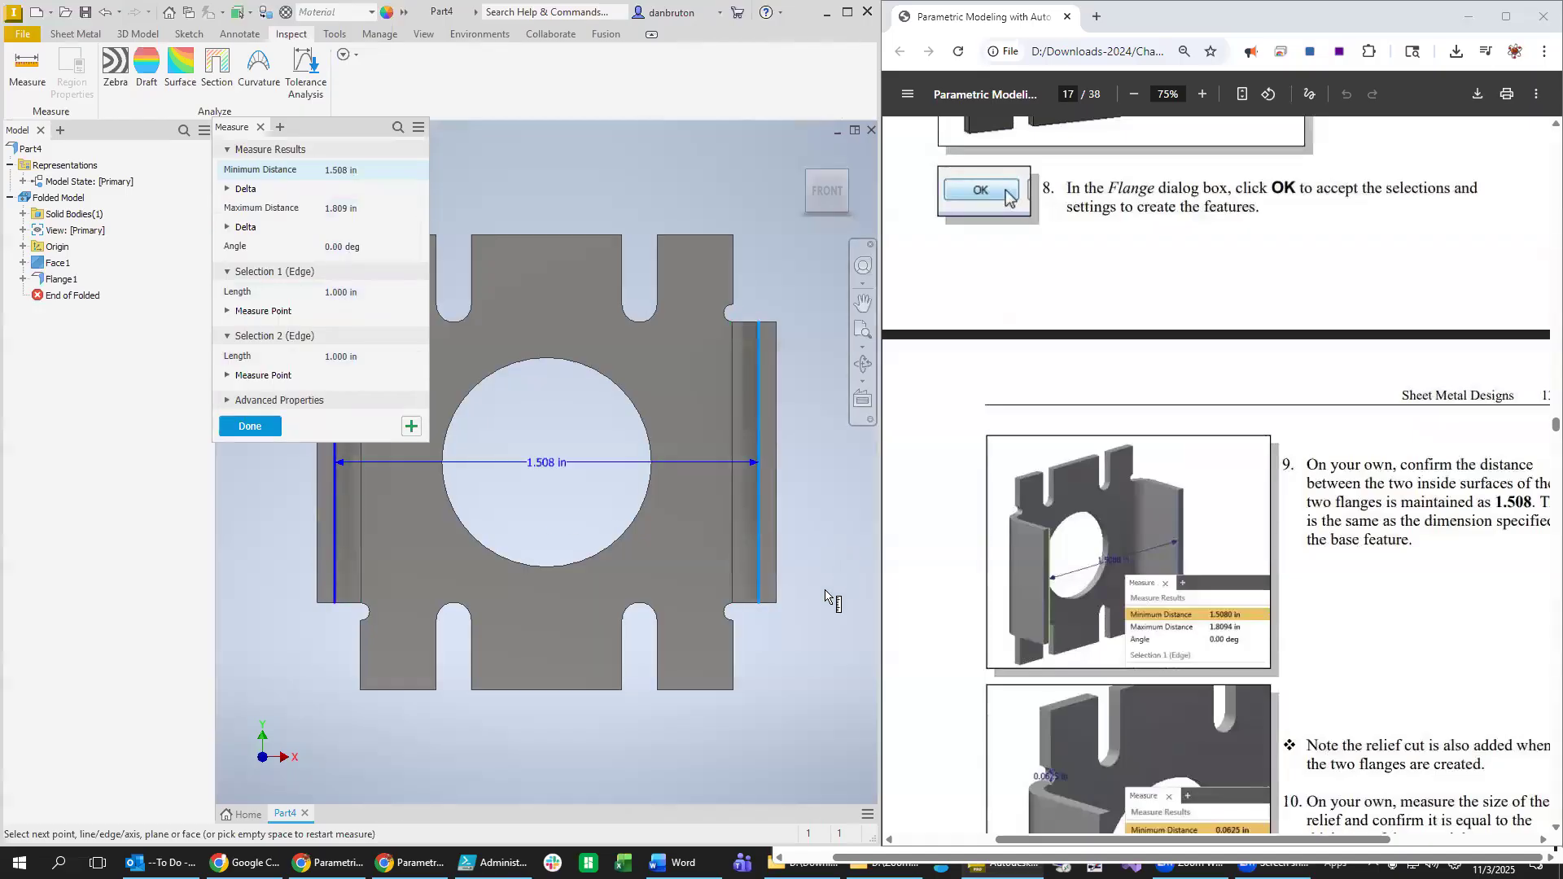
left_click(250, 426)
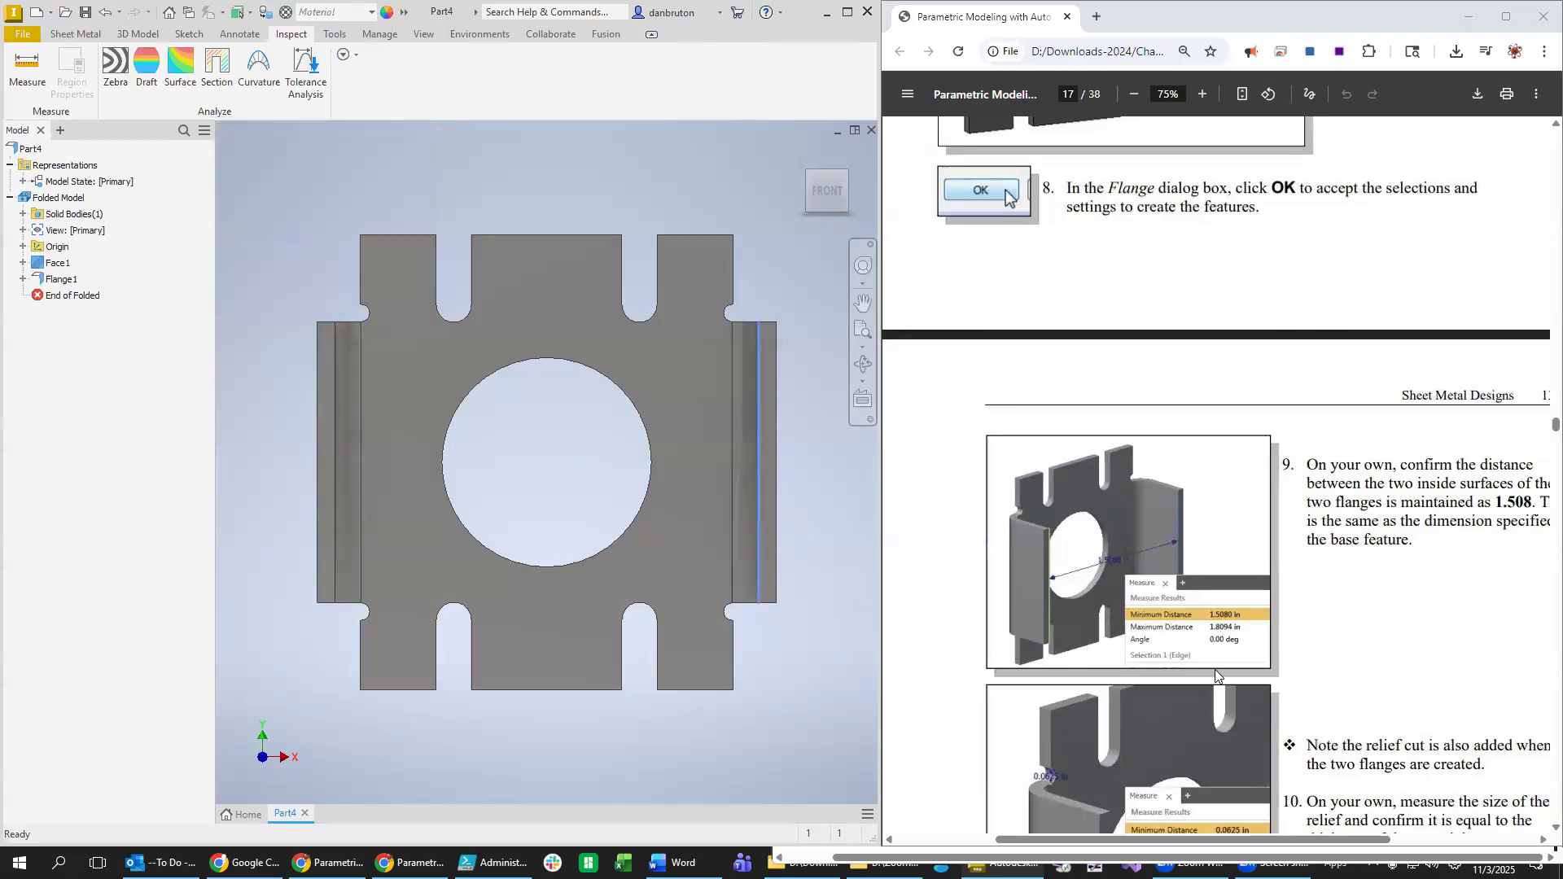
Read the tutorial's sketch instructions and start a new 2D sketch for the outside surface of the left flange.
scroll(1431, 652, "down", 4)
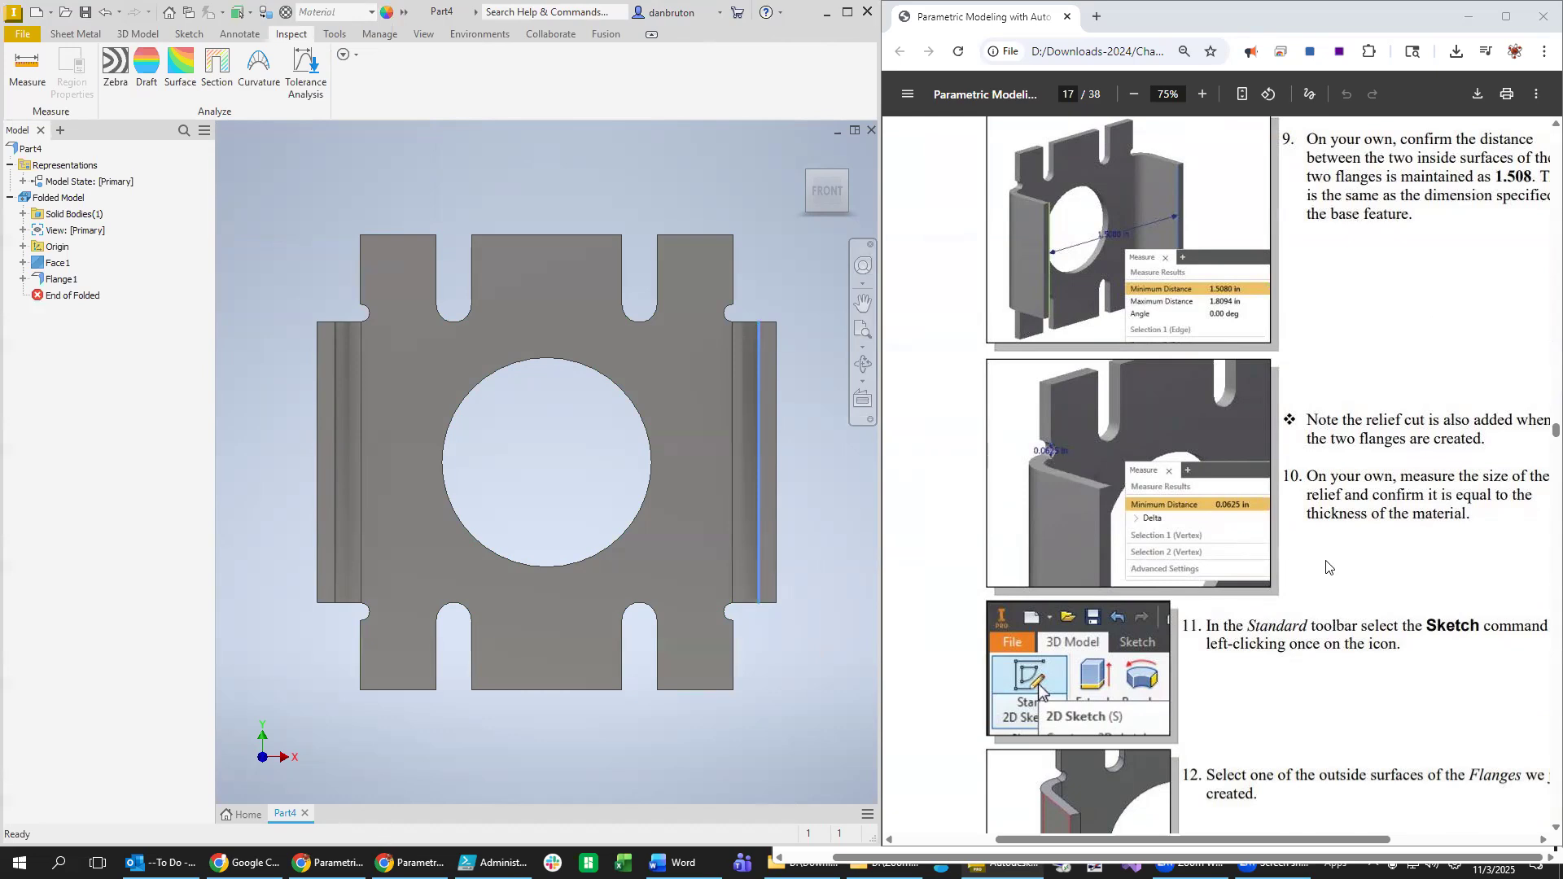
scroll(1332, 662, "down", 4)
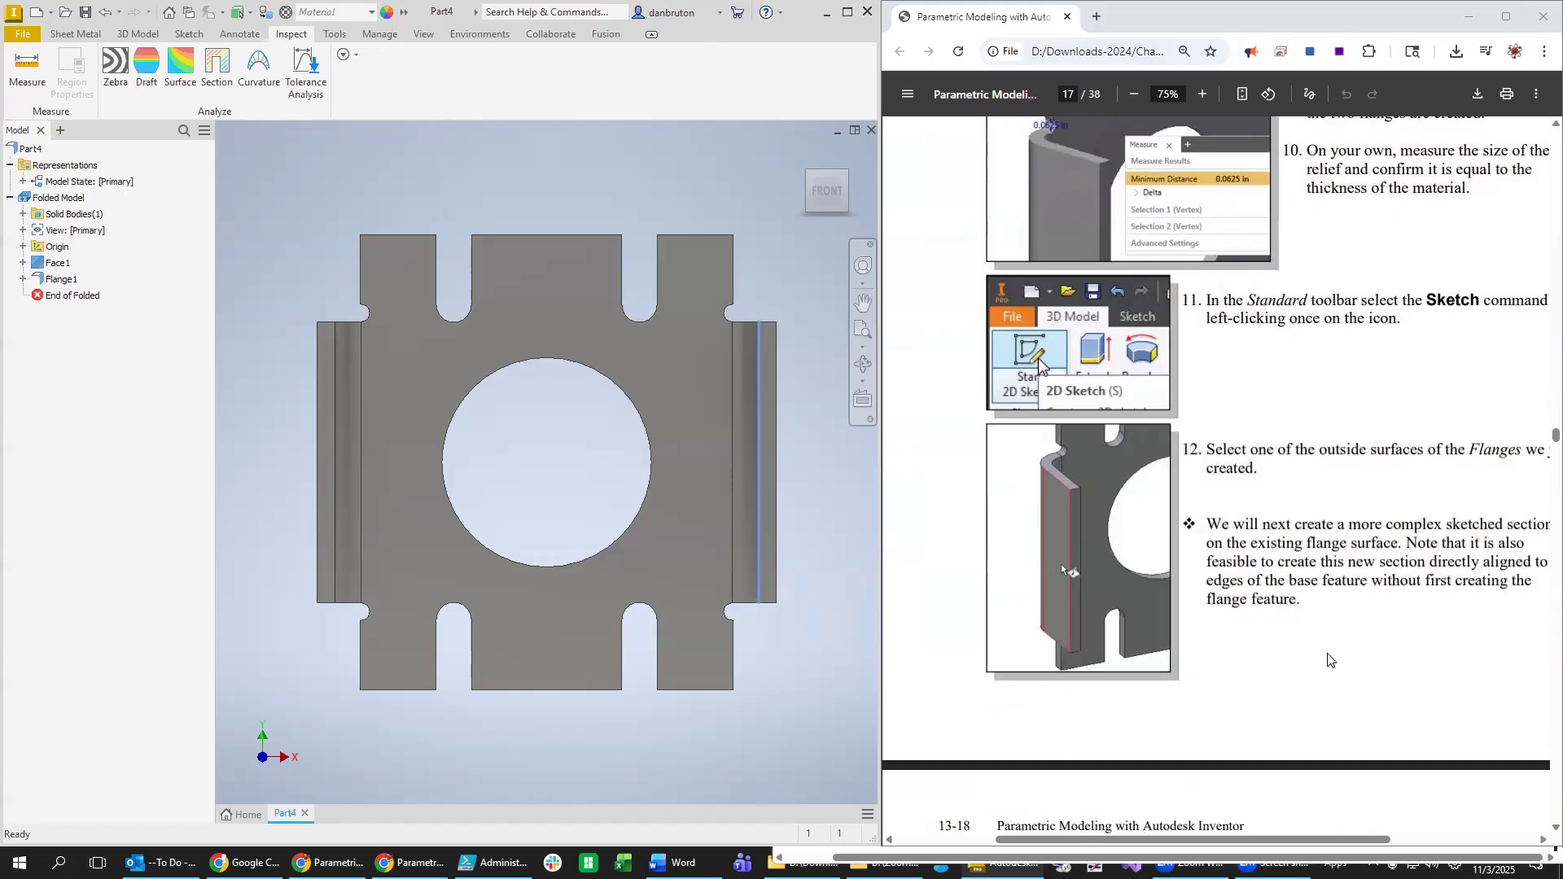
scroll(1329, 659, "down", 1)
middle_click_drag(313, 697, 375, 612, "shift")
right_click(444, 463)
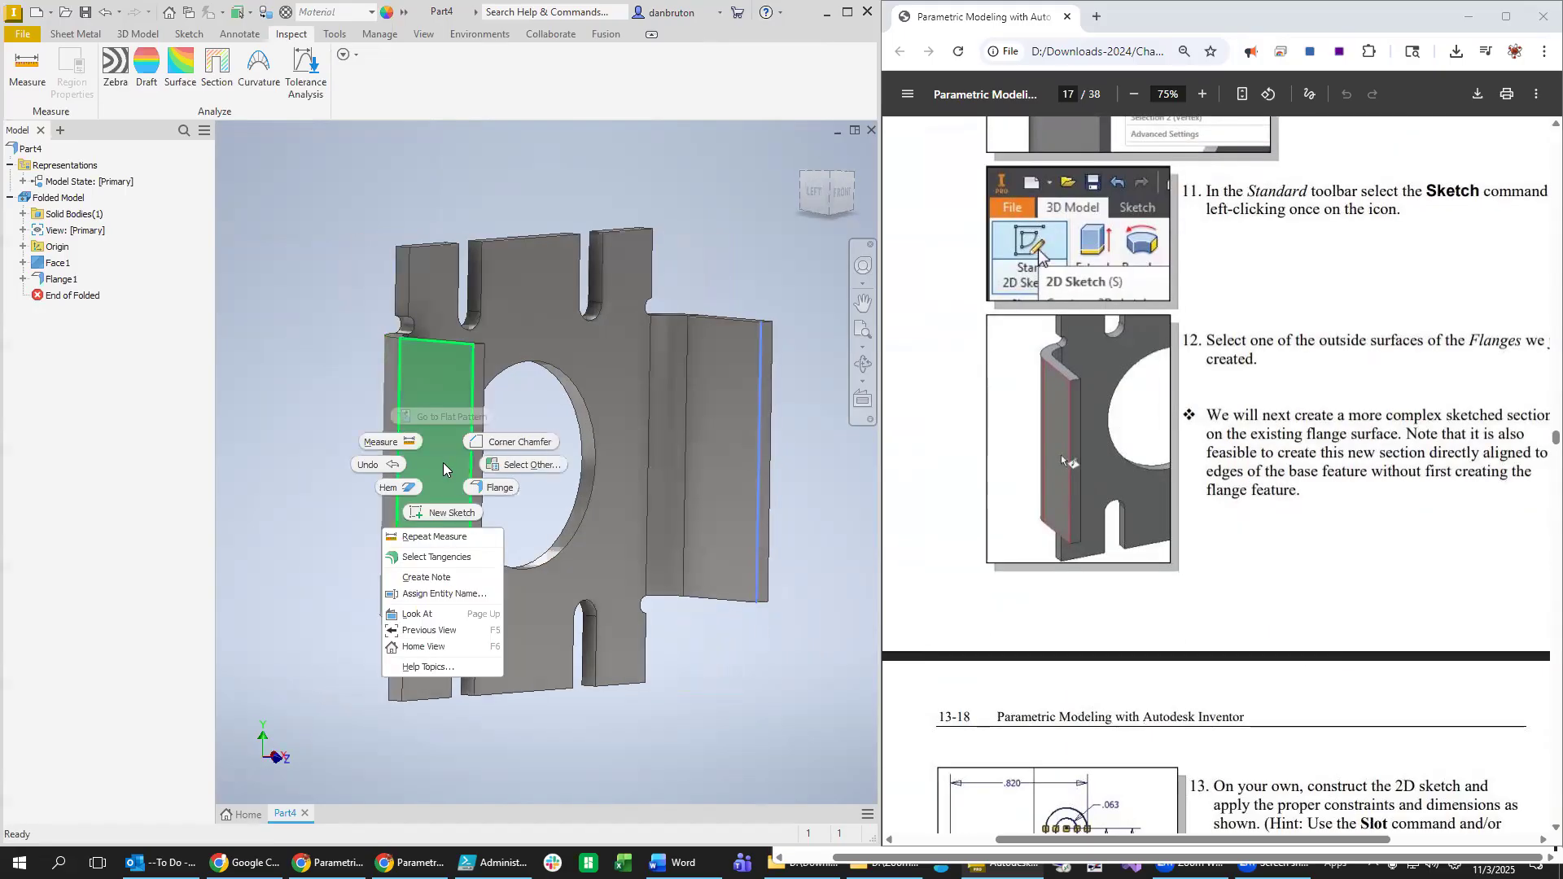
left_click(444, 513)
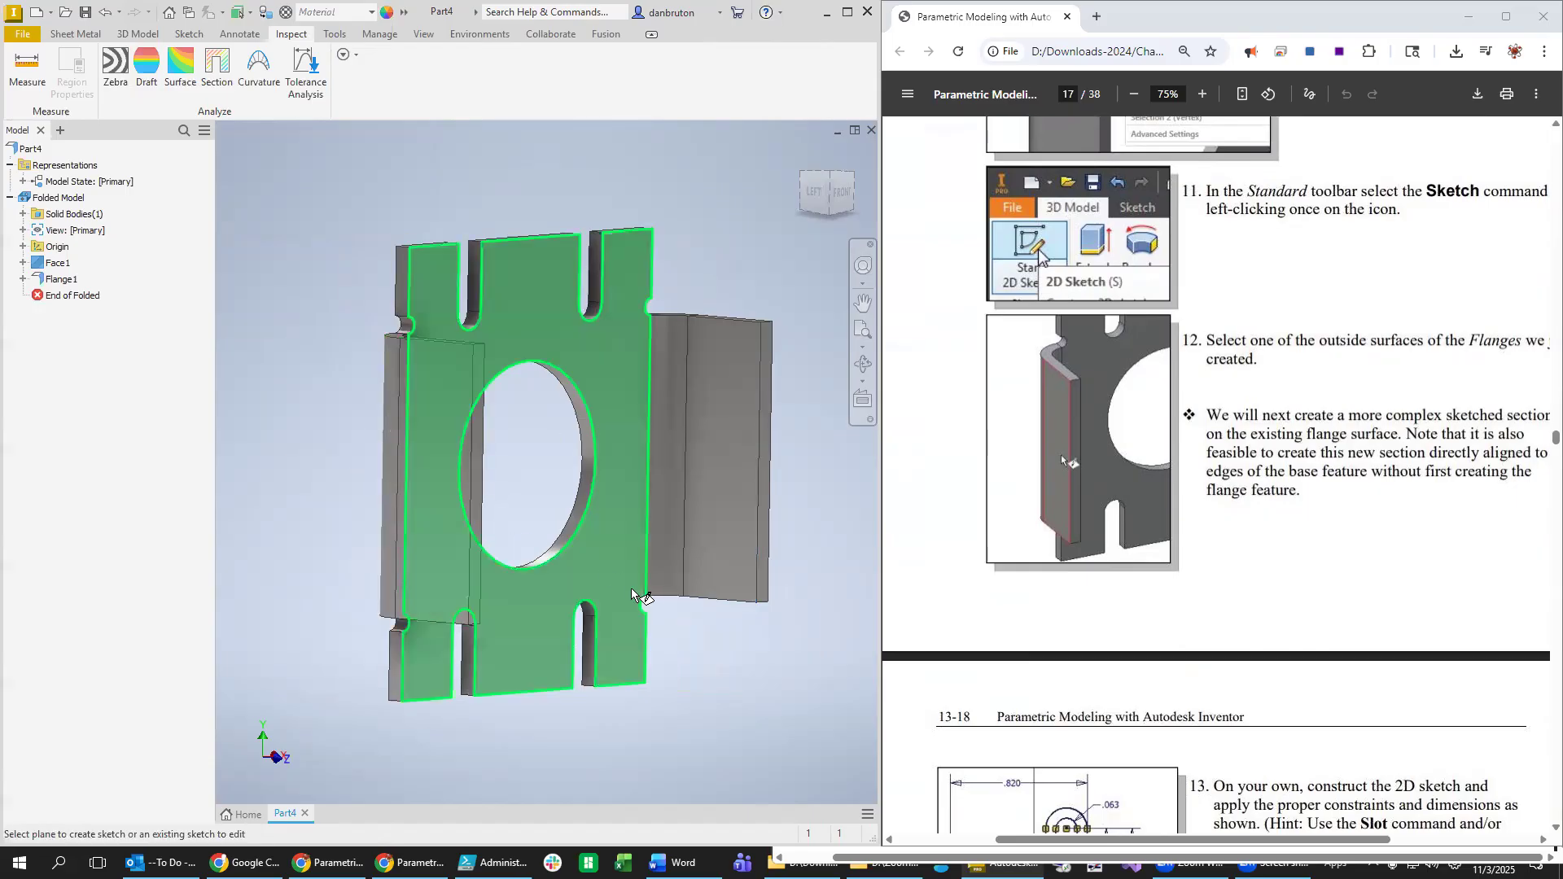
right_click(419, 443)
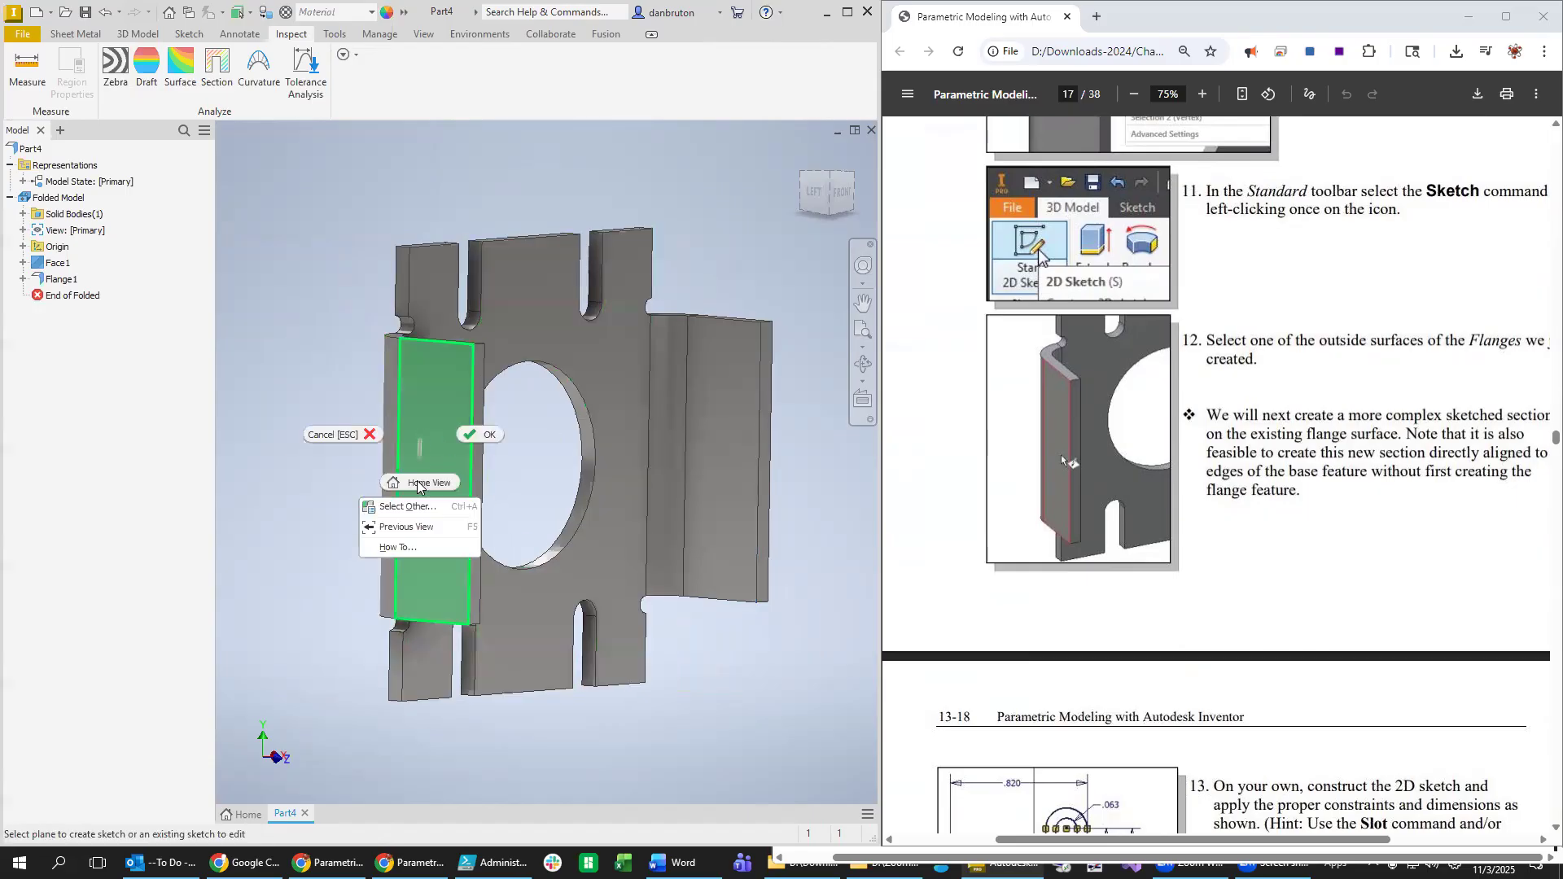
left_click(700, 231)
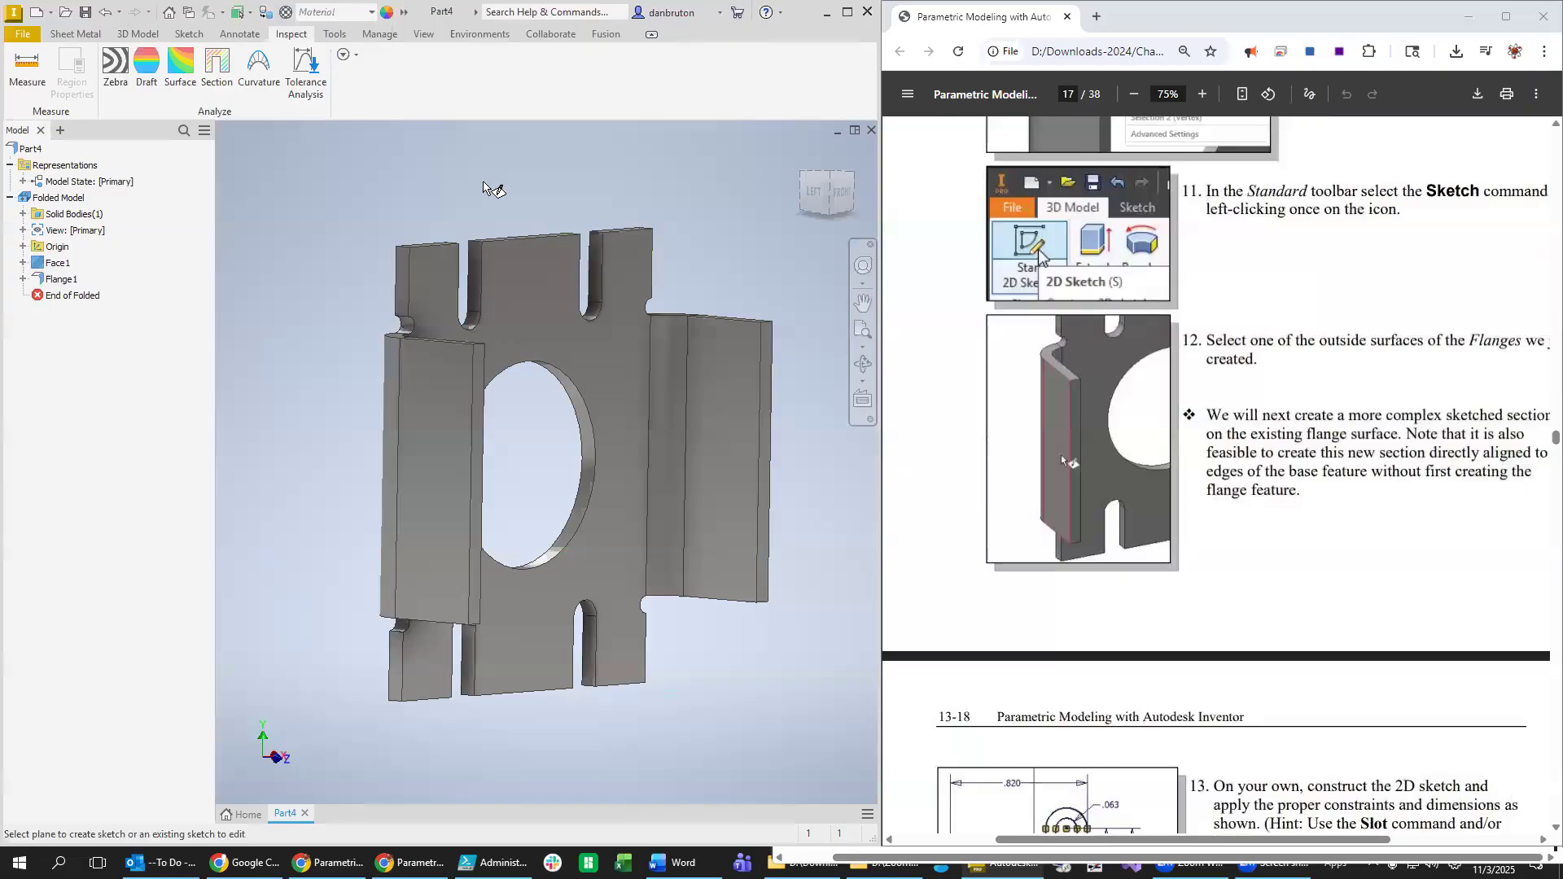
Start a new 2D sketch on the outer face of the flange beside the circular opening.
left_click(76, 34)
key("s")
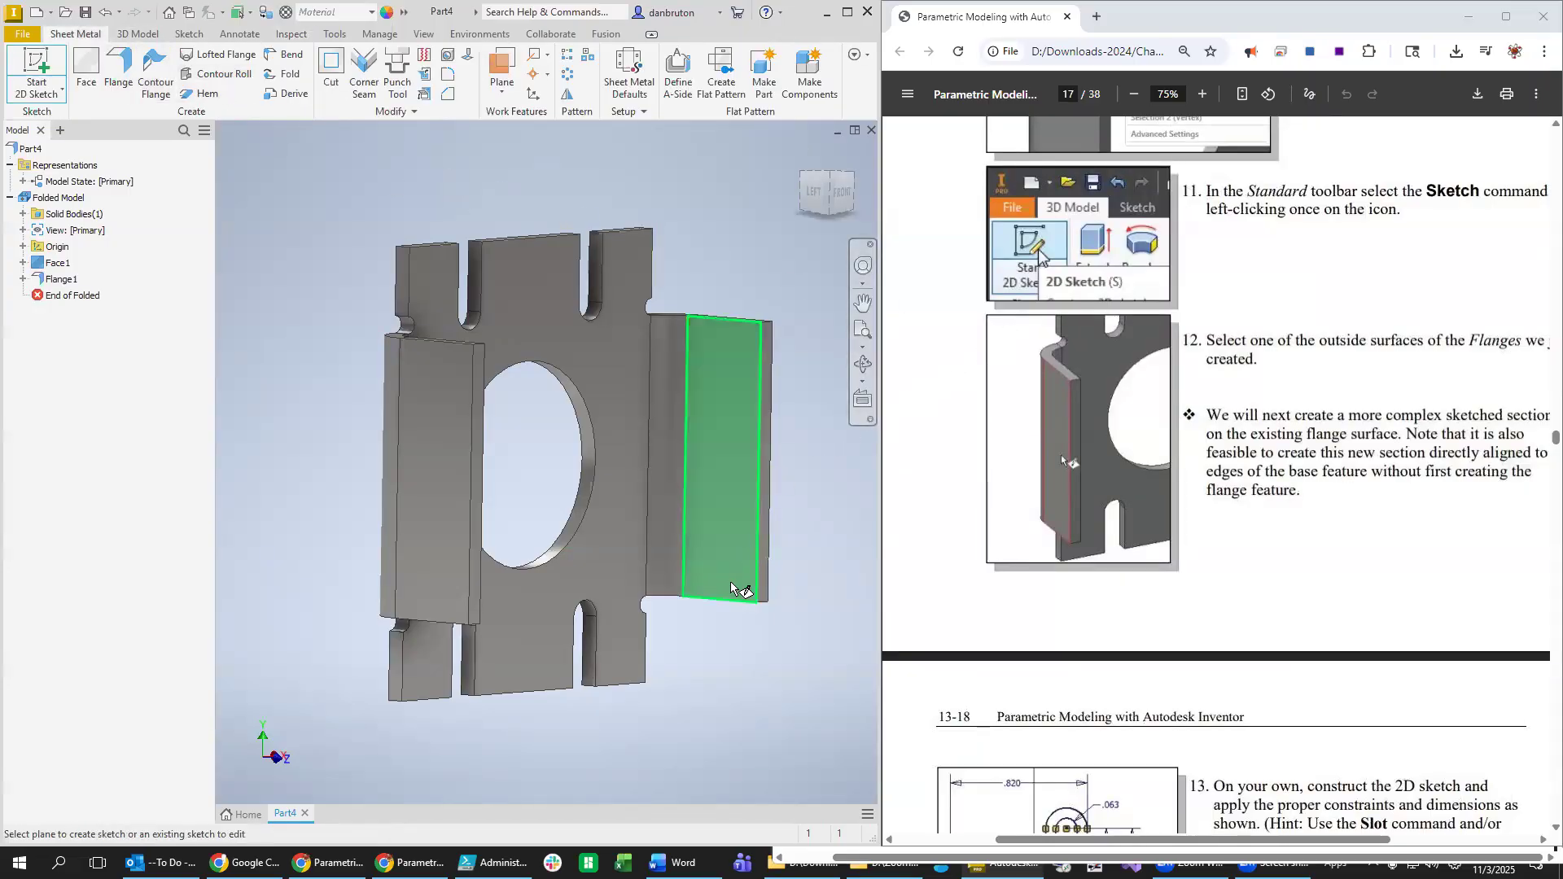
right_click(430, 482)
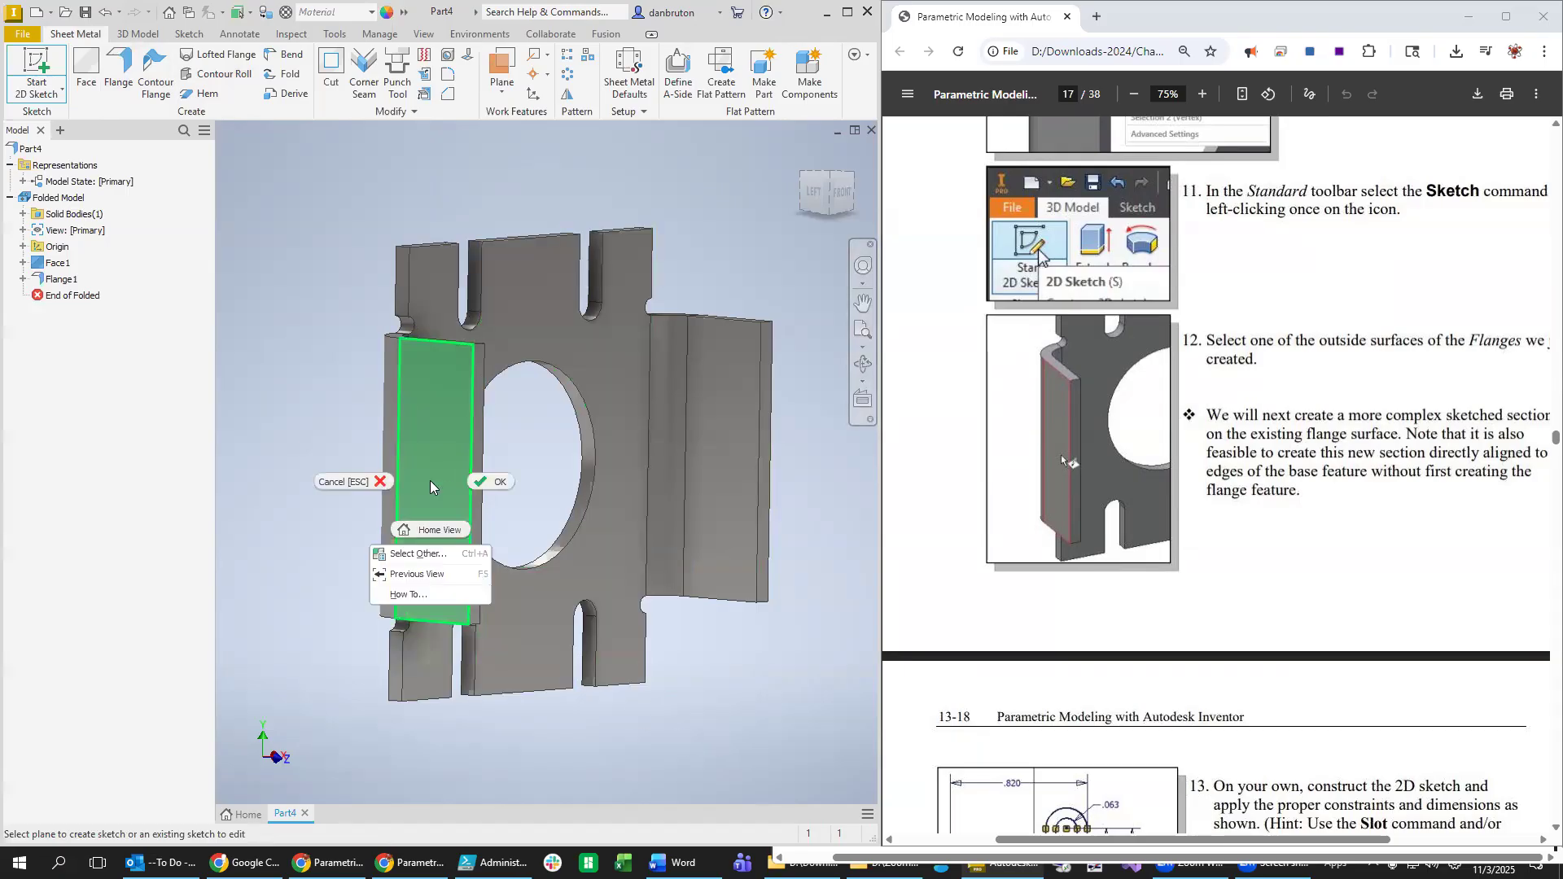
key("Escape")
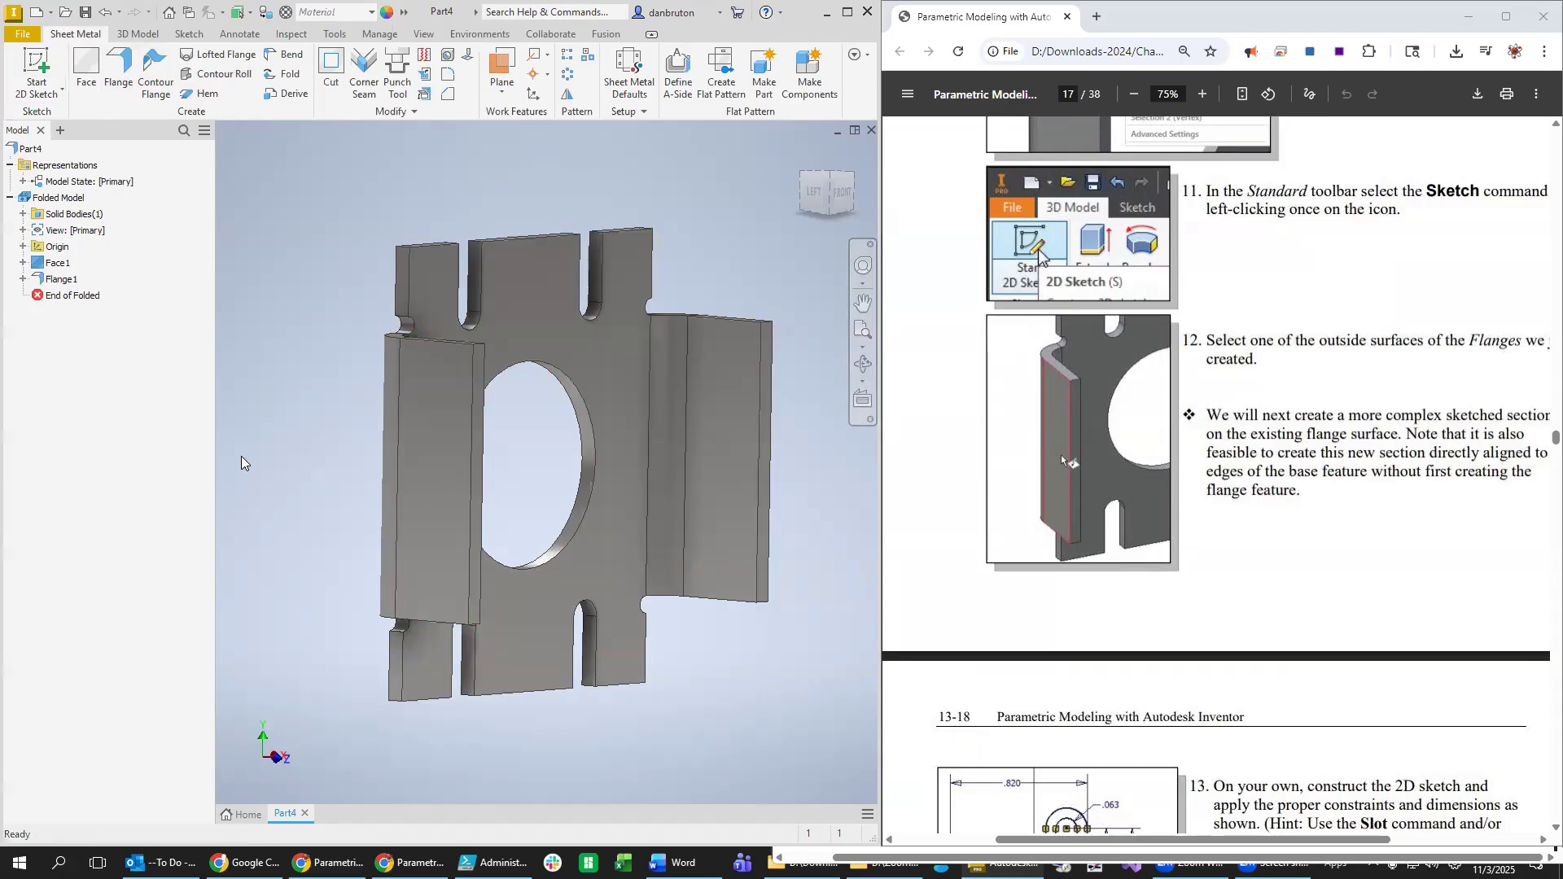
right_click(427, 484)
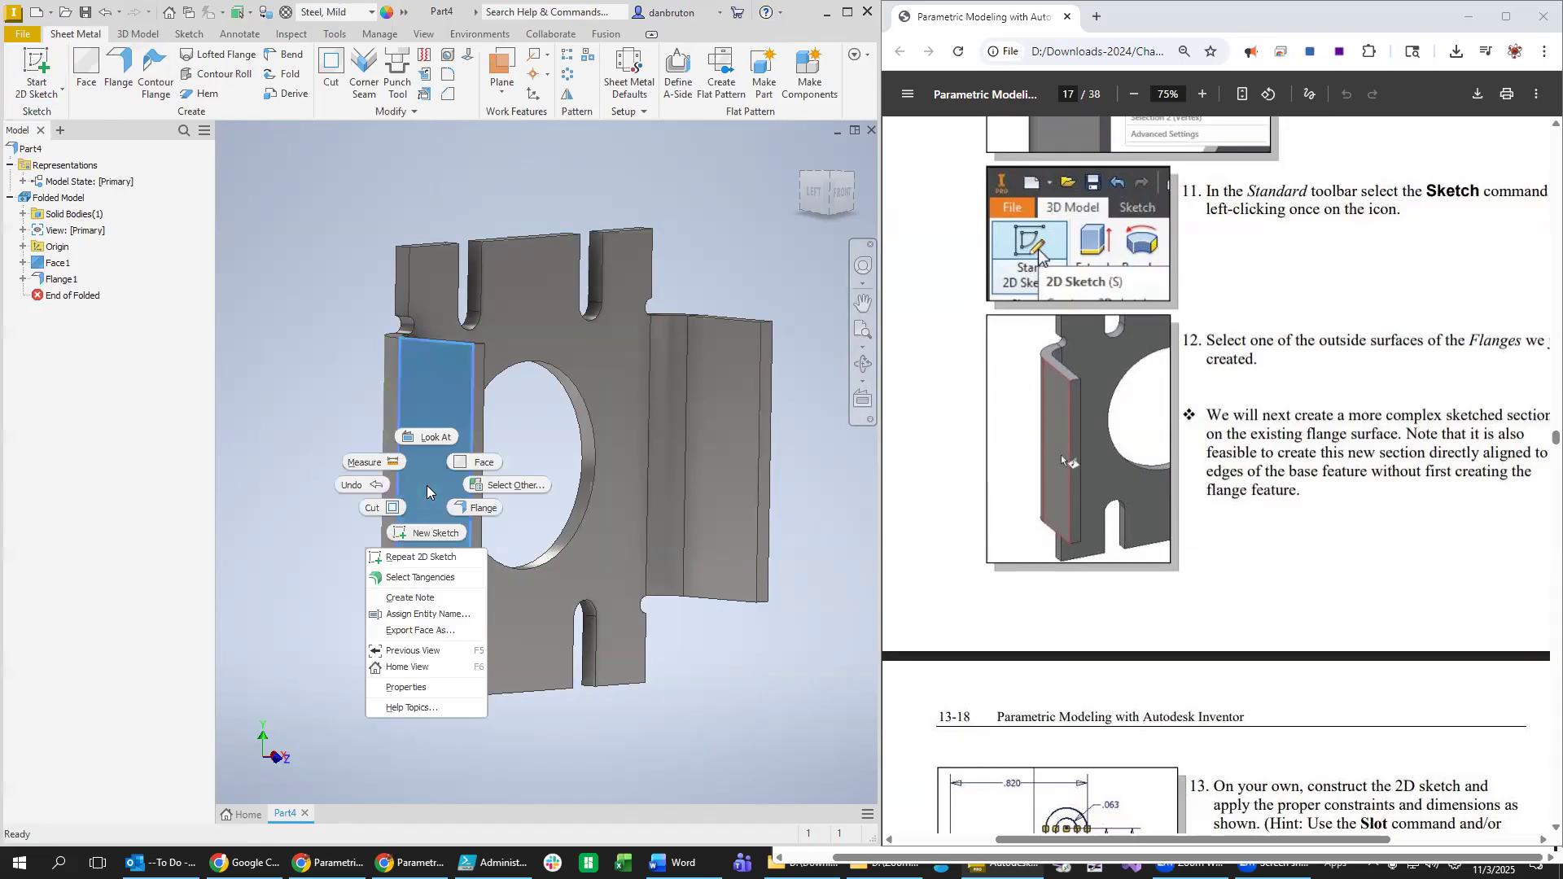
left_click(434, 533)
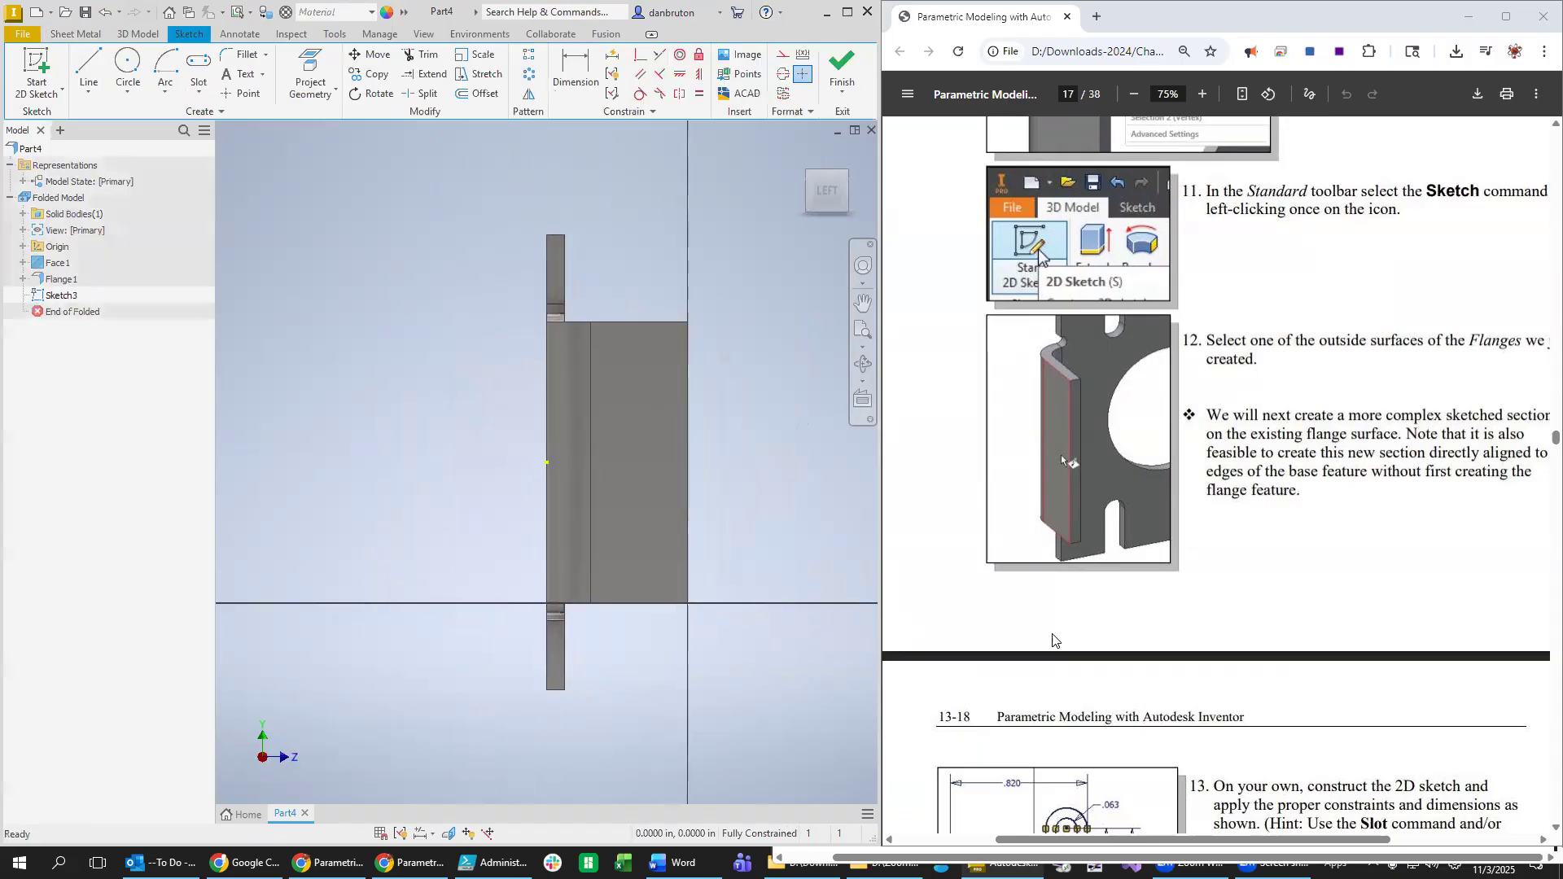
Sketch a six-segment open line chain from the flange's upper outer corner: inclined, vertical, horizontal, about 0.42 in down, inclined inward, and vertically down.
scroll(1367, 558, "down", 6)
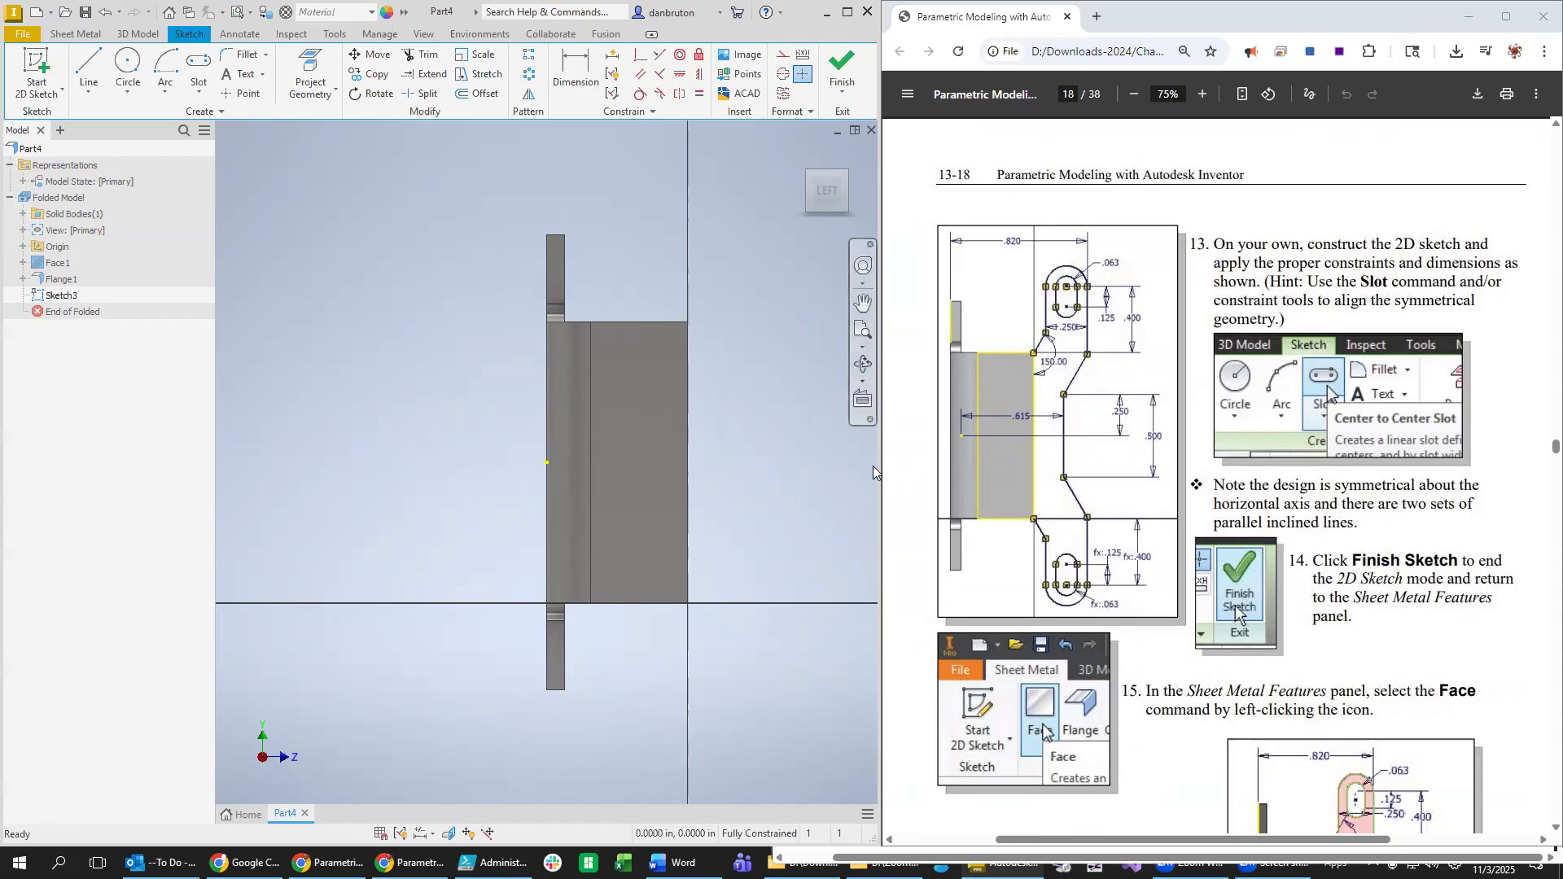
left_click(88, 66)
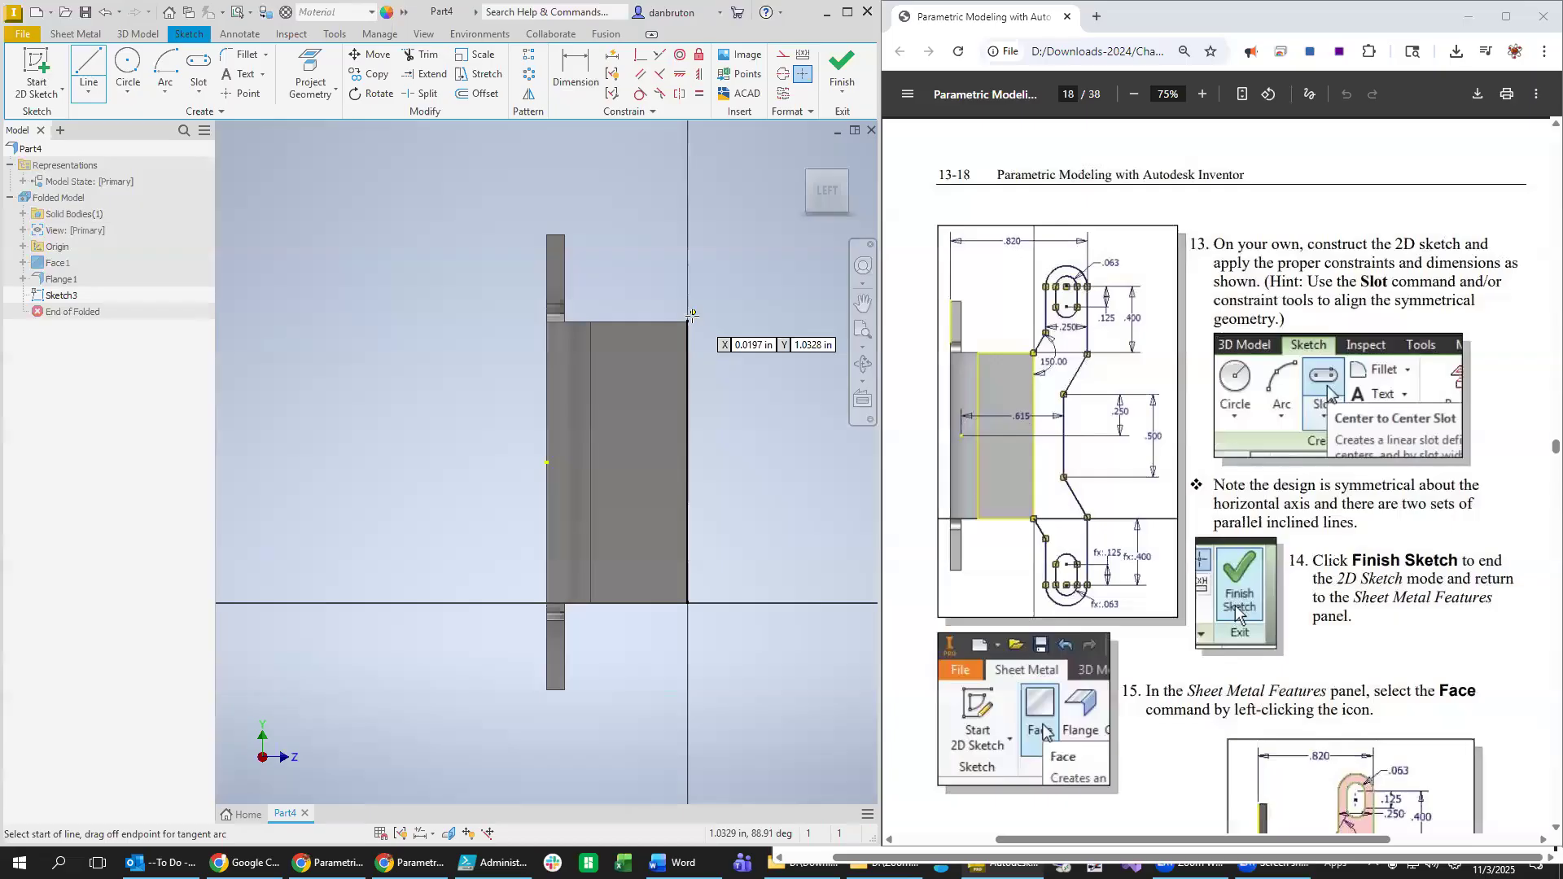
left_click(688, 322)
left_click(709, 286)
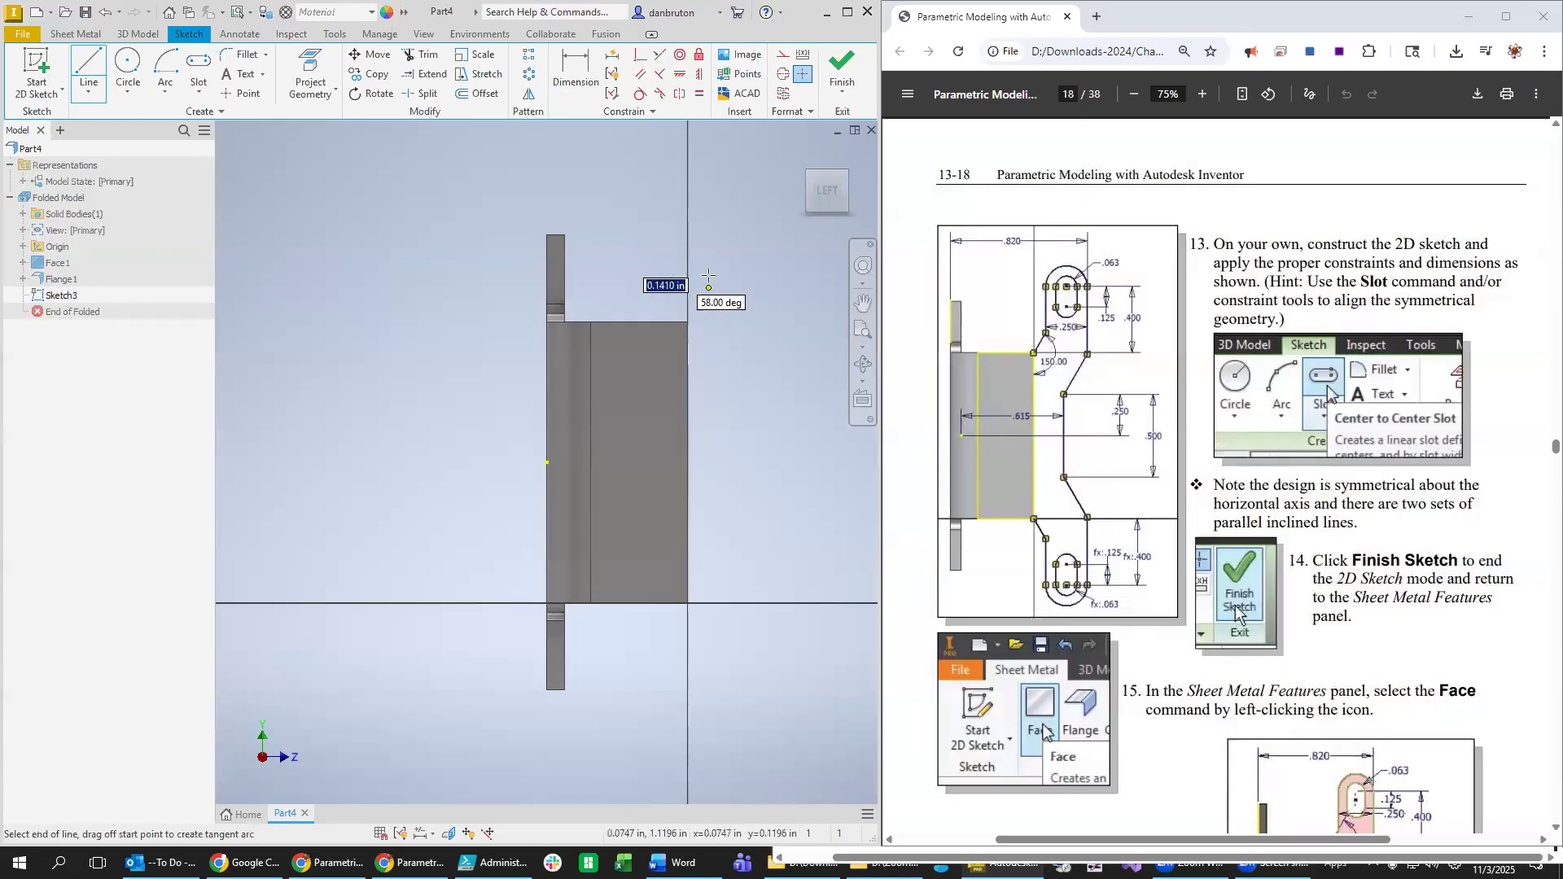
left_click(708, 221)
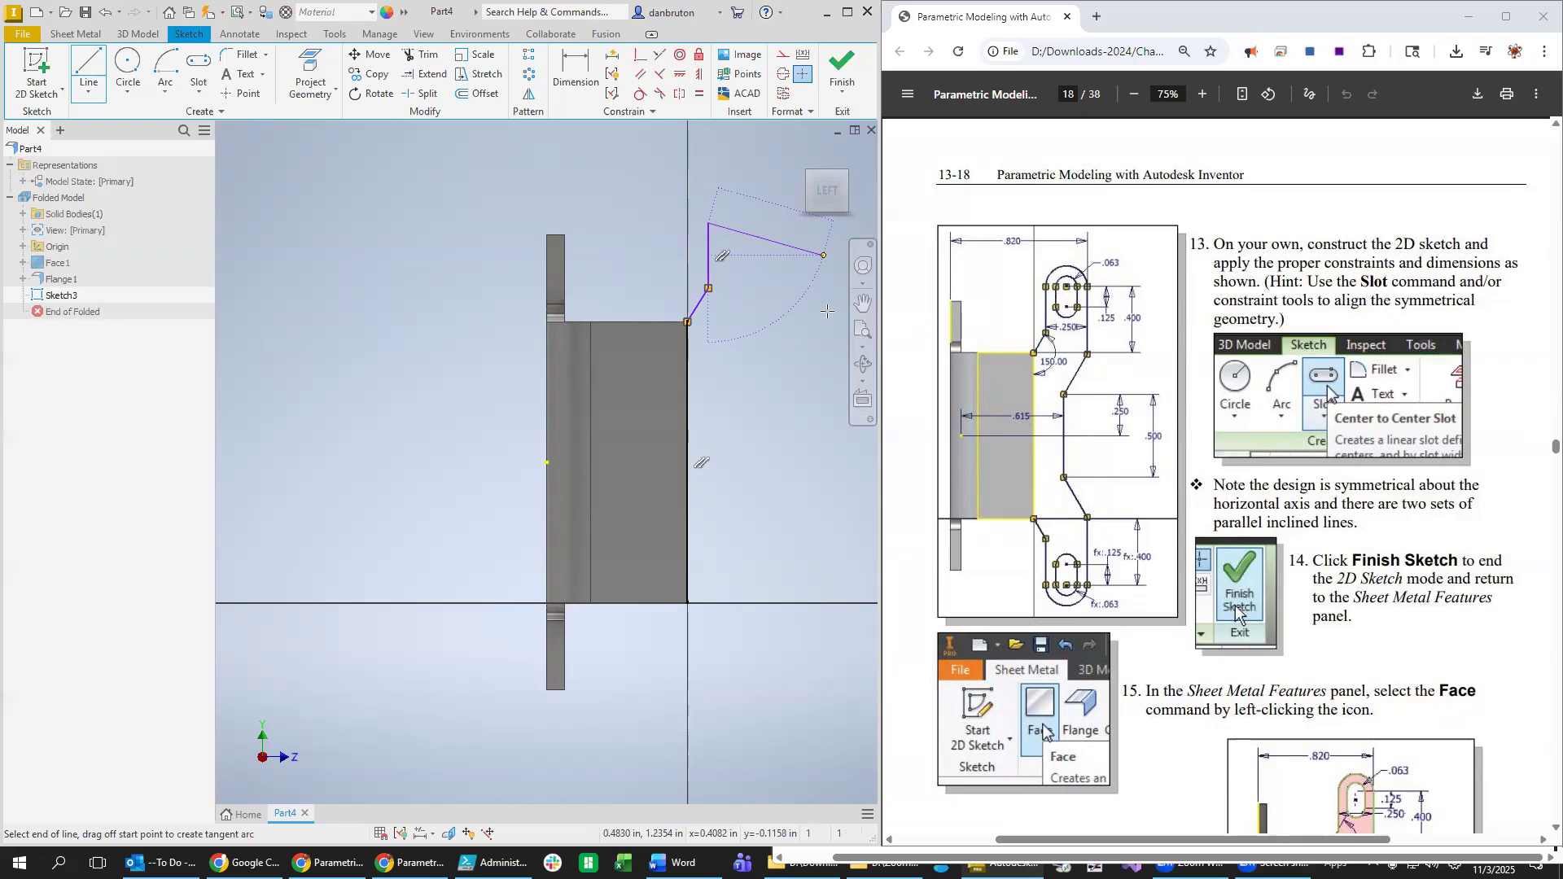
left_click(756, 223)
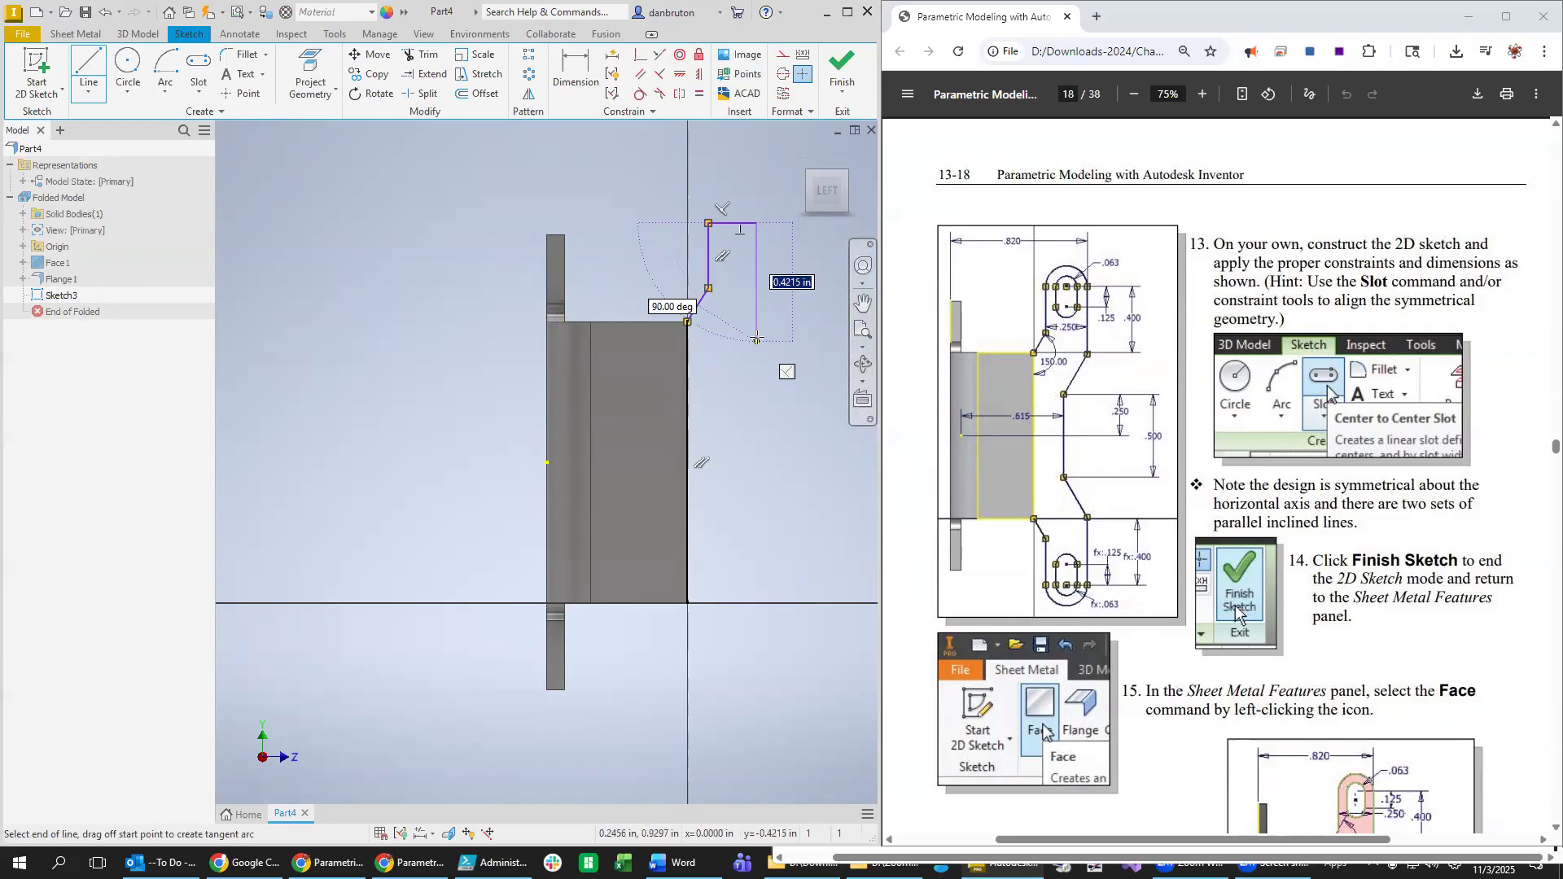
left_click(757, 339)
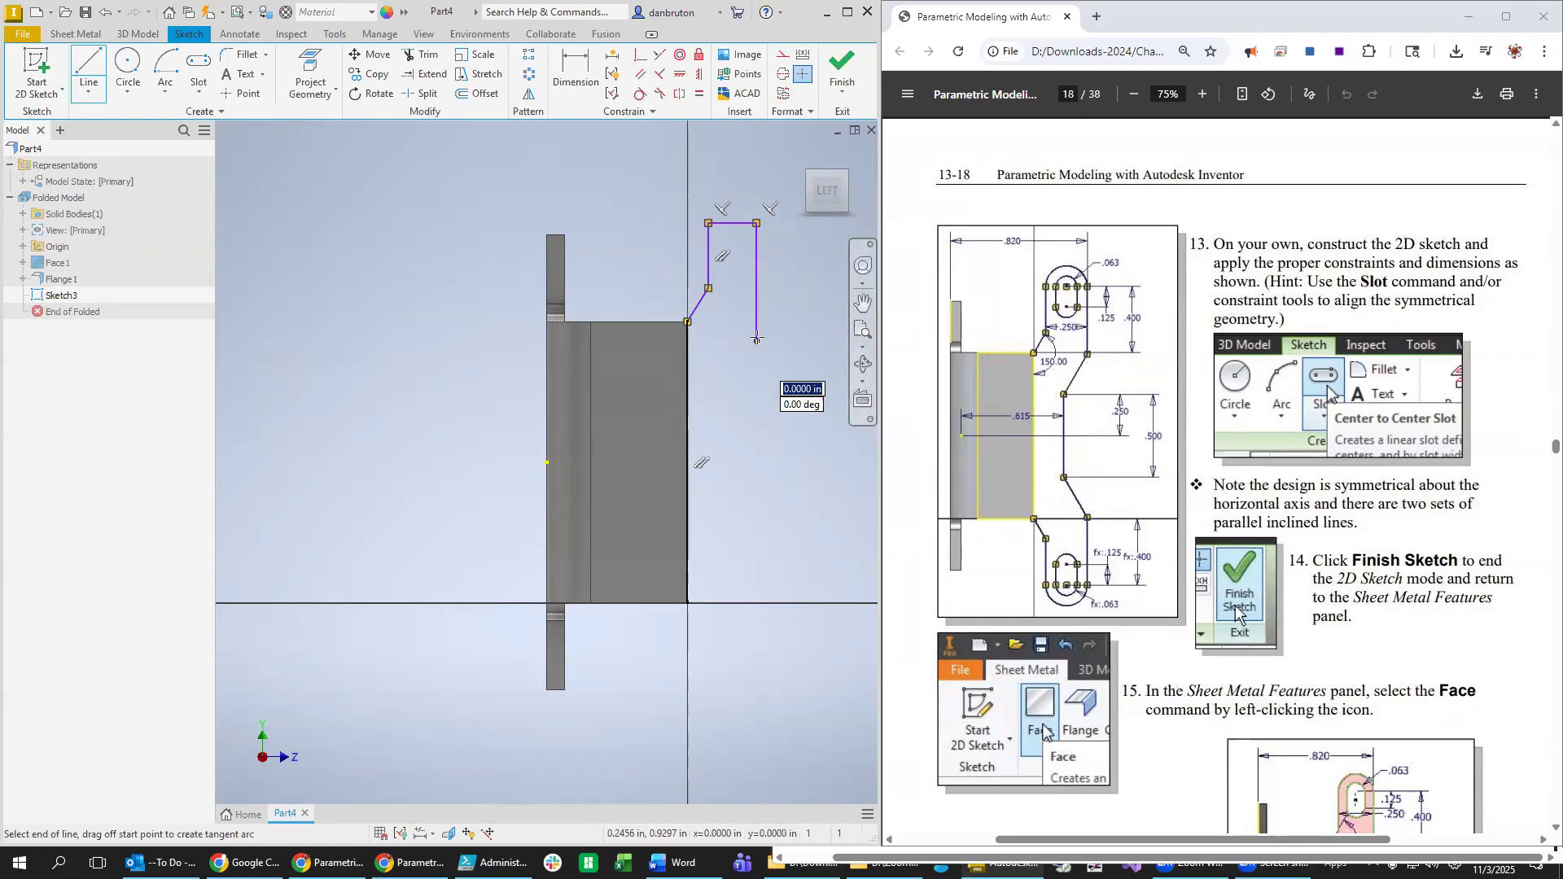
left_click(733, 390)
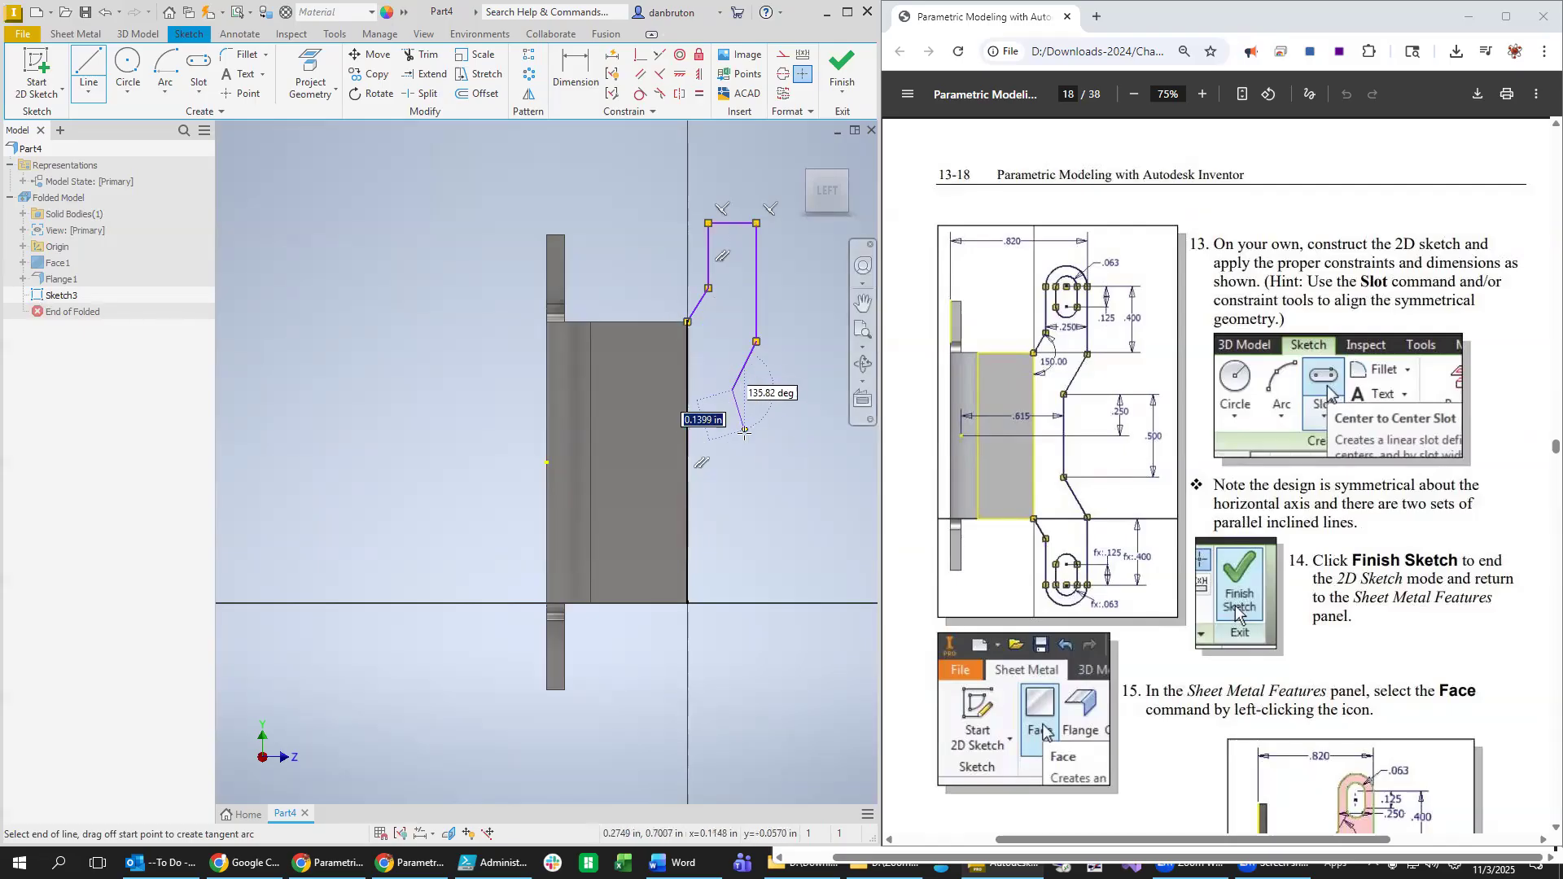
left_click(730, 511)
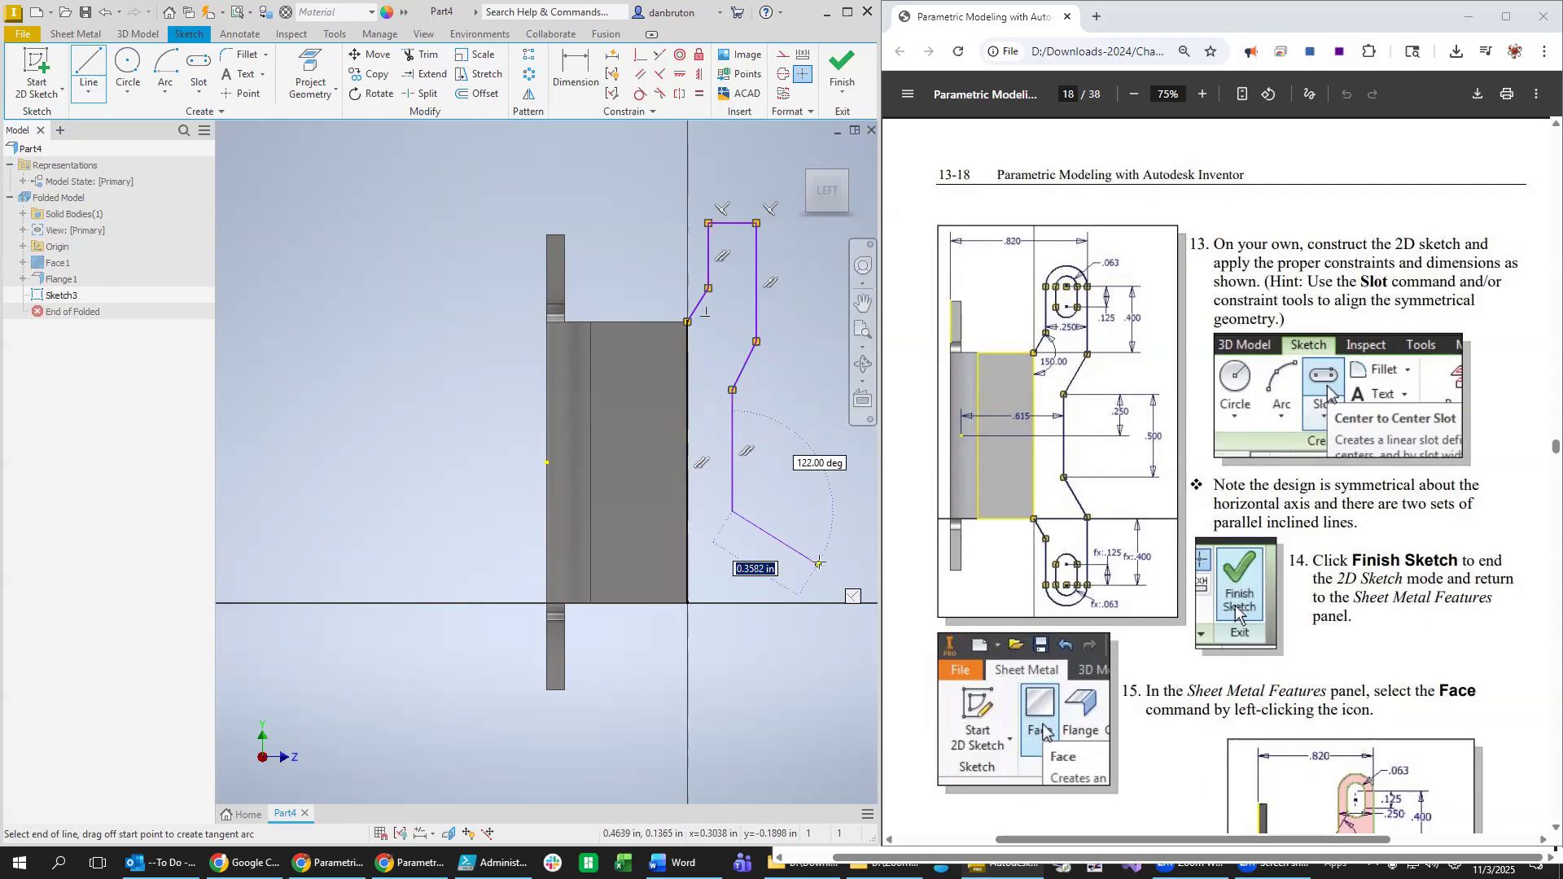
key("Escape")
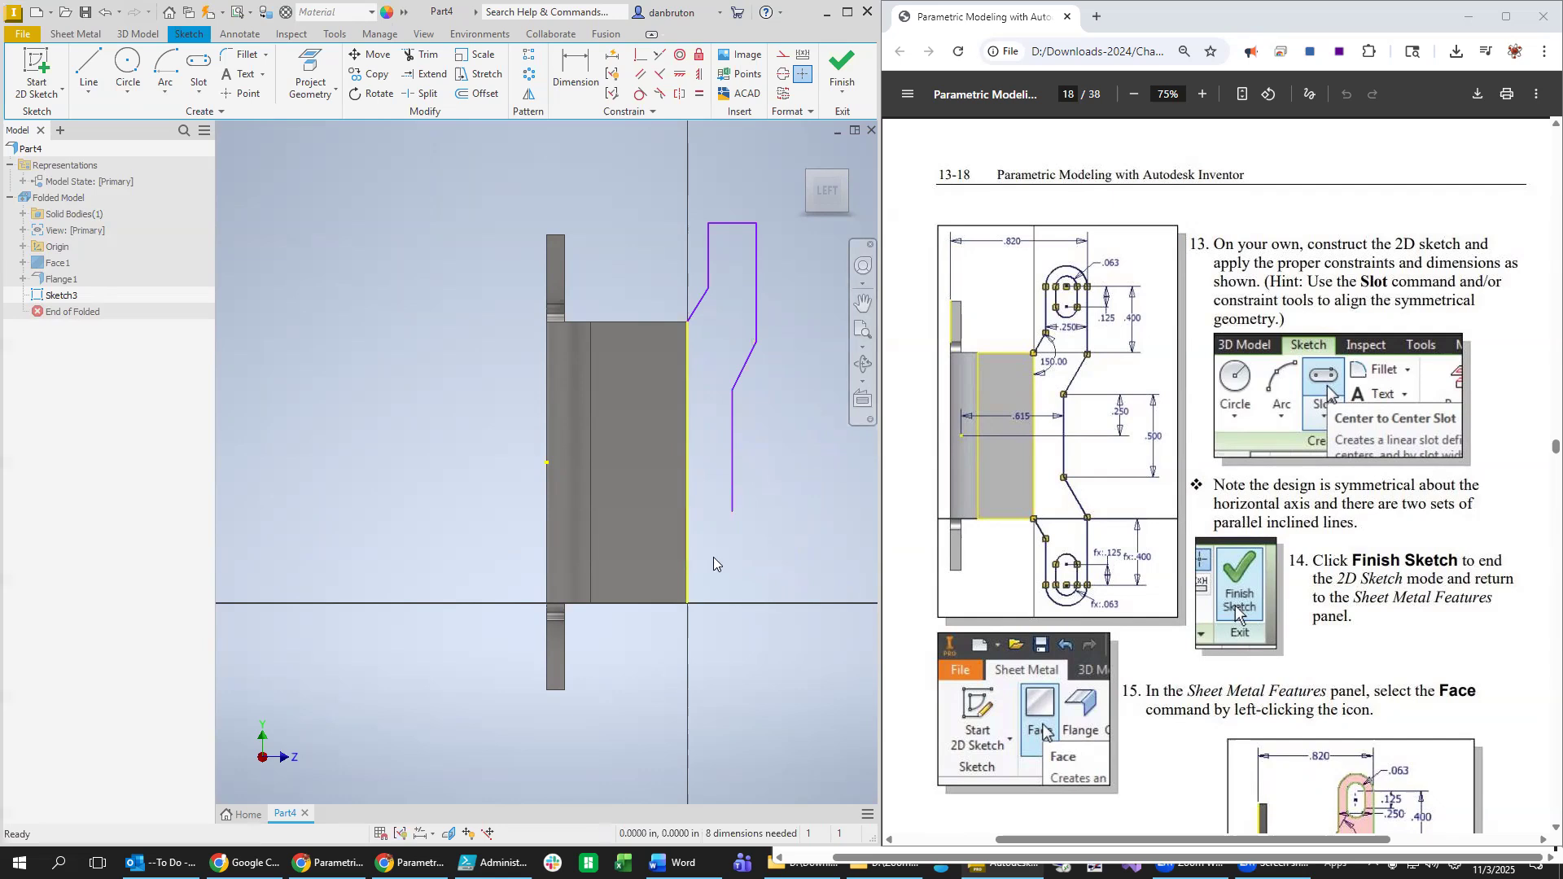
Sketch a vertical center-to-center slot starting at the midpoint of the profile's short top line and extending down between the side lines.
left_click(199, 65)
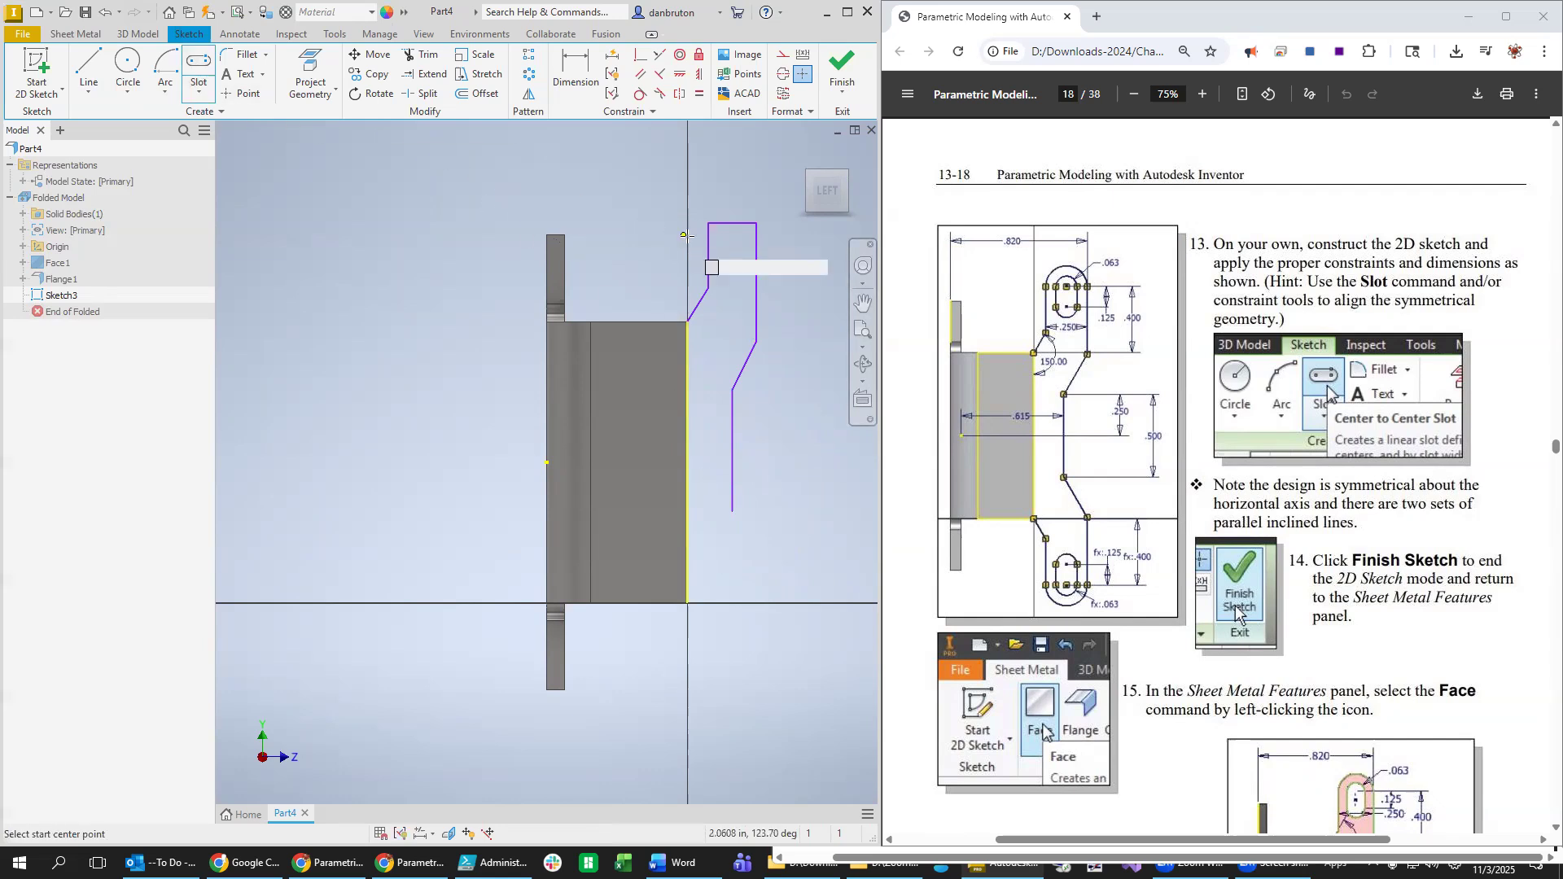
left_click(733, 225)
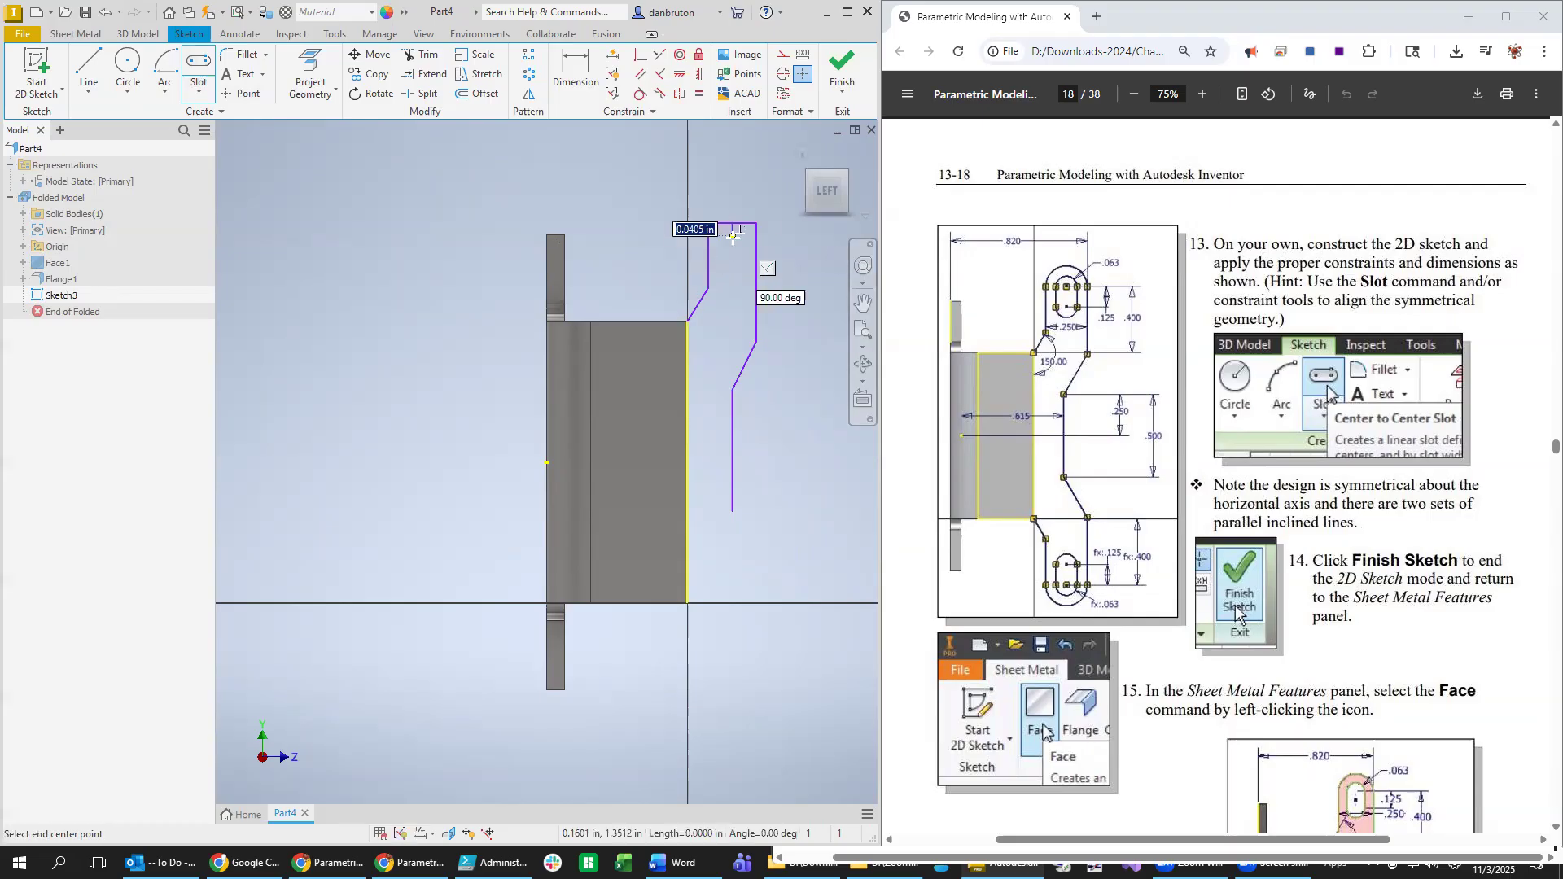
left_click(733, 265)
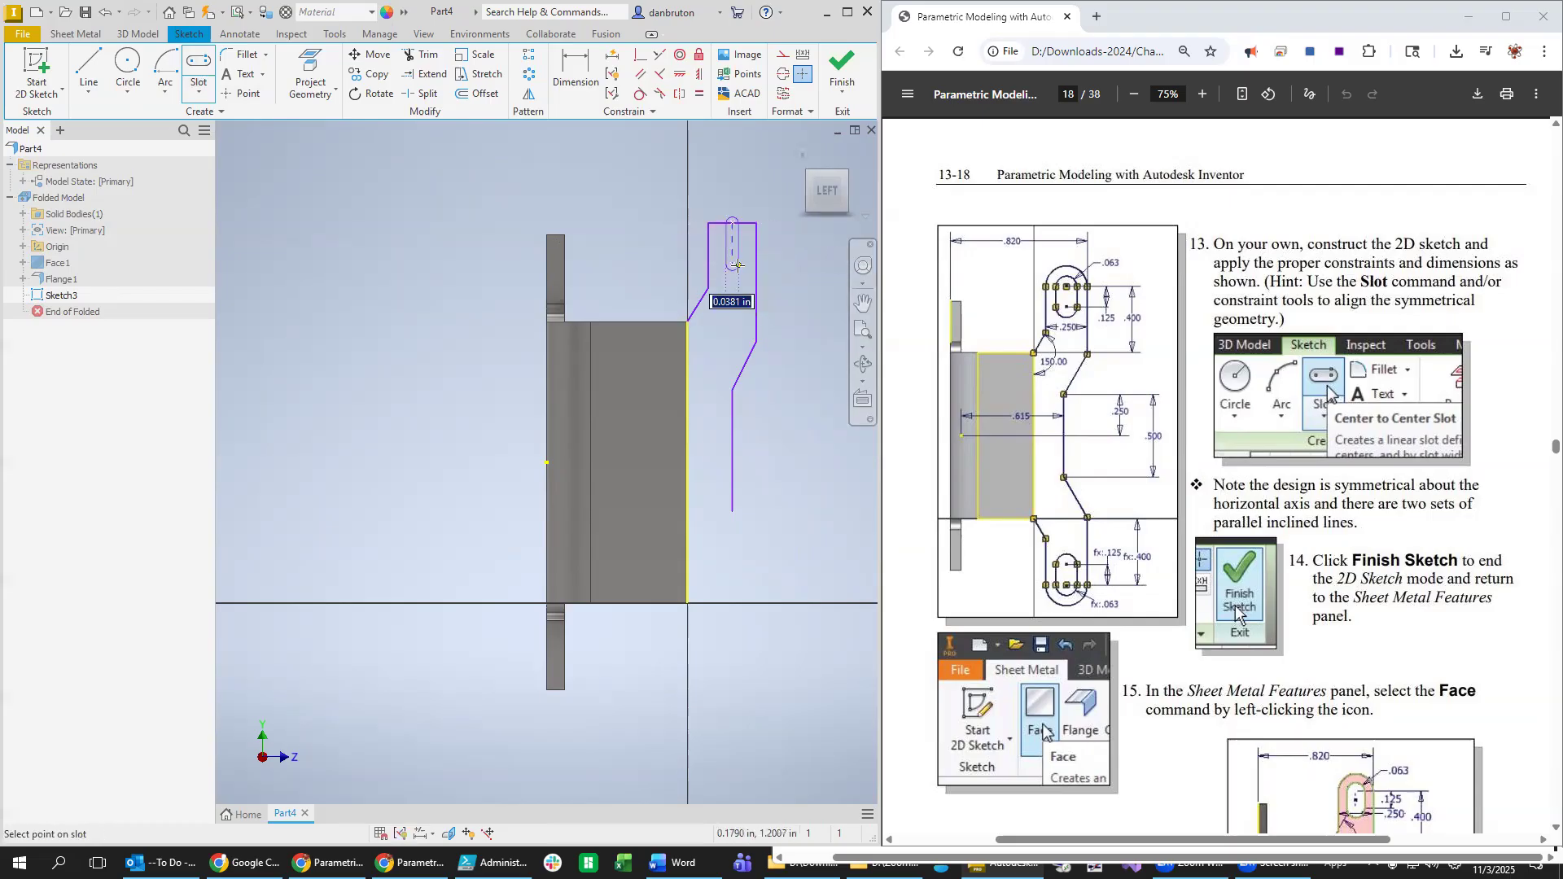
left_click(744, 268)
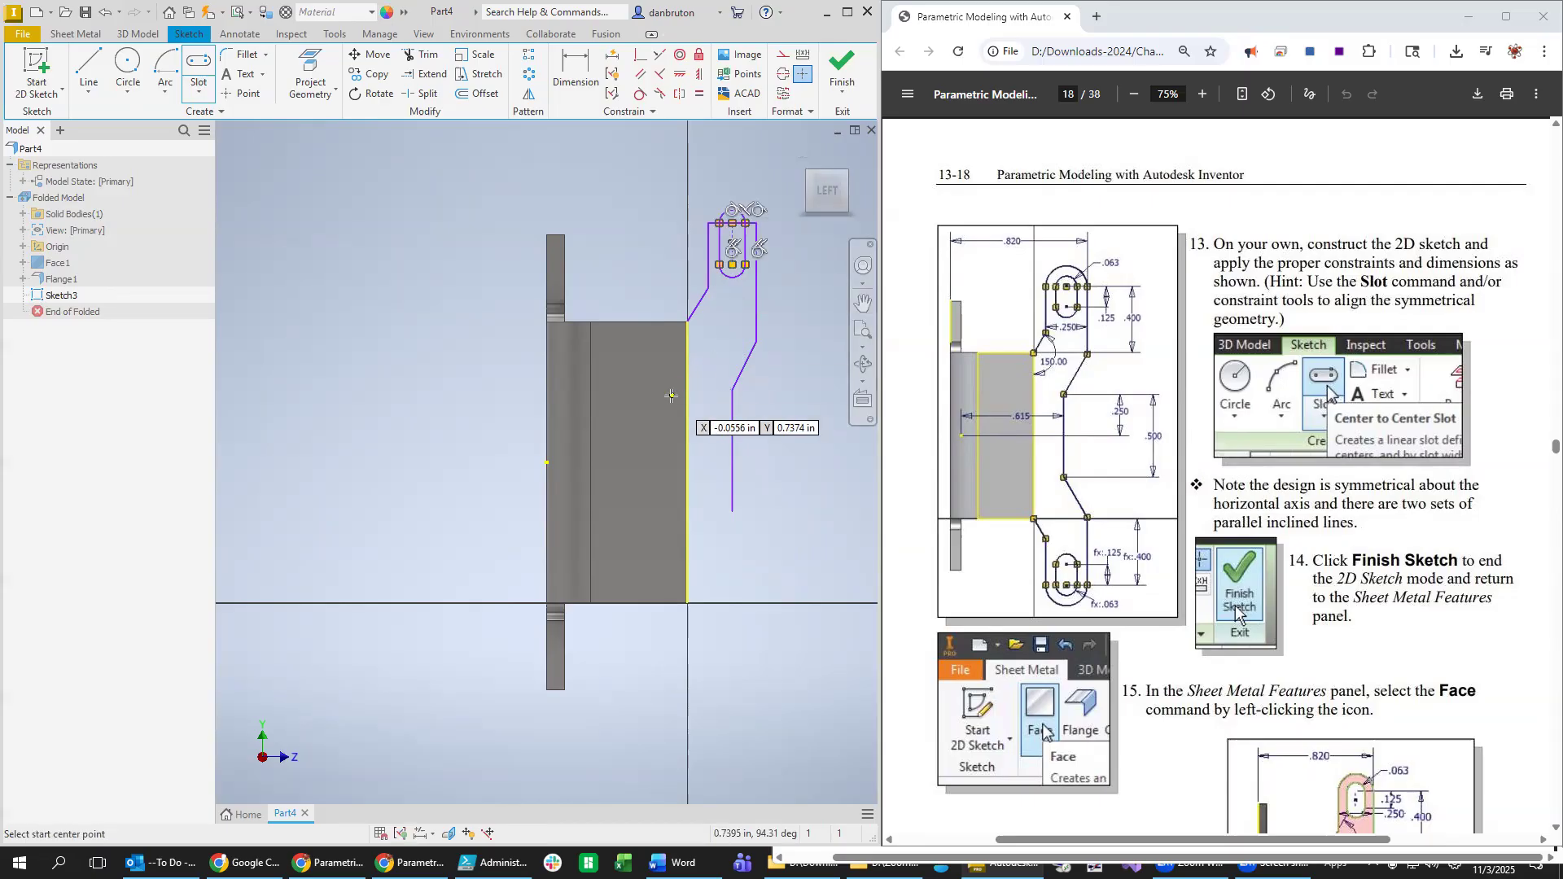
key("Escape")
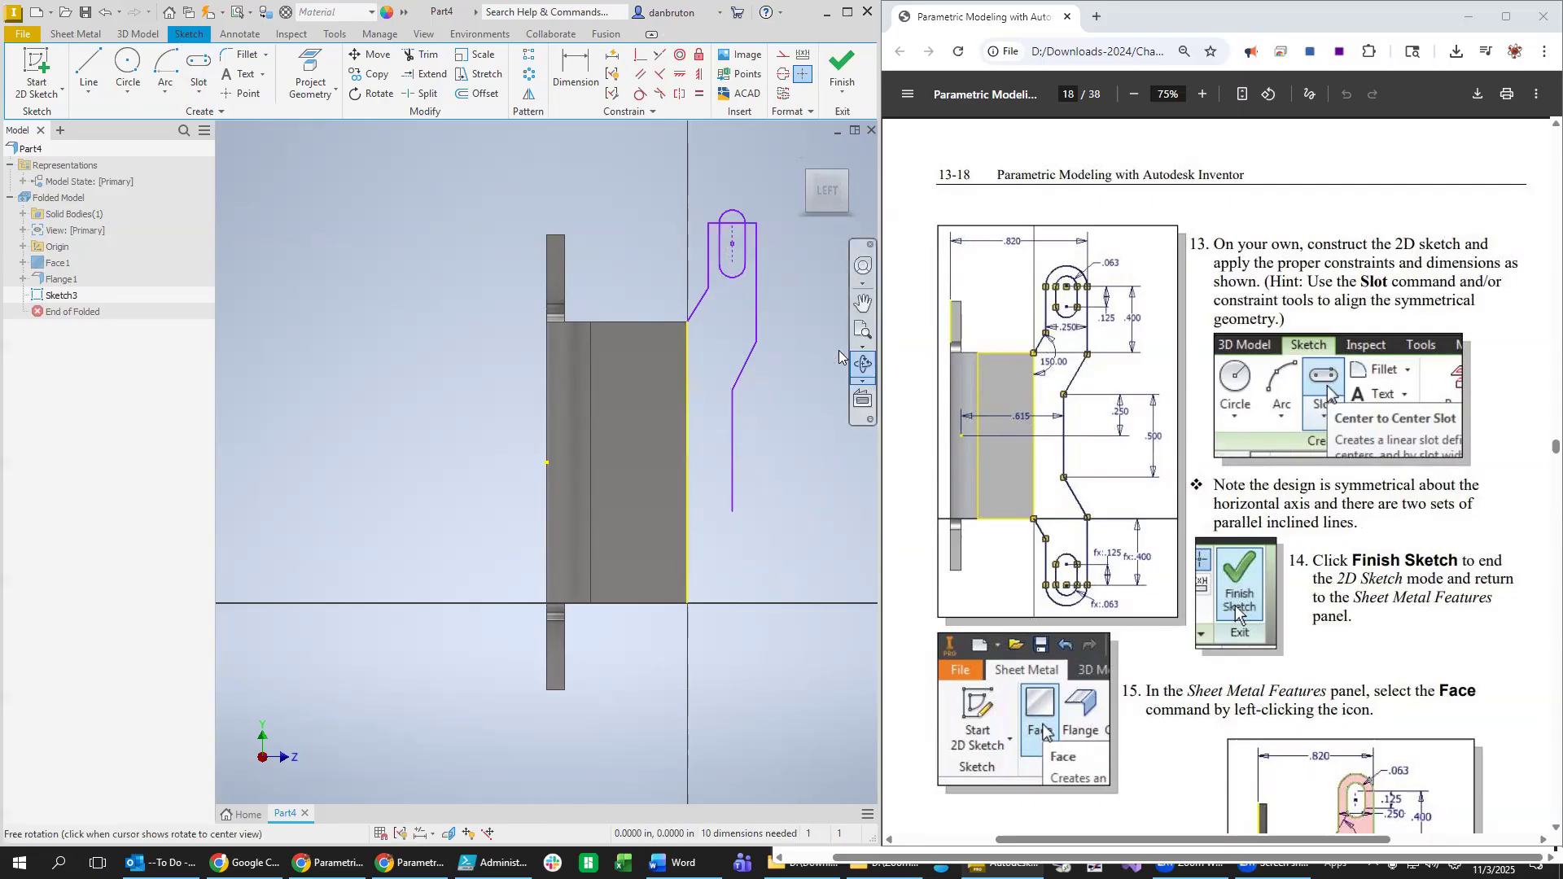
Delete the short horizontal line crossing the slot at the top of the profile.
scroll(809, 351, "up", 2)
scroll(809, 343, "down", 3)
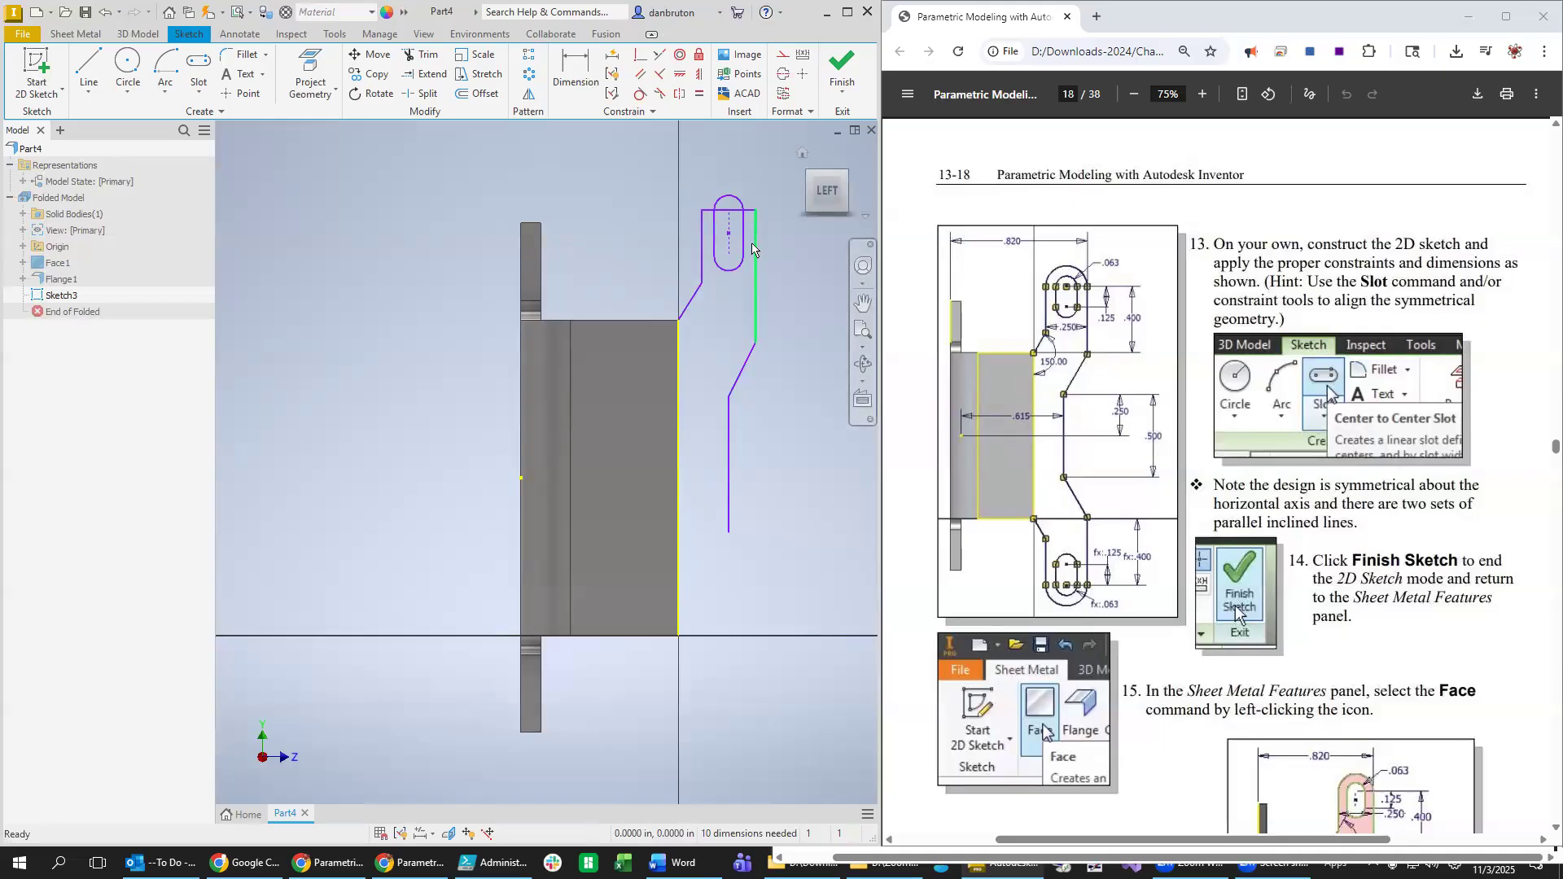
scroll(752, 247, "down", 3)
left_click(745, 185)
key("Delete")
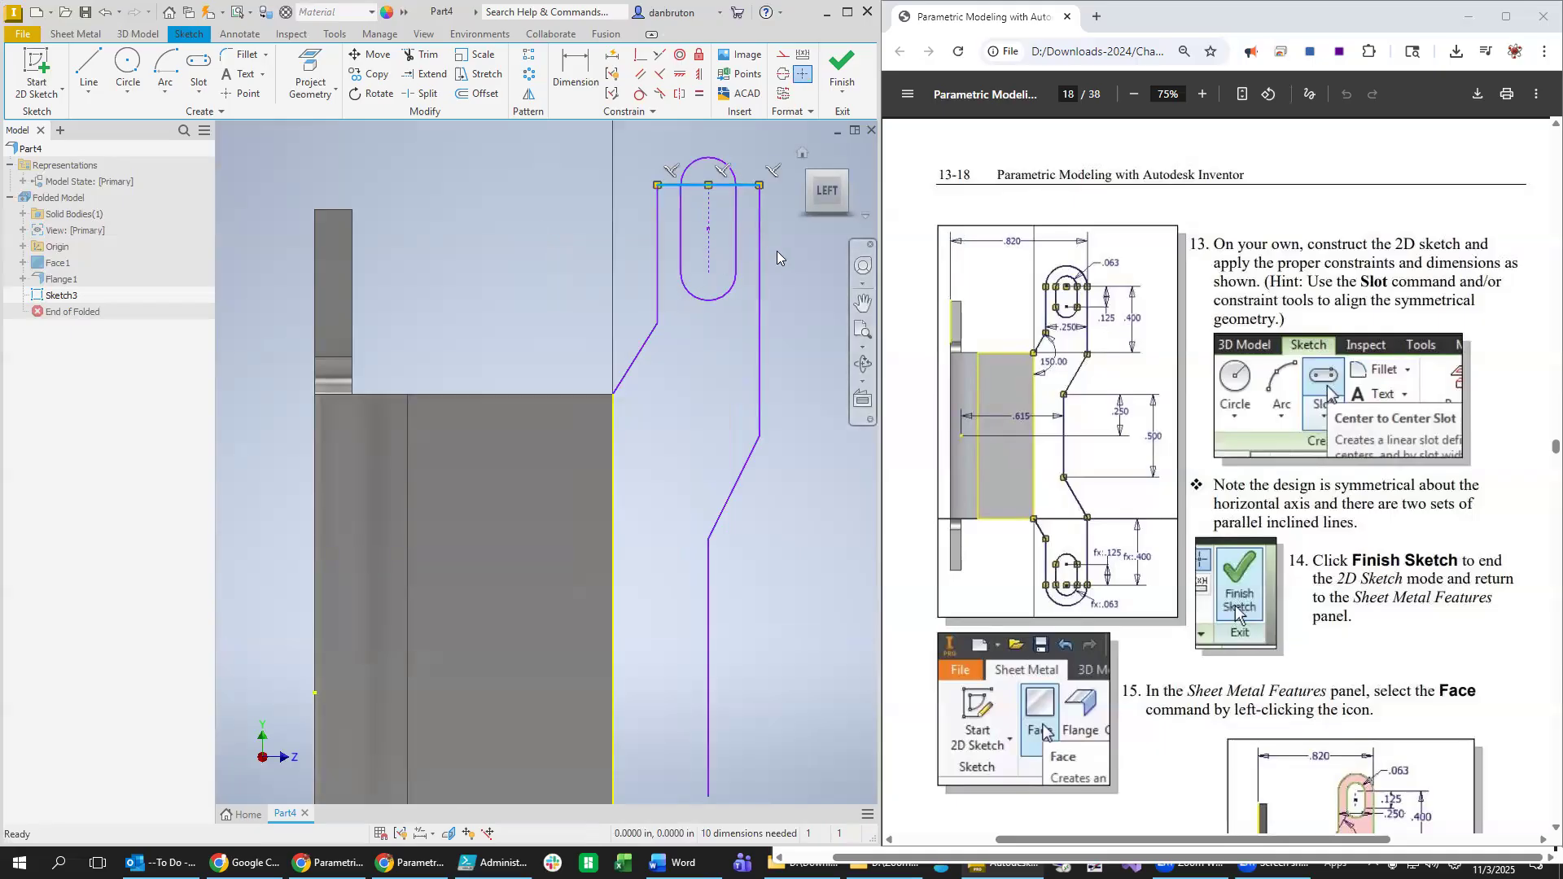
Draw a center-point arc around the slot's upper center, joining the top ends of the two vertical profile lines.
left_click(165, 93)
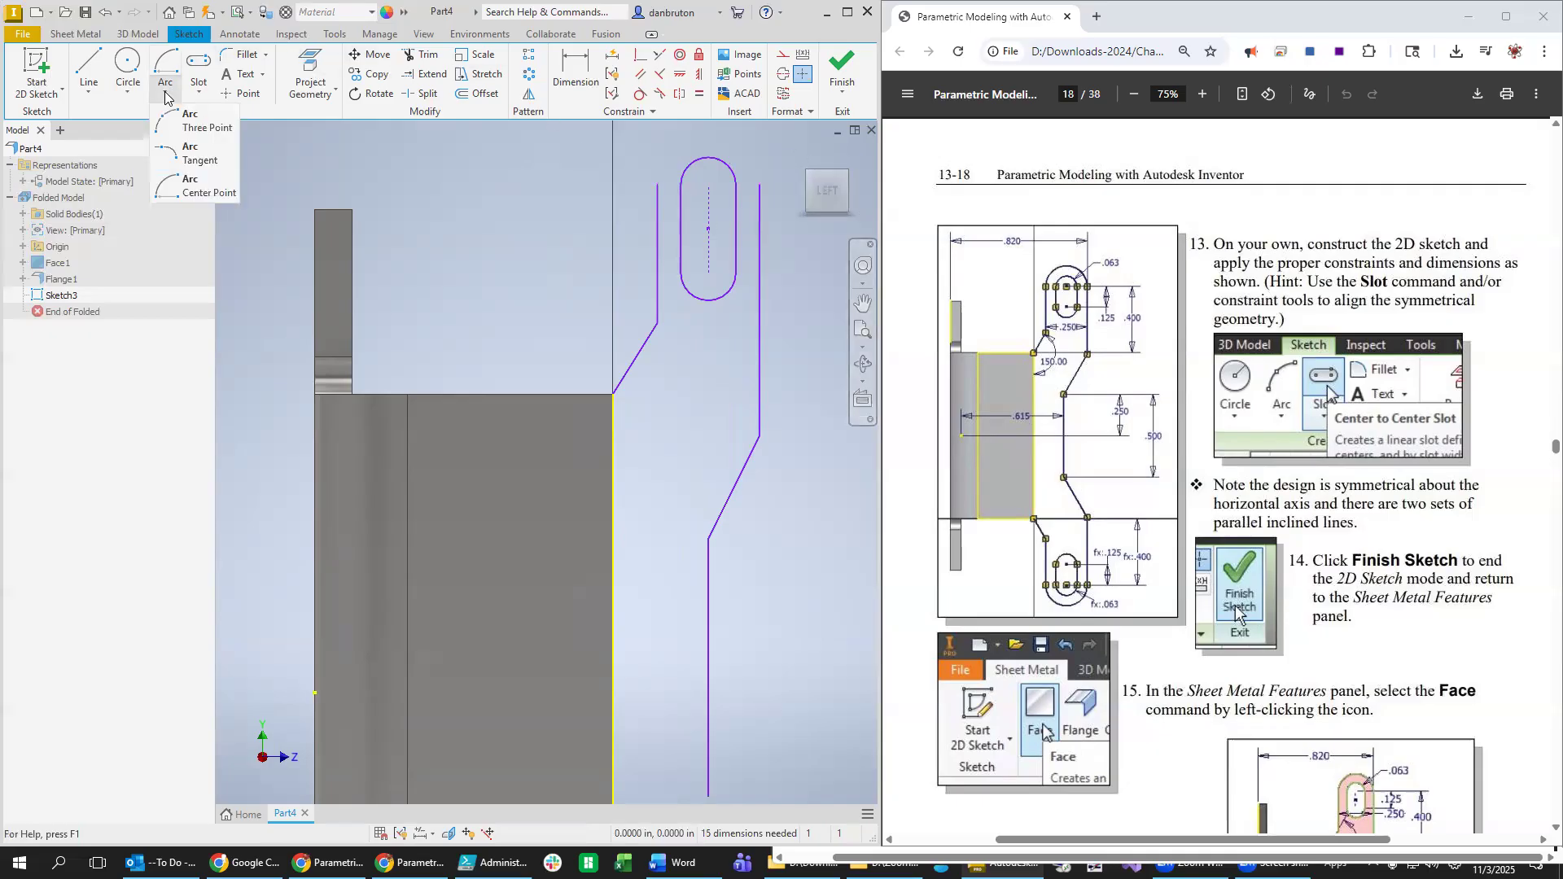
left_click(209, 189)
left_click(704, 192)
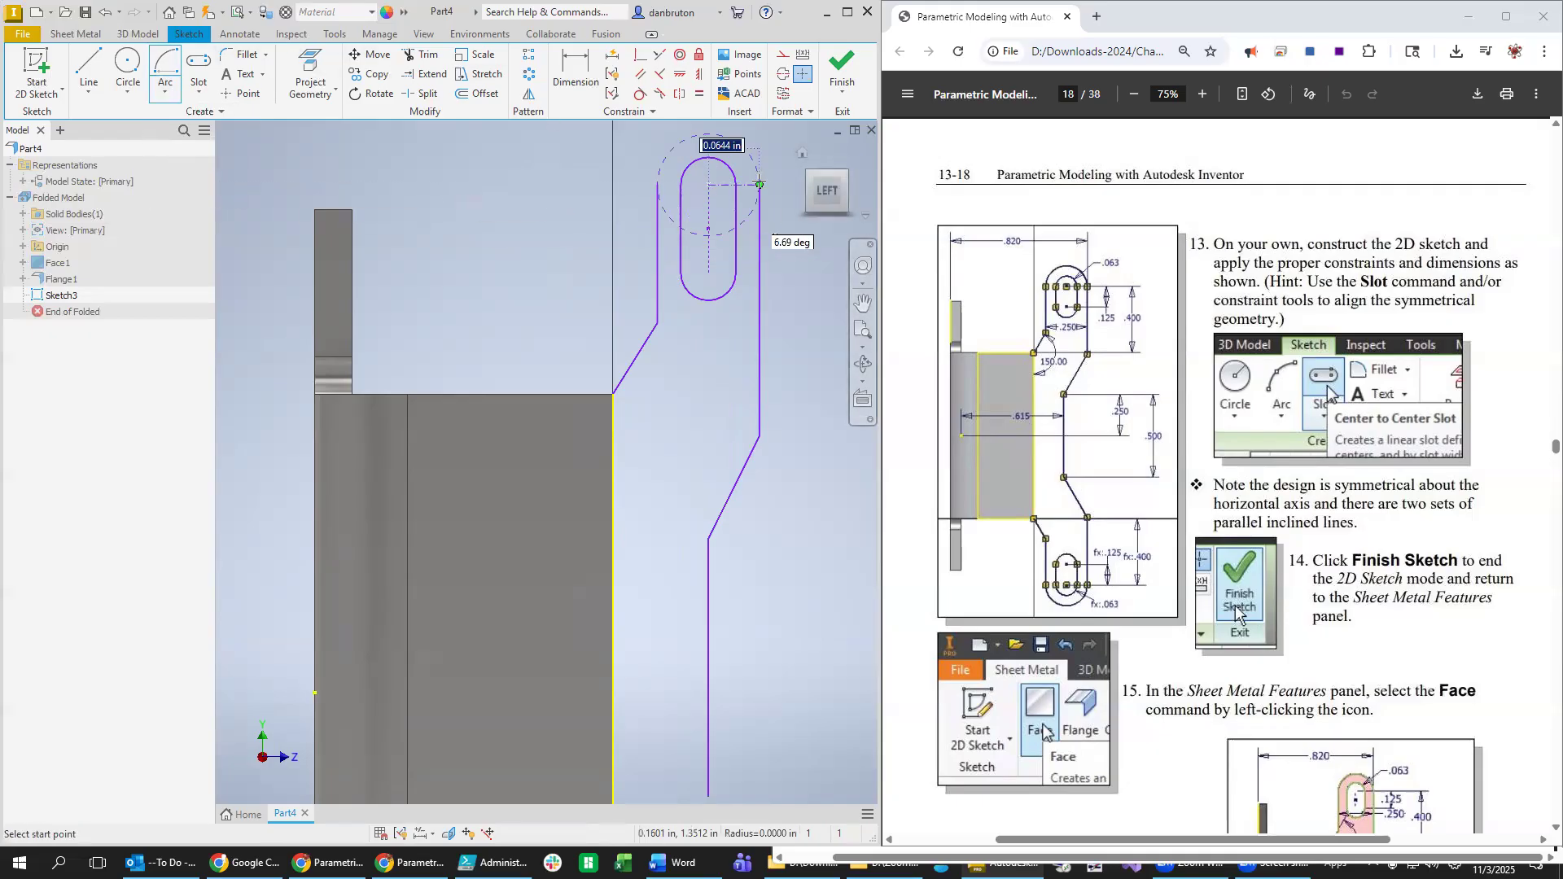
left_click(760, 184)
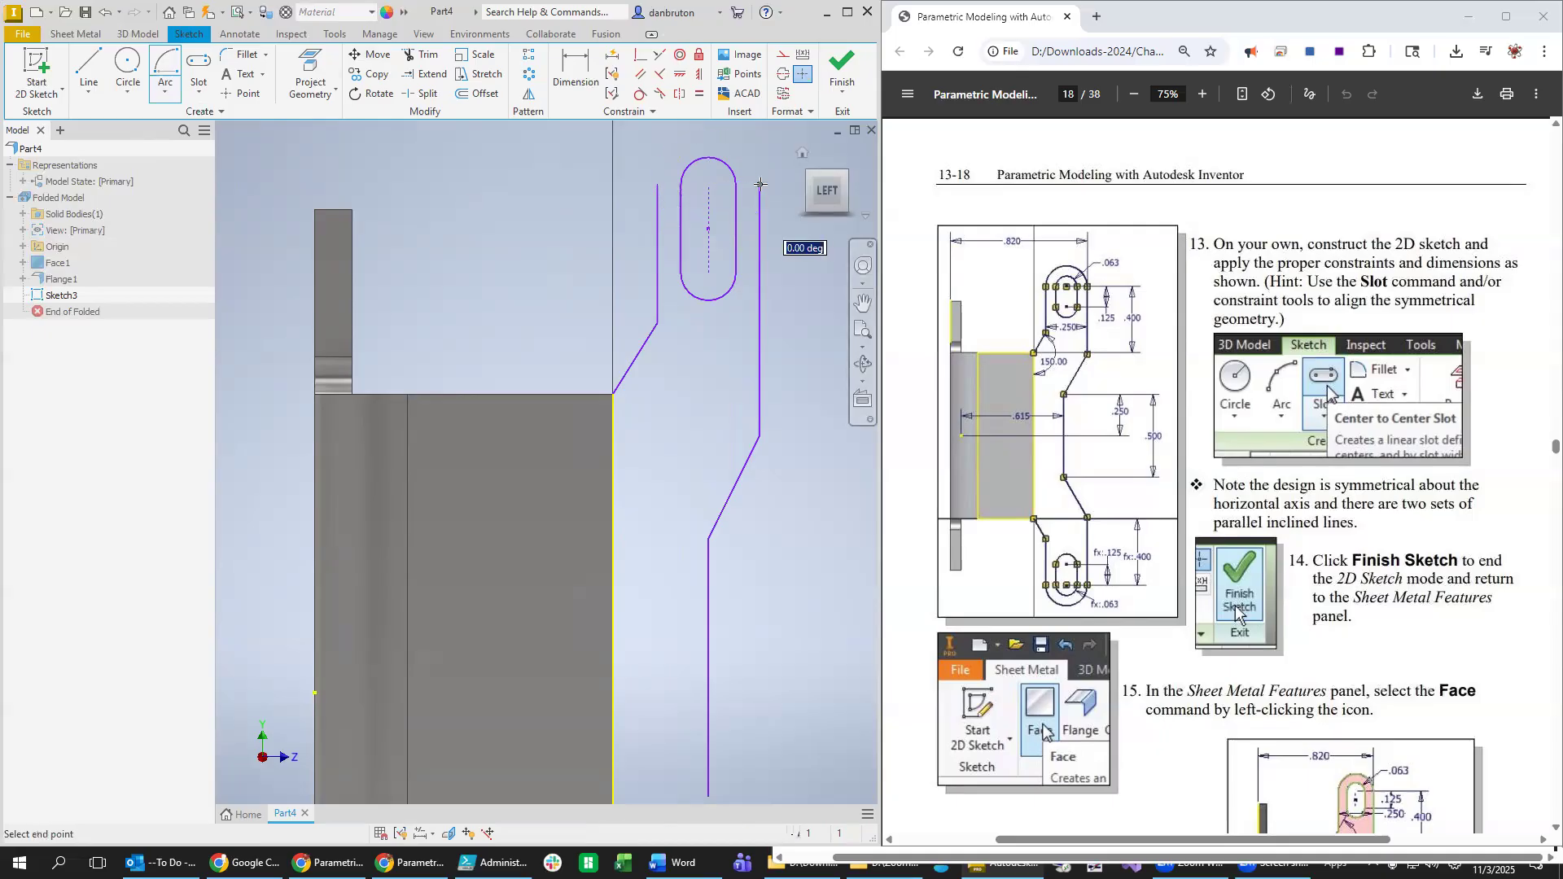
left_click(657, 185)
key("Escape")
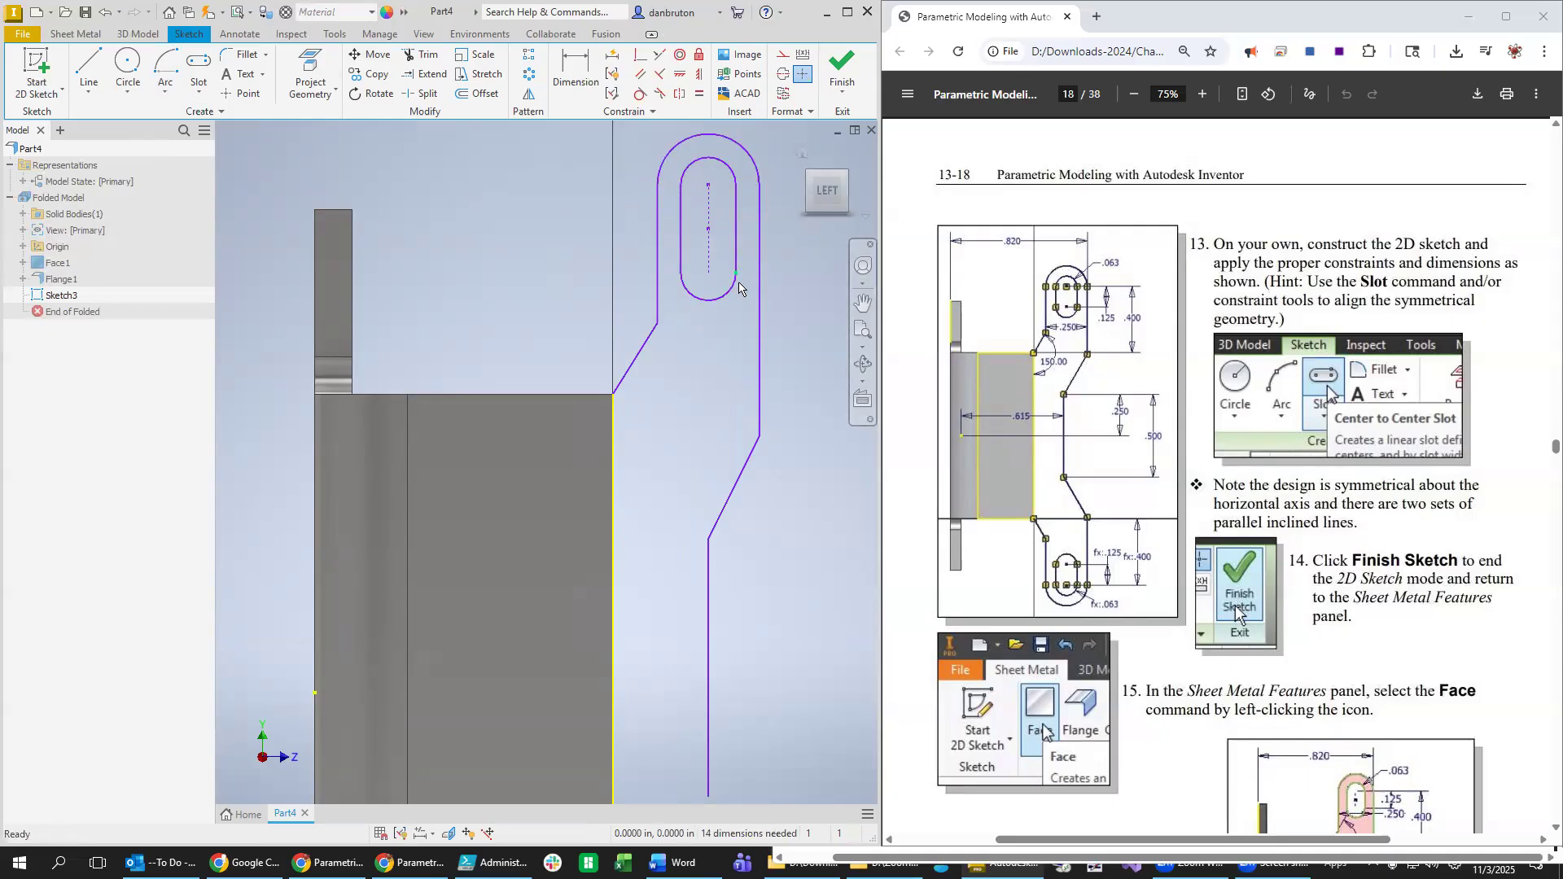
scroll(720, 293, "down", 2)
left_click(578, 79)
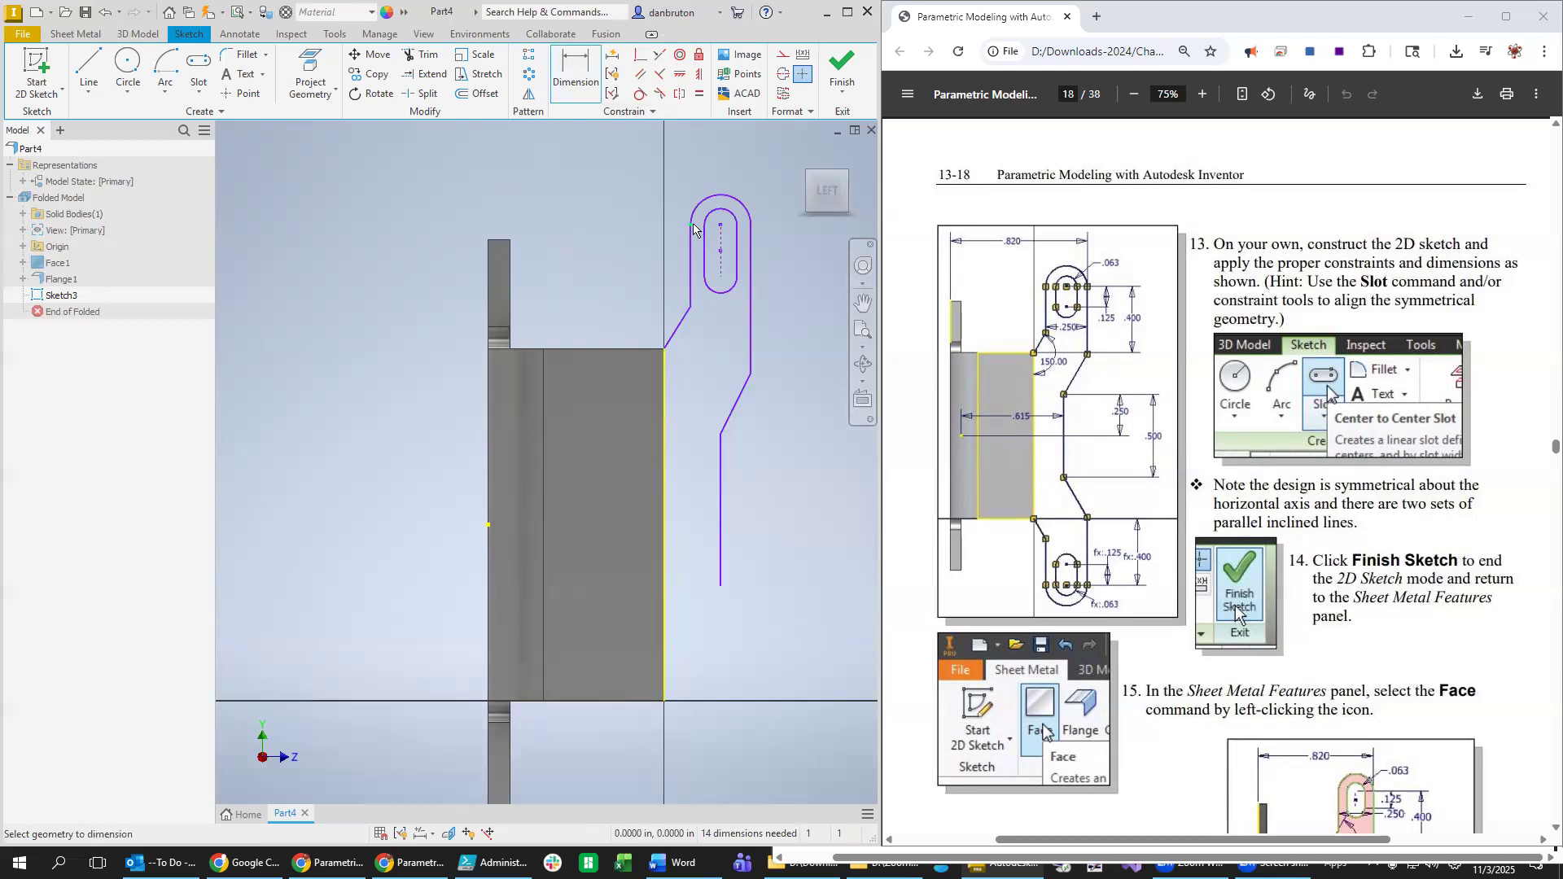
left_click(745, 210)
left_click(661, 202)
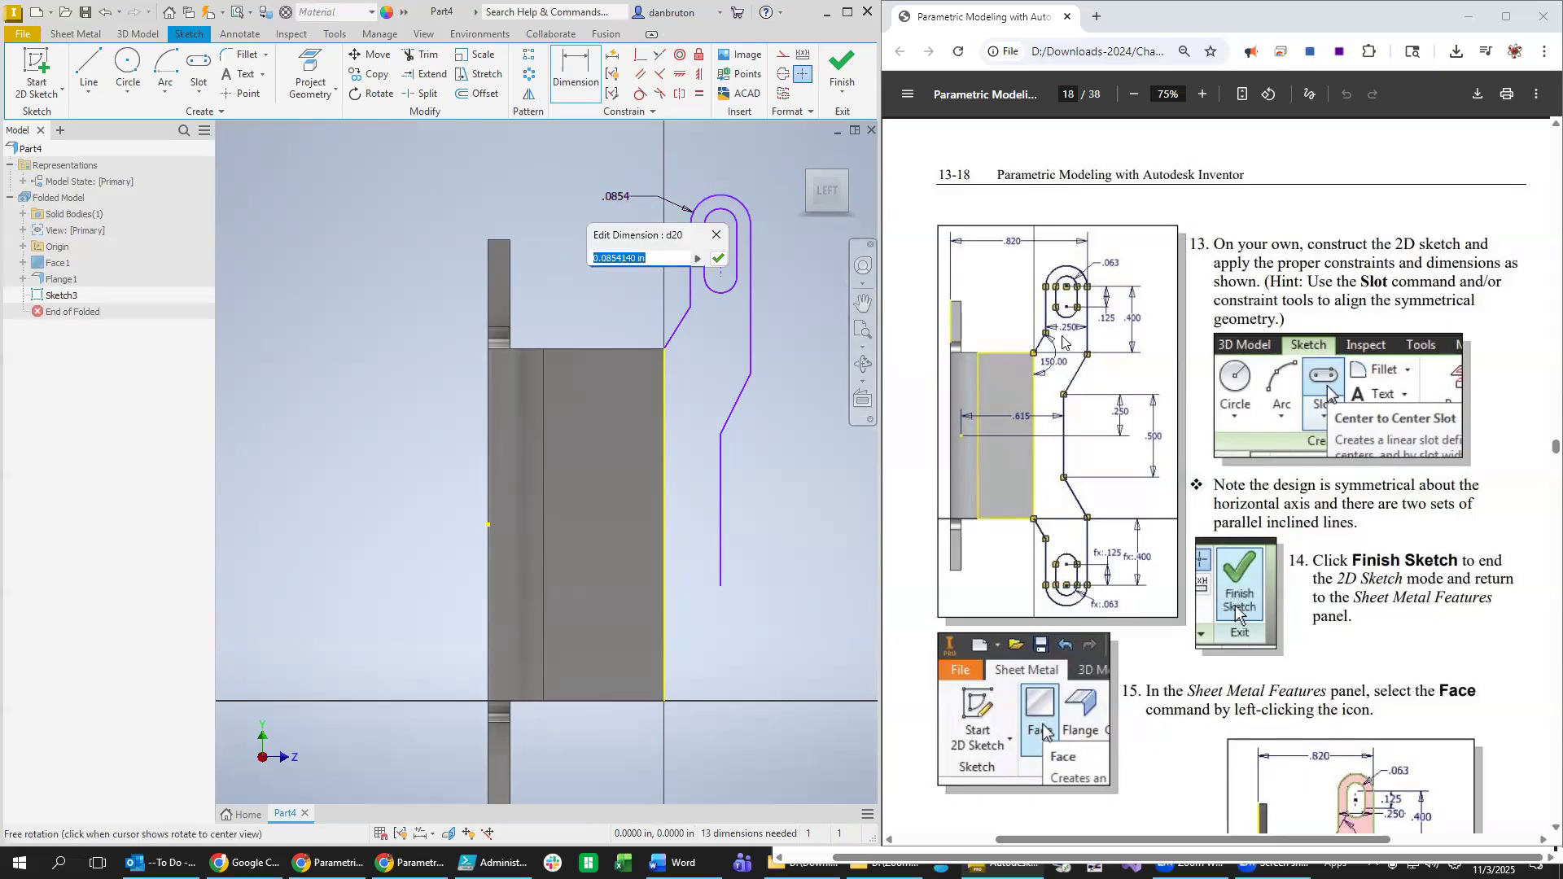
key("Return")
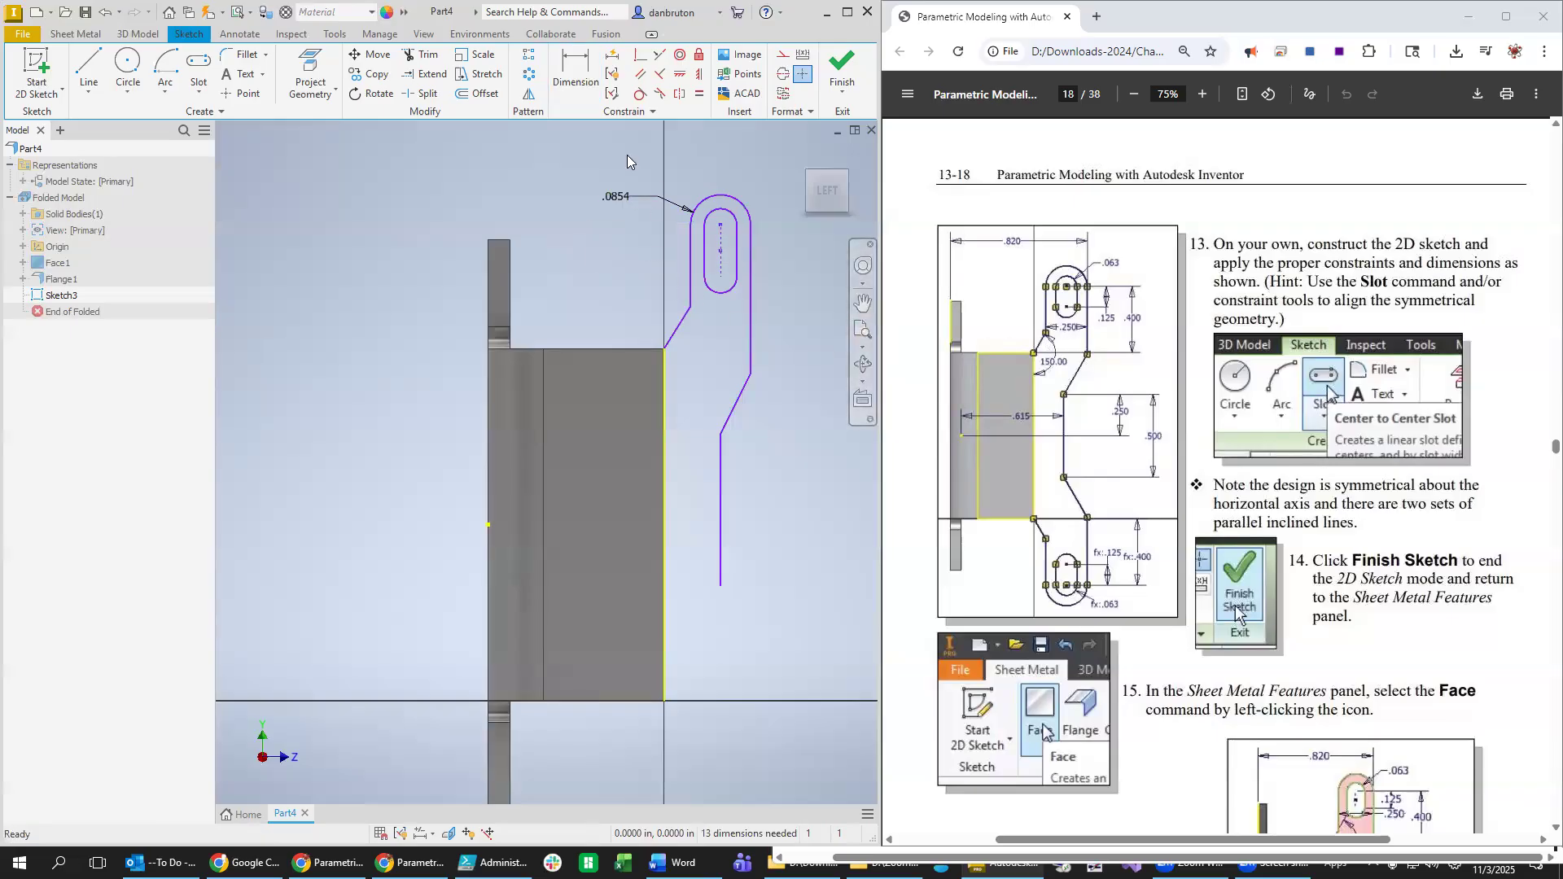
left_click(578, 77)
key("ctrl+z")
Dimension the distance between the two vertical lines beside the slot and set it to 0.25 in.
key("d")
left_click(692, 298)
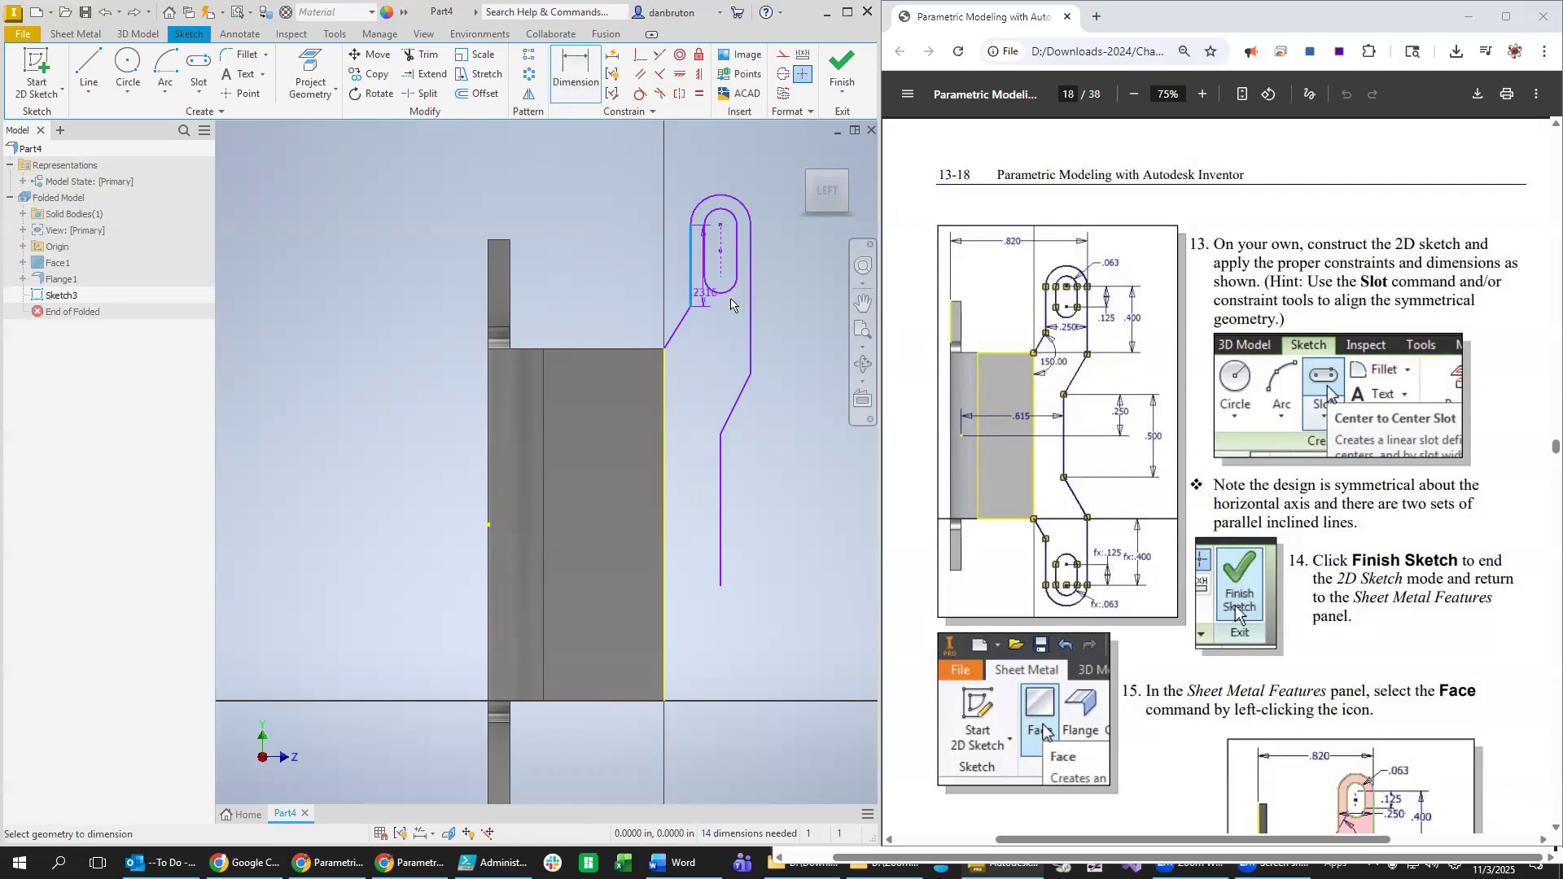
left_click(750, 287)
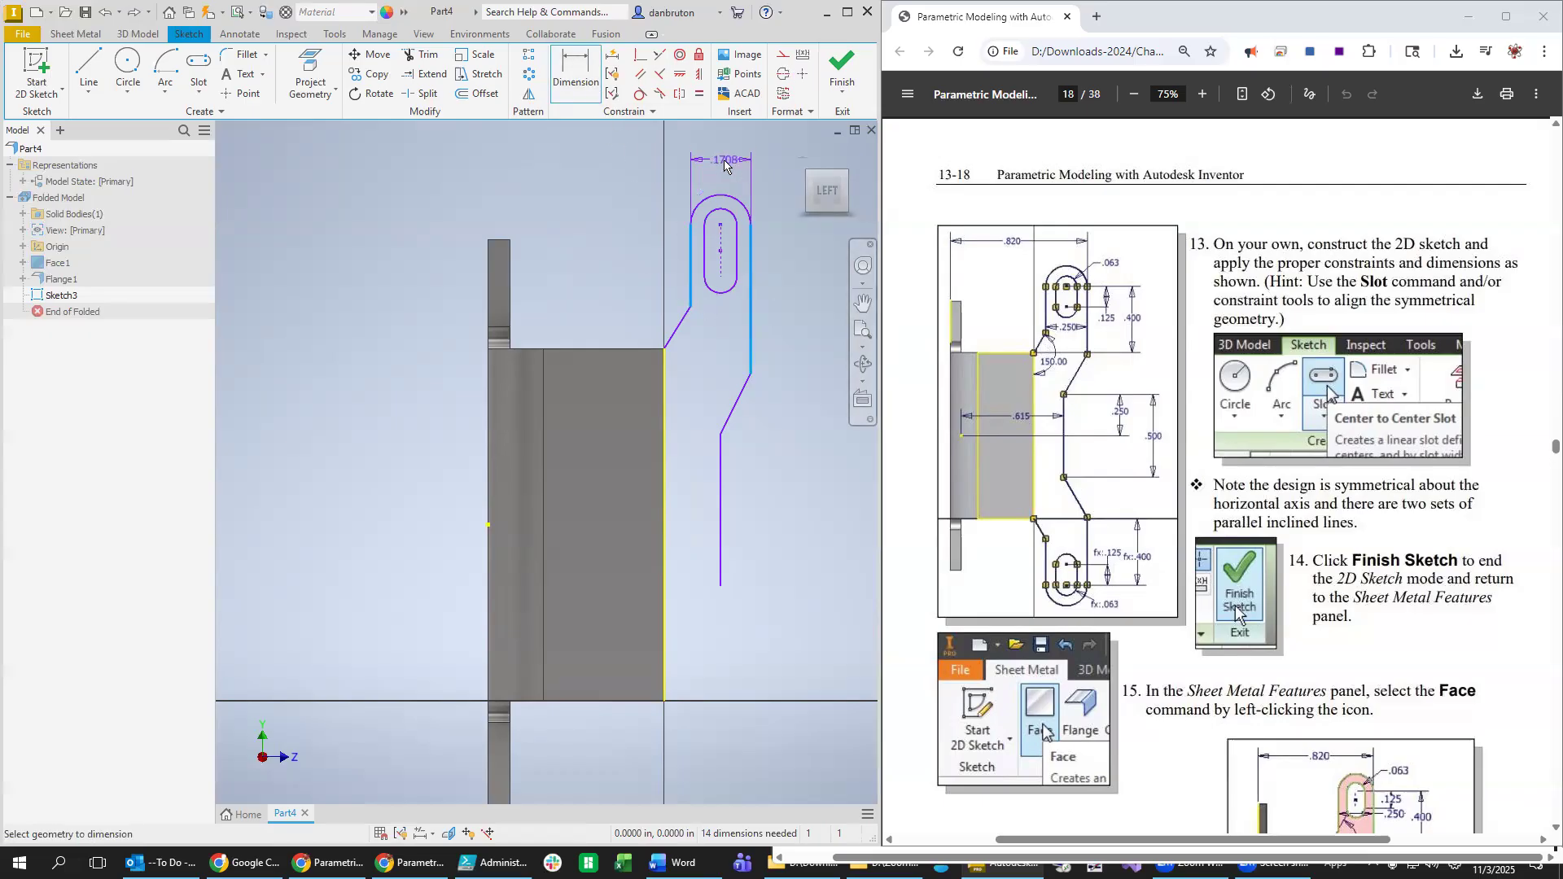
left_click(725, 161)
type("0.25")
key("Return")
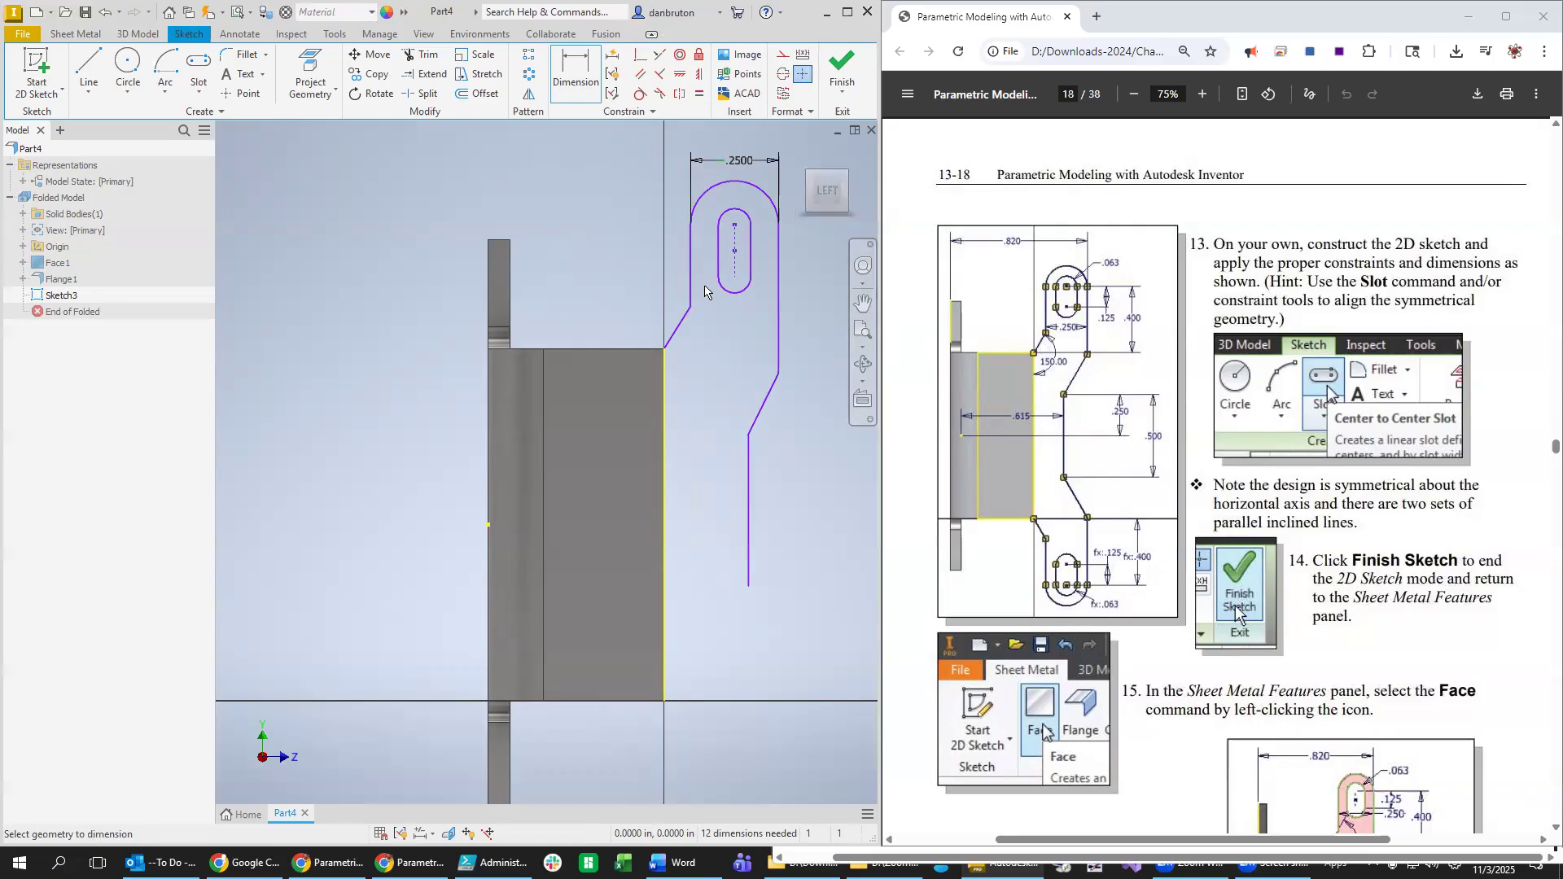
scroll(819, 416, "down", 1)
middle_click_drag(804, 426, 730, 487)
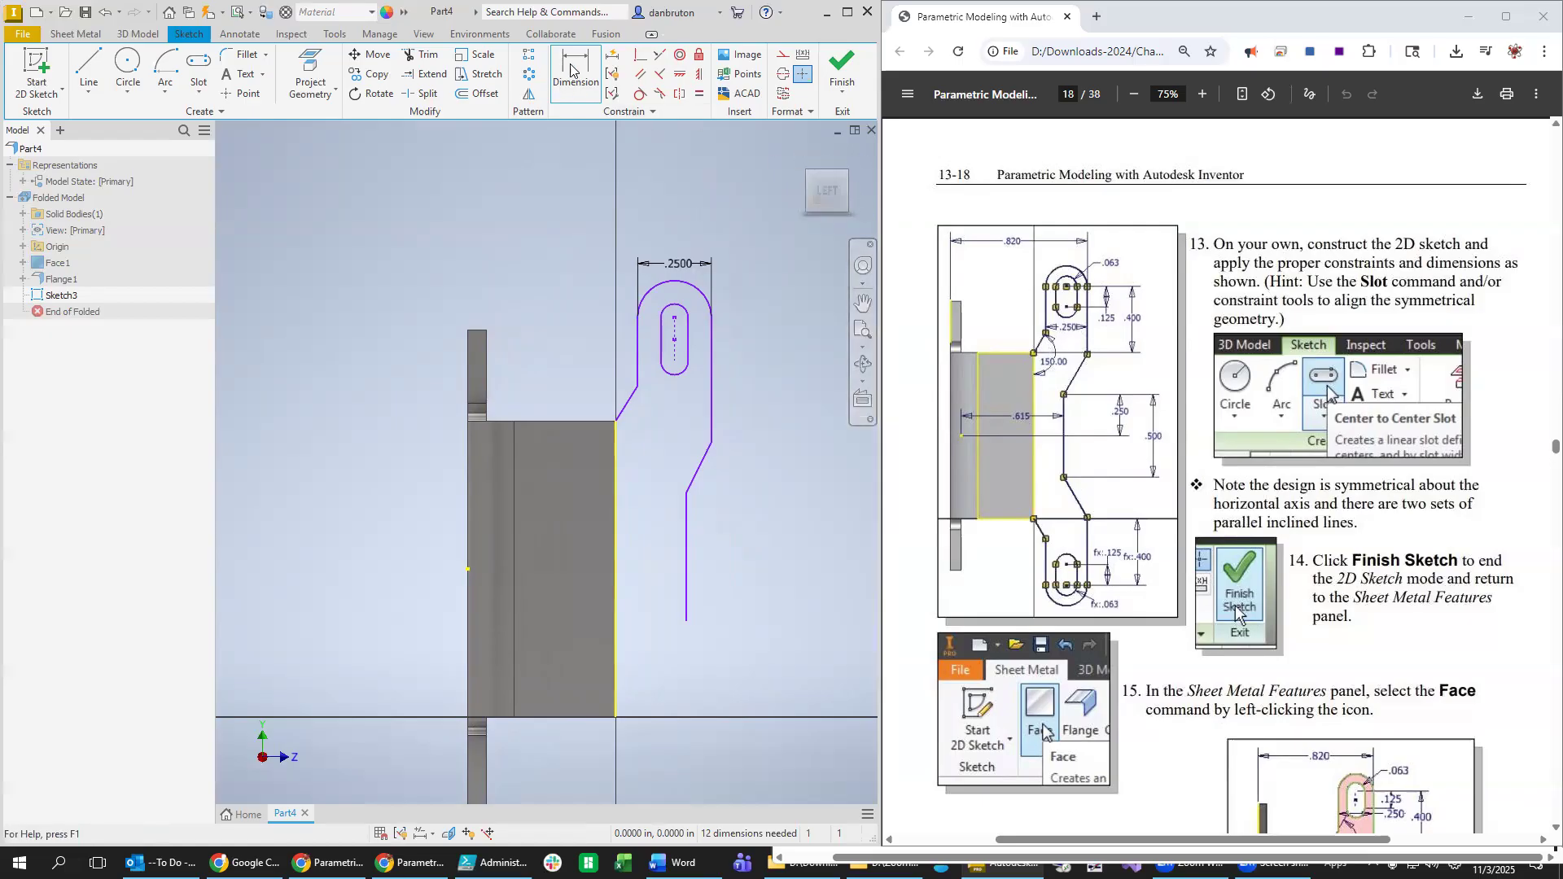
key("Escape")
Dimension the angle between the flange's vertical edge and the short inclined line at its upper corner, setting it to 150 degrees.
left_click(621, 444)
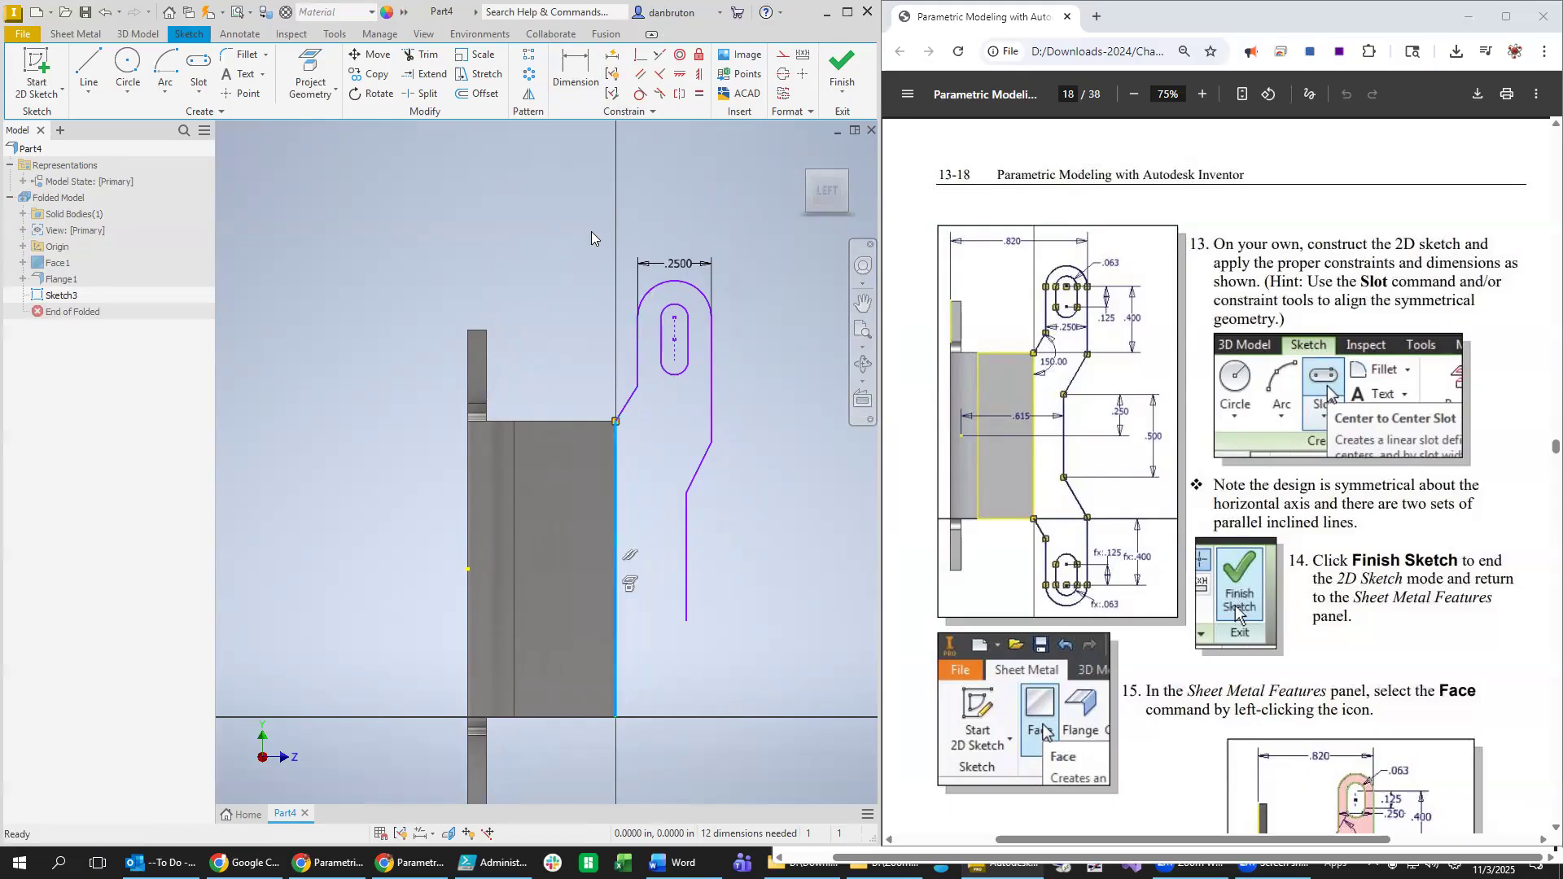
left_click(575, 72)
left_click(621, 475)
left_click(631, 401)
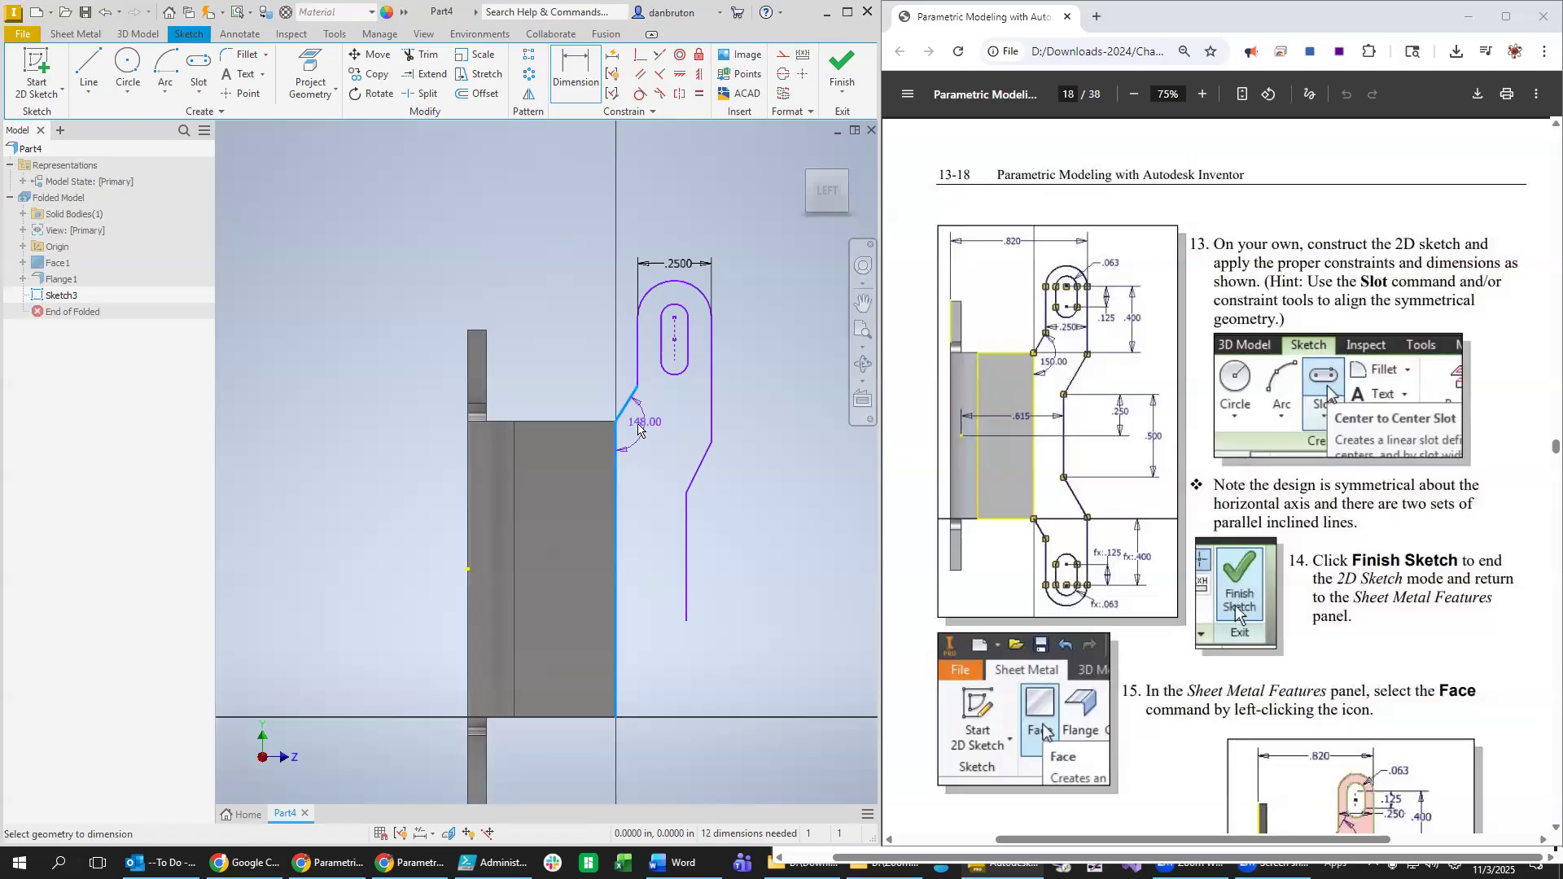
left_click(639, 437)
type("1")
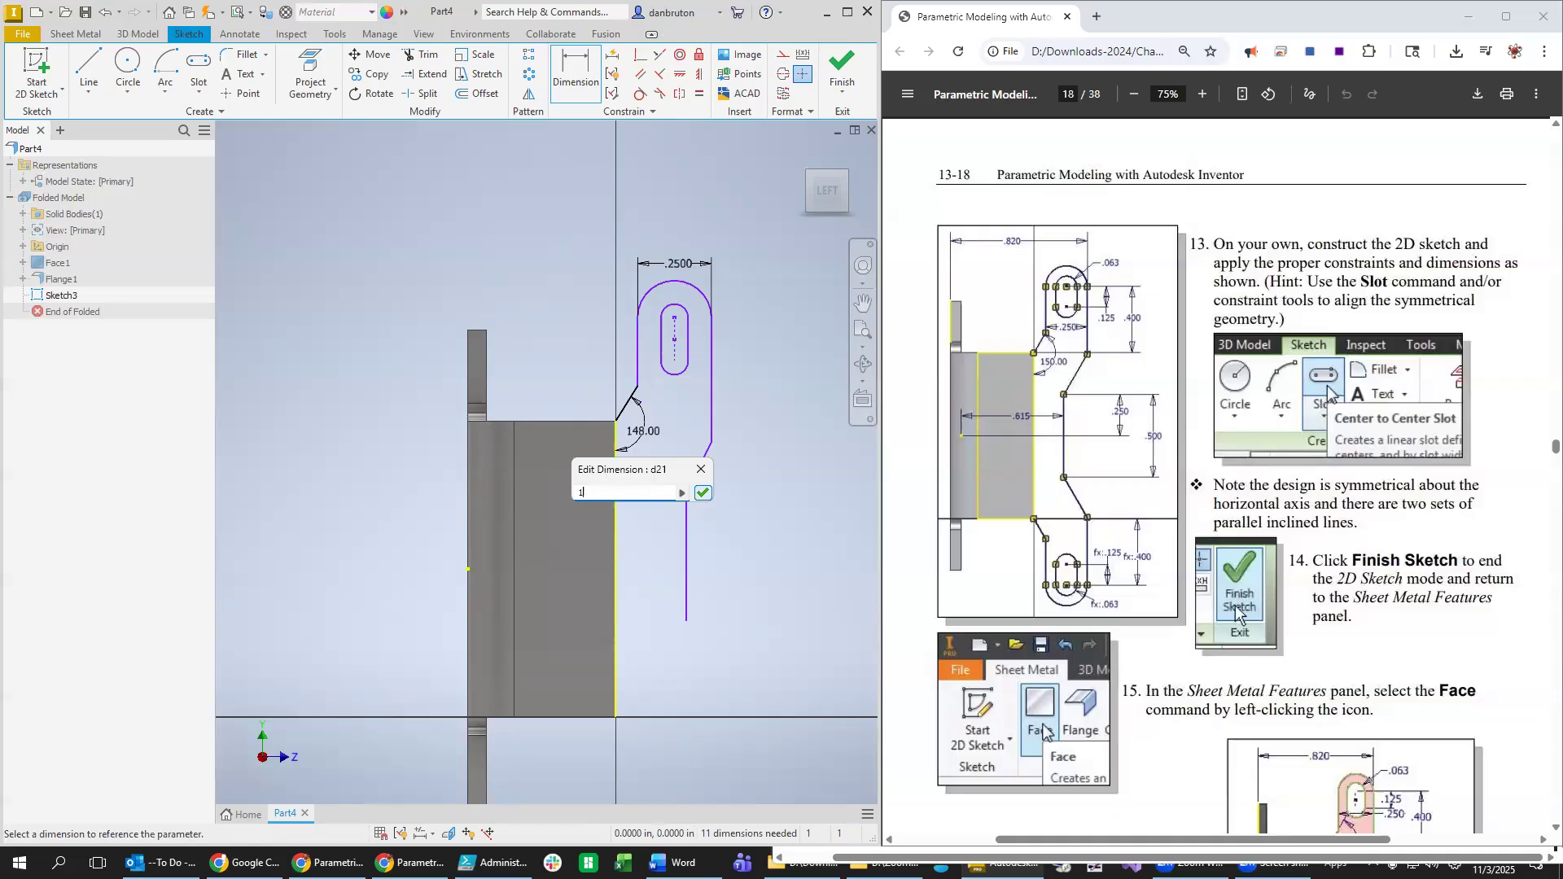
type("50.0")
left_click(697, 493)
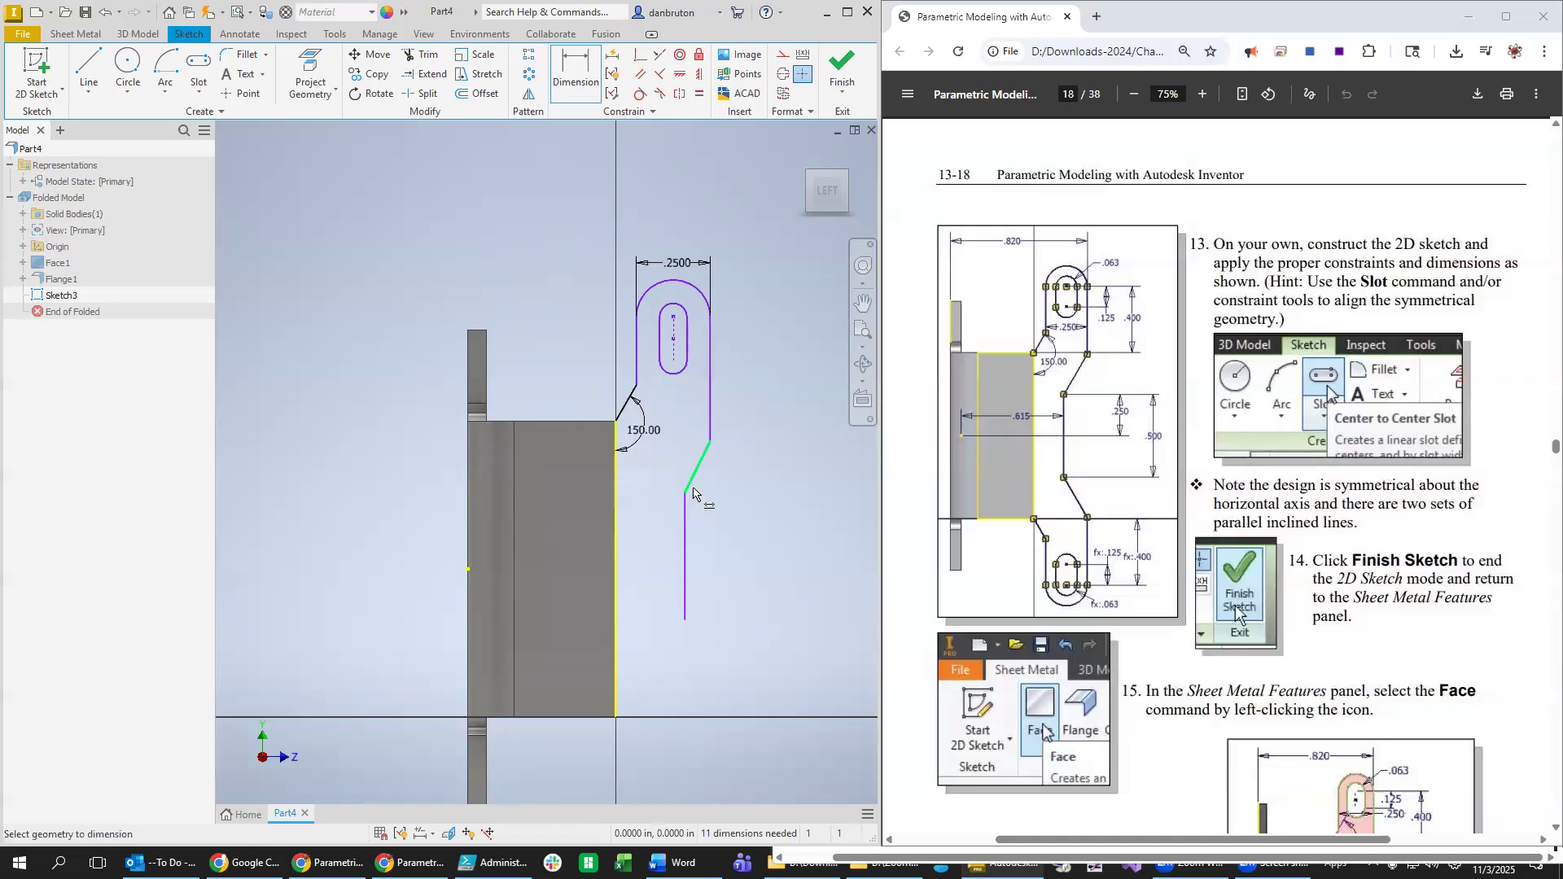
Dimension the vertical distance from the flange's upper edge to the slot's upper center and set it to 0.4 in.
left_click(567, 83)
left_click(590, 421)
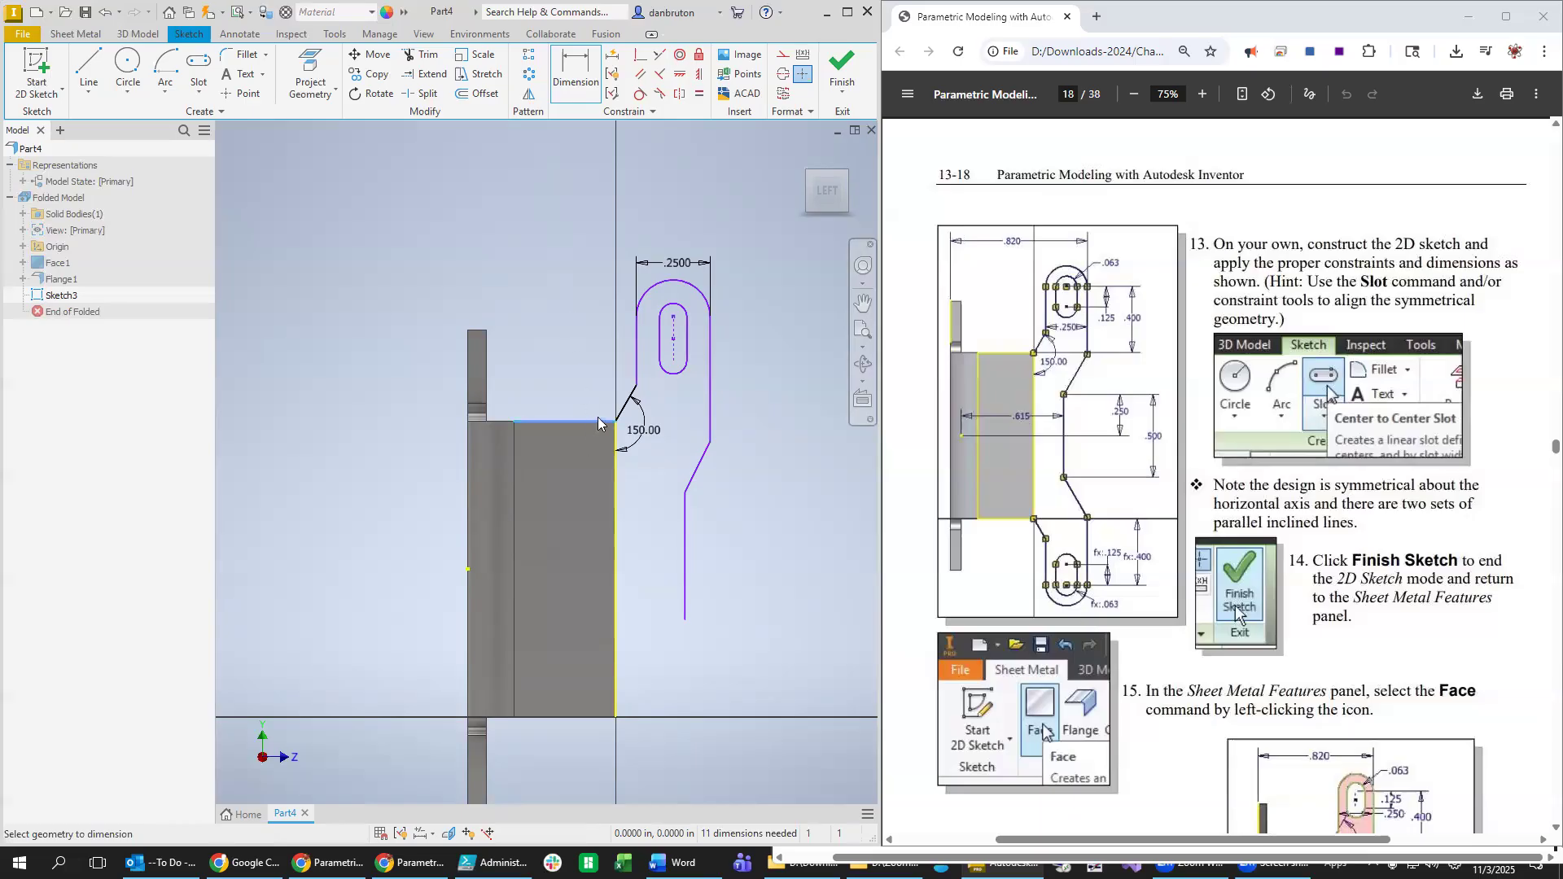
left_click(670, 320)
left_click(756, 396)
type("0.5")
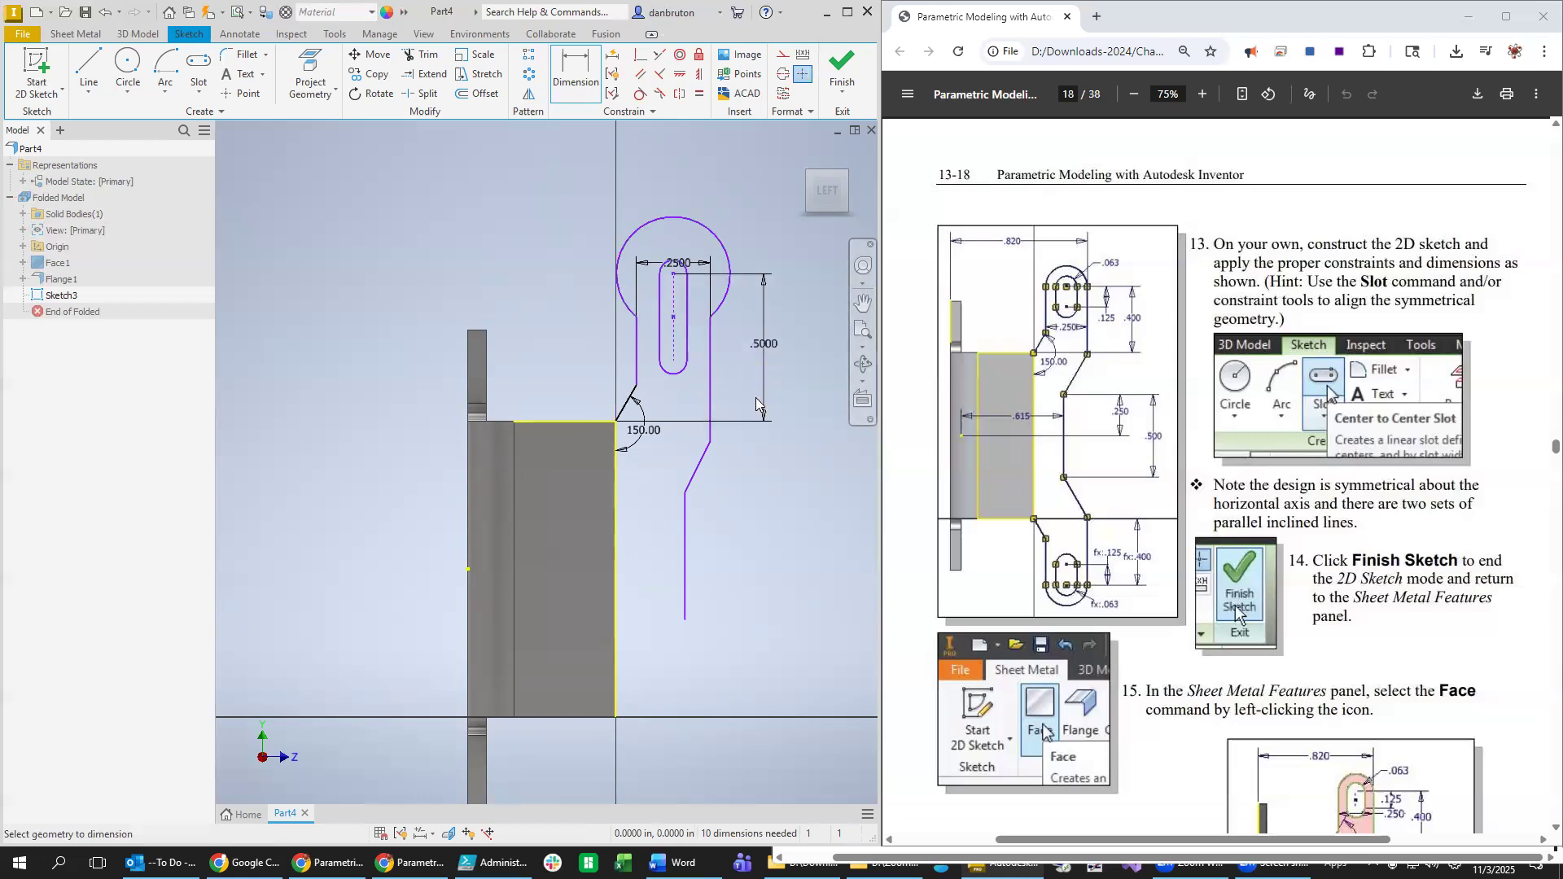
key("Return")
type("0")
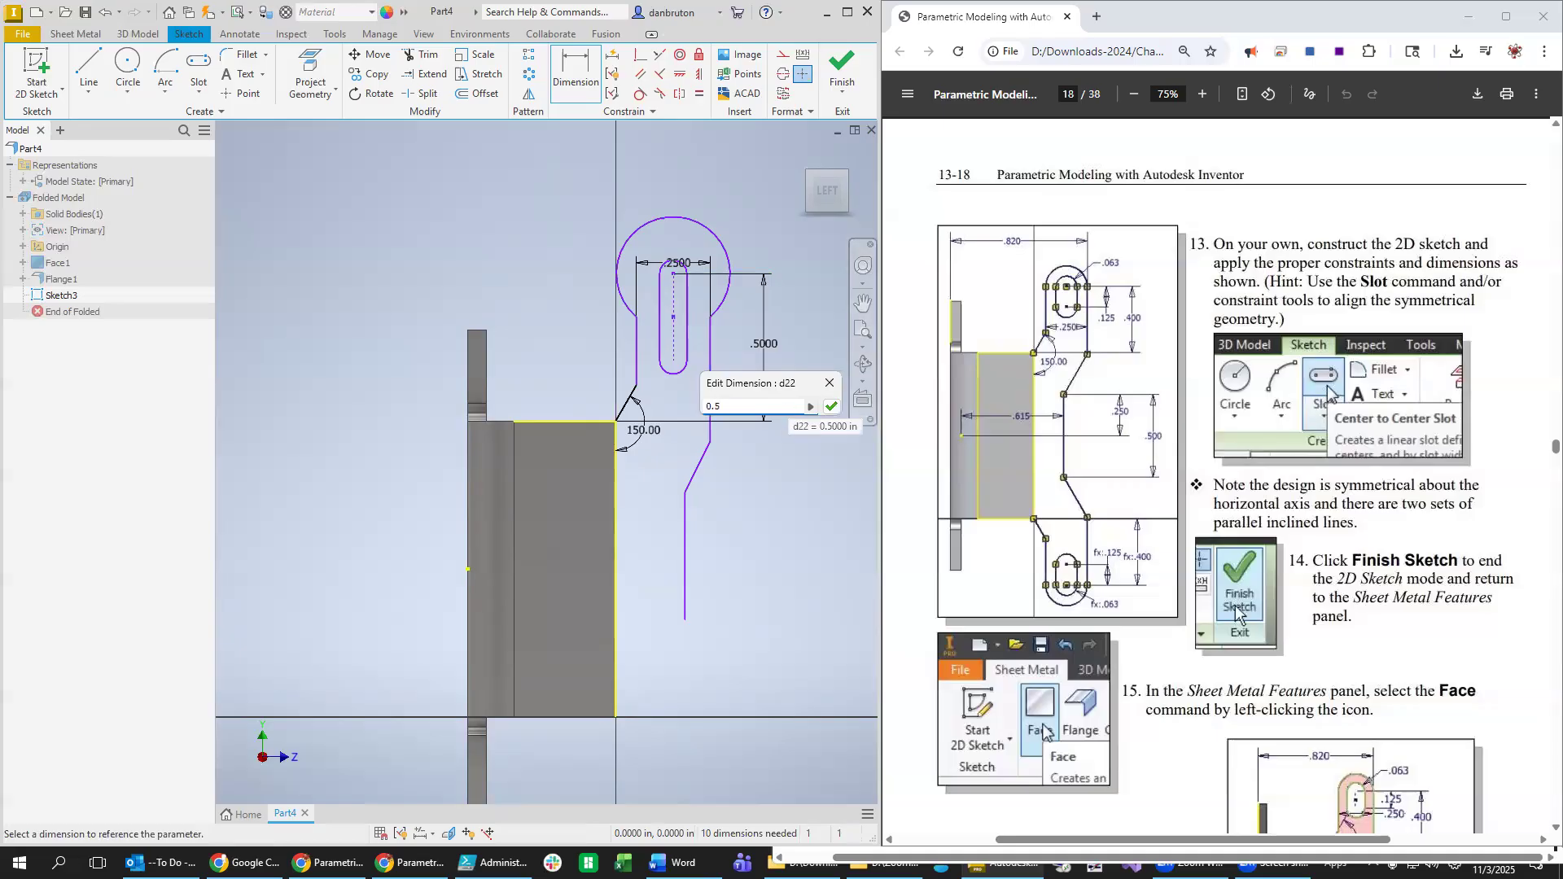
type(".4")
key("Return")
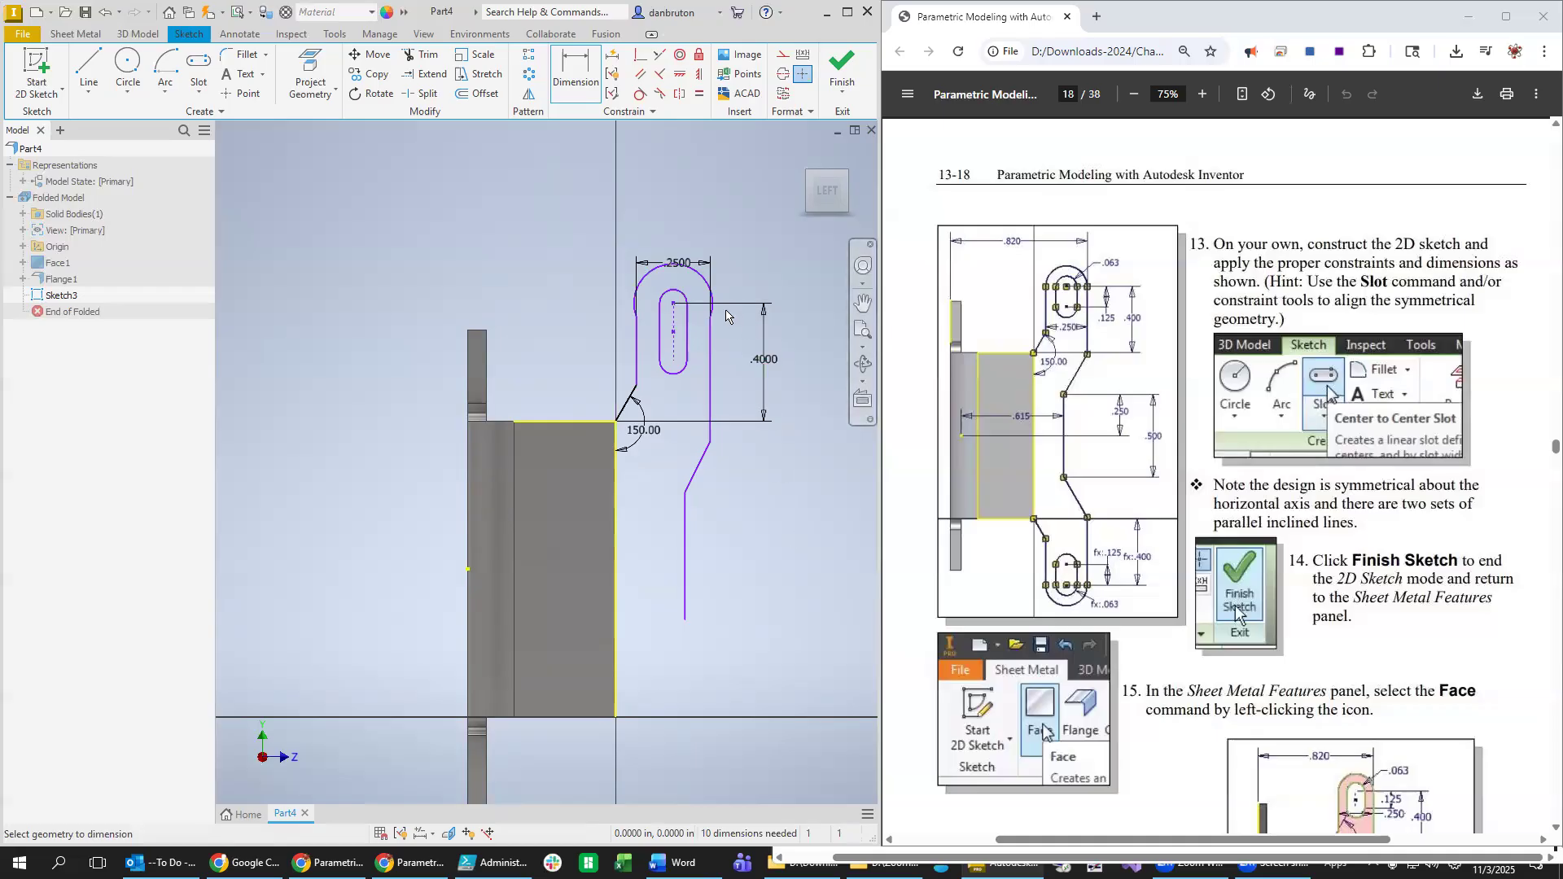
Apply tangent constraints between the outer arc and both vertical lines beside the slot.
left_click(640, 93)
left_click(711, 301)
left_click(712, 346)
left_click(641, 297)
left_click(639, 342)
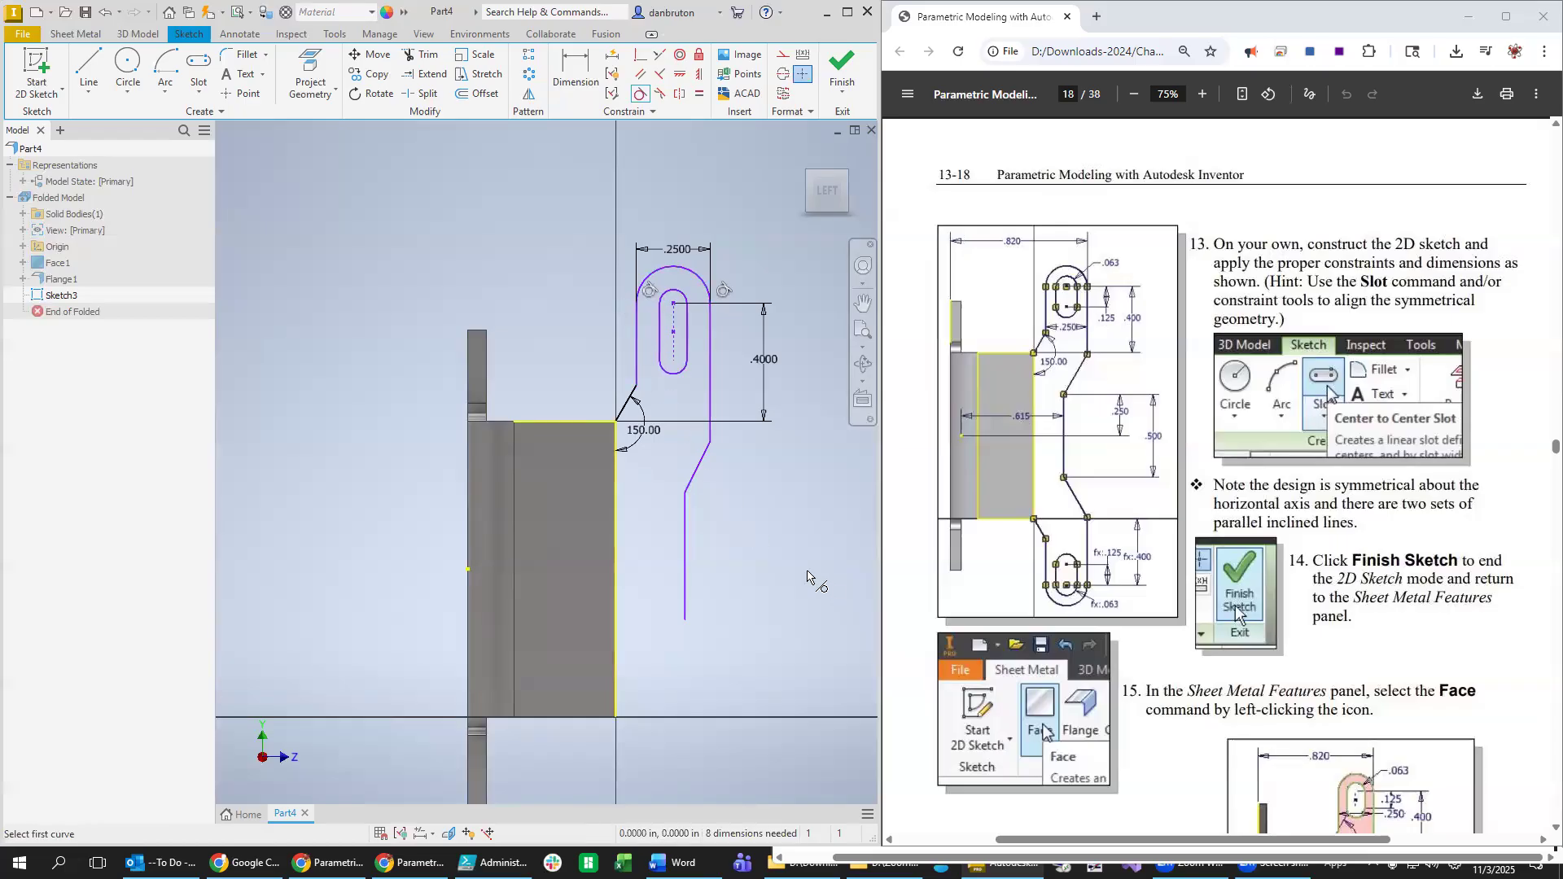
key("Escape")
Dimension the slot's center-to-center length and set it to 0.125 in.
key("d")
left_click(672, 326)
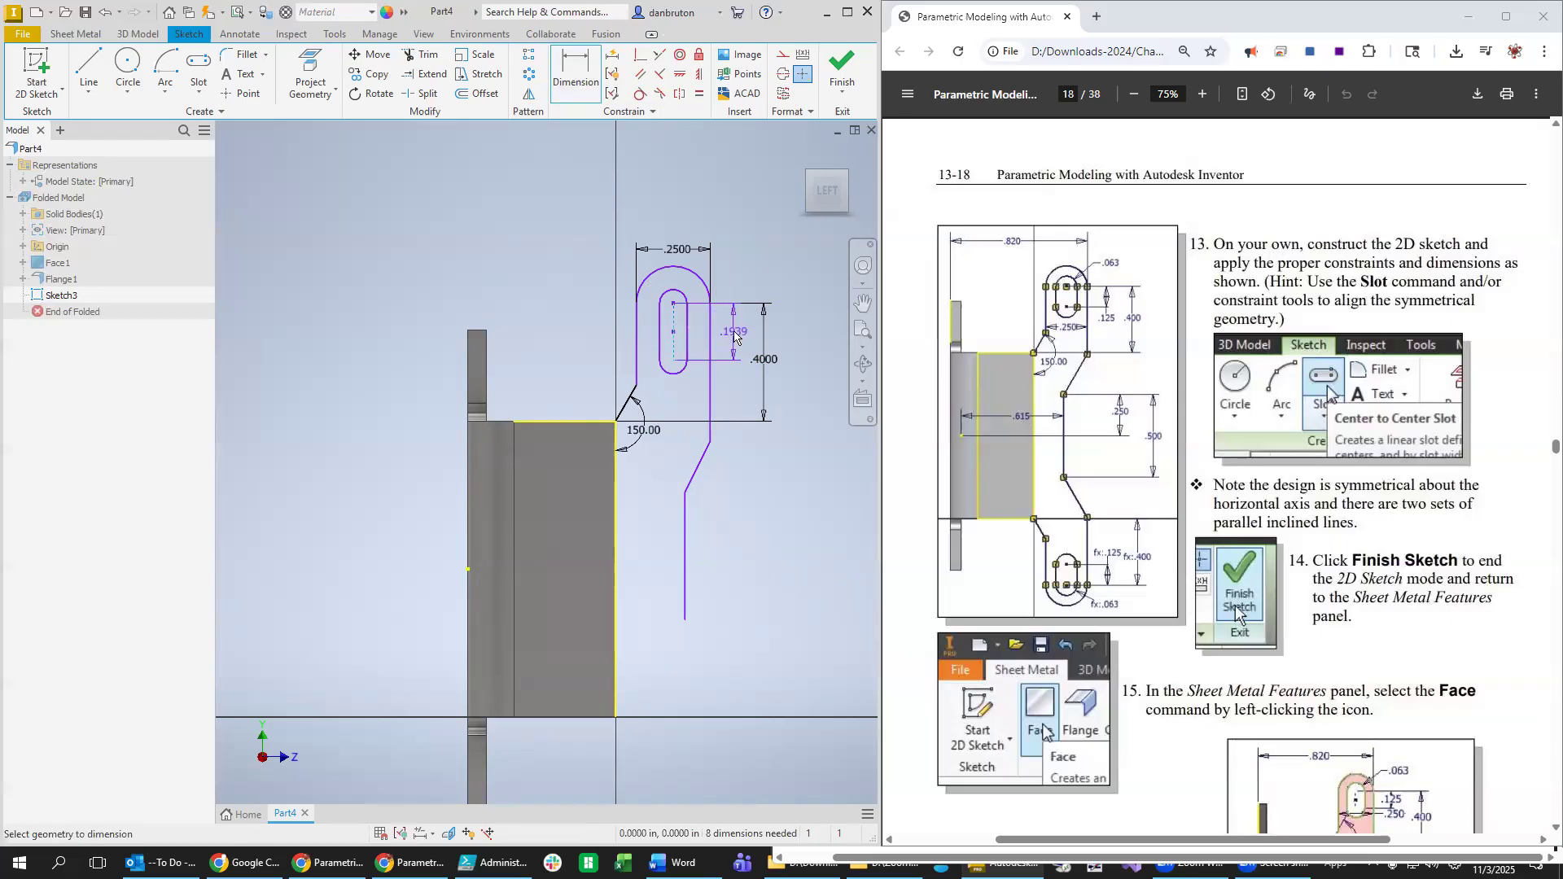
left_click(735, 335)
type("0.1938883")
key("Return")
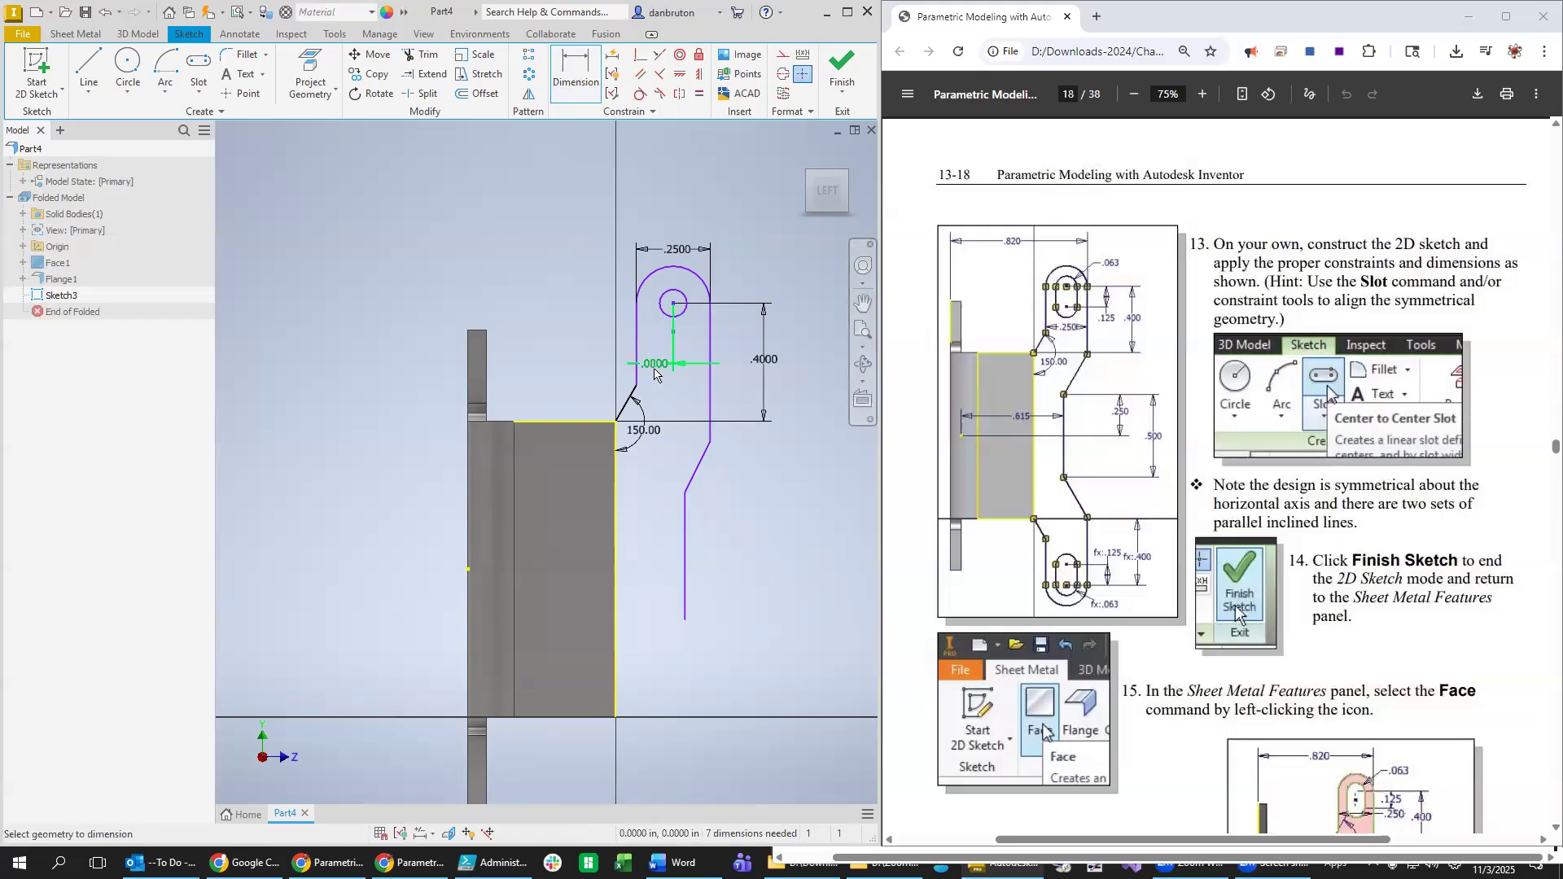
key("ctrl+z")
double_click(733, 332)
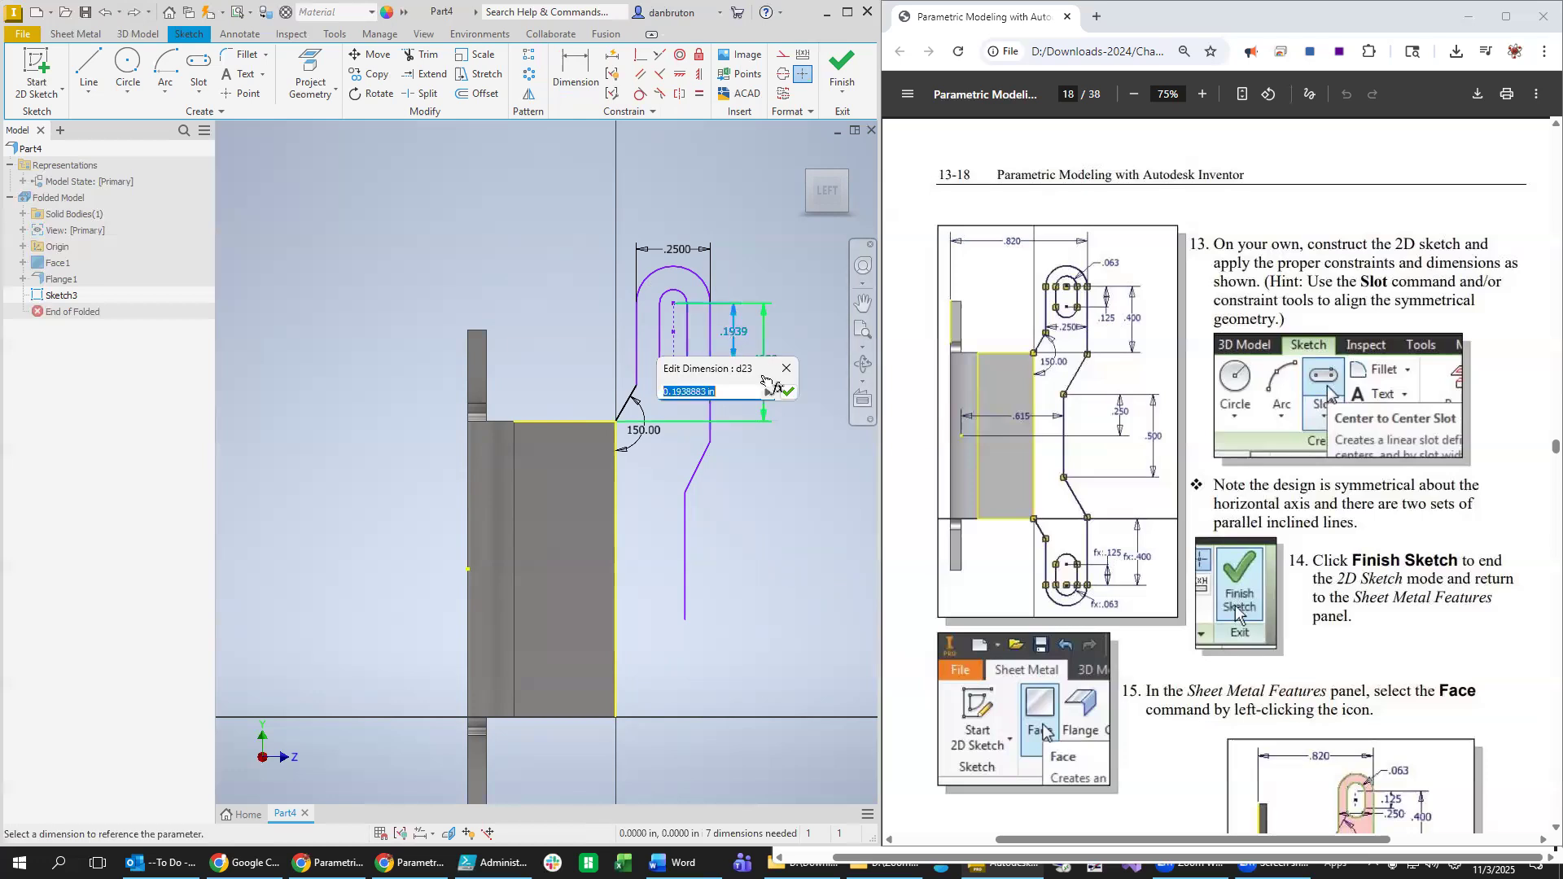
type("0")
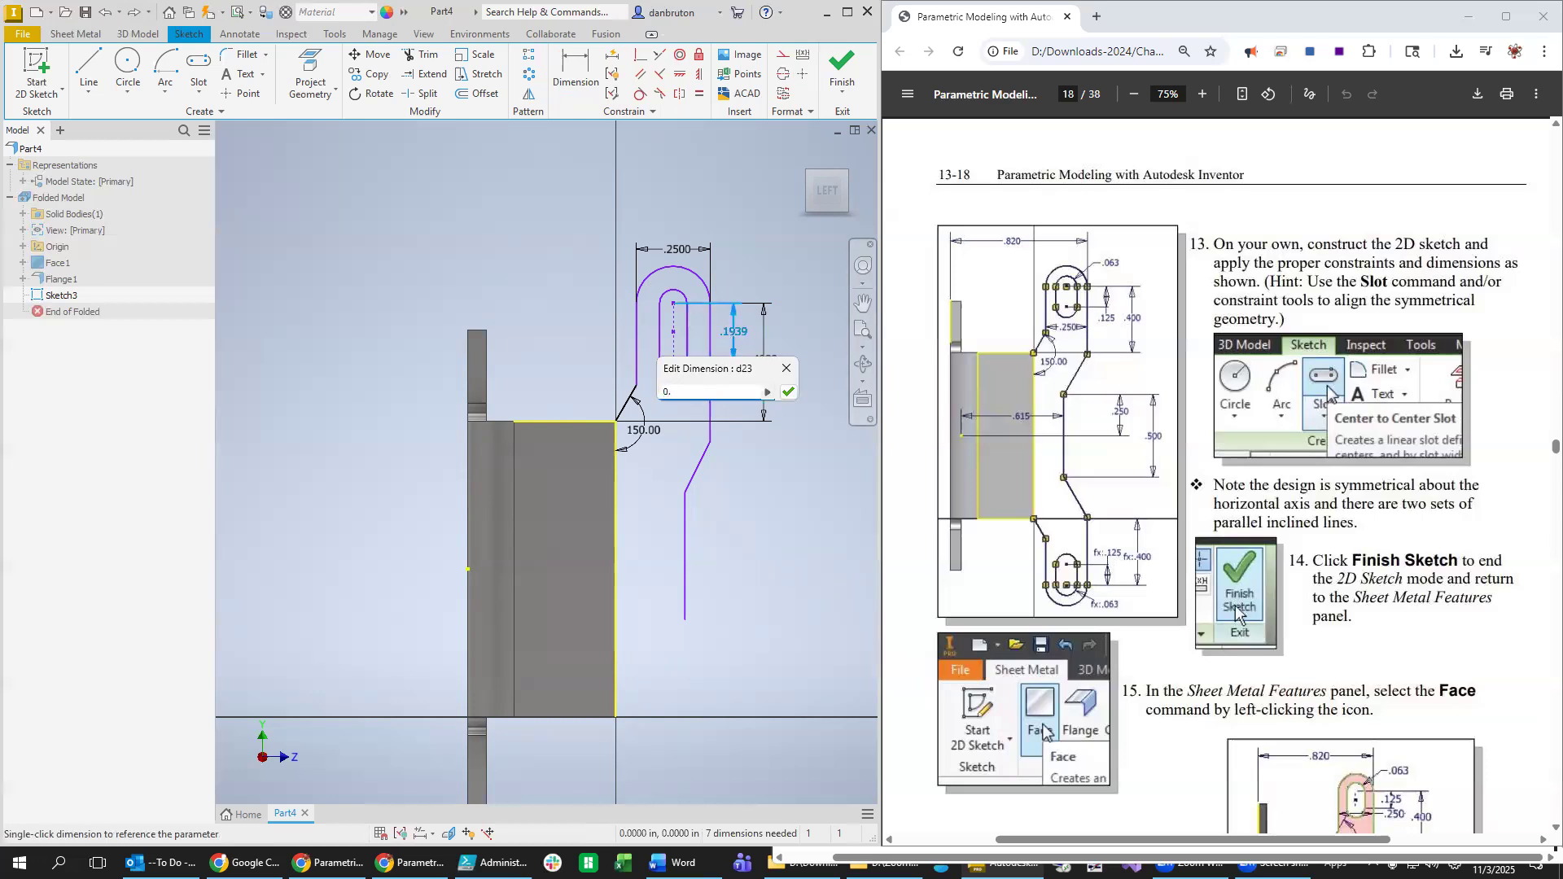
type(".125")
key("Return")
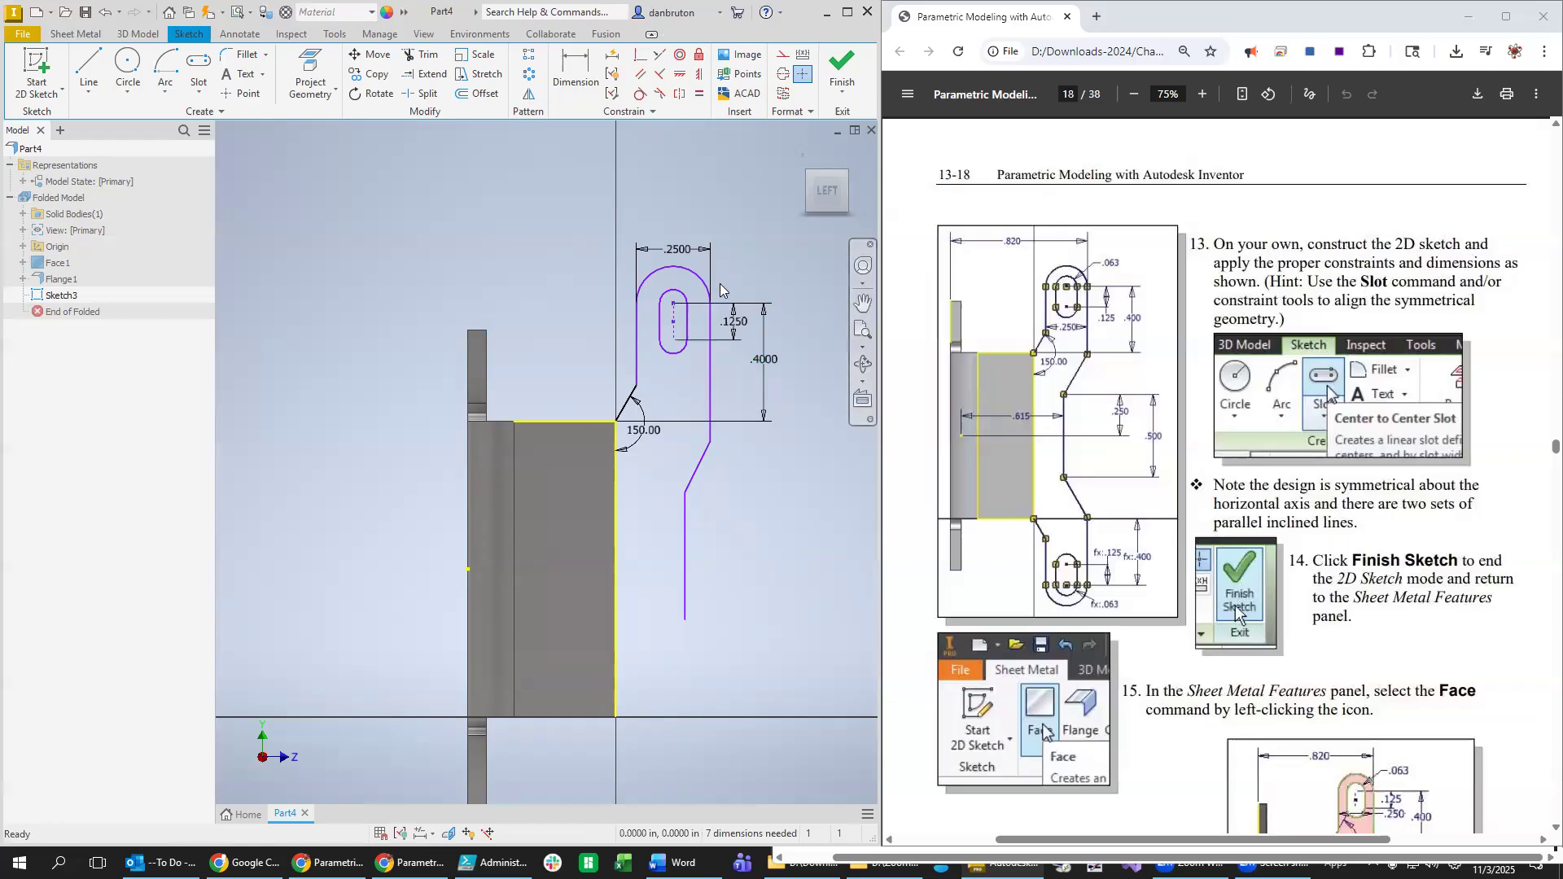
Dimension the radius of the slot's upper end arc and set it to 0.0625 in.
key("d")
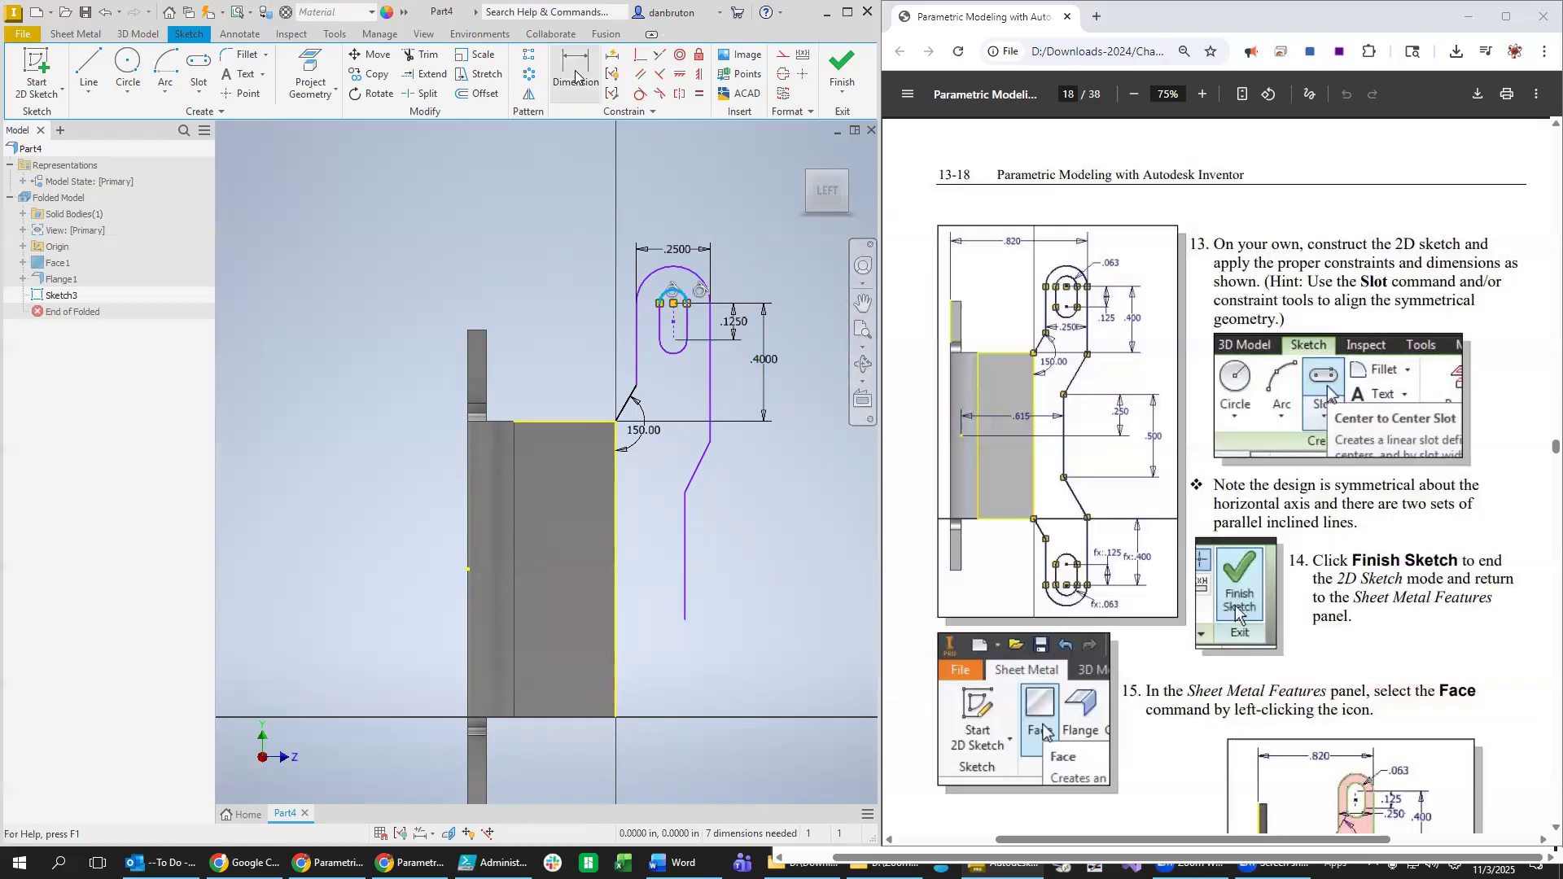
left_click(677, 292)
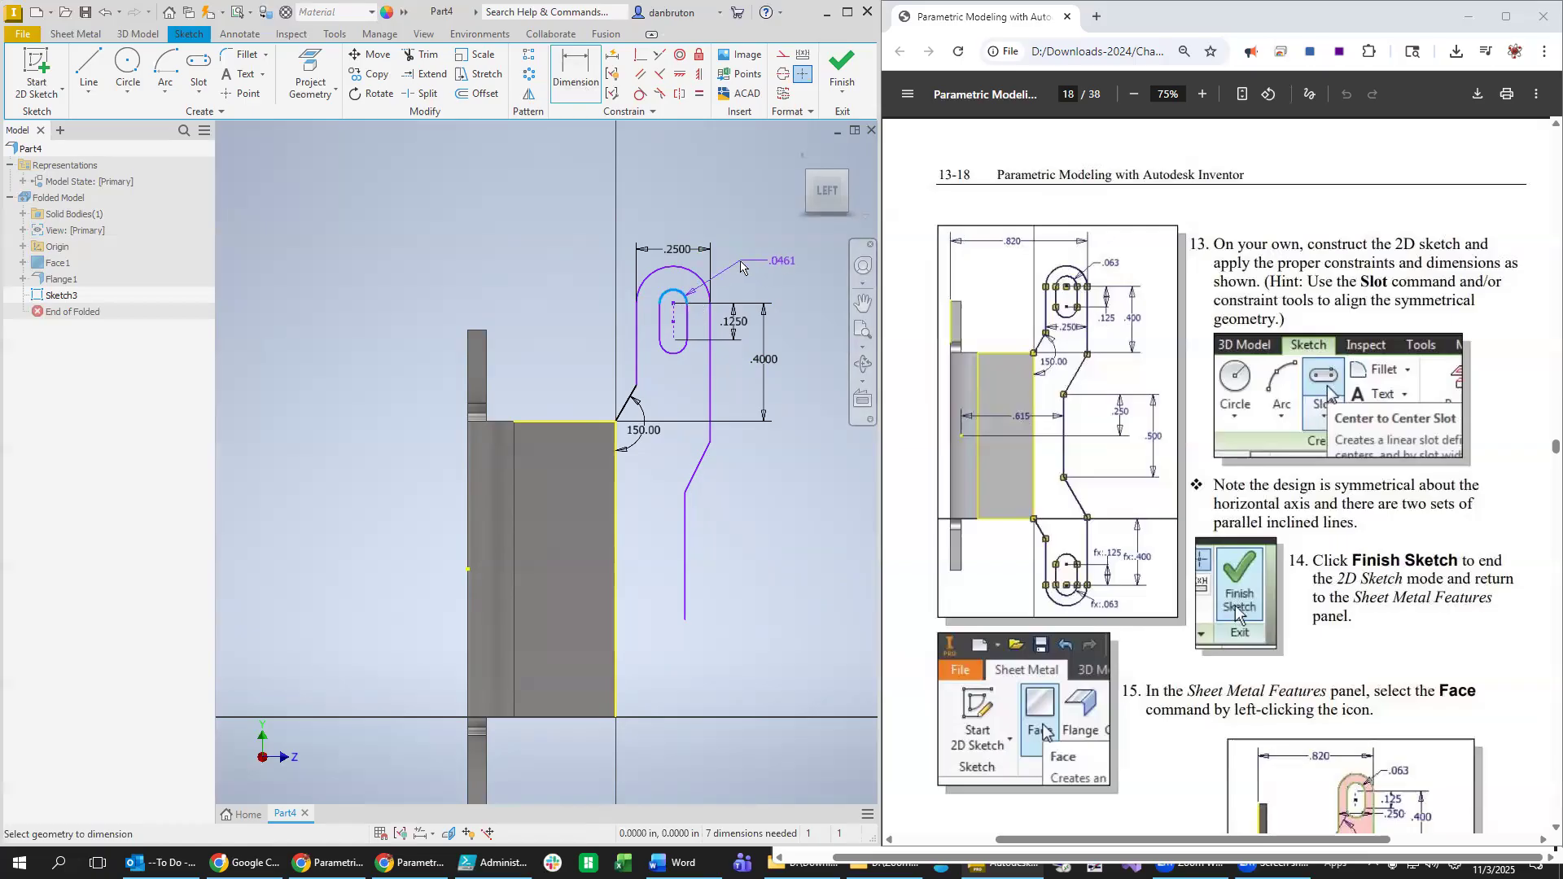
left_click(730, 262)
type("0.06")
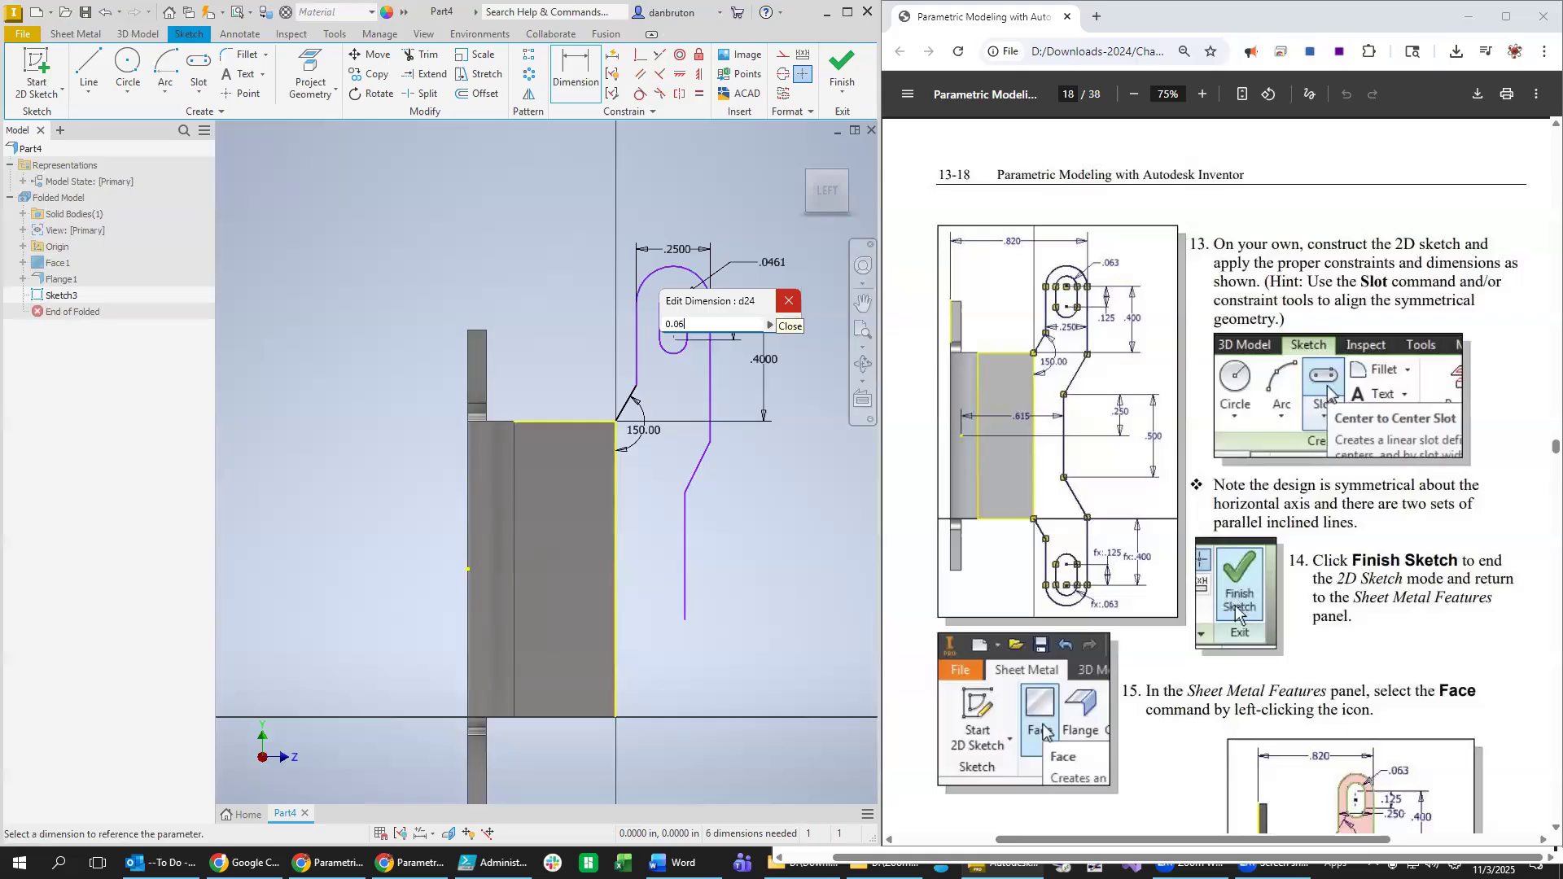
type("25")
left_click(797, 324)
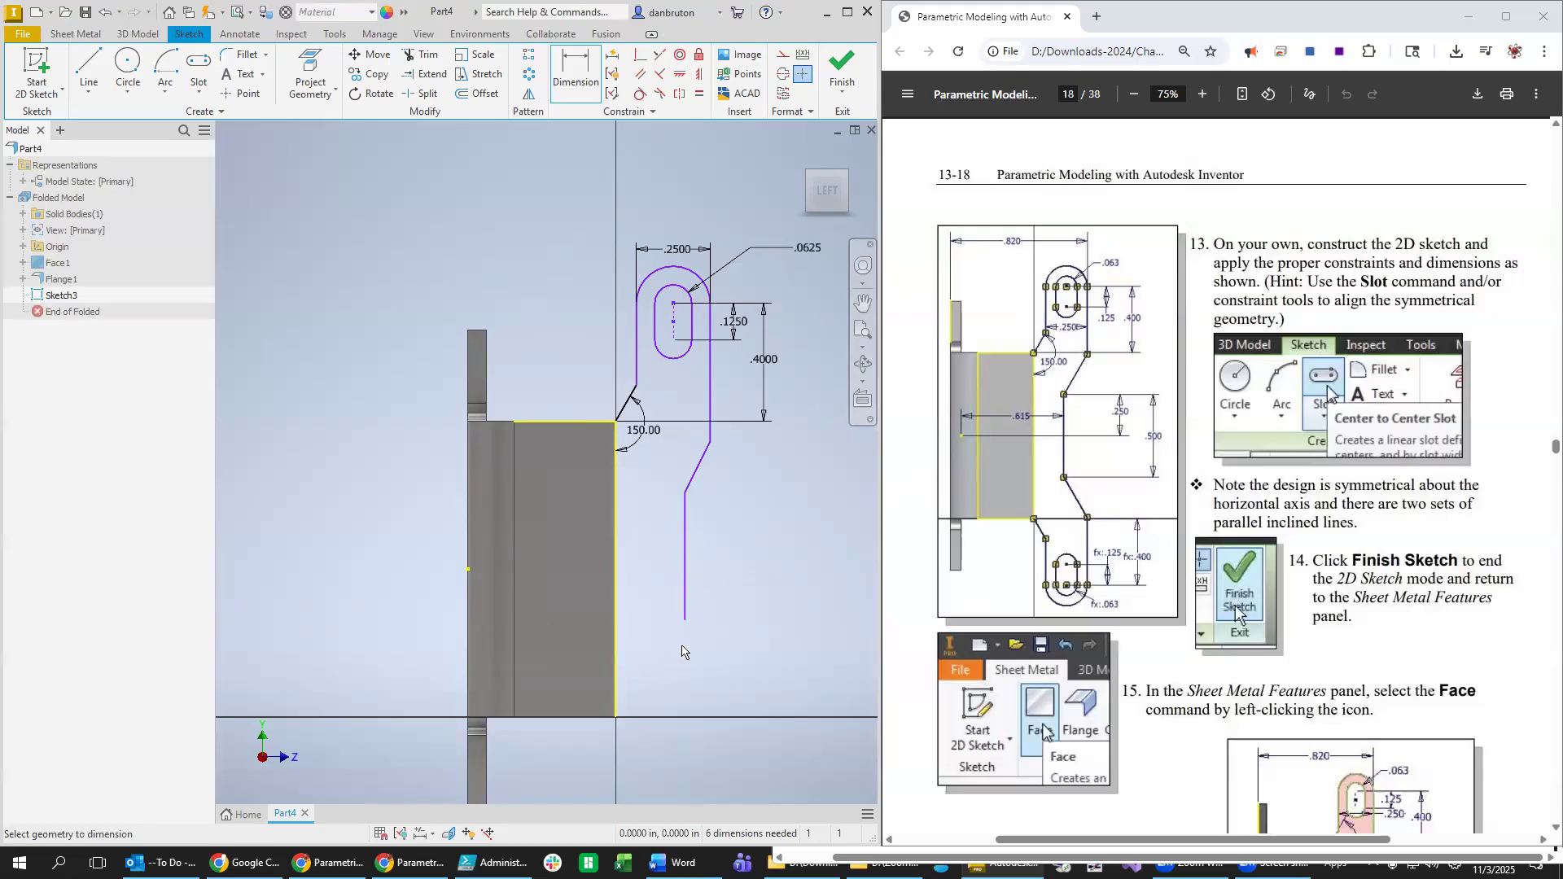
Dimension the length of the lower vertical profile line and set it to 0.5 in.
left_click(685, 582)
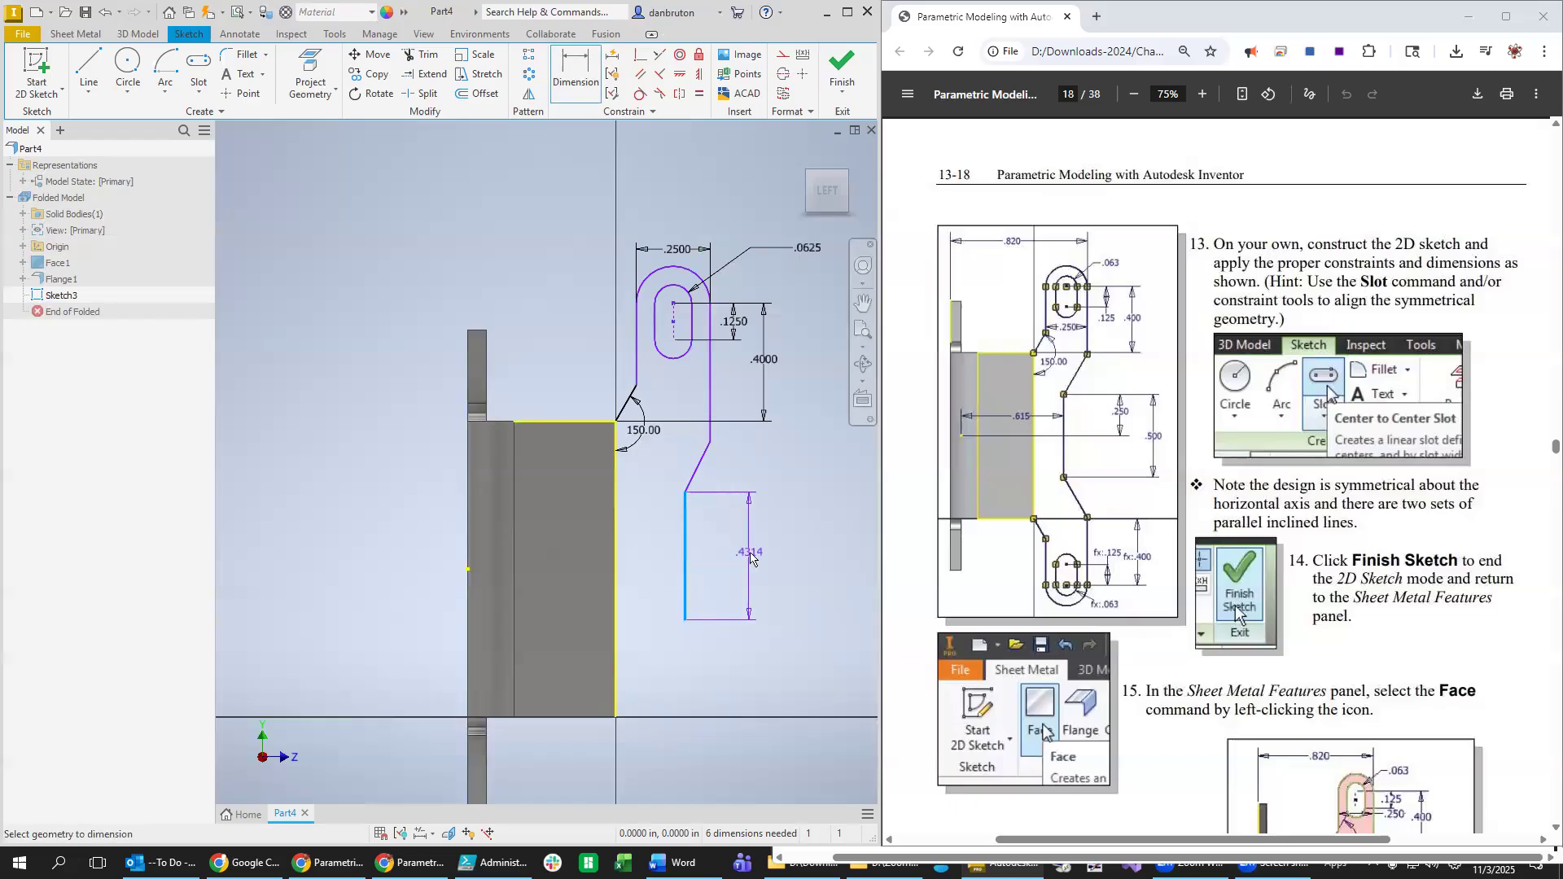
left_click(753, 556)
type("0.5")
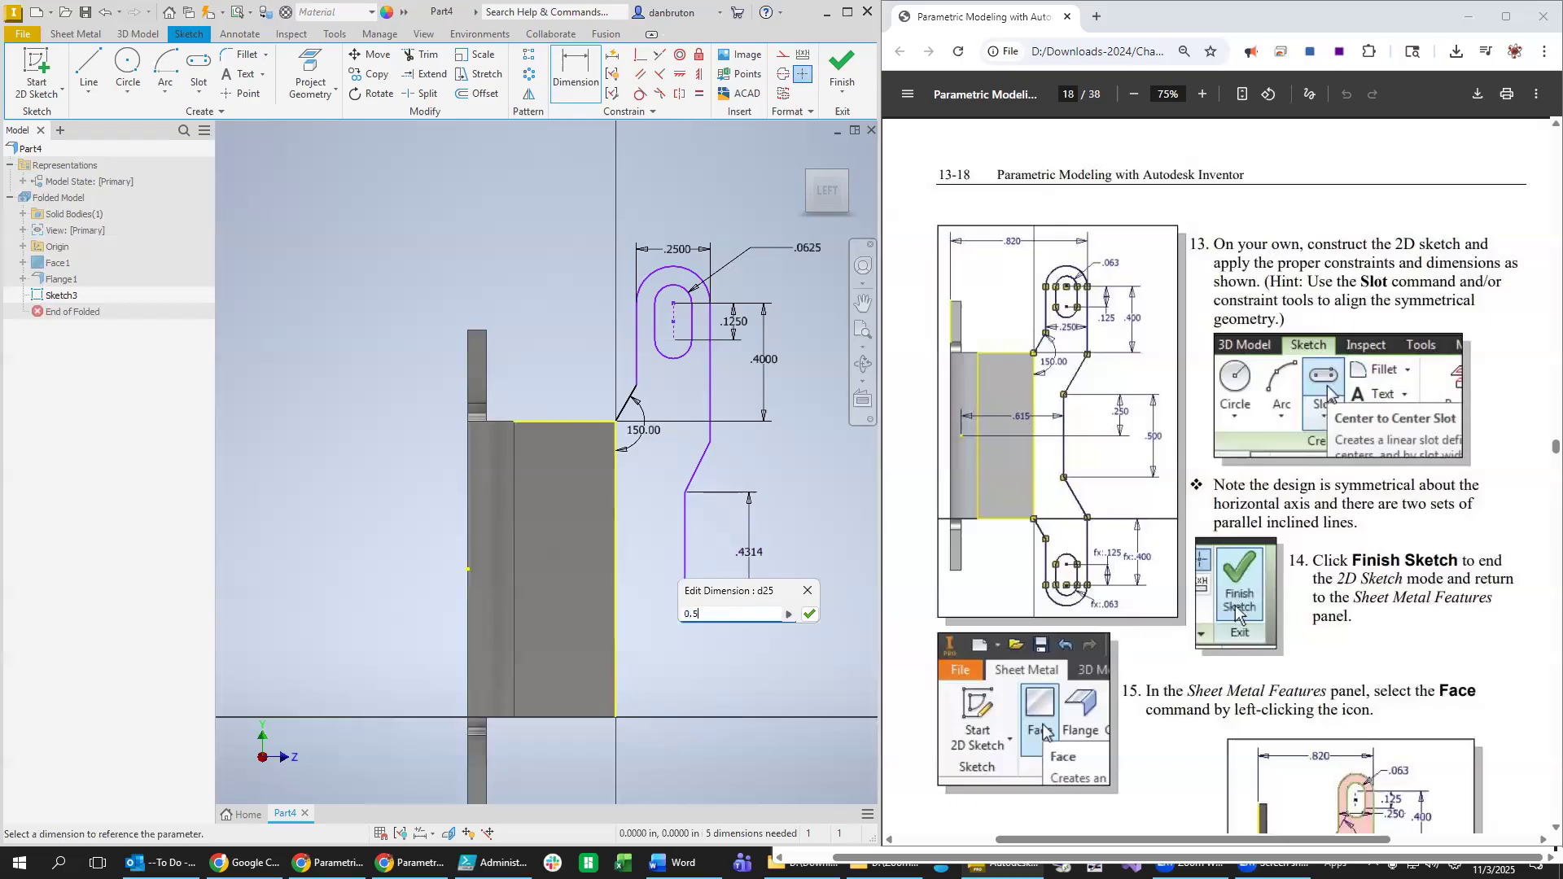
key("Return")
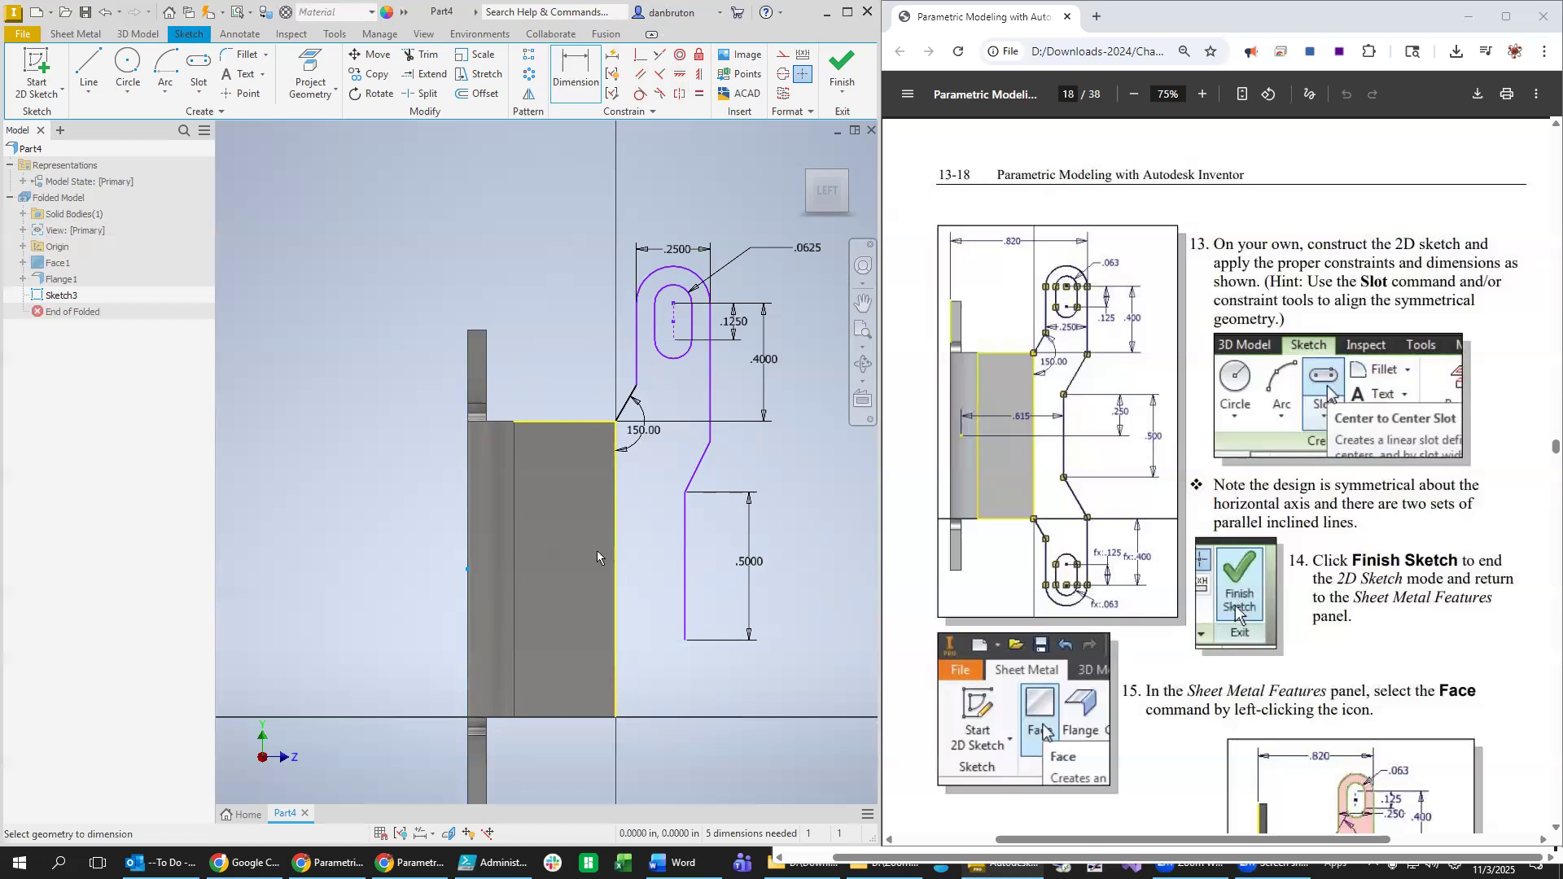
Dimension the vertical distance from the projected center point to the lower vertical line's upper end and set it to 0.25 in.
left_click(686, 491)
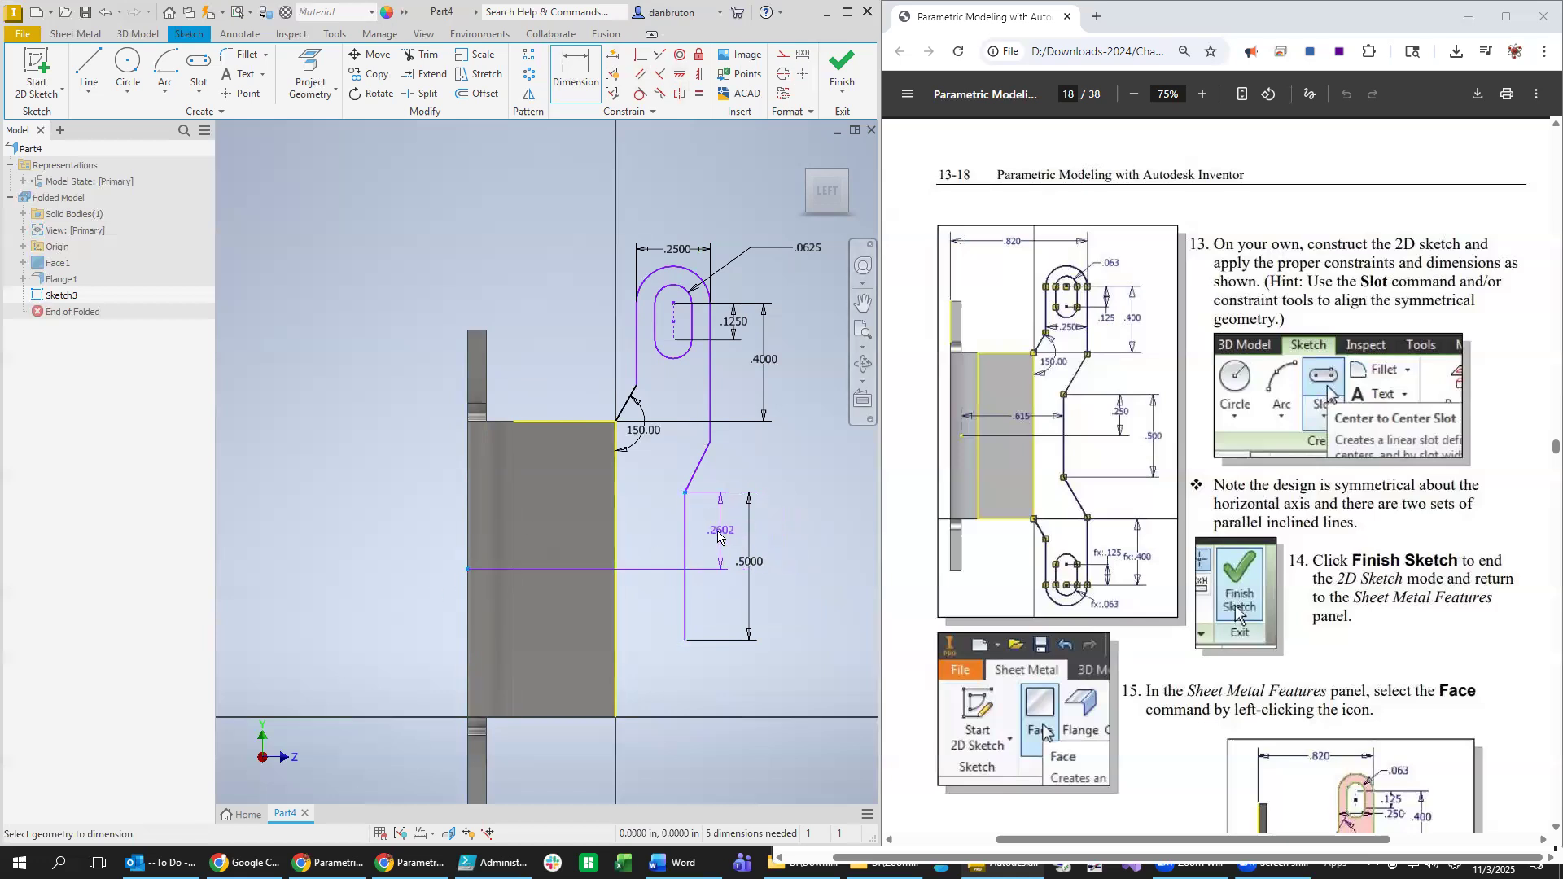
left_click(717, 538)
type("0.25")
key("Return")
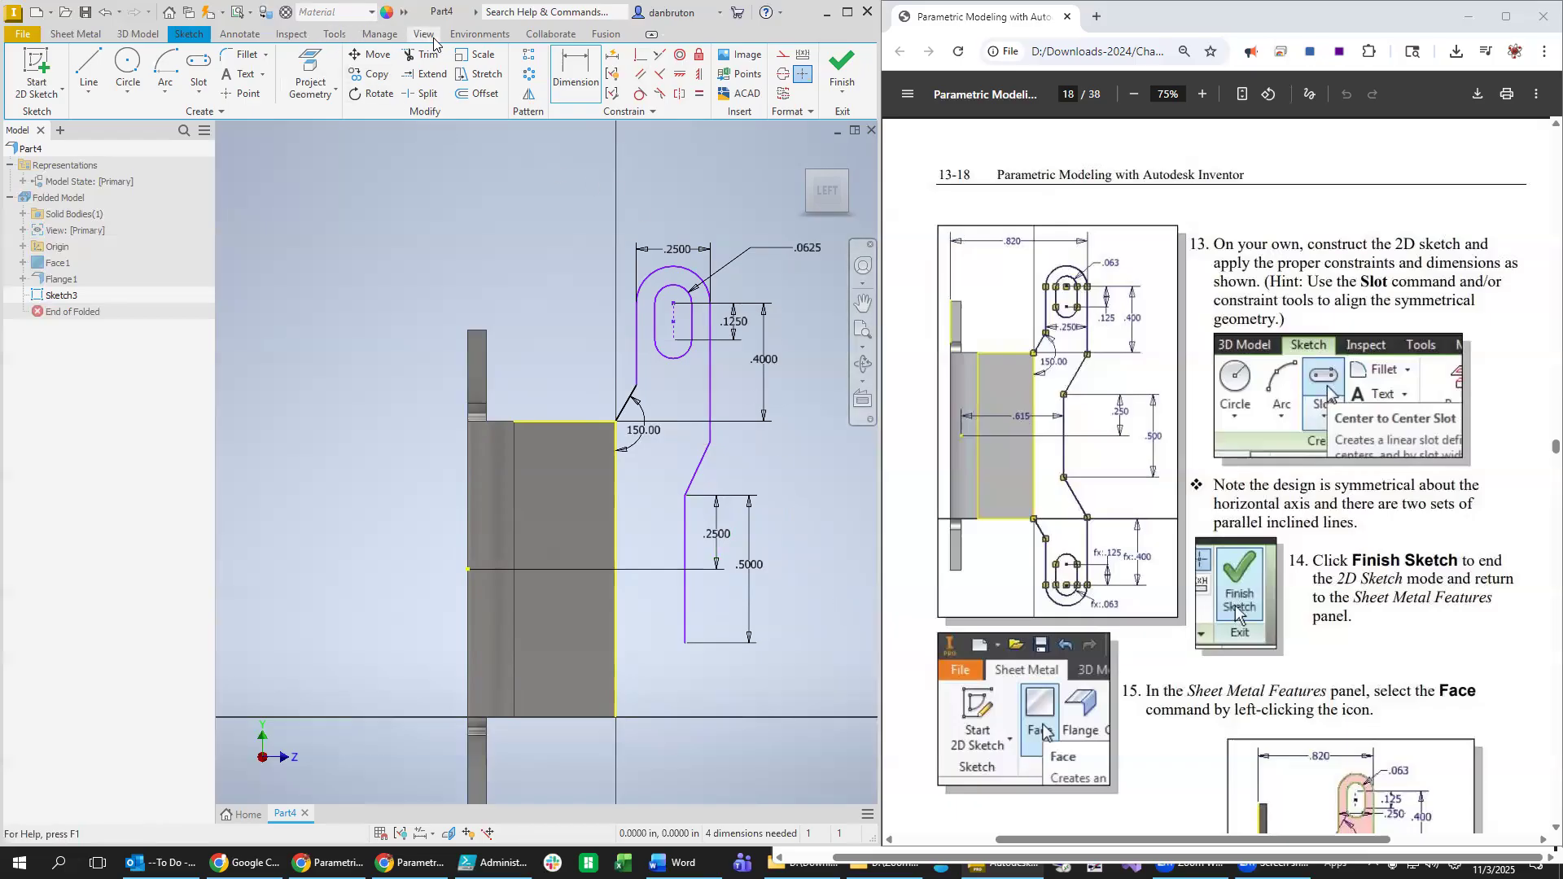
Set the document's linear dimension display precision to three decimal places (3.123).
left_click(335, 34)
left_click(305, 79)
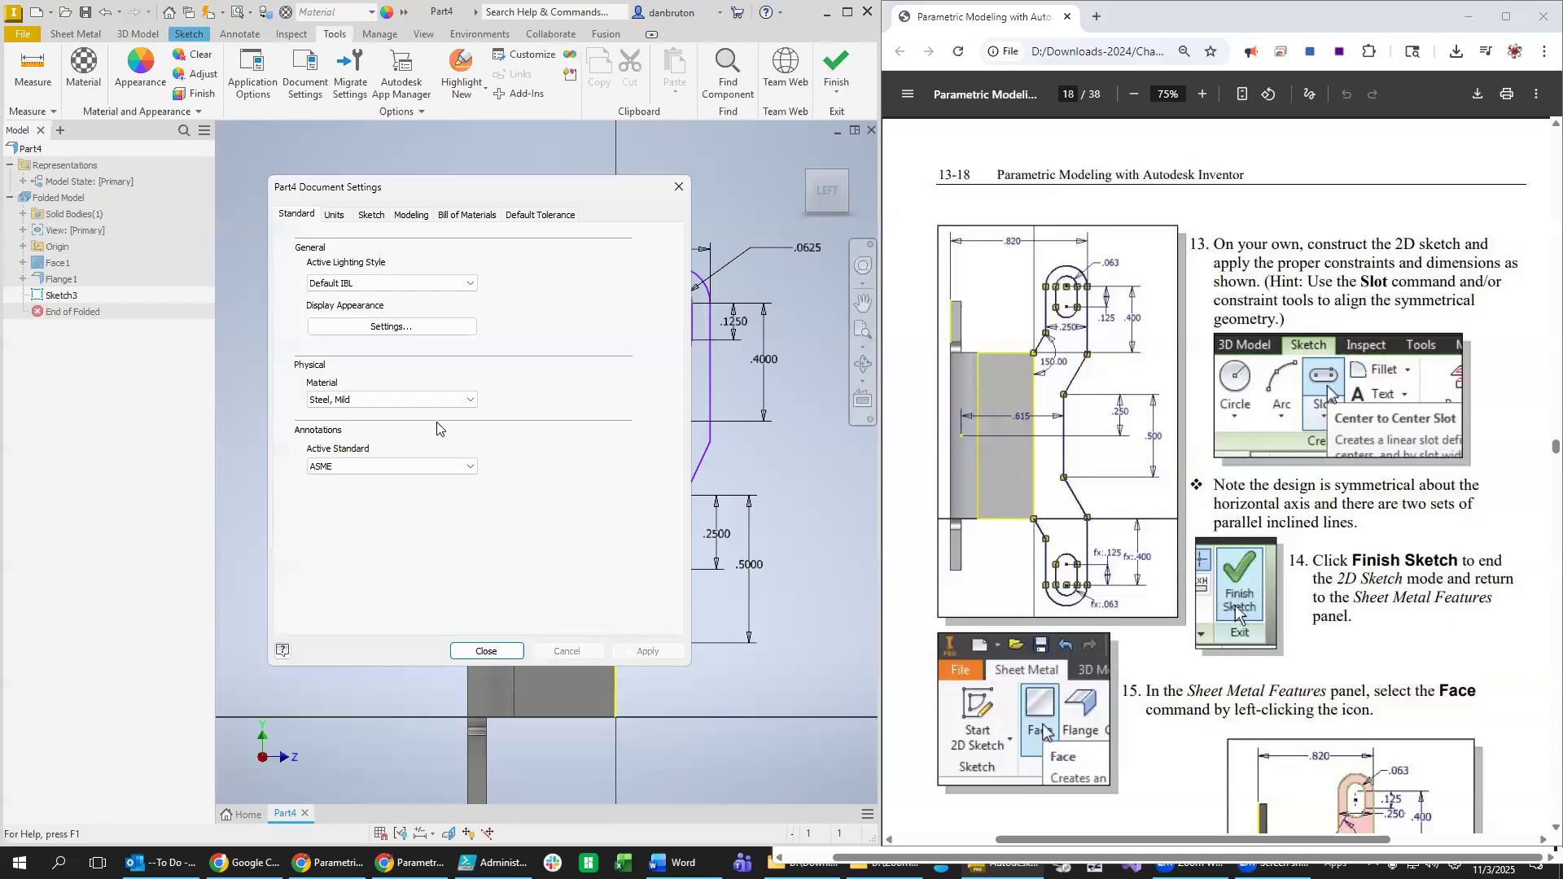
left_click(333, 215)
left_click(391, 382)
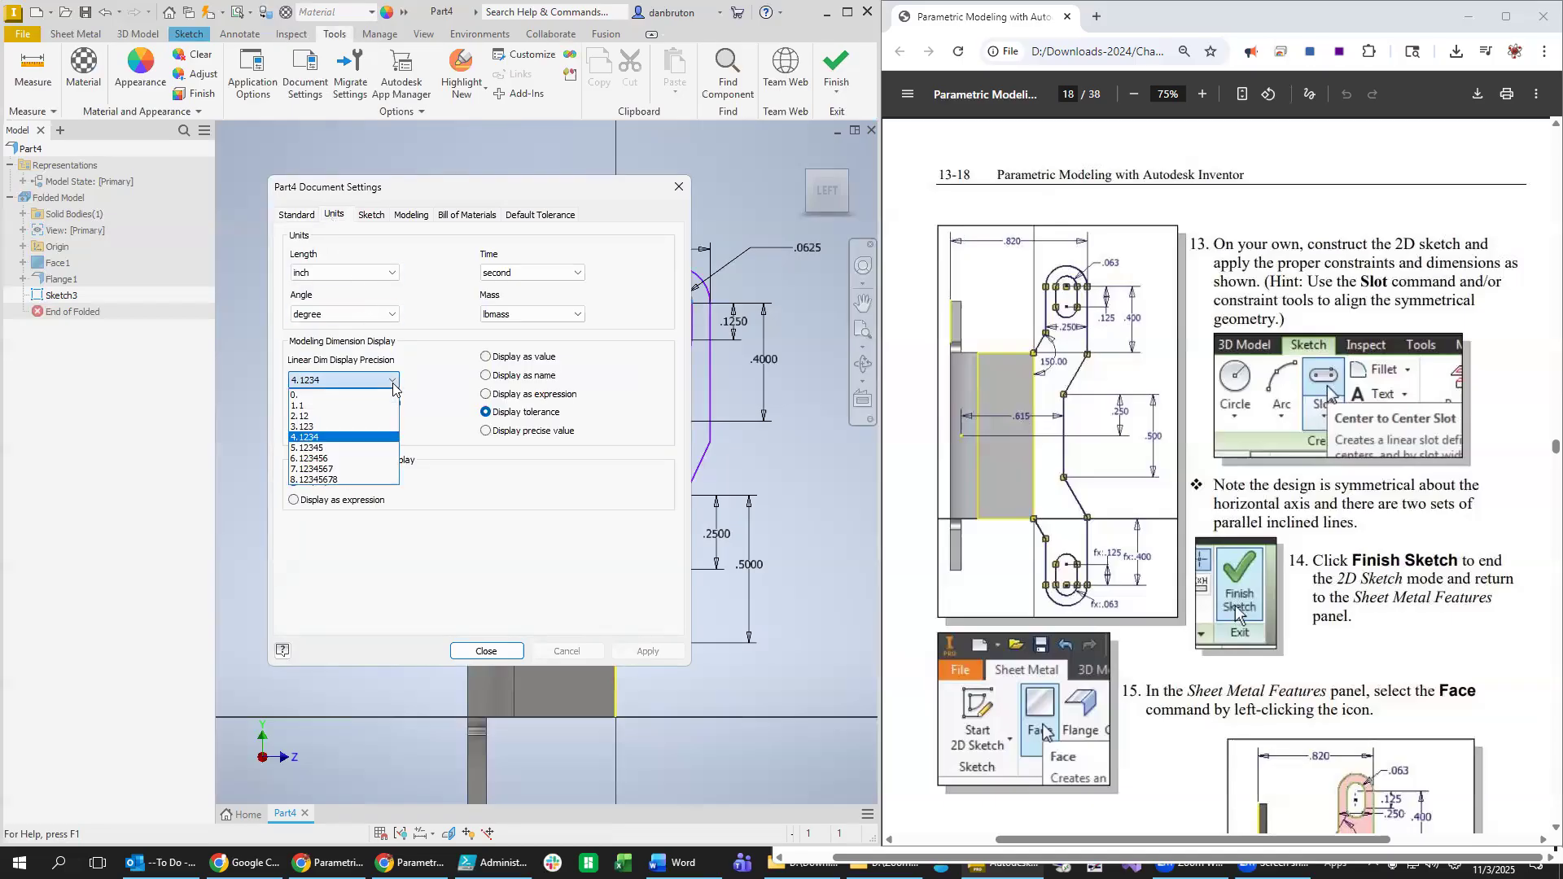
left_click(357, 427)
left_click(504, 651)
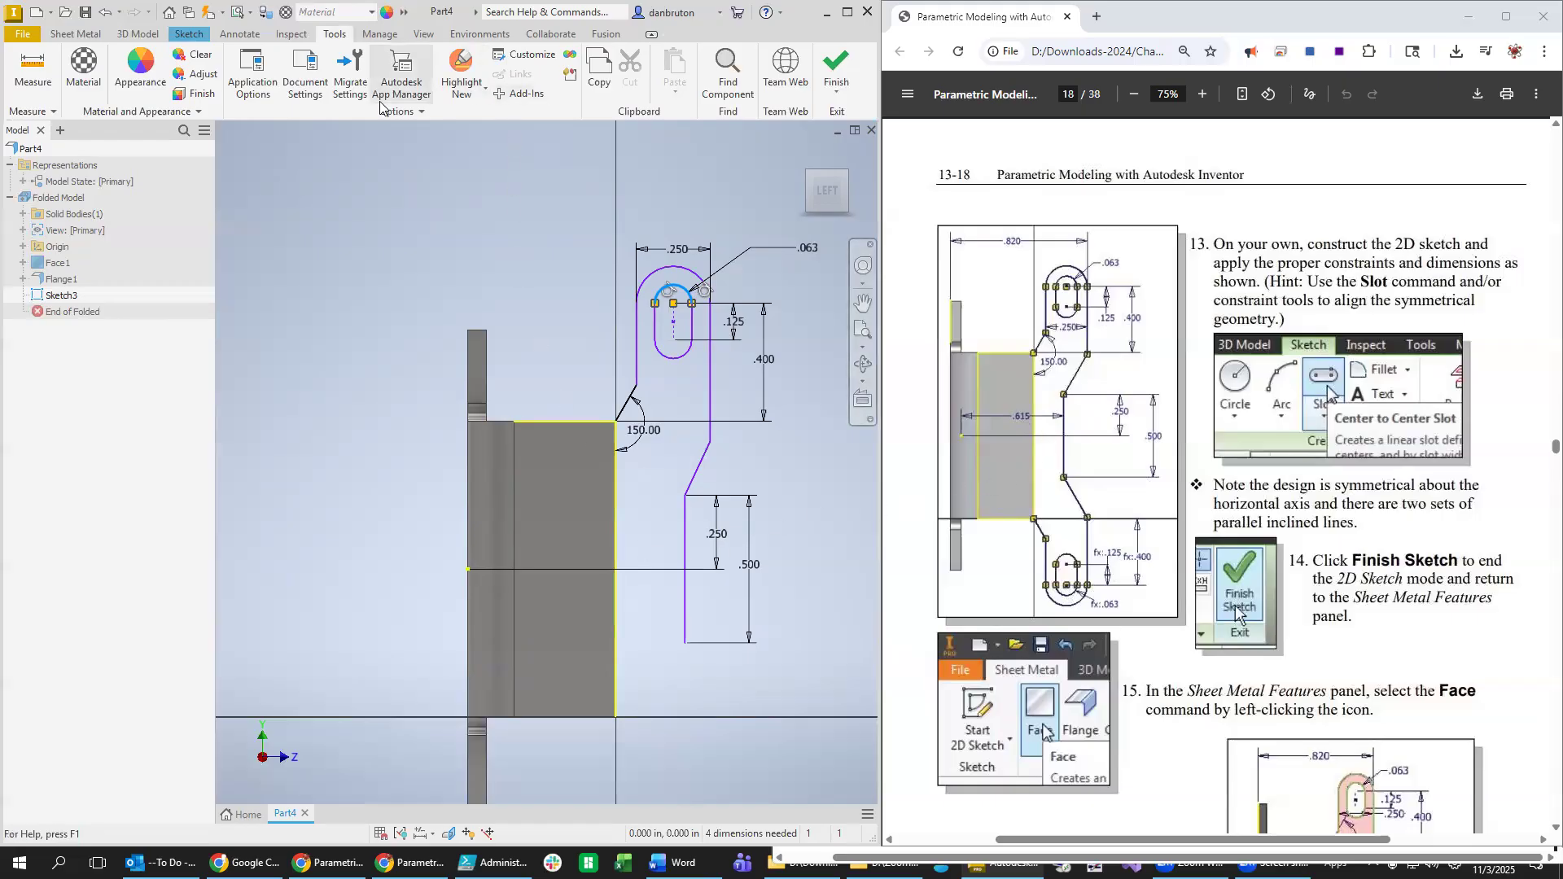
Dimension the horizontal distance from the flange's inner vertical edge line near the plate to the lower vertical profile line, setting it to 0.615 in.
left_click(96, 35)
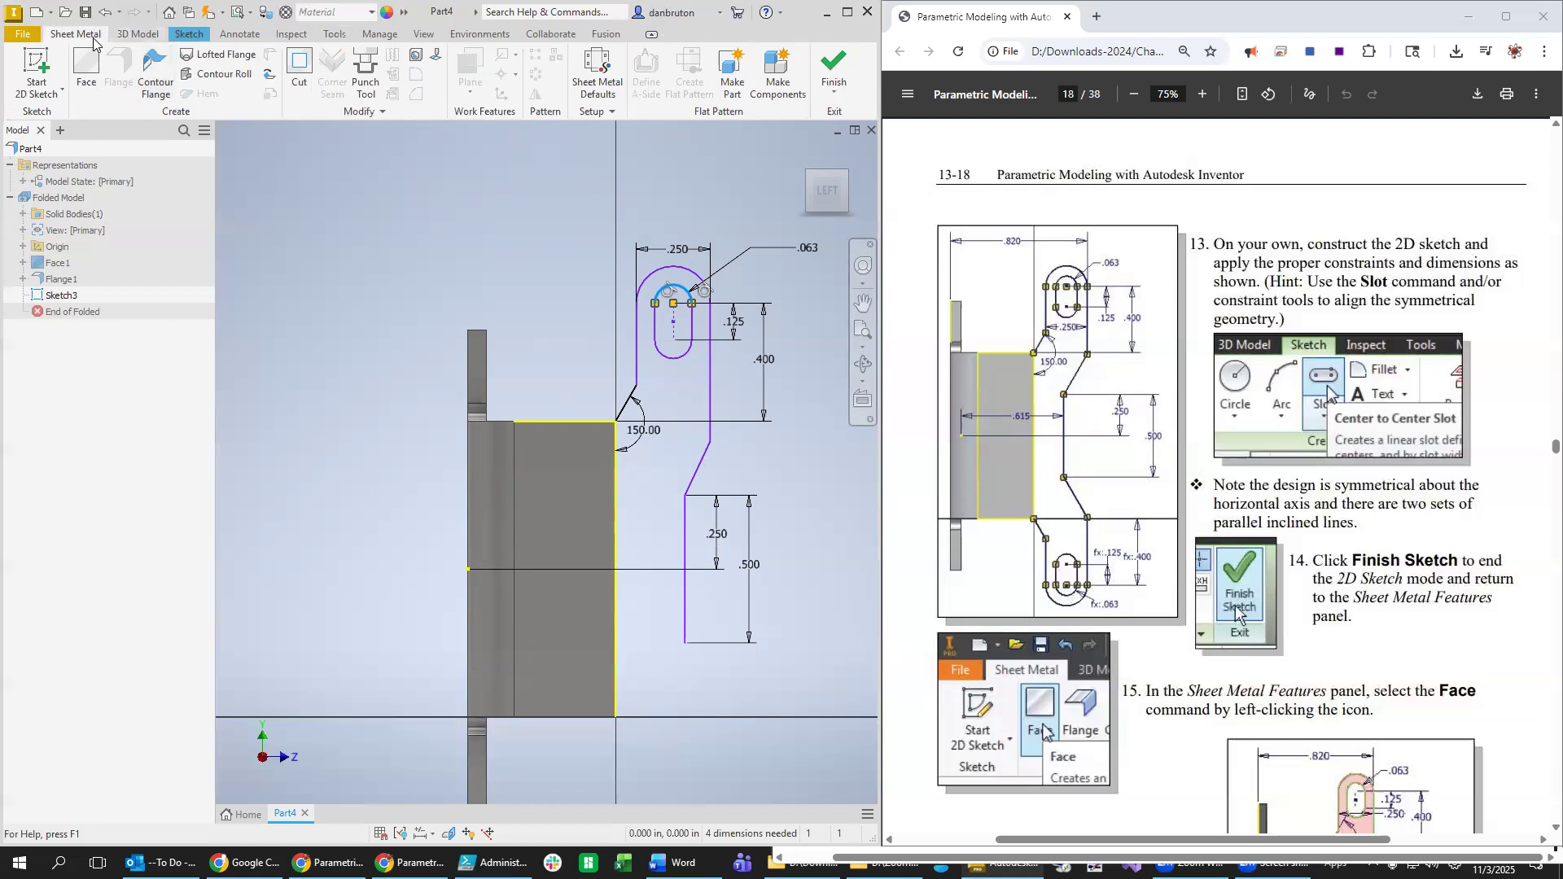
left_click(189, 34)
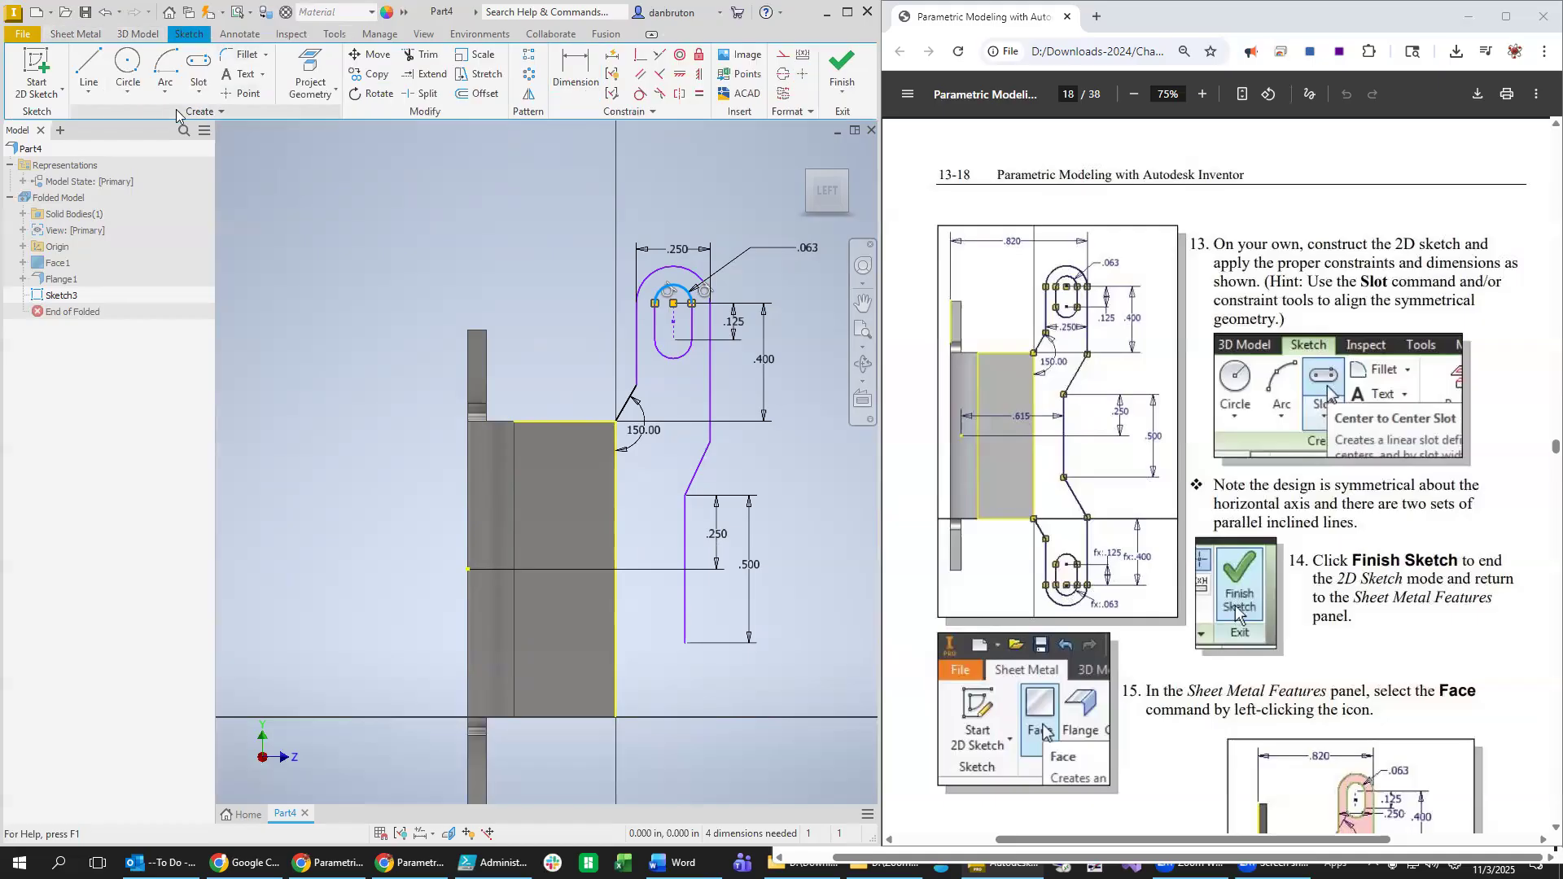
left_click(575, 73)
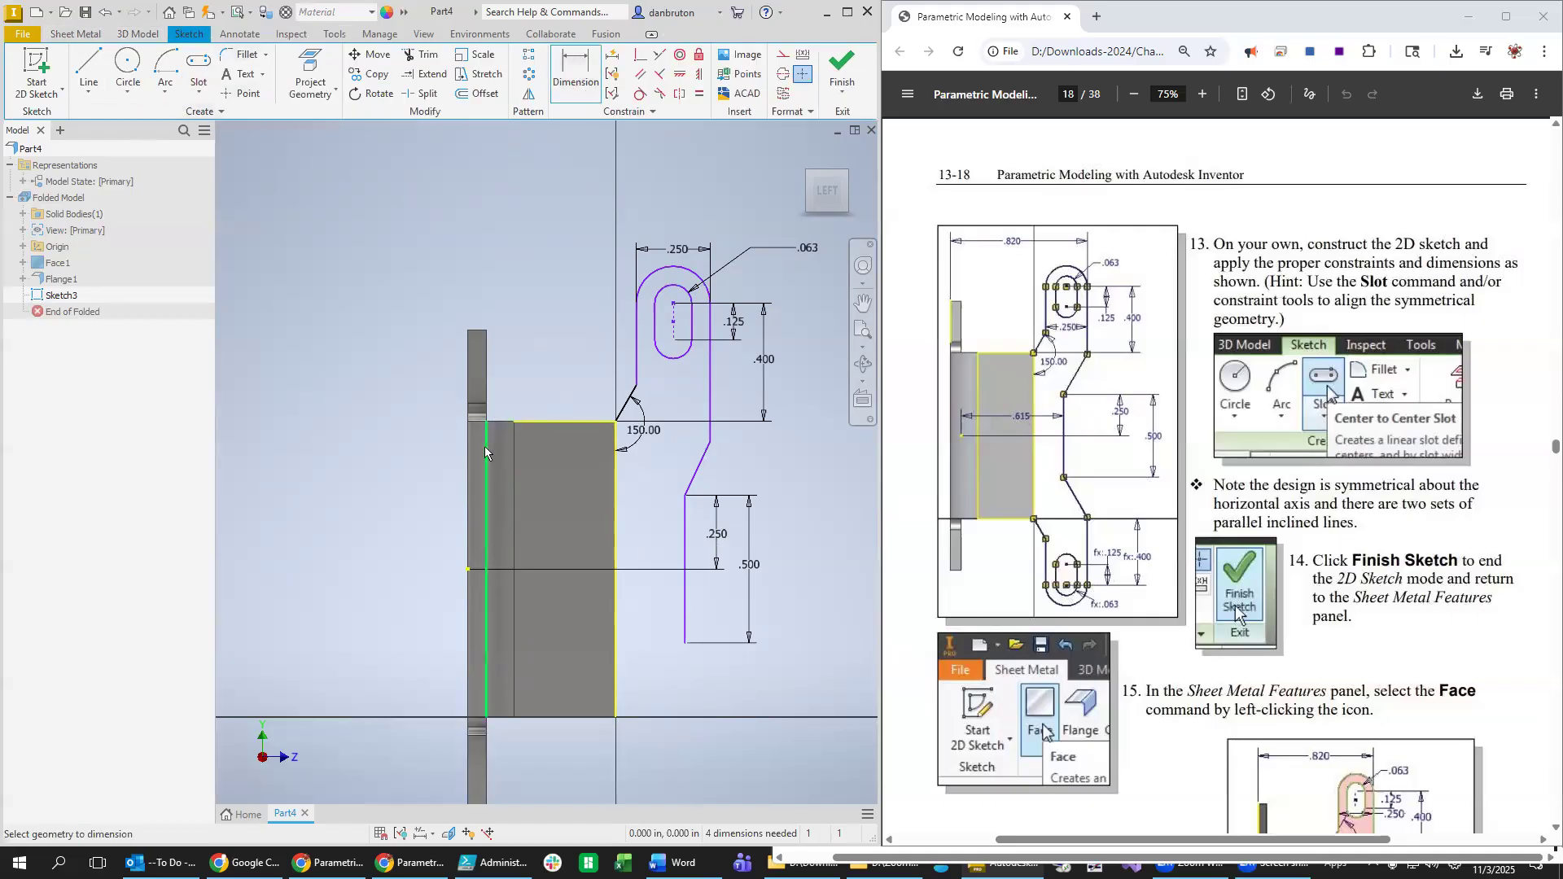
left_click(486, 484)
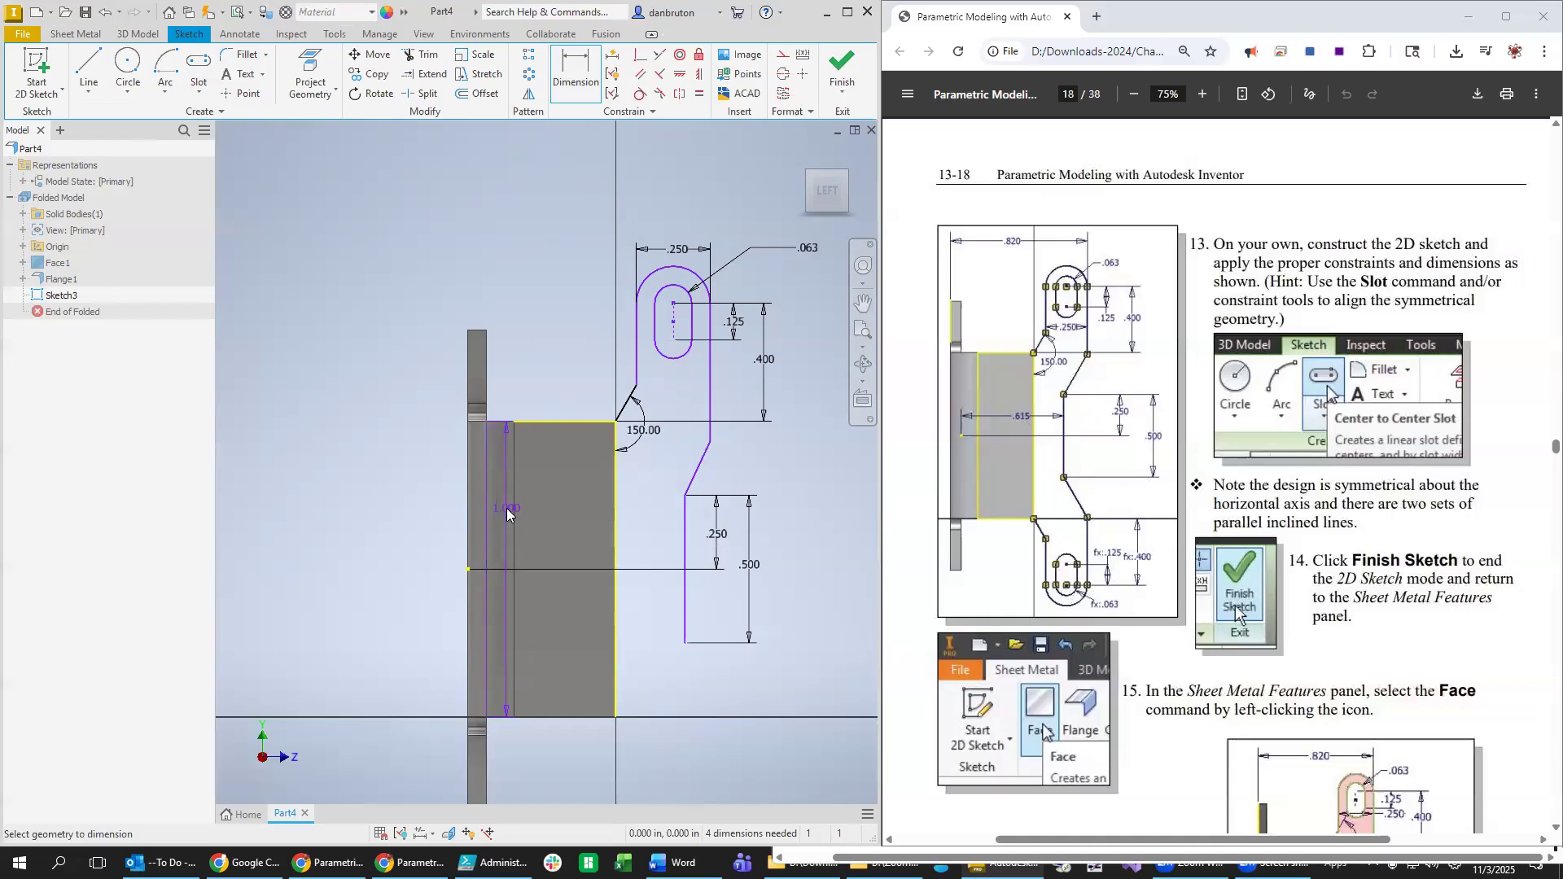
left_click(685, 547)
left_click(584, 524)
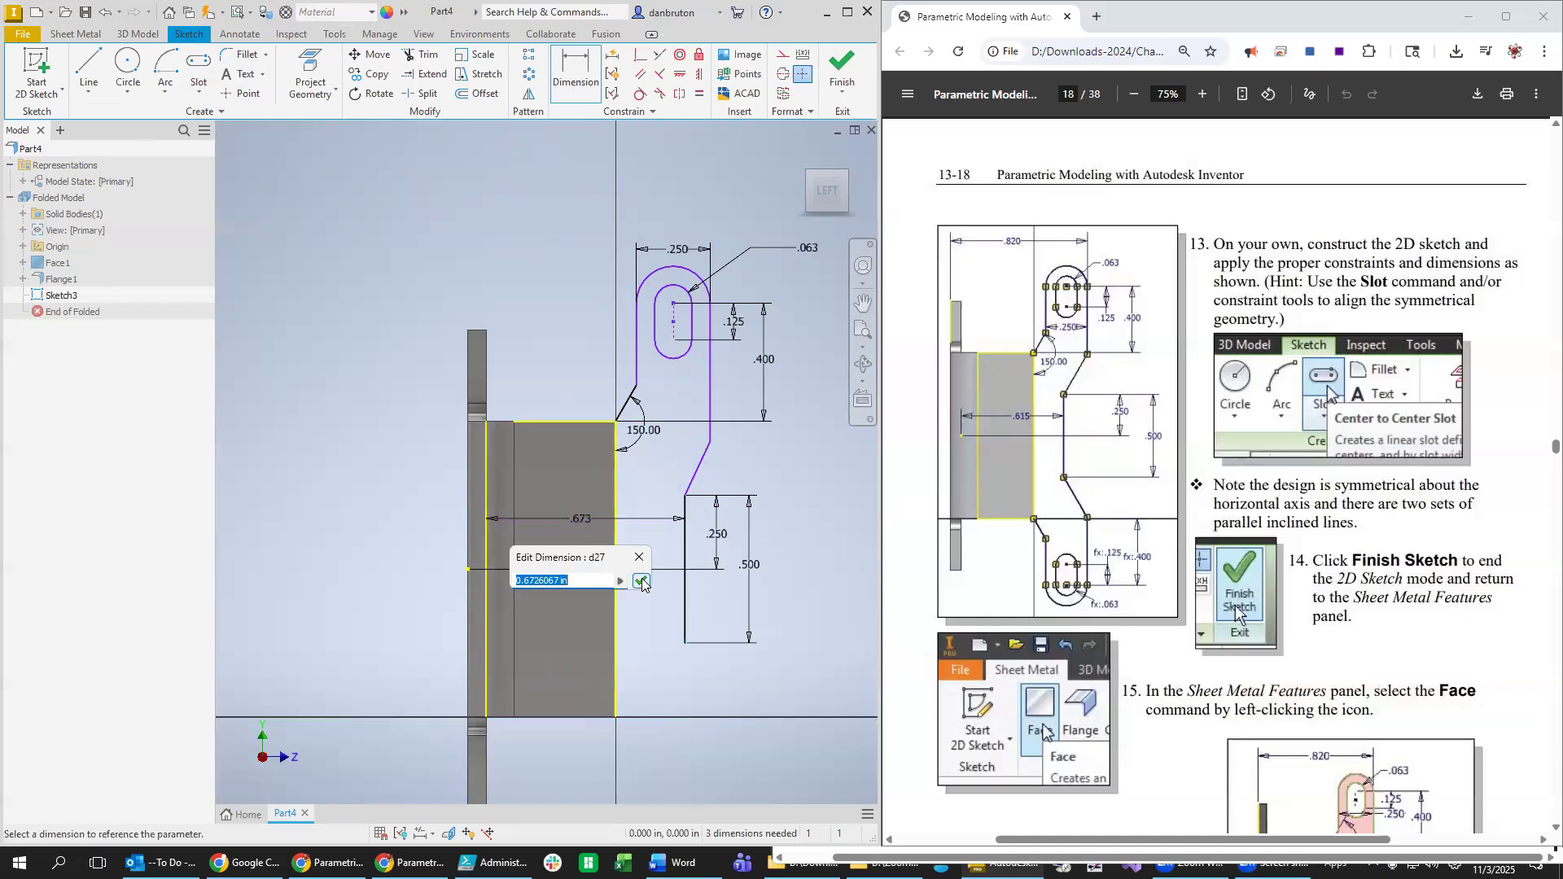
type("0.615")
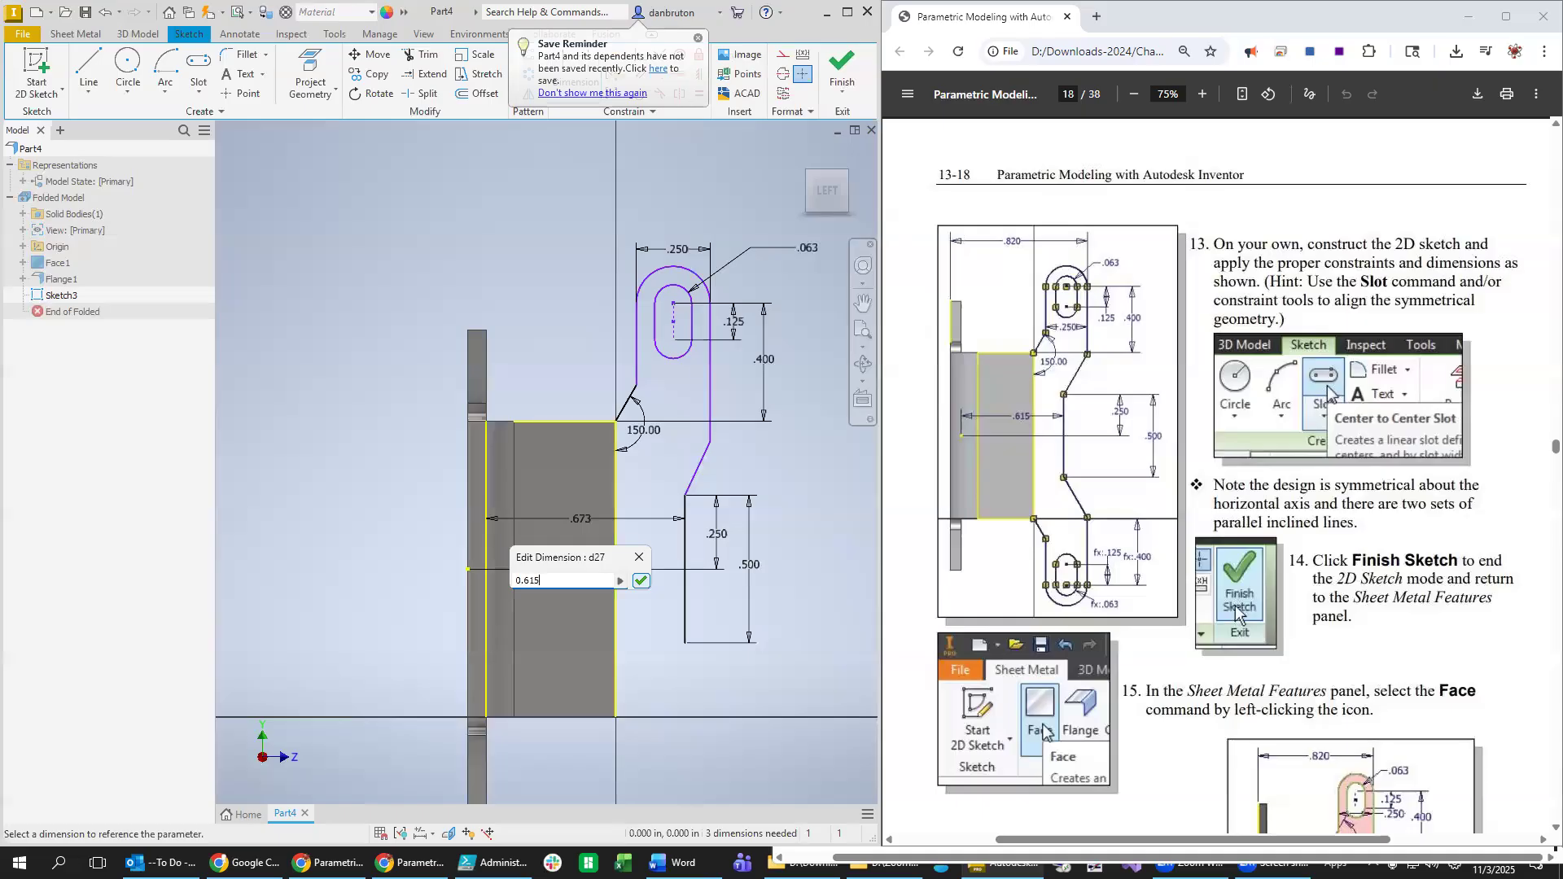
left_click(642, 581)
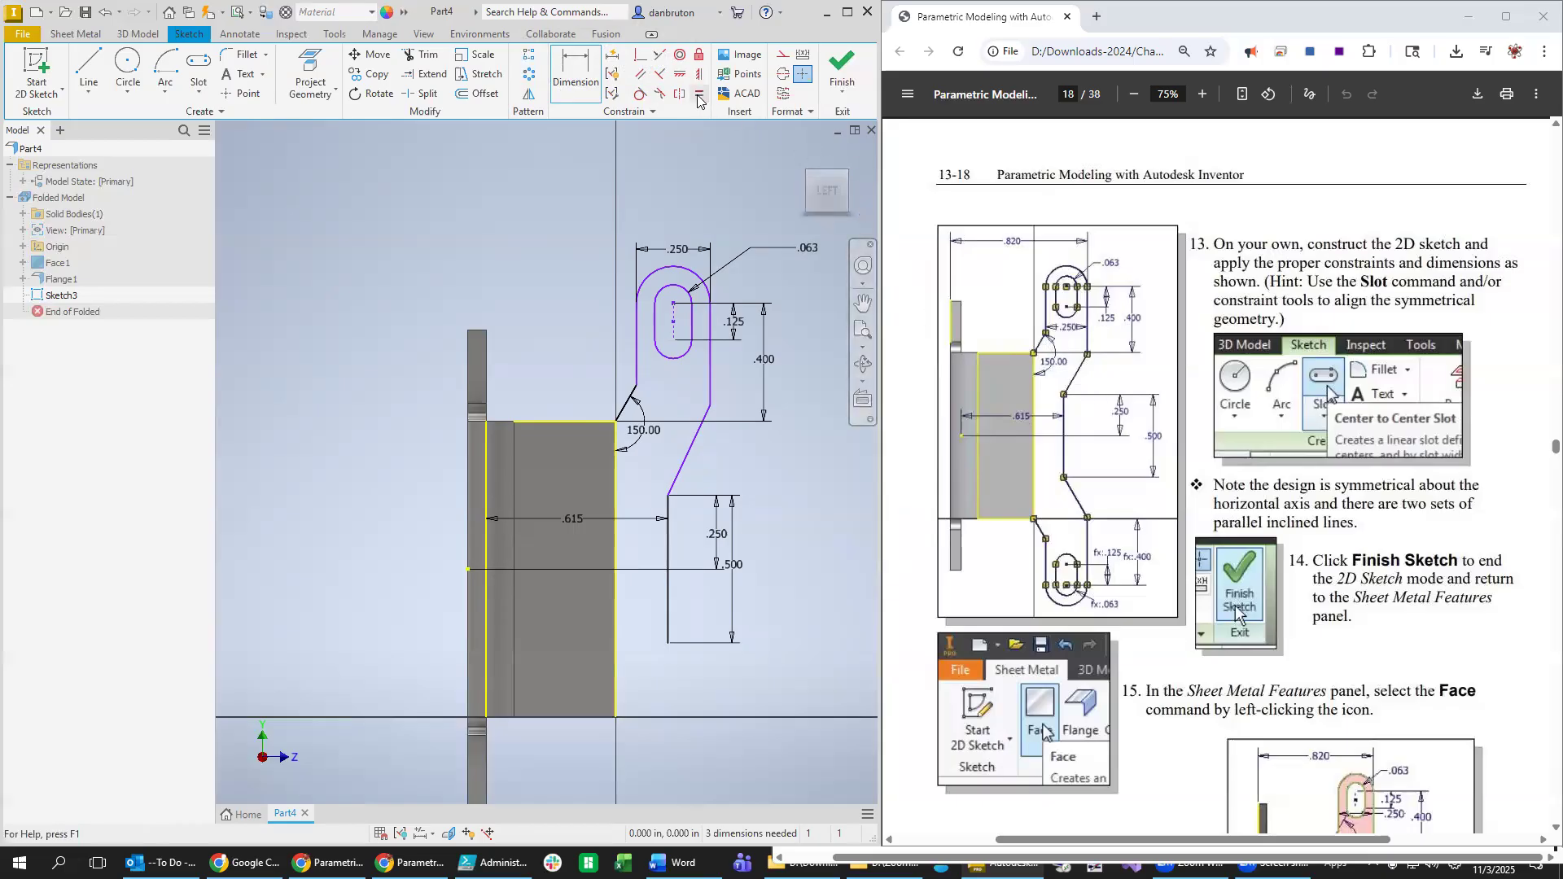
Make the long inclined profile line parallel to the short inclined line at the flange's upper corner.
left_click(641, 73)
left_click(627, 402)
left_click(690, 450)
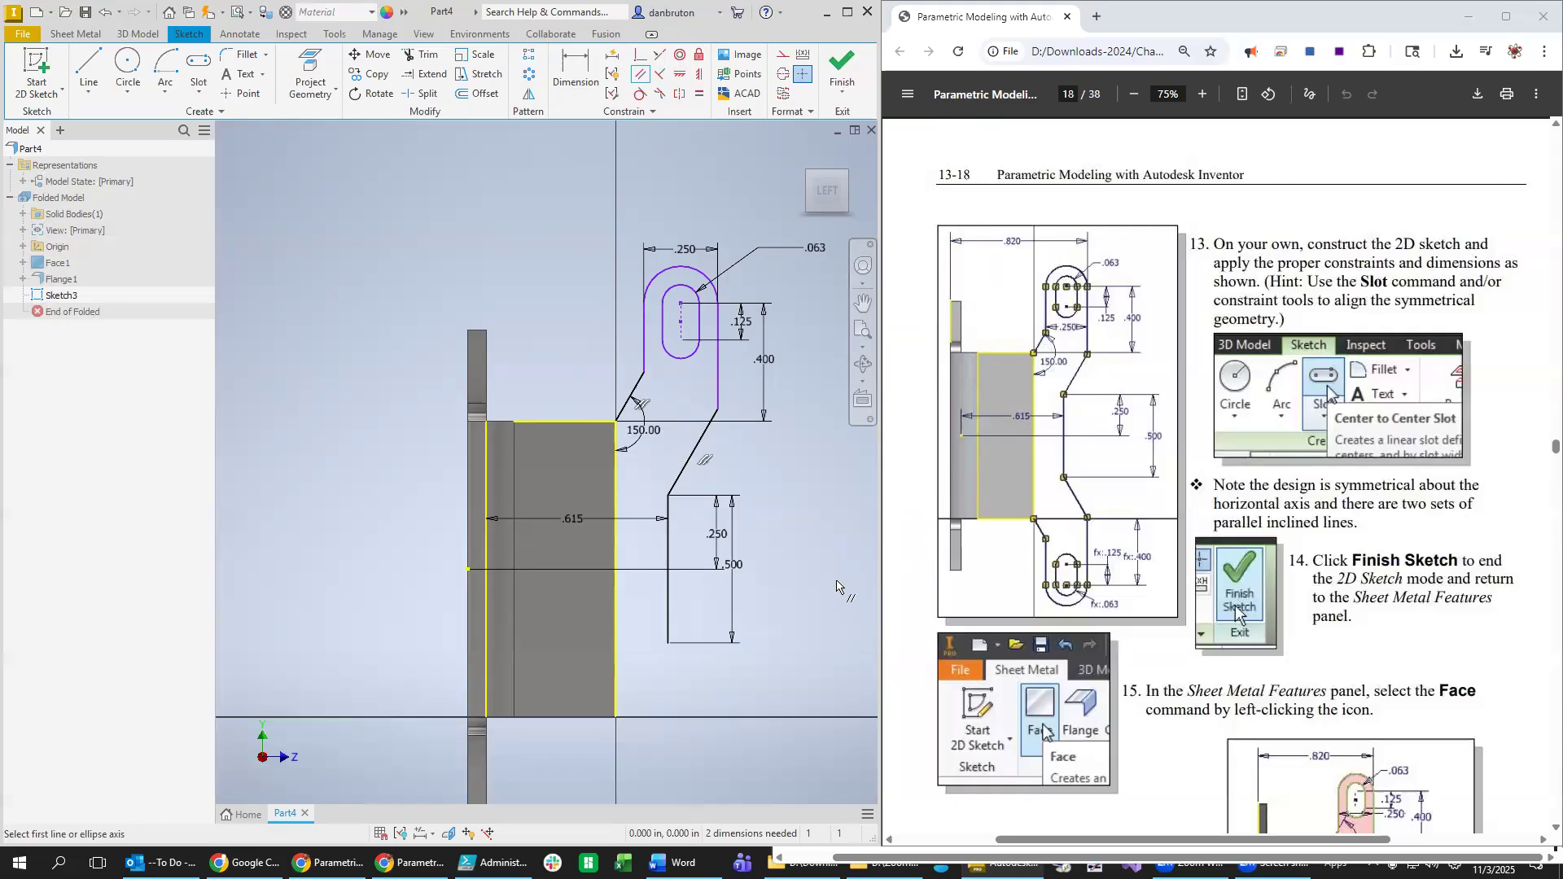
key("Escape")
Dimension the horizontal distance from the plate's outer edge to the upper tab's outer vertical line and set it to 0.820 in.
key("d")
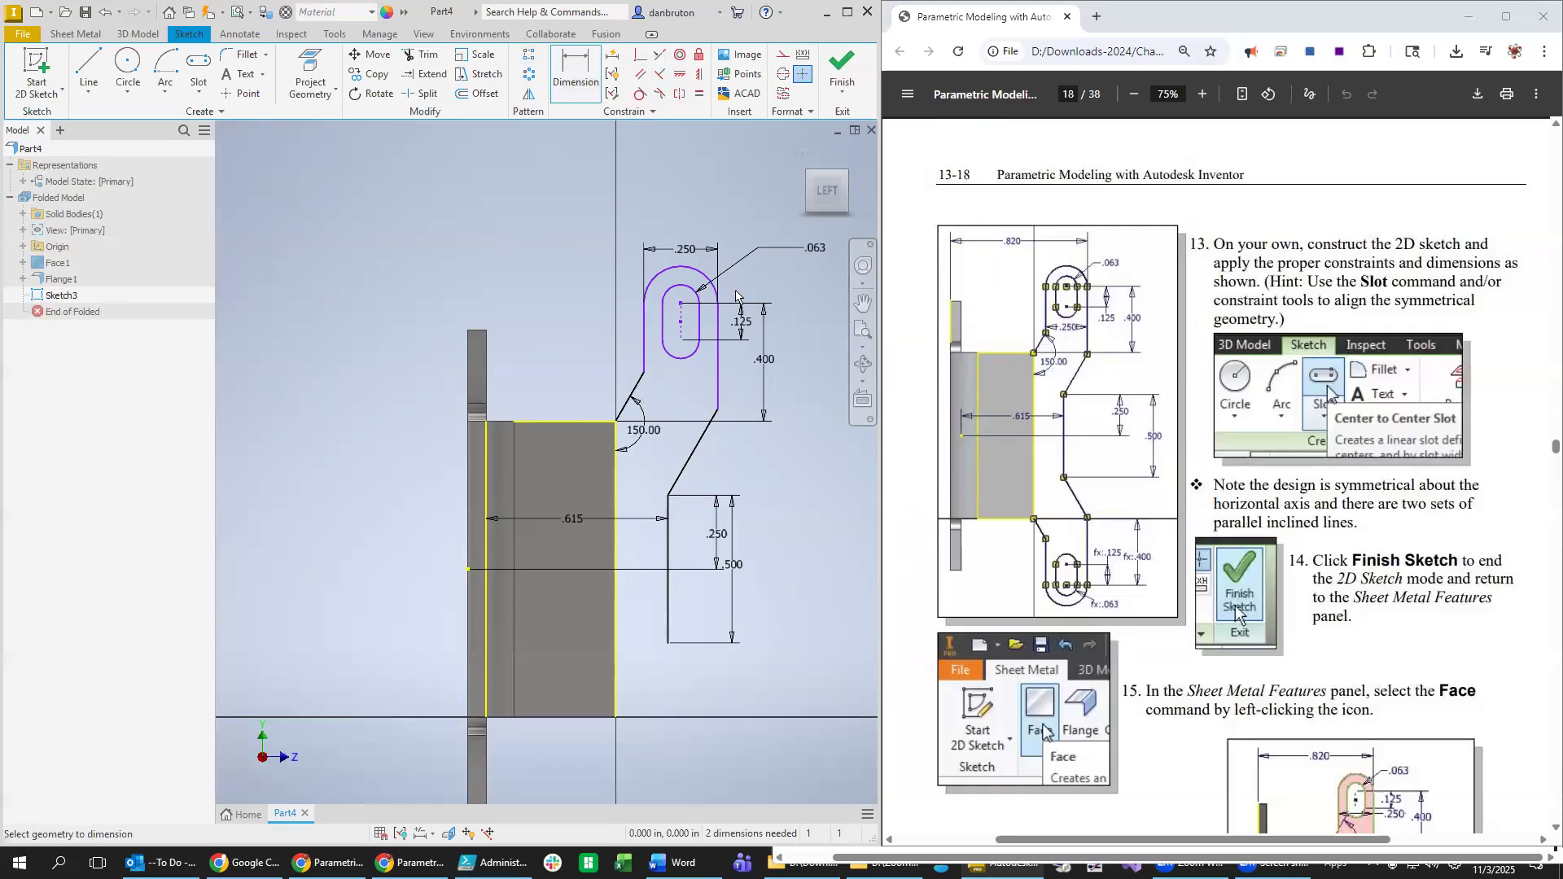
left_click(718, 383)
left_click(471, 381)
left_click(643, 208)
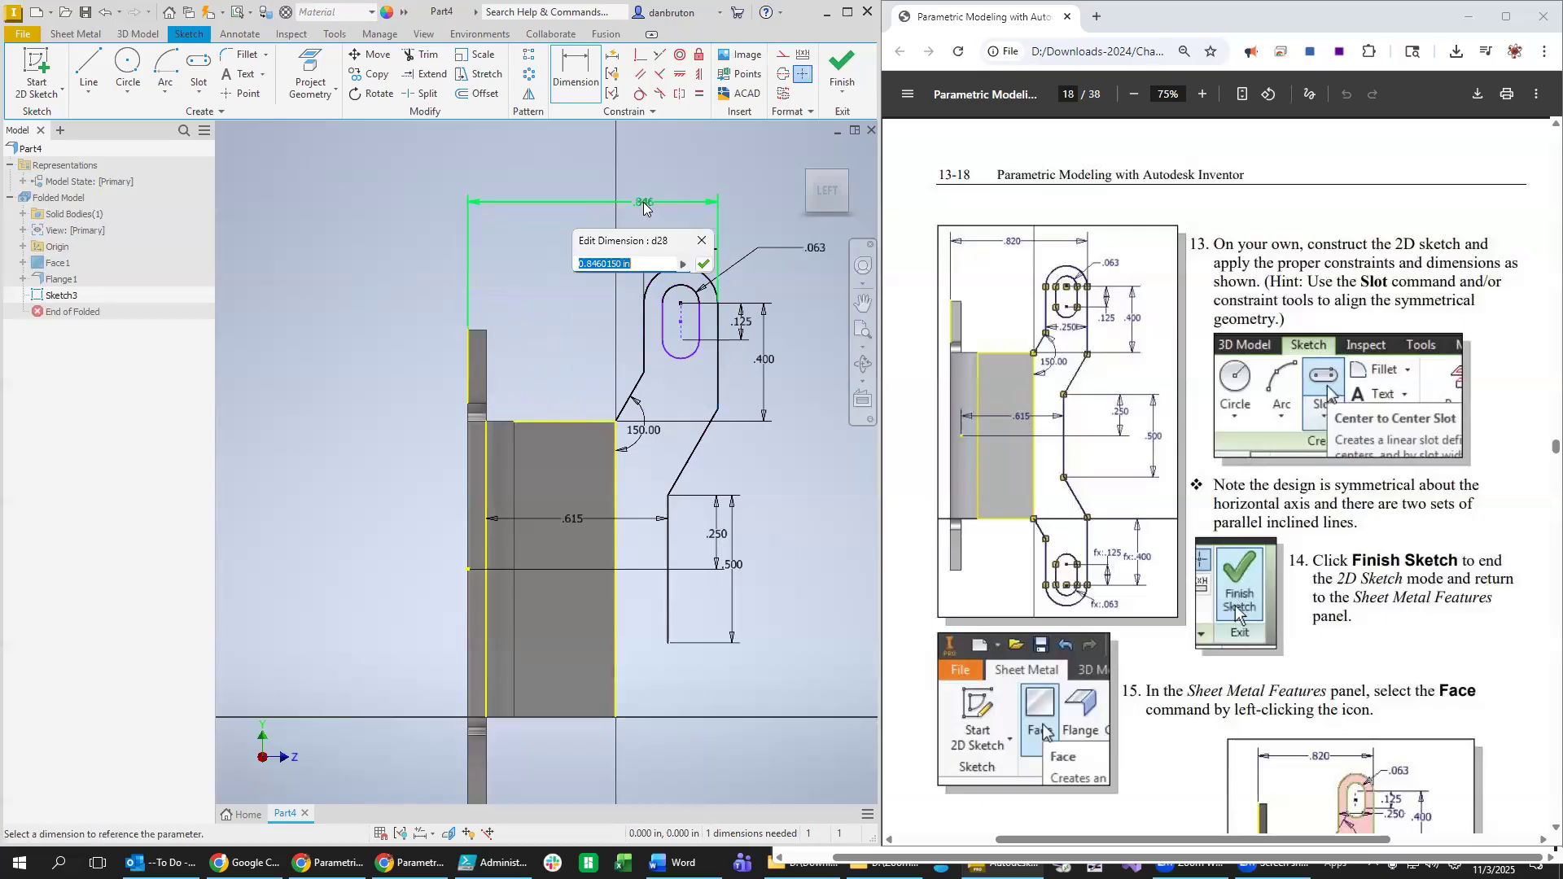
type("0.8")
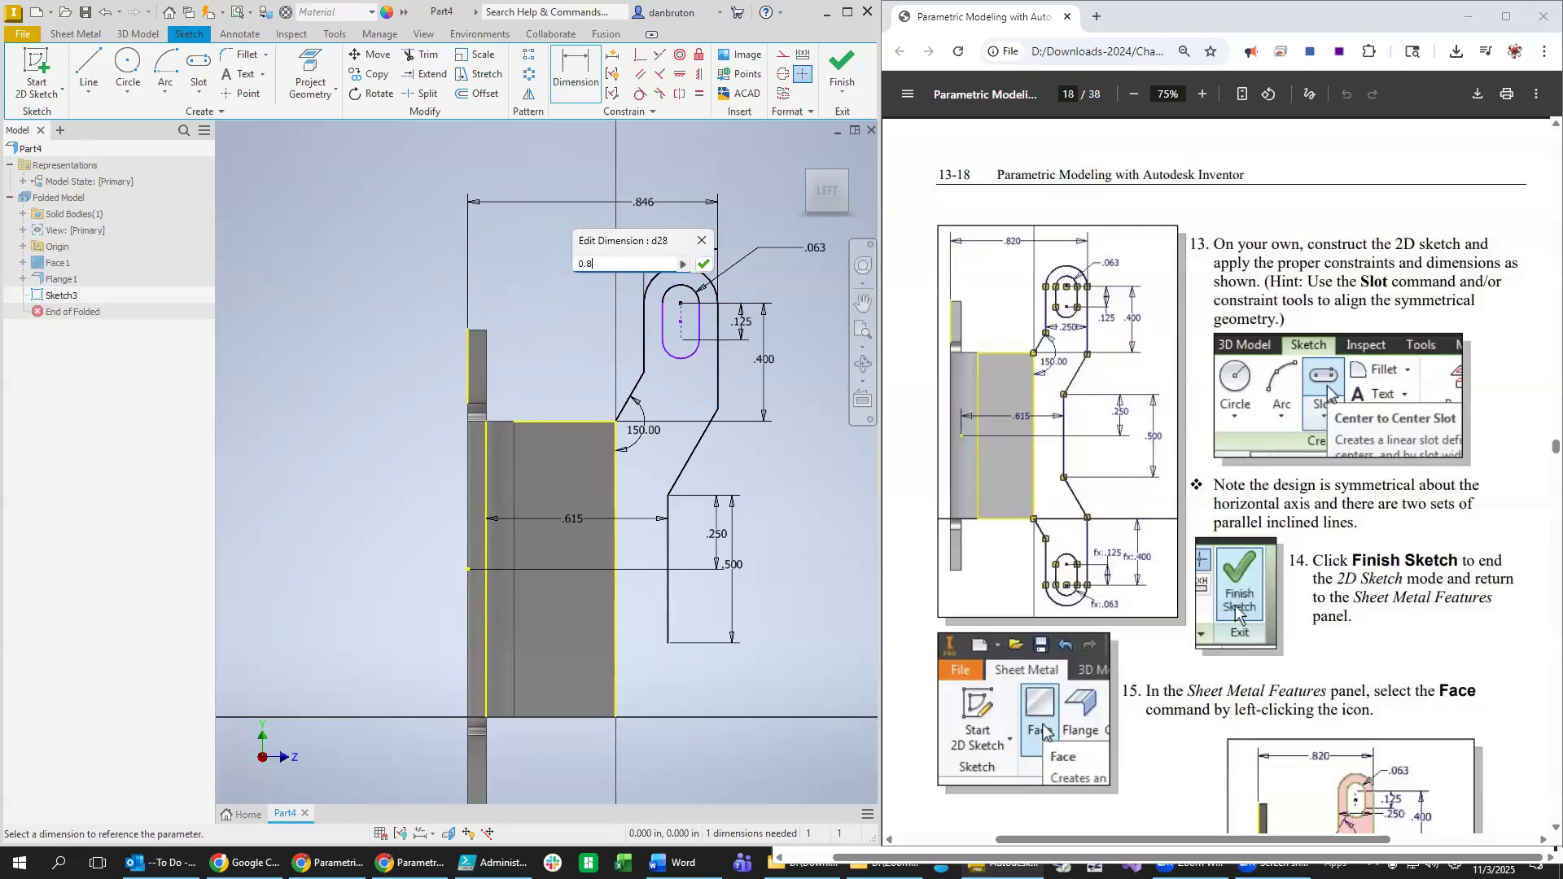
type("20")
key("Return")
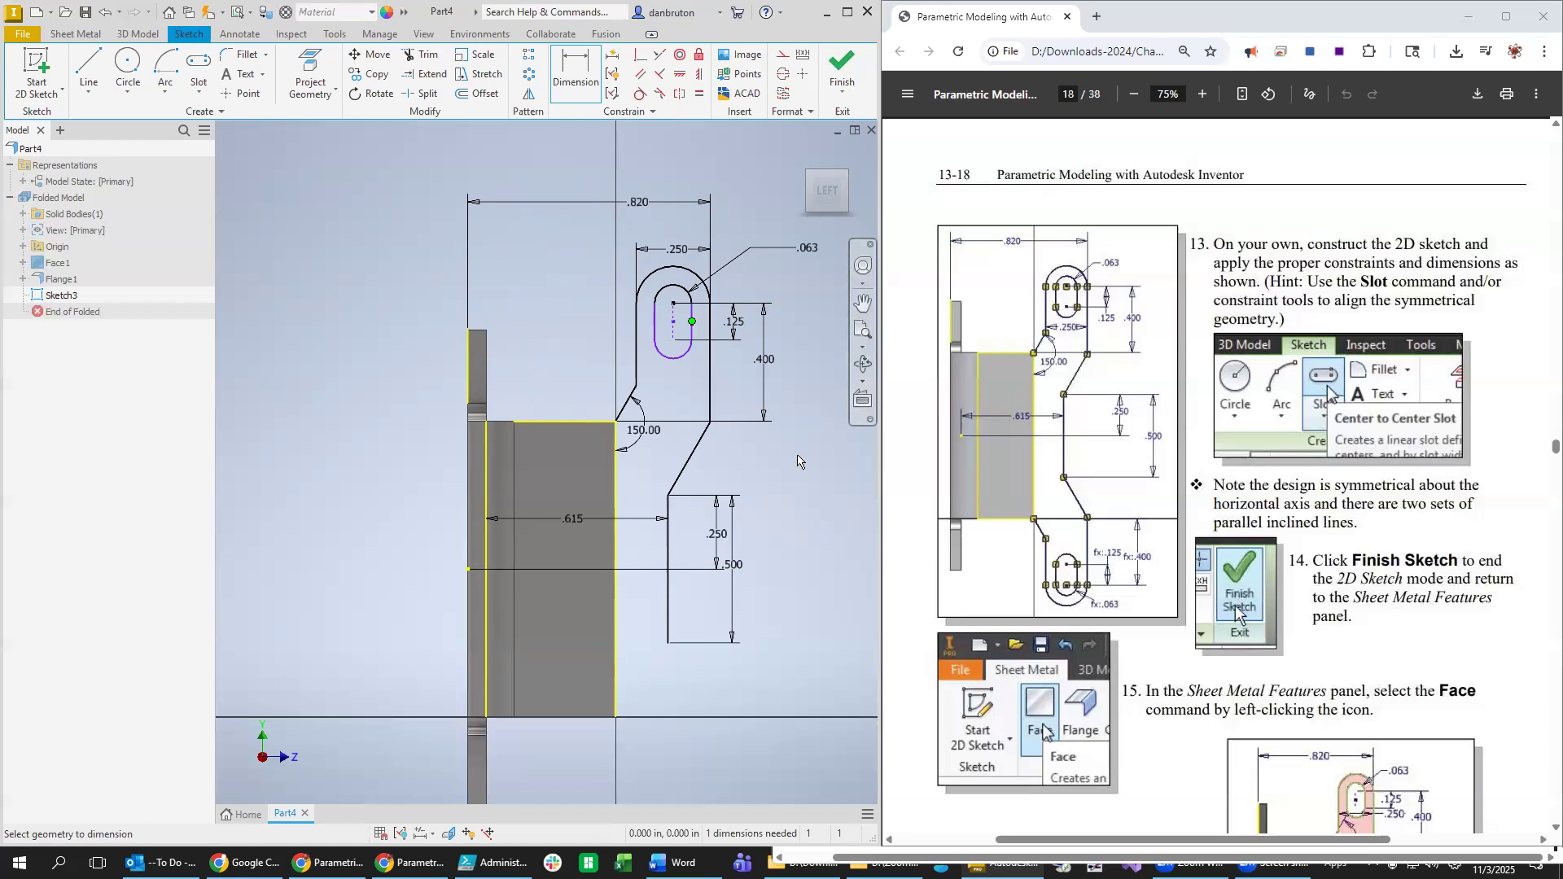
key("Escape")
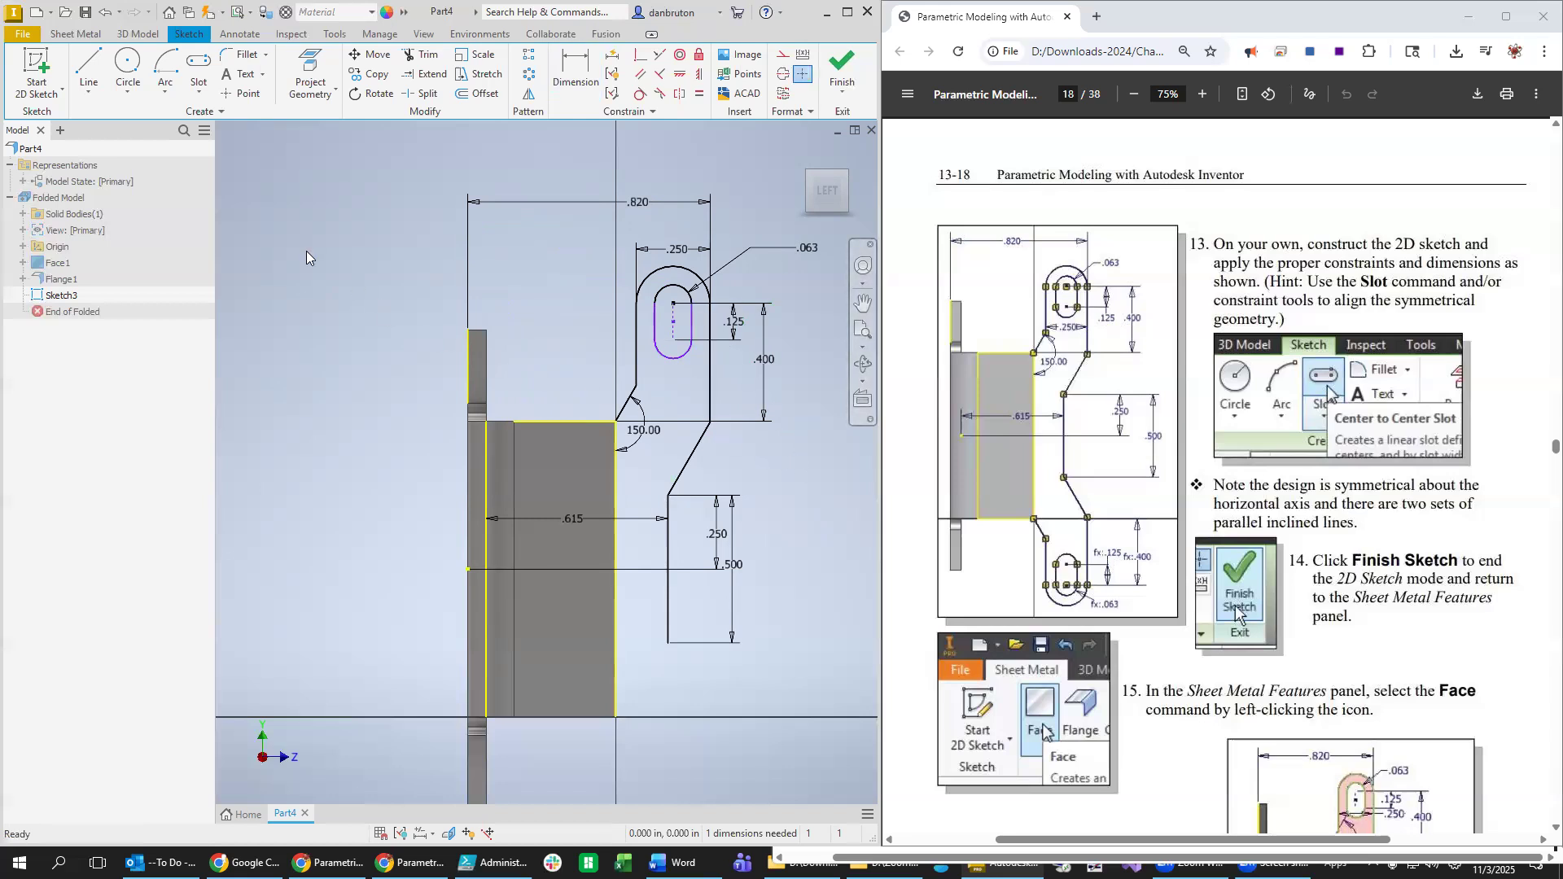
Show all degrees of freedom in the sketch to check what remains unconstrained, and hide them again.
right_click(306, 251)
left_click(310, 350)
right_click(347, 245)
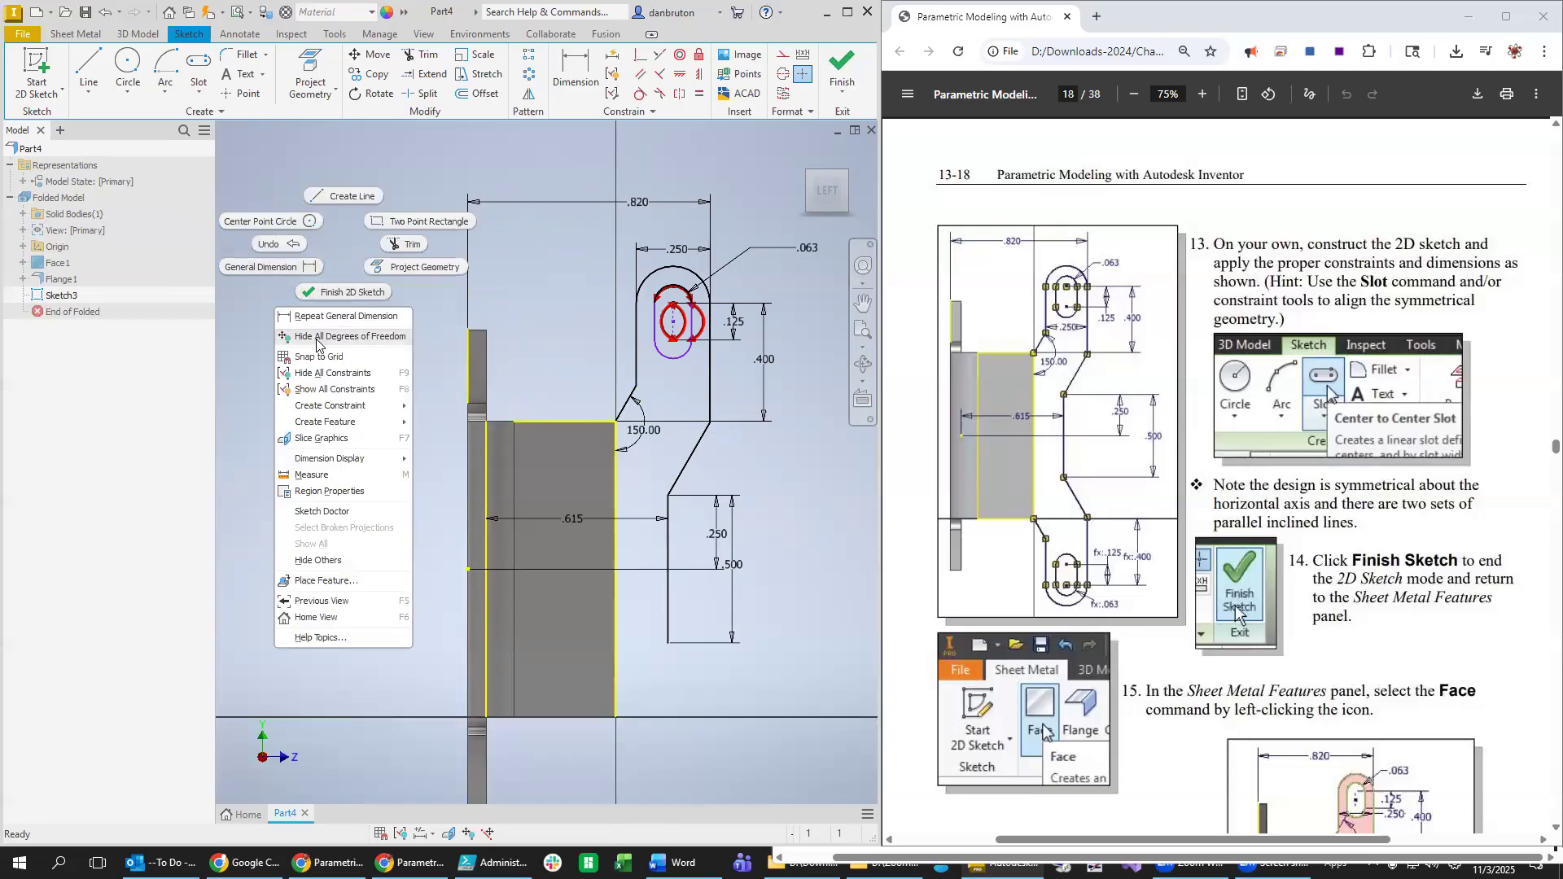
left_click(318, 337)
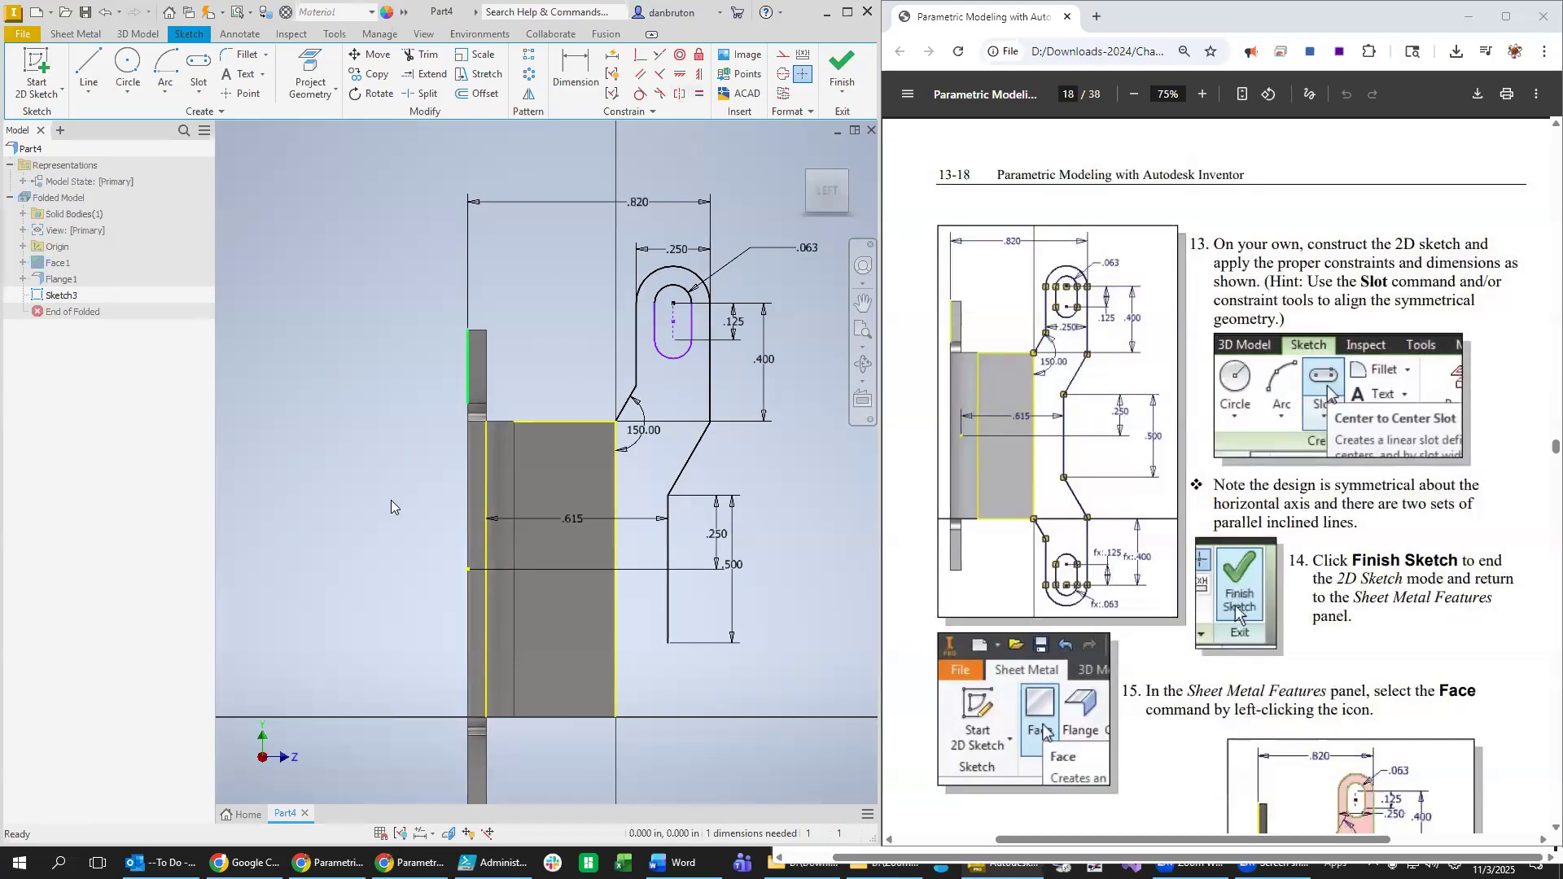
Apply a vertical constraint between the two center points of the inner slot.
left_click(698, 74)
left_click(673, 326)
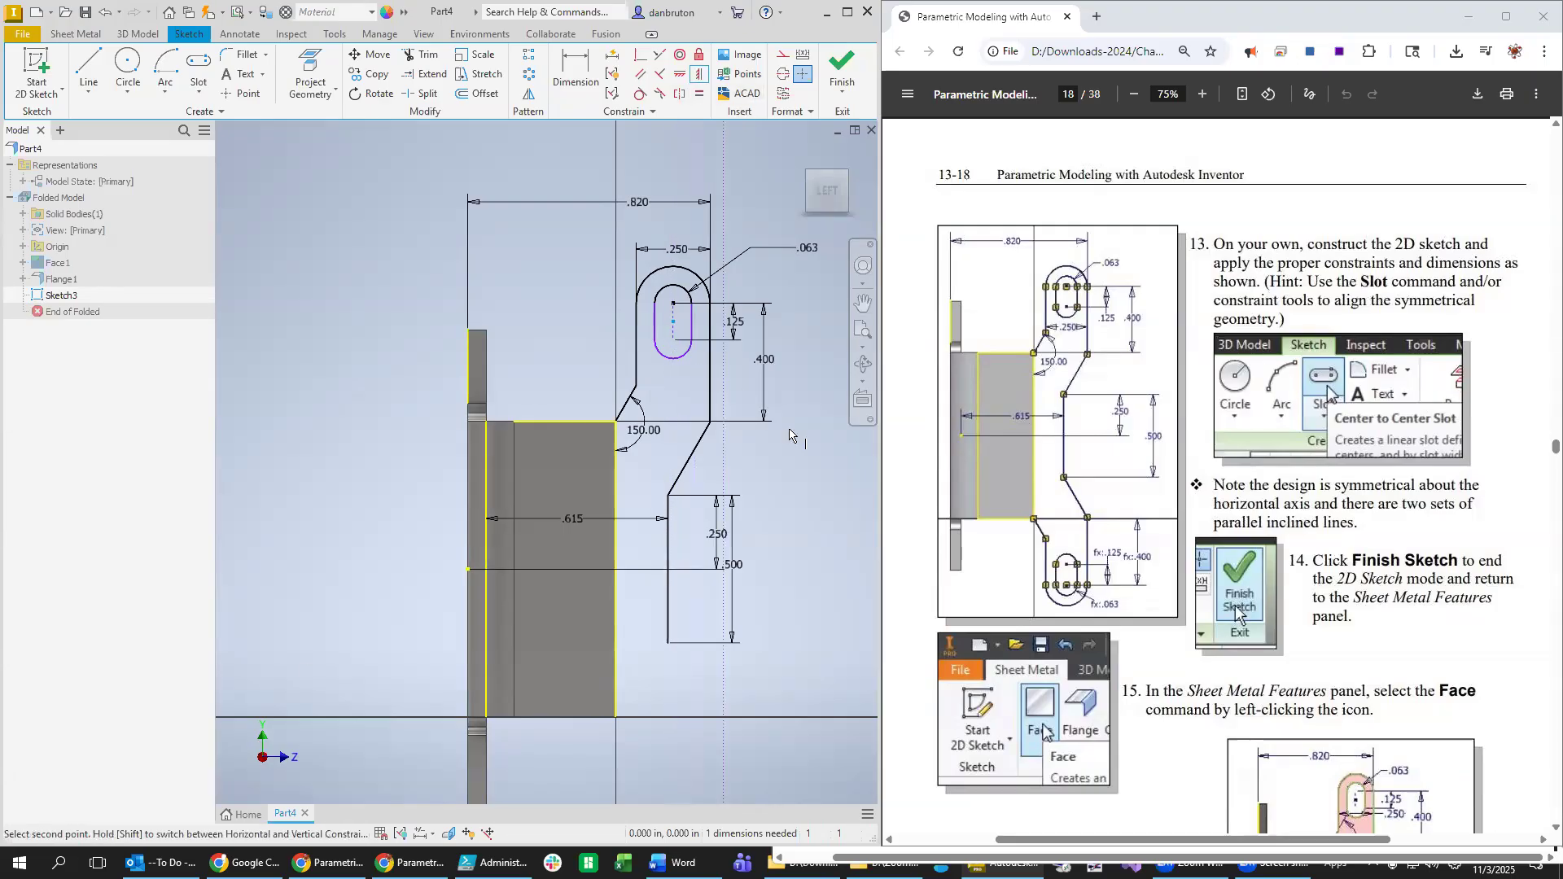
left_click(674, 341)
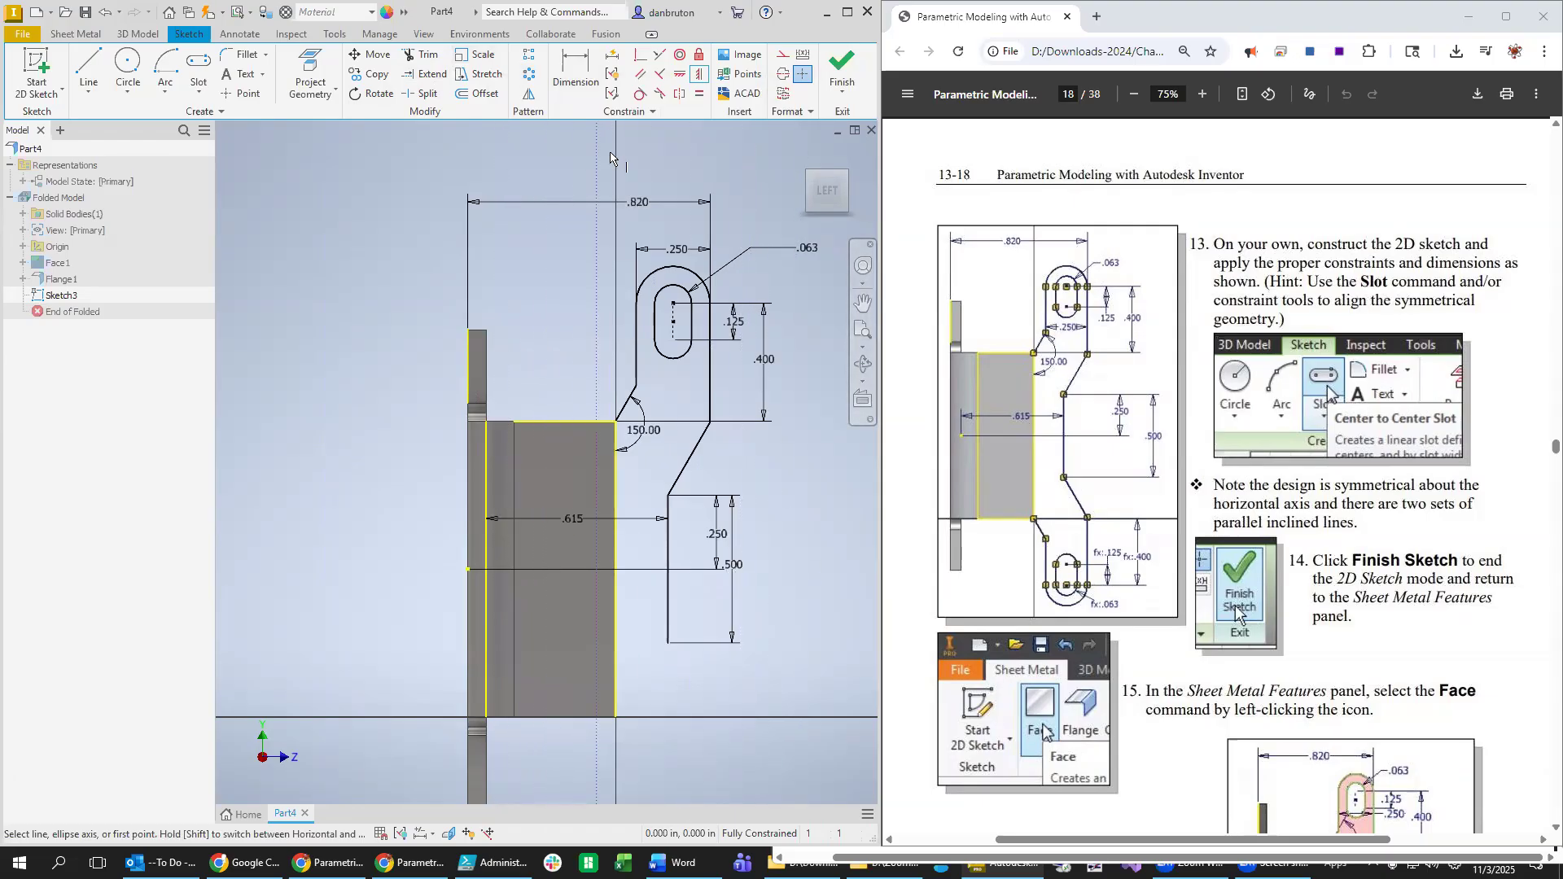
left_click(531, 96)
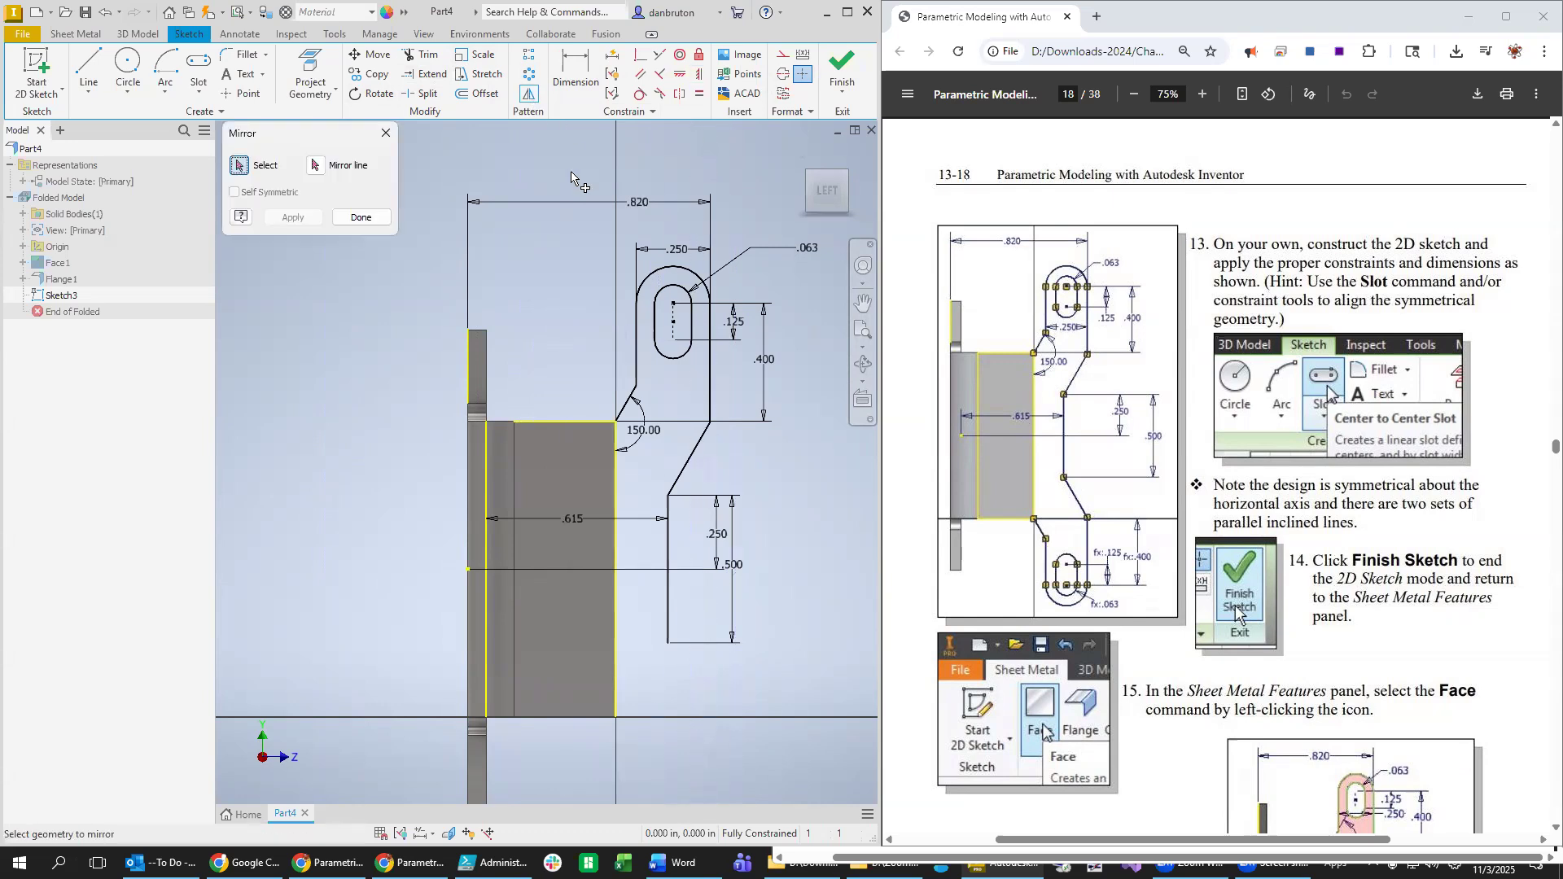
mouse_move(602, 173)
left_mouse_down()
mouse_move(750, 392)
mouse_move(805, 509)
left_mouse_up()
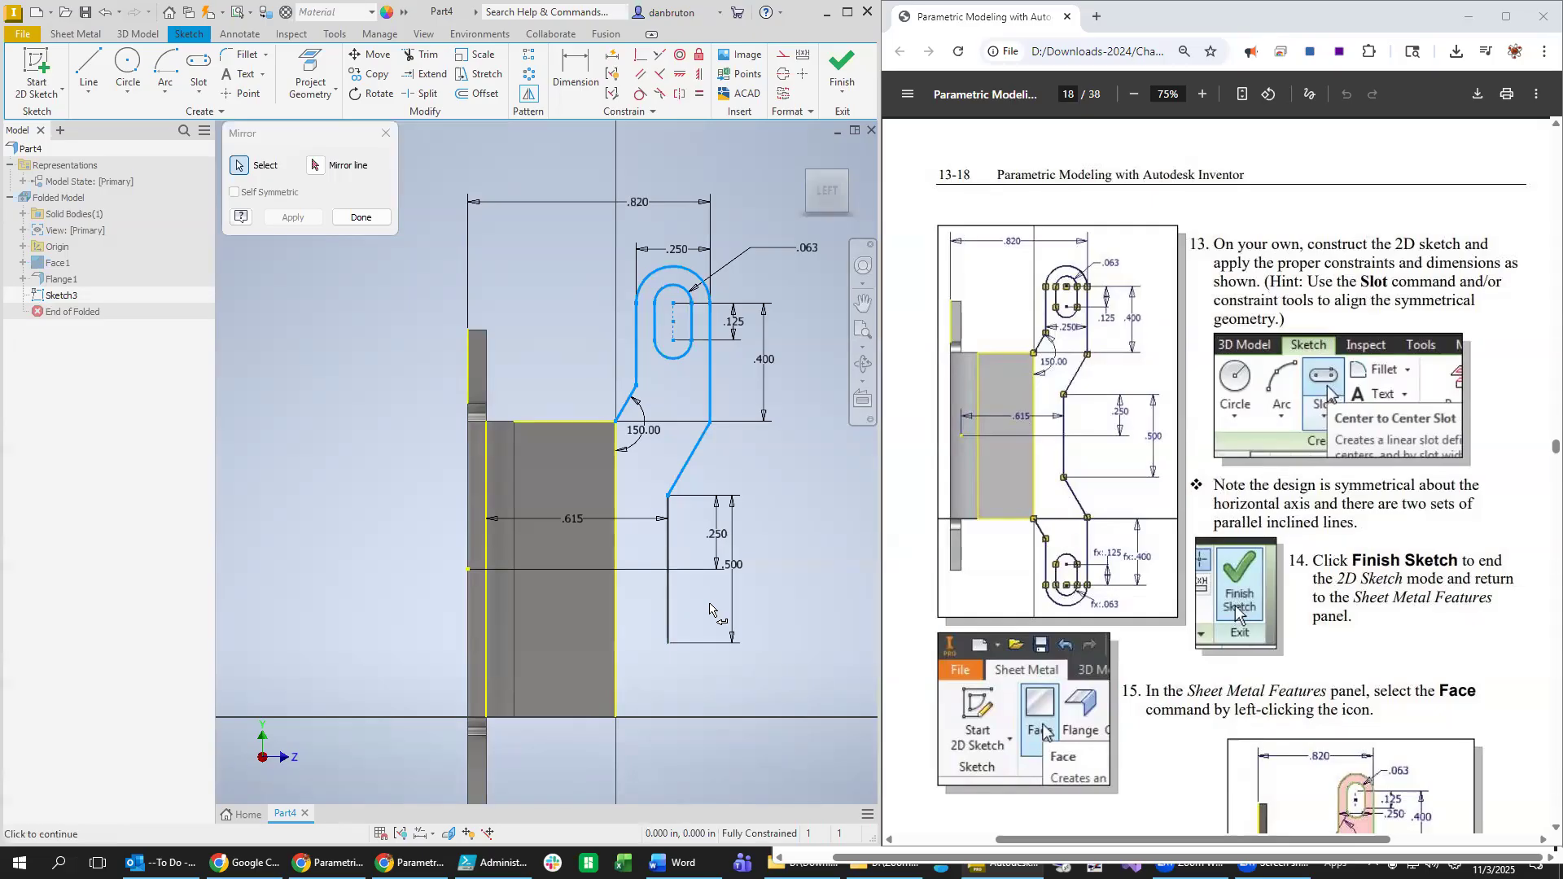
left_click(316, 166)
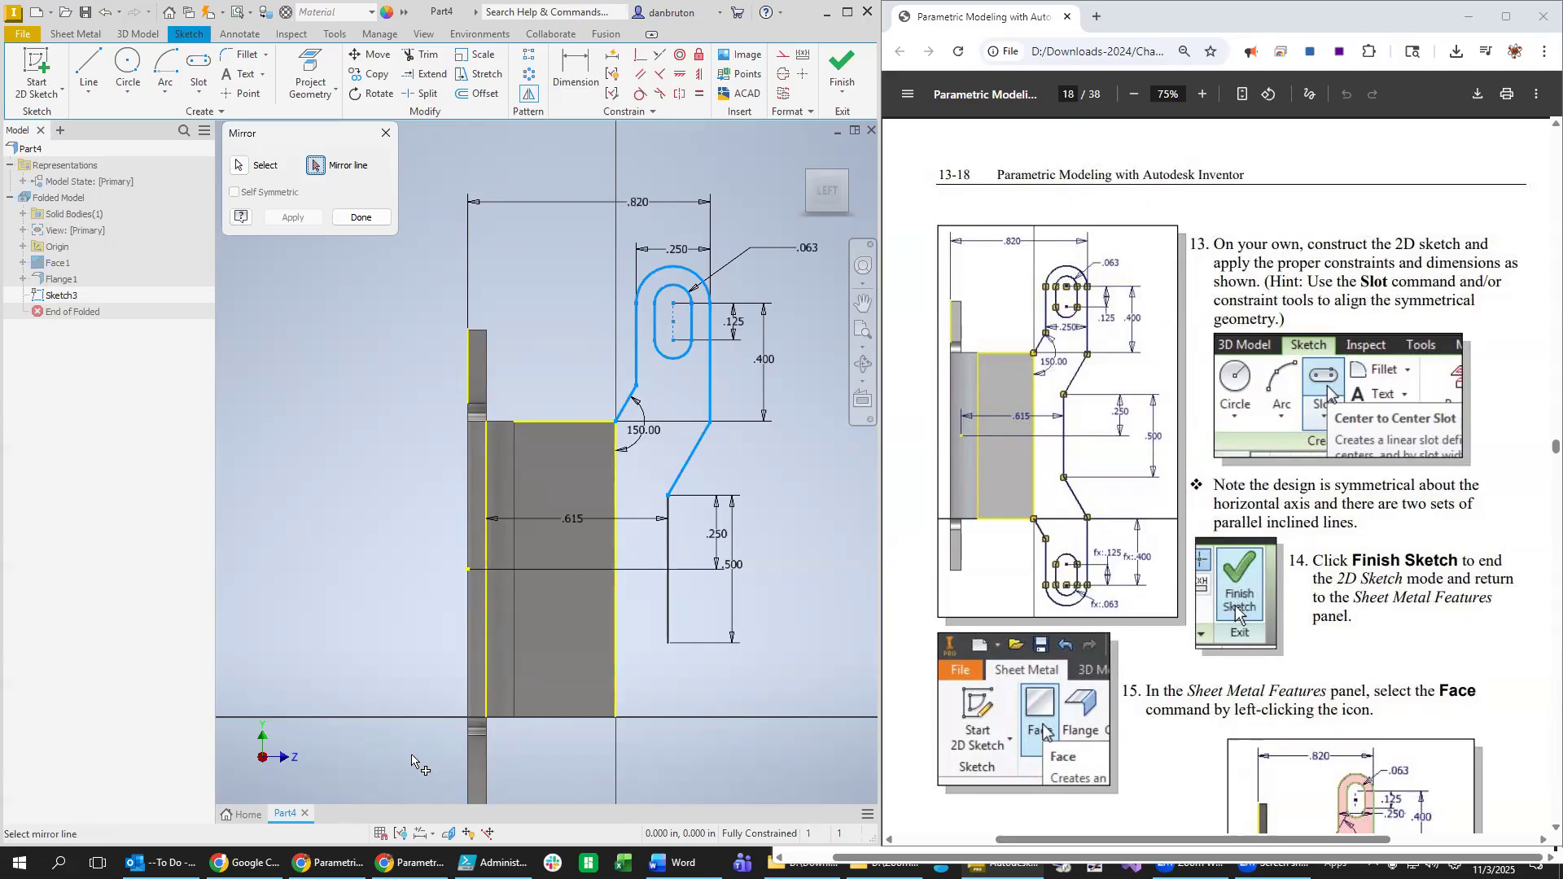
scroll(417, 603, "up", 3)
scroll(417, 603, "down", 5)
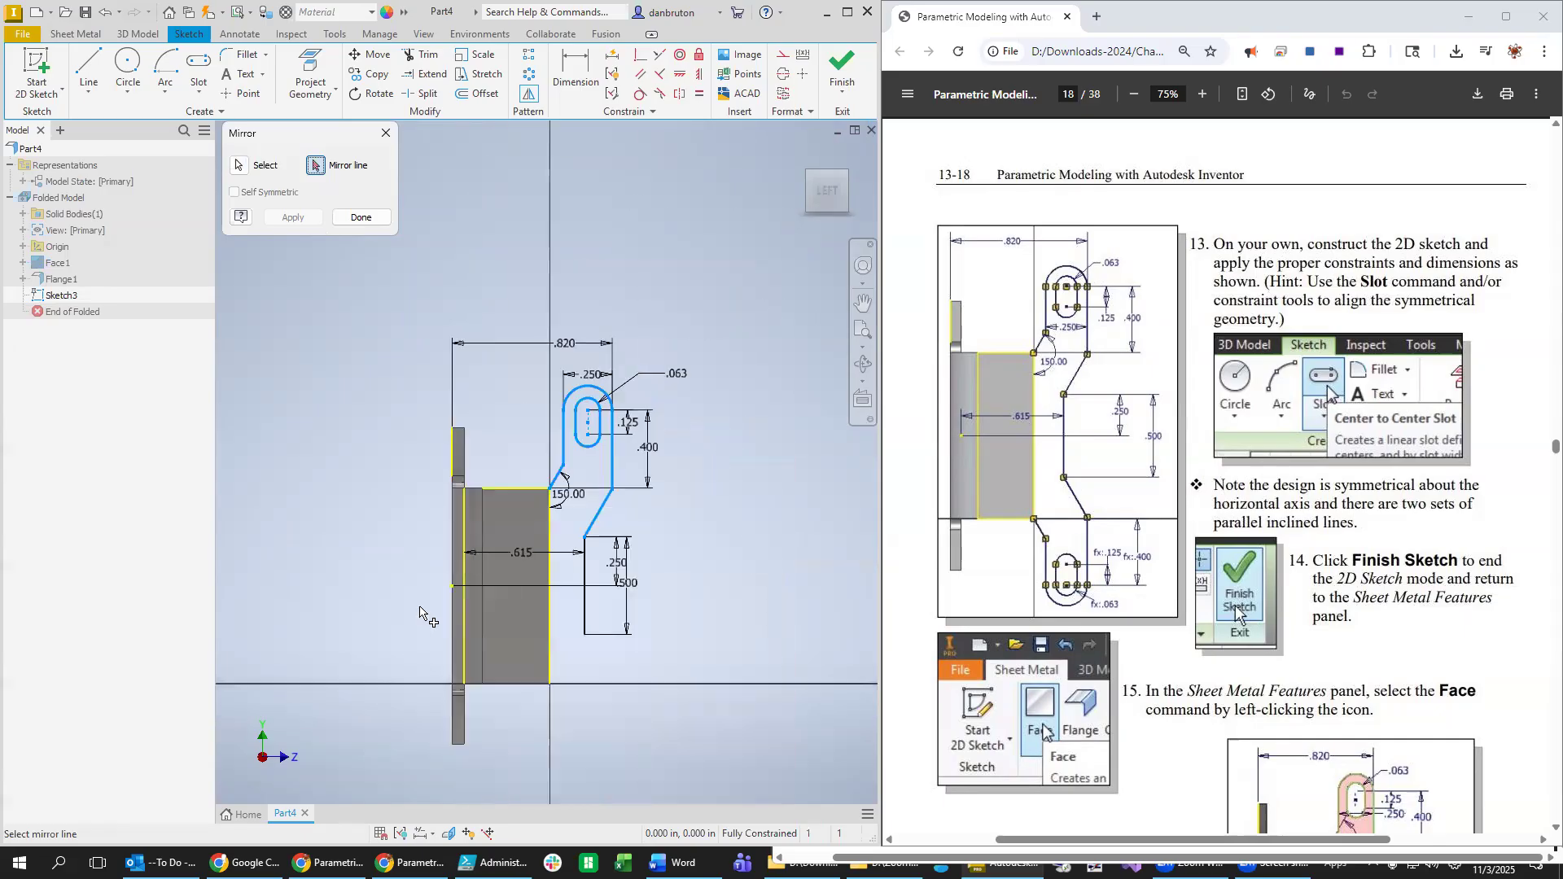
mouse_move(687, 723)
middle_mouse_down()
mouse_move(800, 583)
mouse_move(700, 700)
mouse_move(701, 727)
middle_mouse_up()
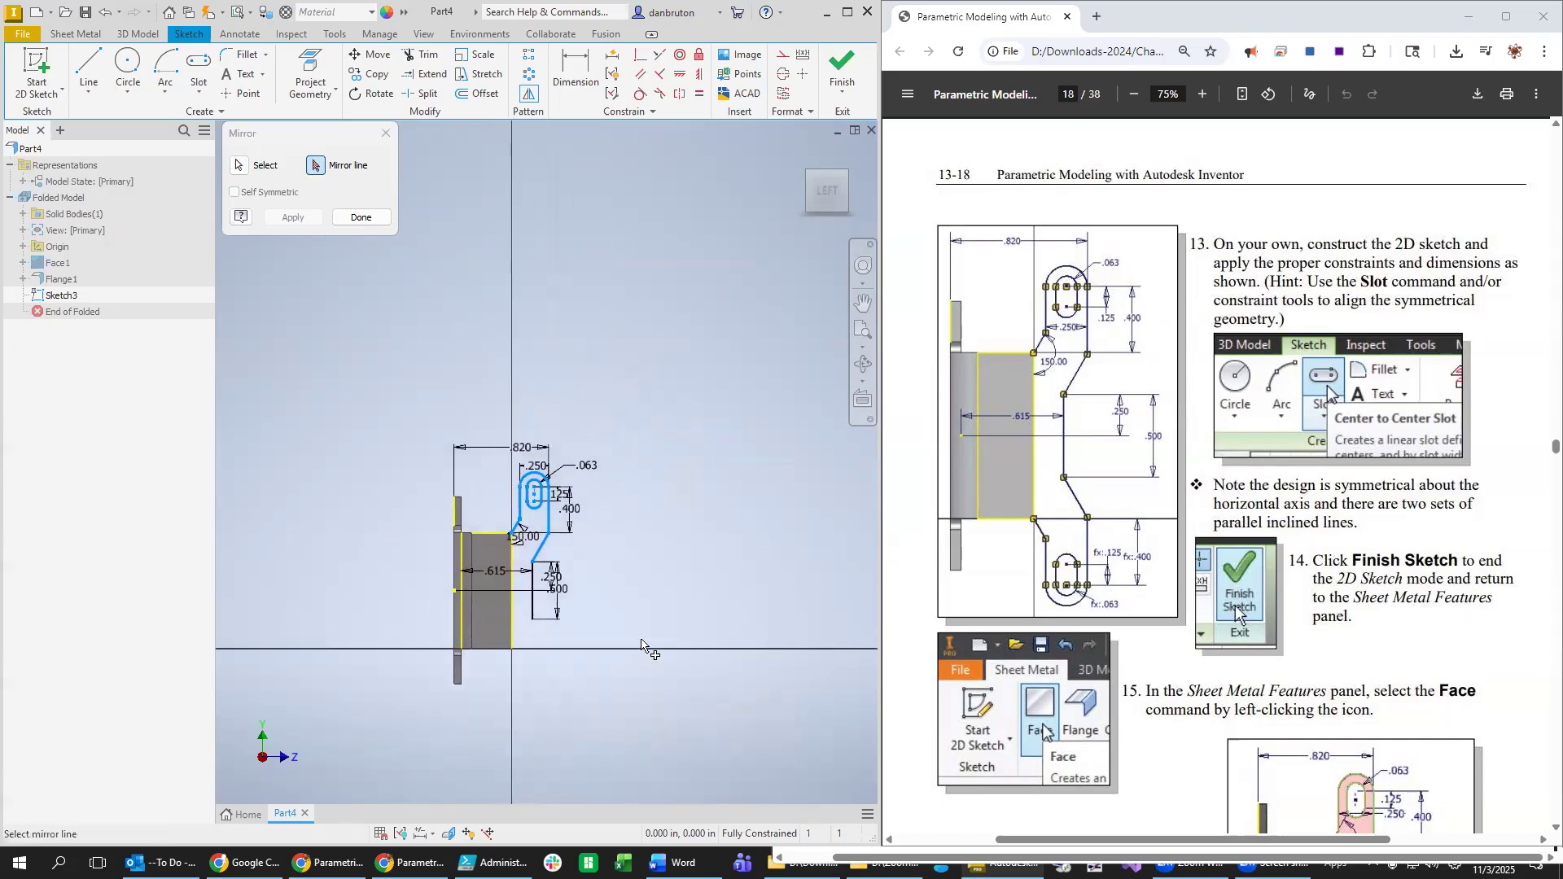
scroll(607, 614, "up", 4)
scroll(607, 614, "down", 2)
mouse_move(598, 610)
middle_mouse_down()
mouse_move(776, 567)
mouse_move(725, 642)
mouse_move(741, 602)
middle_mouse_up()
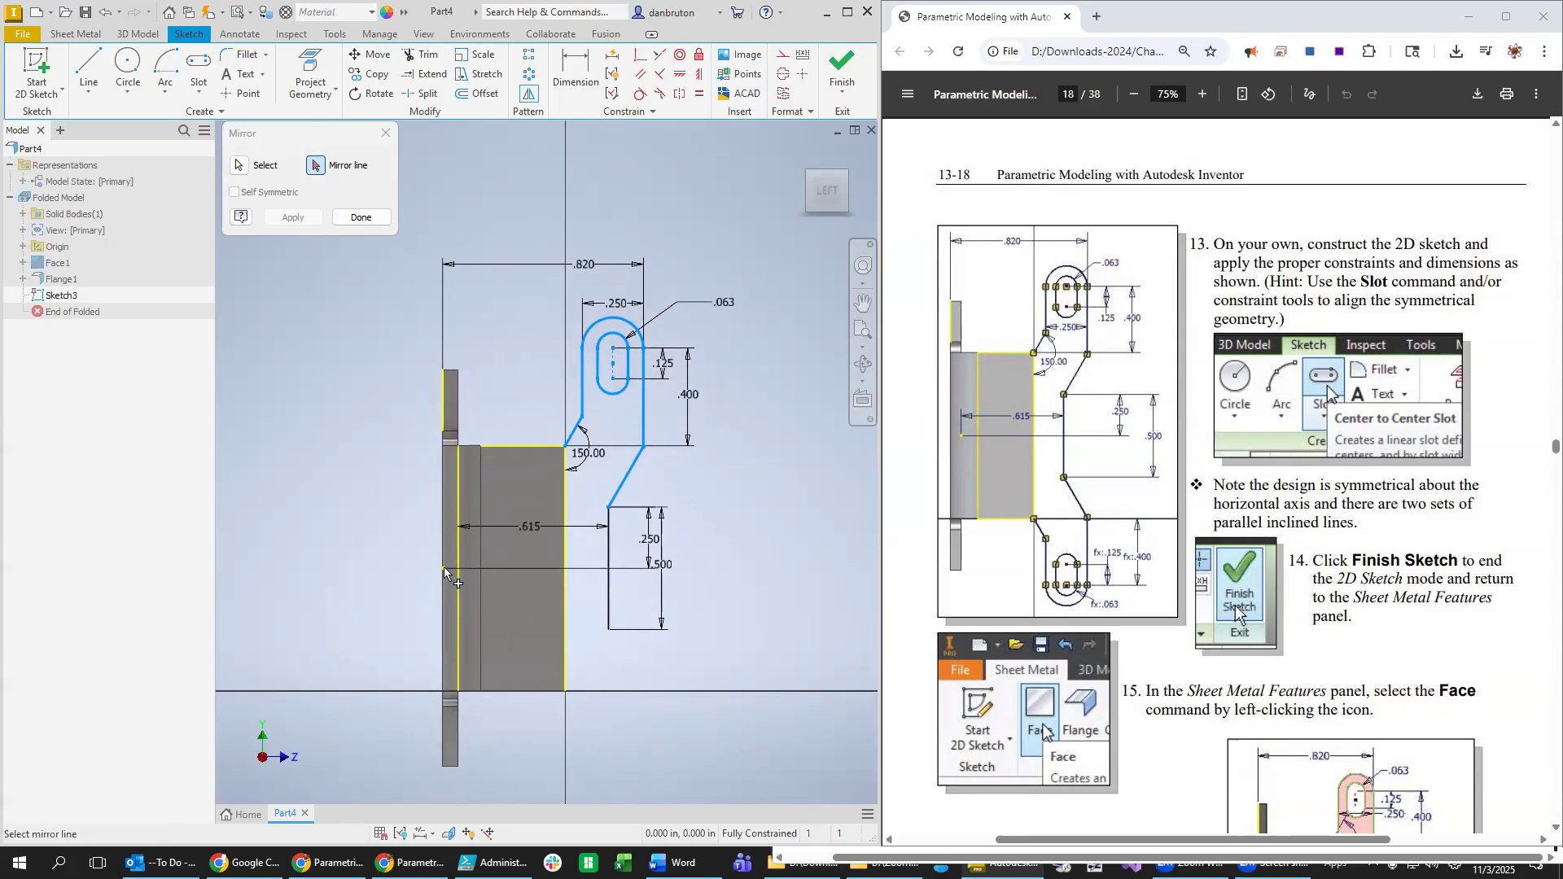
left_click(363, 217)
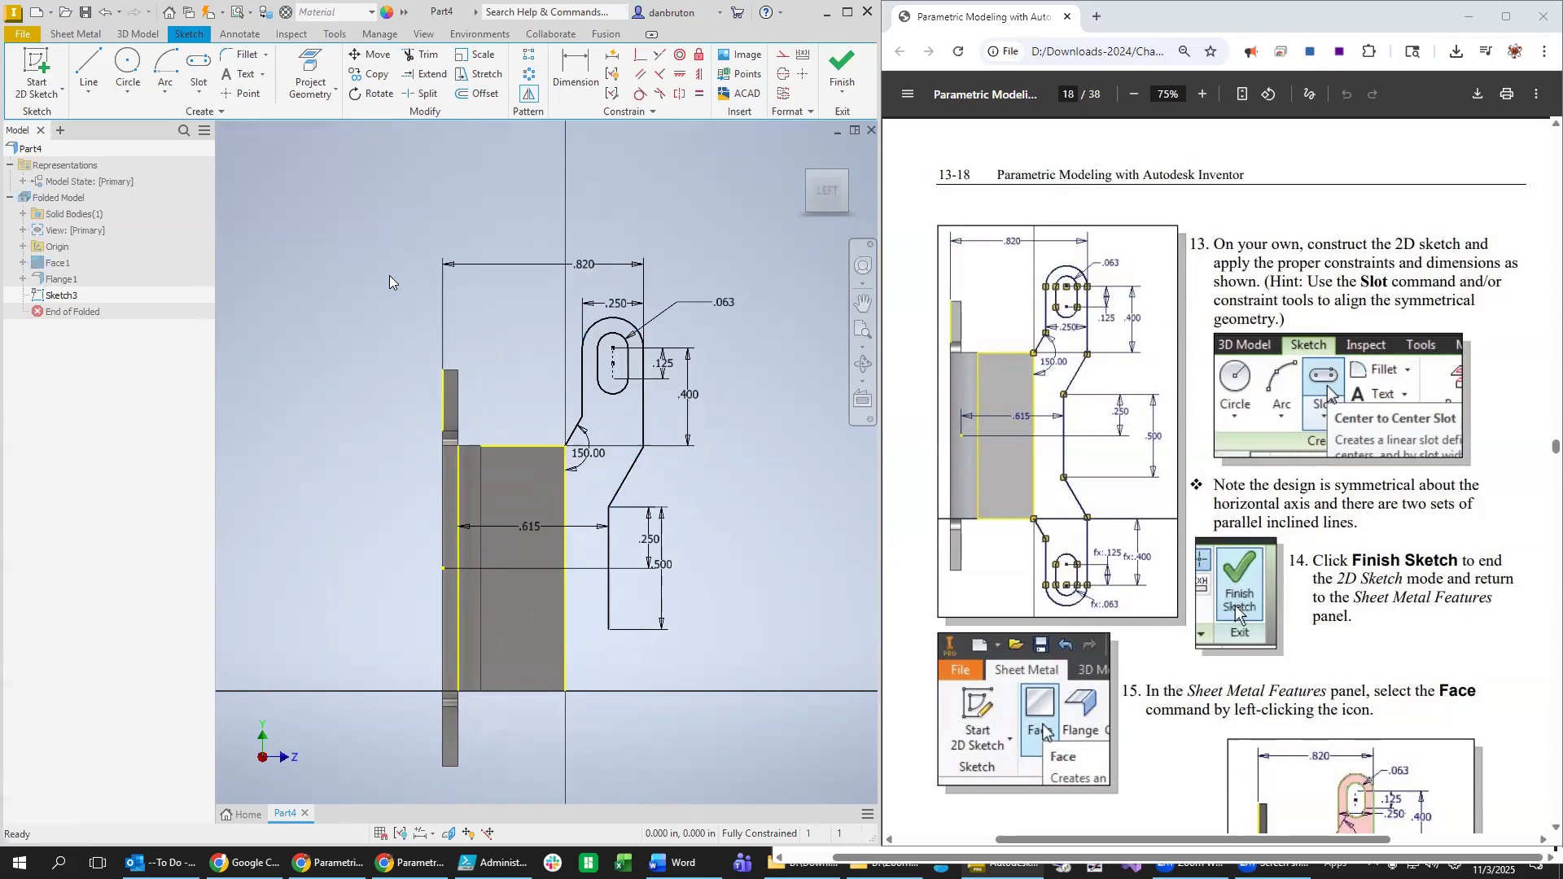
Draw a horizontal construction line from the projected center point to the lower vertical line's midpoint, and move the 0.250 dimension to the plate's outer side.
left_click(81, 69)
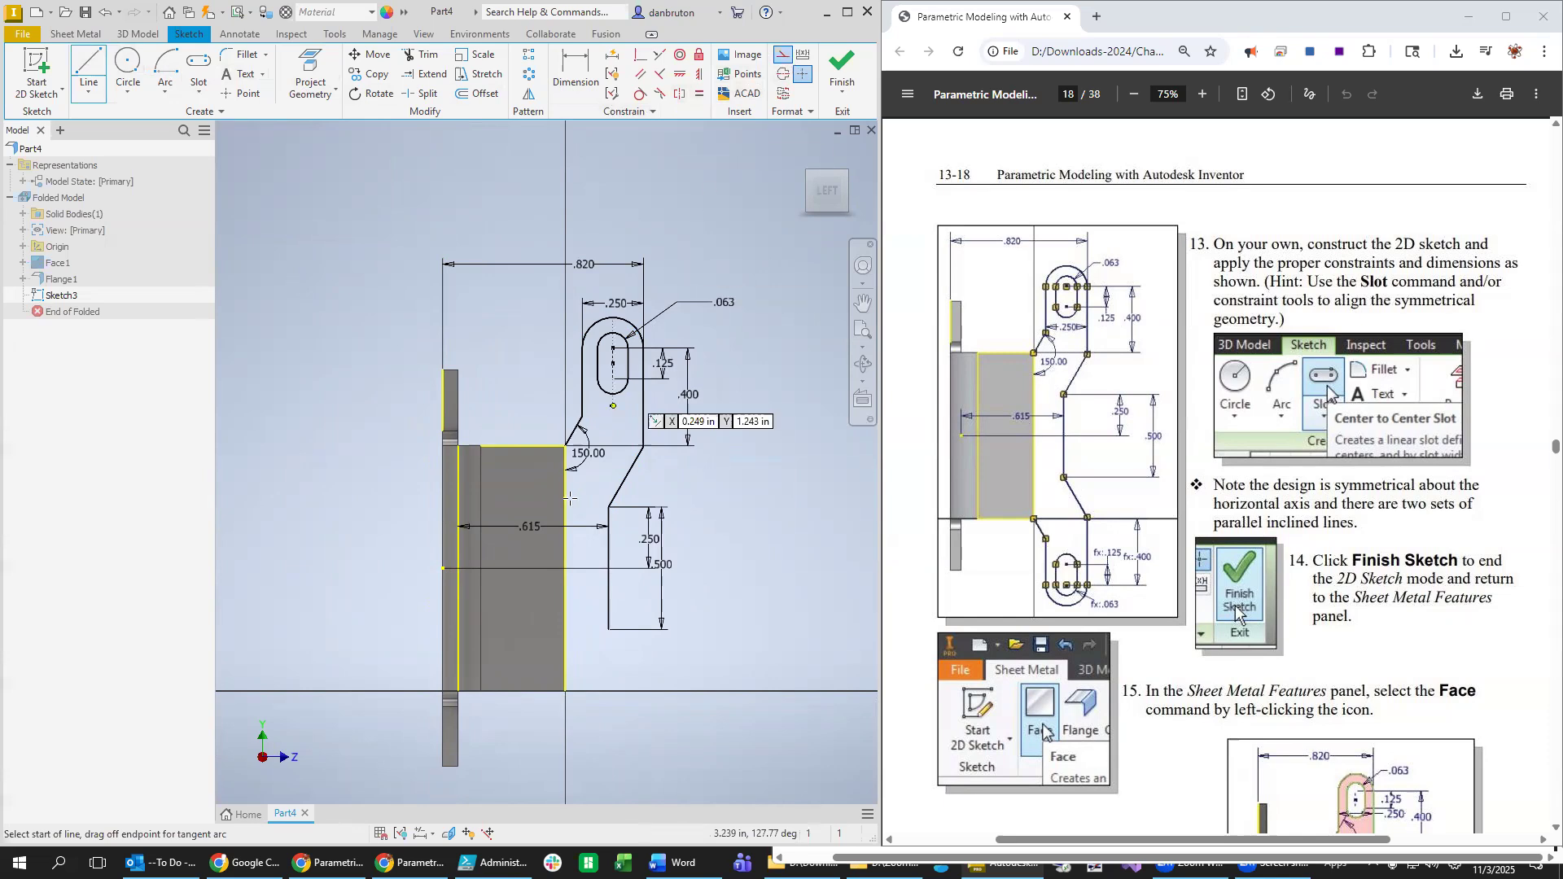
left_click(442, 567)
double_click(609, 568)
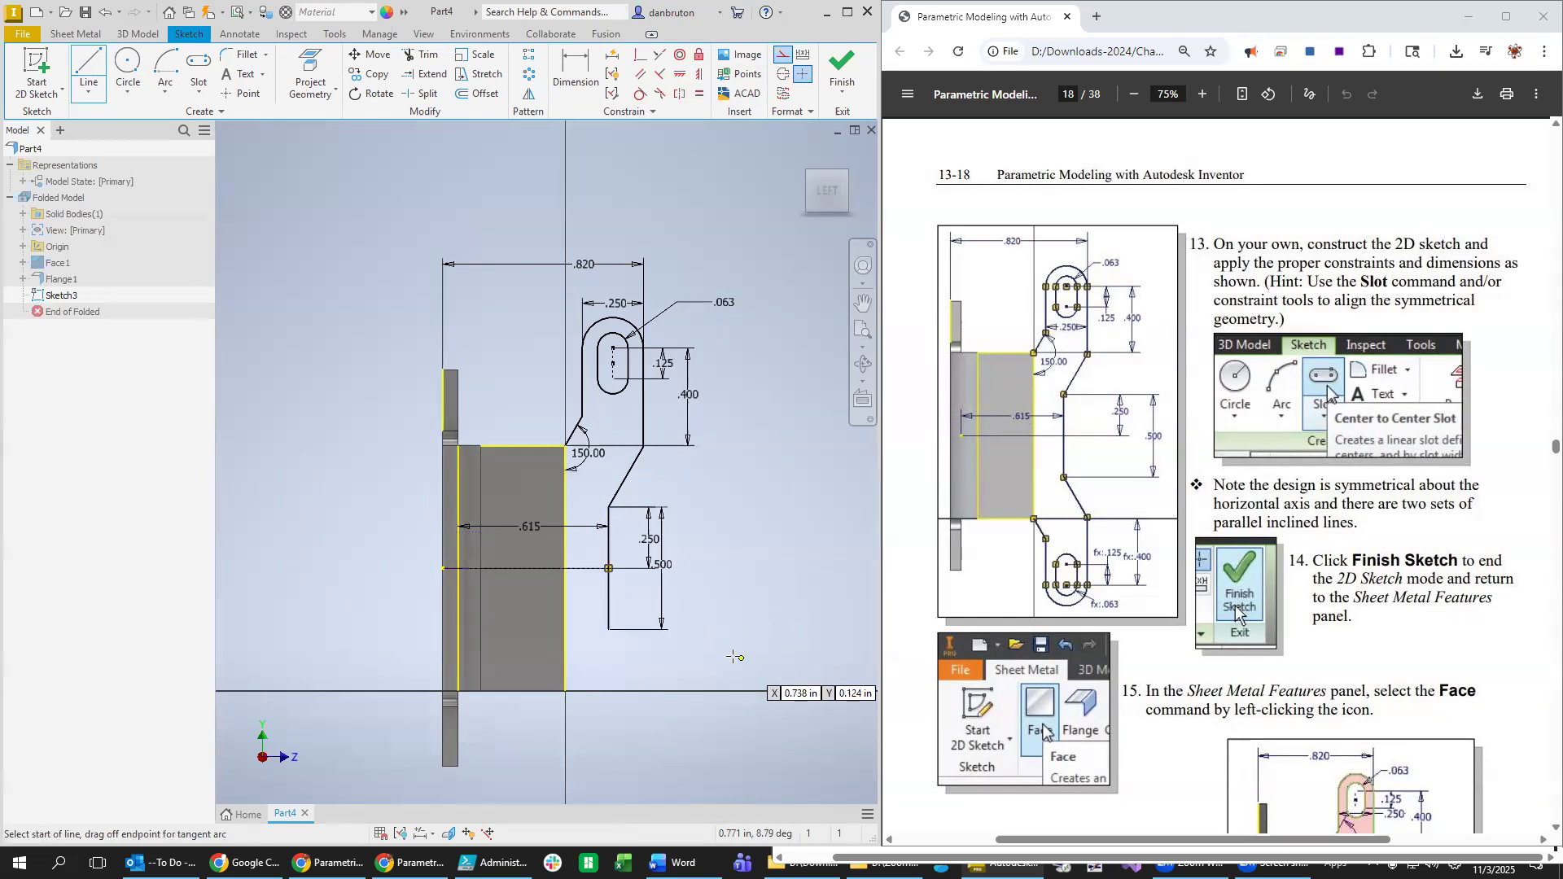
key("Escape")
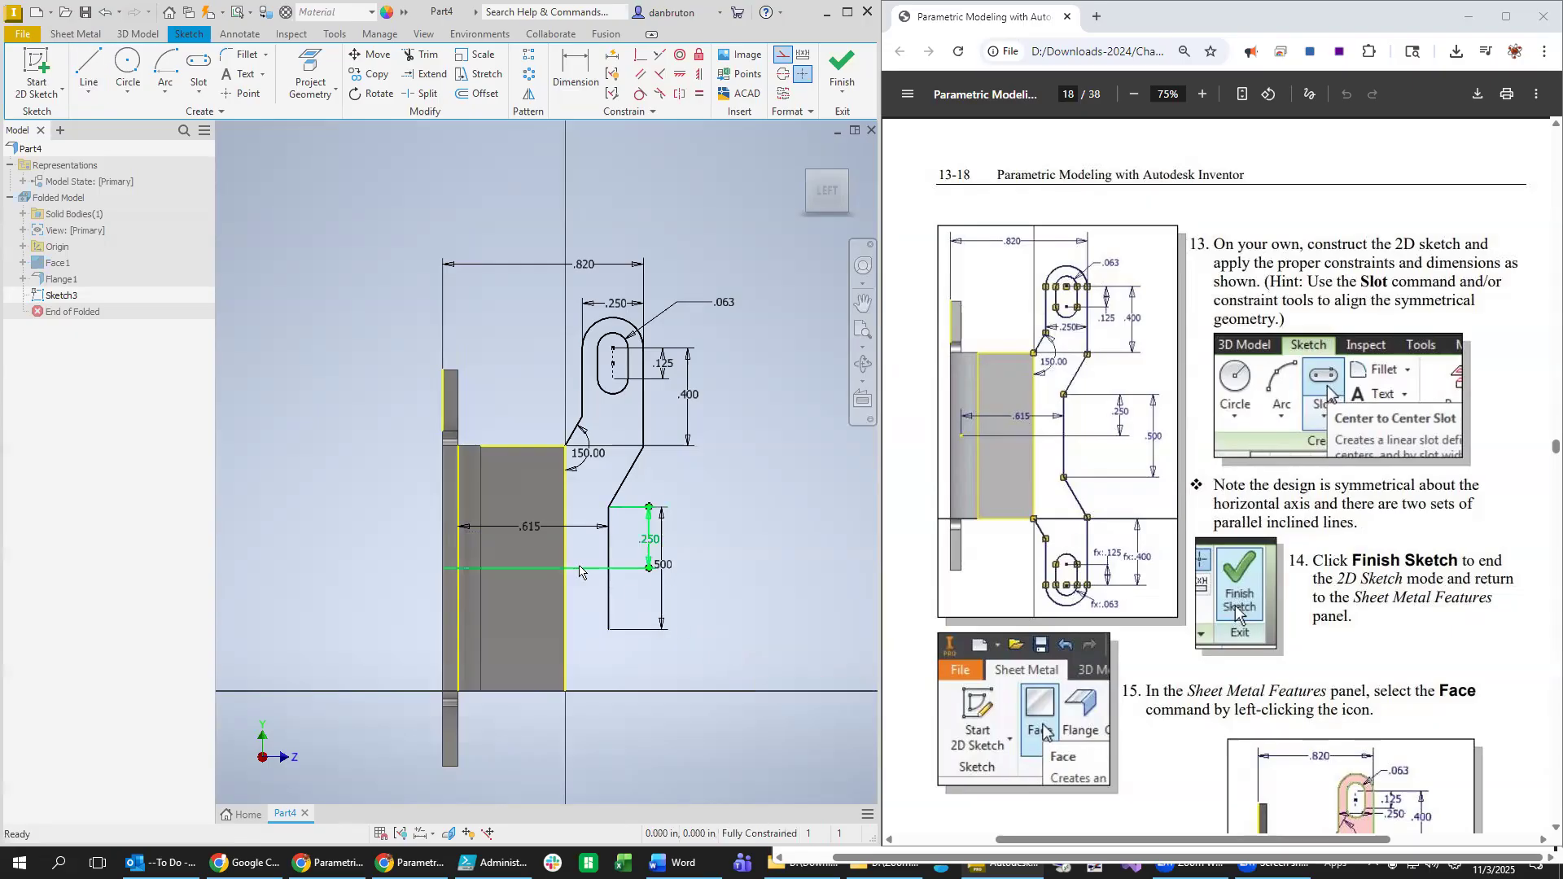
left_click(591, 568)
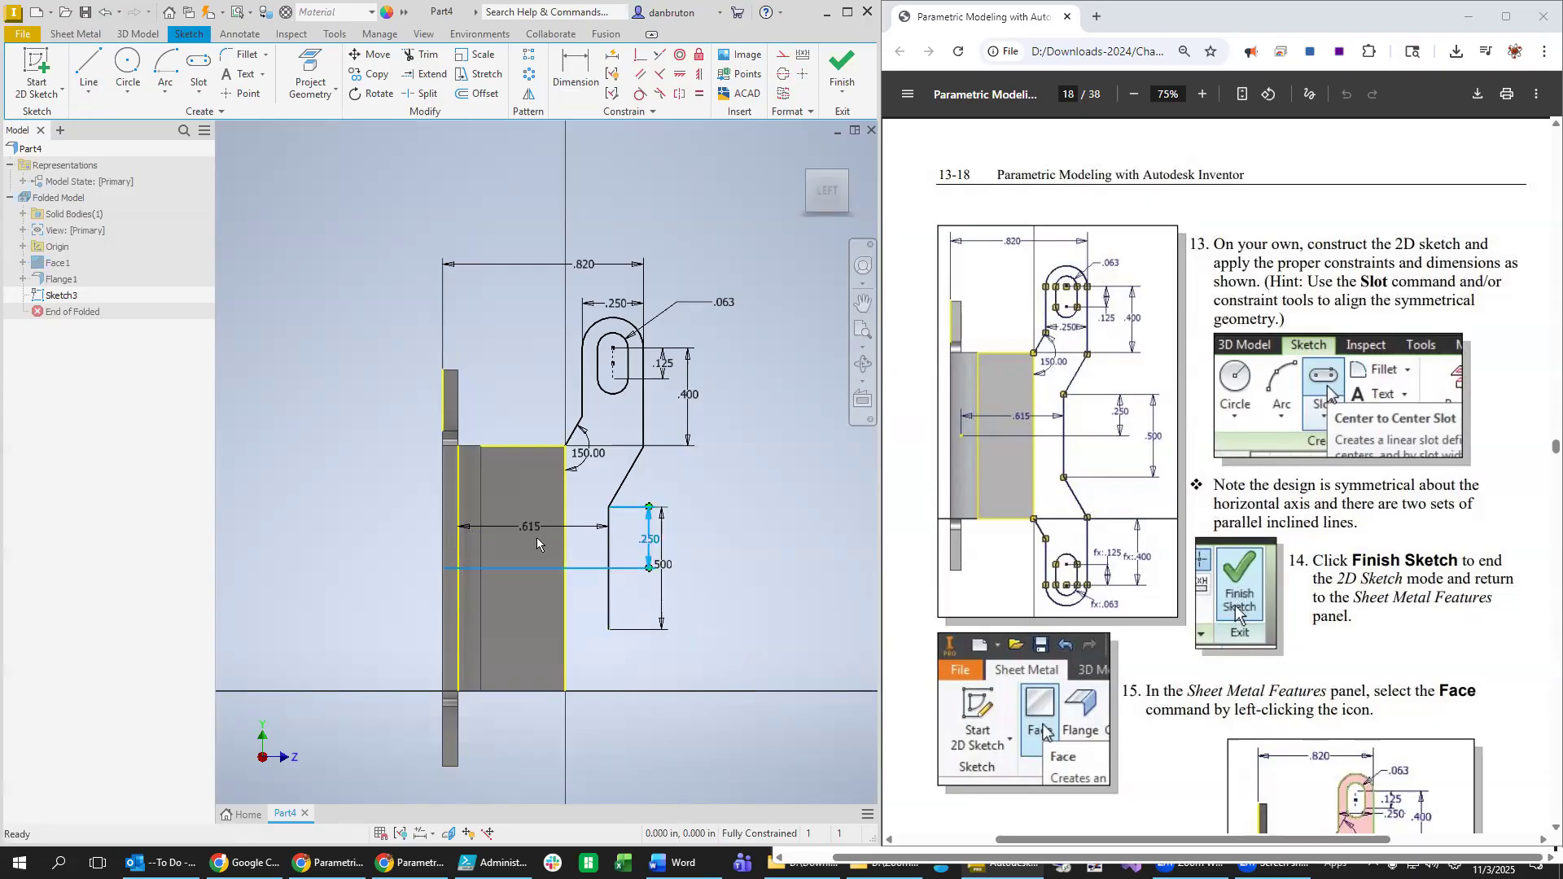
left_click_drag(616, 554, 384, 537)
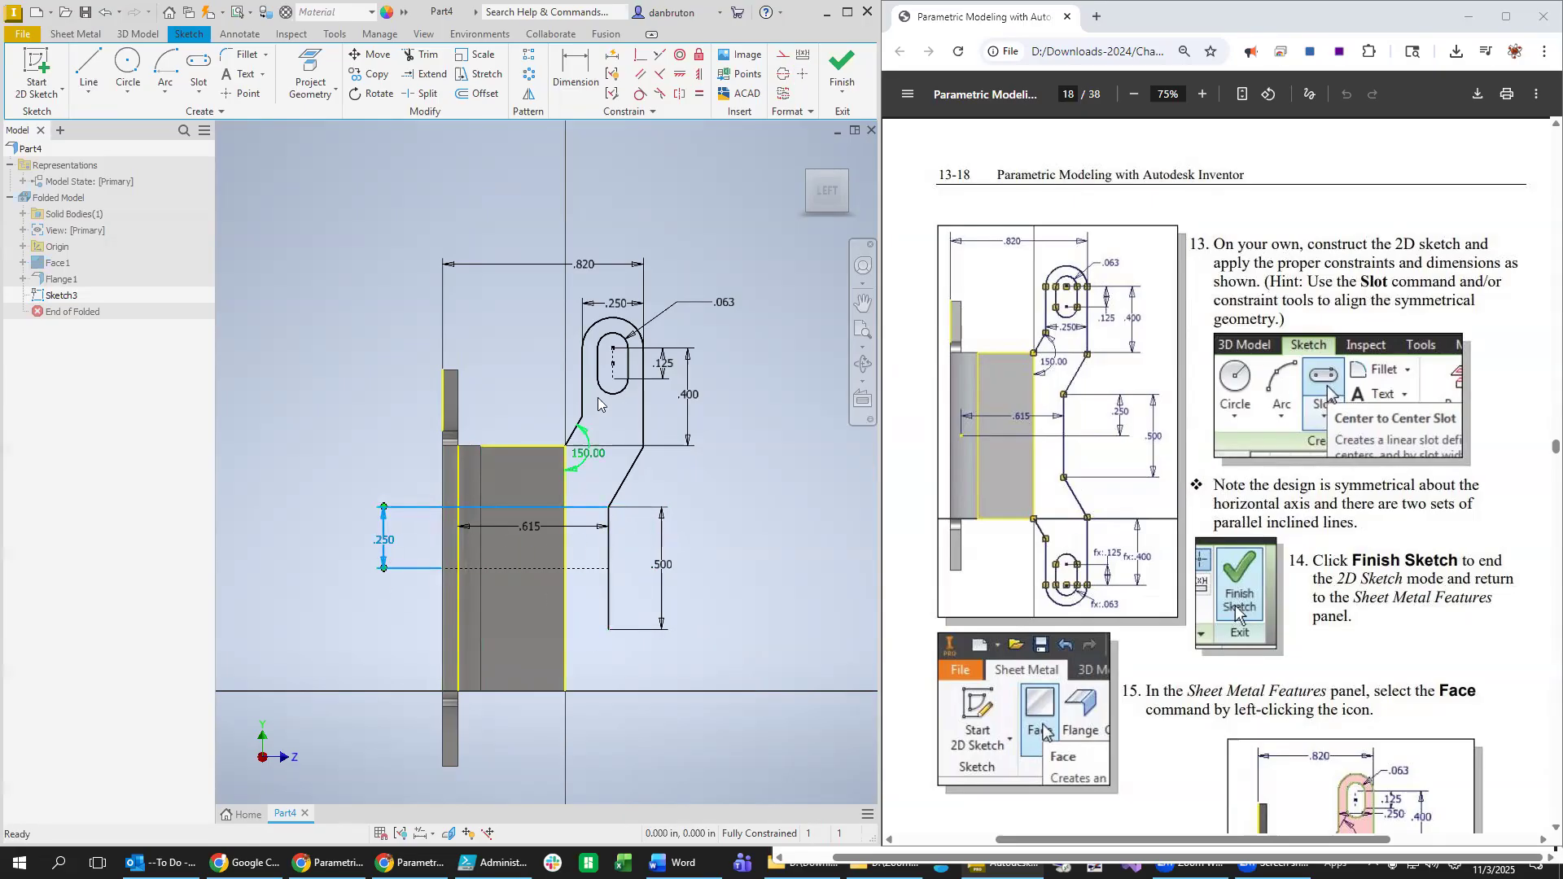
Mirror the upper tab profile, including its slot and inclined lines, about the horizontal construction line.
left_click(529, 94)
mouse_move(526, 281)
left_mouse_down()
mouse_move(593, 320)
mouse_move(737, 549)
left_mouse_up()
left_click(316, 165)
left_click(539, 567)
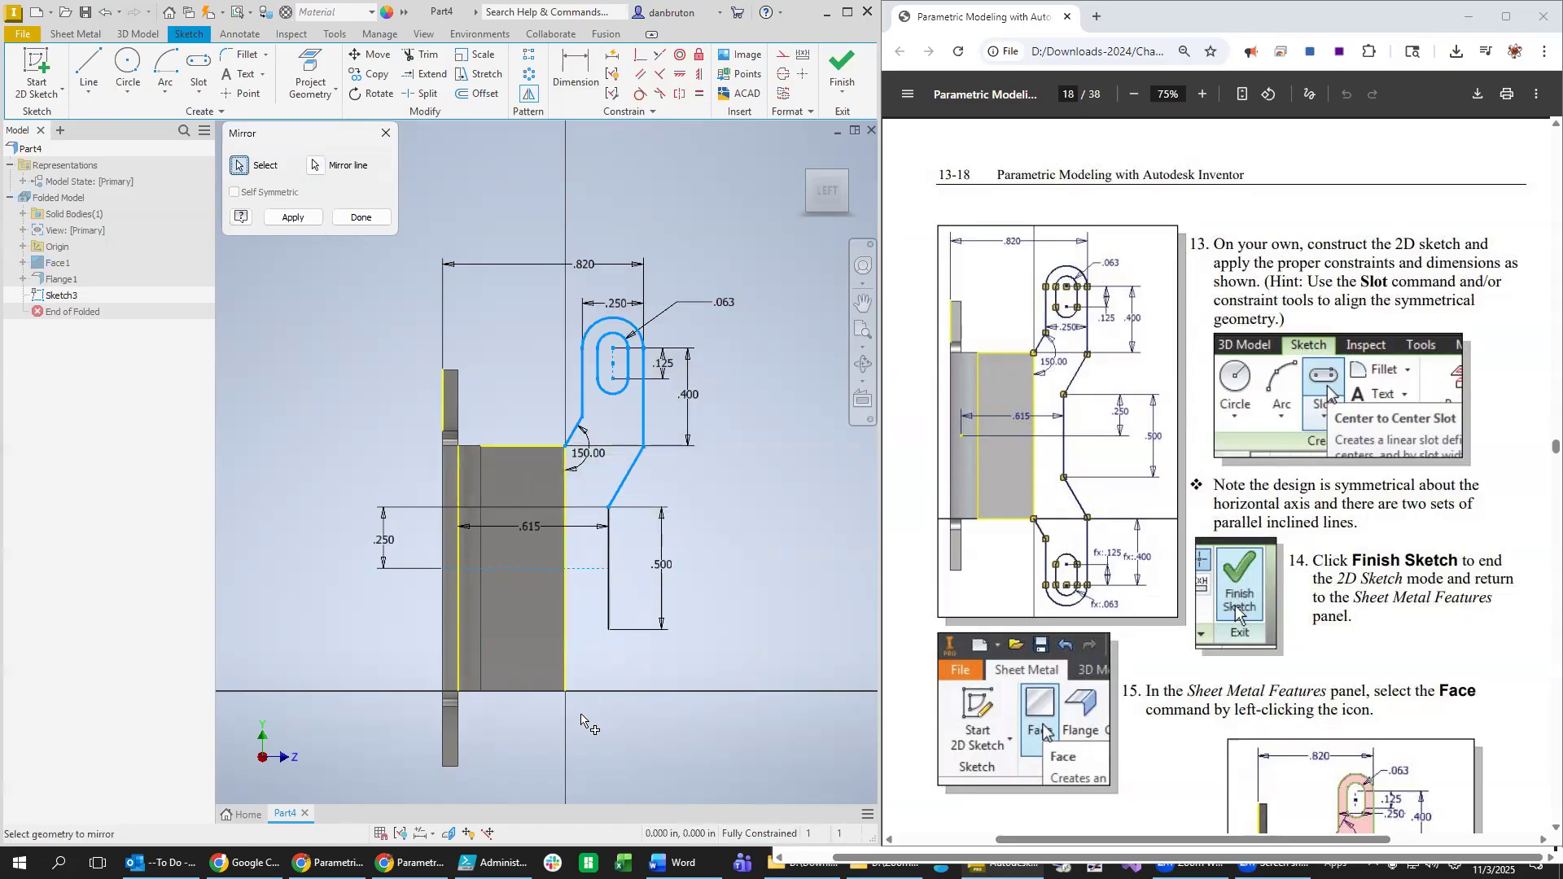
left_click(292, 217)
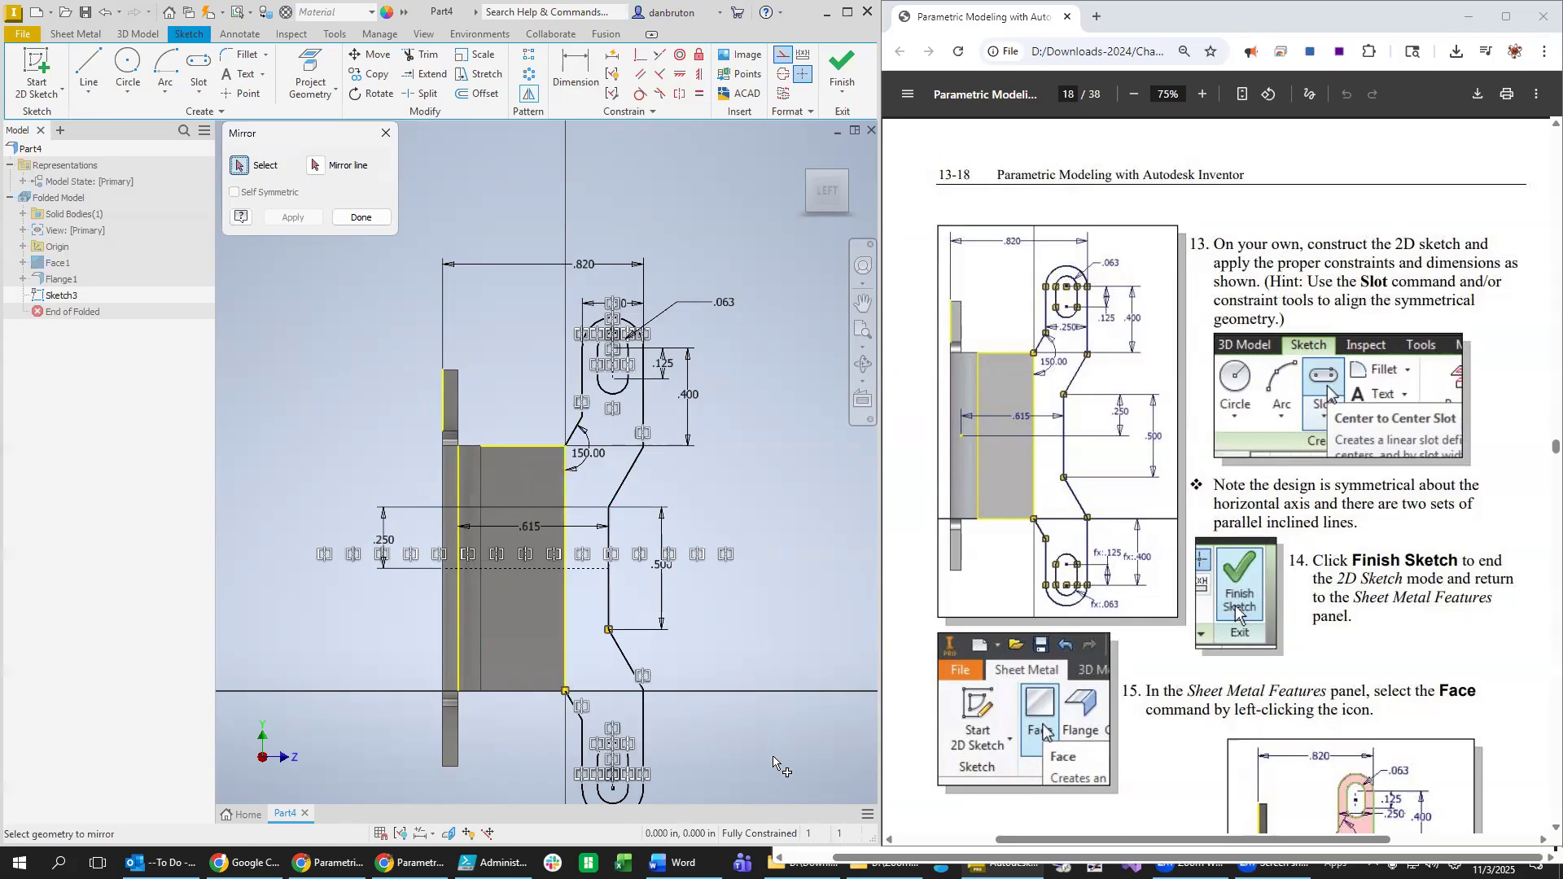
left_click(361, 217)
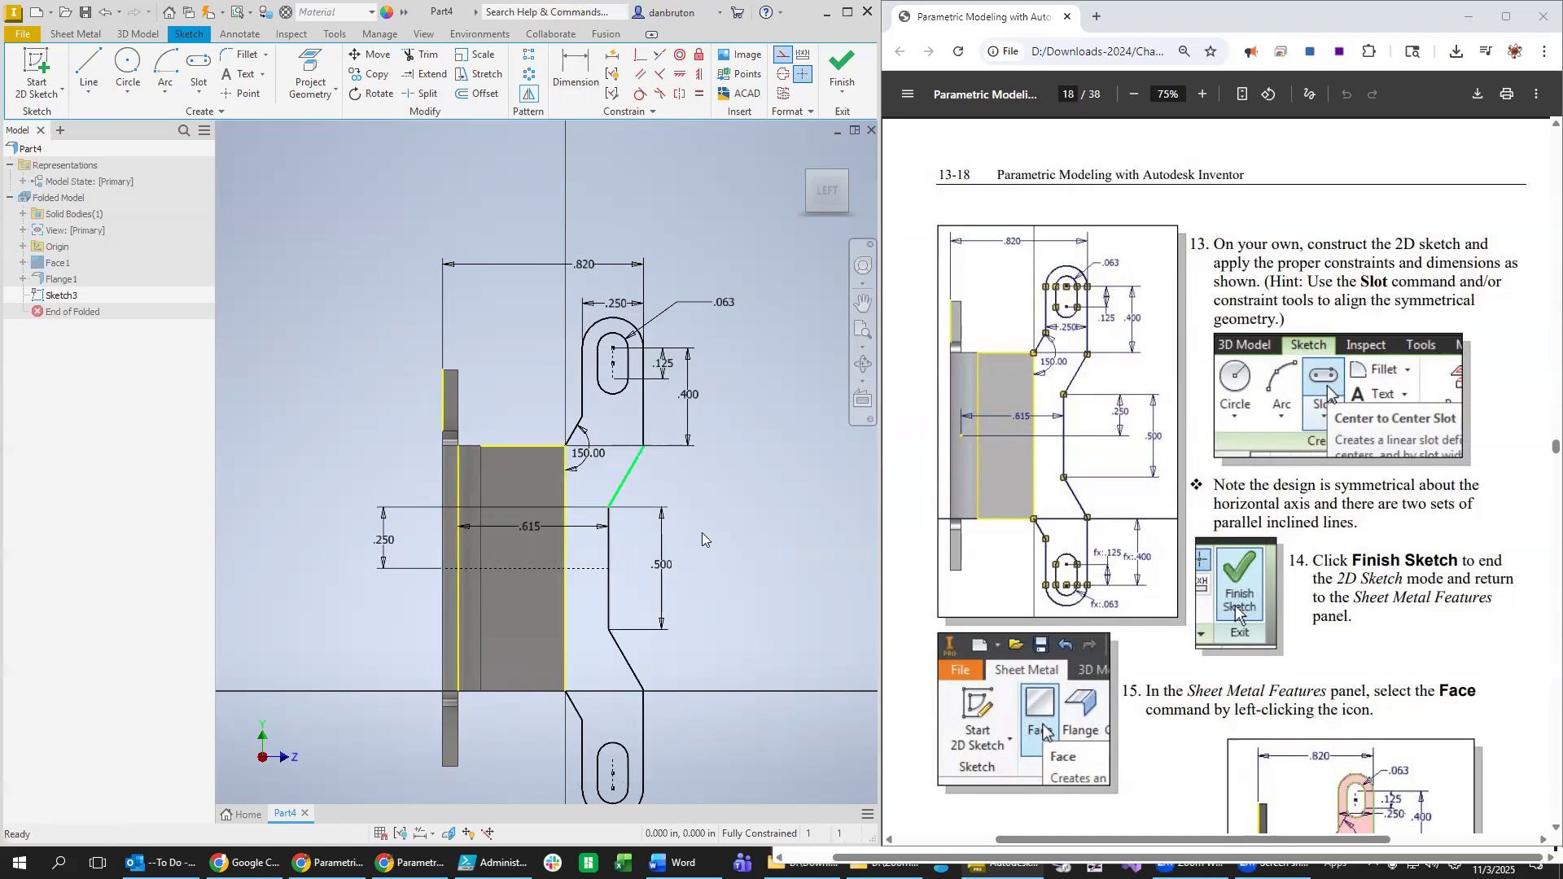
Create a sheet metal Face feature from the slotted tab profile, leaving both slots open.
scroll(777, 647, "down", 3)
scroll(765, 674, "up", 5)
middle_click_drag(766, 674, 627, 509)
scroll(1381, 665, "down", 4)
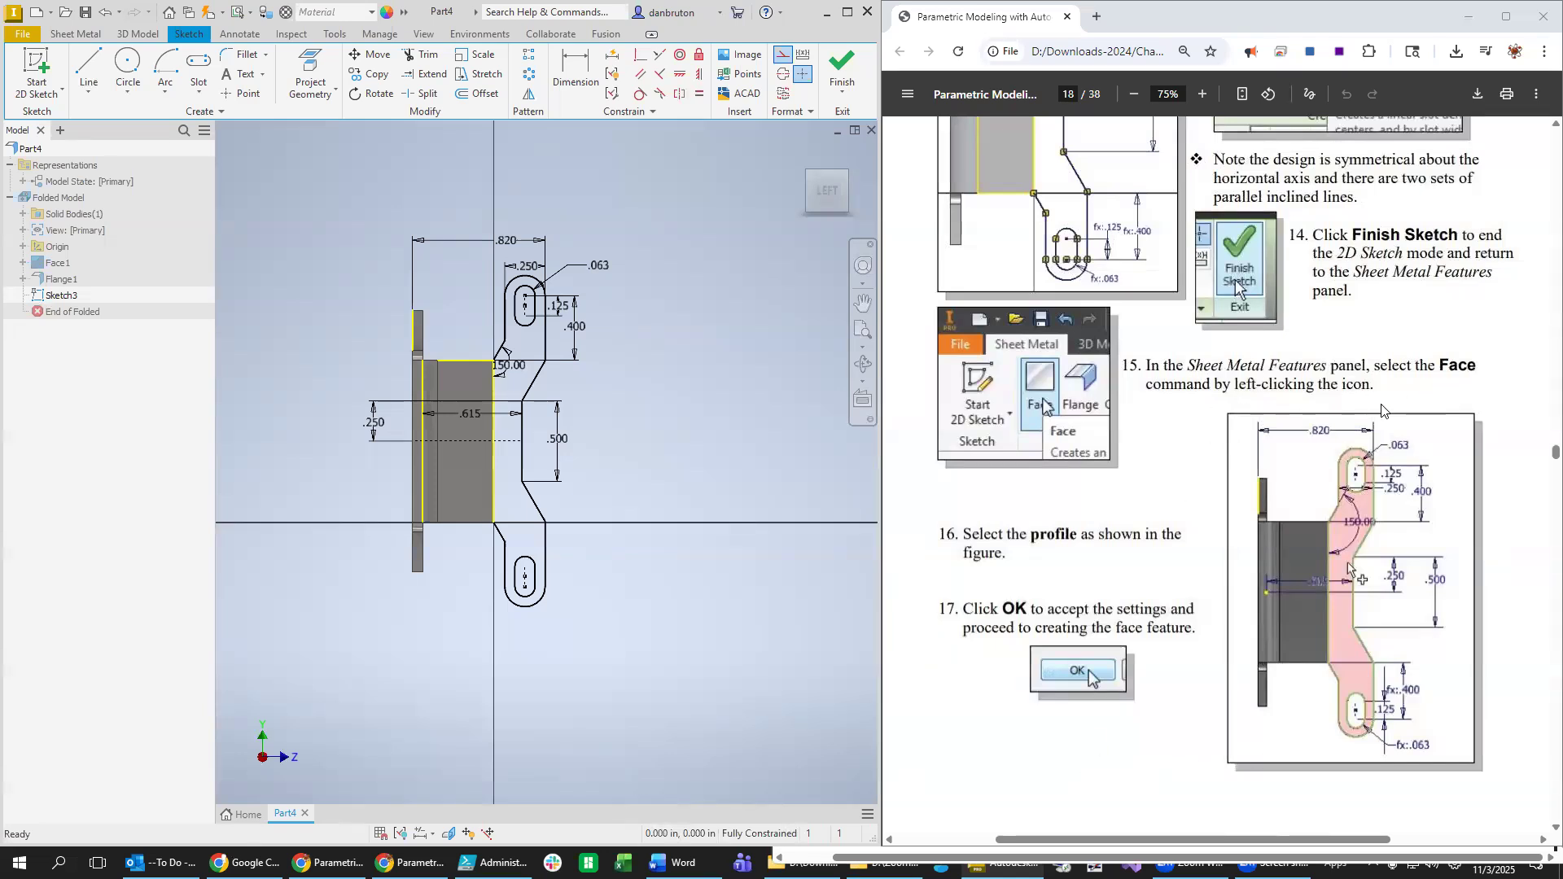
left_click(74, 33)
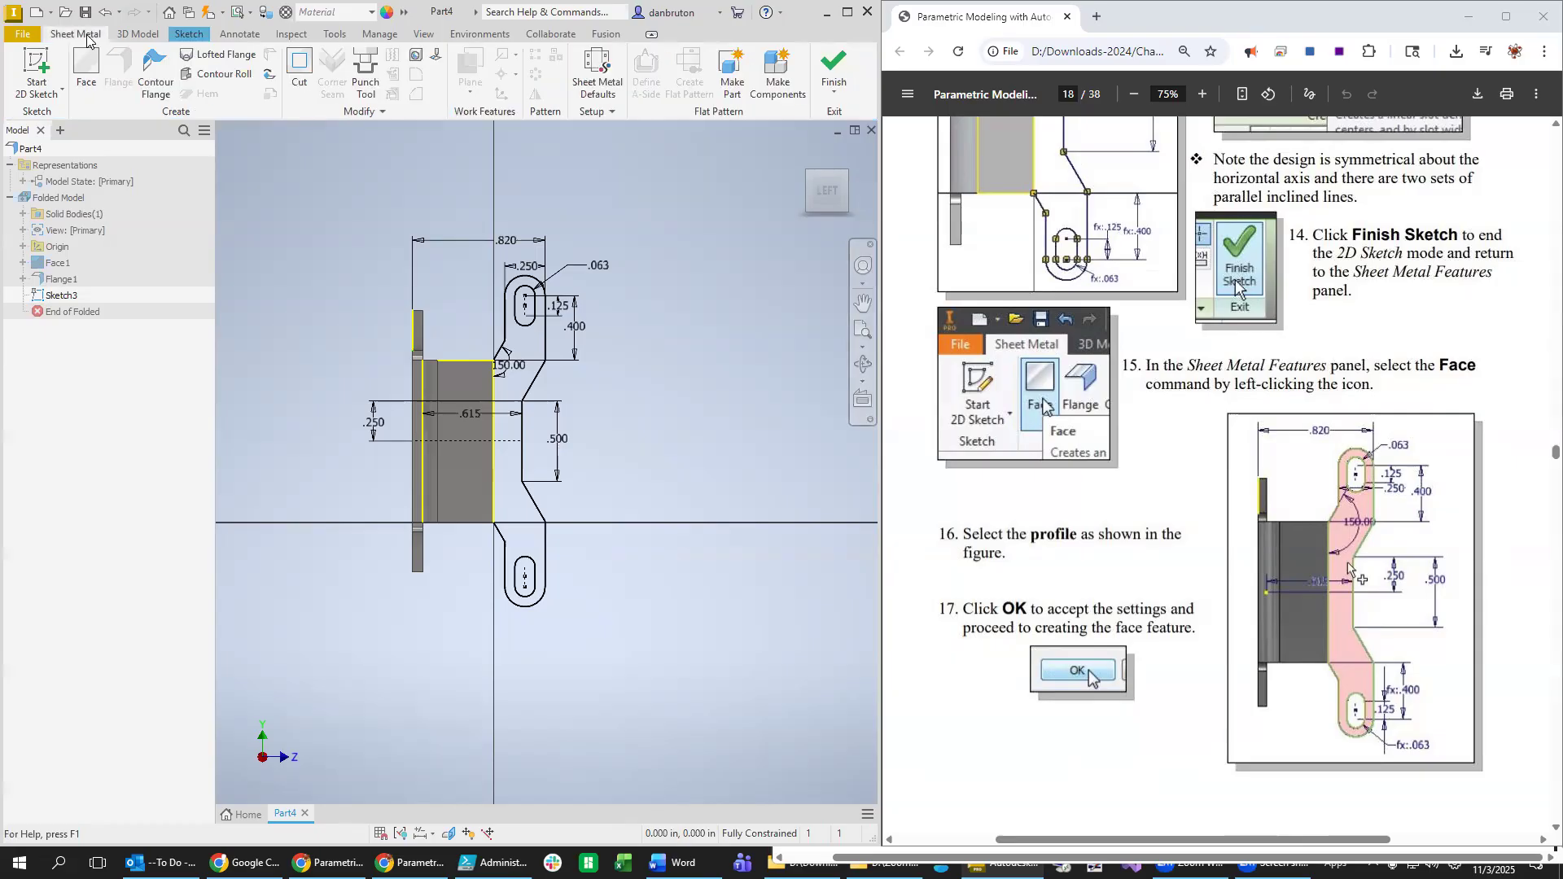
left_click(87, 63)
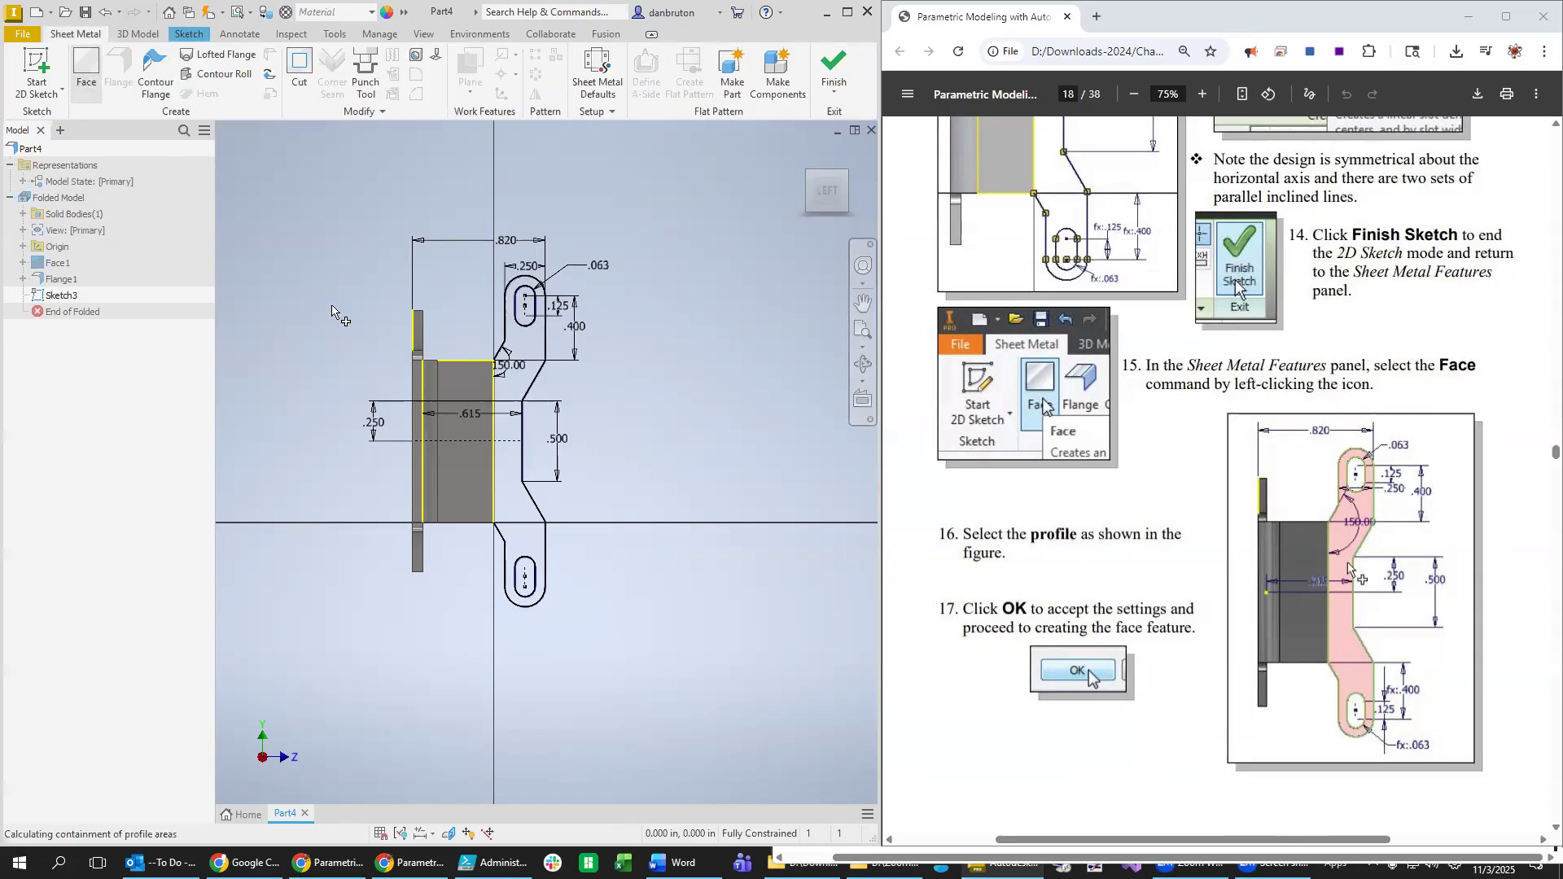
left_click(508, 386)
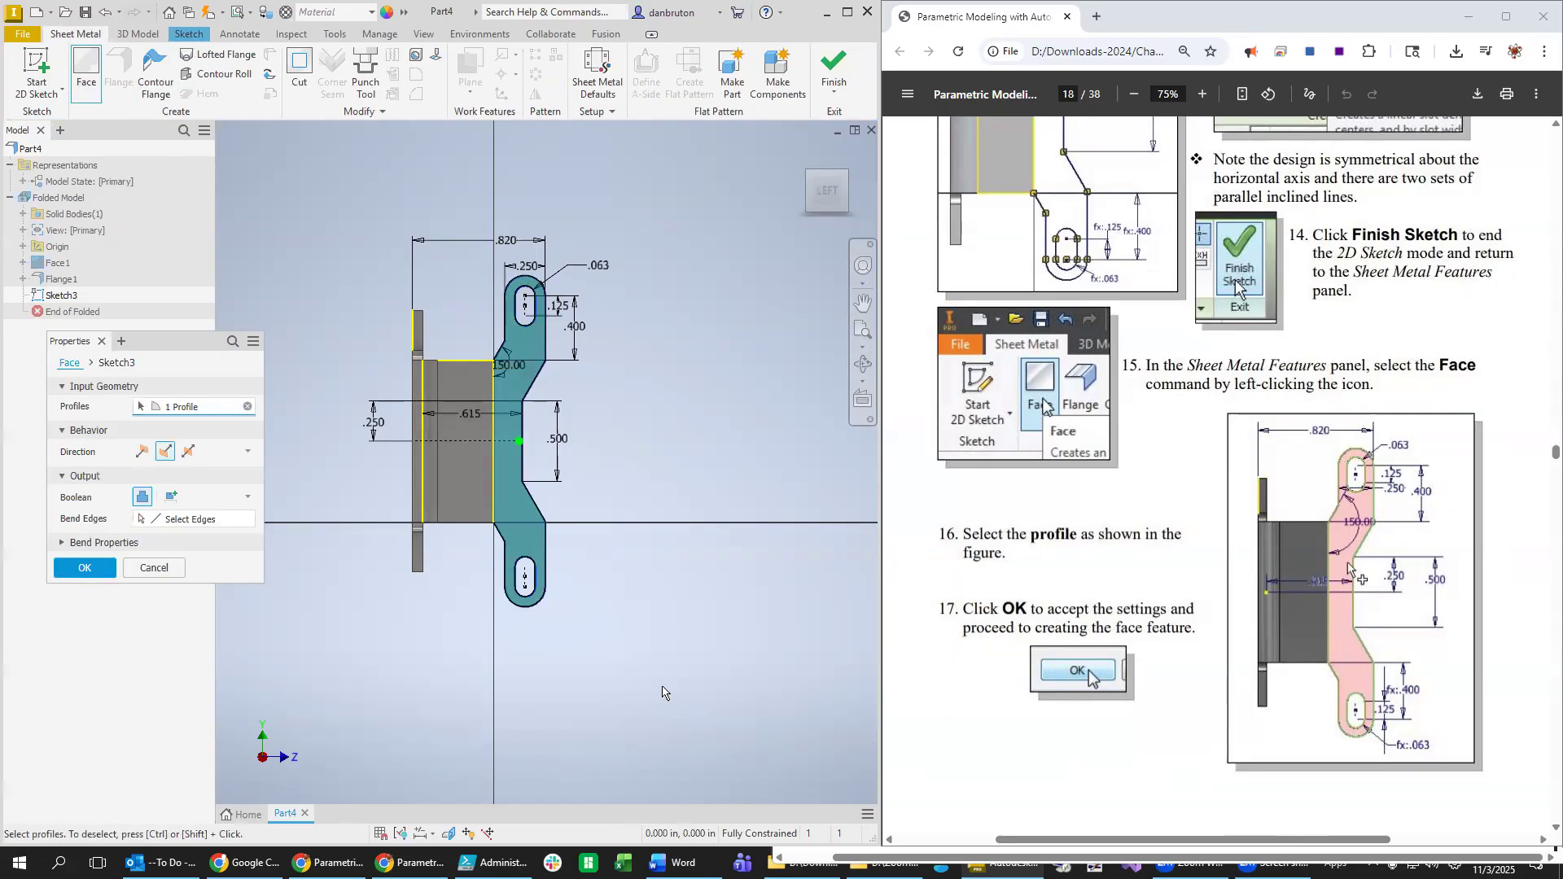
left_click(84, 568)
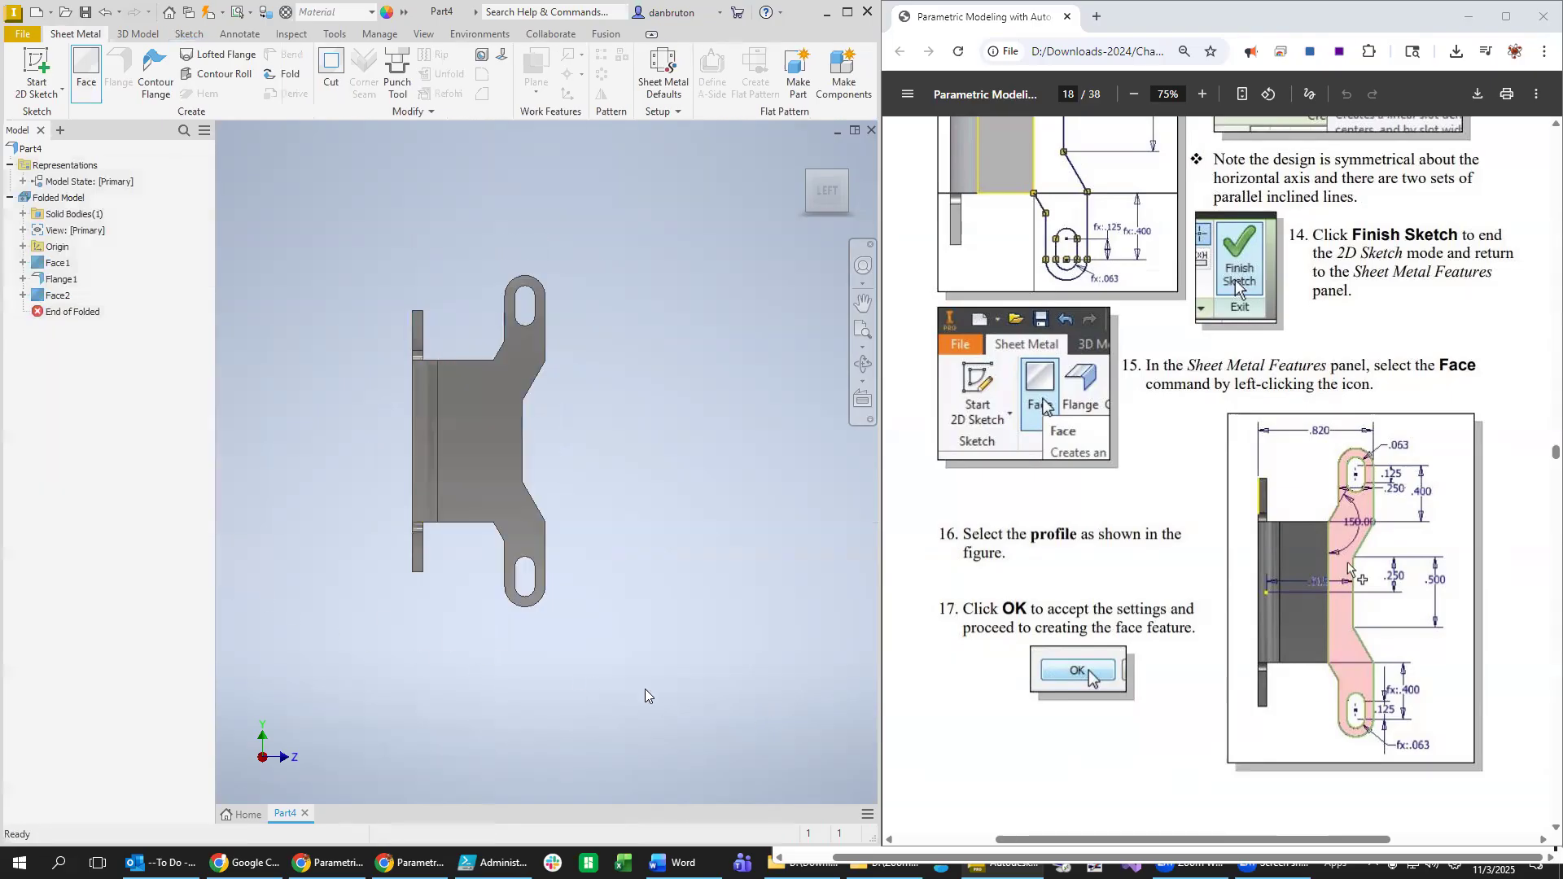
Mirror the slotted tab Face feature about the YZ Plane to the opposite side of the bracket.
mouse_move(701, 675)
middle_mouse_down("shift")
mouse_move(670, 617)
mouse_move(710, 694)
middle_mouse_up("shift")
scroll(1127, 673, "down", 9)
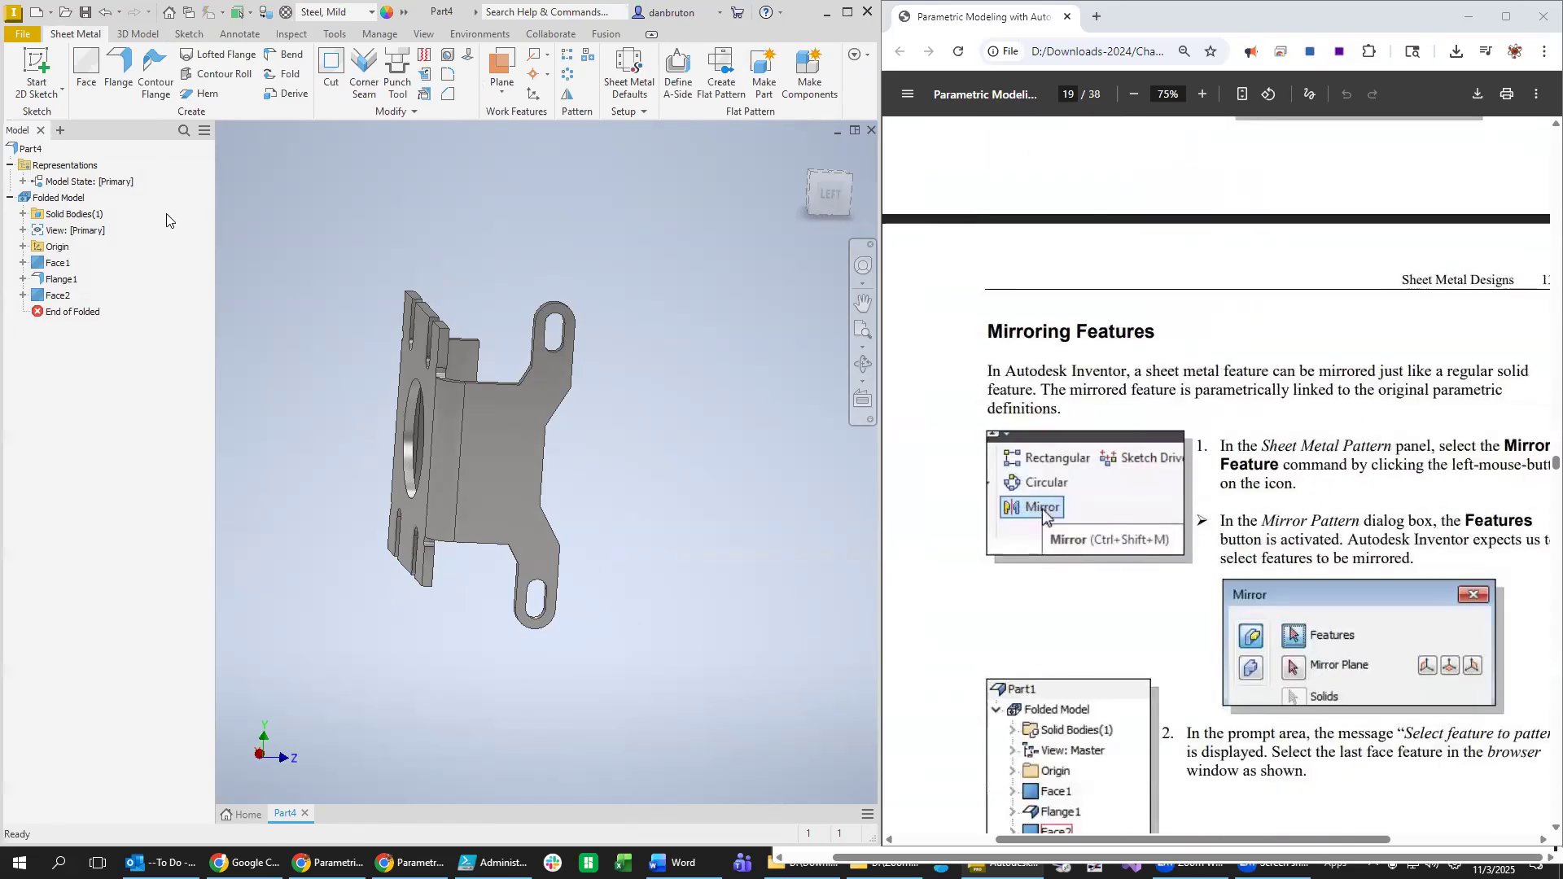
left_click(55, 298)
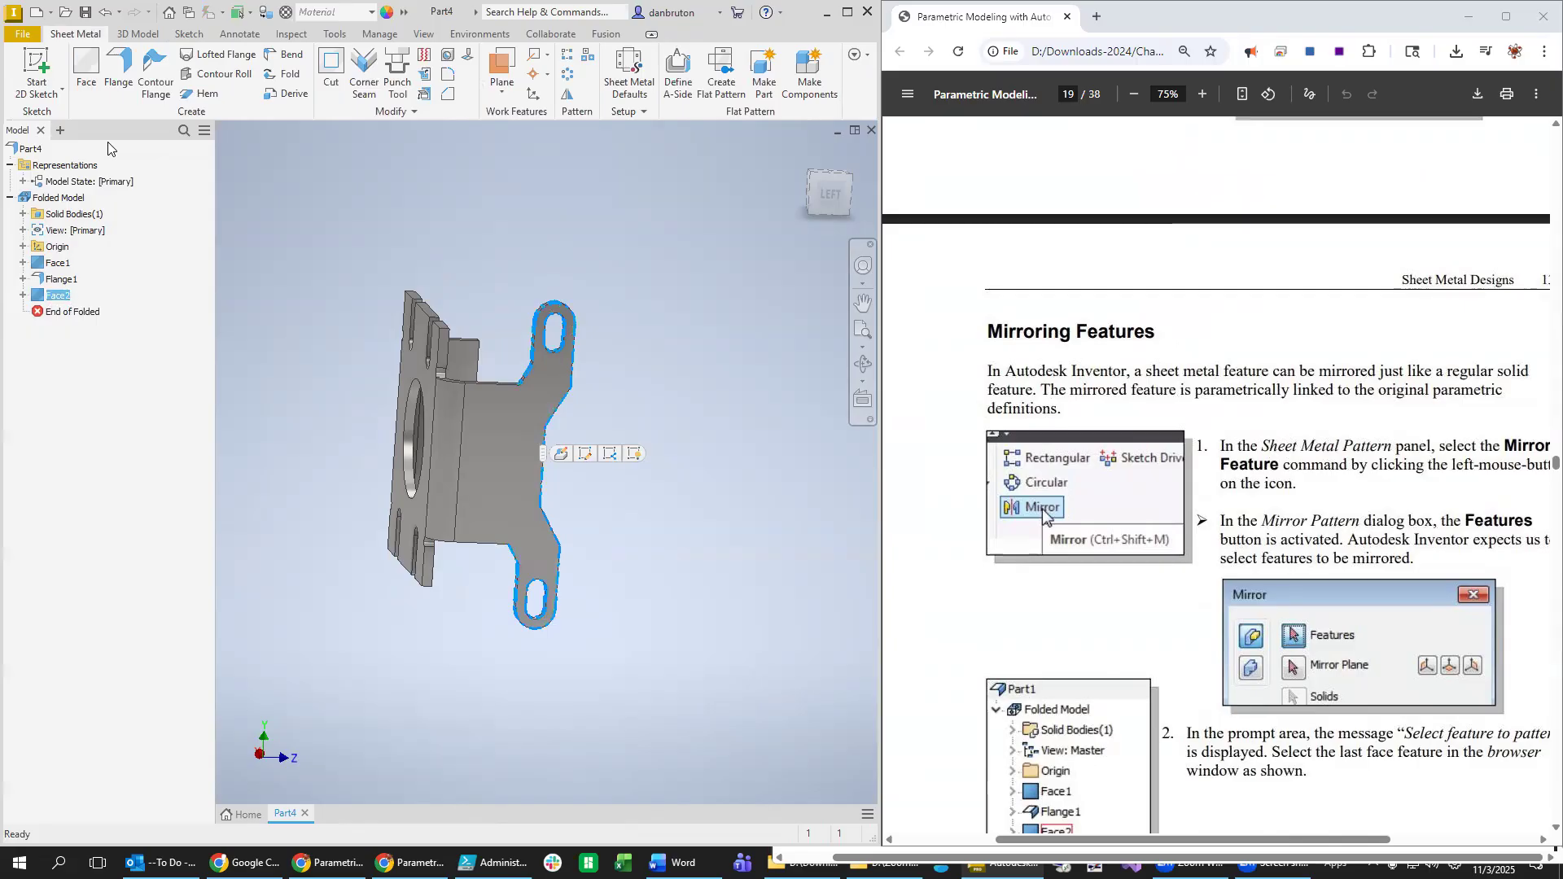
left_click(138, 33)
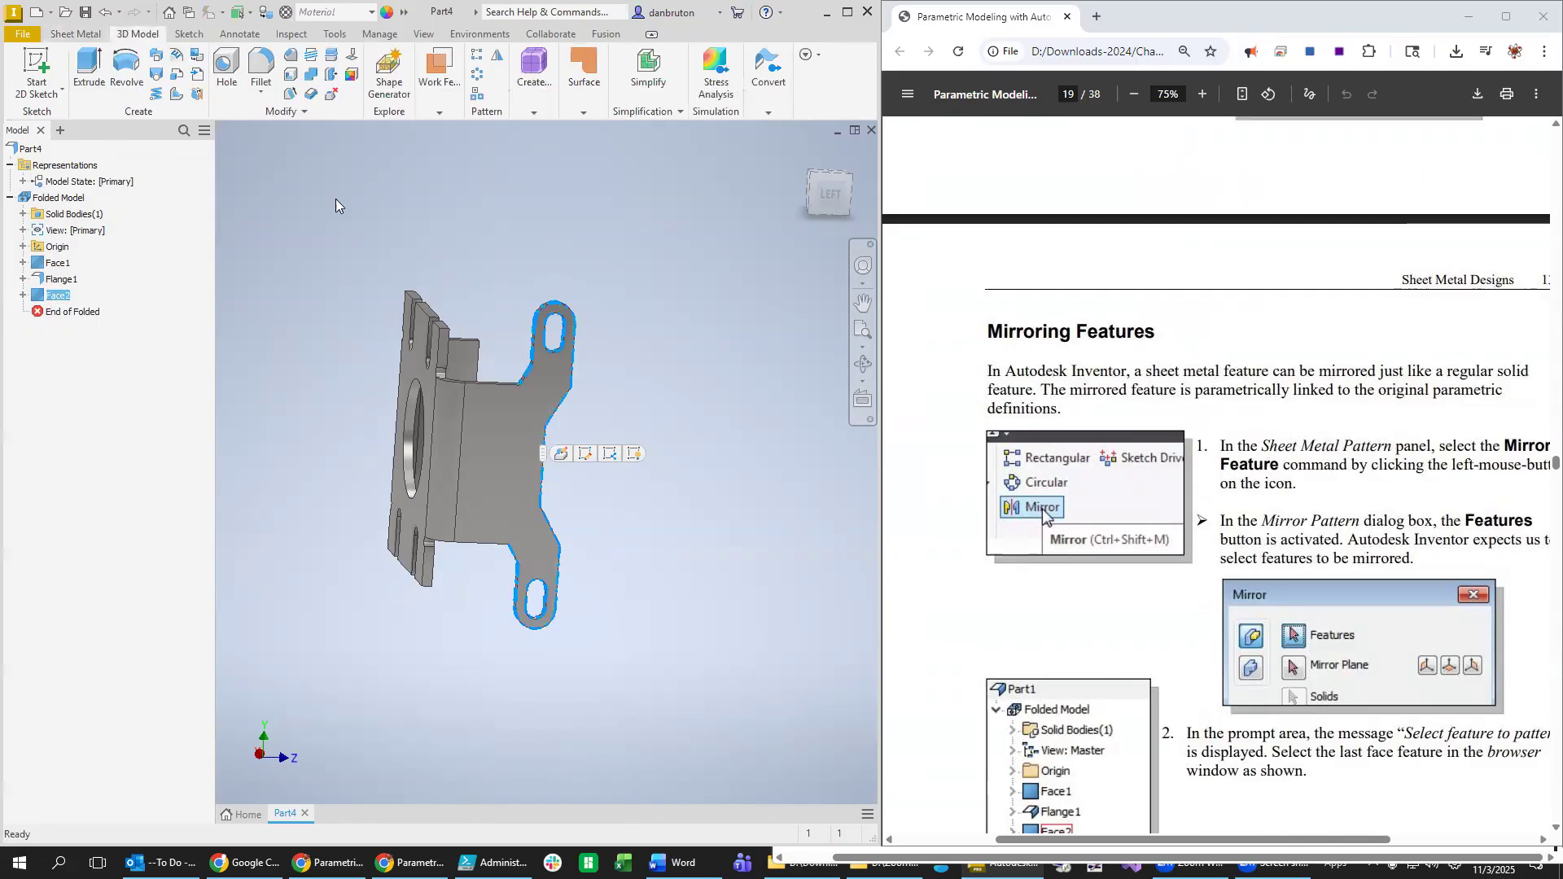
left_click(497, 55)
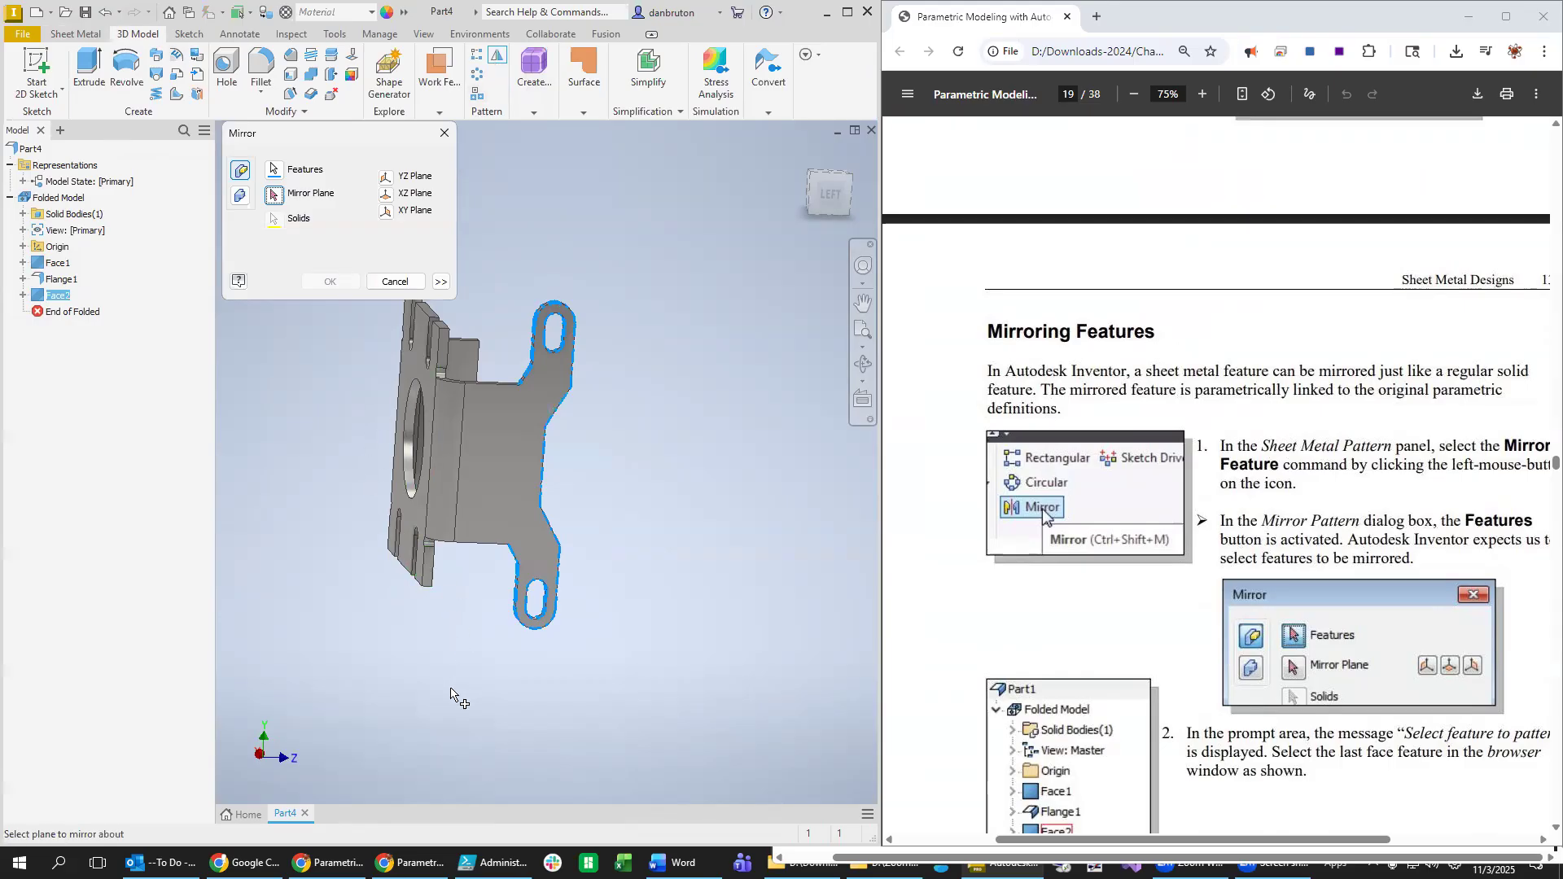
middle_click_drag(449, 692, 507, 723, "shift")
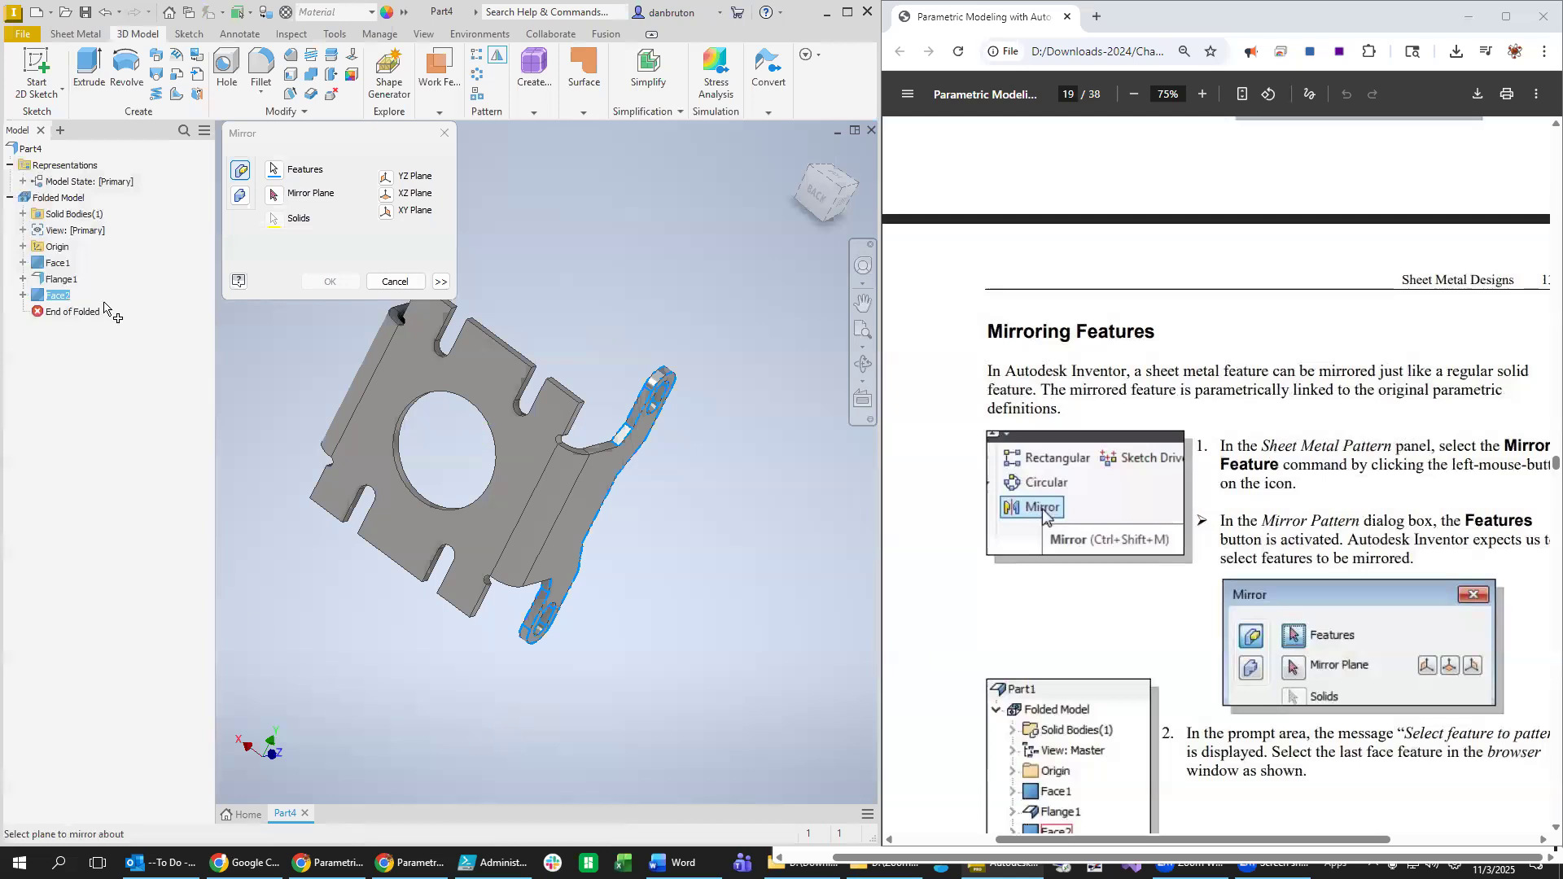
left_click(22, 247)
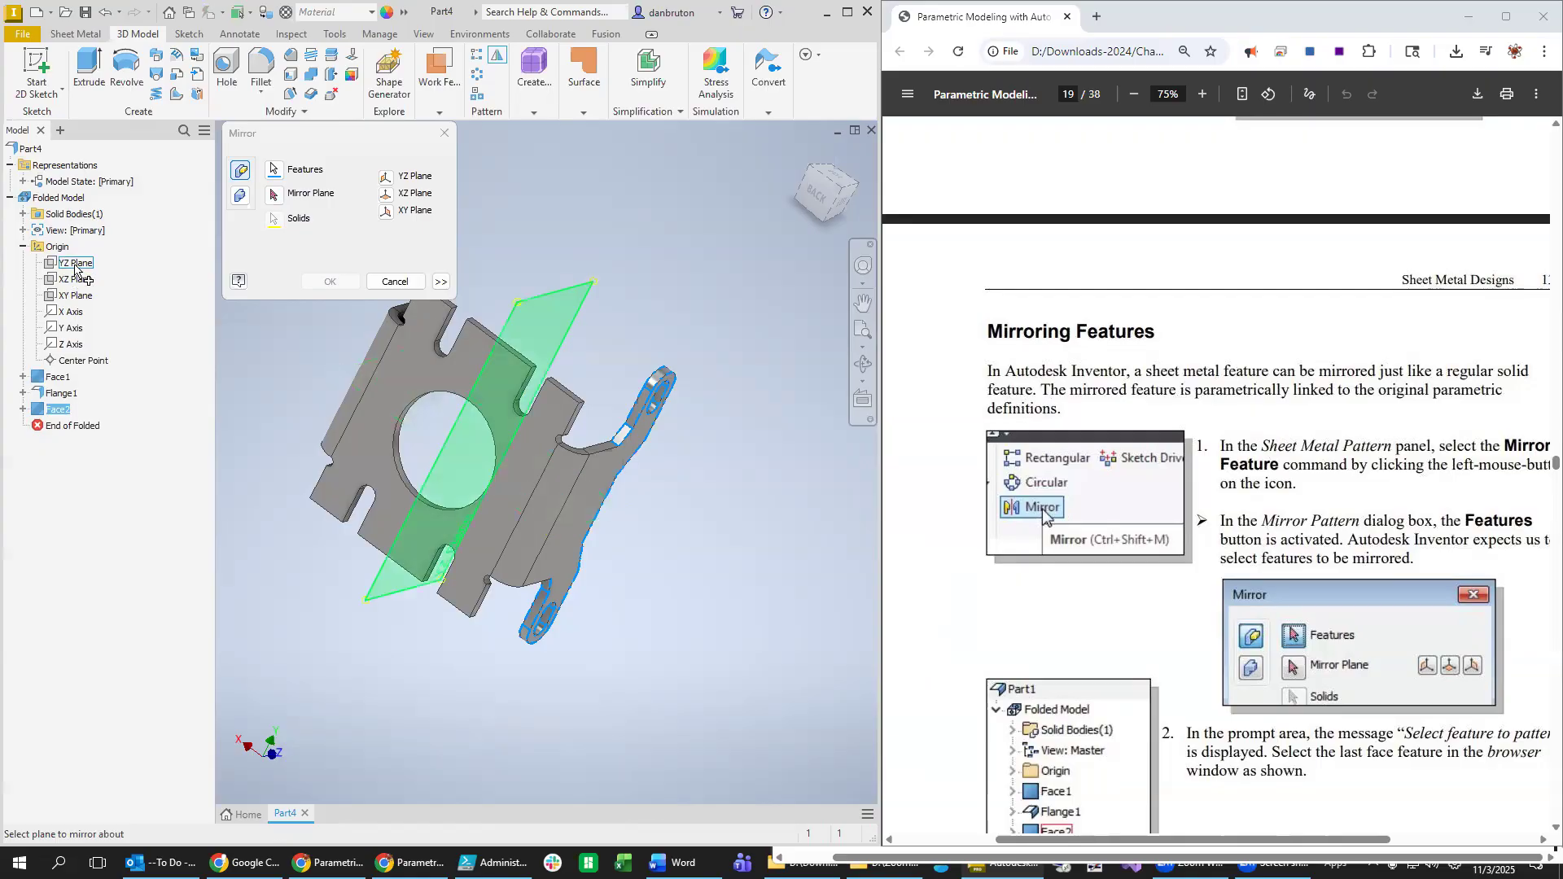
left_click(74, 263)
left_click(345, 282)
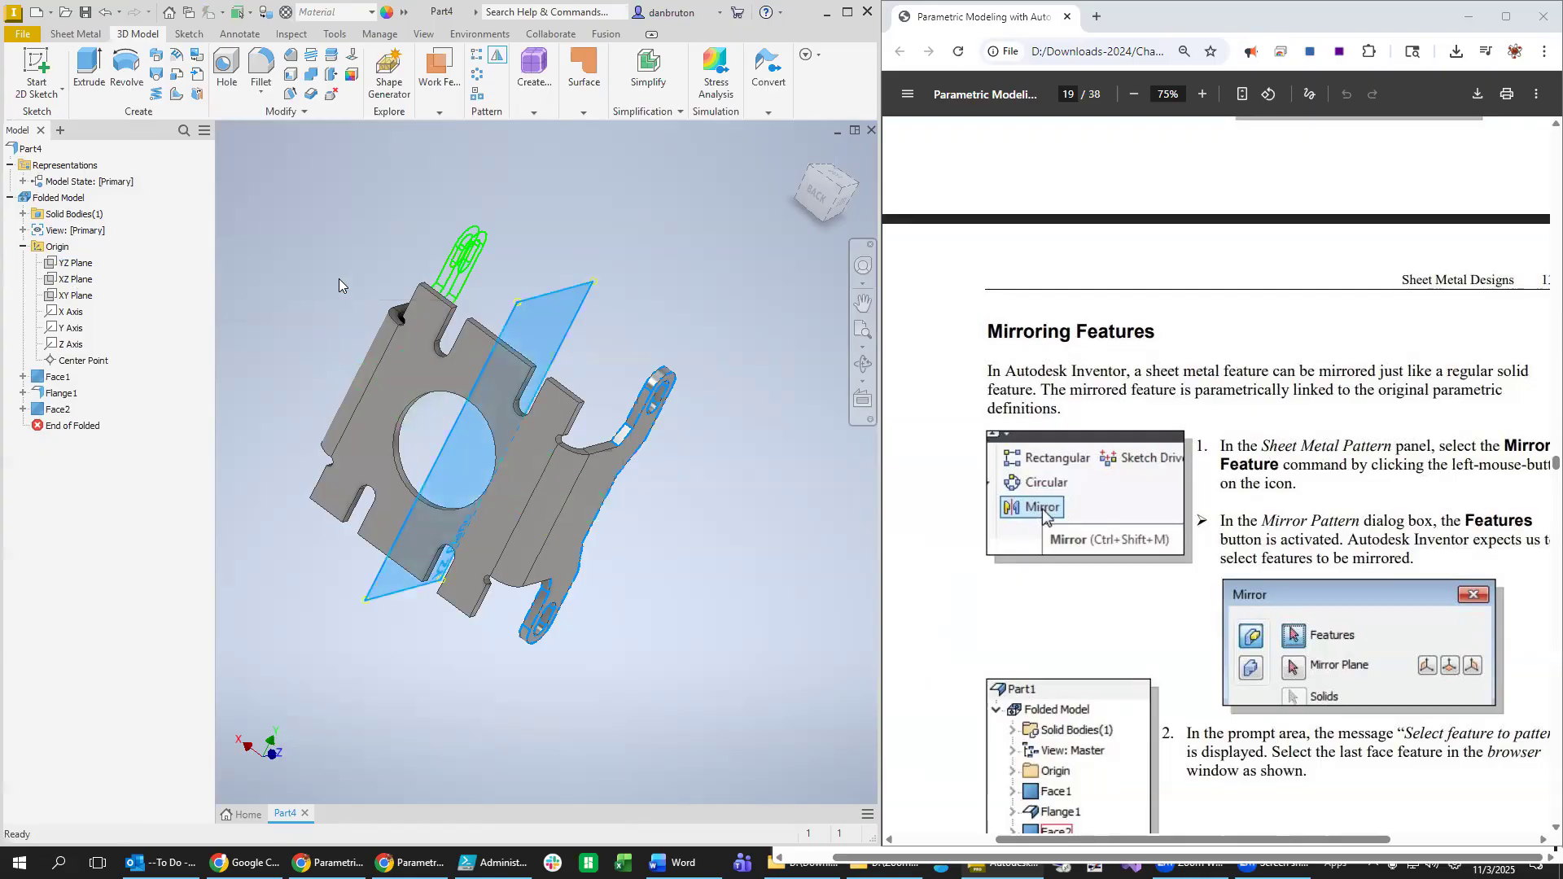
middle_click_drag(697, 671, 562, 688, "shift")
Start a new sketch on the outer face of the slotted side plate, following the textbook's Cut Feature section.
scroll(1315, 663, "down", 5)
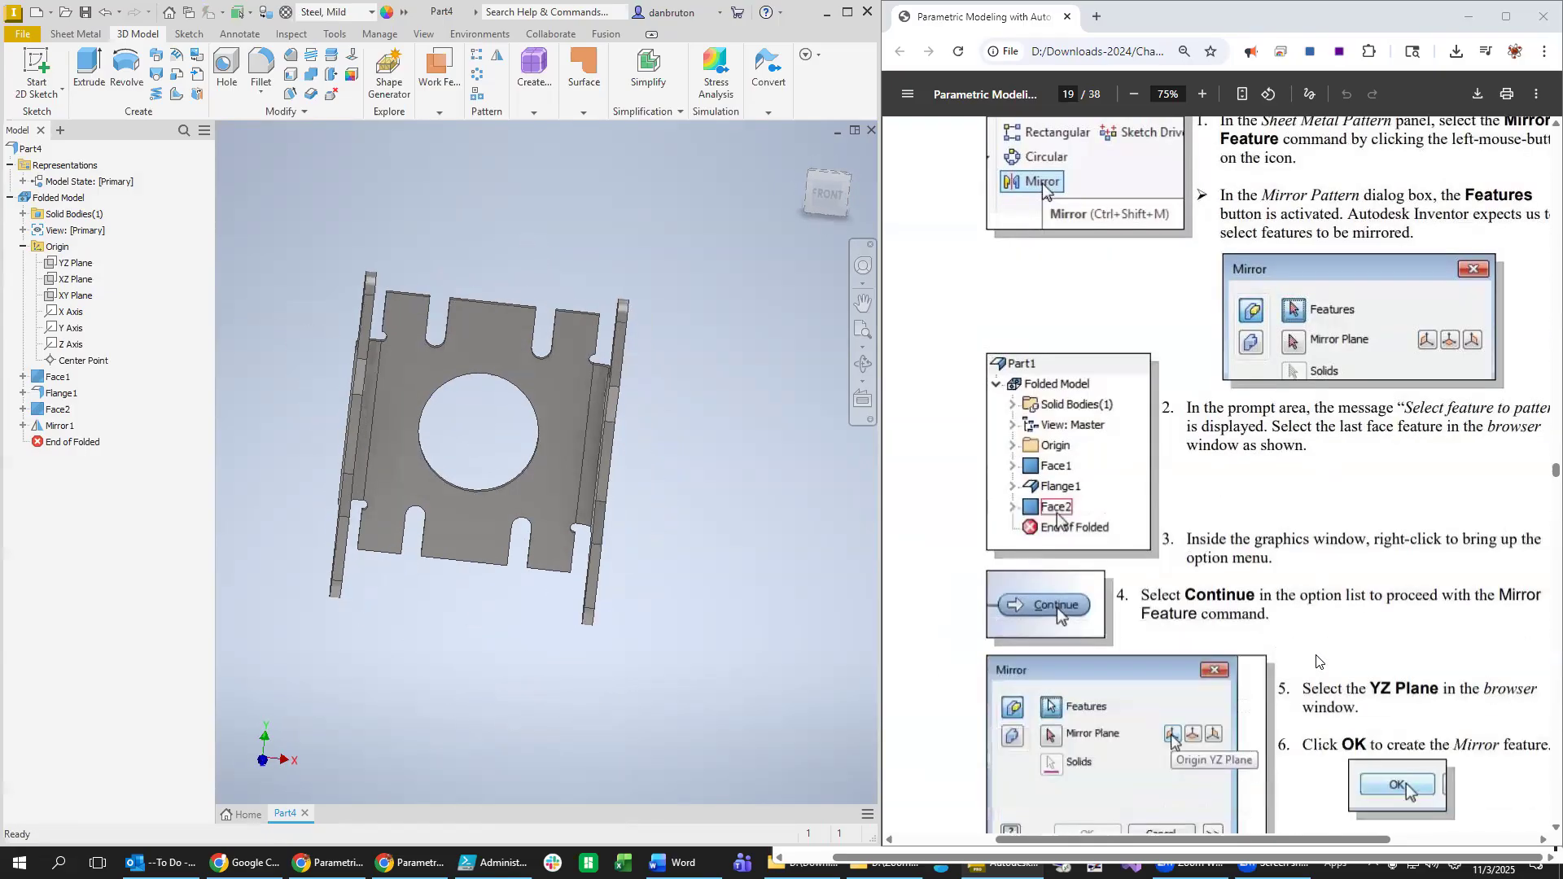
scroll(1128, 595, "down", 3)
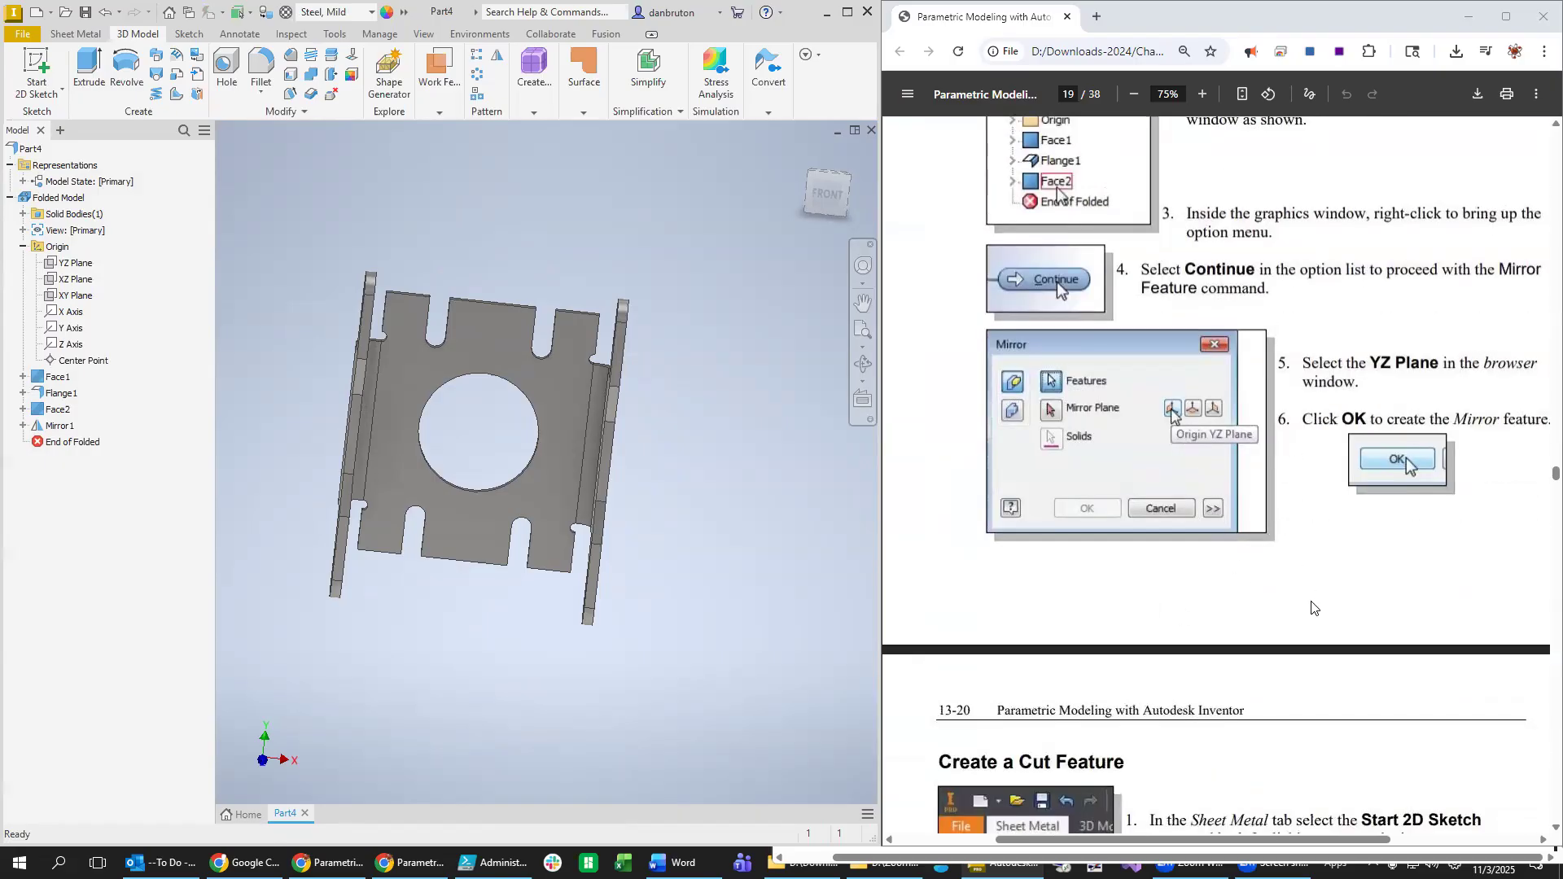
scroll(1249, 615, "down", 3)
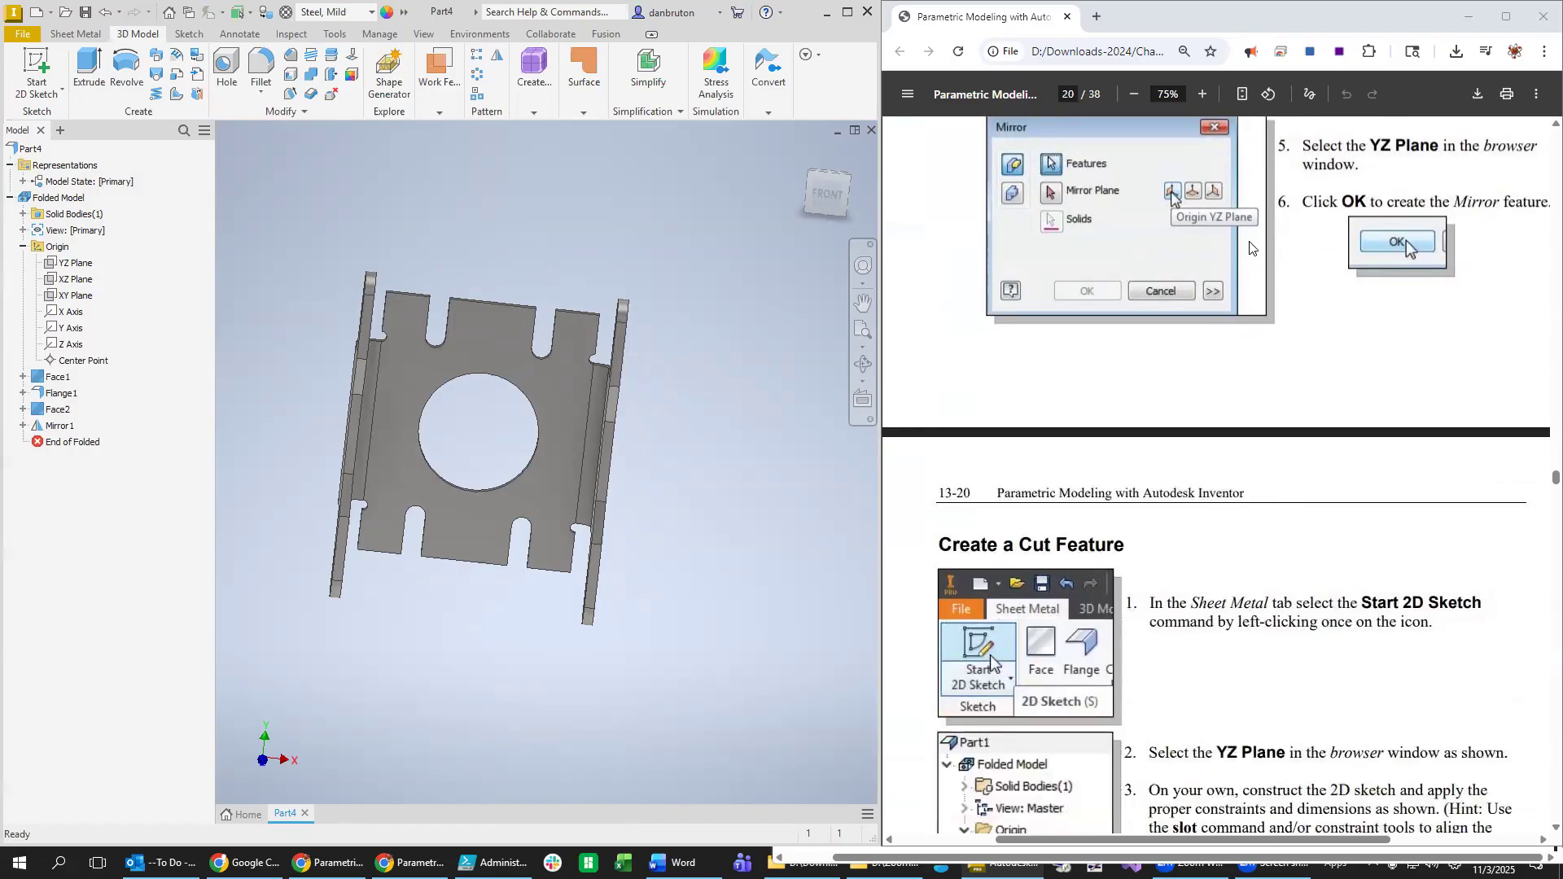
scroll(1235, 650, "down", 3)
scroll(1235, 649, "down", 3)
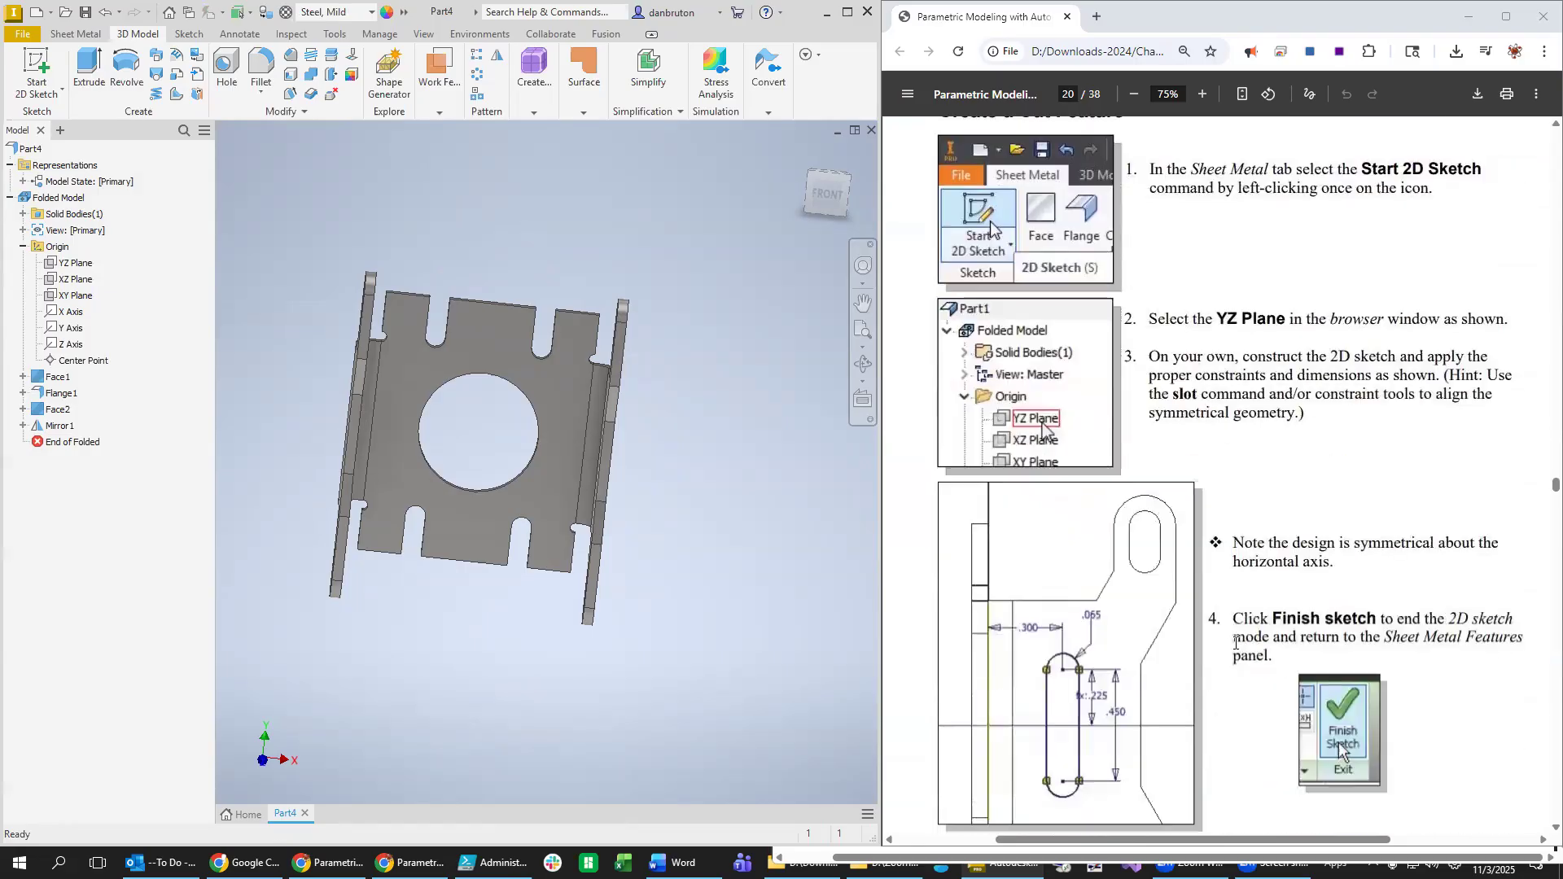
scroll(1235, 645, "down", 3)
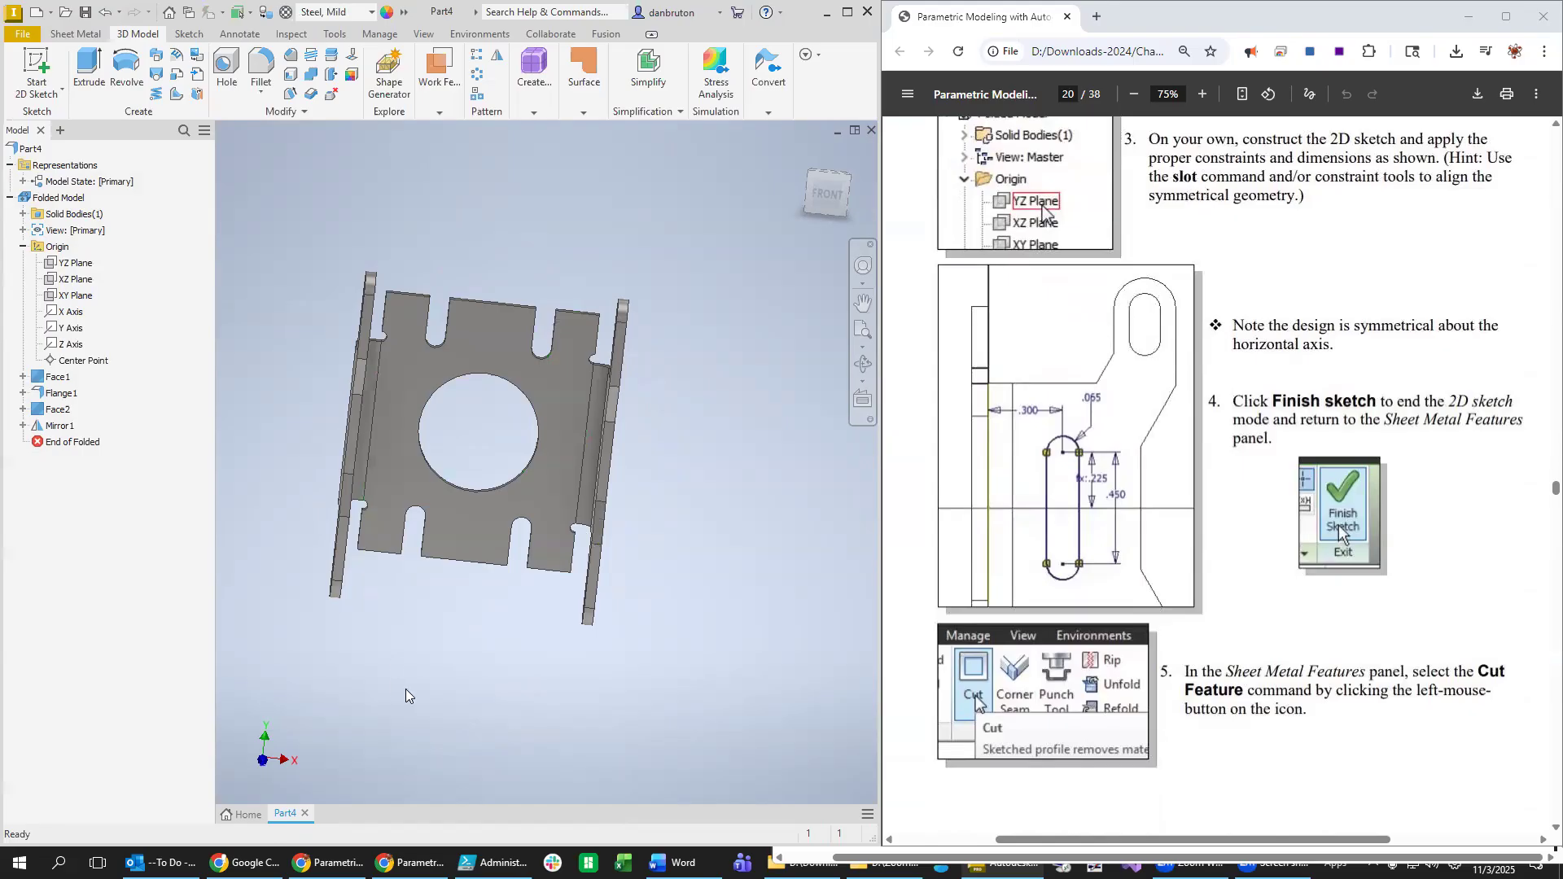
middle_click_drag(410, 697, 541, 600, "shift")
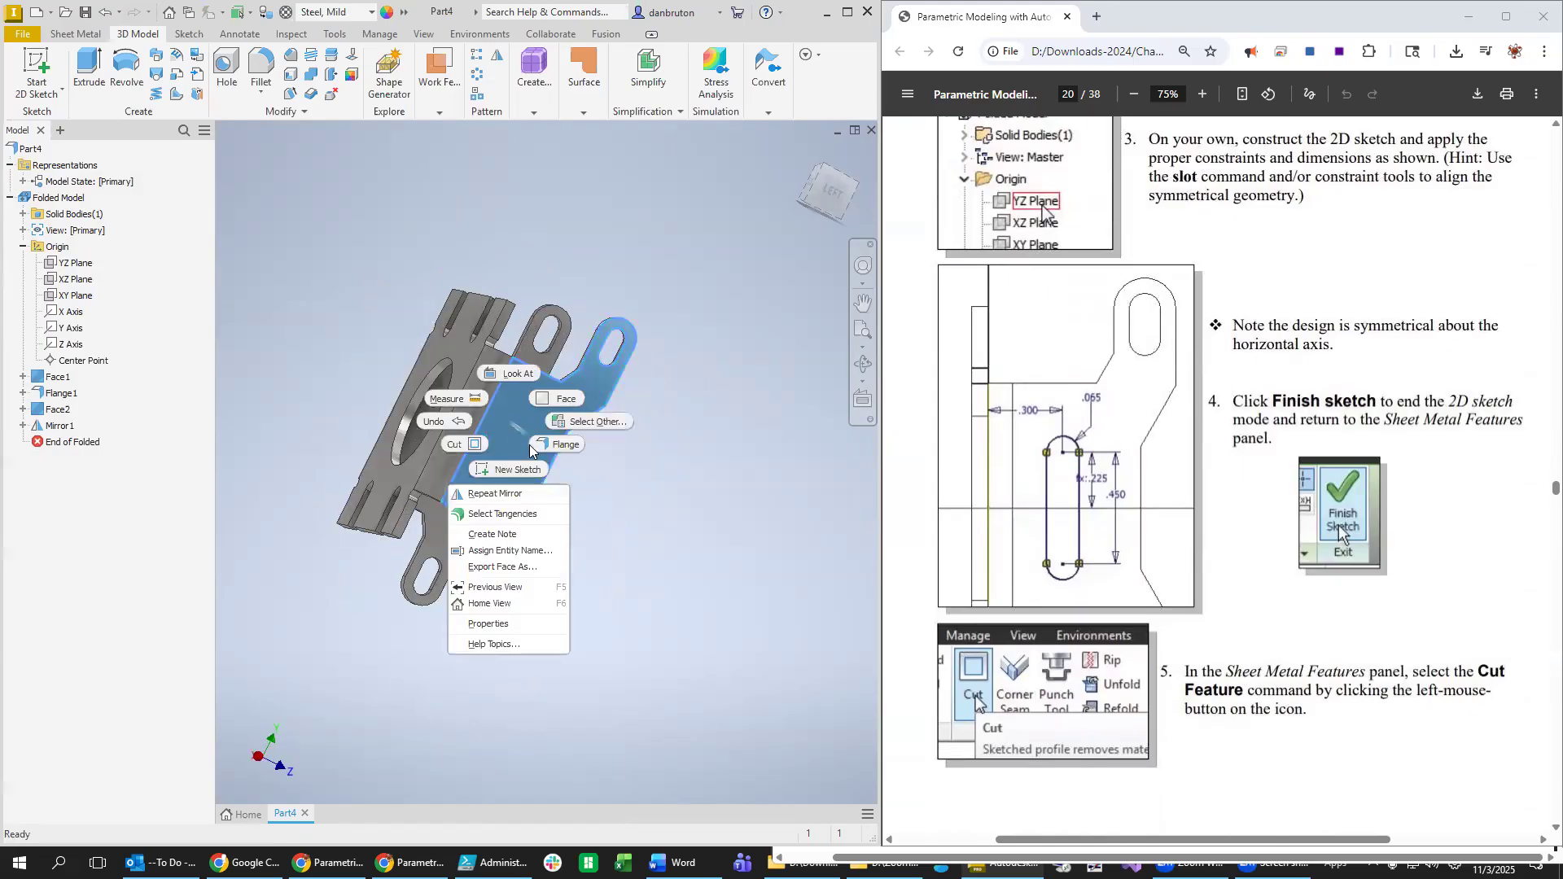
left_click(521, 470)
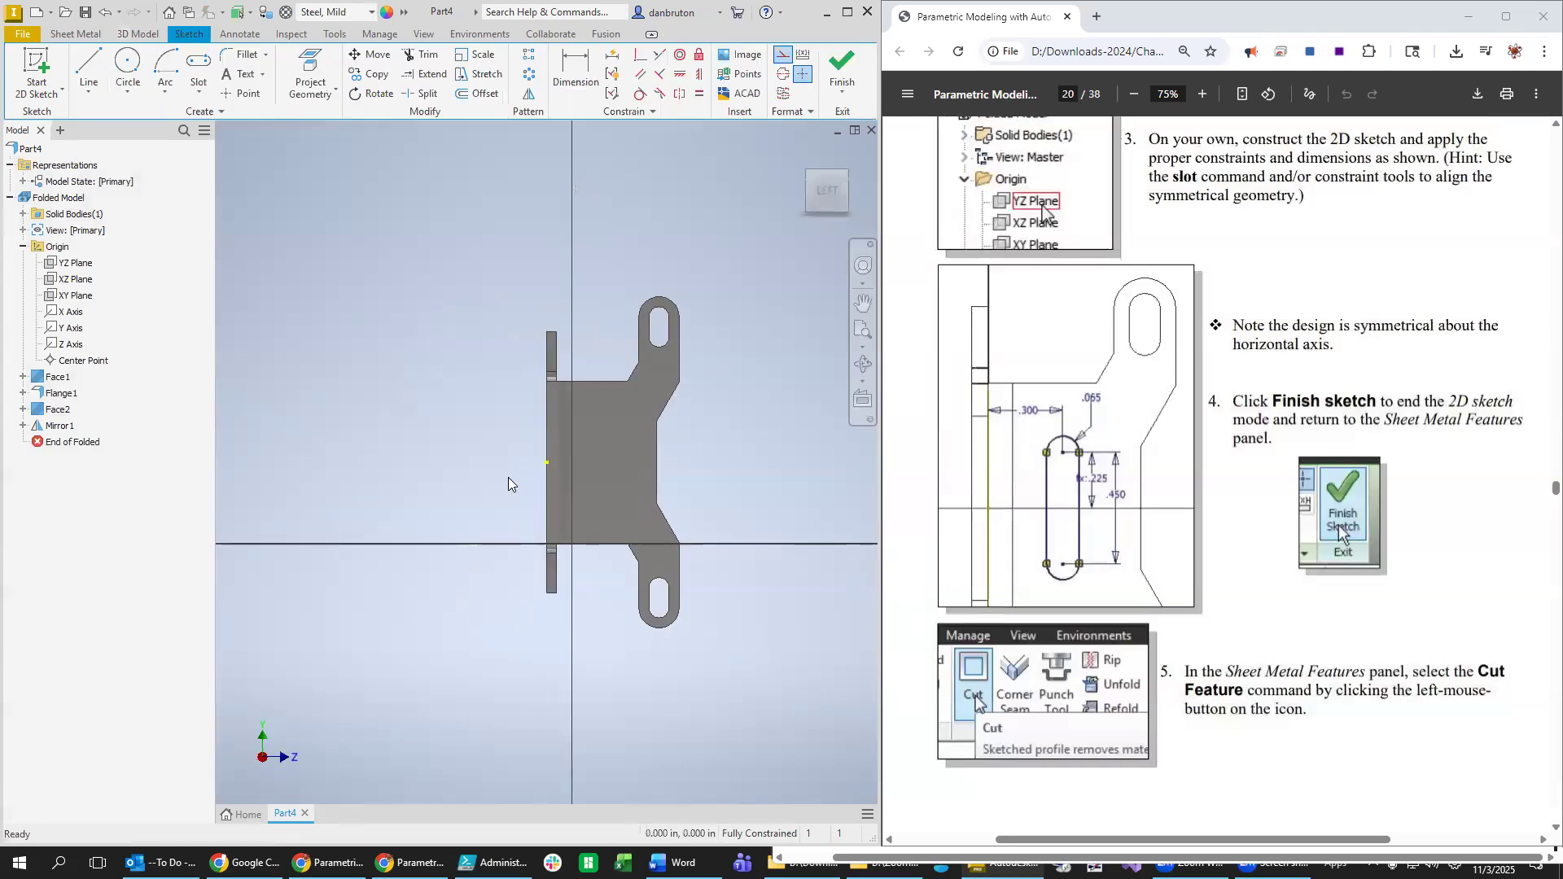
Sketch a vertical center-to-center slot about 0.48 in between centers, with end radius about 0.11 in, in the middle of the side plate.
left_click(200, 64)
left_click(547, 463)
left_click(601, 426)
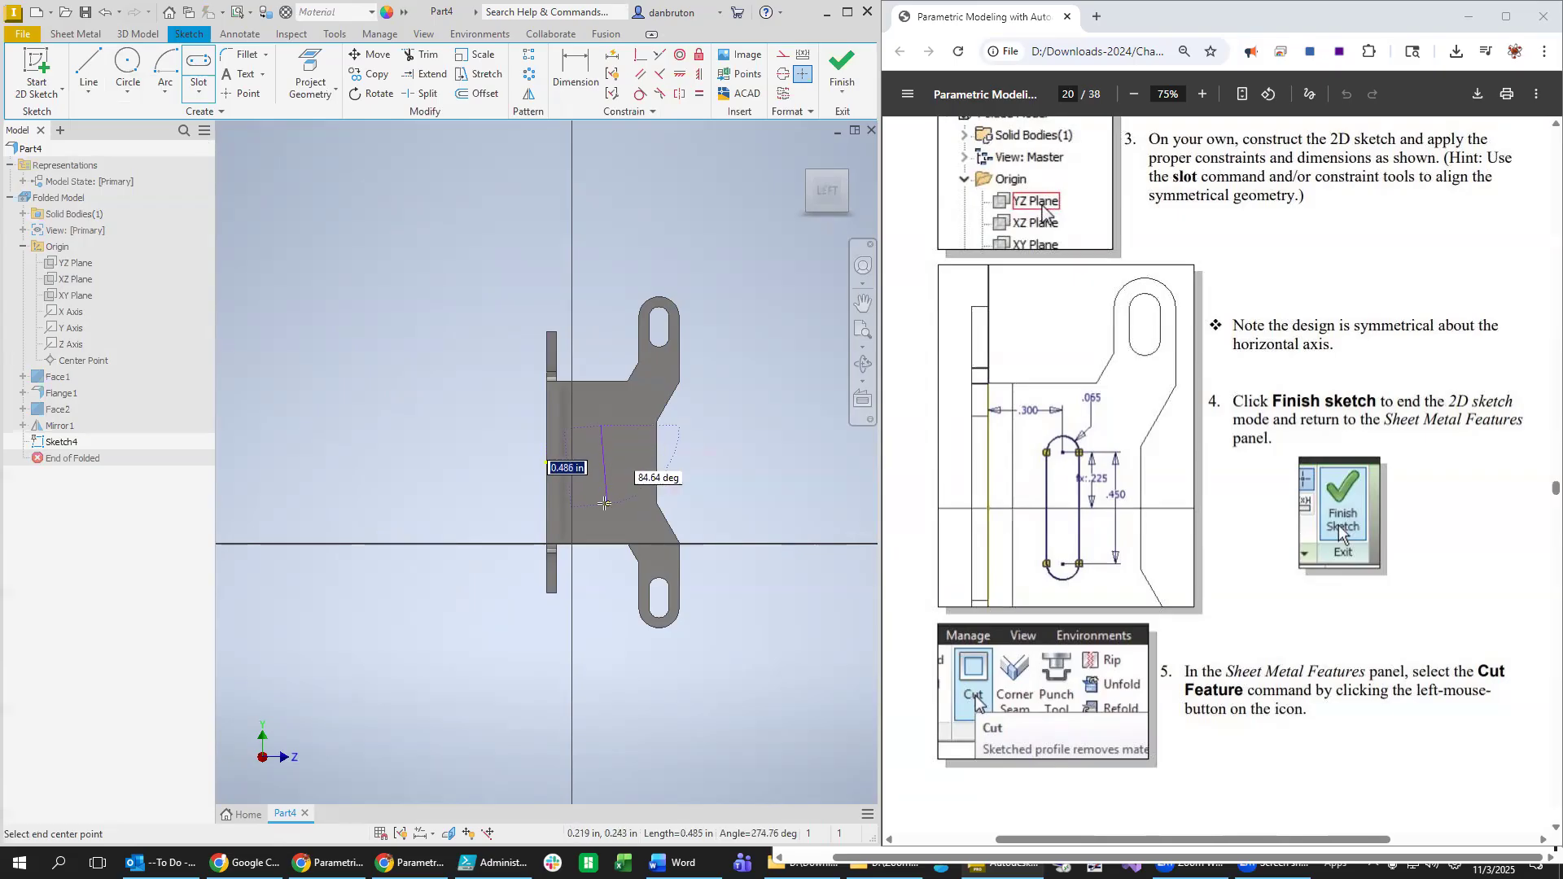
left_click(601, 503)
left_click(617, 500)
scroll(644, 480, "down", 2)
scroll(643, 481, "up", 5)
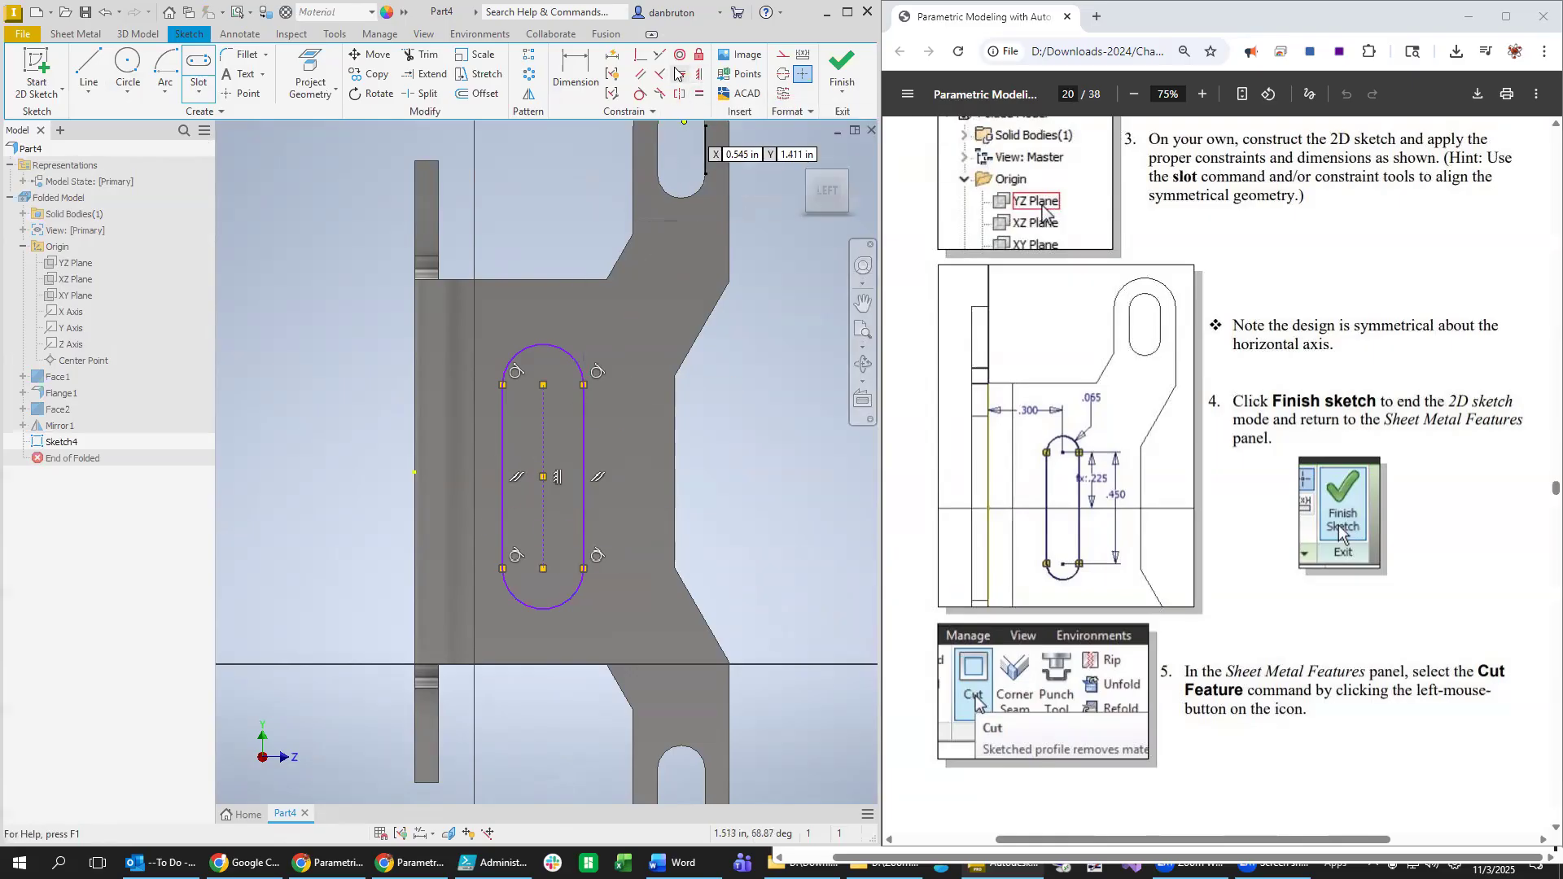
Try a vertical constraint between the slot's midpoint and the projected center point, and undo it.
left_click(700, 79)
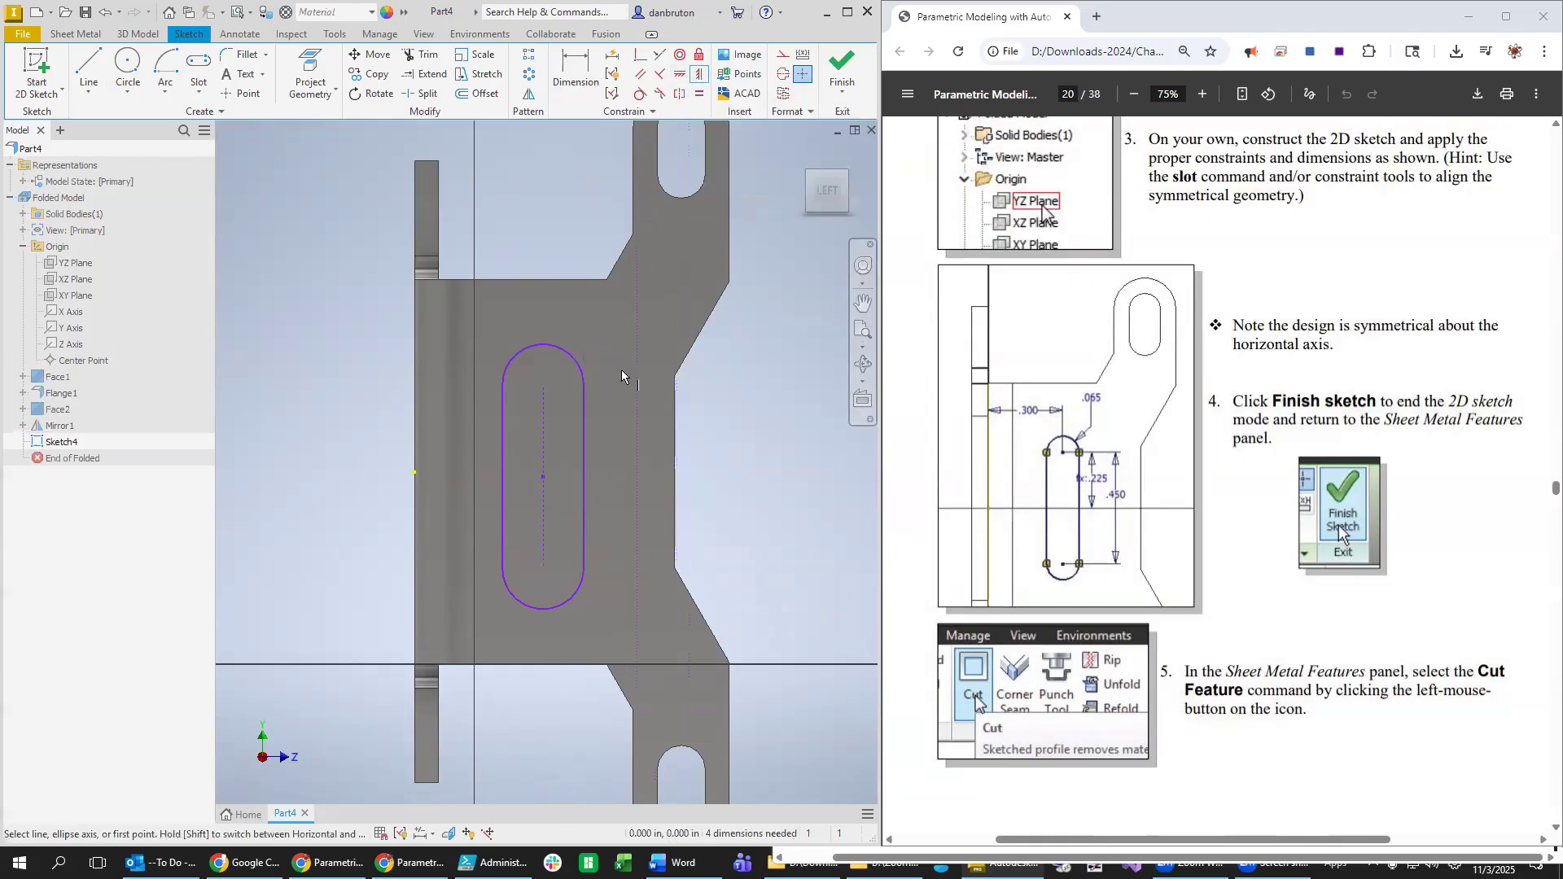
left_click(544, 476)
left_click(415, 473)
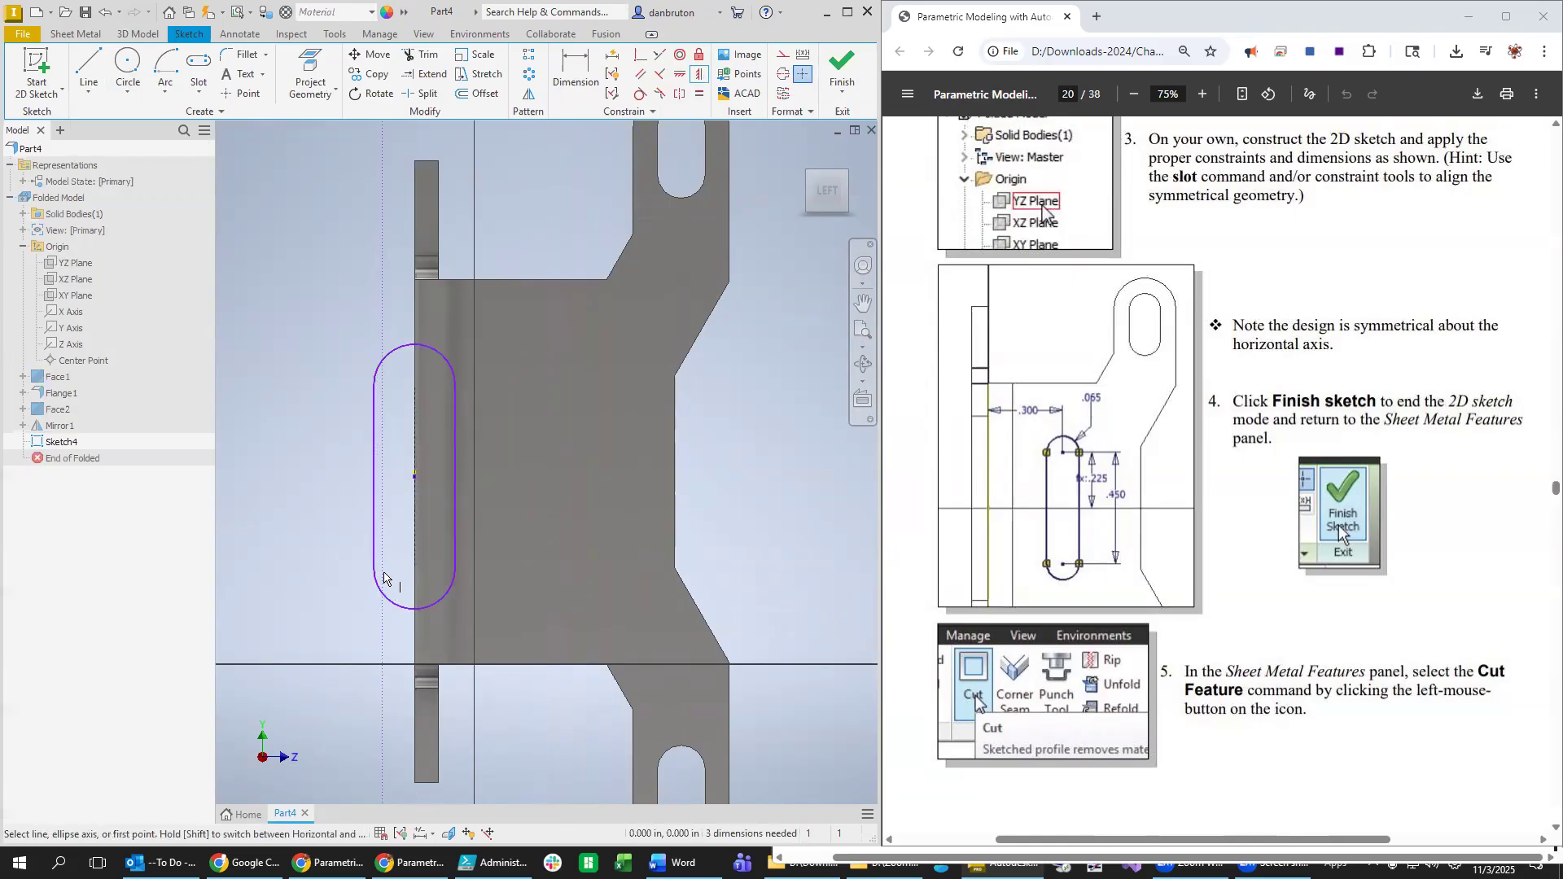
key("ctrl+z")
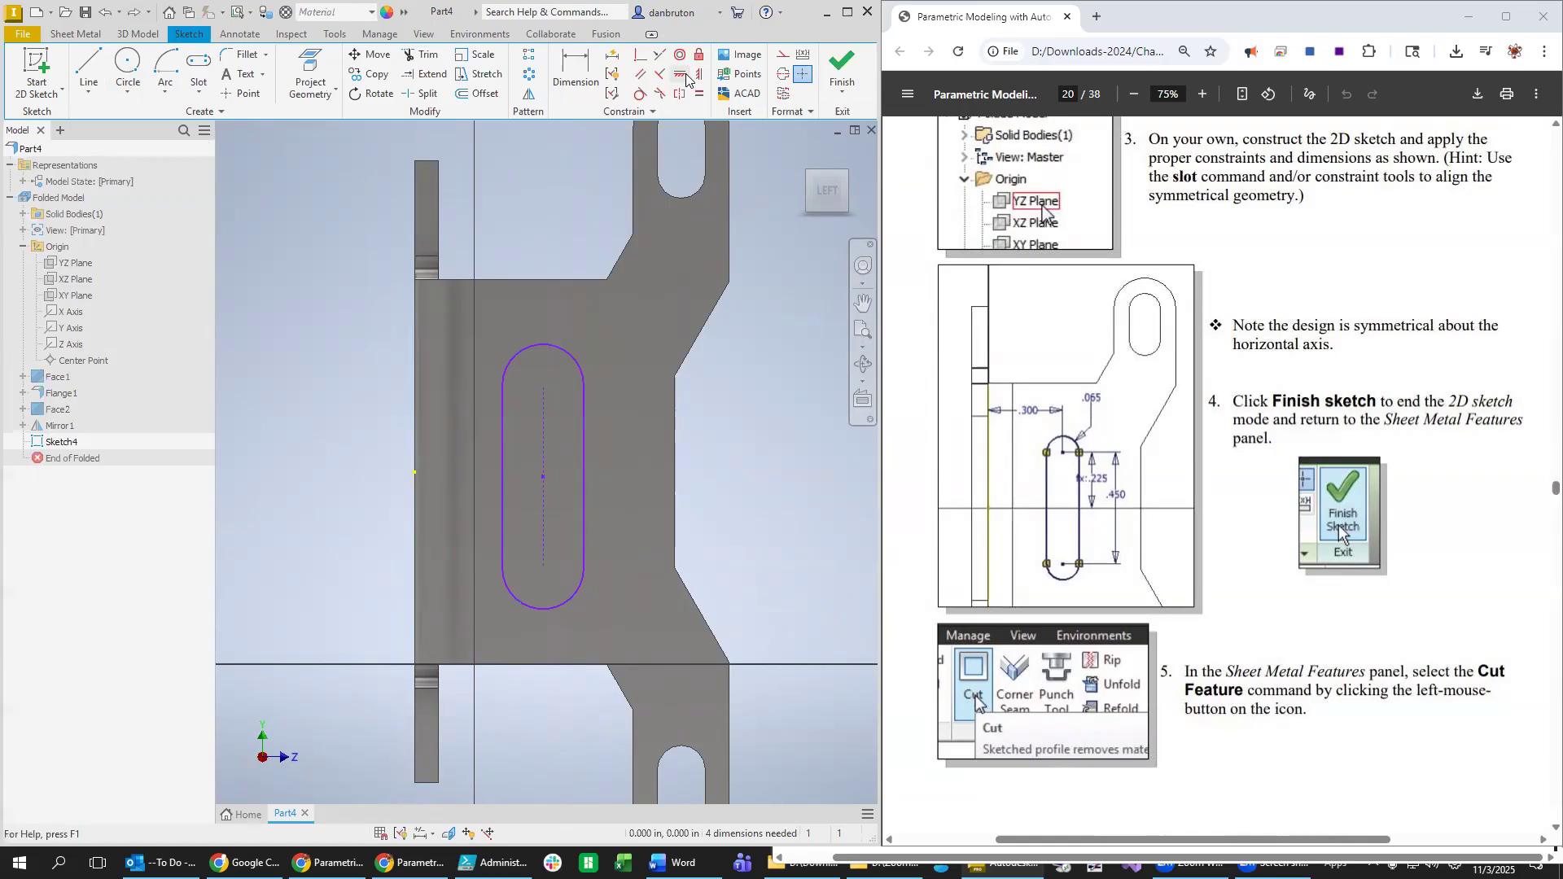
Apply a horizontal constraint between the slot's midpoint and the projected center point.
left_click(541, 476)
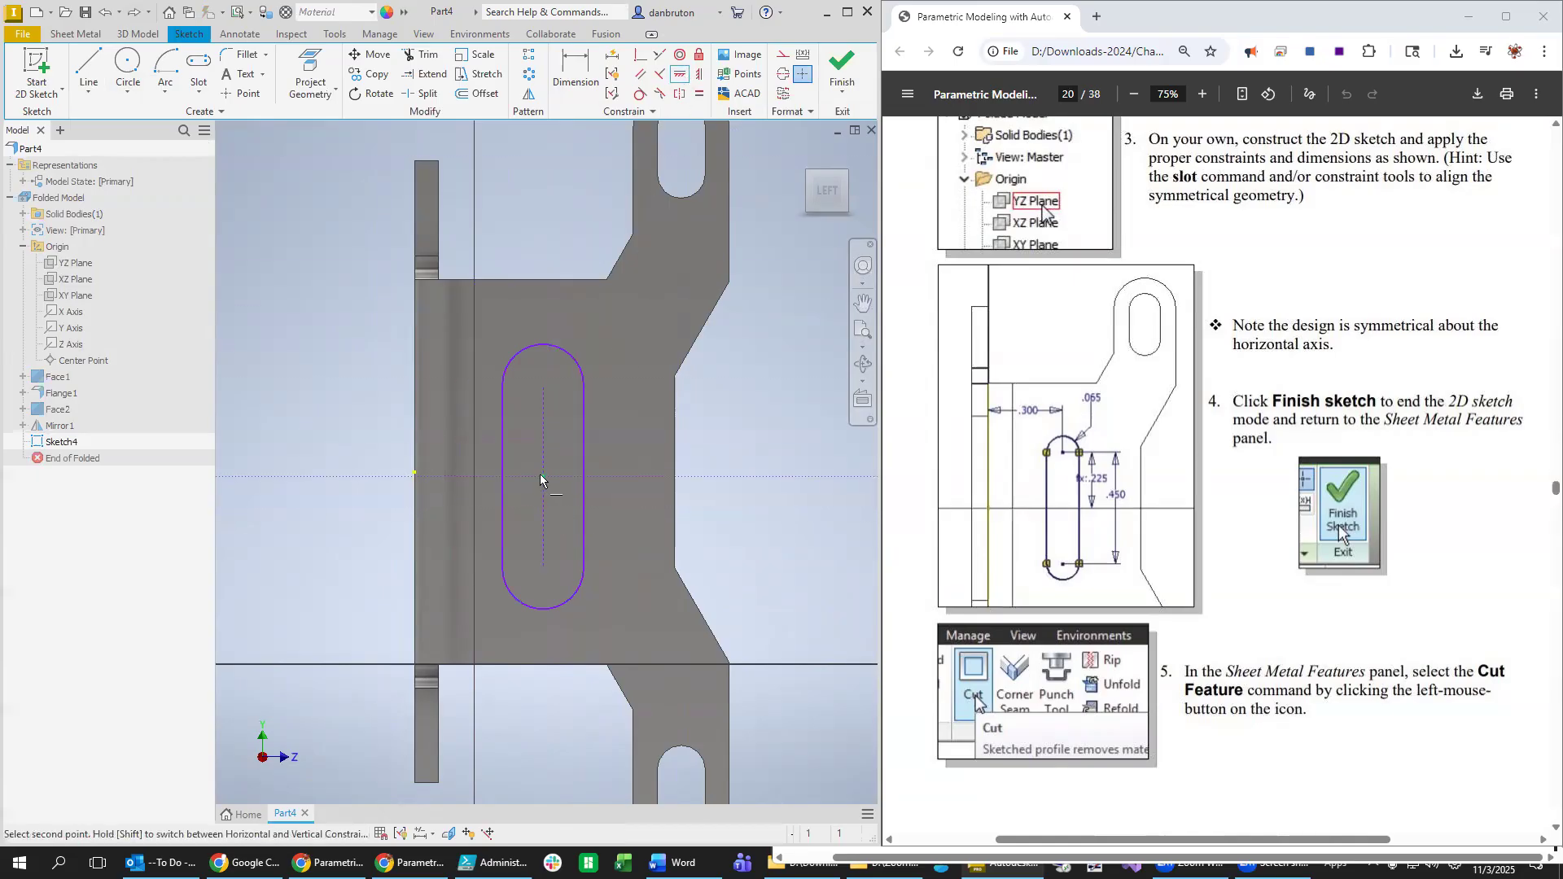
left_click(413, 471)
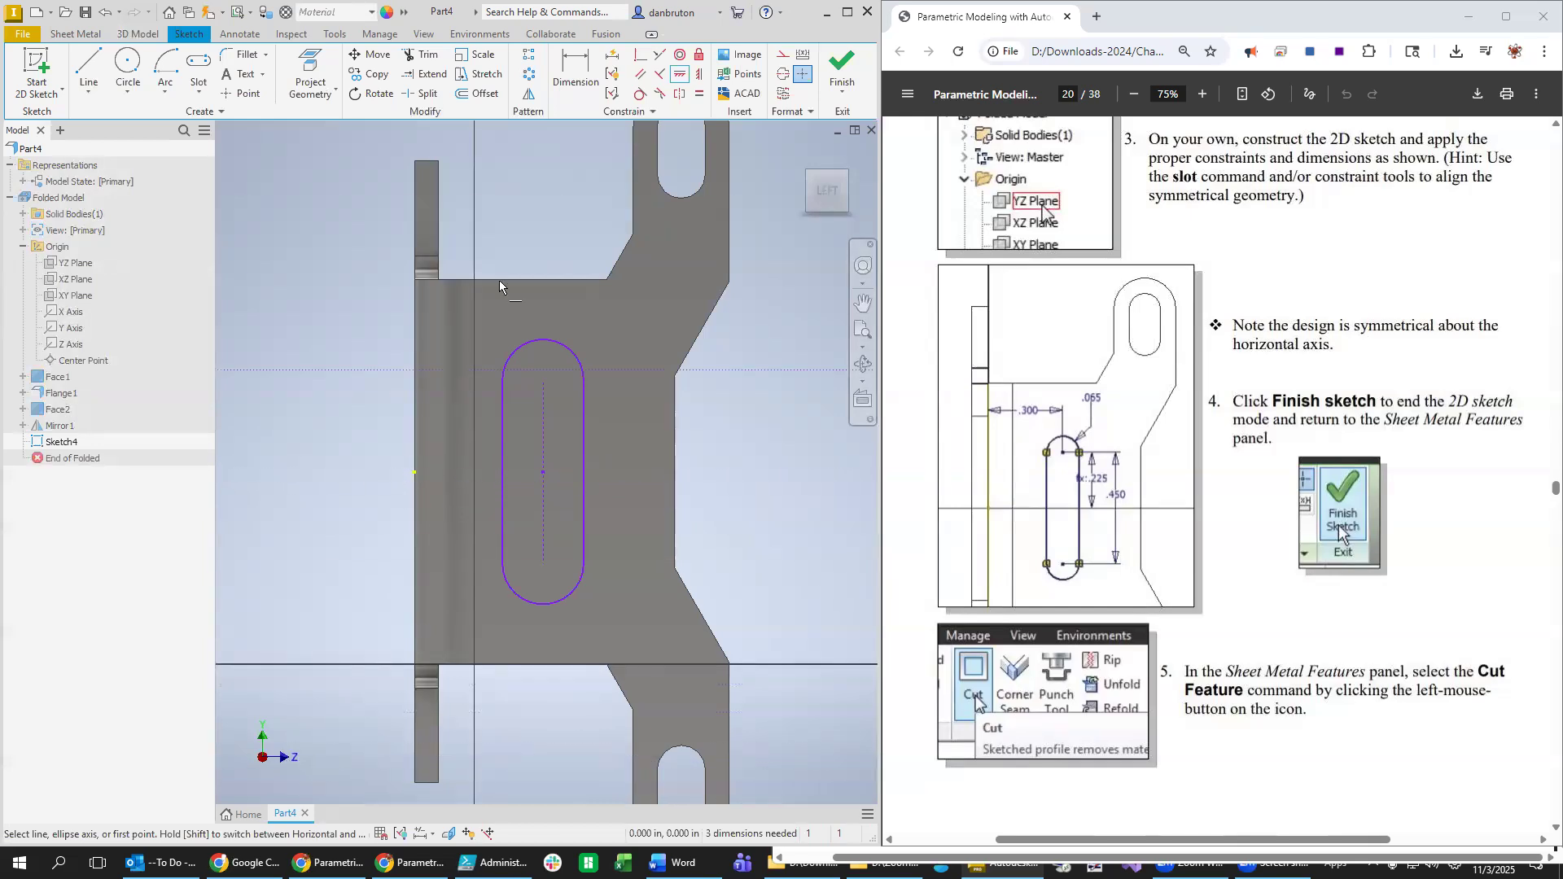
left_click(679, 75)
Dimension the horizontal distance from the base plate's inner edge to the slot's upper center point as 0.3 in.
left_click(578, 66)
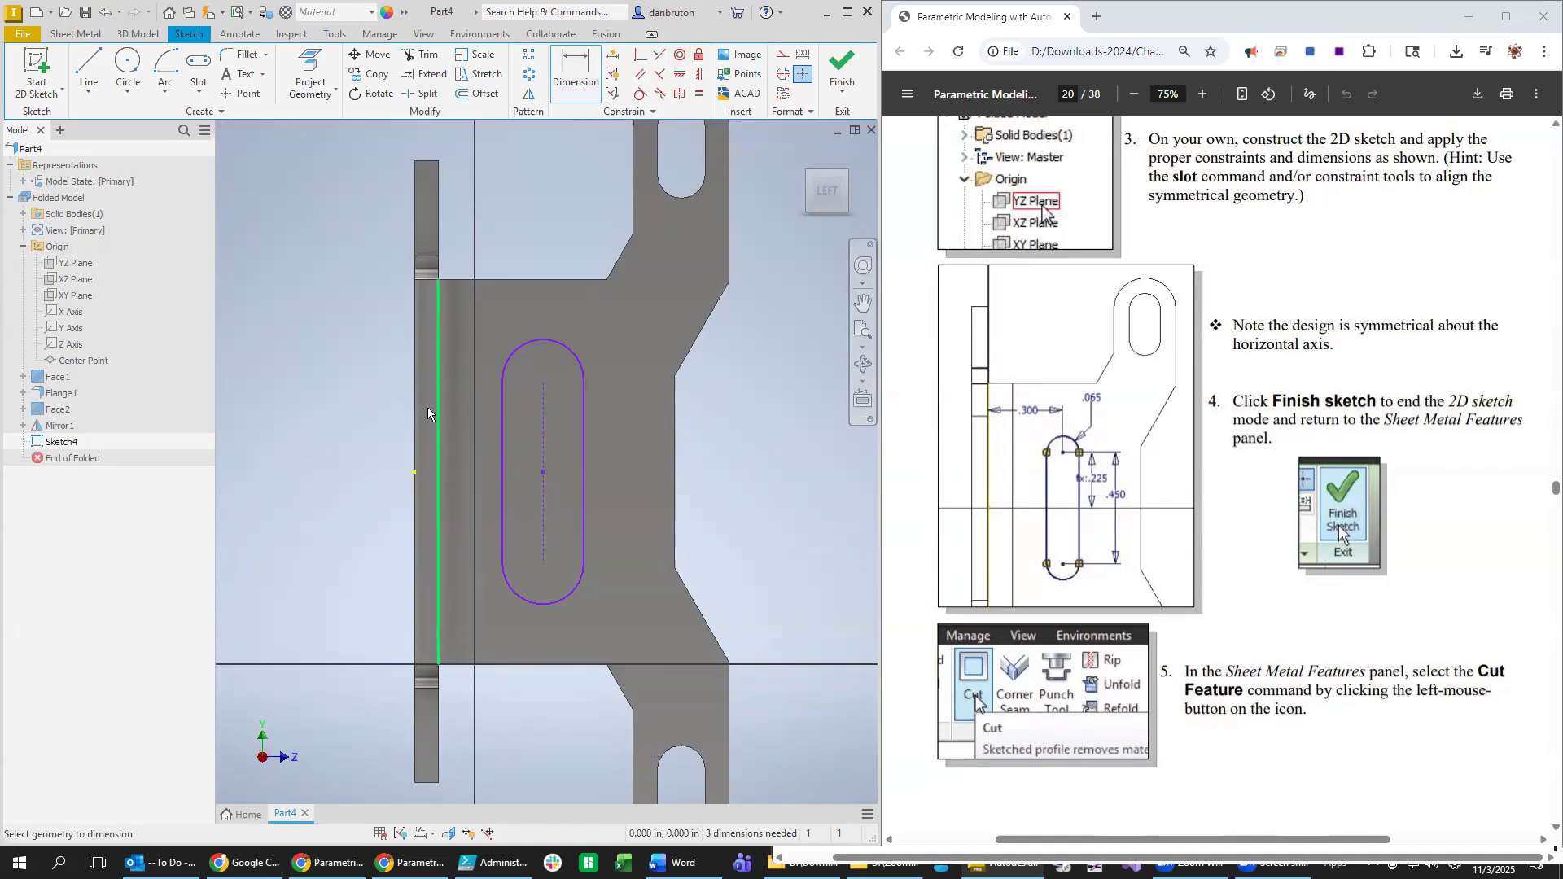
left_click(440, 425)
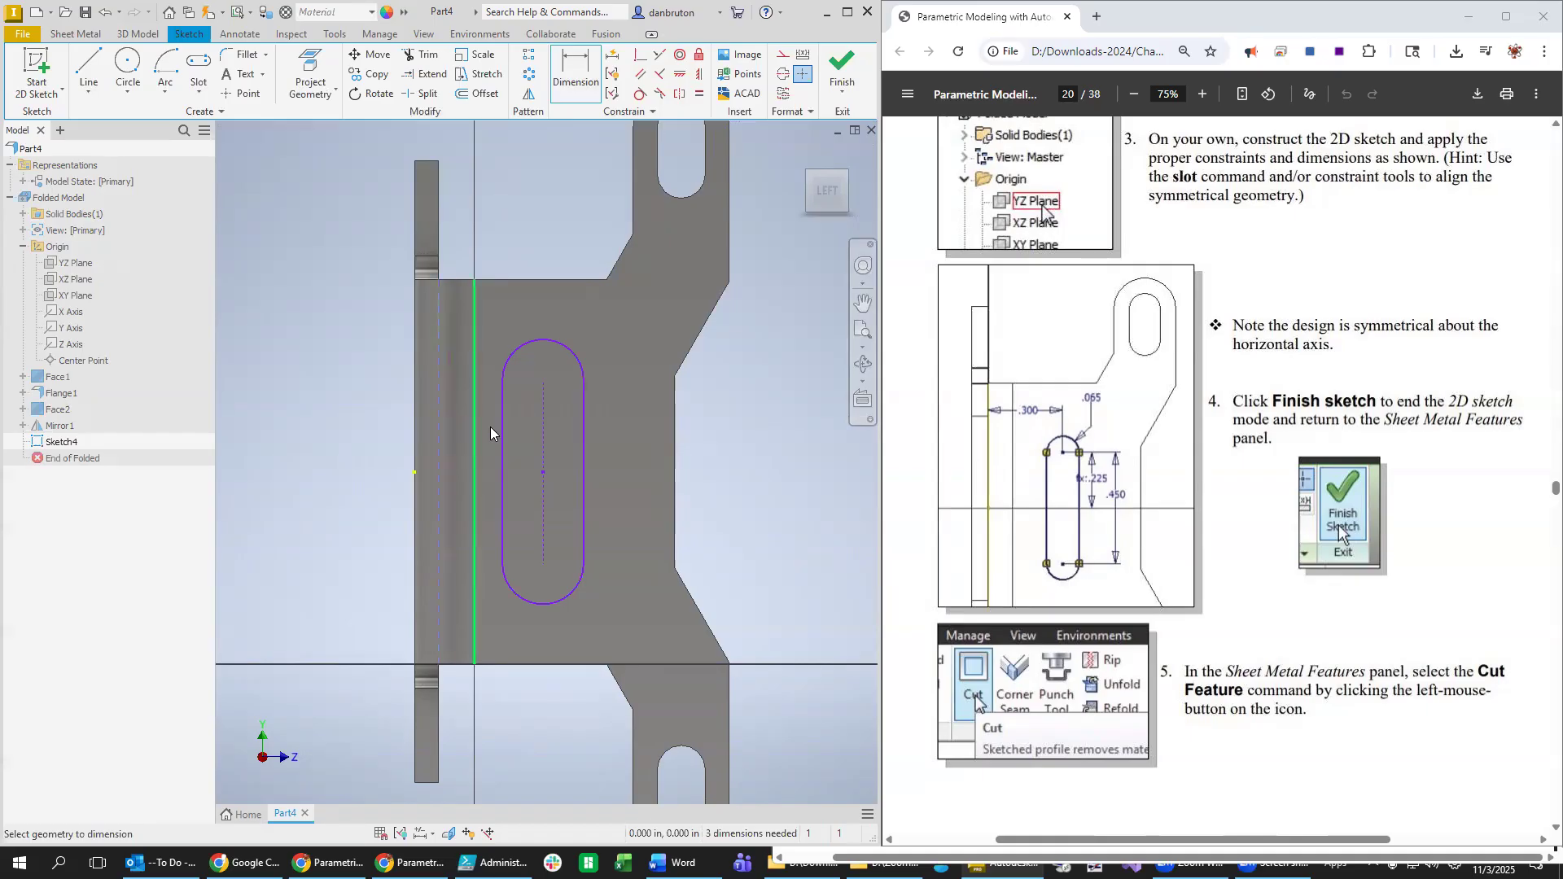
left_click(543, 379)
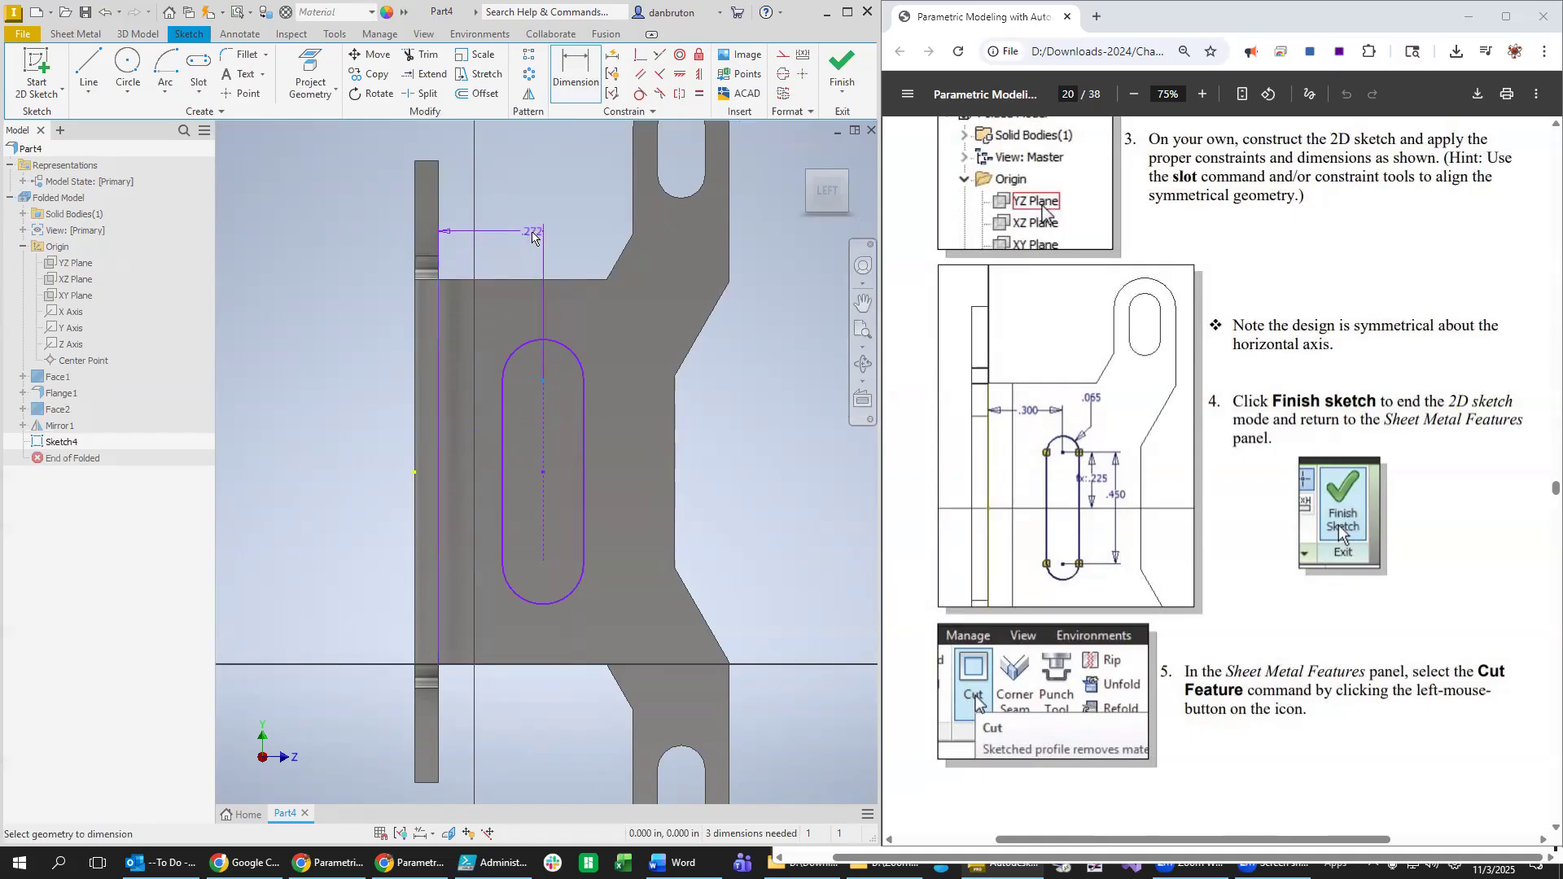
left_click(514, 235)
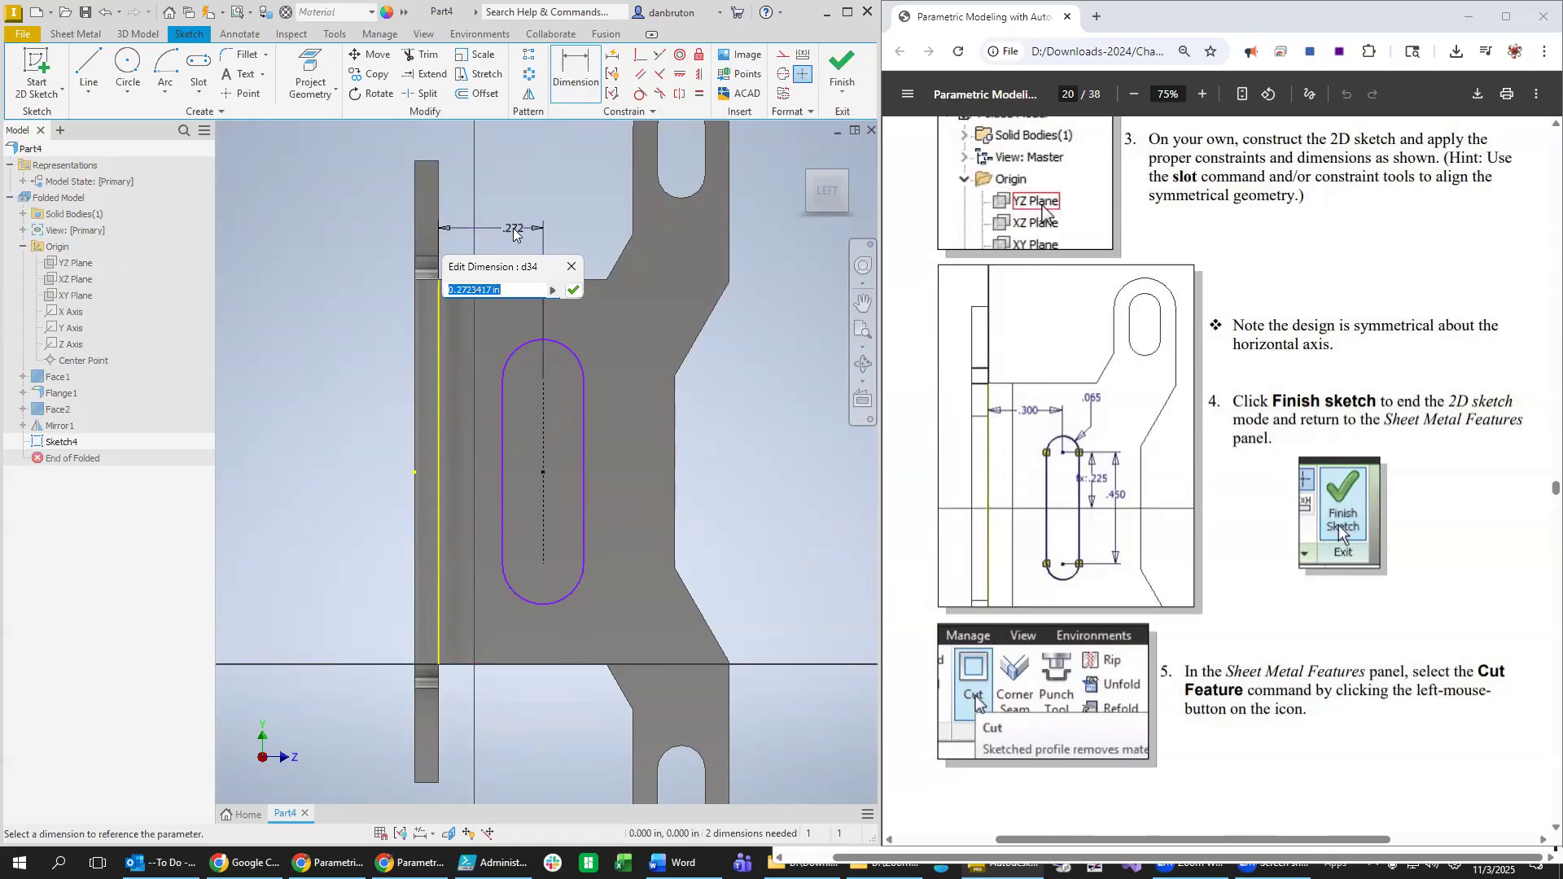
type(".3")
key("Return")
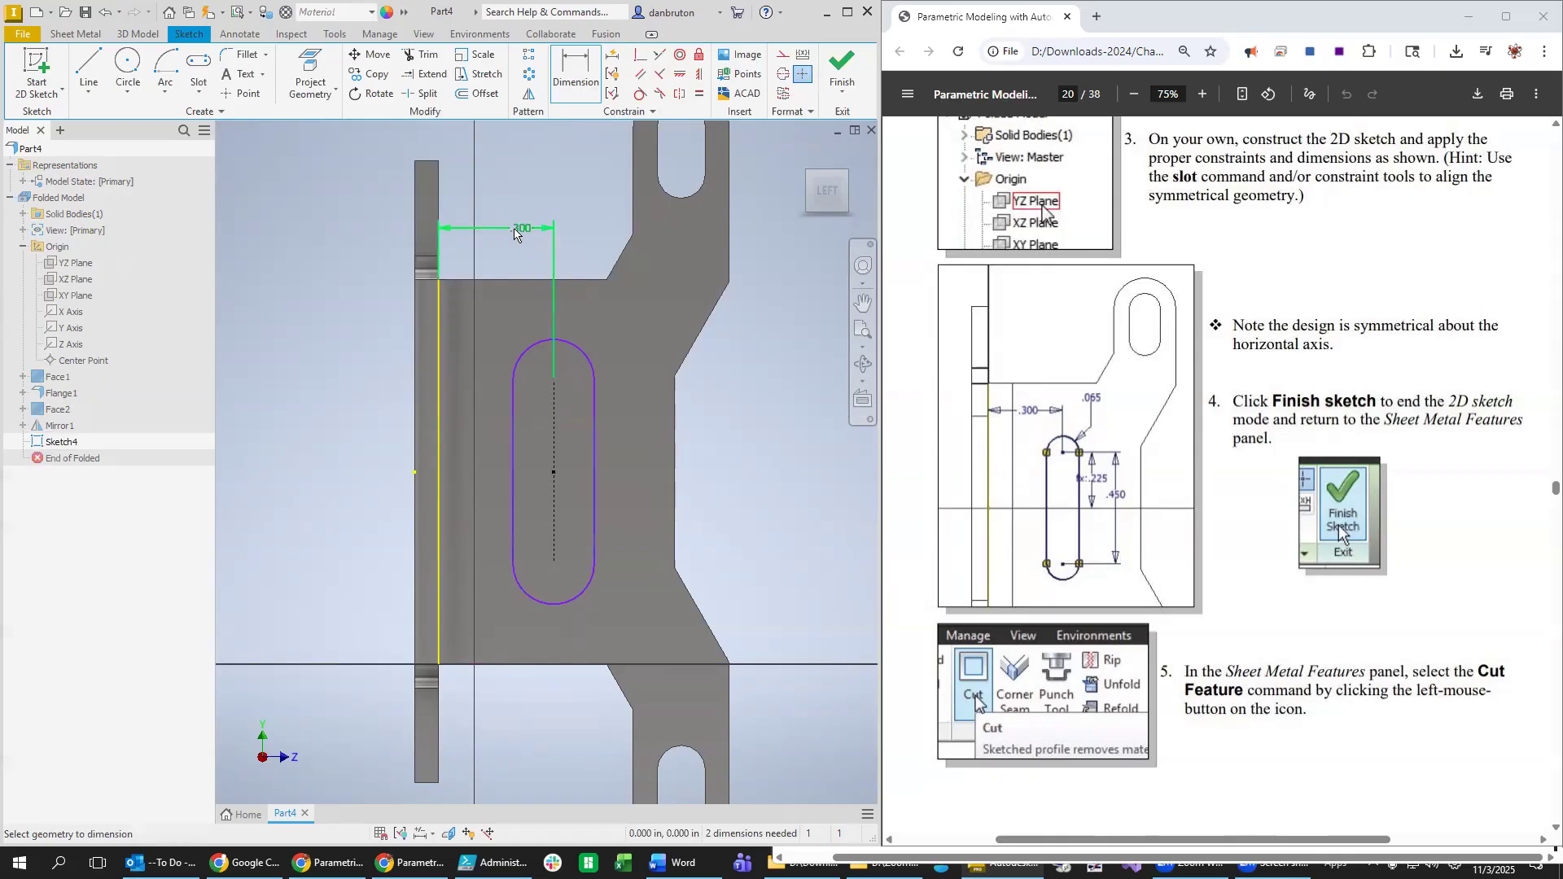
Add a radius dimension to the slot's upper arc, try 0.65 in, and undo that value.
left_click(584, 348)
left_click(604, 316)
type("0")
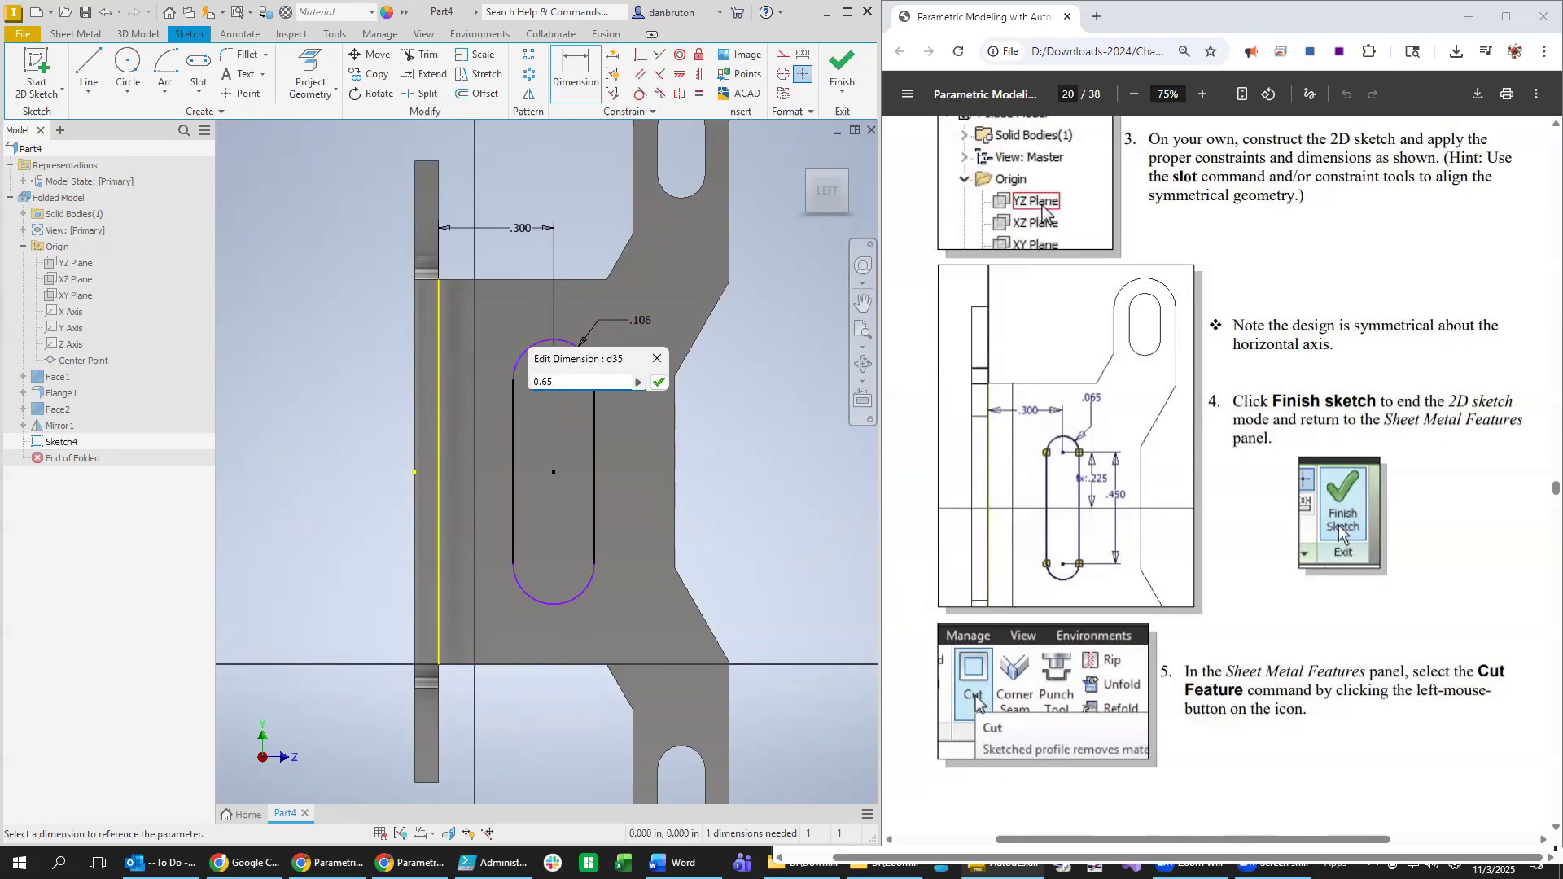
type(".65")
key("Return")
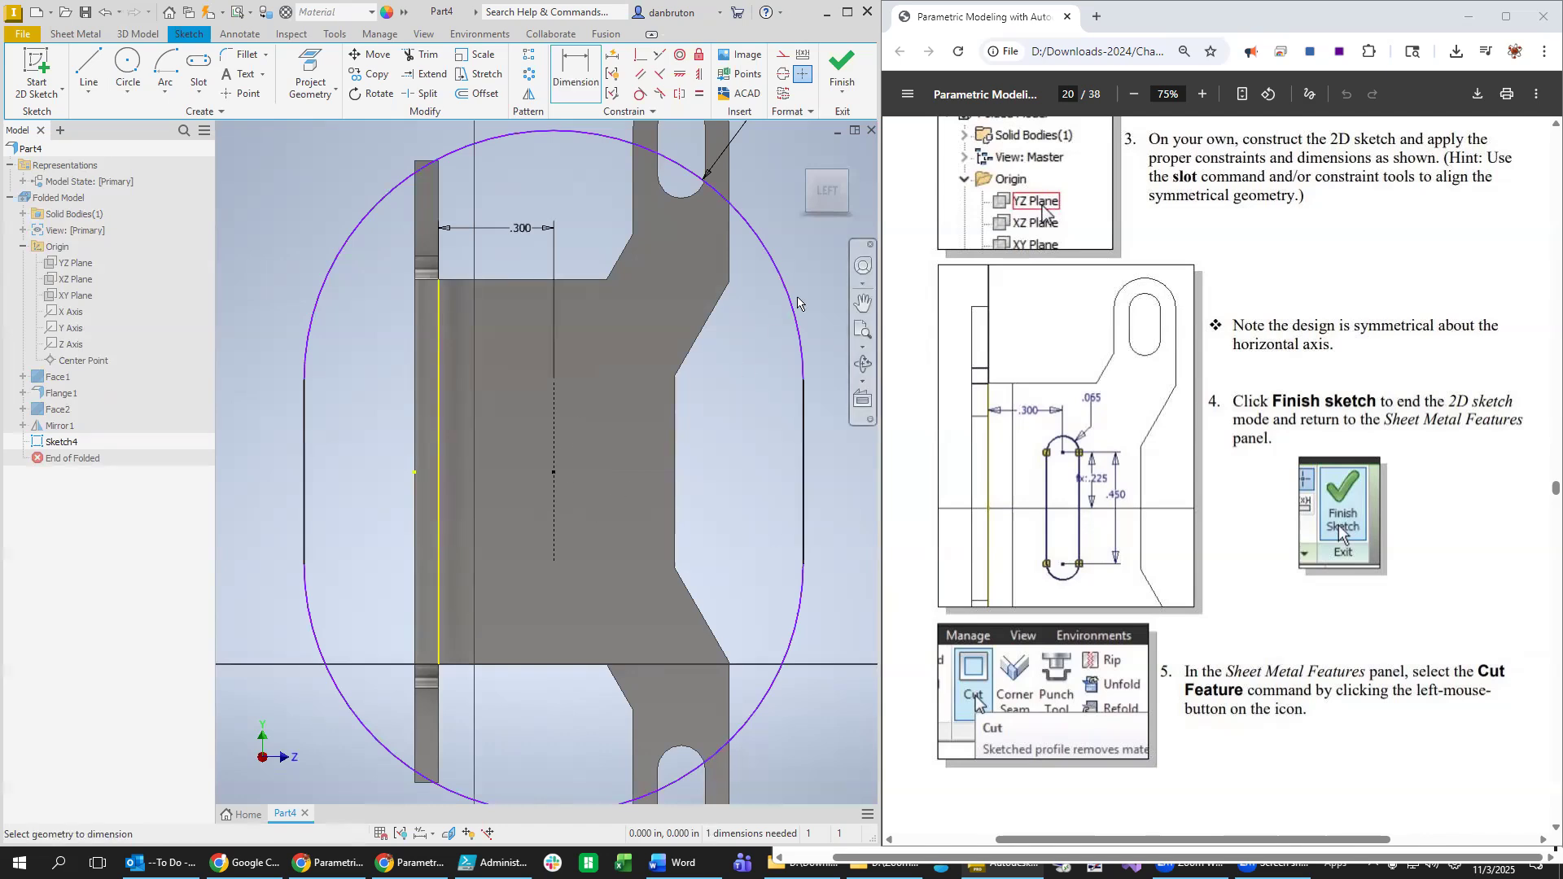
scroll(794, 305, "down", 4)
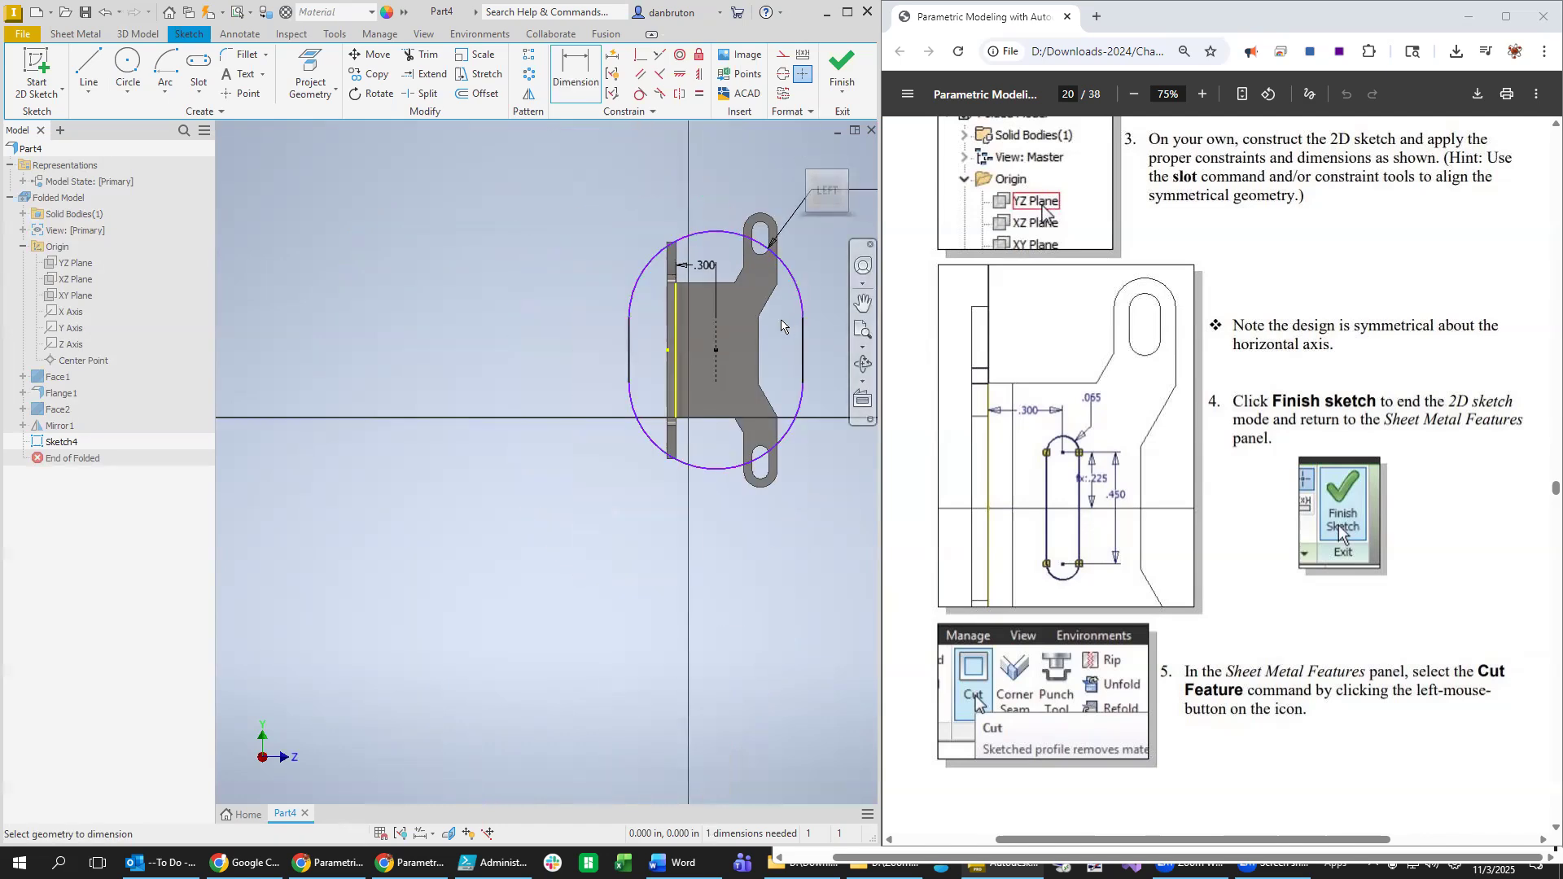
key("ctrl+z")
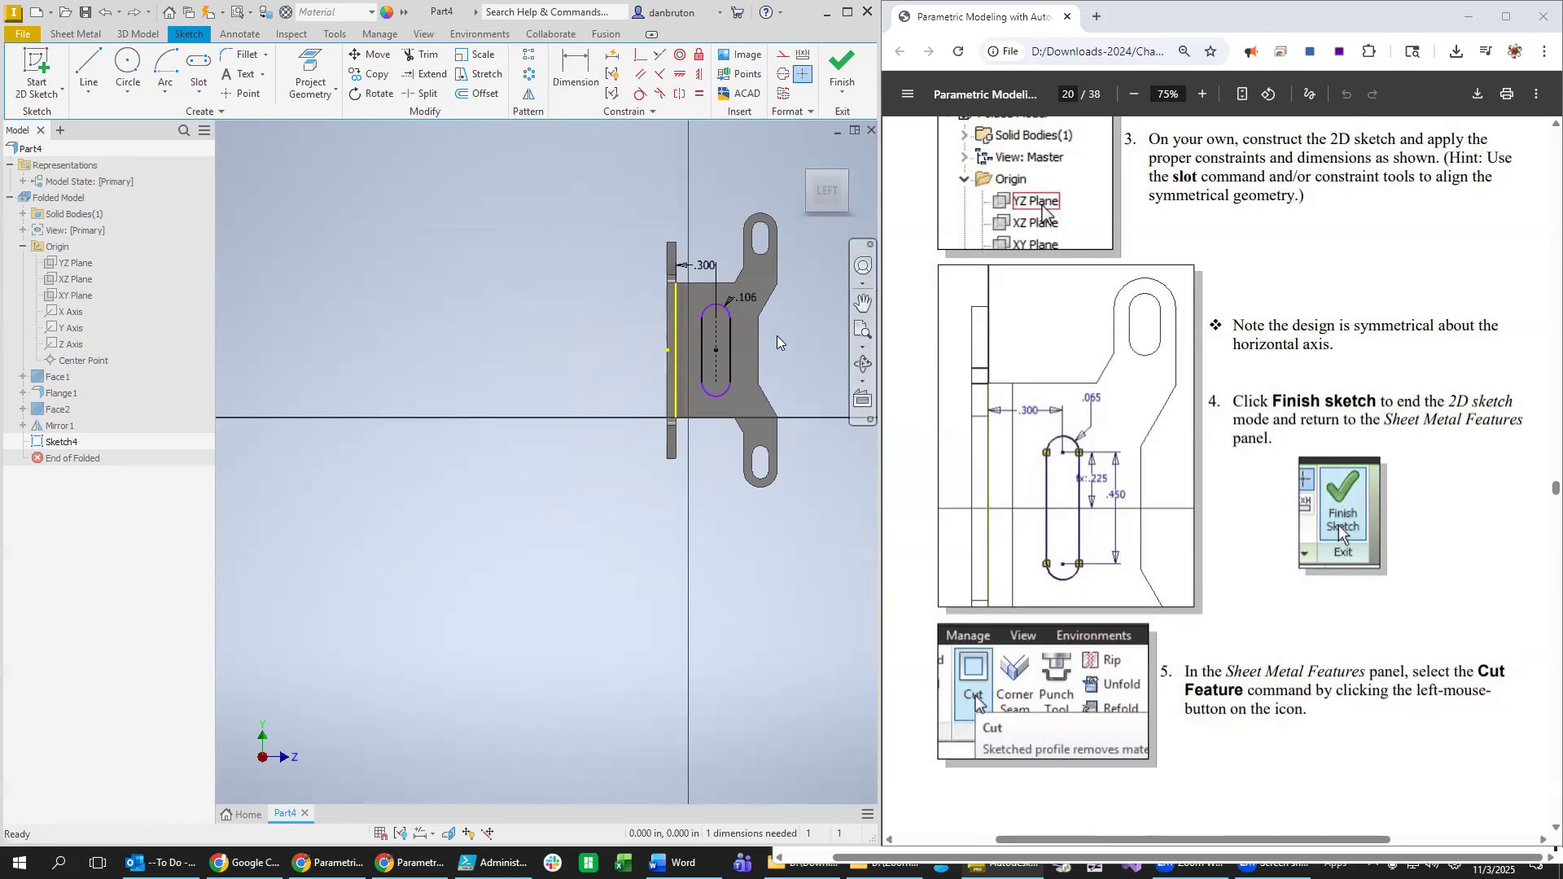
Set the radius dimension of the slot's upper arc to 0.065 in.
scroll(769, 339, "down", 3)
scroll(778, 327, "up", 7)
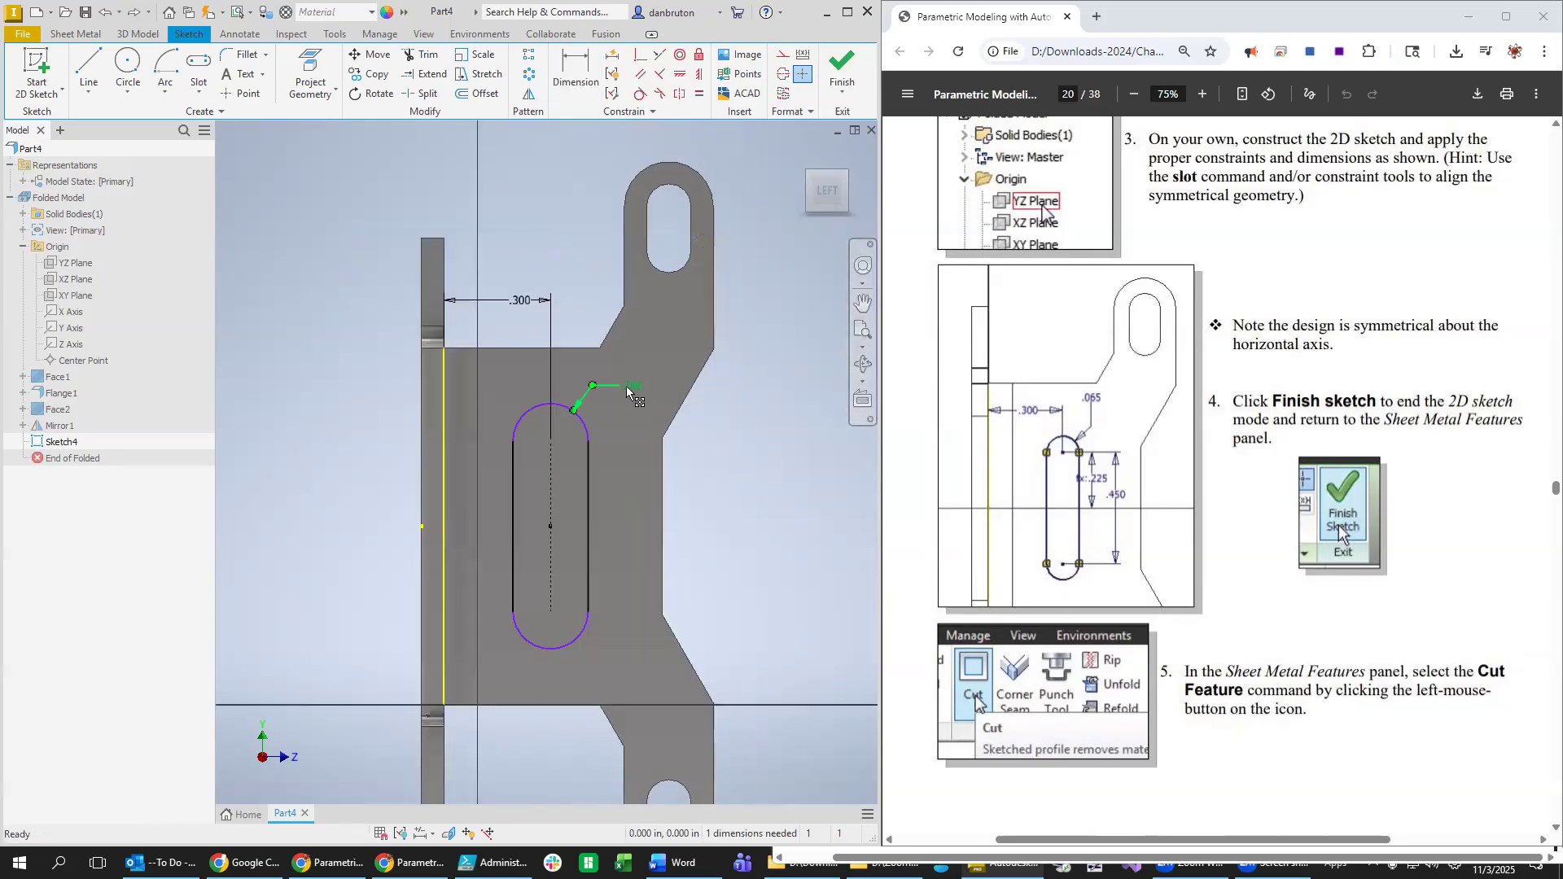
double_click(631, 385)
type("0")
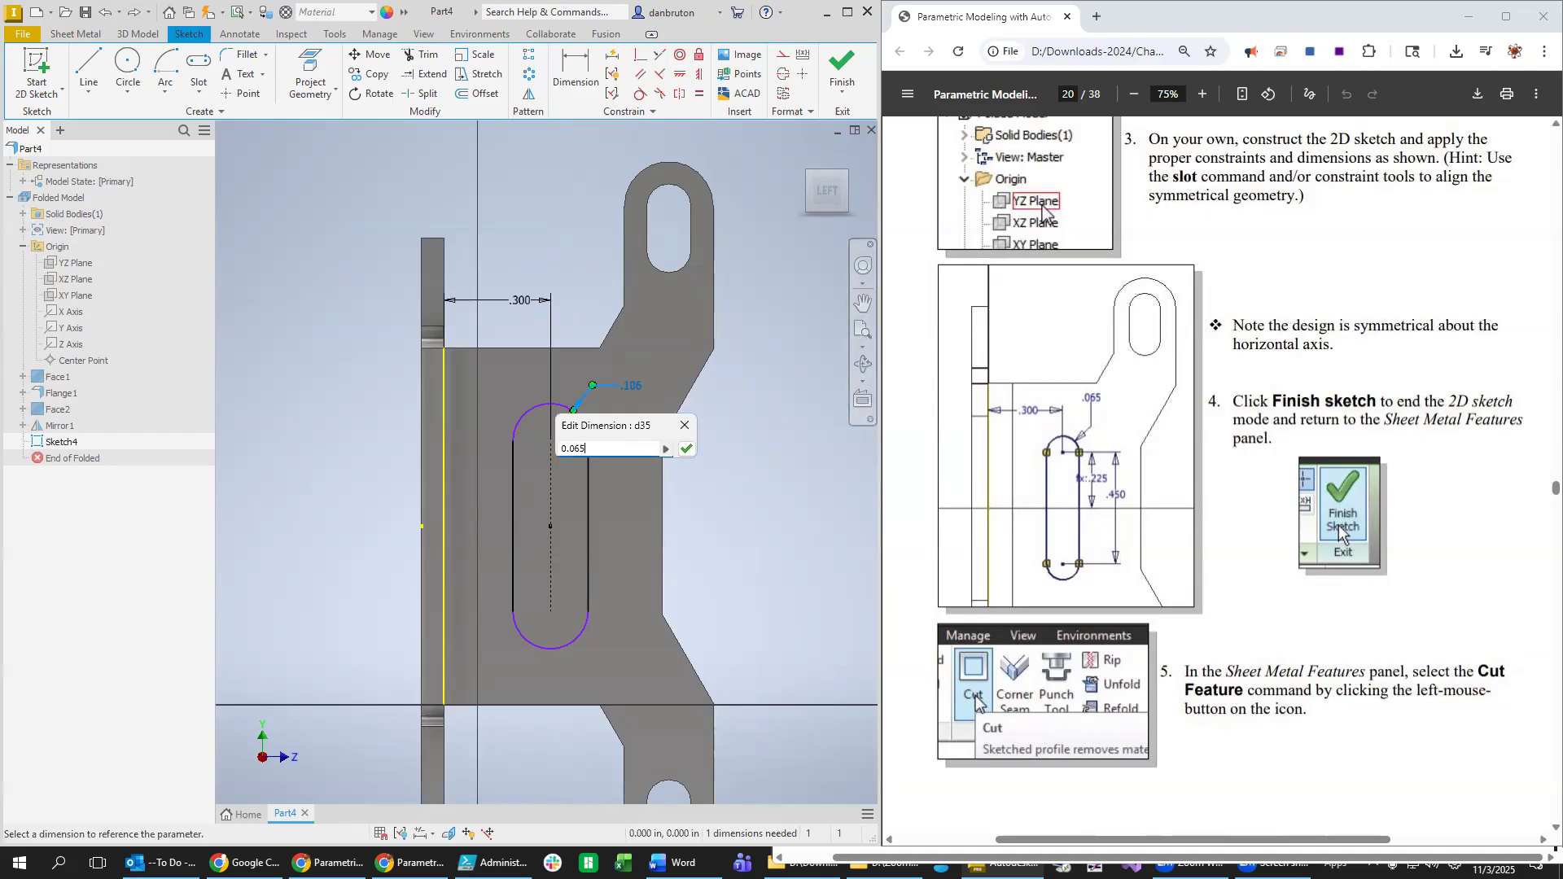
type(".065")
key("Return")
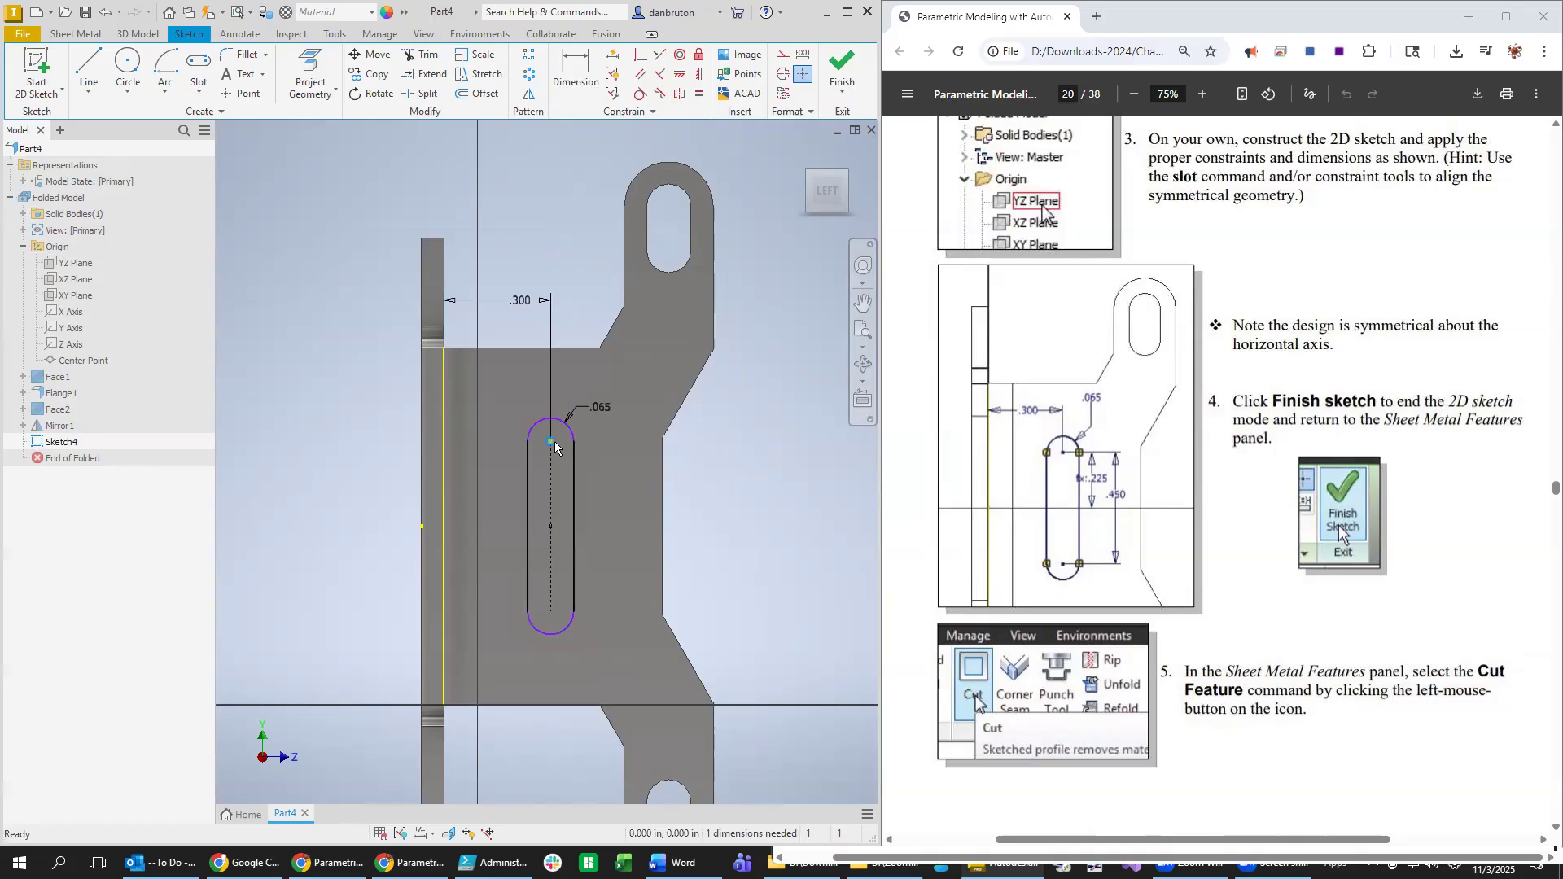
Dimension the slot's center-to-center length as 0.45 in and check the textbook's next Cut instructions.
left_click(575, 69)
left_click(549, 556)
left_click(613, 508)
type("0.45")
key("Return")
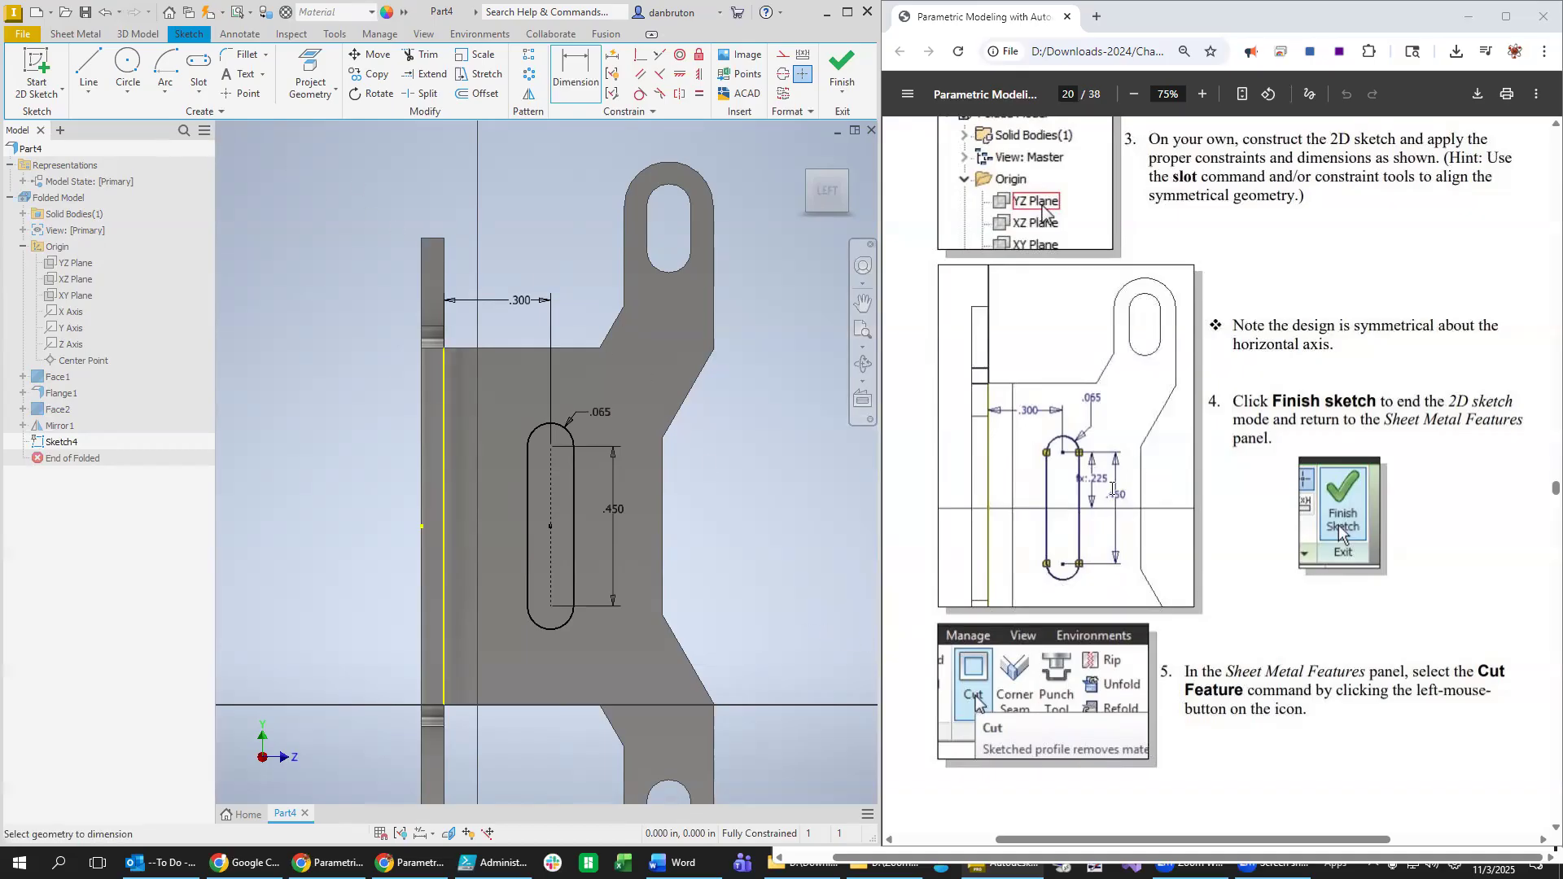
scroll(1250, 576, "down", 4)
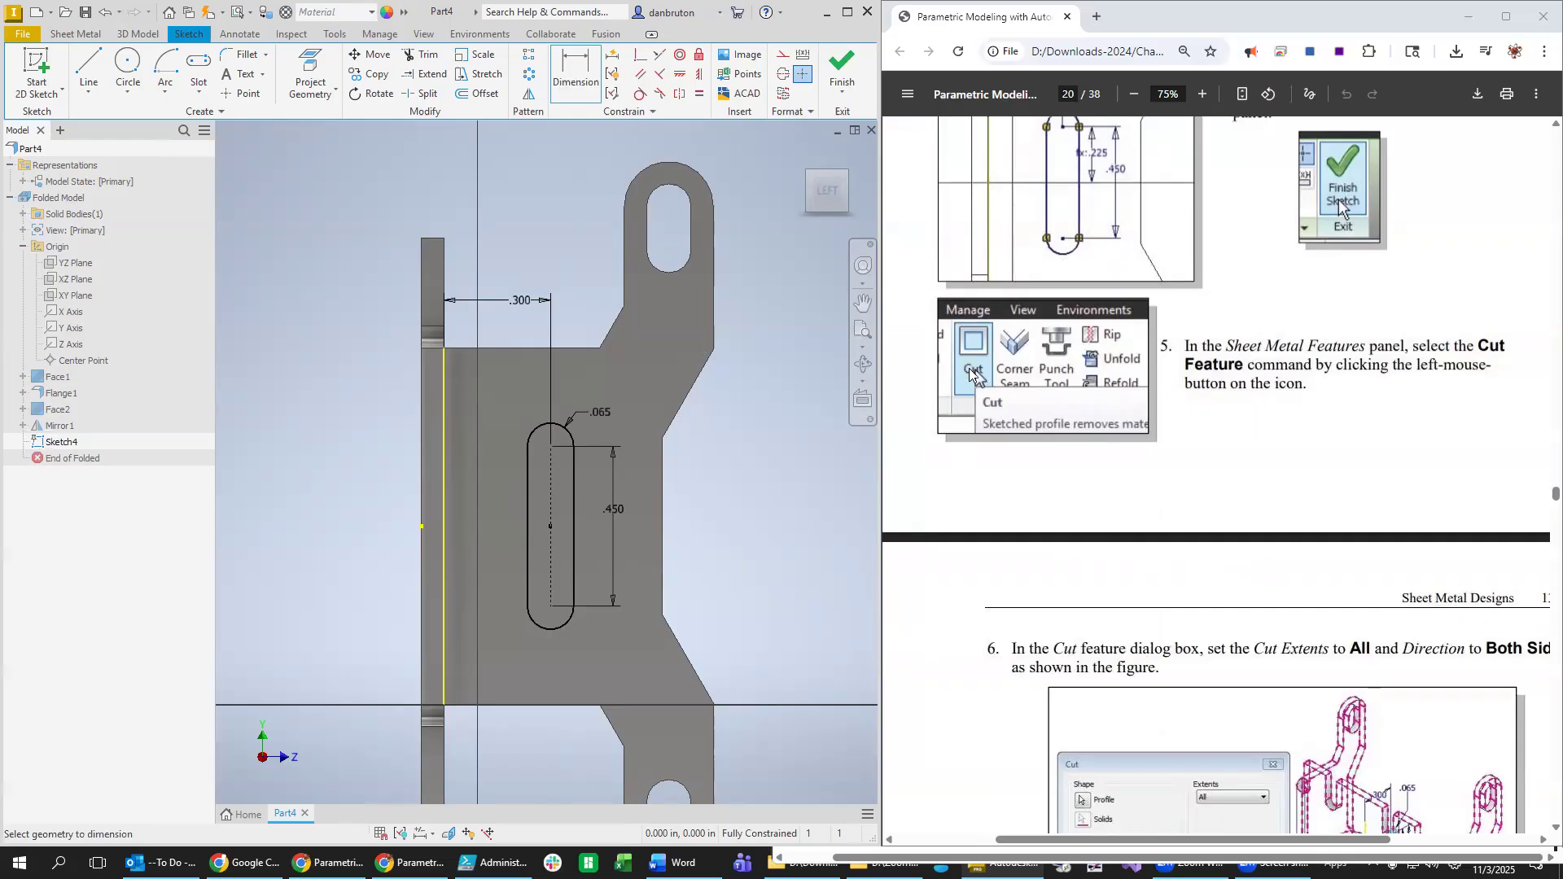
Cut the slot profile through both side plates, setting the cut distance to All.
left_click(70, 32)
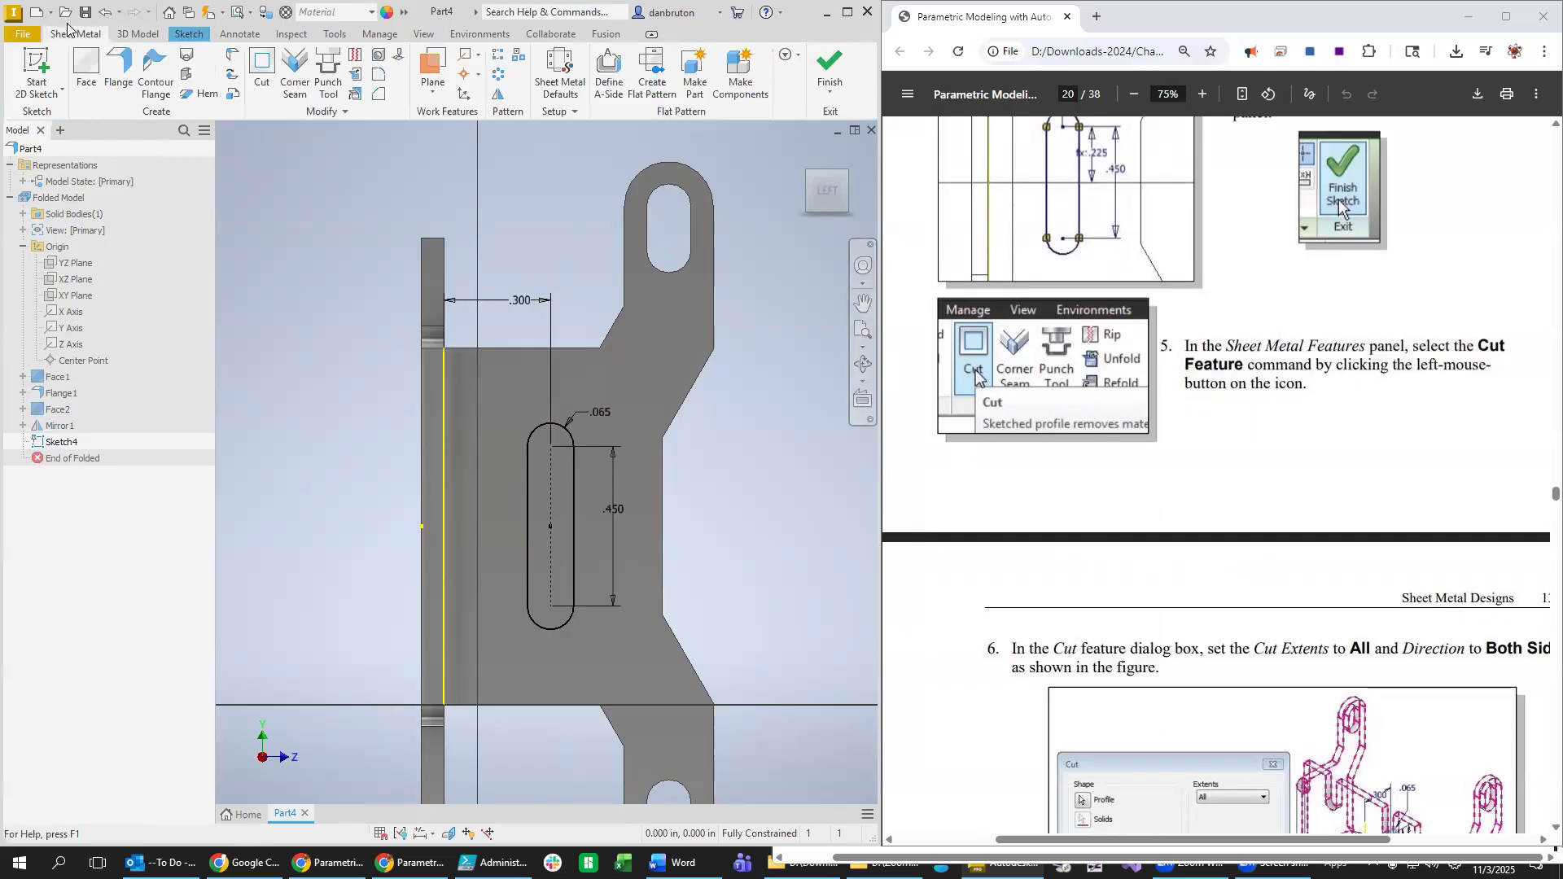
left_click(305, 81)
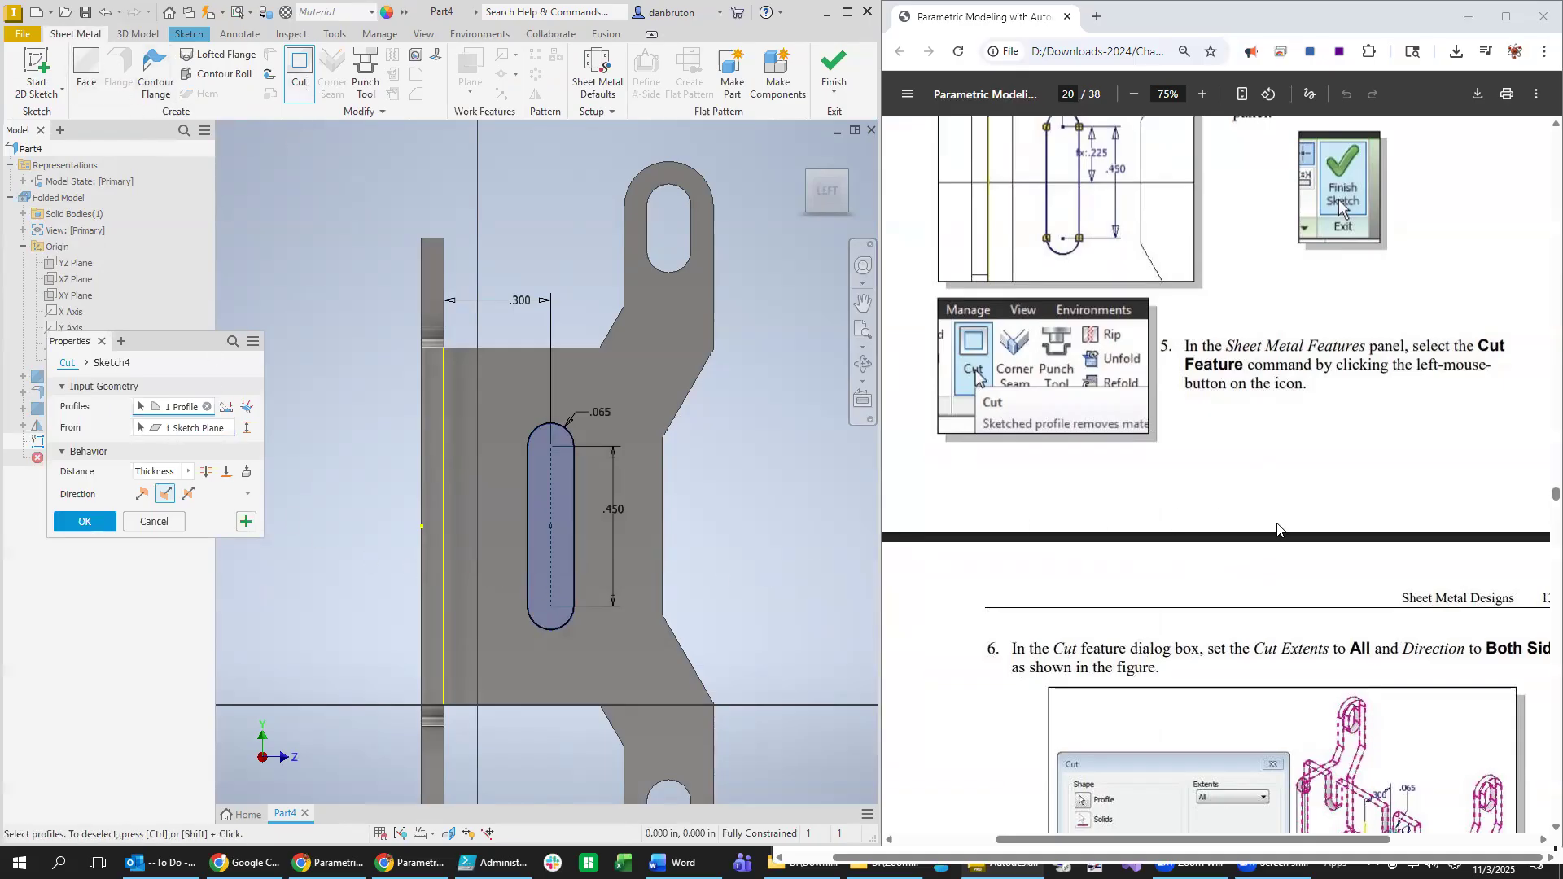
scroll(1277, 529, "down", 4)
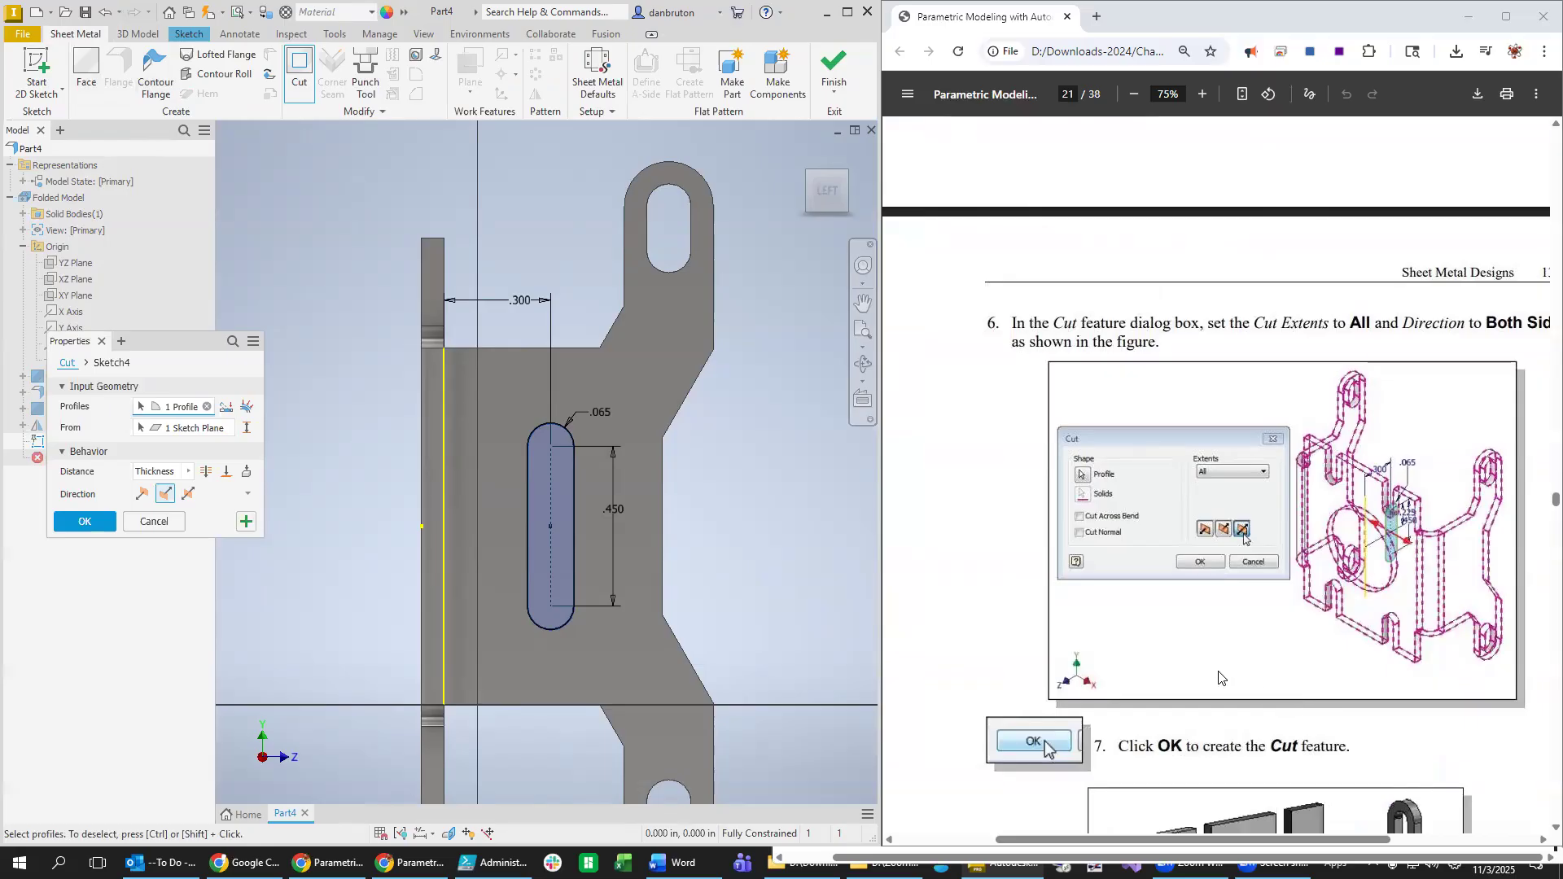
left_click_drag(1234, 840, 1258, 845)
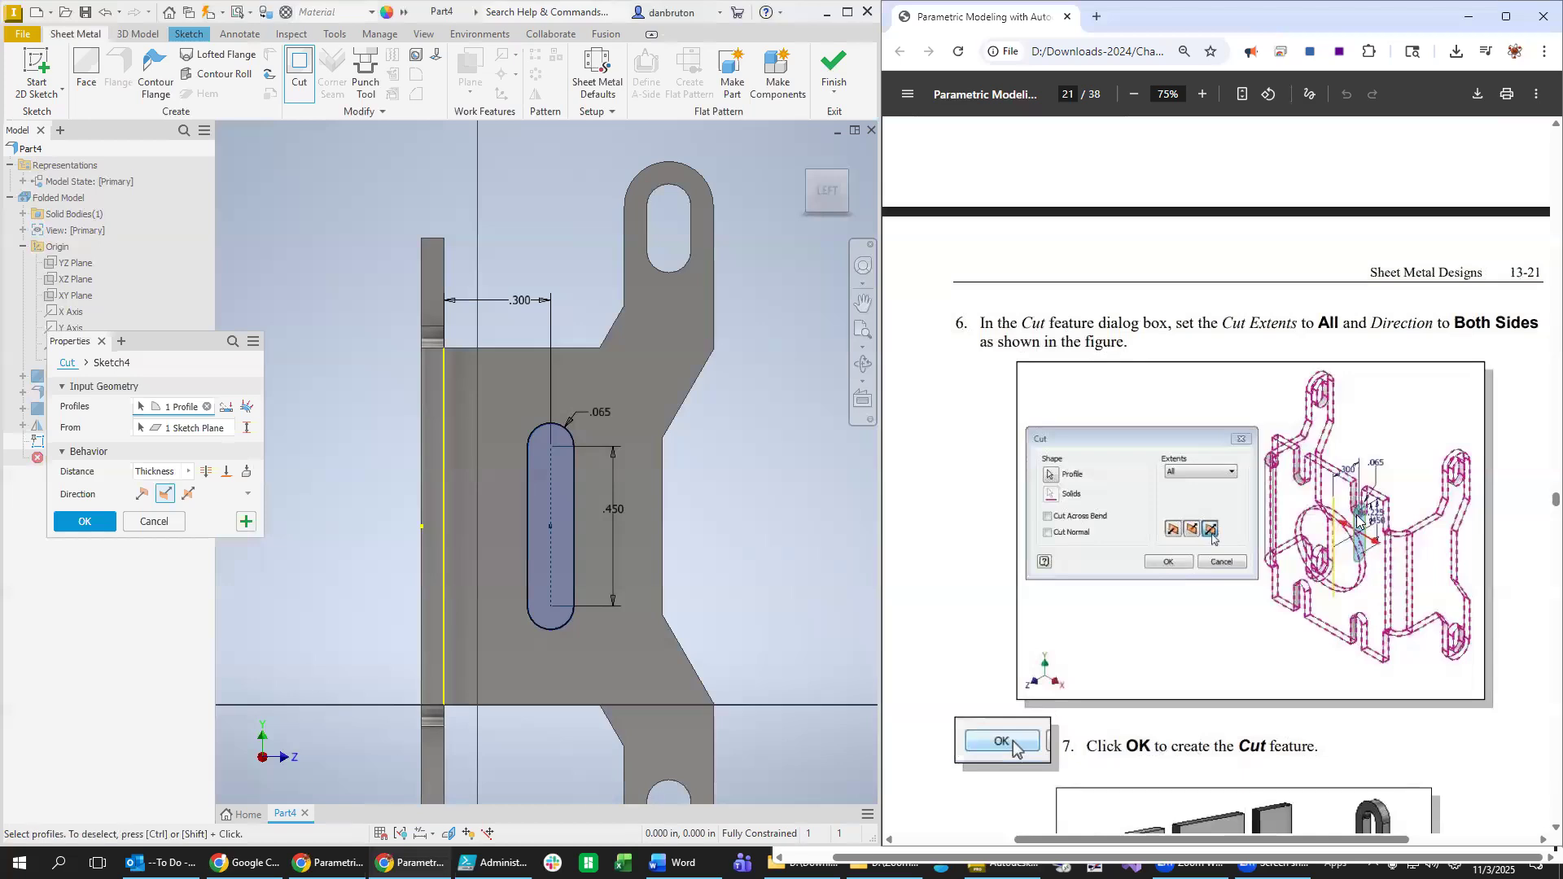
mouse_move(818, 664)
middle_mouse_down()
mouse_move(750, 657)
mouse_move(815, 633)
middle_mouse_up()
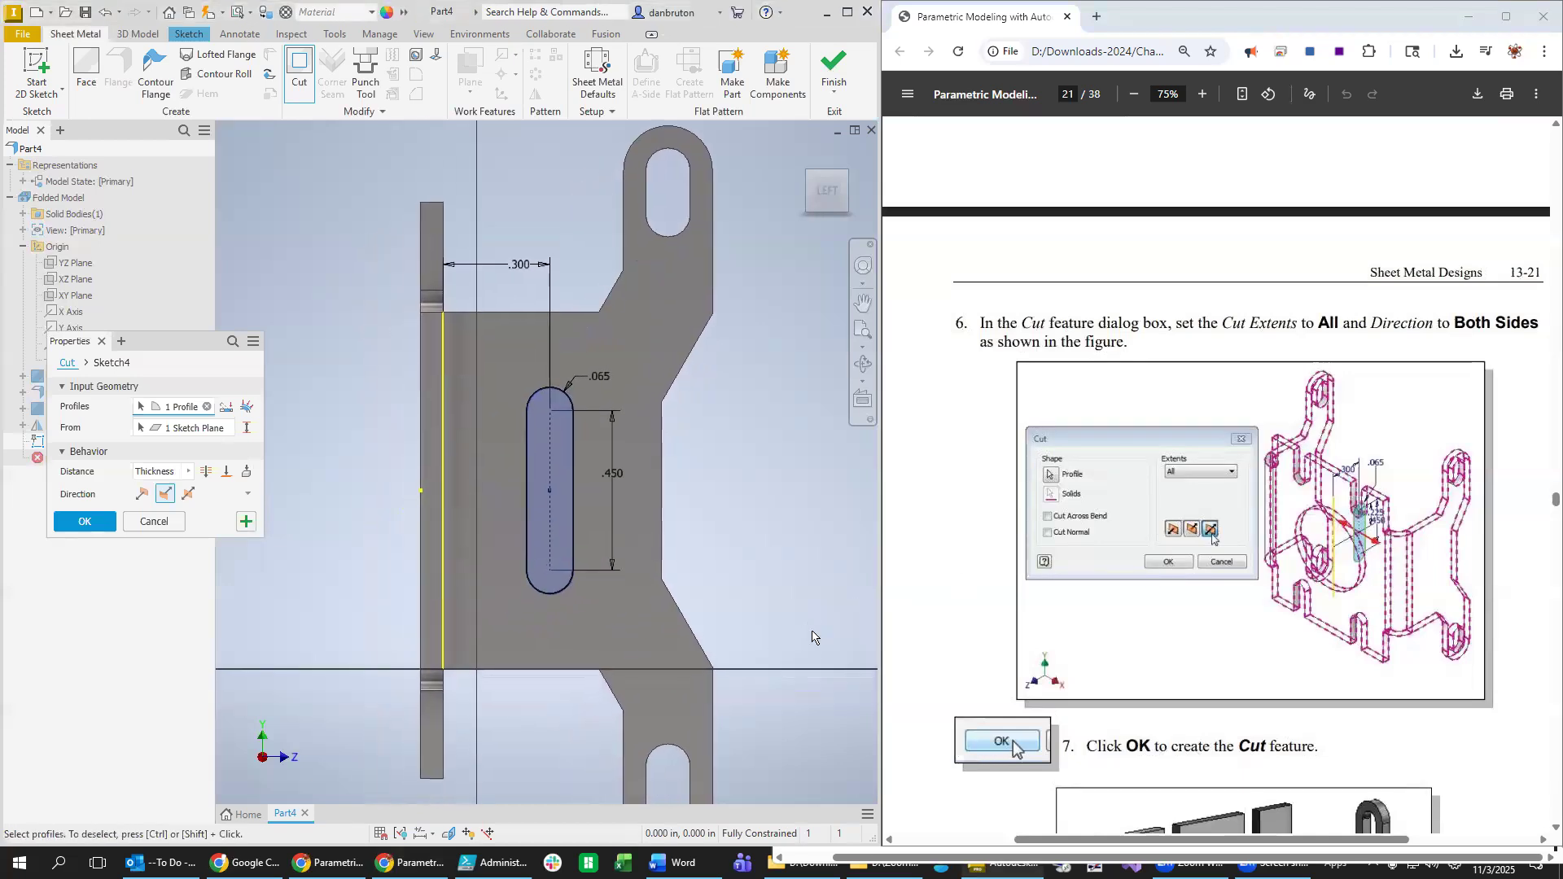
mouse_move(808, 623)
middle_mouse_down("shift")
mouse_move(774, 631)
mouse_move(821, 621)
mouse_move(800, 628)
middle_mouse_up("shift")
left_click(205, 473)
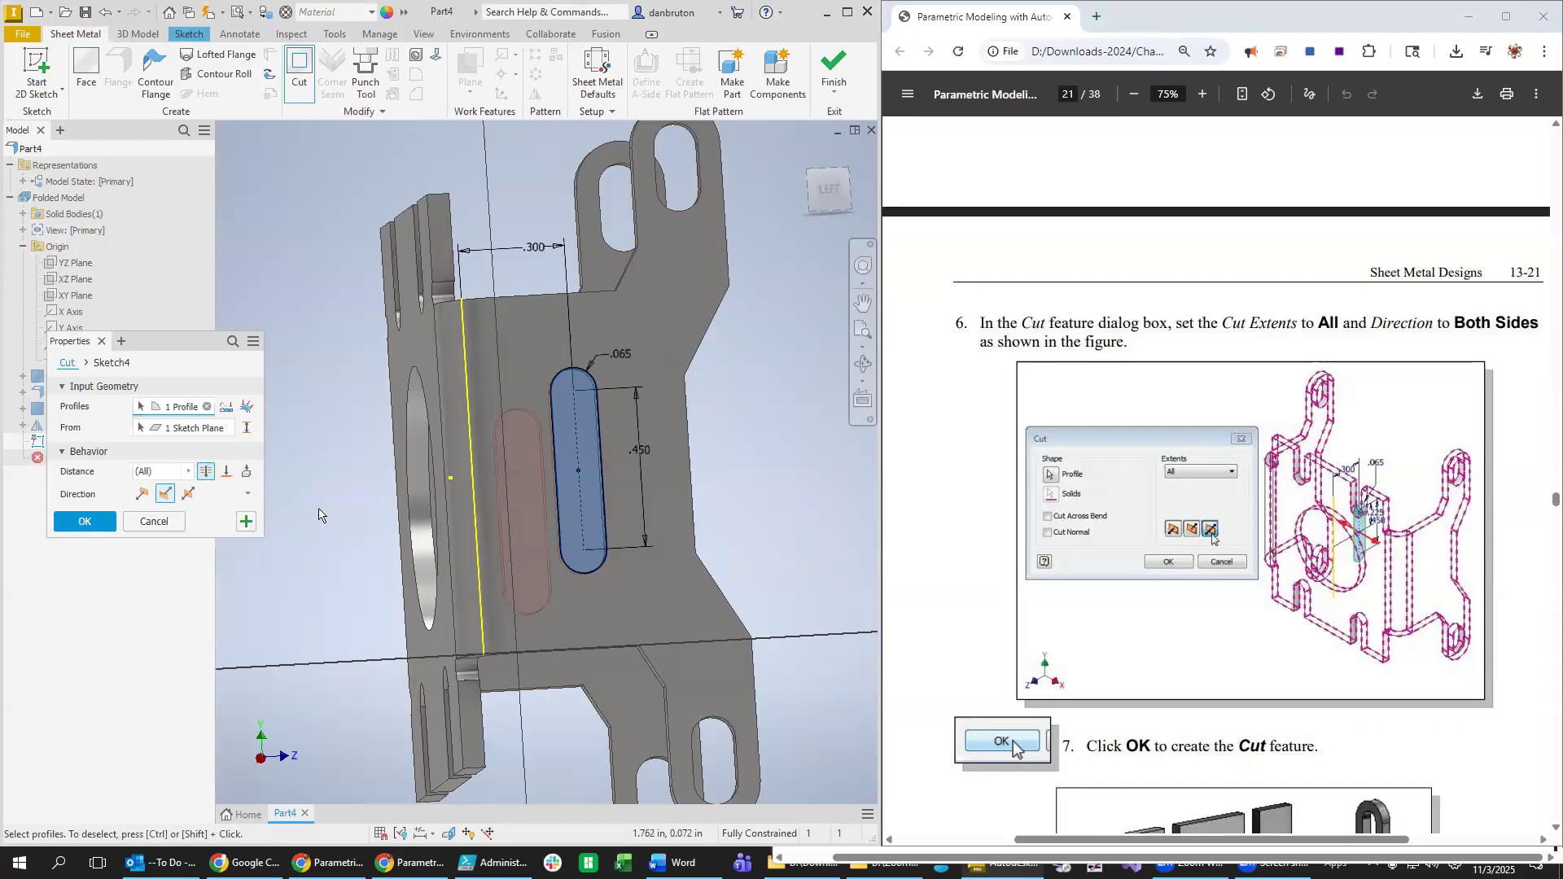
left_click(84, 521)
middle_click_drag(772, 583, 736, 646, "shift")
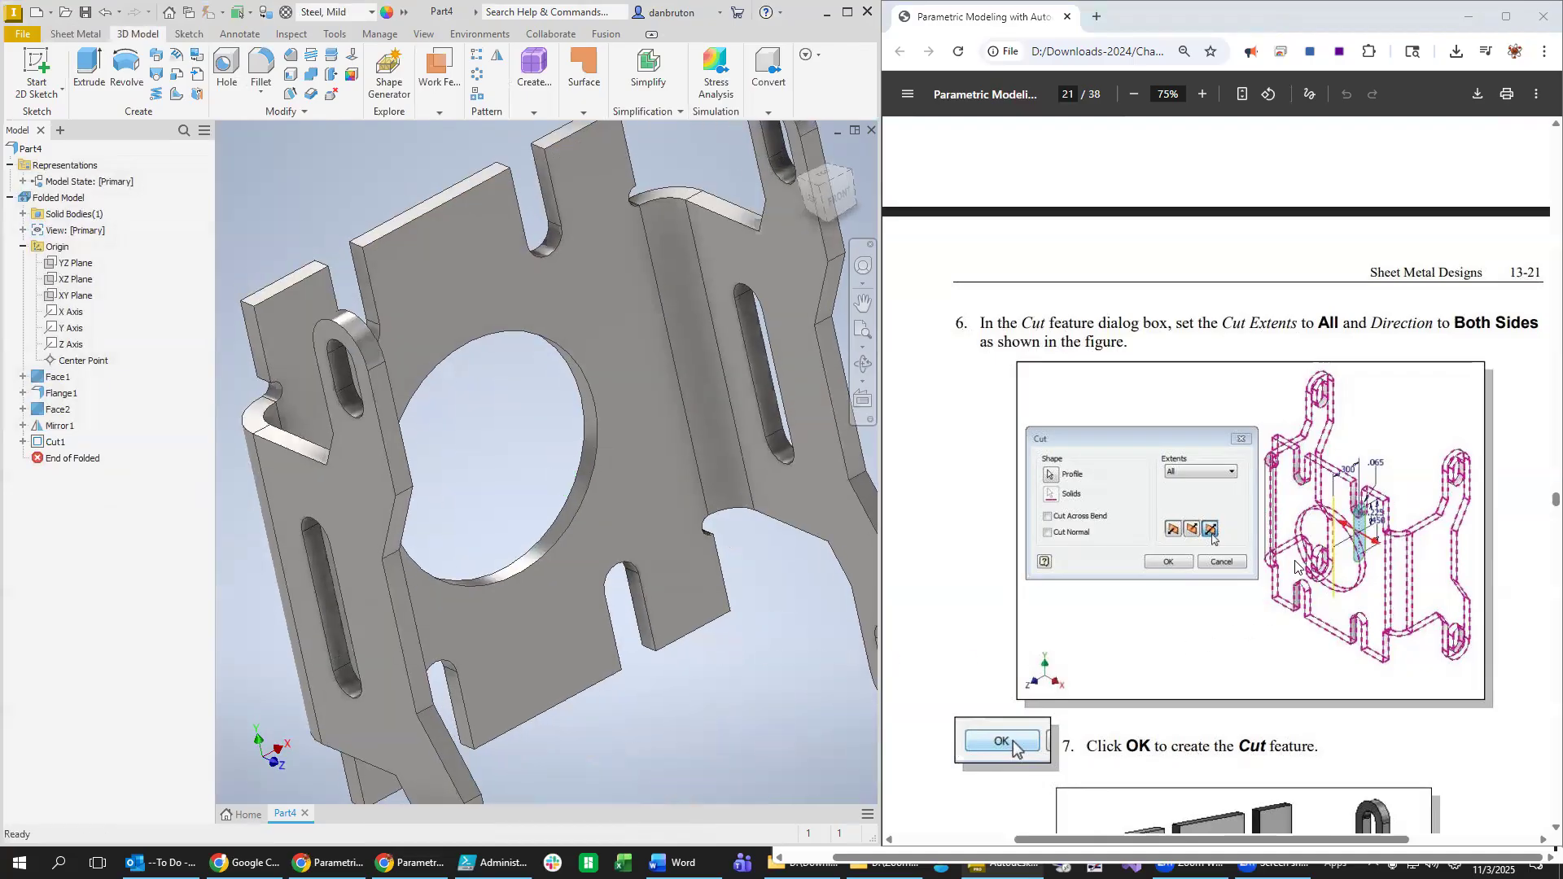
Read the textbook's fold-line sketch instructions and turn the bracket to examine the outside surface of the side plate.
scroll(1218, 617, "down", 3)
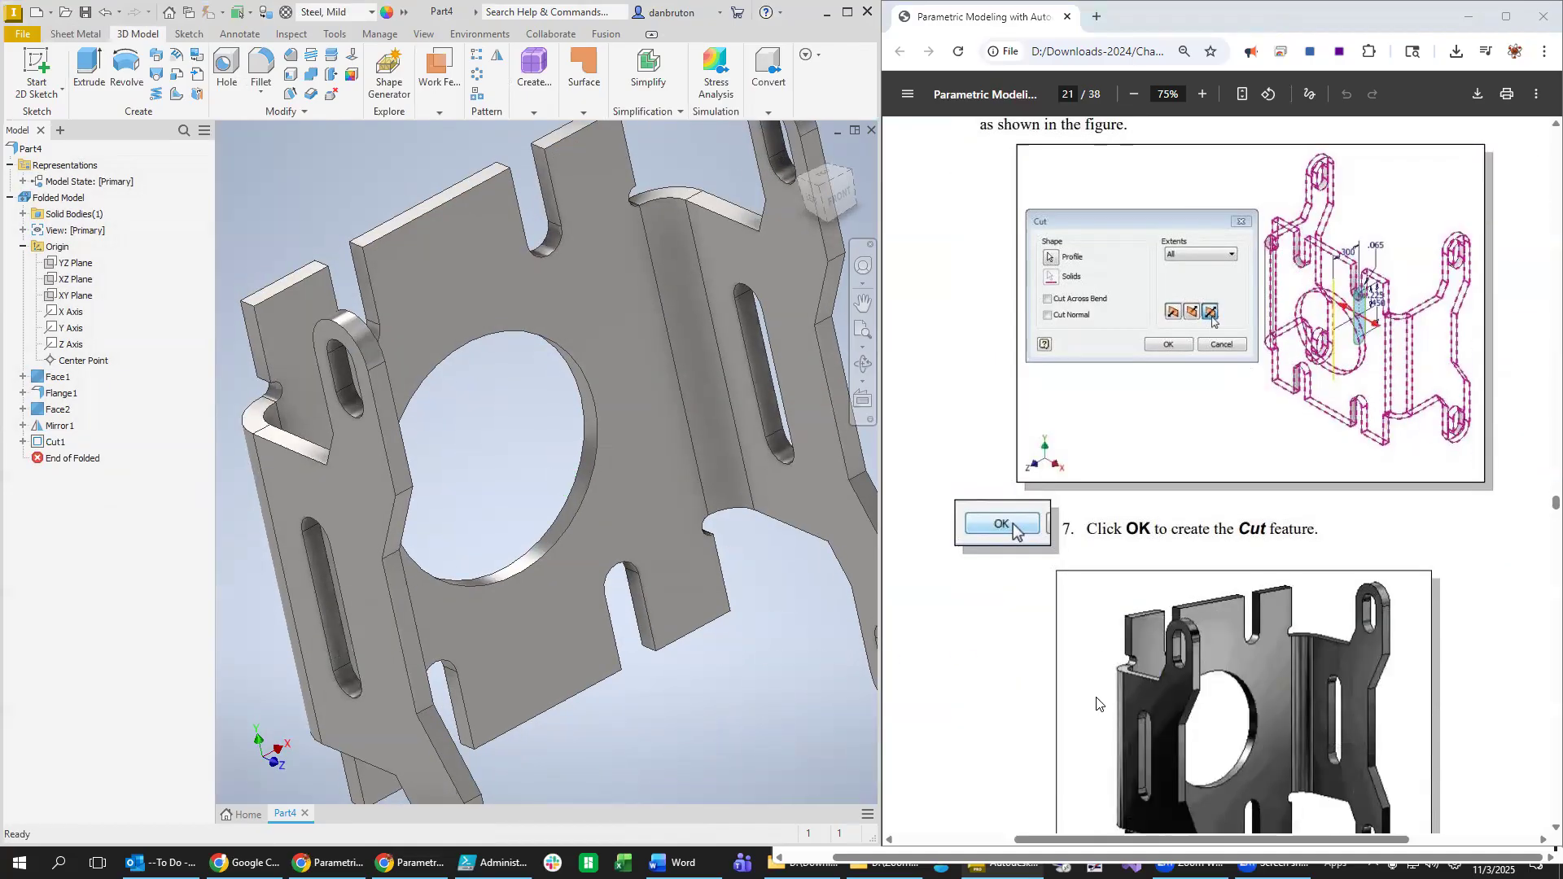
scroll(1088, 702, "down", 4)
scroll(1089, 703, "down", 9)
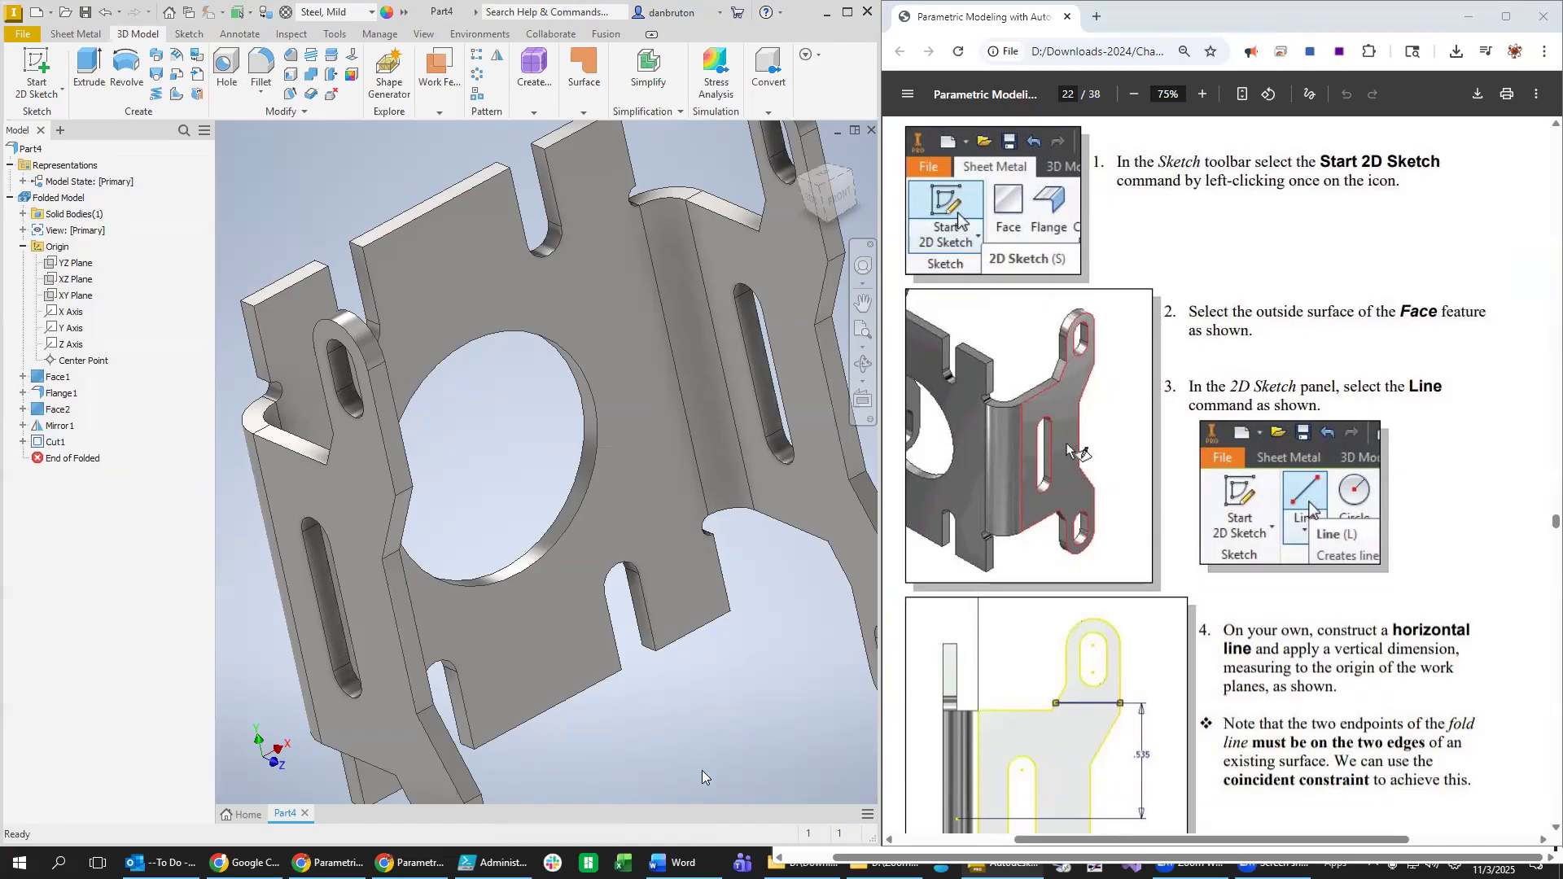
left_click(801, 153)
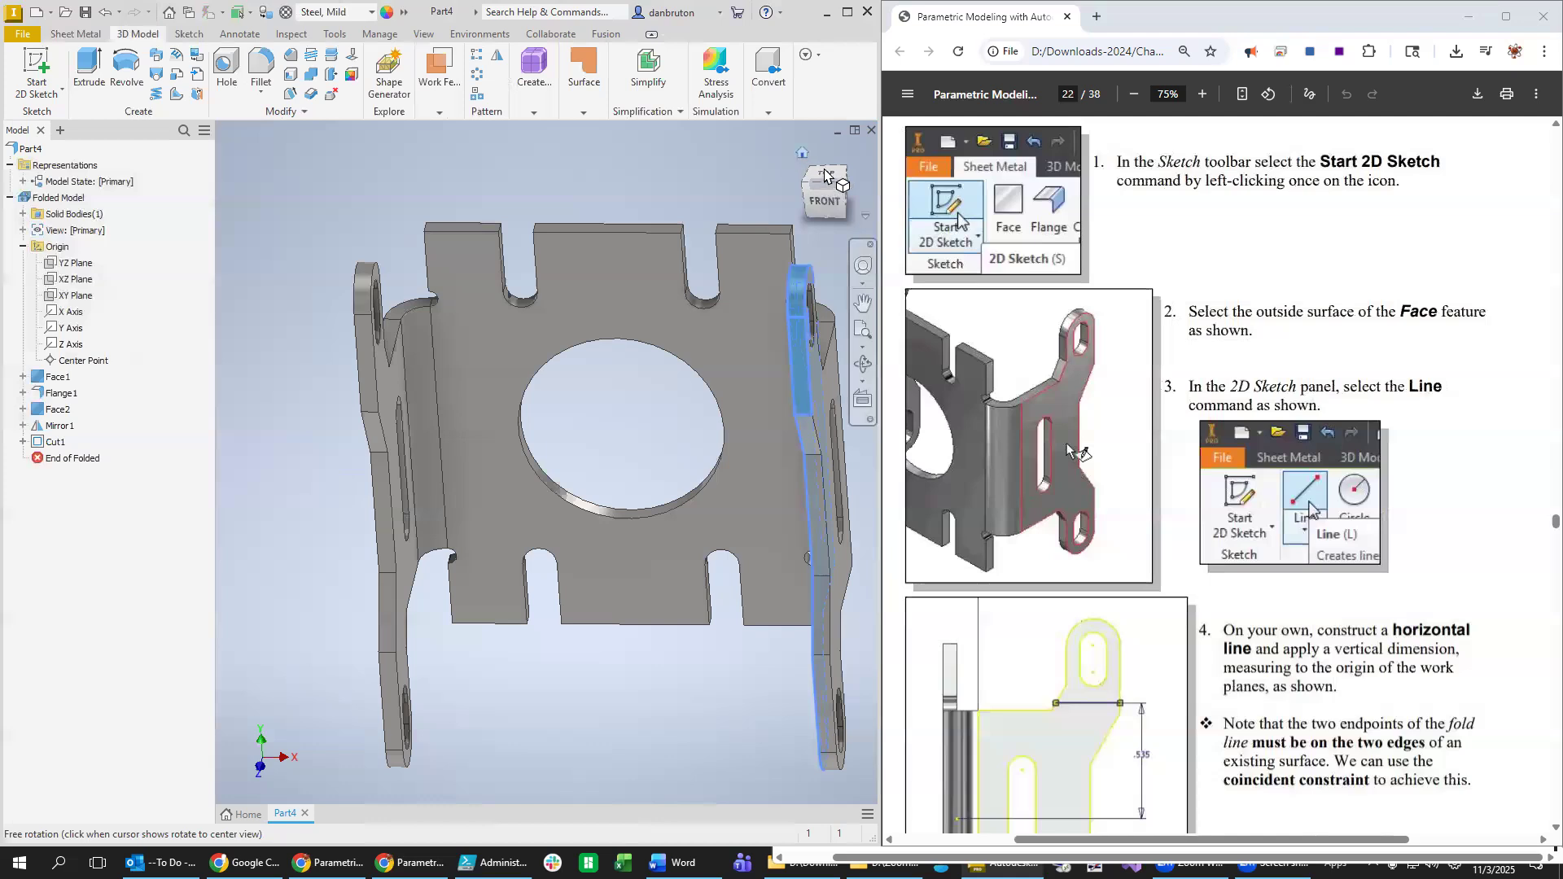
left_click(826, 187)
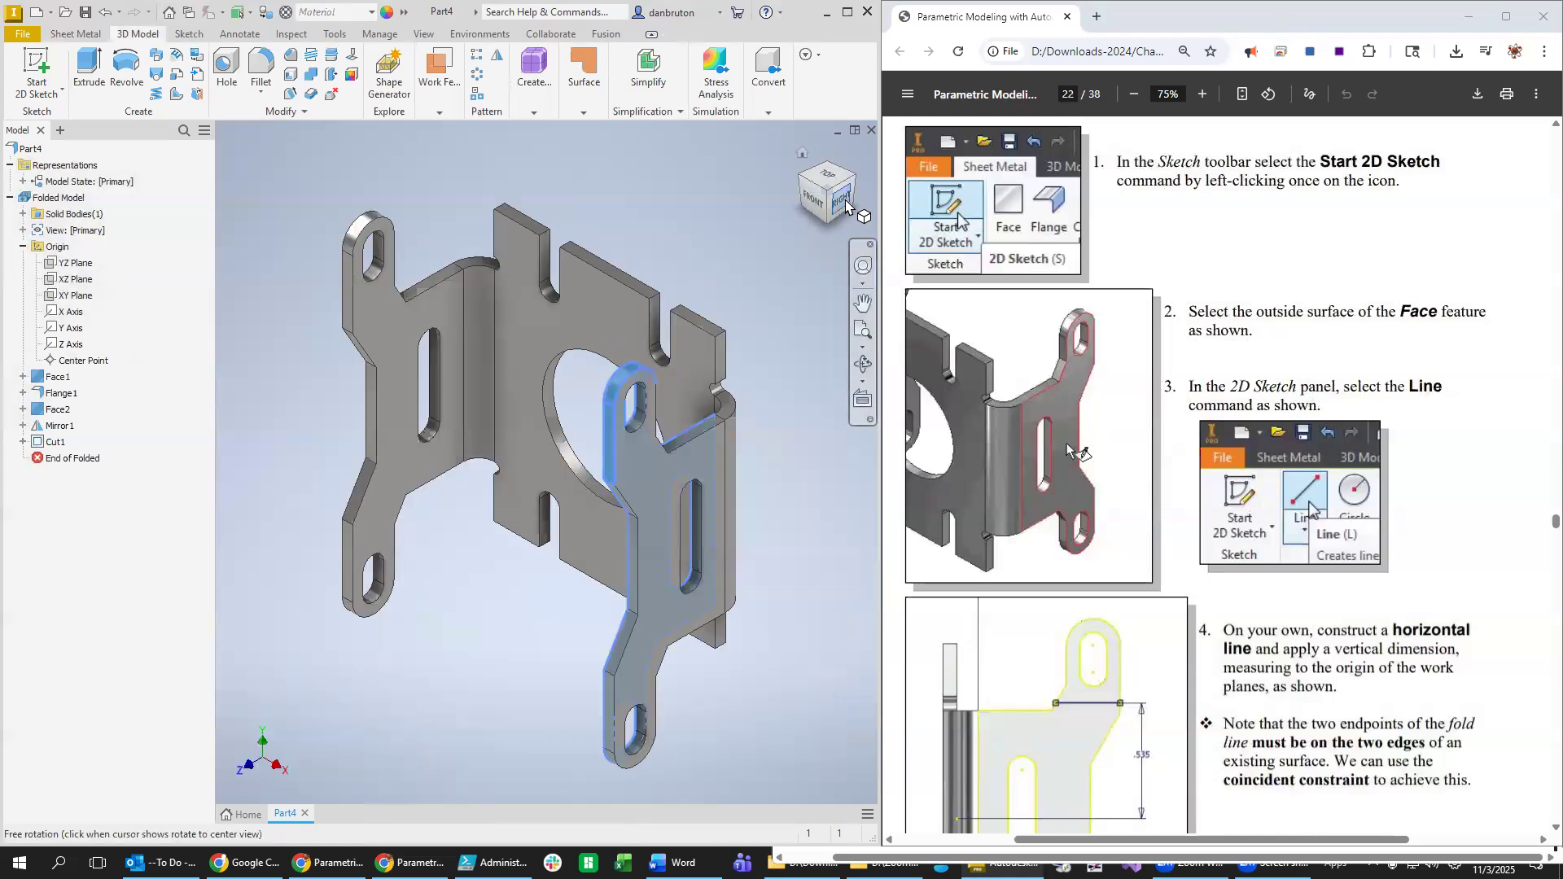
left_click(827, 190)
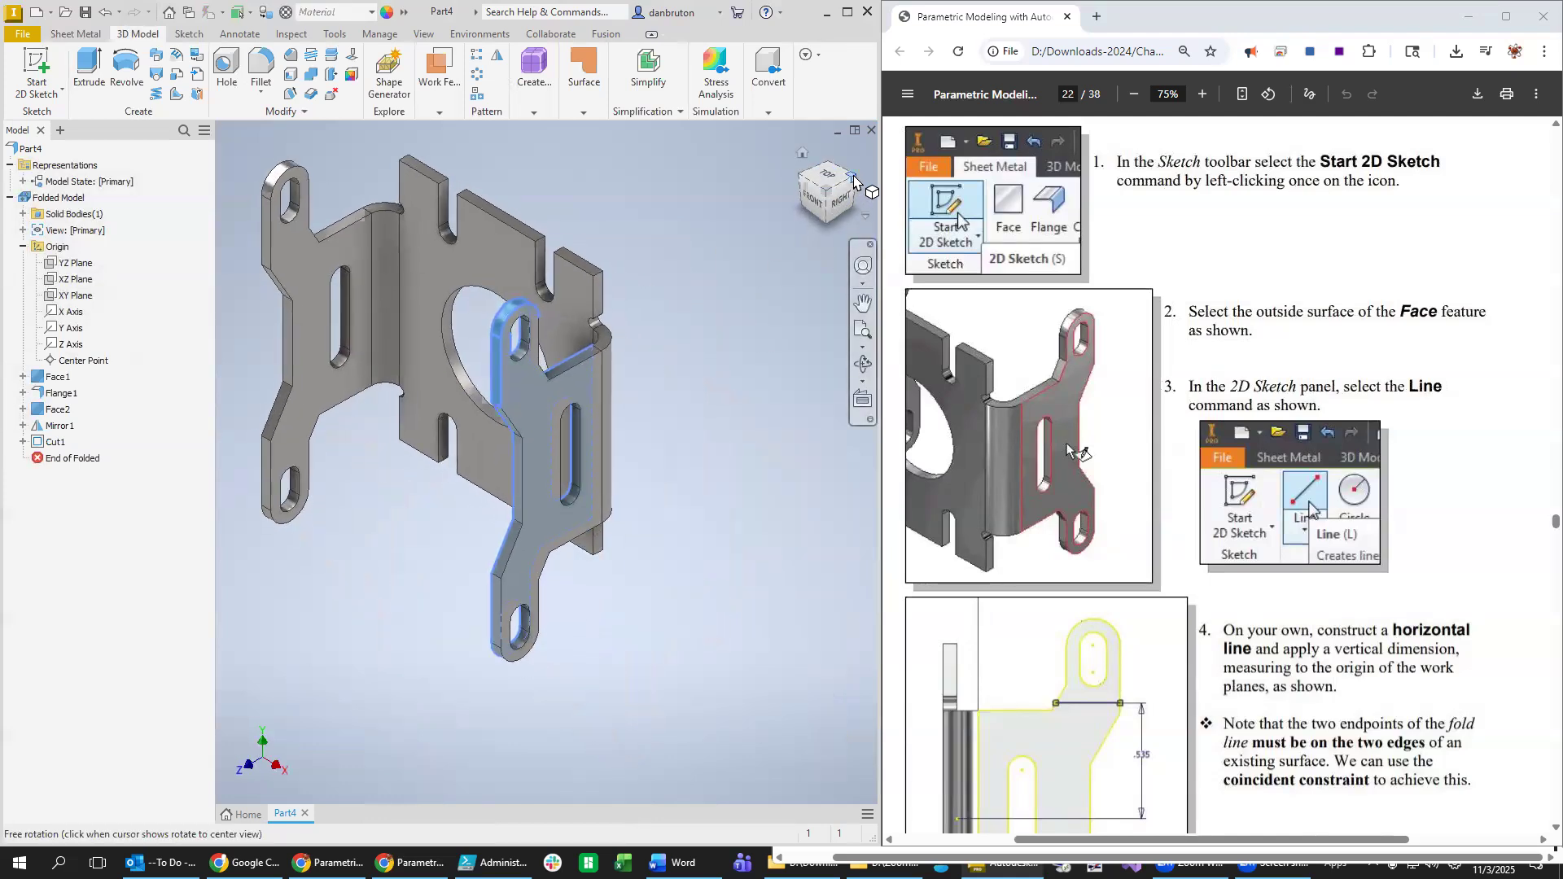
left_click(853, 182)
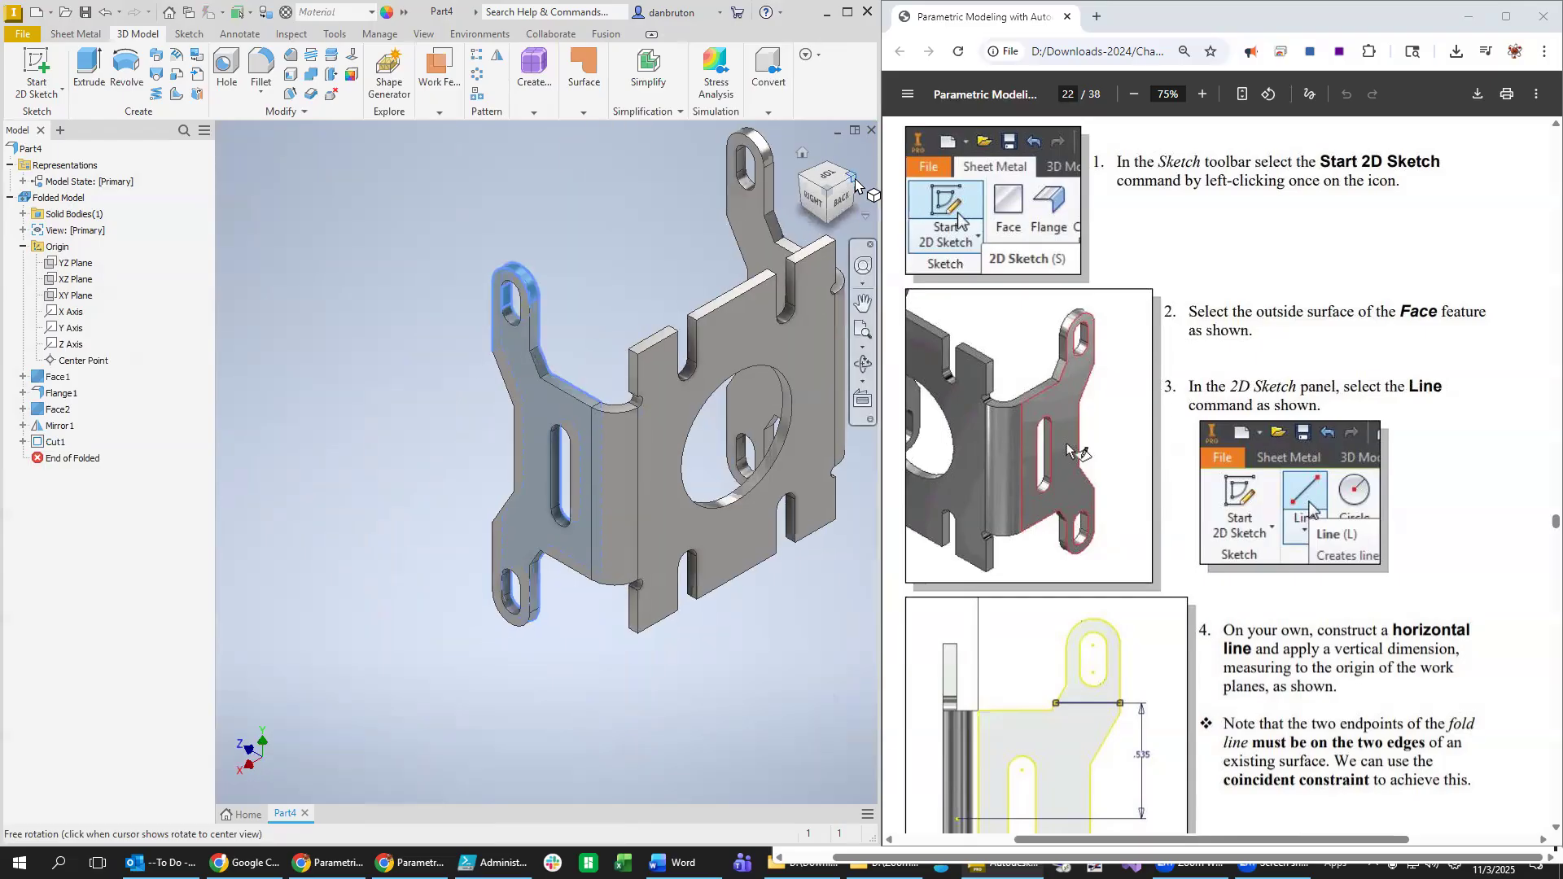
left_click(853, 186)
middle_click_drag(812, 622, 657, 544)
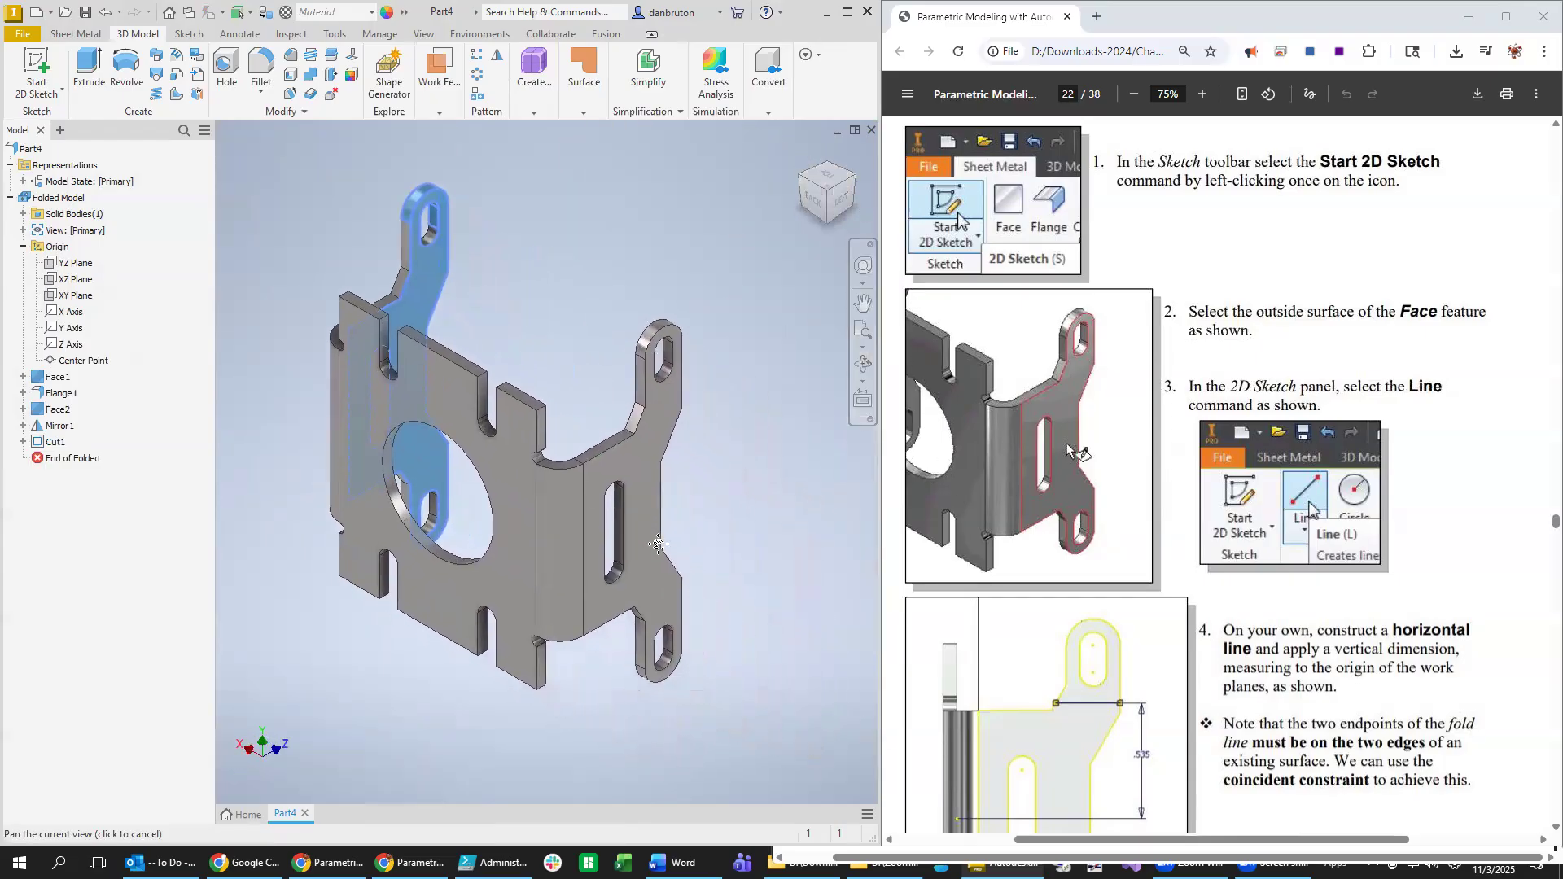
right_click(643, 458)
left_click(647, 500)
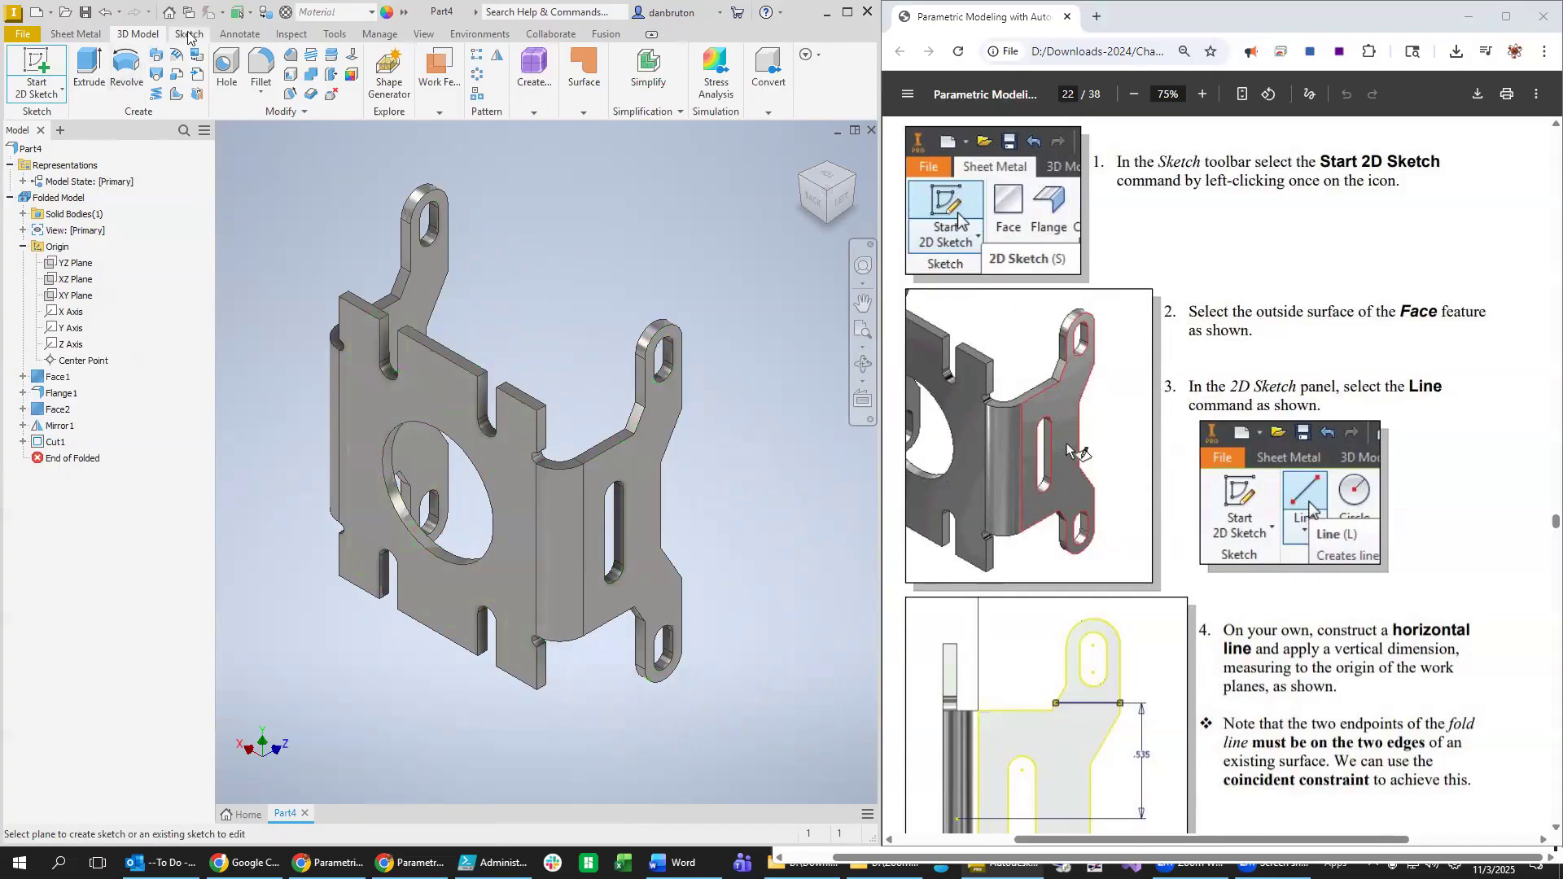
left_click(88, 77)
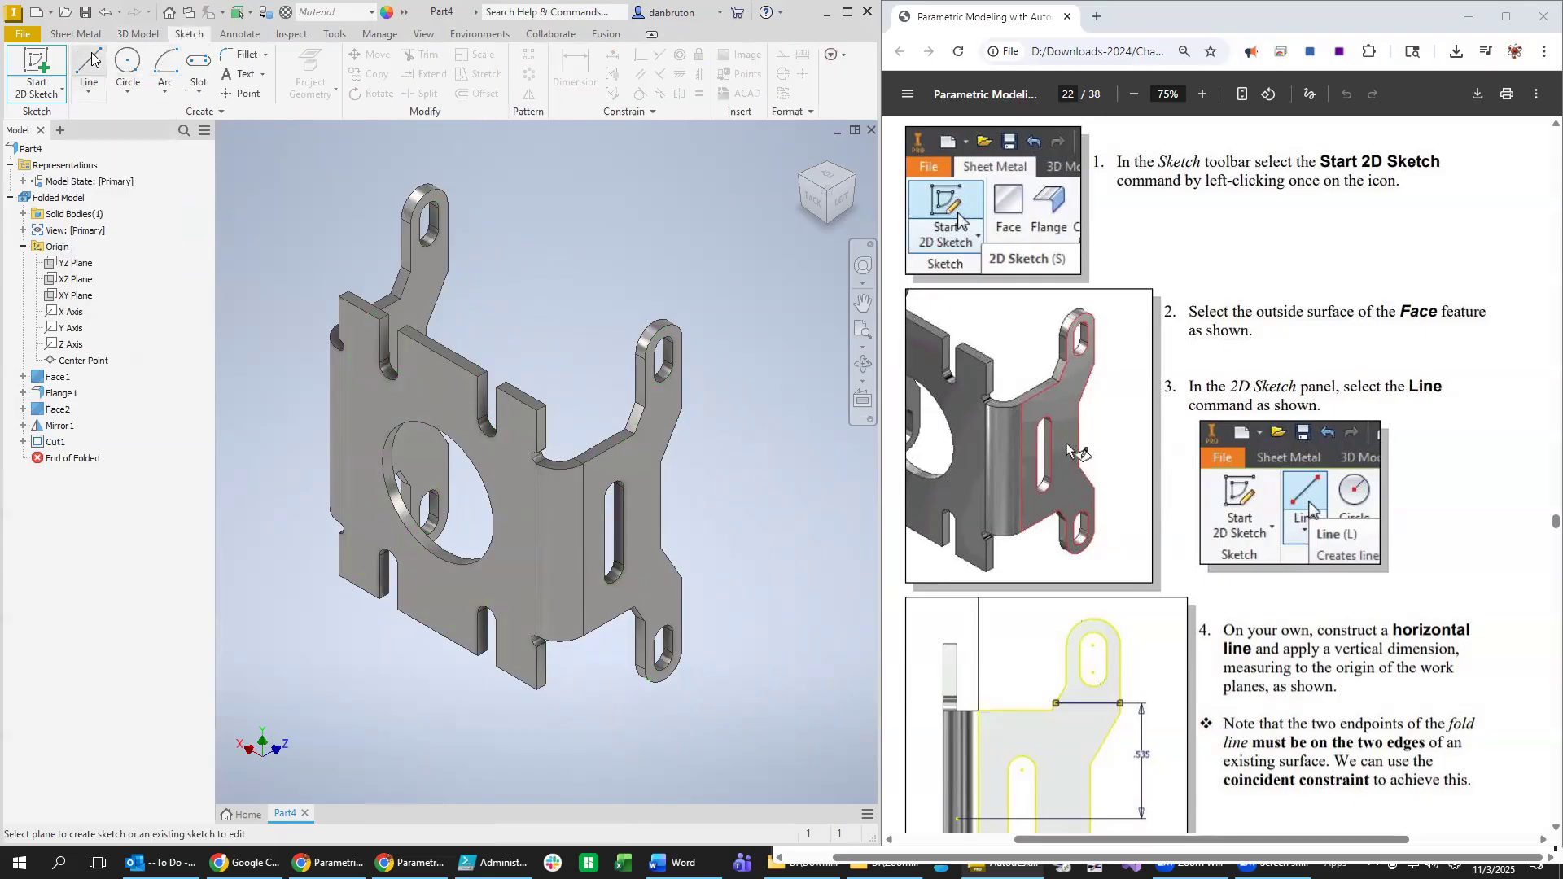
right_click(653, 421)
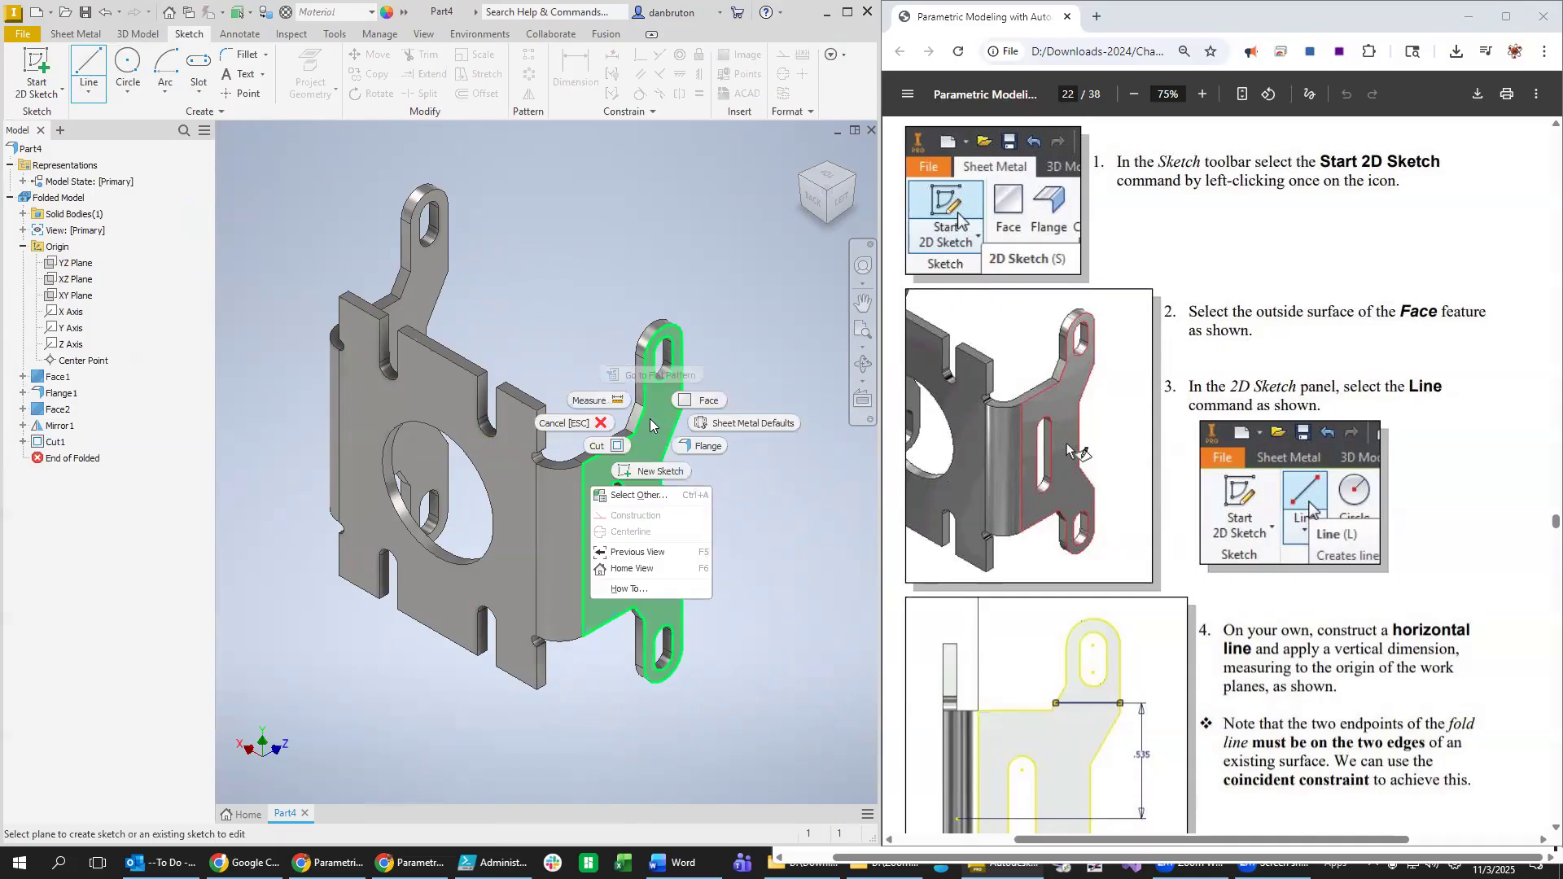
left_click(657, 464)
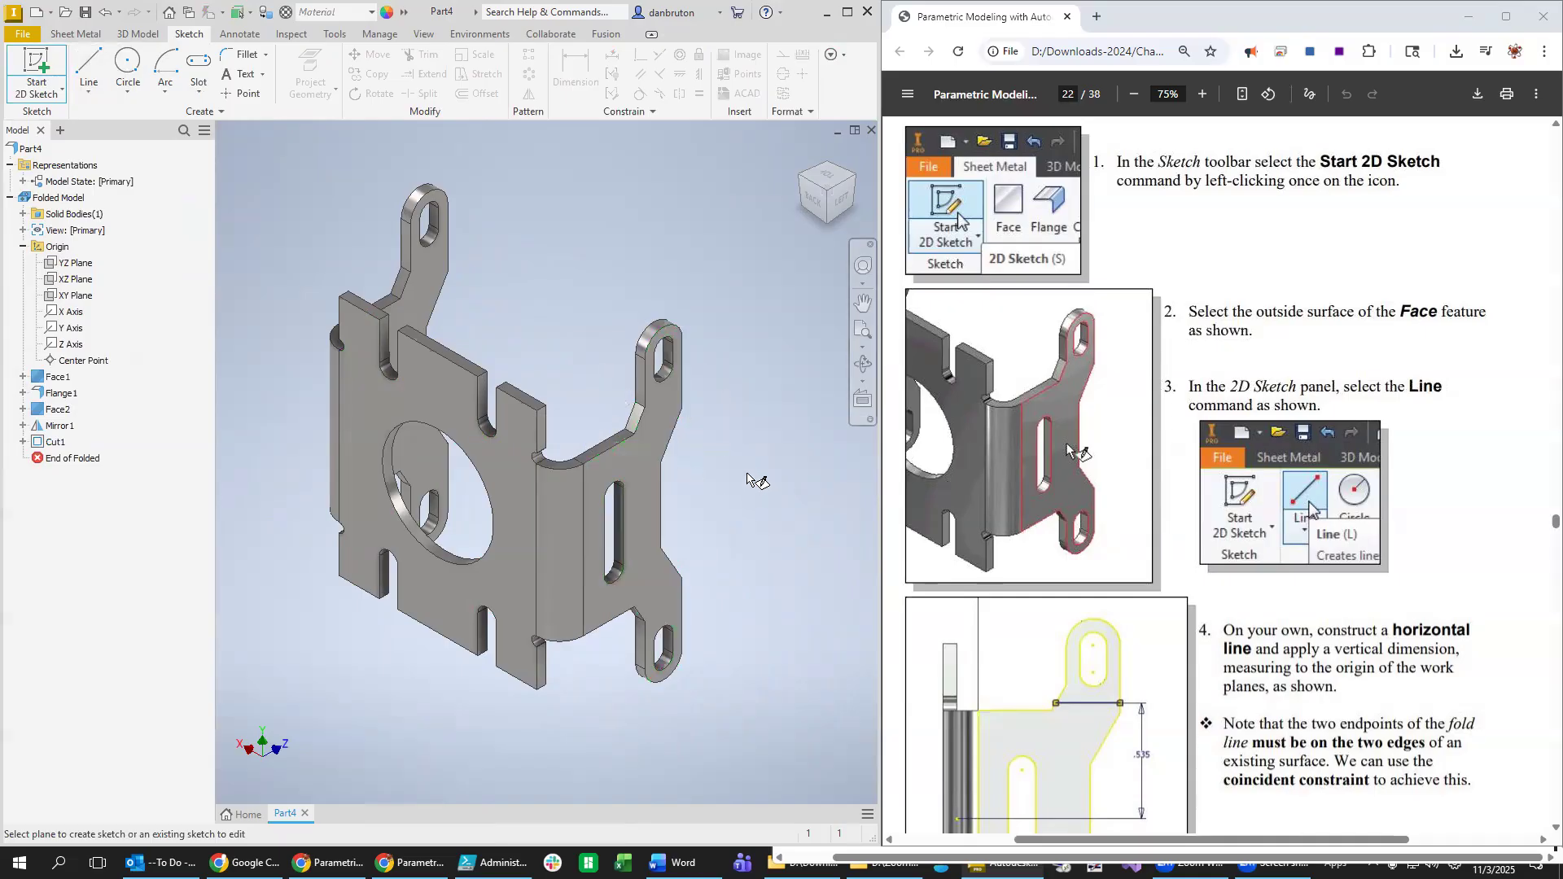
key("Escape")
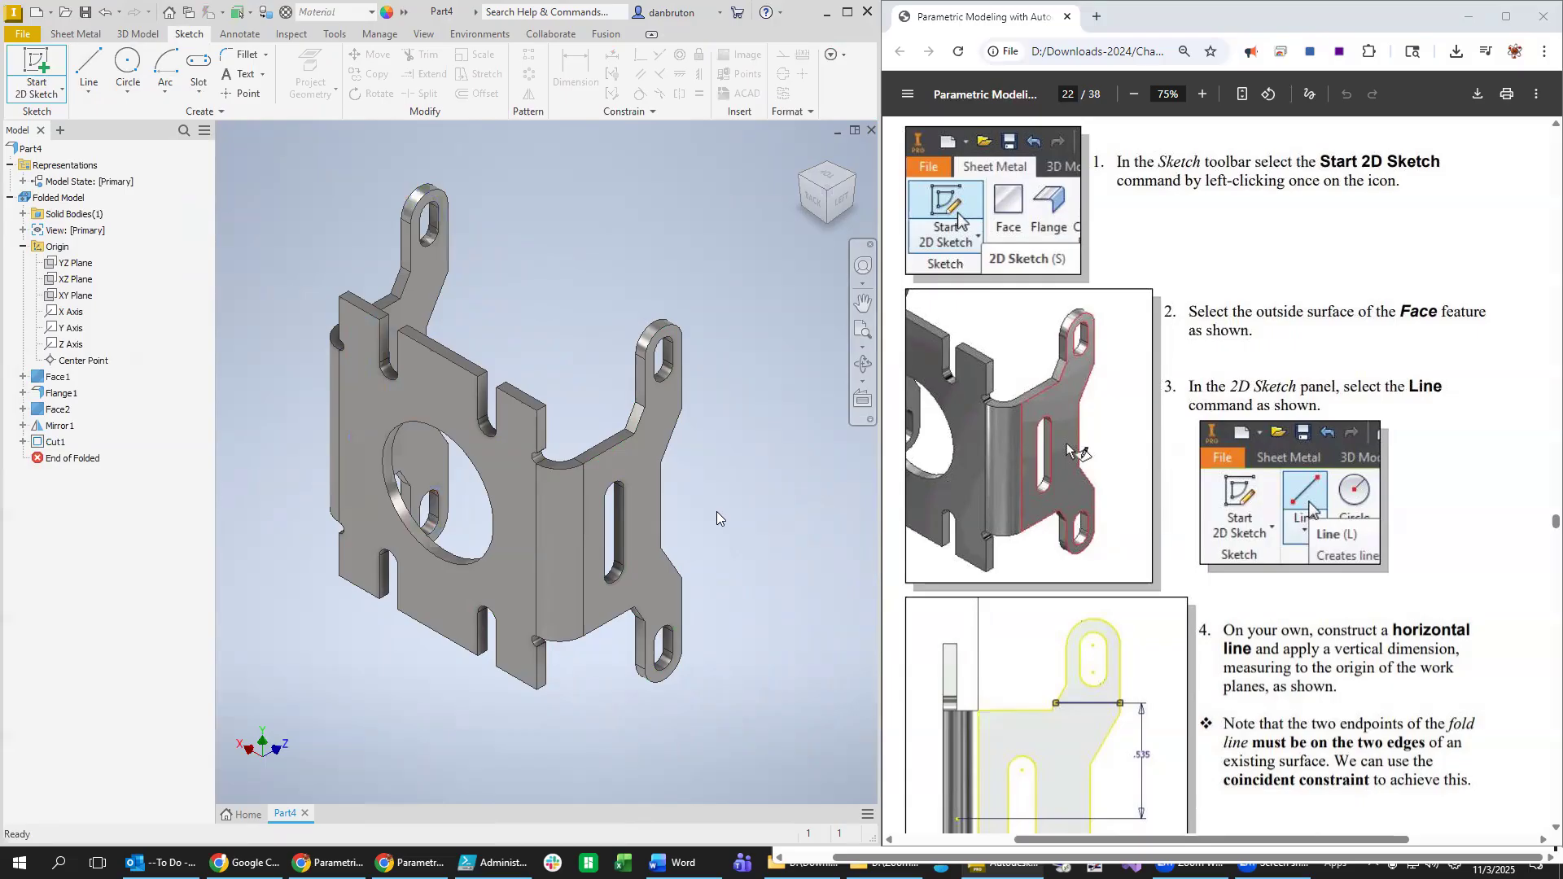
Start a new 2D sketch on the outside surface of the slotted side plate.
right_click(650, 427)
left_click(648, 476)
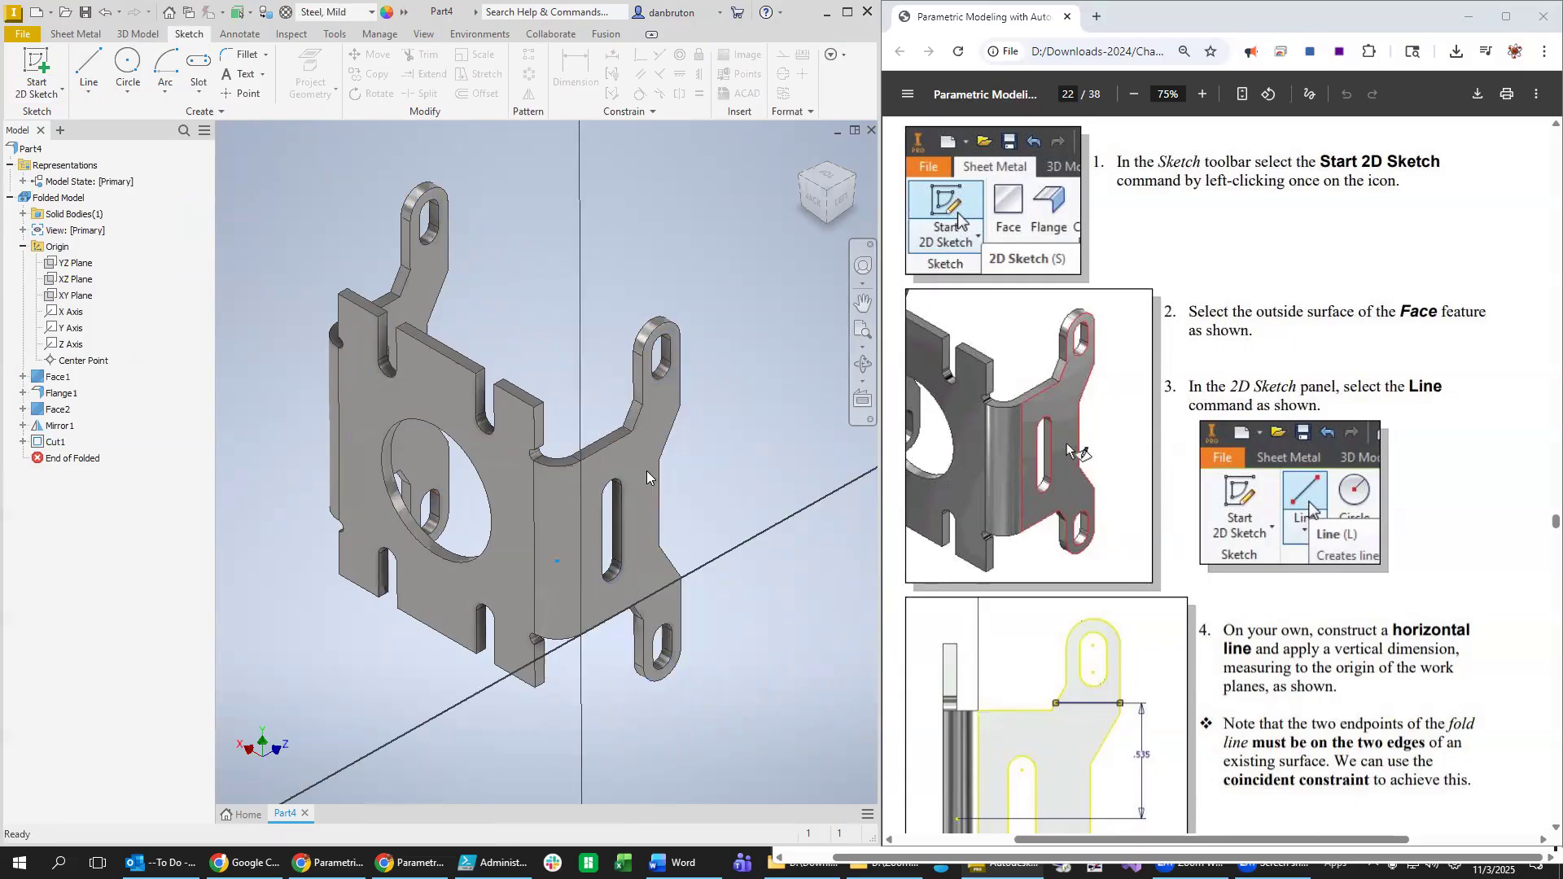
Try a horizontal line about 0.27 in long between the two edges at the base of the upper tab.
left_click(89, 65)
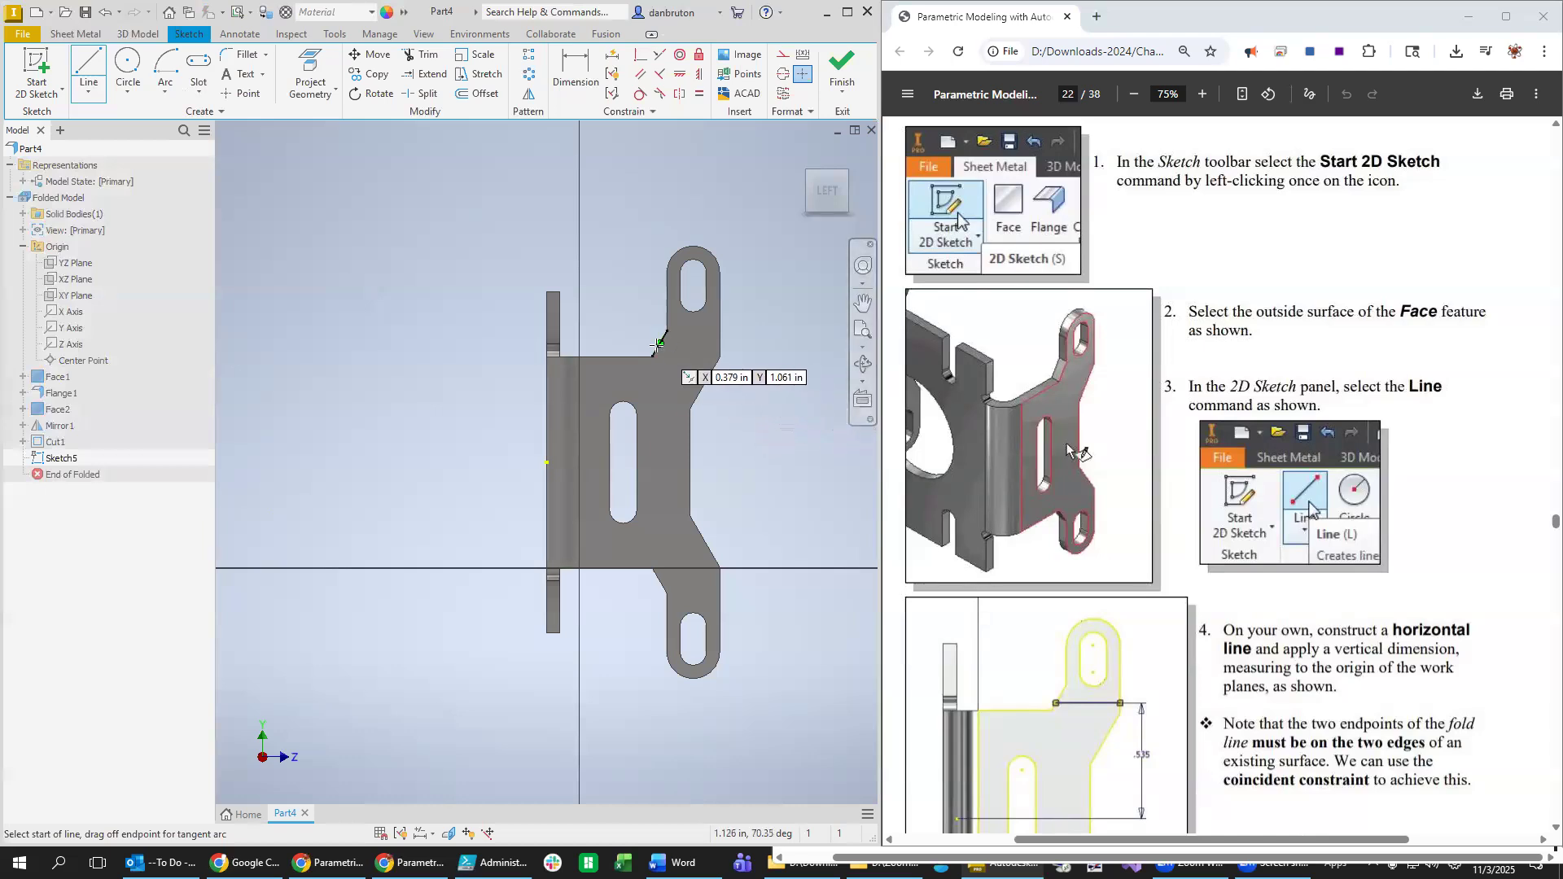
left_click(658, 343)
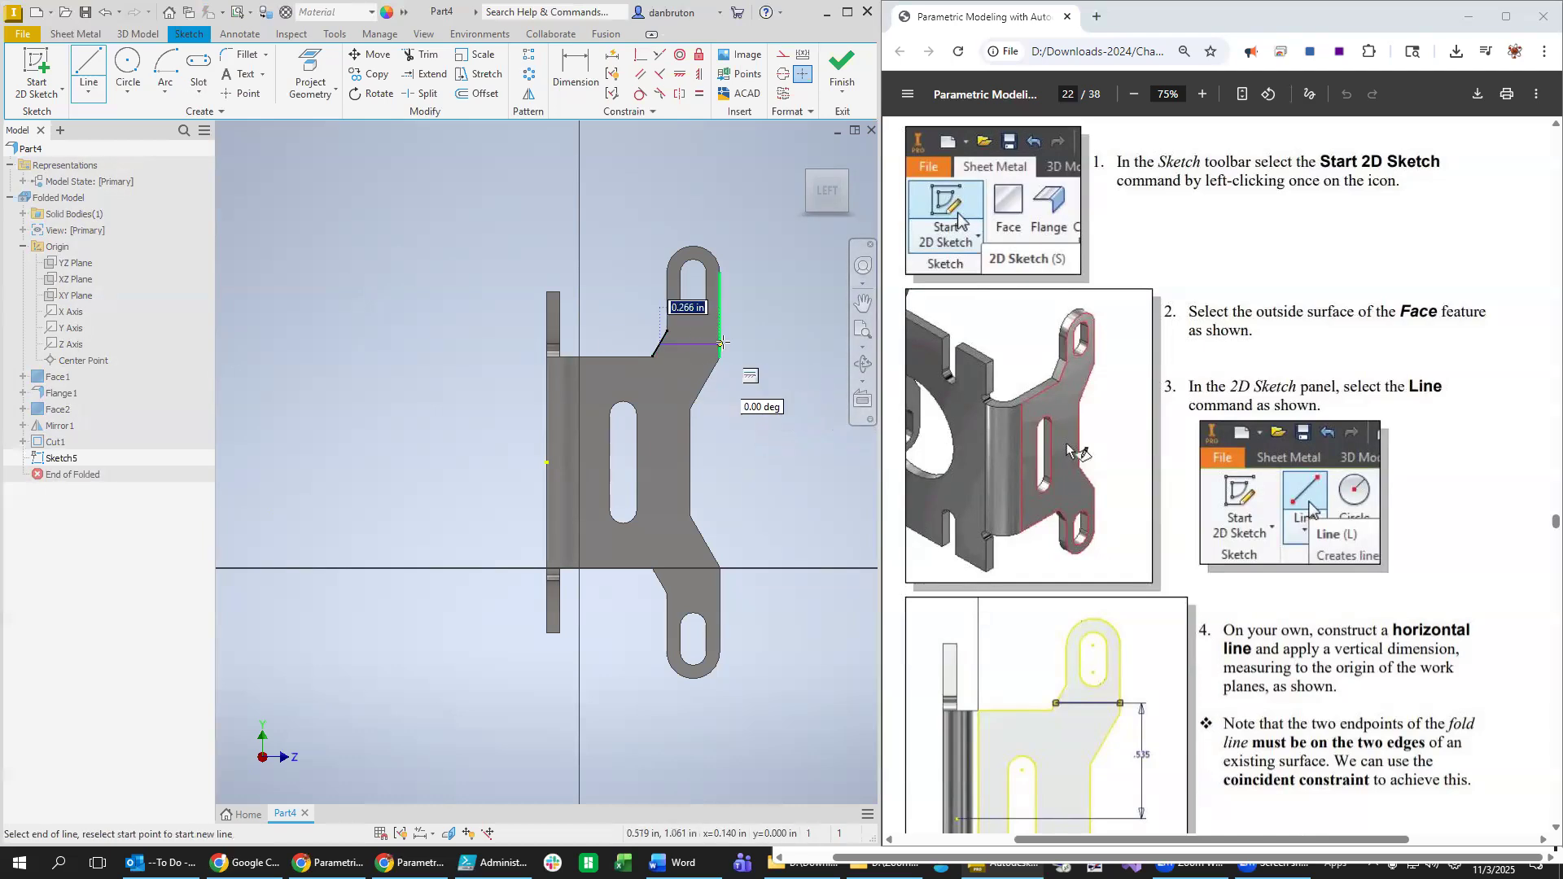
left_click(720, 344)
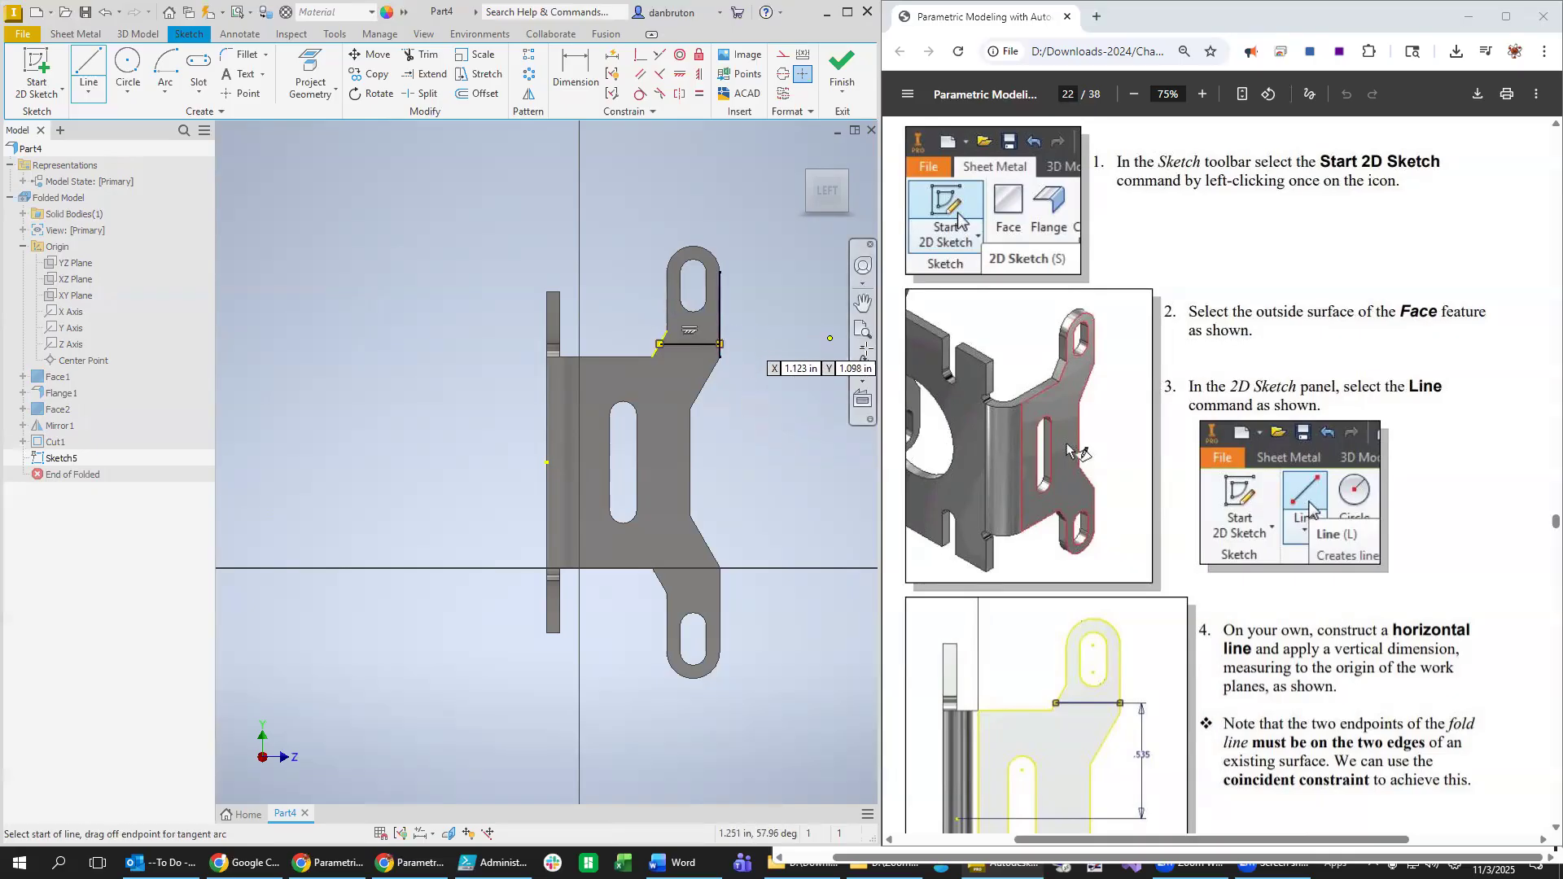
left_click(575, 72)
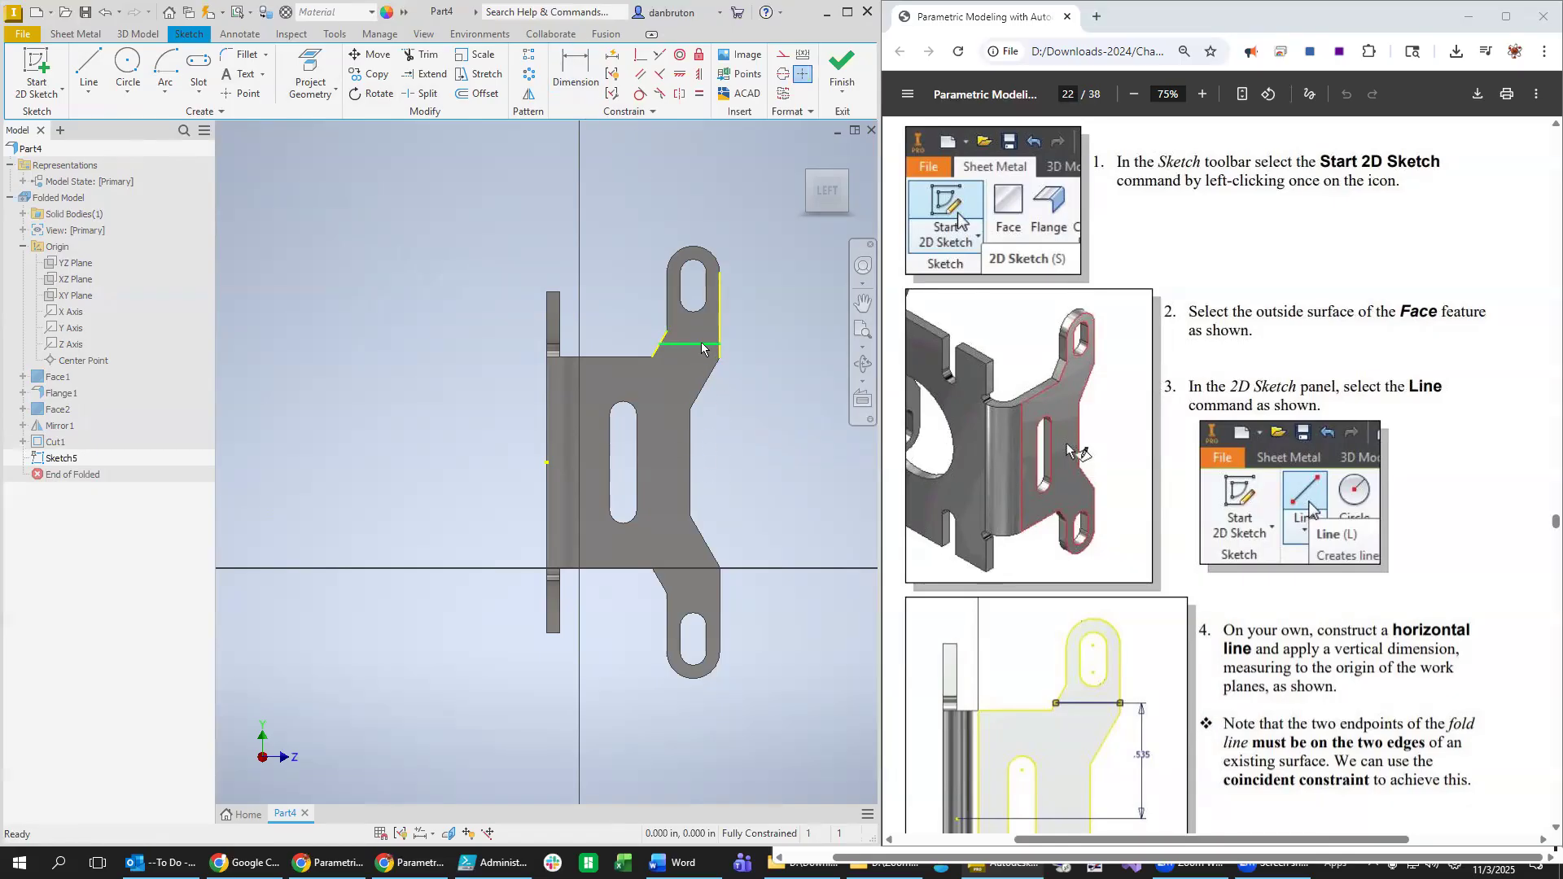
left_click(574, 74)
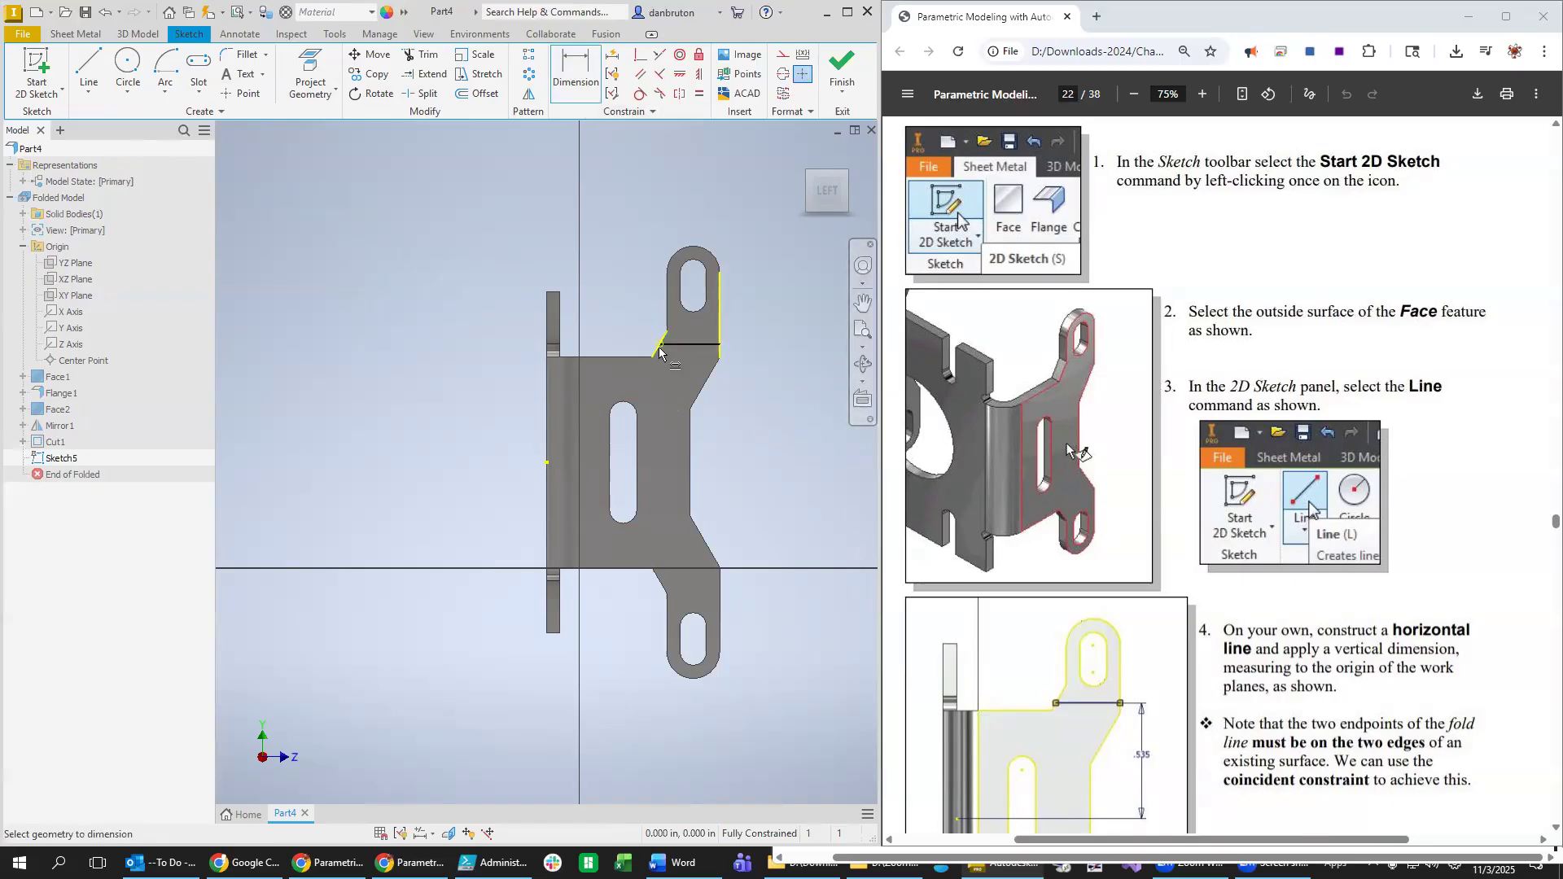
key("Escape")
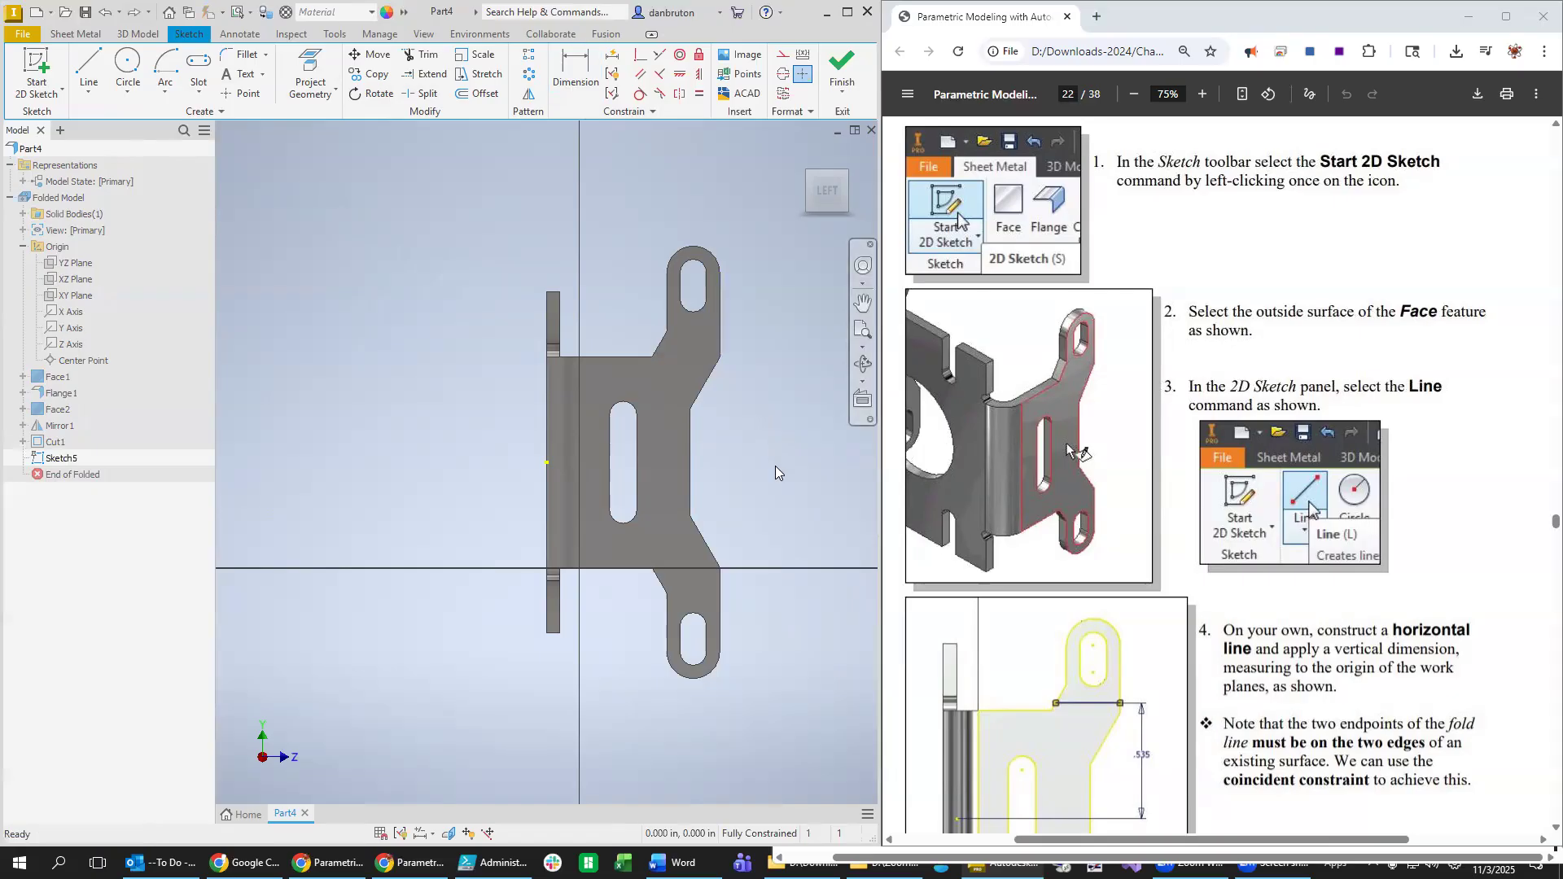
Draw a horizontal fold line across the base of the upper tab, with its endpoints on the tab's two edges.
left_click(89, 67)
left_click(656, 351)
left_click(717, 348)
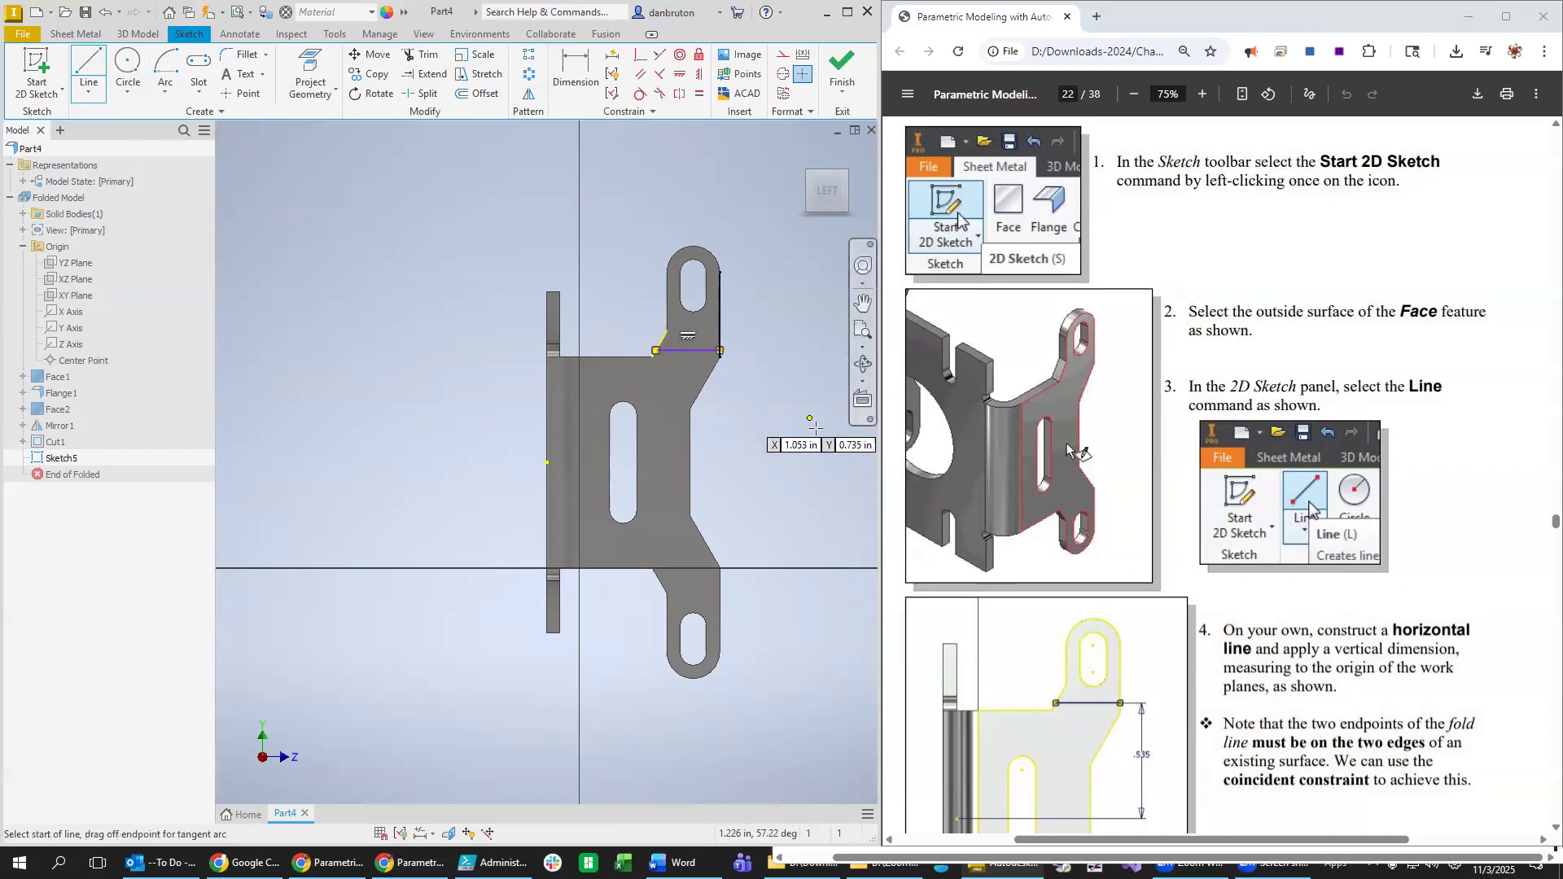
Dimension the vertical distance from the origin to the fold line as 0.535 in.
left_click(568, 57)
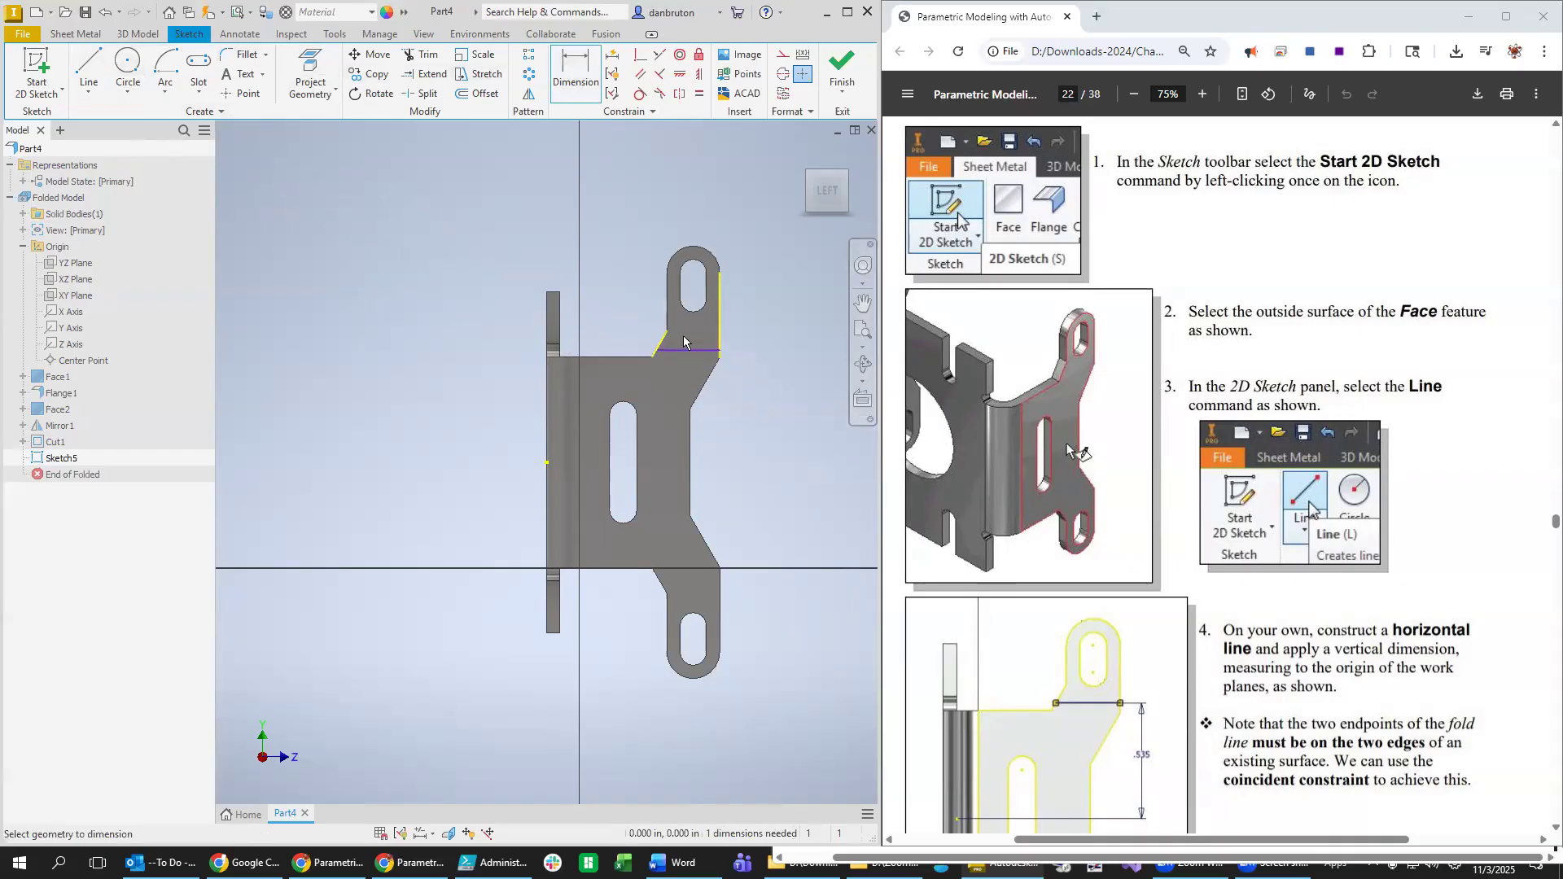
left_click(546, 463)
left_click(754, 411)
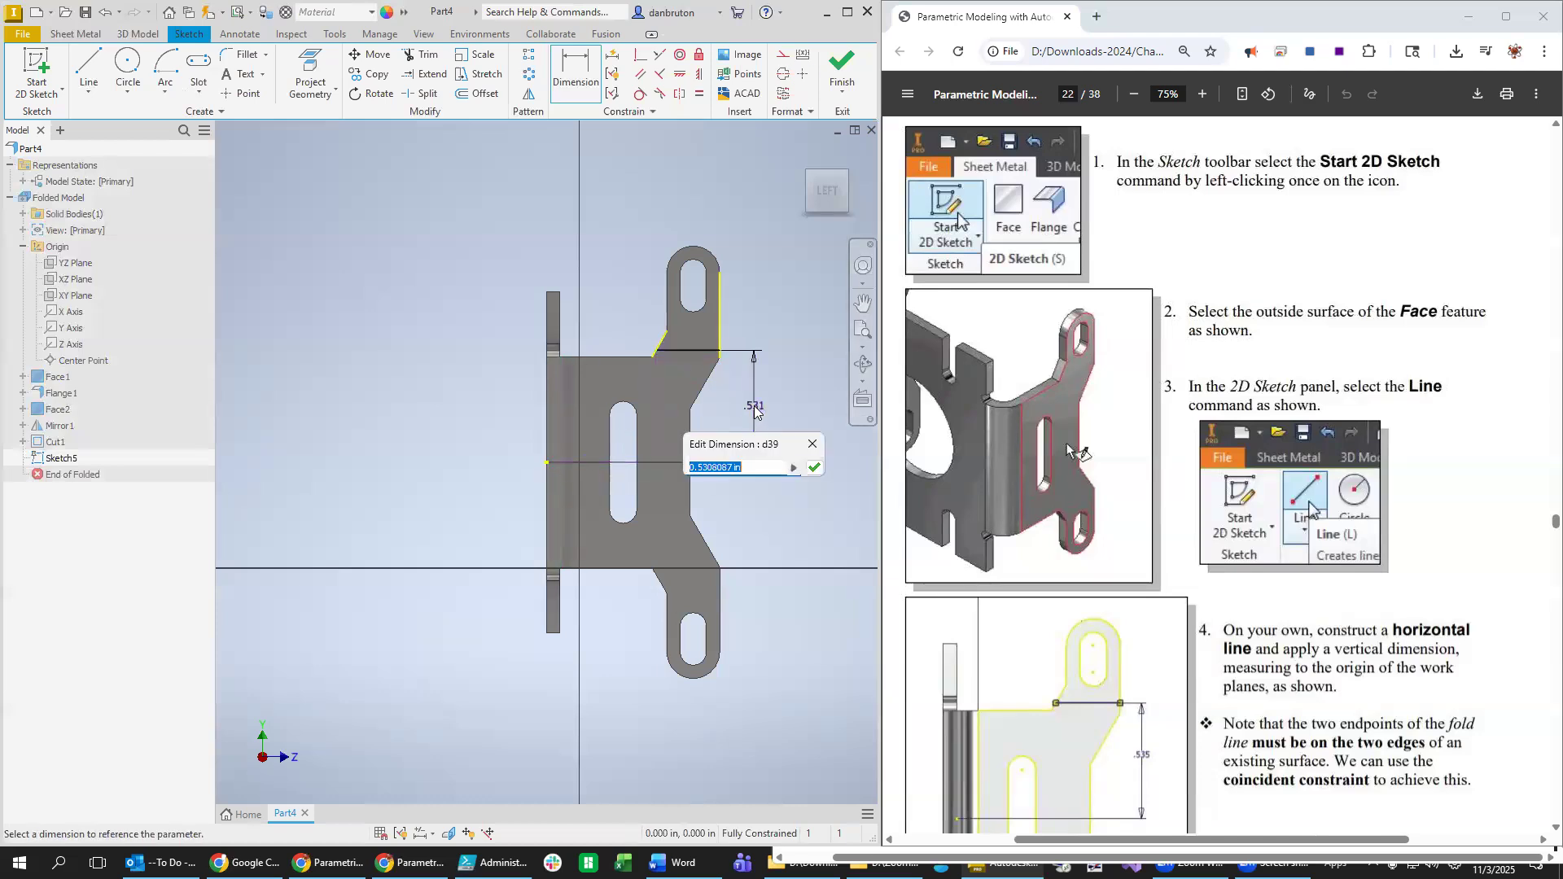
type("0.535")
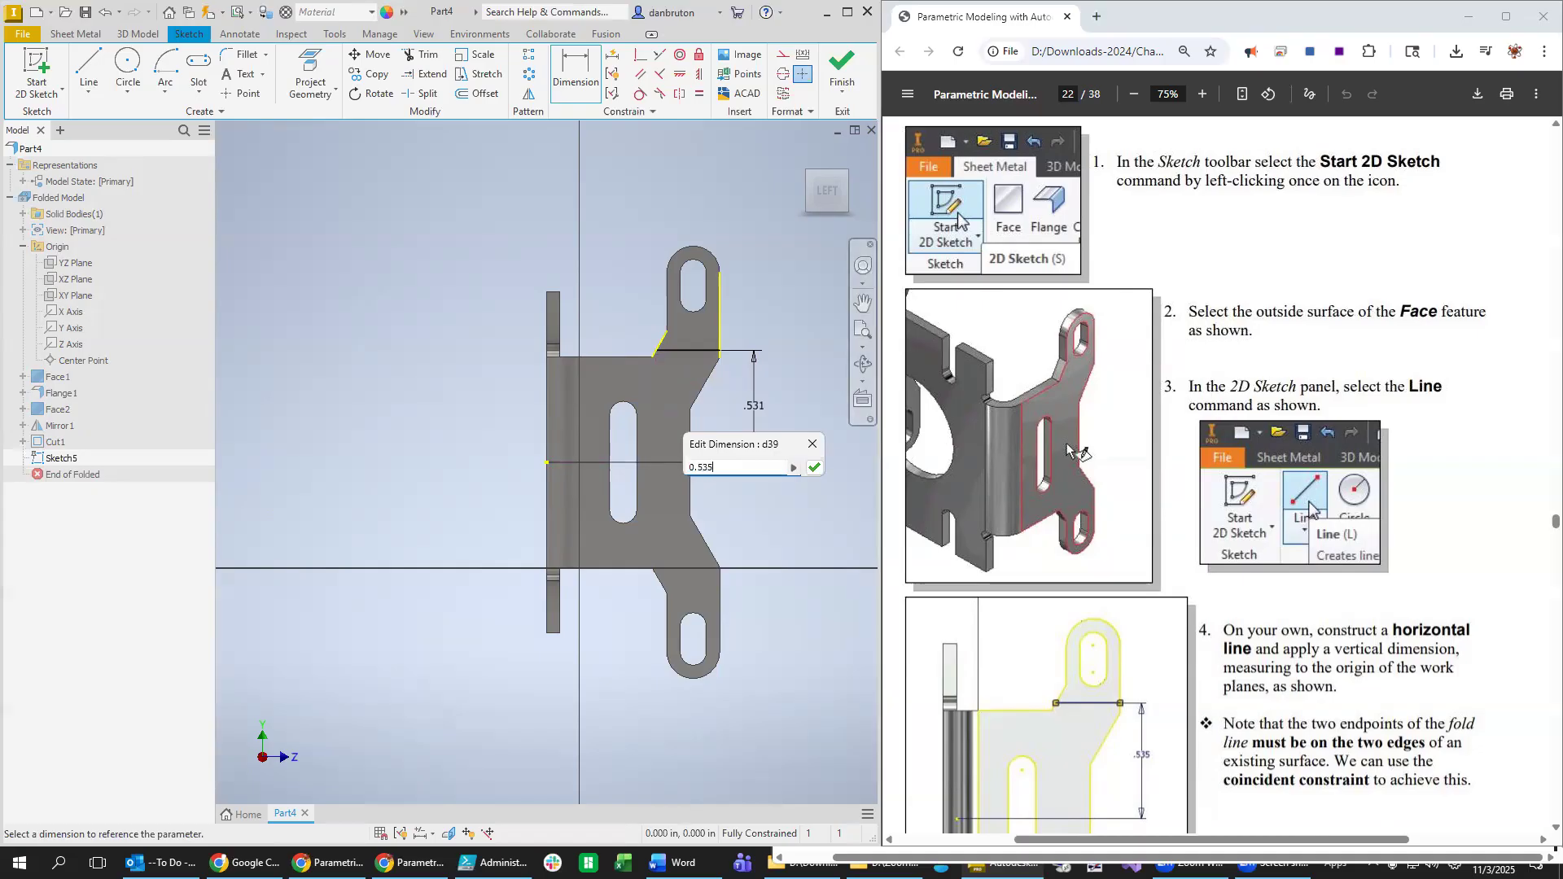
key("Return")
Check the textbook's Fold instructions for the bend line and fold location, and bring up the sheet metal commands.
scroll(1184, 682, "down", 3)
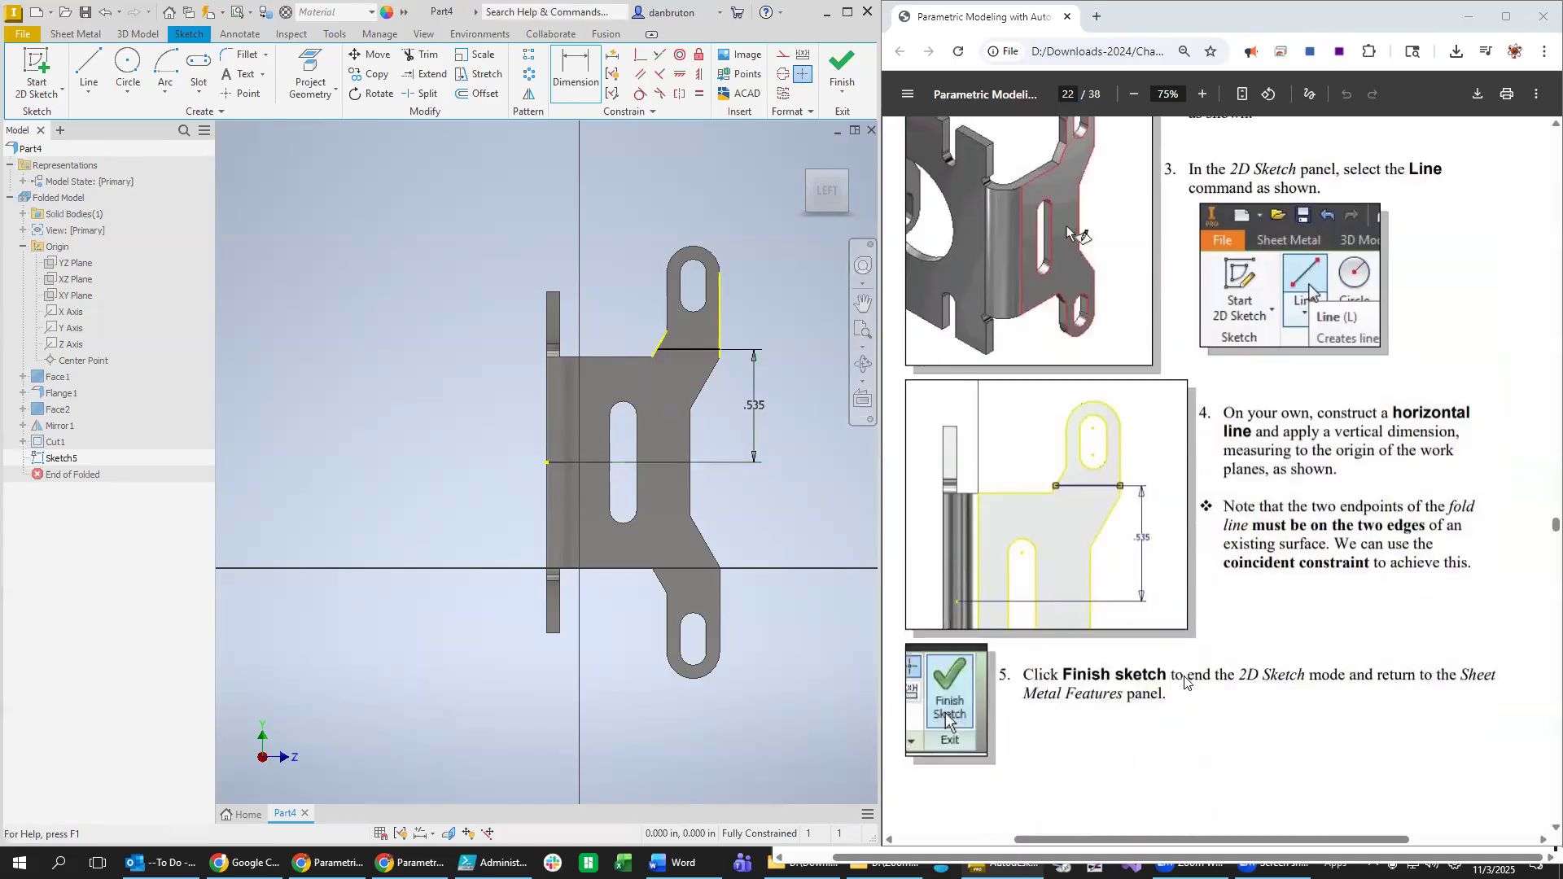
scroll(1185, 682, "down", 13)
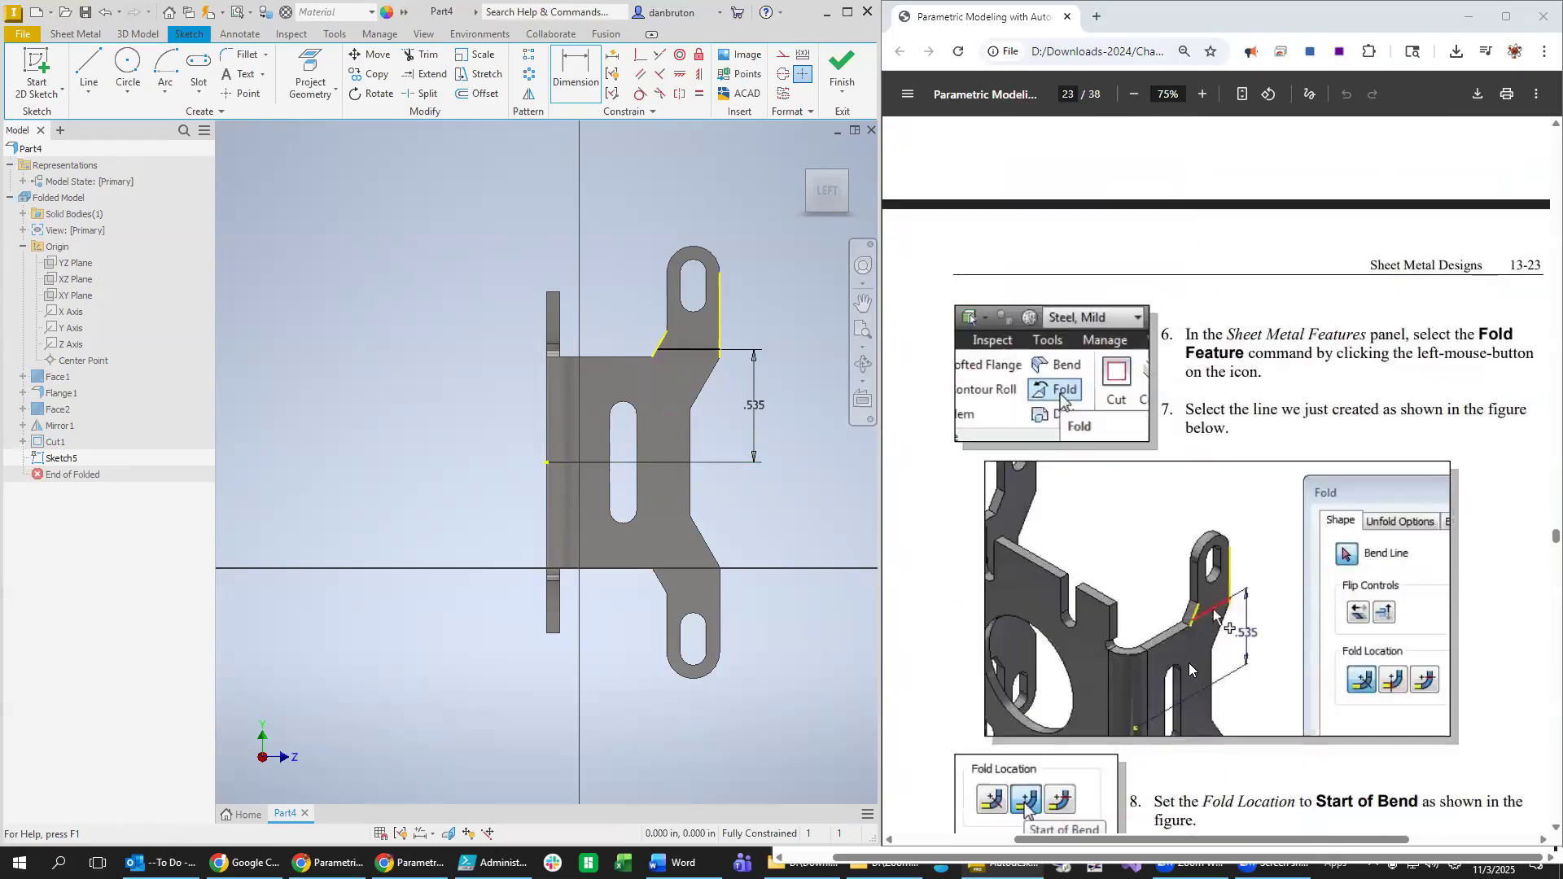
scroll(1188, 670, "down", 2)
scroll(1189, 670, "down", 2)
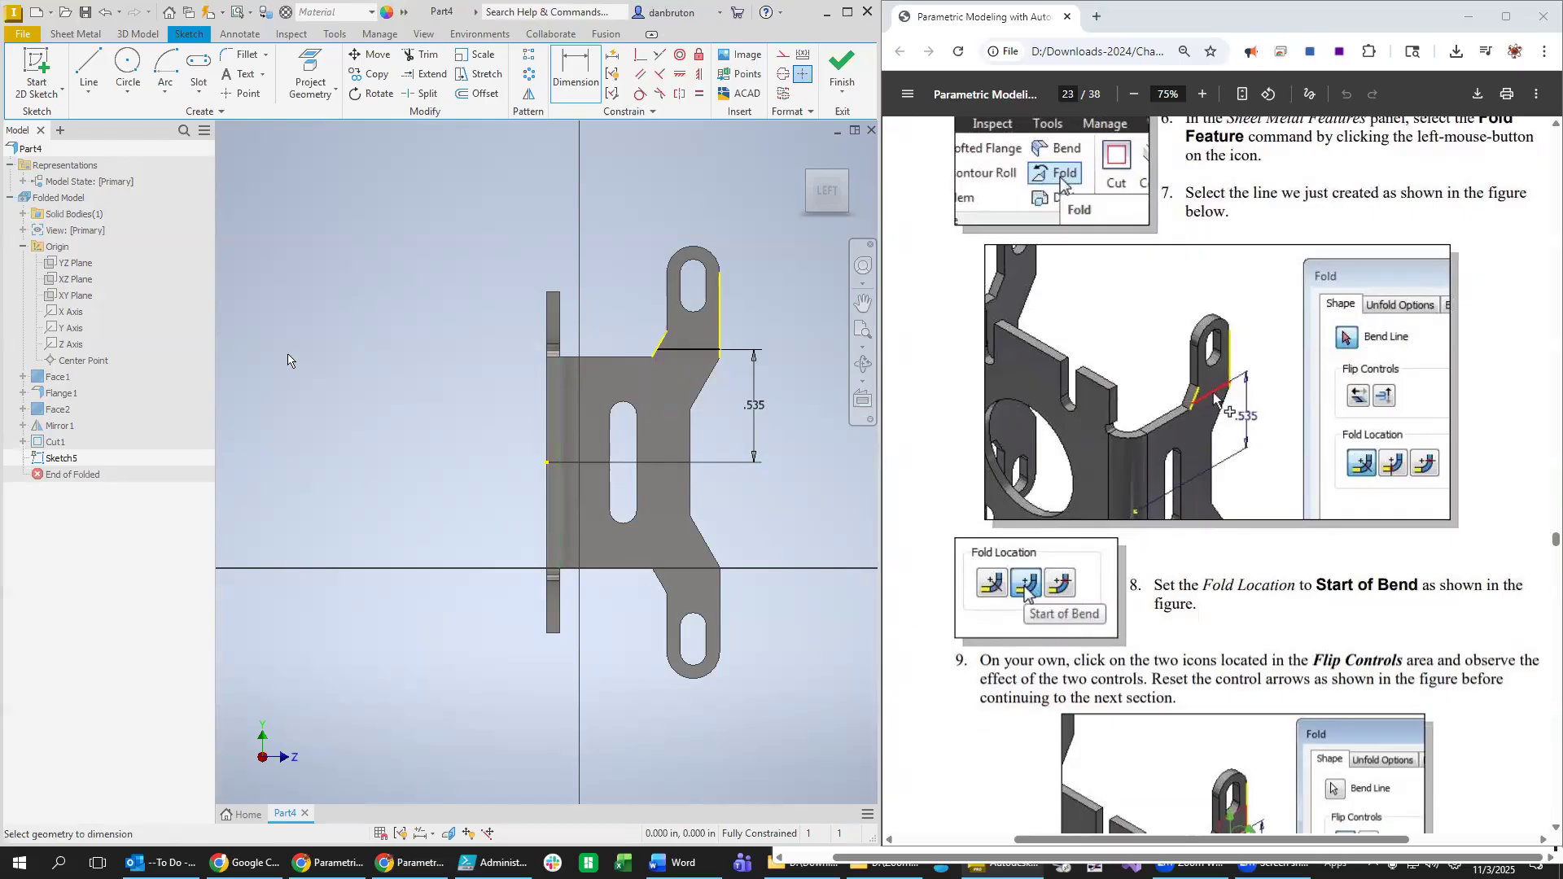
left_click(94, 36)
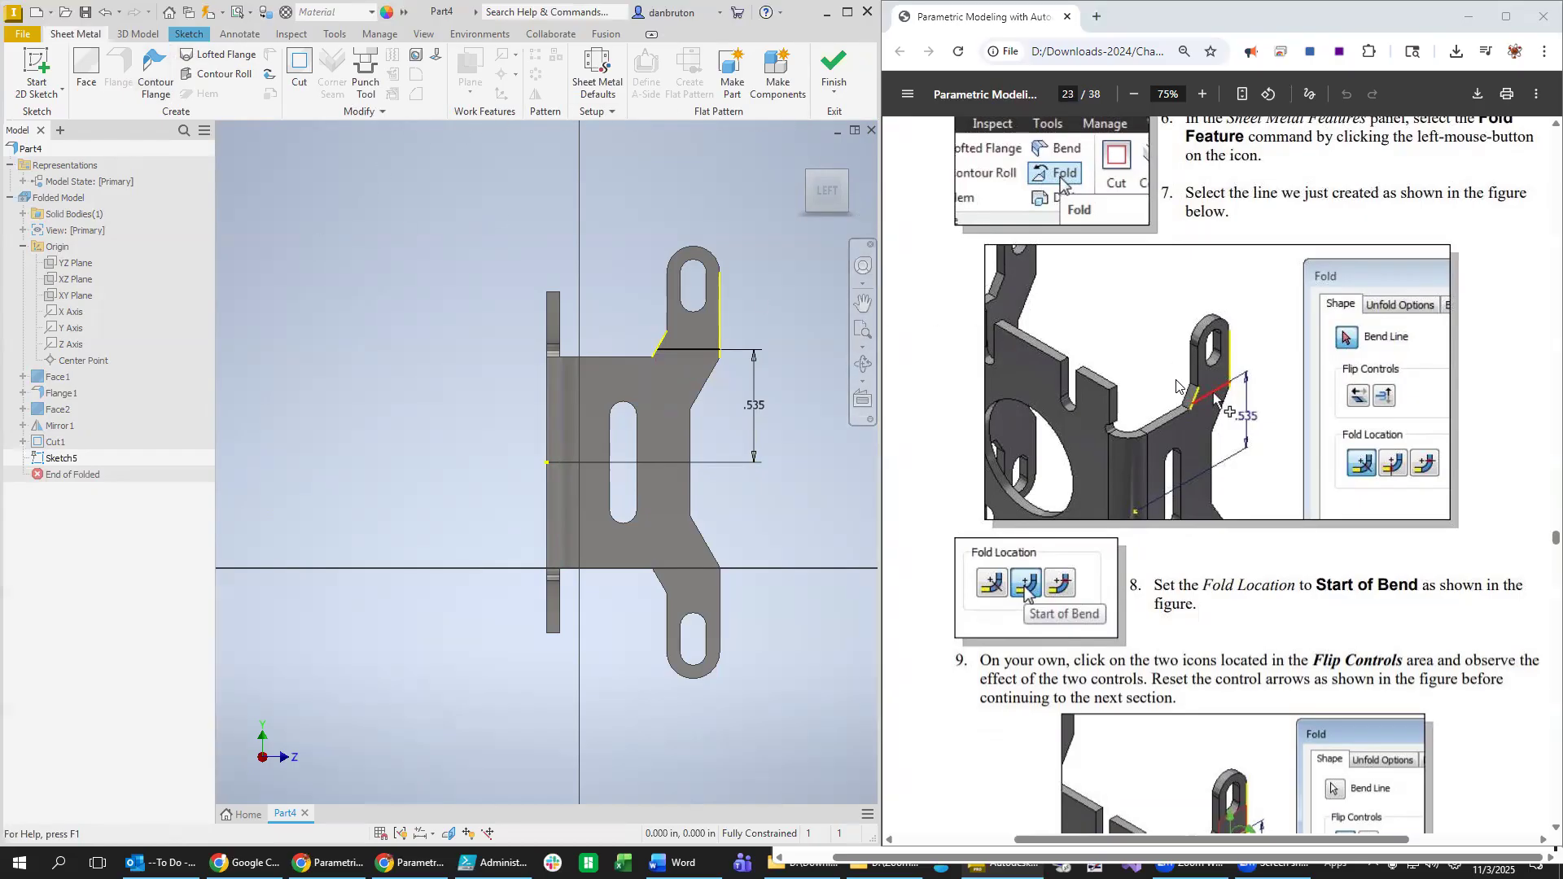
scroll(1180, 390, "up", 1)
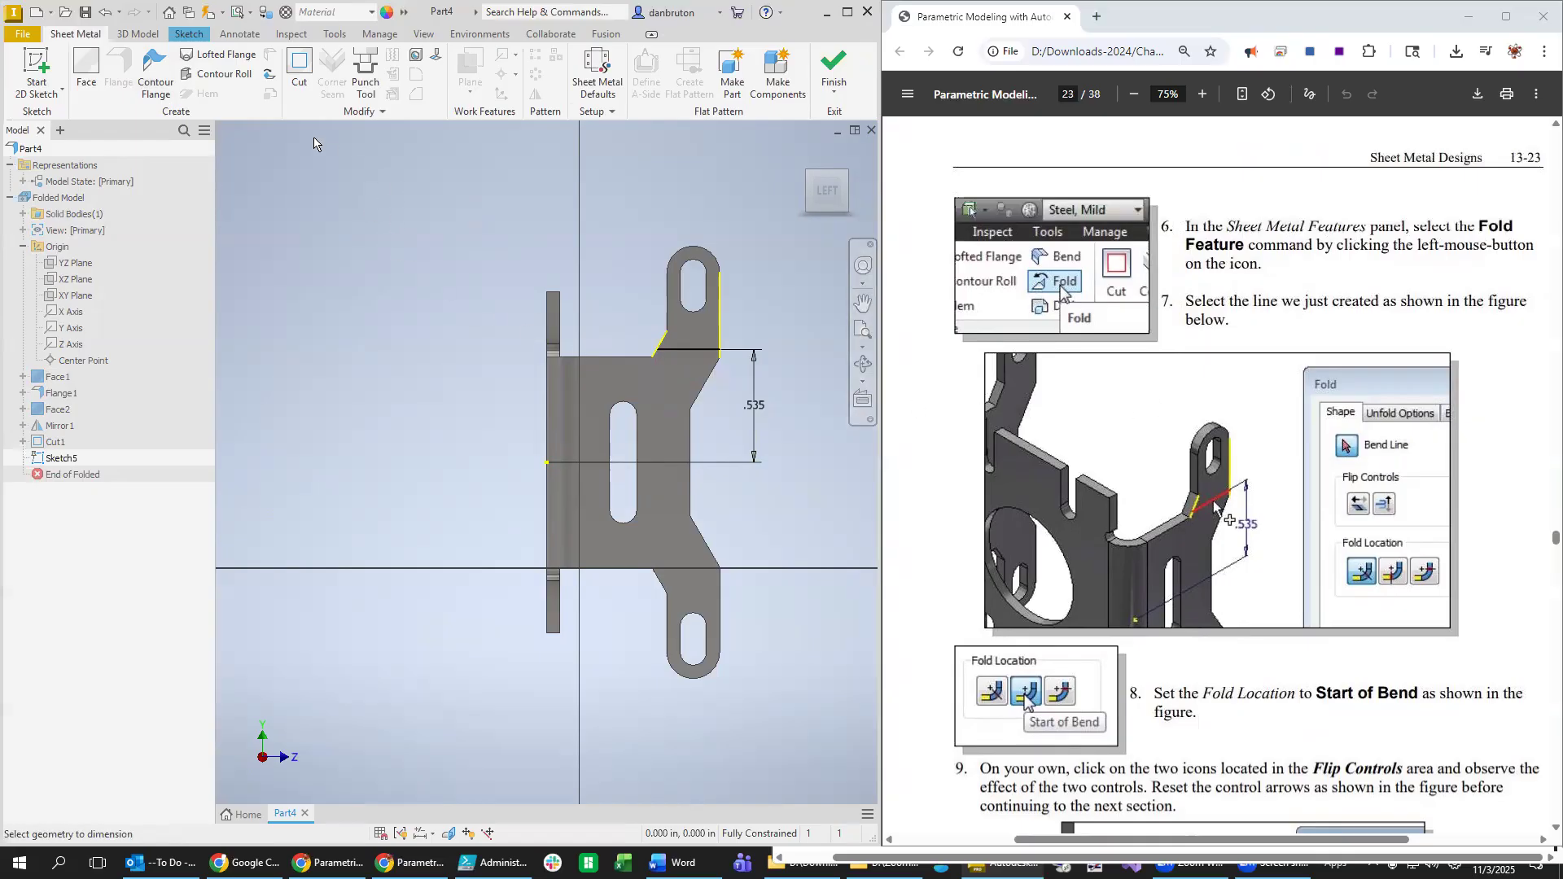
Try a 90-degree fold of the upper tab along the sketched line, with Start of Bend location and the fold side flipped.
left_click(269, 75)
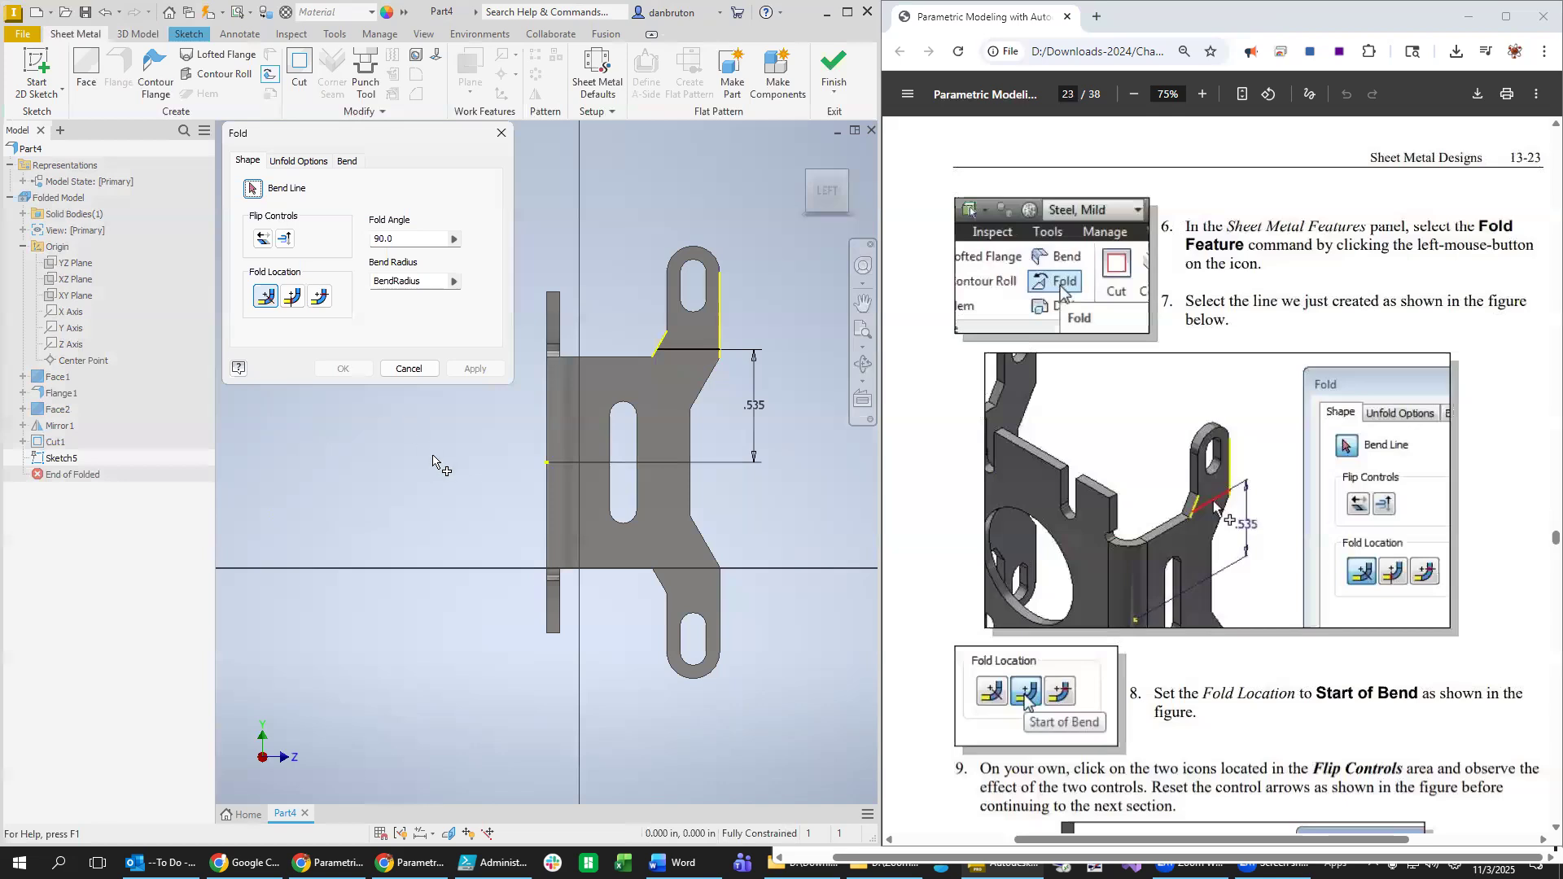
left_click(688, 350)
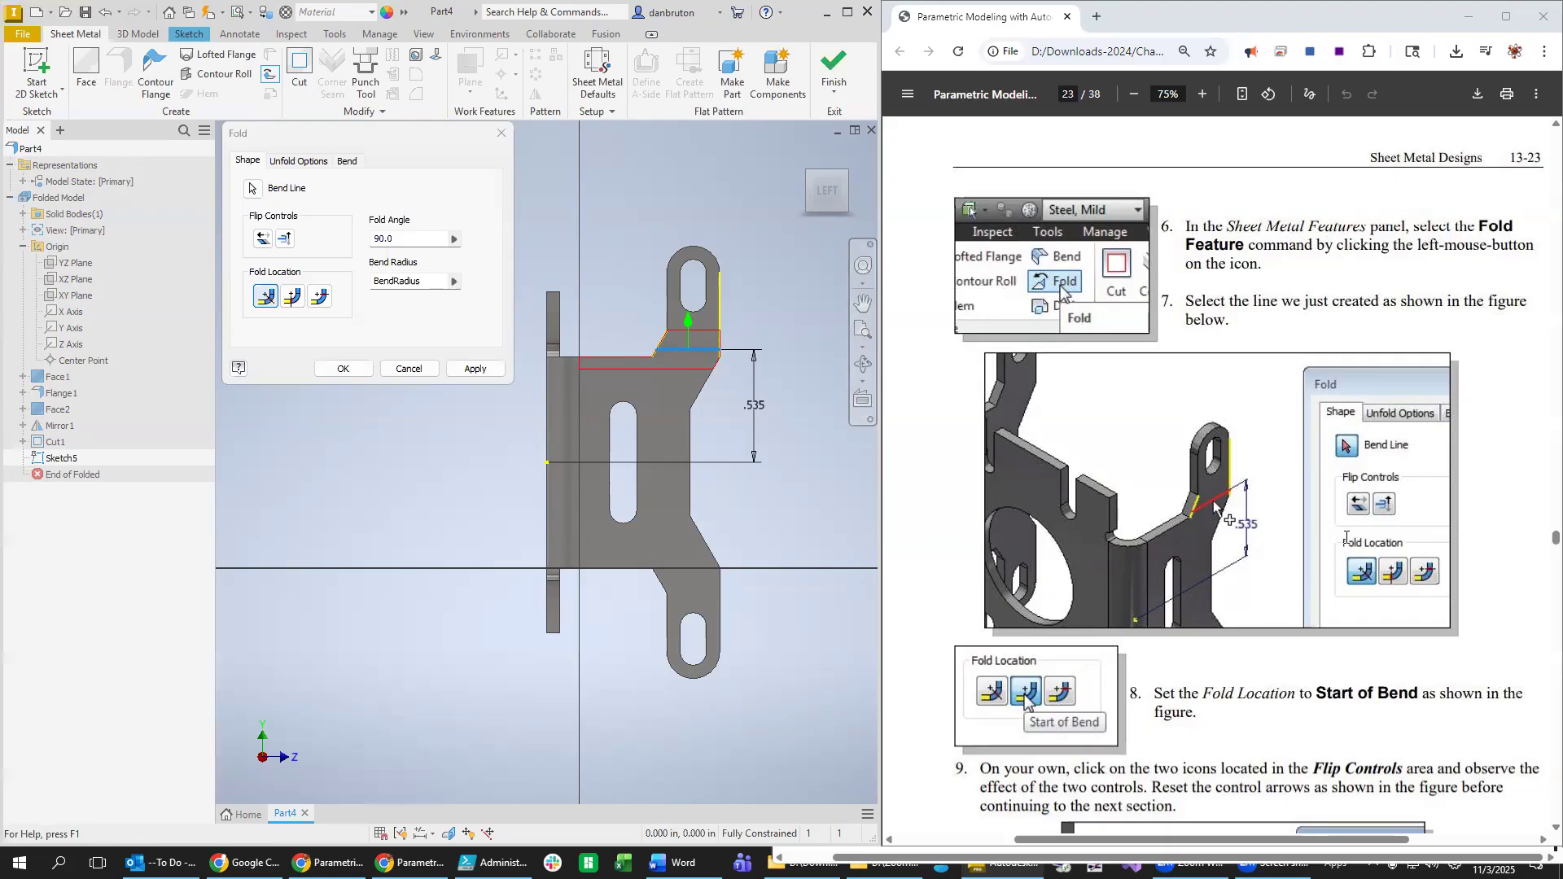
scroll(1210, 515, "down", 3)
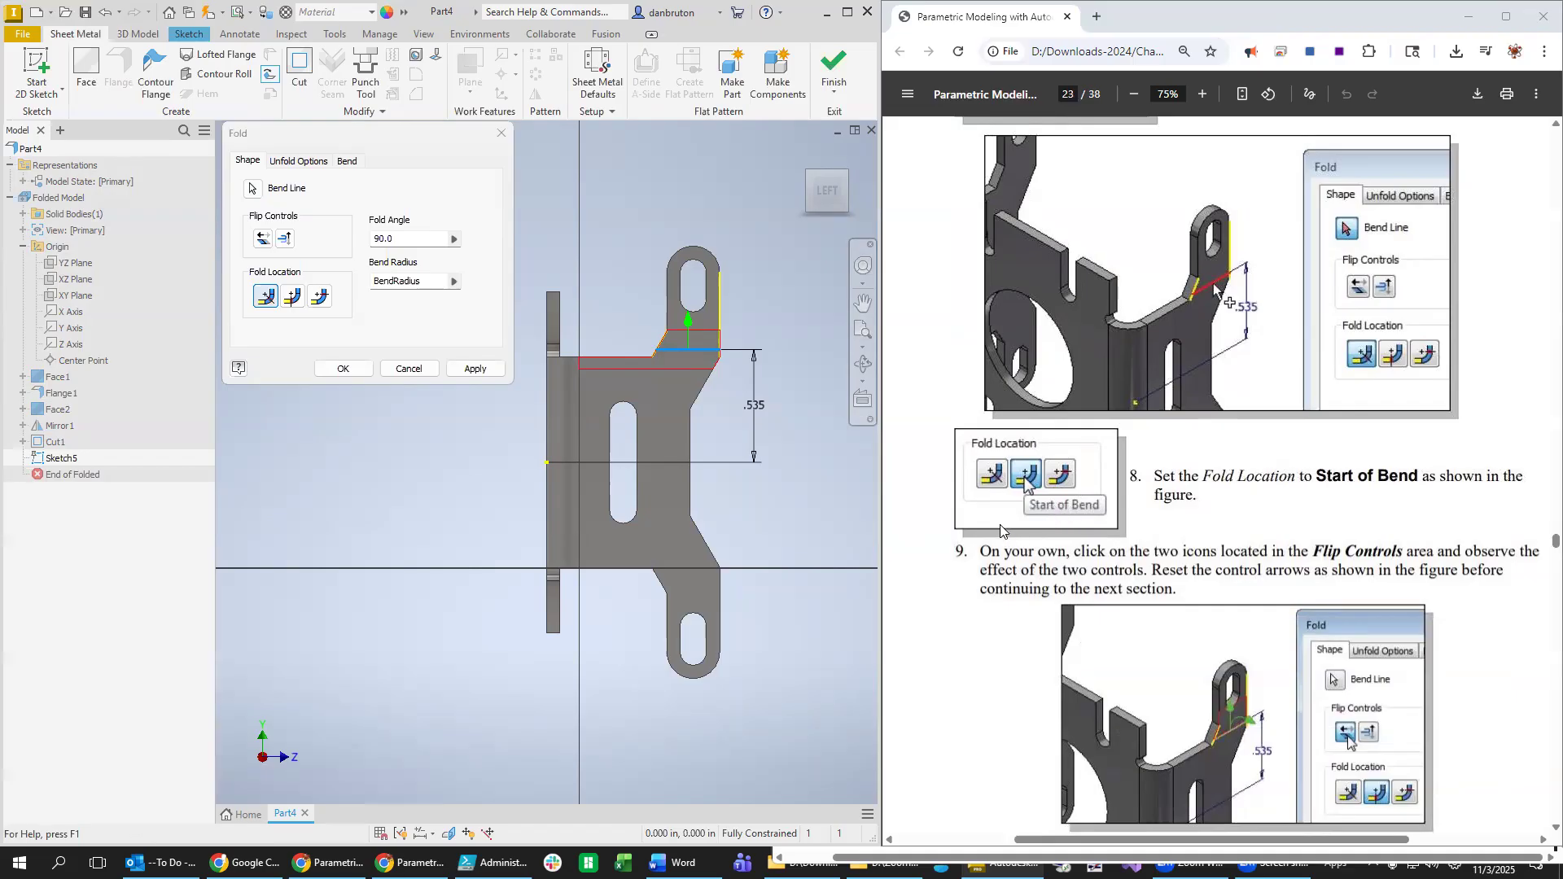
left_click(293, 299)
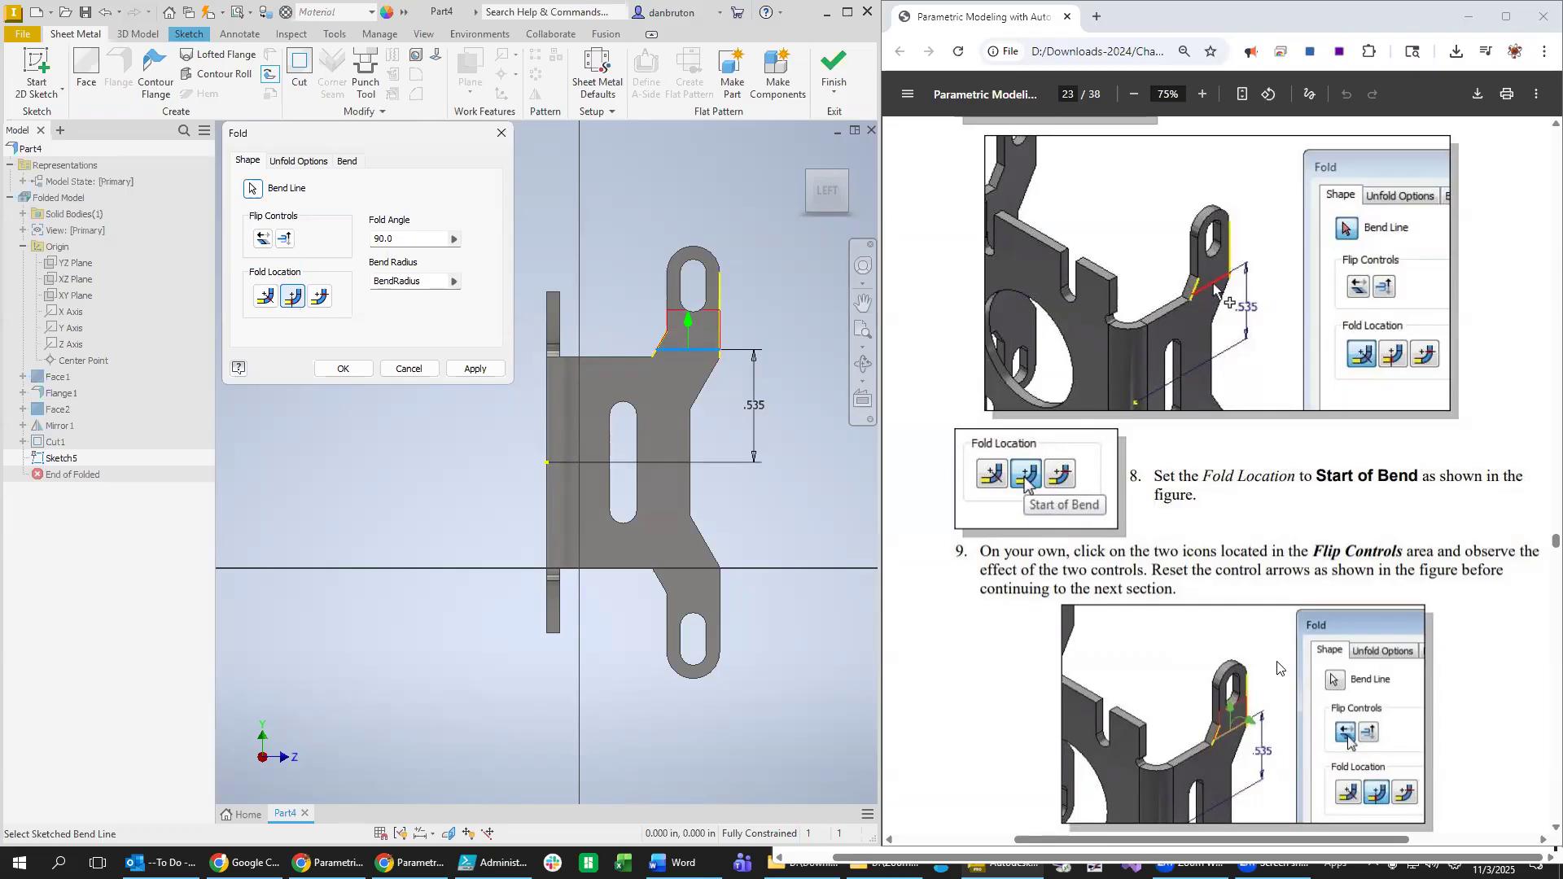
scroll(1278, 668, "down", 8)
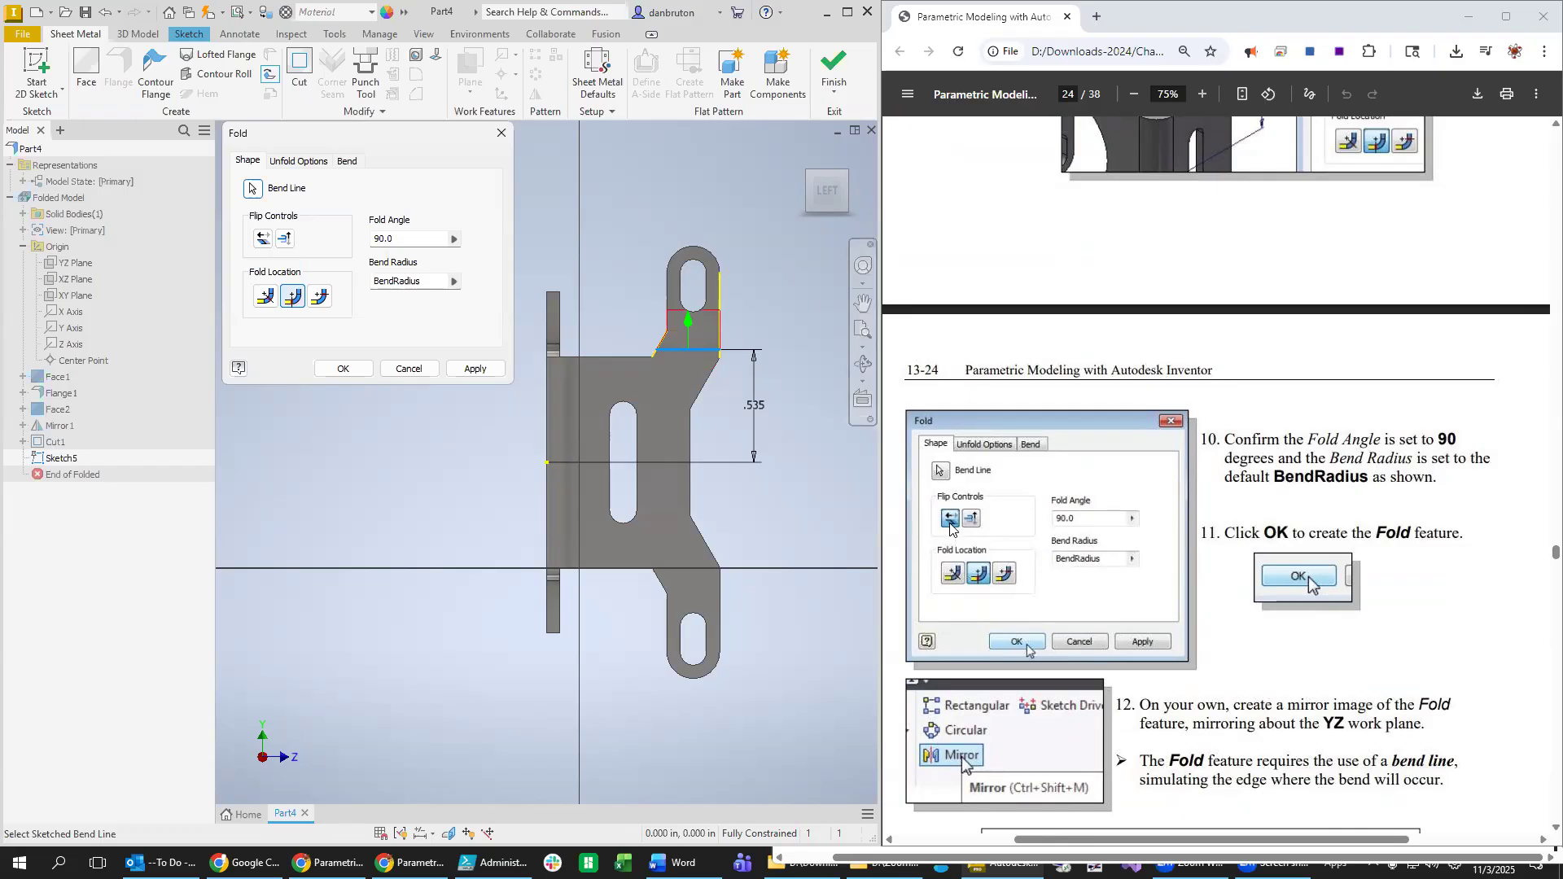
left_click(262, 238)
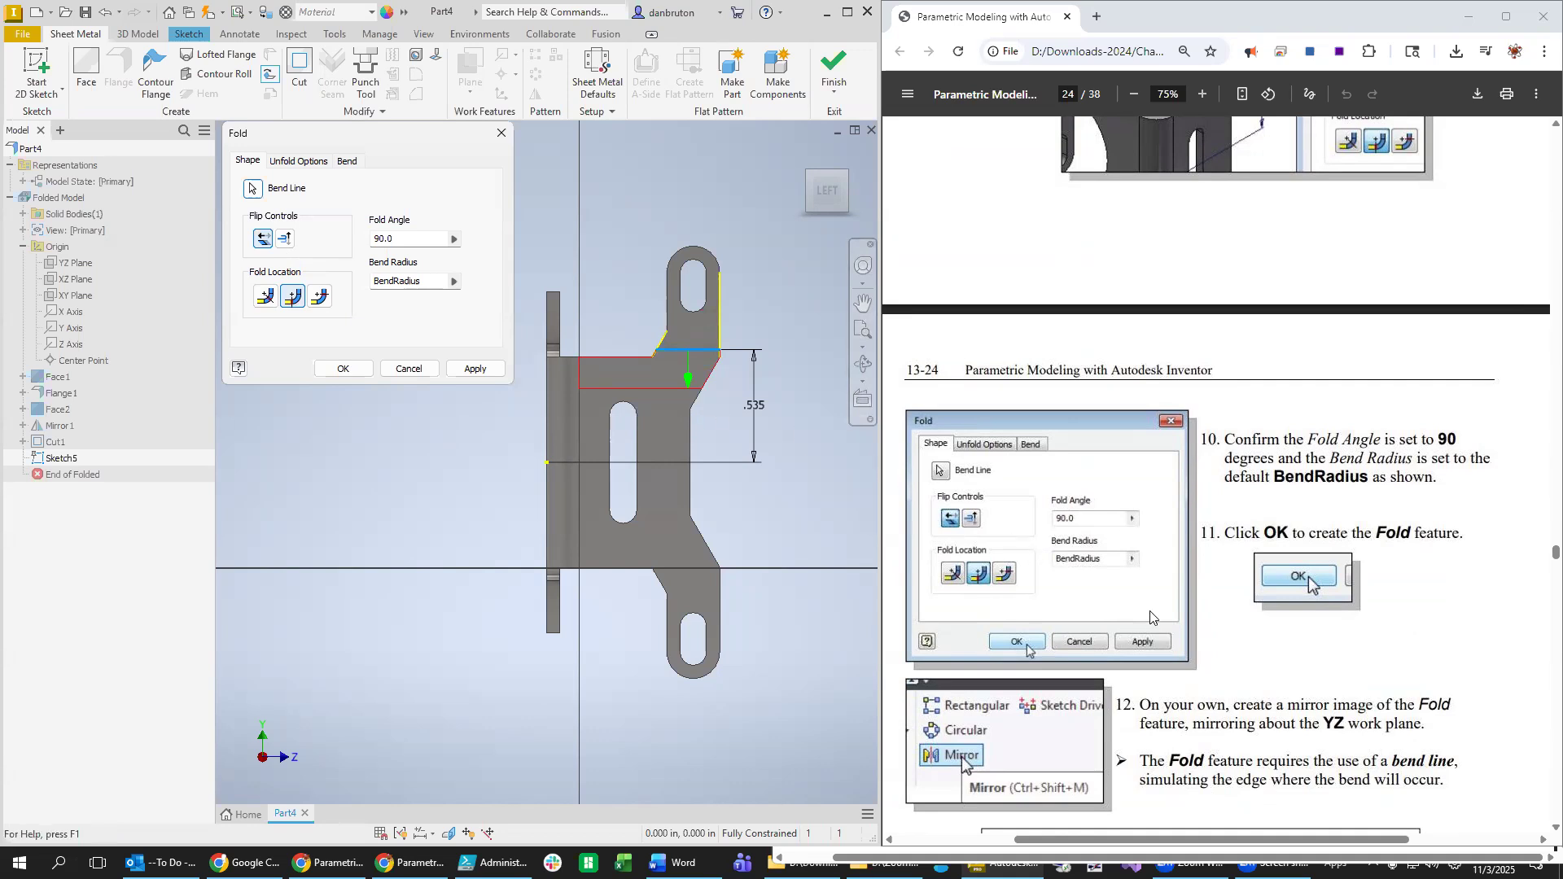
scroll(1150, 619, "down", 4)
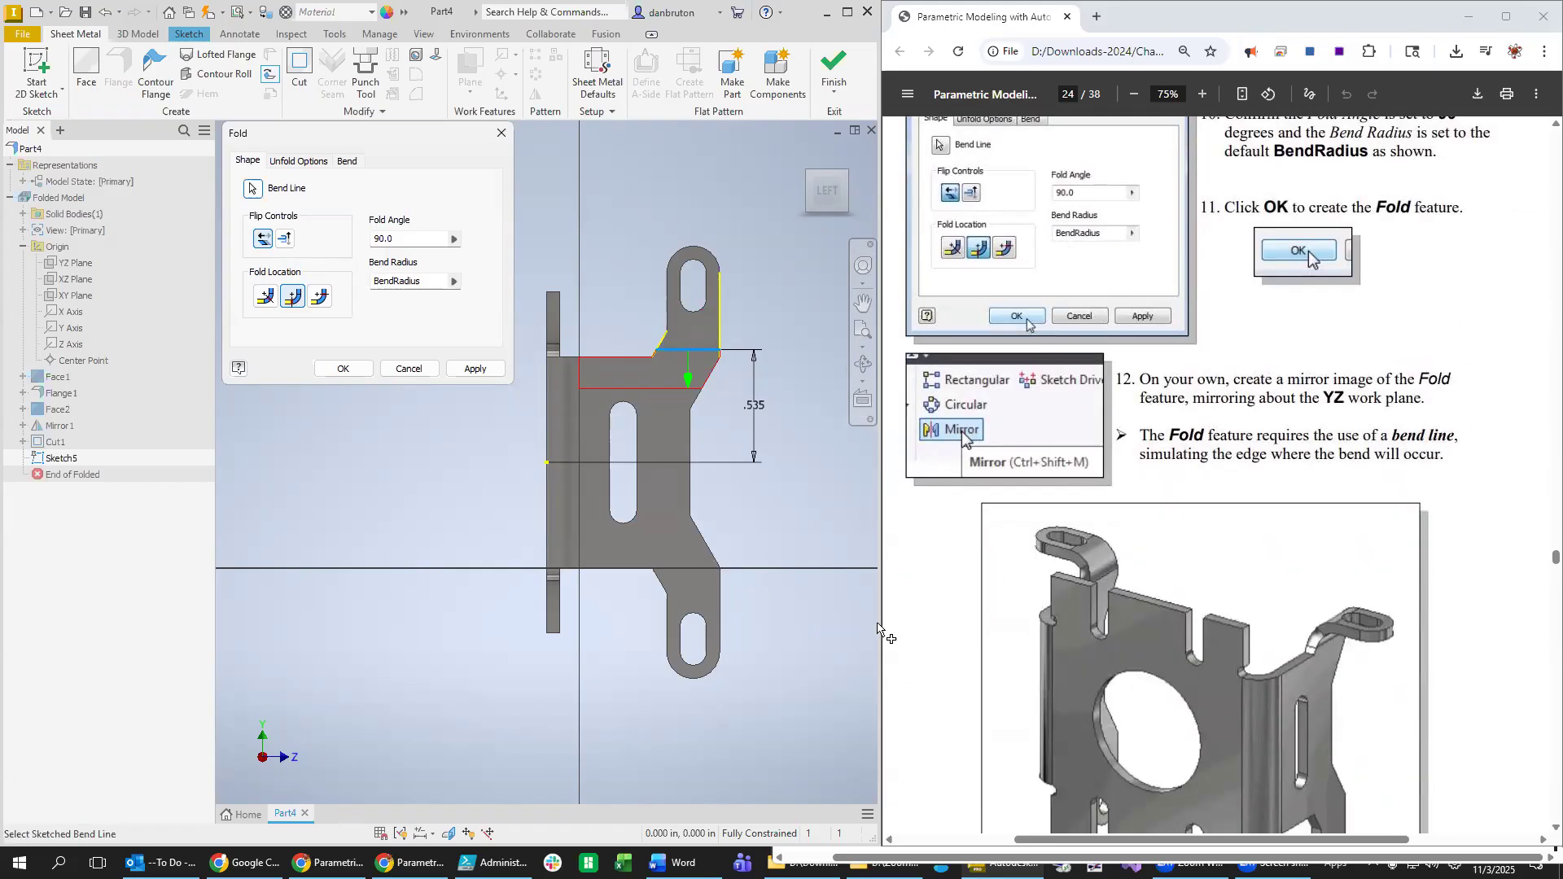
left_click(343, 368)
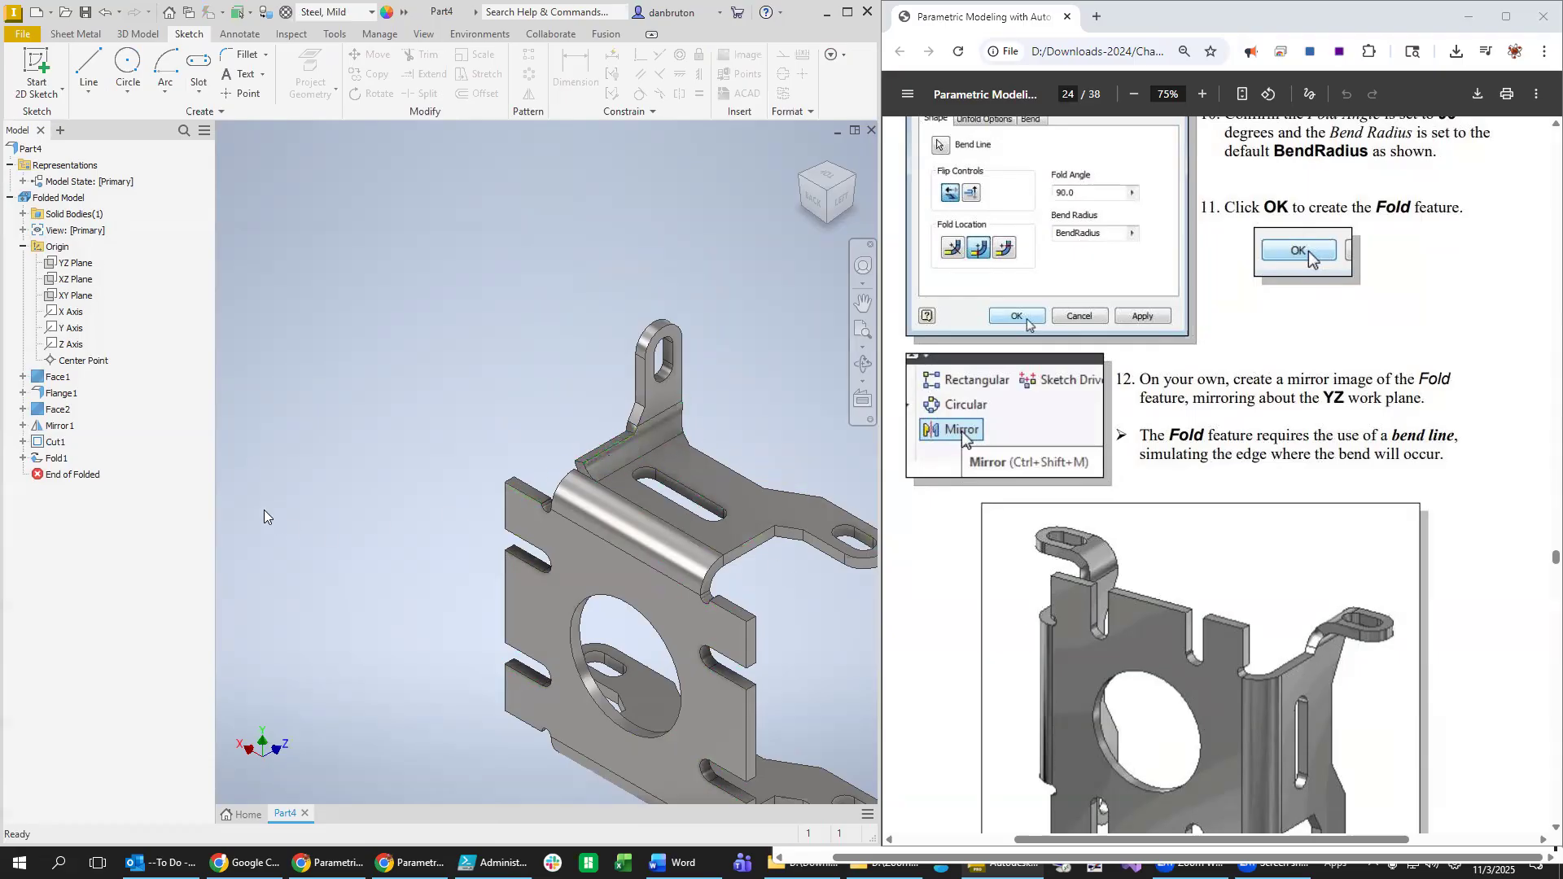
Reopen the fold's settings, compare its flip controls and fold location with the textbook's Fold instructions, and discard the edit.
right_click(67, 458)
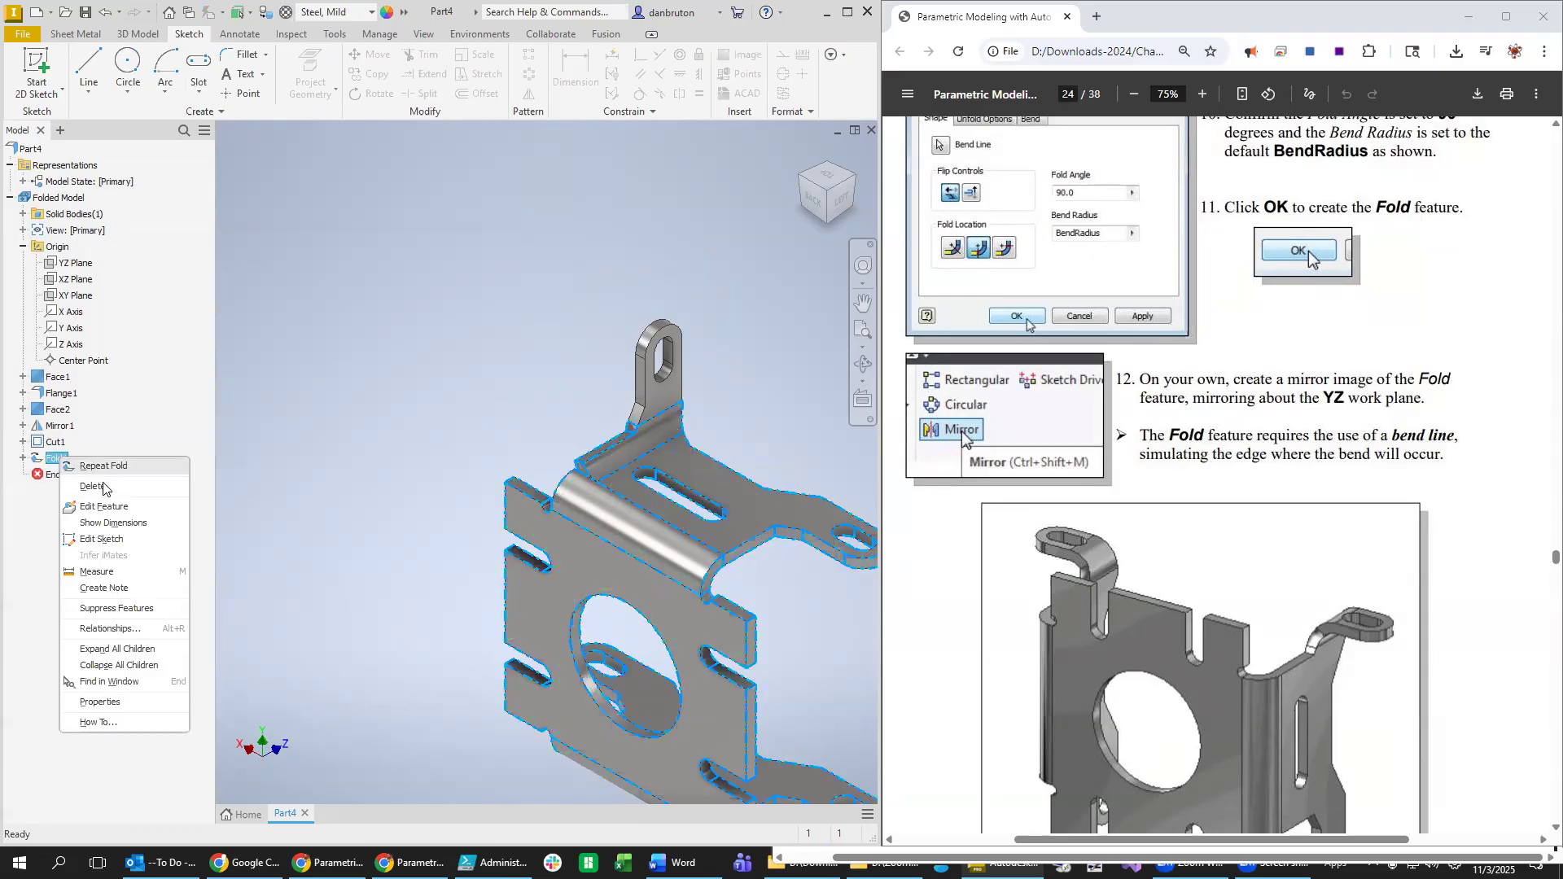
left_click(110, 508)
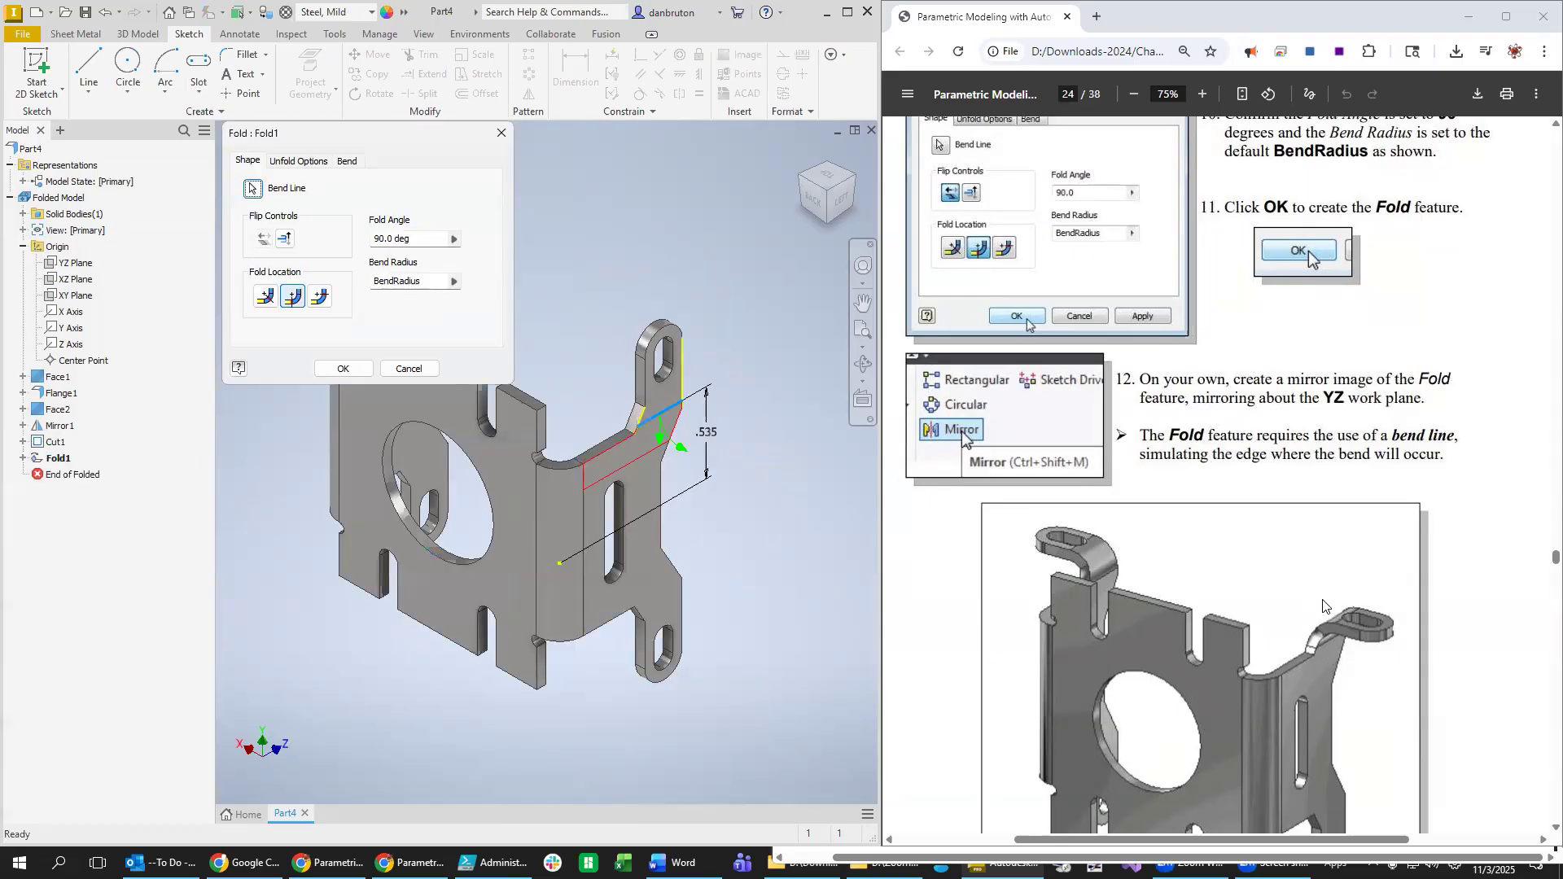
scroll(1323, 606, "down", 10)
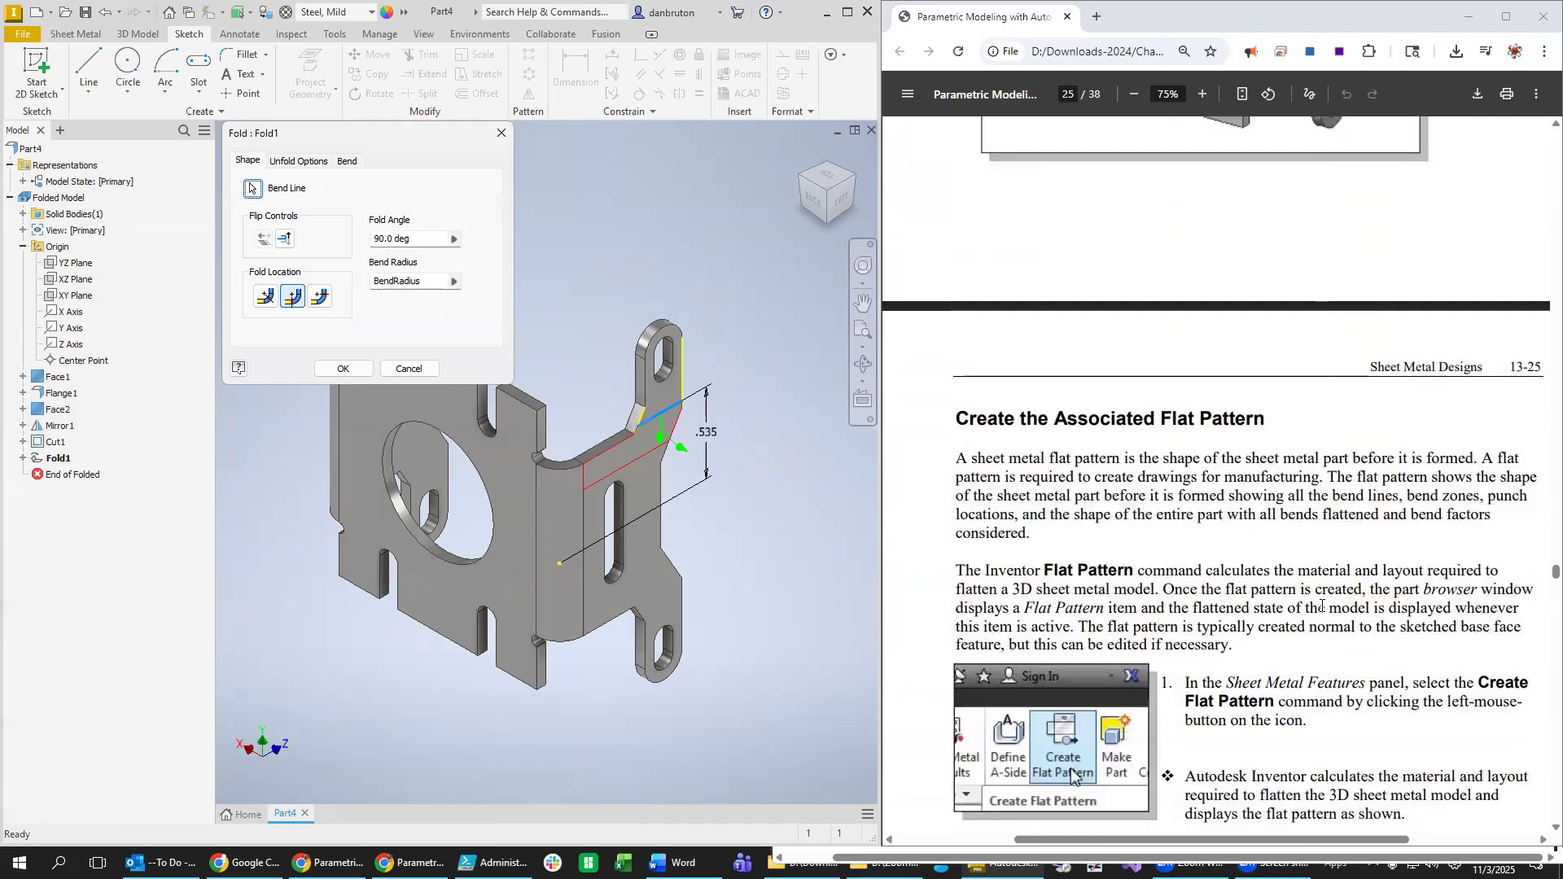
scroll(1323, 606, "down", 8)
scroll(1323, 606, "up", 13)
scroll(1323, 606, "up", 12)
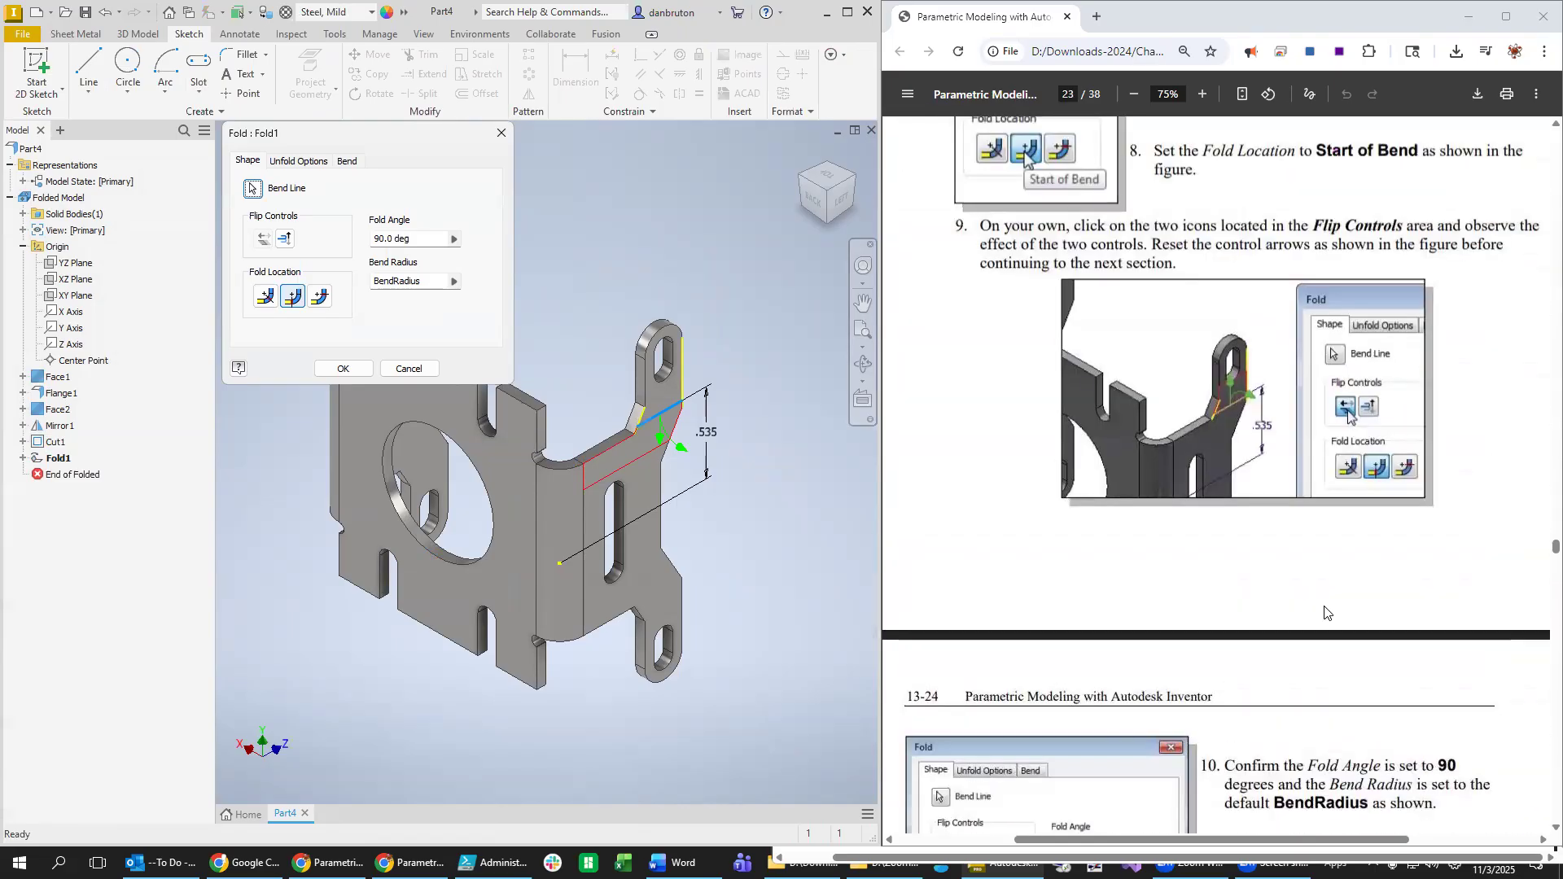
scroll(1325, 612, "up", 3)
scroll(1325, 611, "up", 1)
scroll(1325, 611, "down", 3)
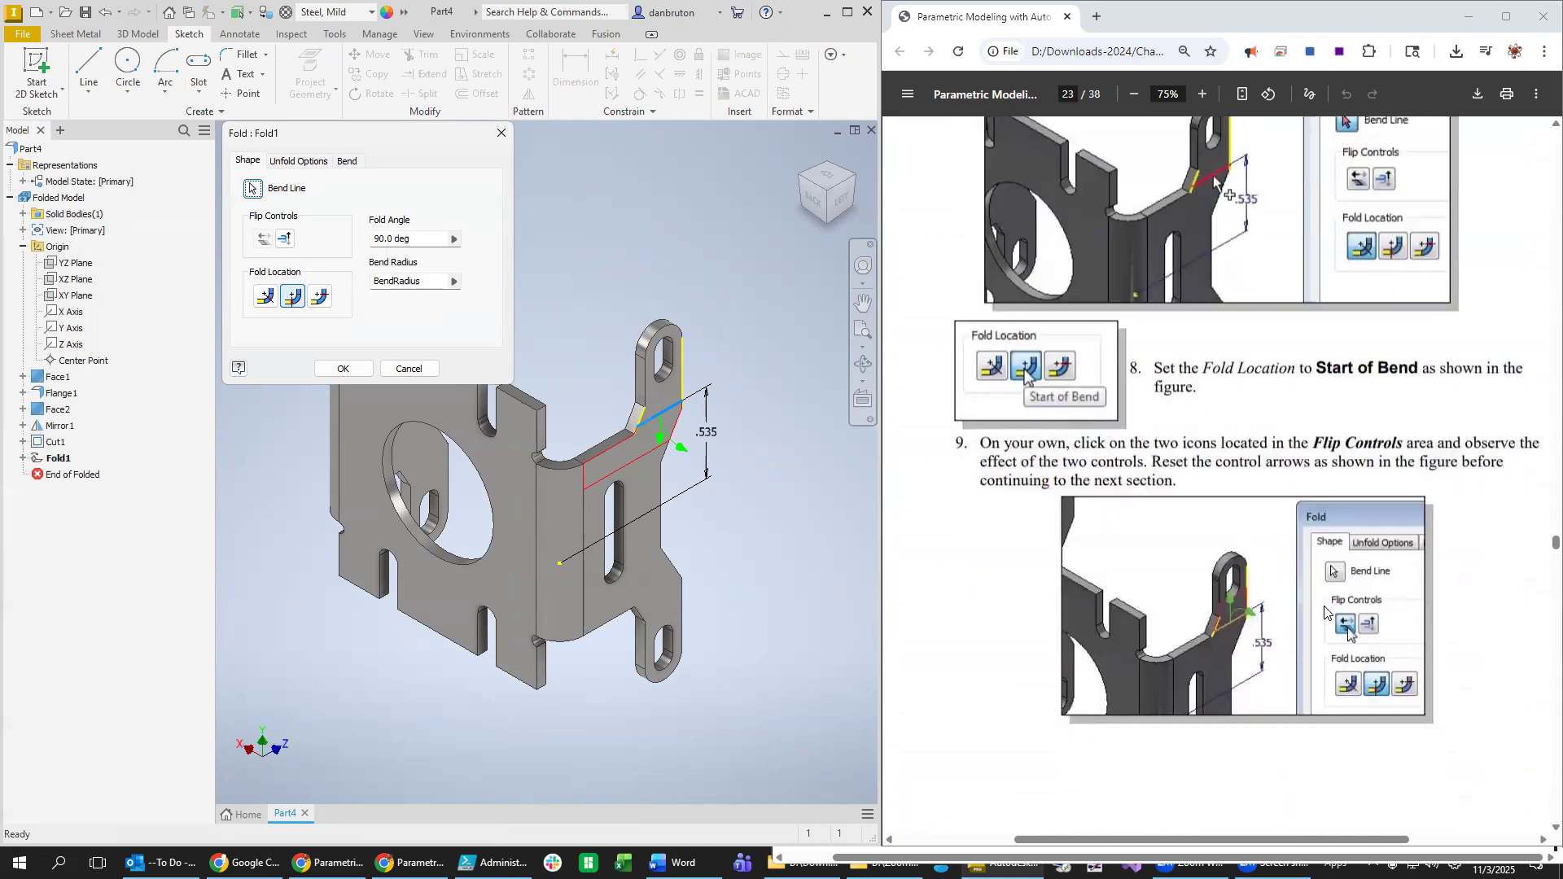
scroll(1325, 611, "up", 2)
scroll(1324, 613, "up", 3)
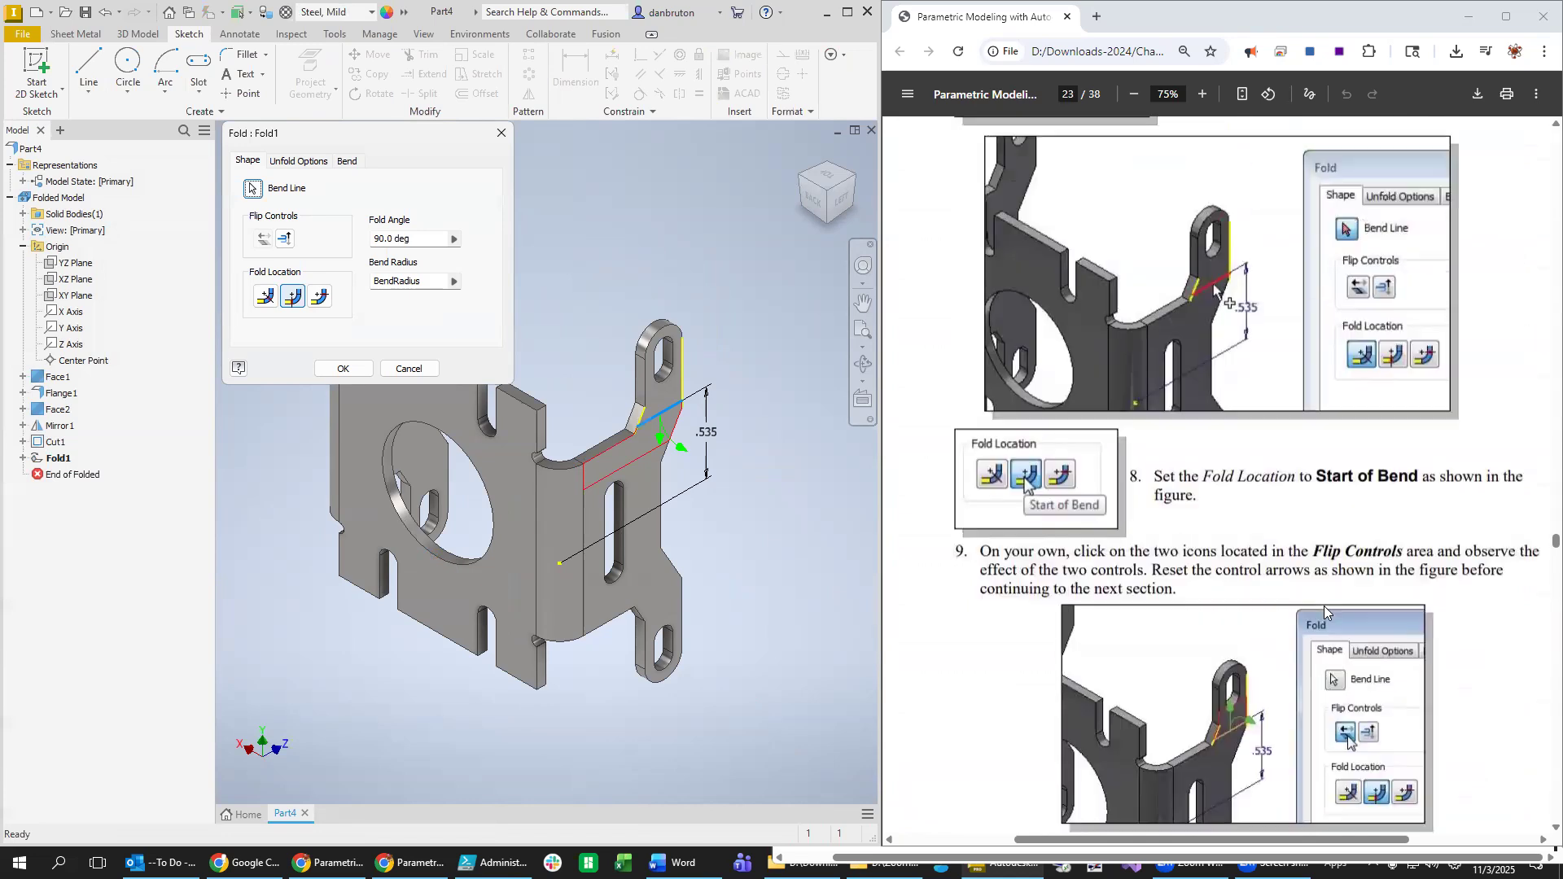
scroll(1325, 606, "down", 1)
scroll(1325, 607, "up", 1)
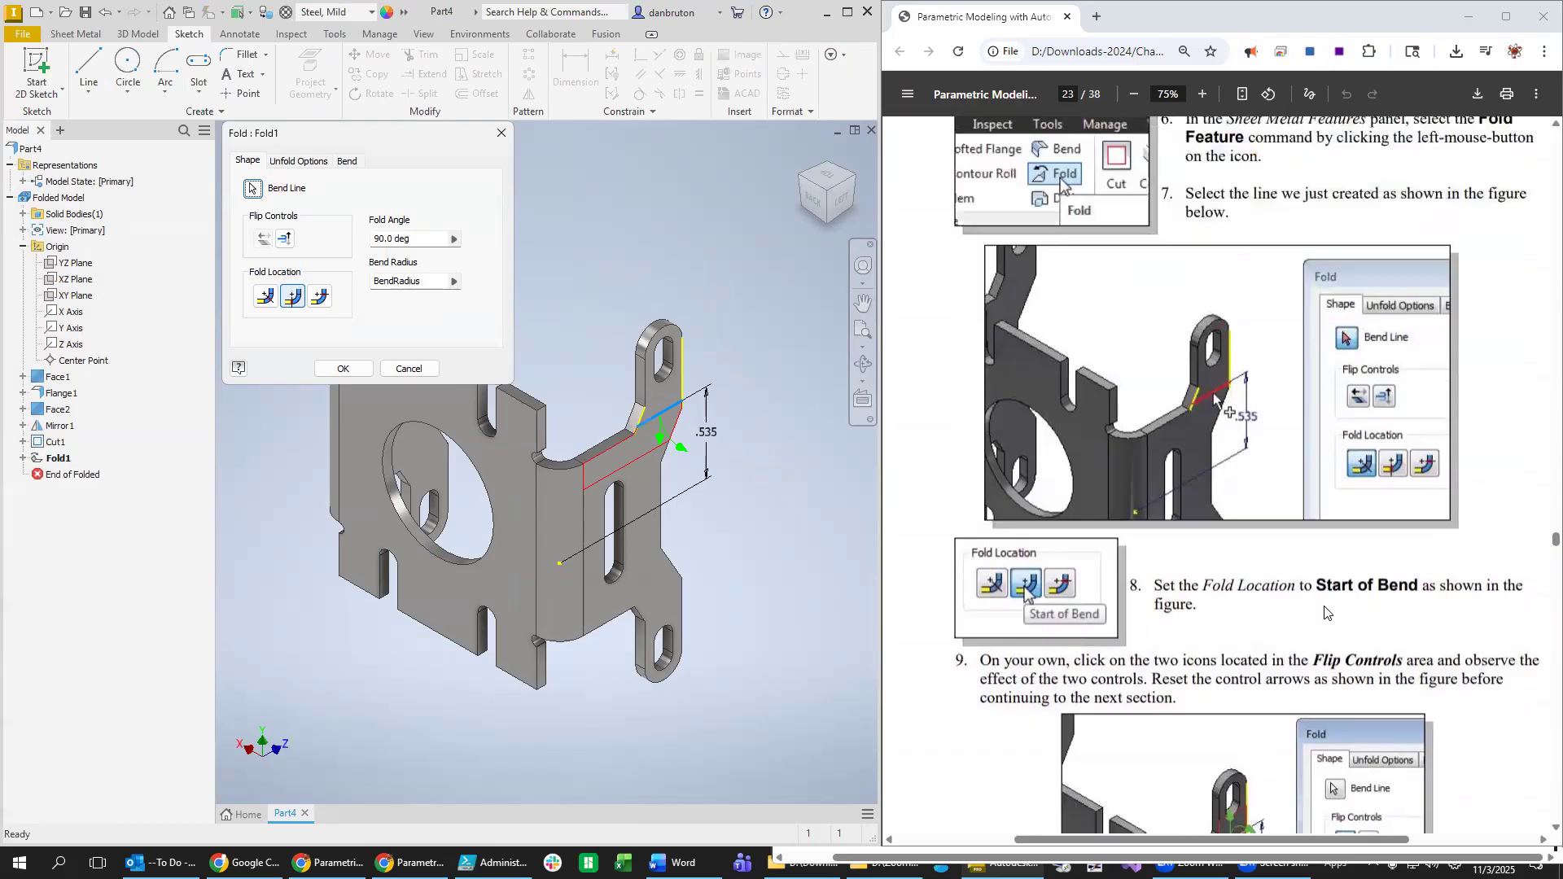
scroll(1246, 656, "up", 1)
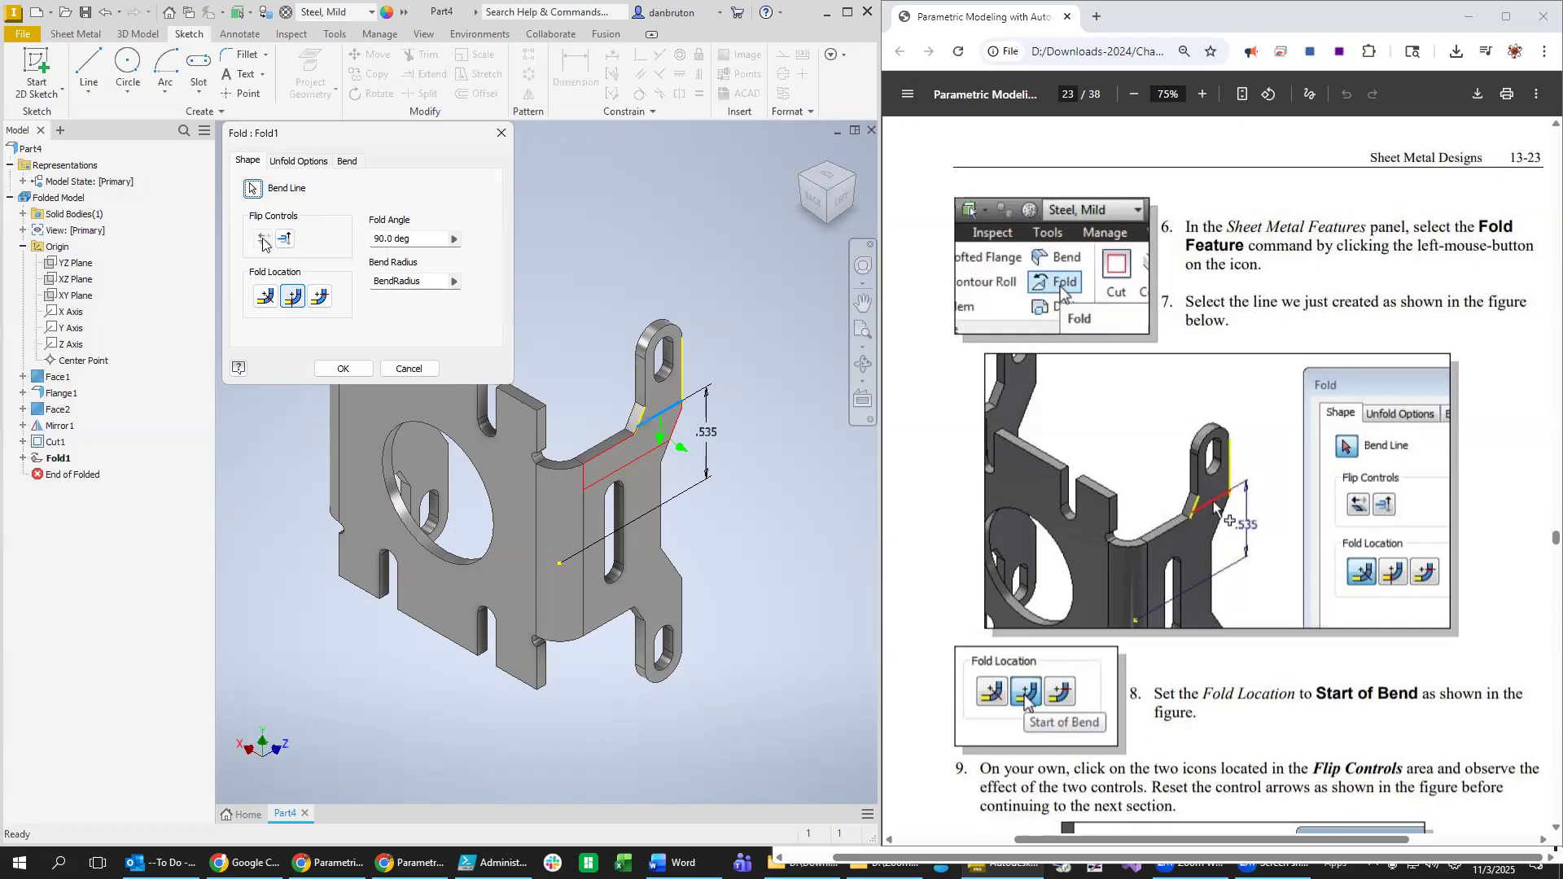
left_click(286, 241)
left_click(407, 369)
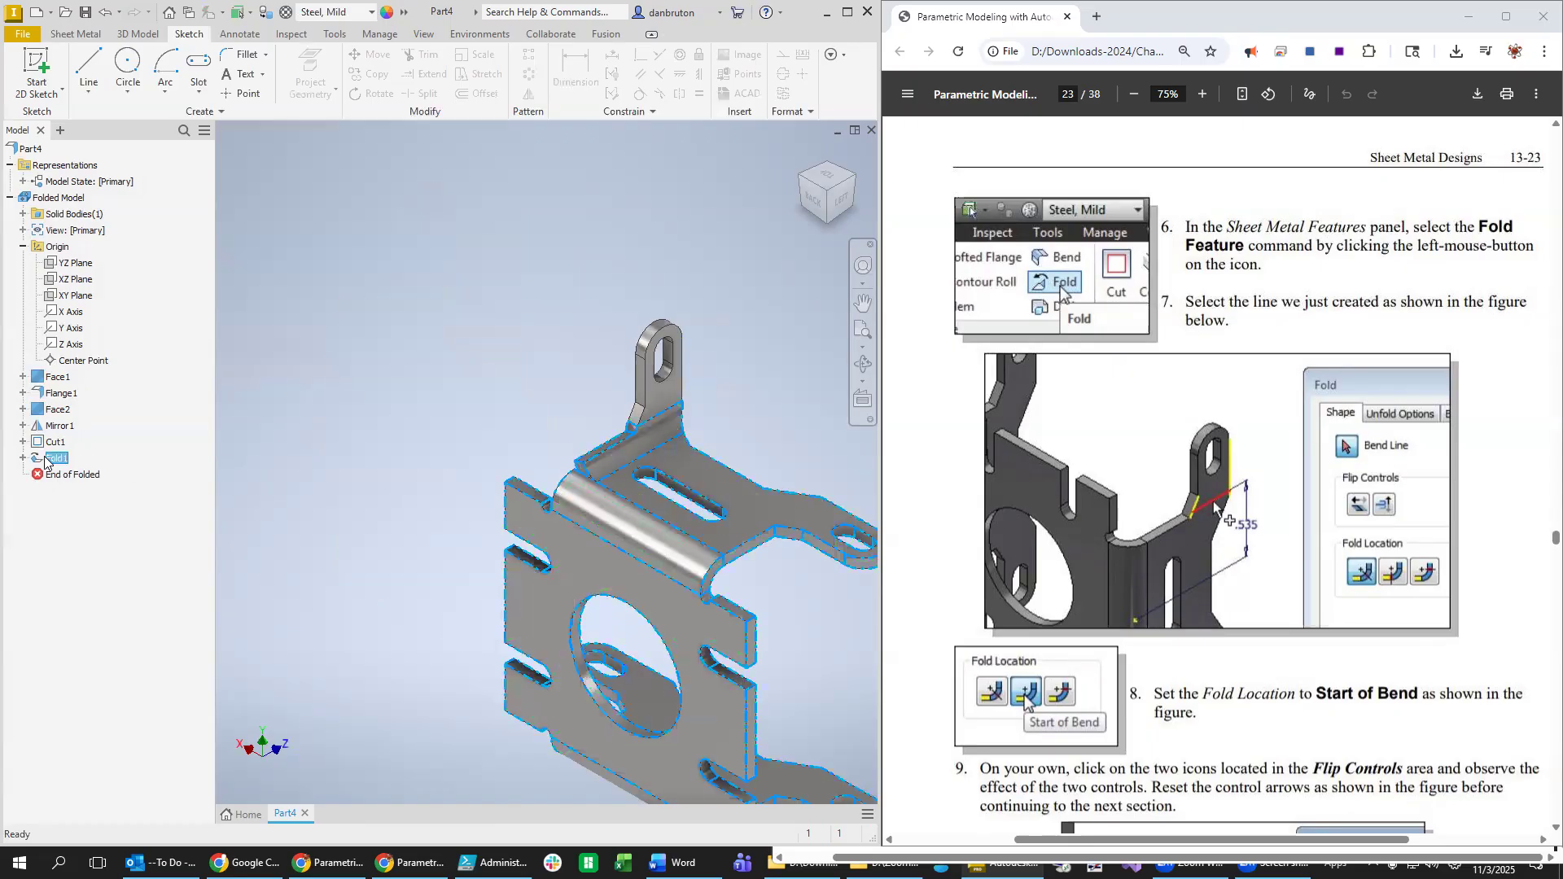
Delete the fold feature from the model while keeping its consumed fold-line sketch.
left_click(57, 458)
key("Delete")
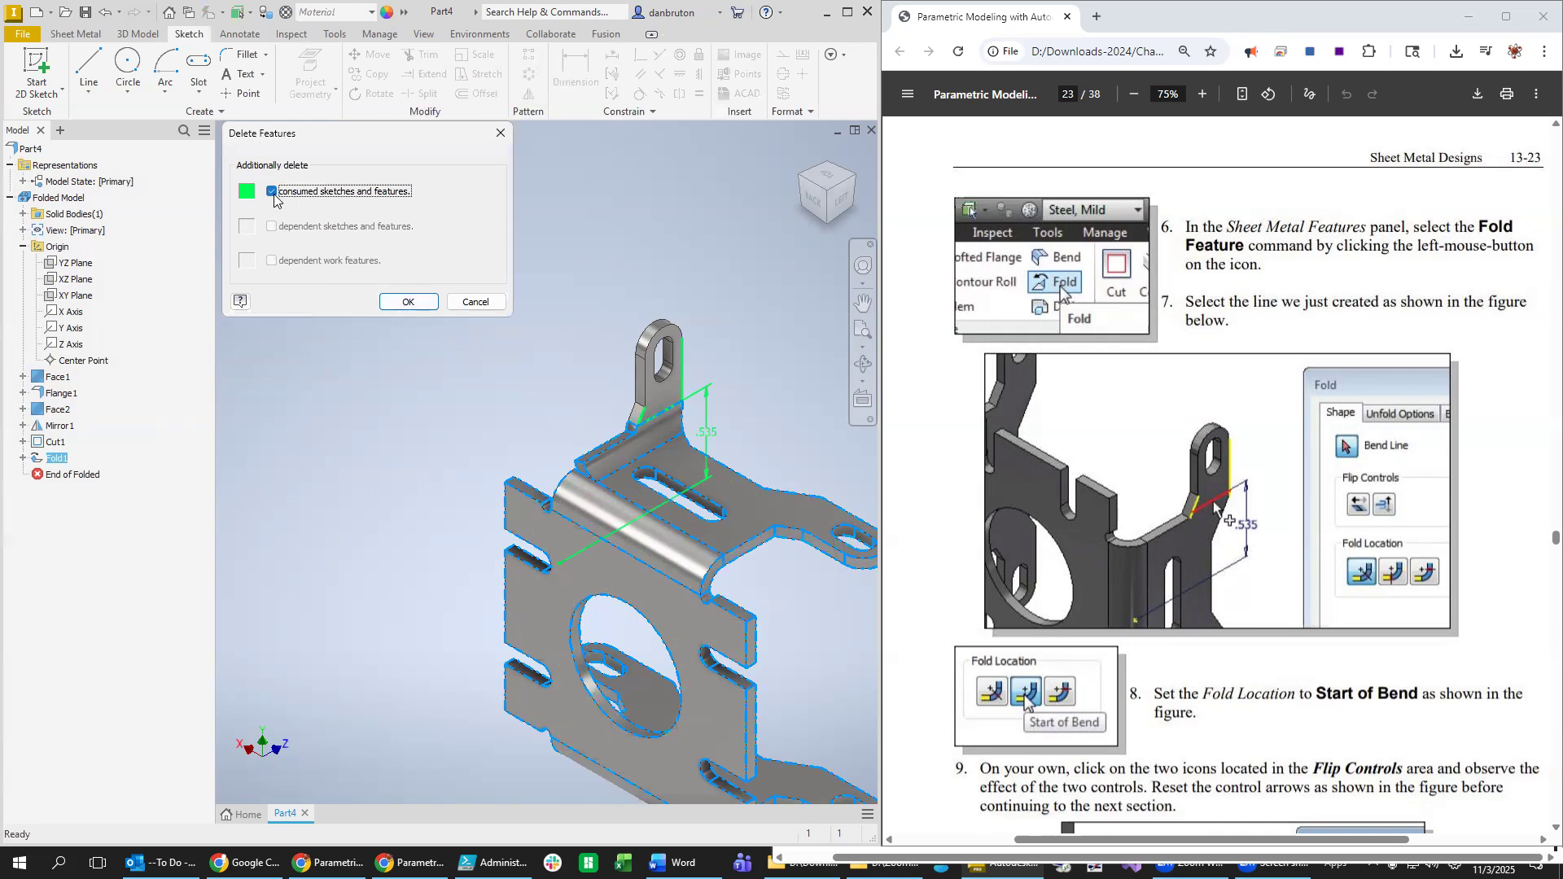
left_click(401, 302)
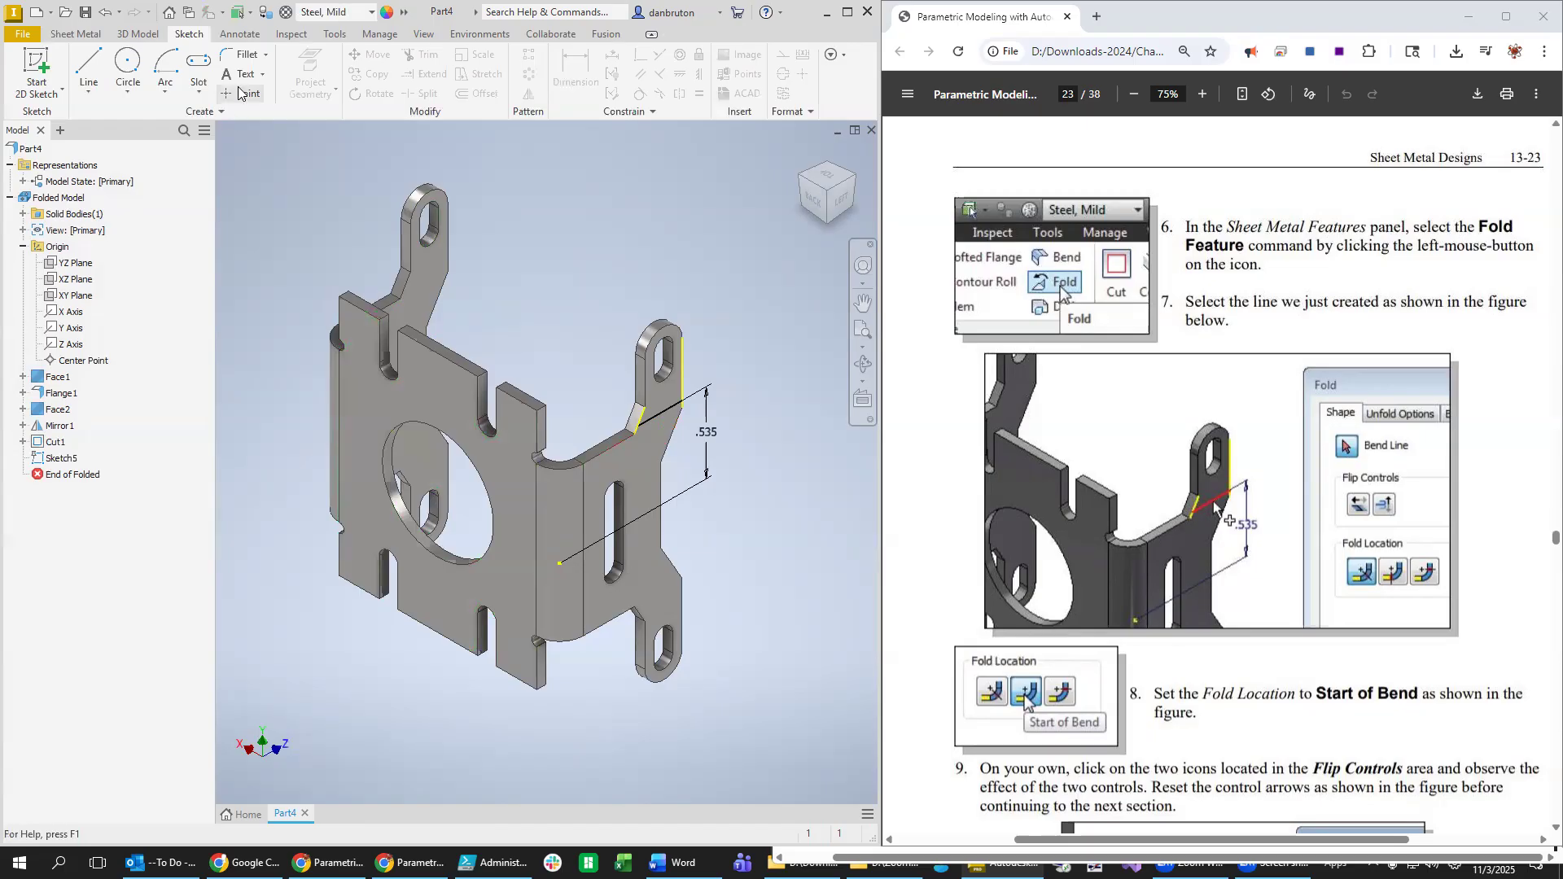
Fold the upper tab 90 degrees along the sketched fold line, using the default flip directions and BendRadius.
left_click(77, 35)
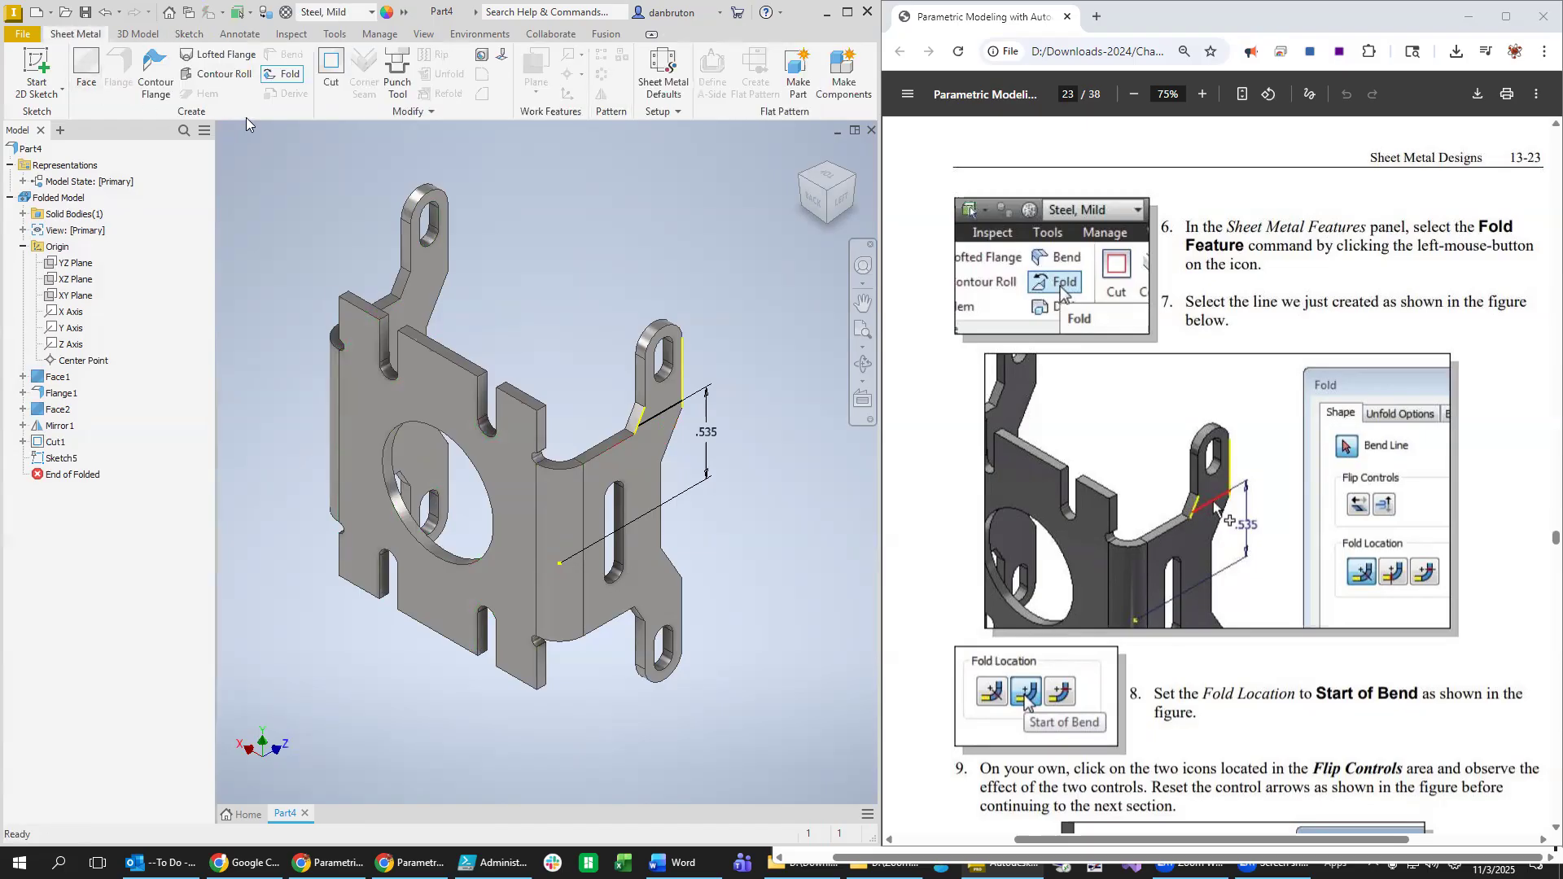
left_click(285, 74)
left_click(672, 414)
left_click(341, 370)
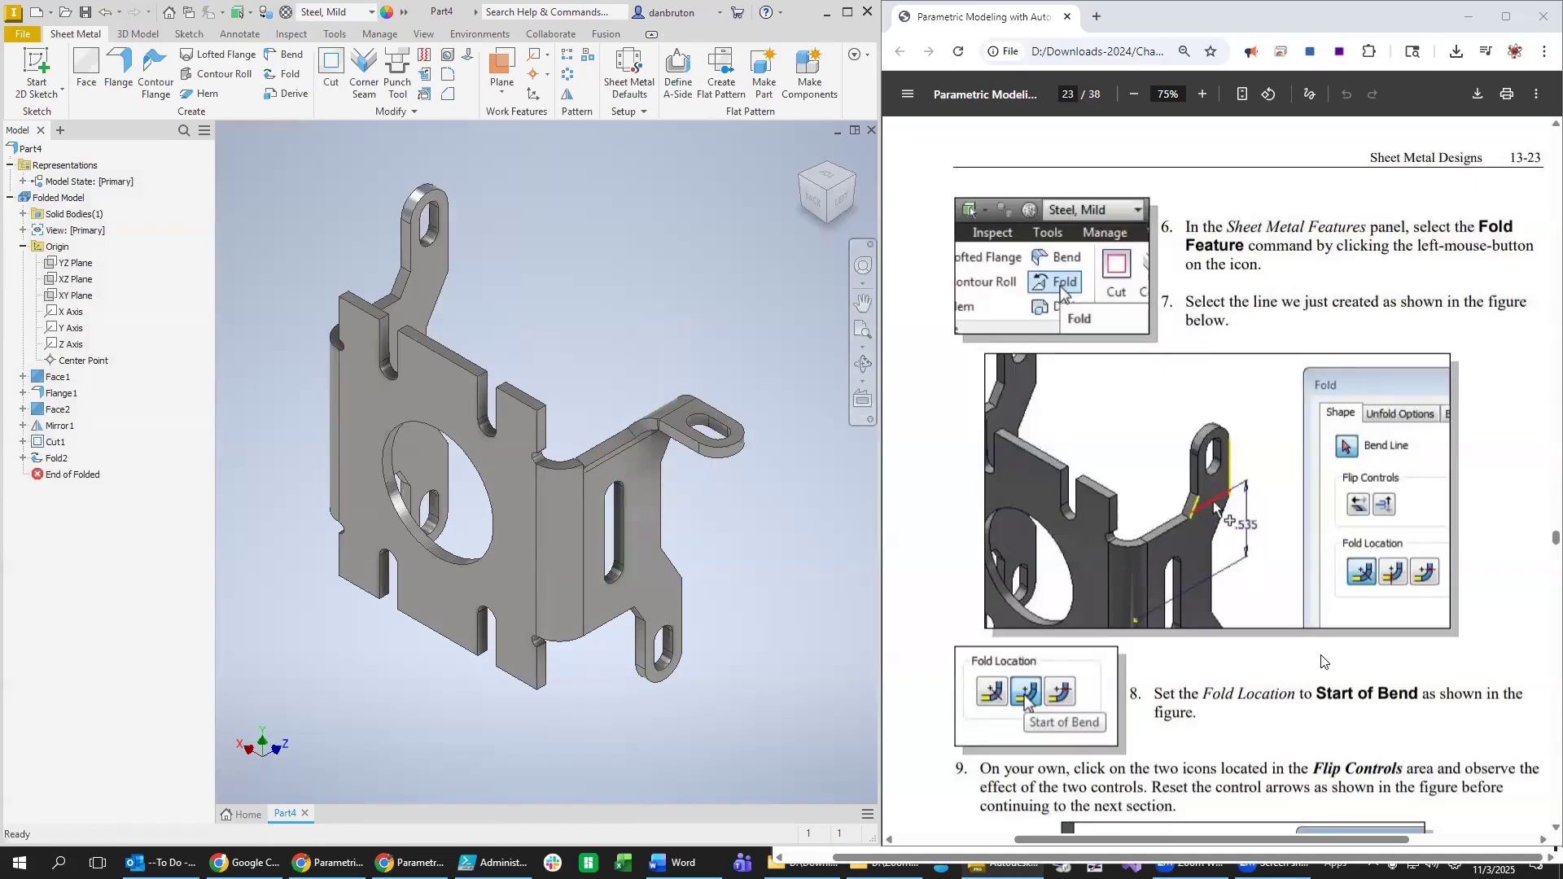
Check the textbook's Fold steps for the fold location, flip arrows and bend settings, and its figure of the mirrored result.
scroll(1321, 664, "down", 4)
scroll(1236, 723, "down", 4)
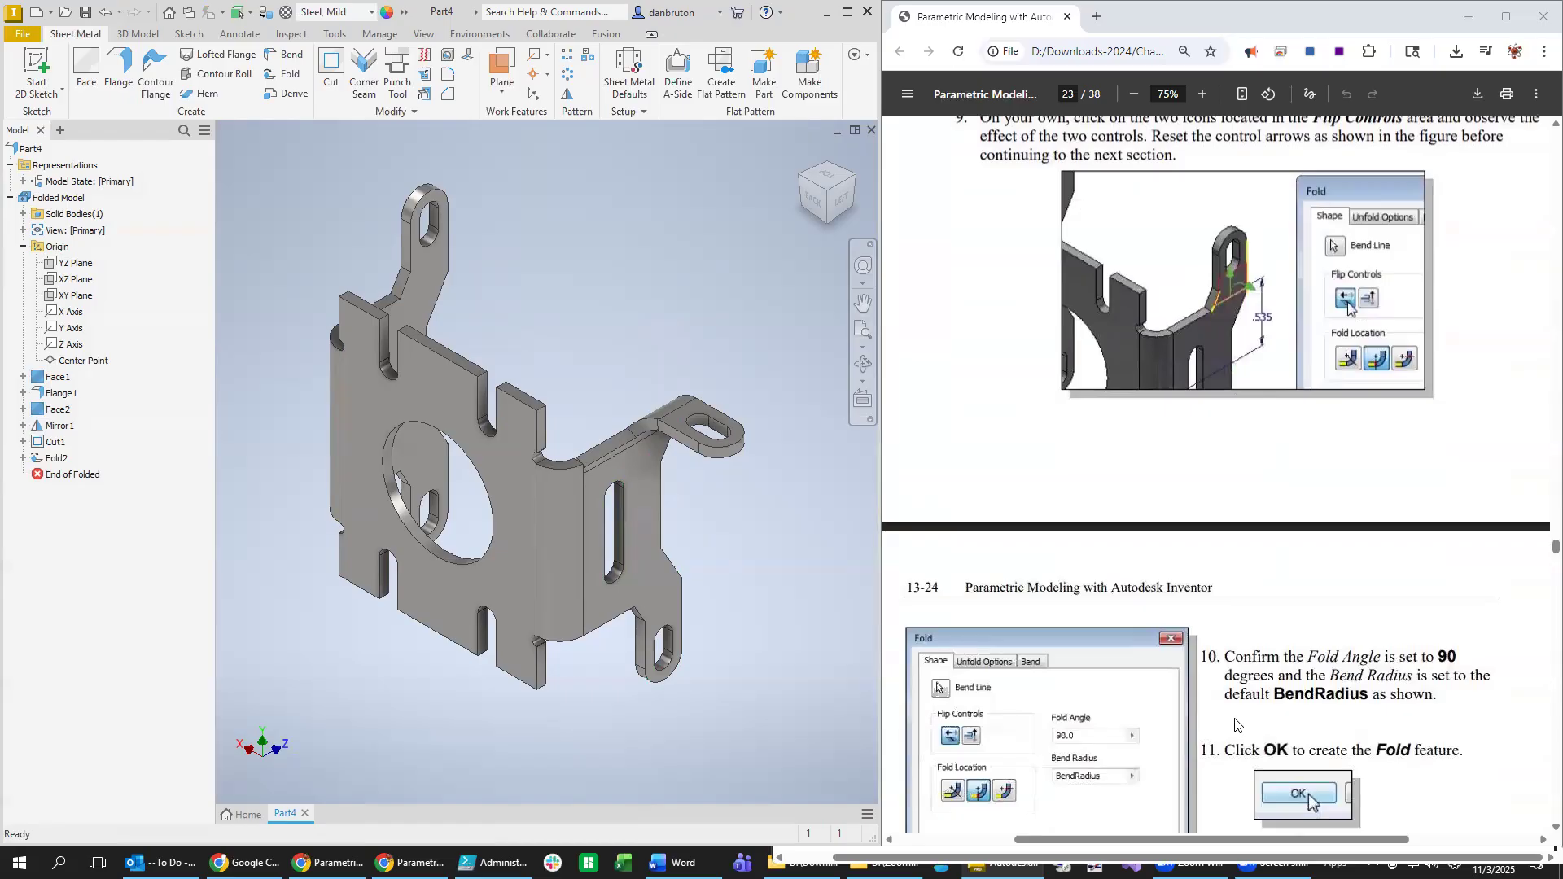
scroll(1235, 724, "up", 5)
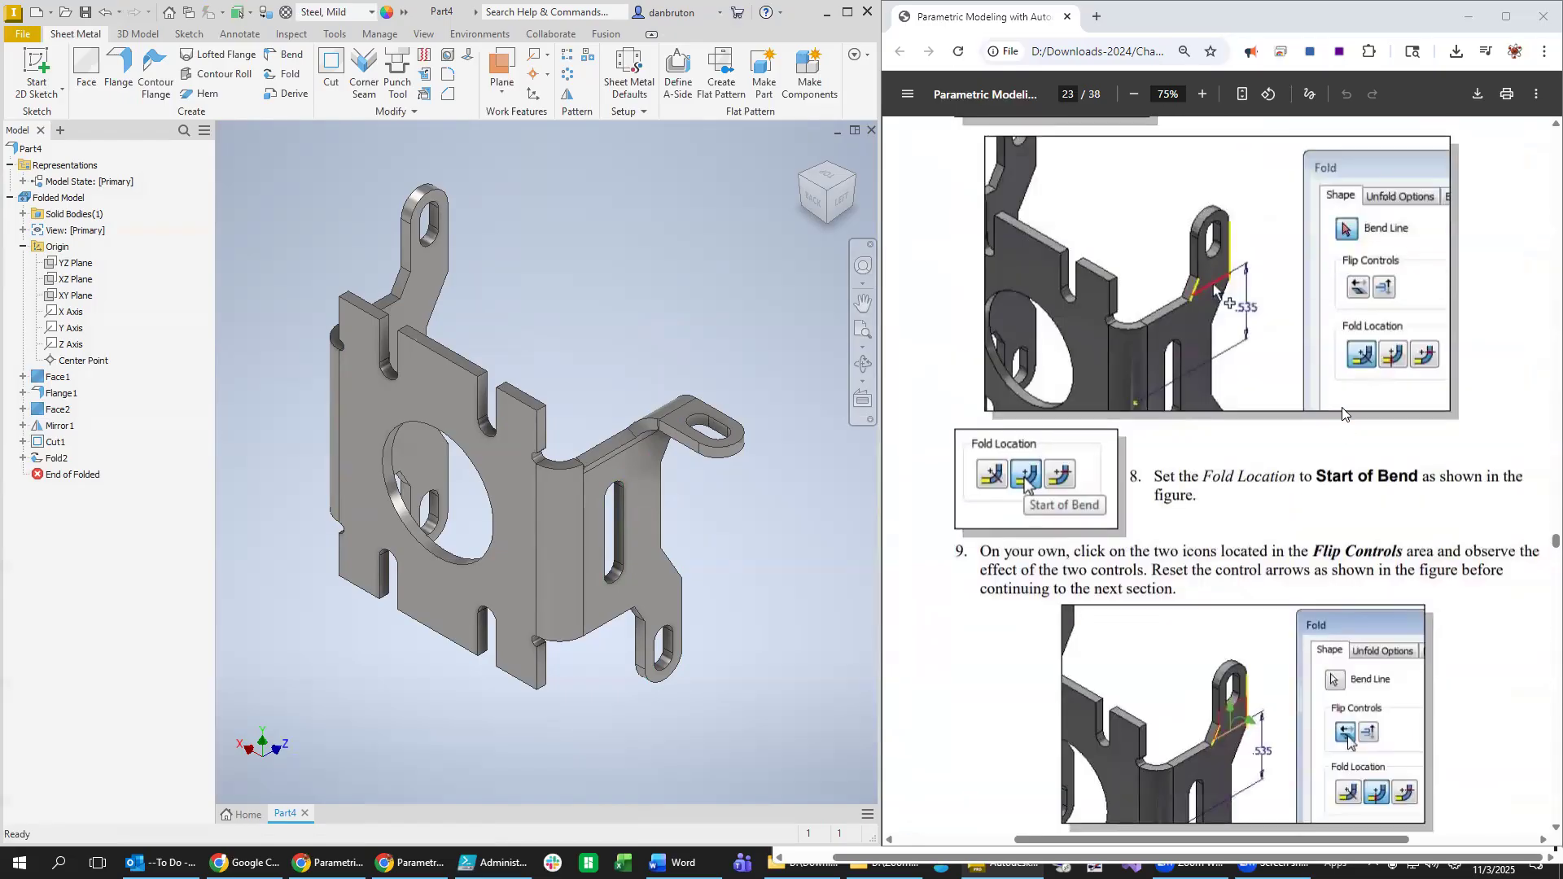
scroll(1342, 407, "up", 4)
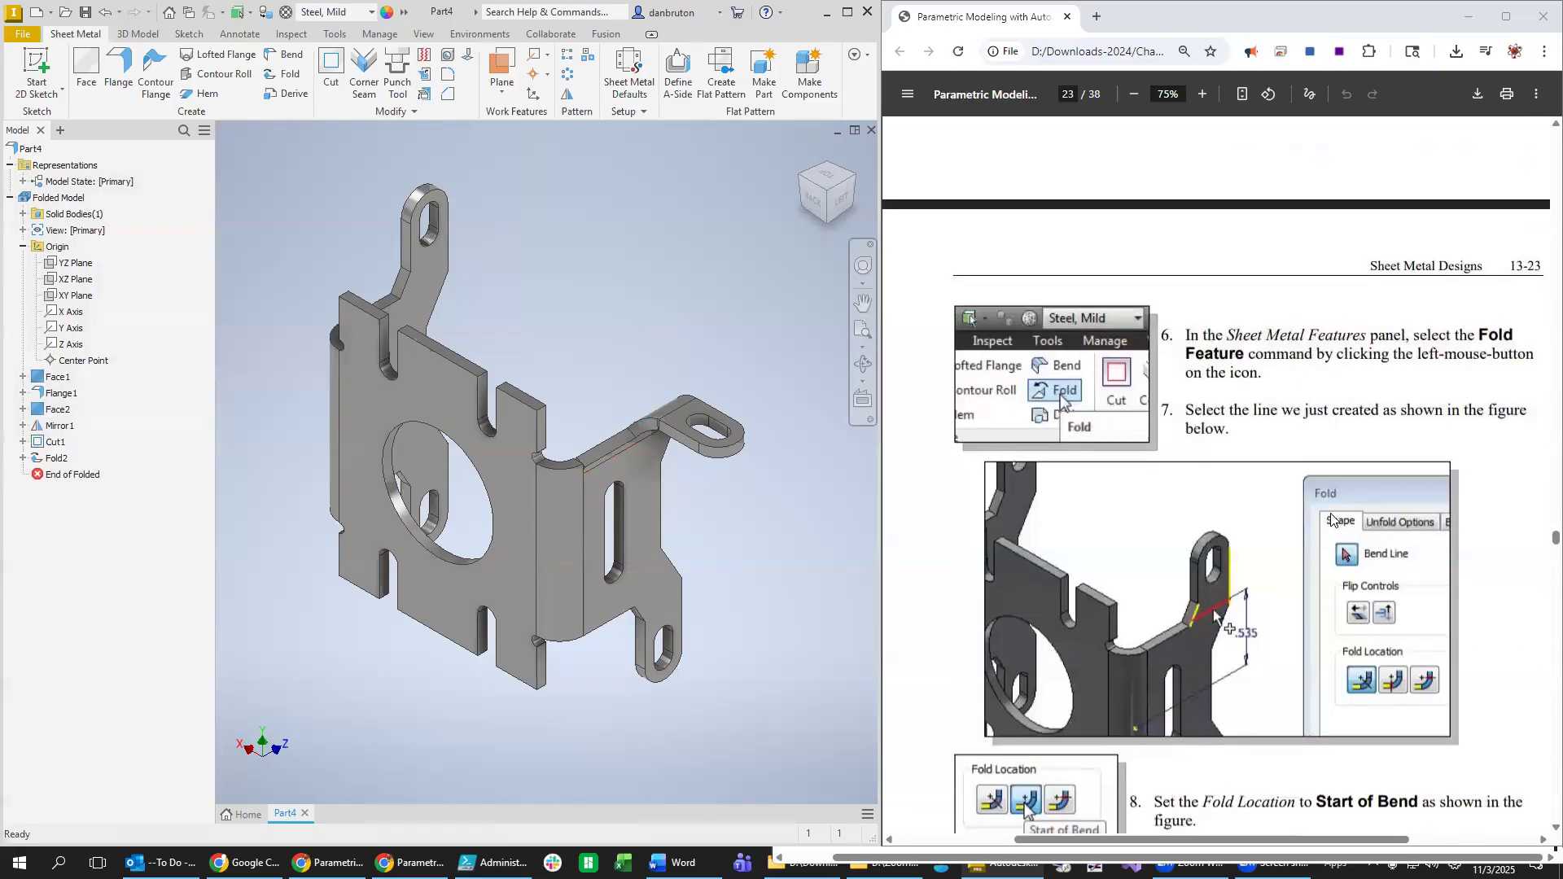
scroll(1333, 520, "down", 9)
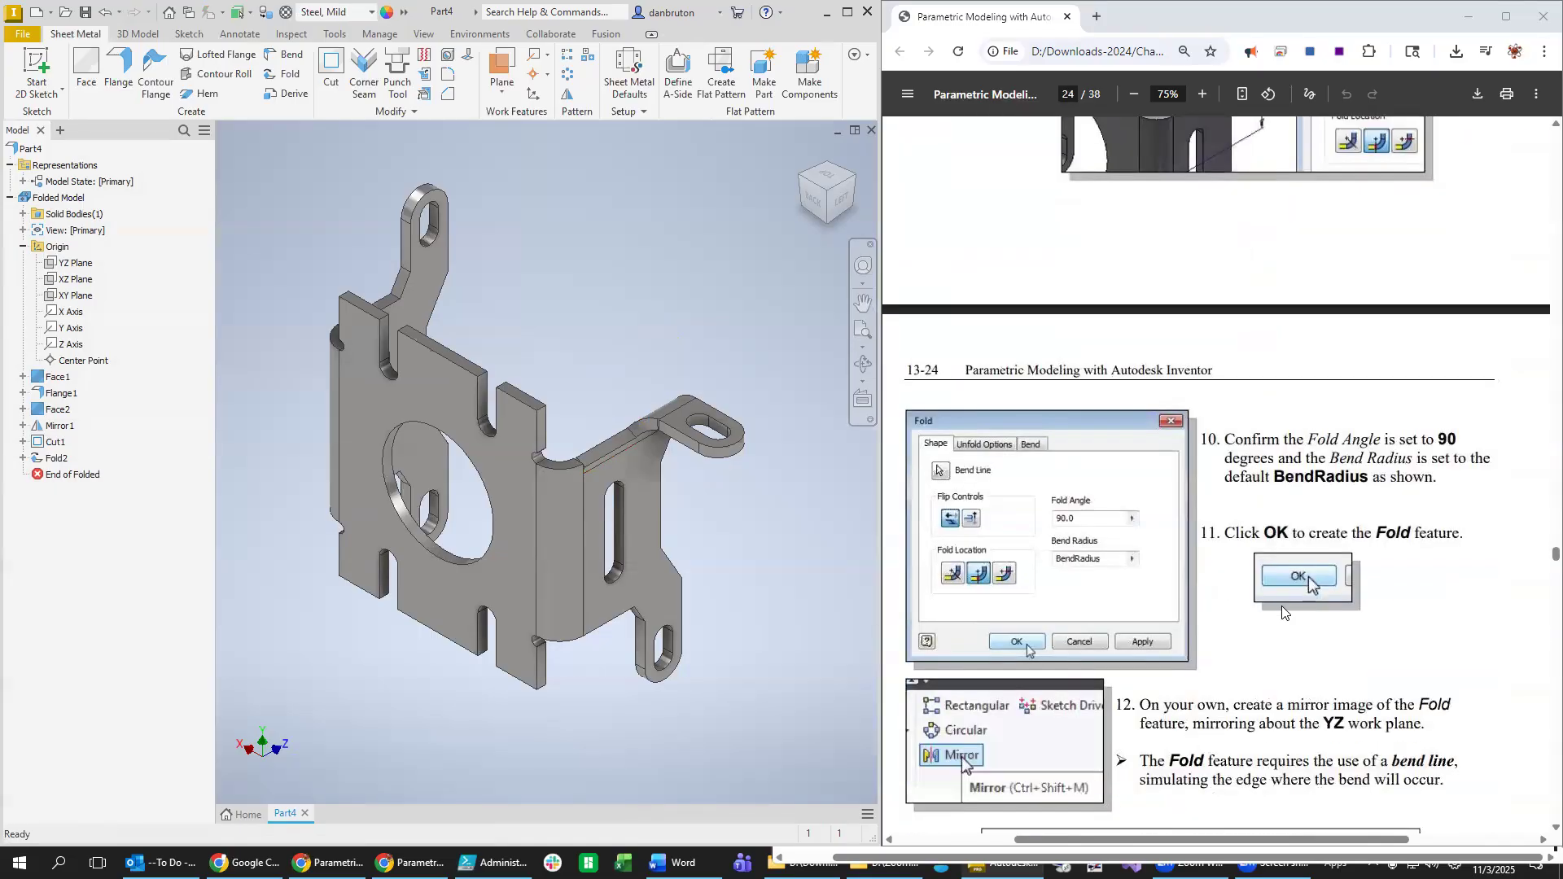
scroll(1282, 612, "down", 3)
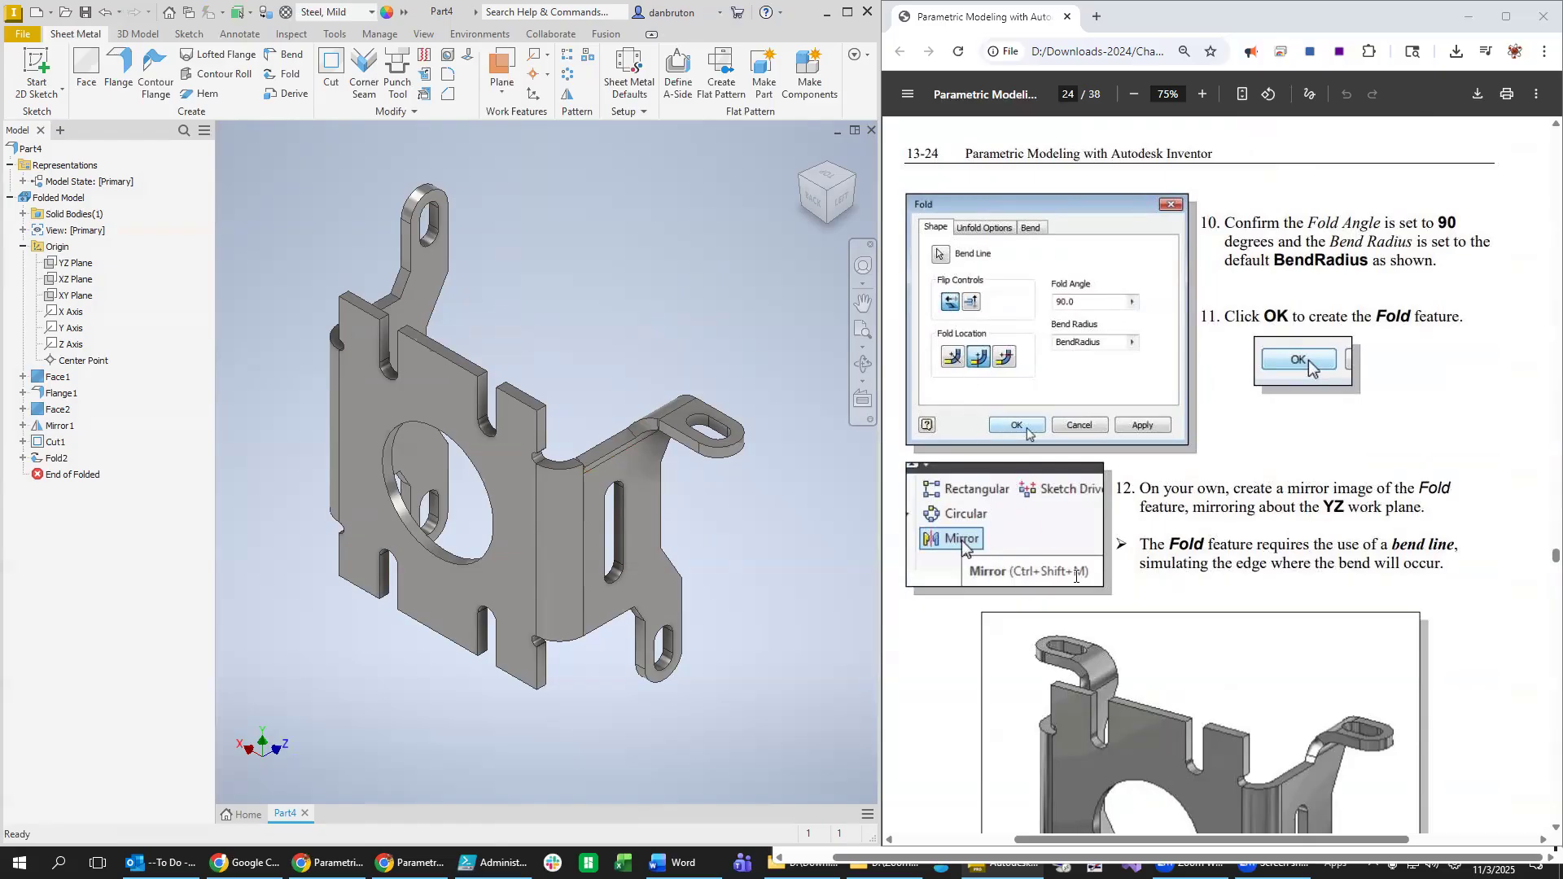
scroll(1075, 578, "down", 2)
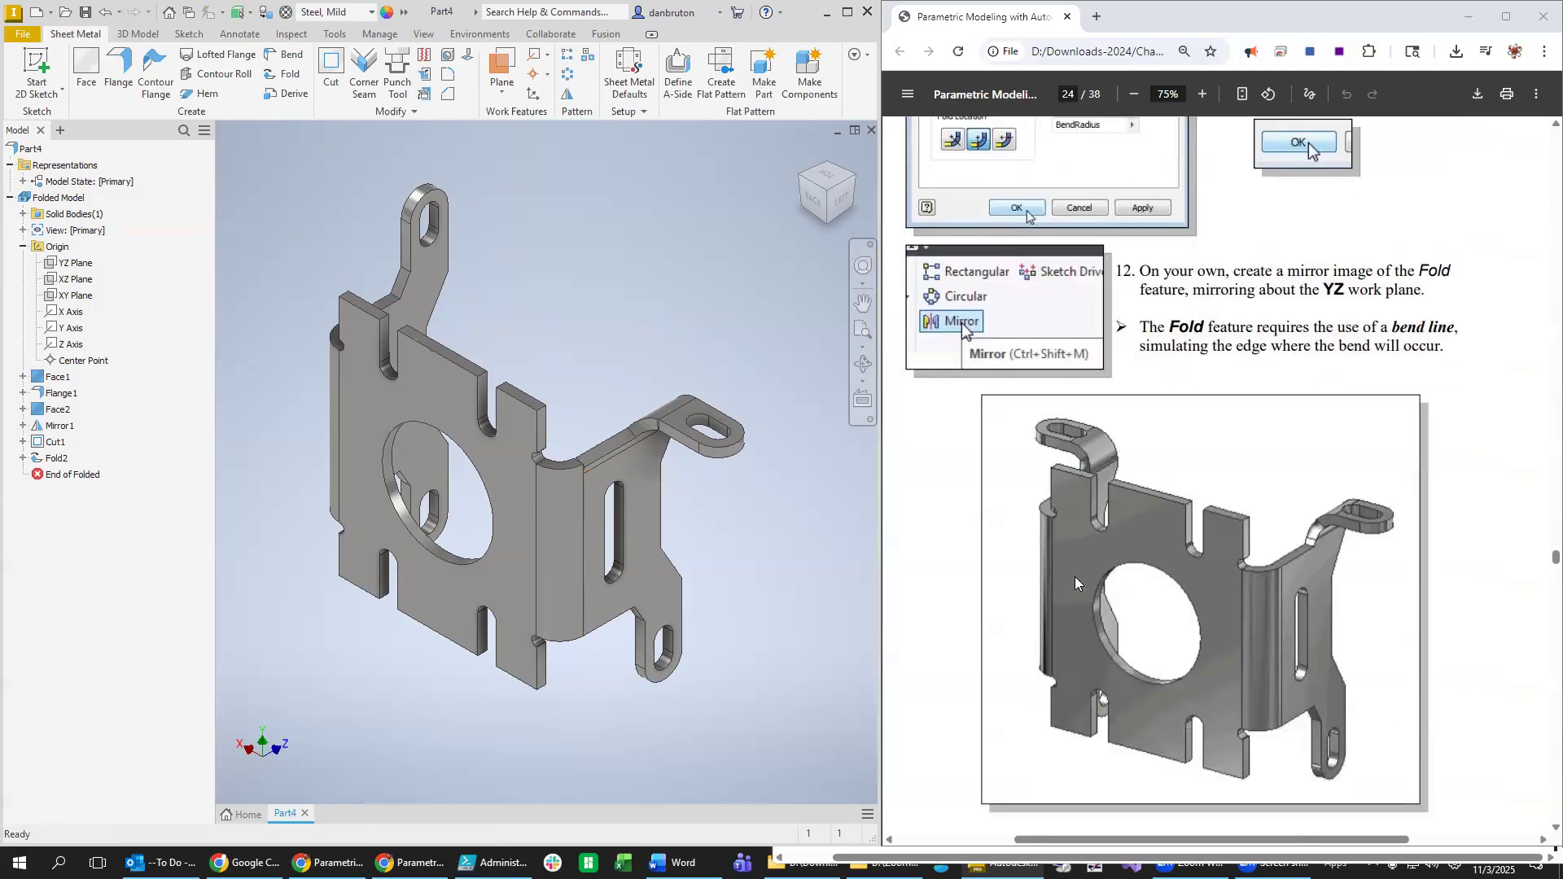
scroll(1076, 582, "up", 2)
scroll(1350, 765, "down", 2)
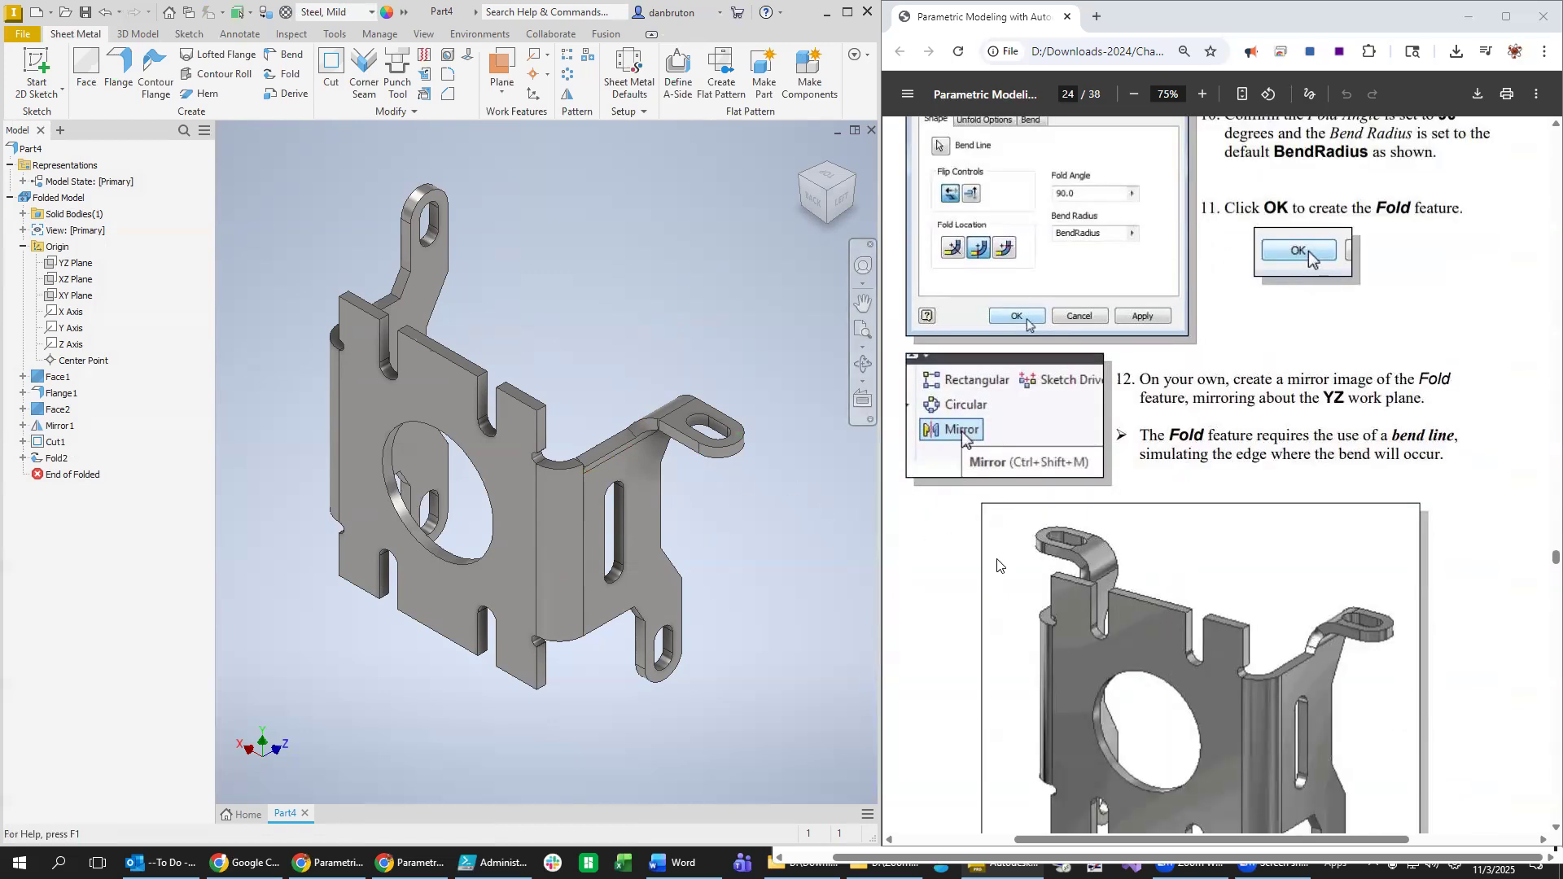
scroll(1307, 360, "up", 5)
scroll(1327, 597, "up", 2)
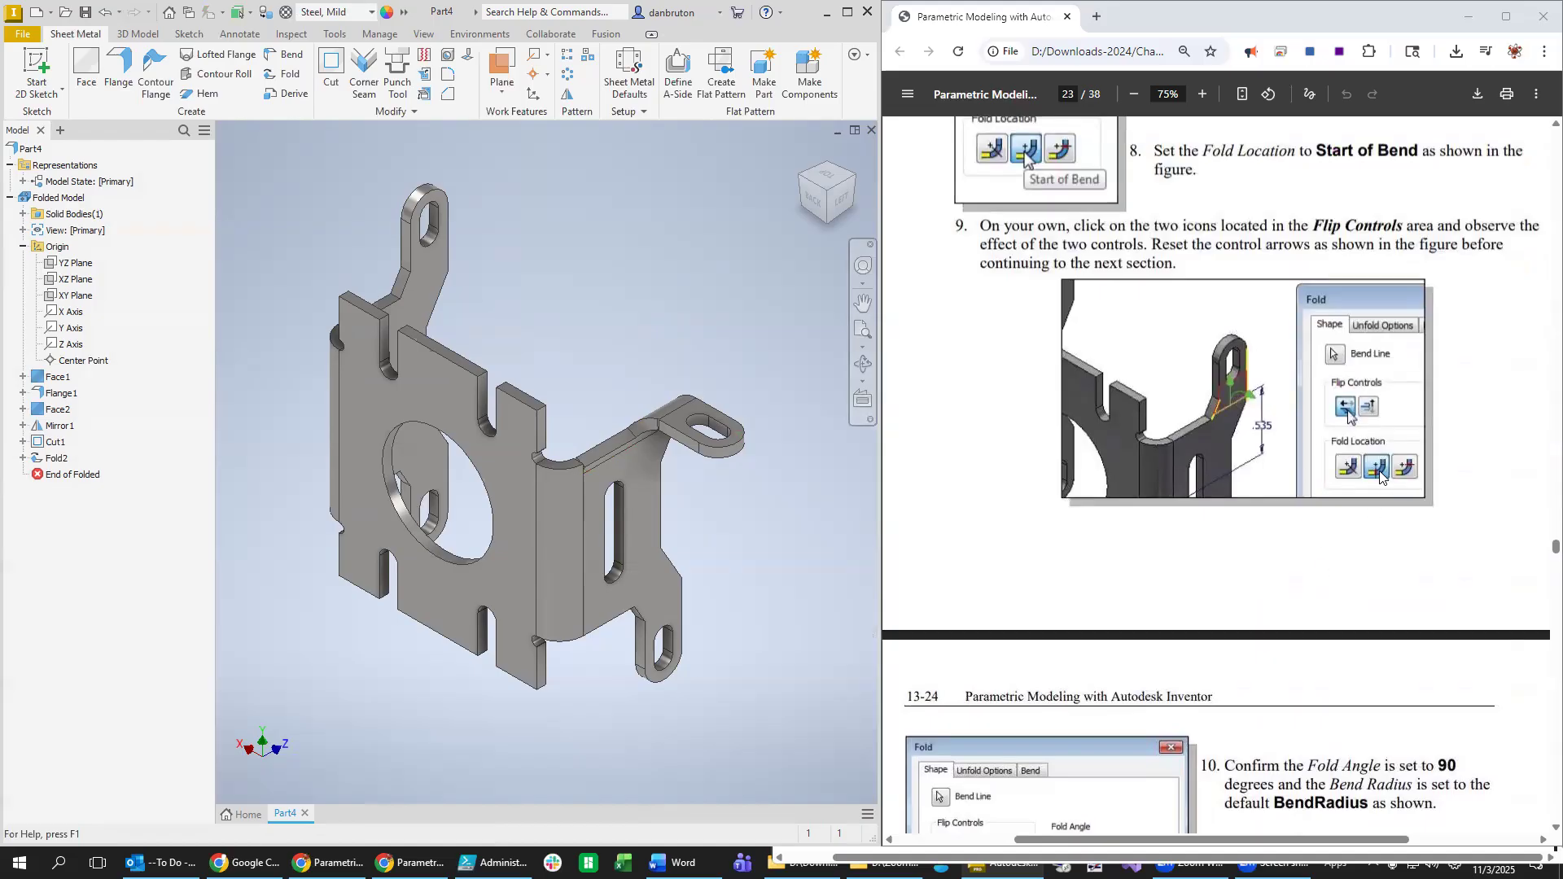
scroll(1355, 569, "down", 1)
scroll(1355, 568, "up", 1)
Edit the upper tab's fold so its Fold Location is Start of Bend.
left_click(53, 459)
right_click(54, 461)
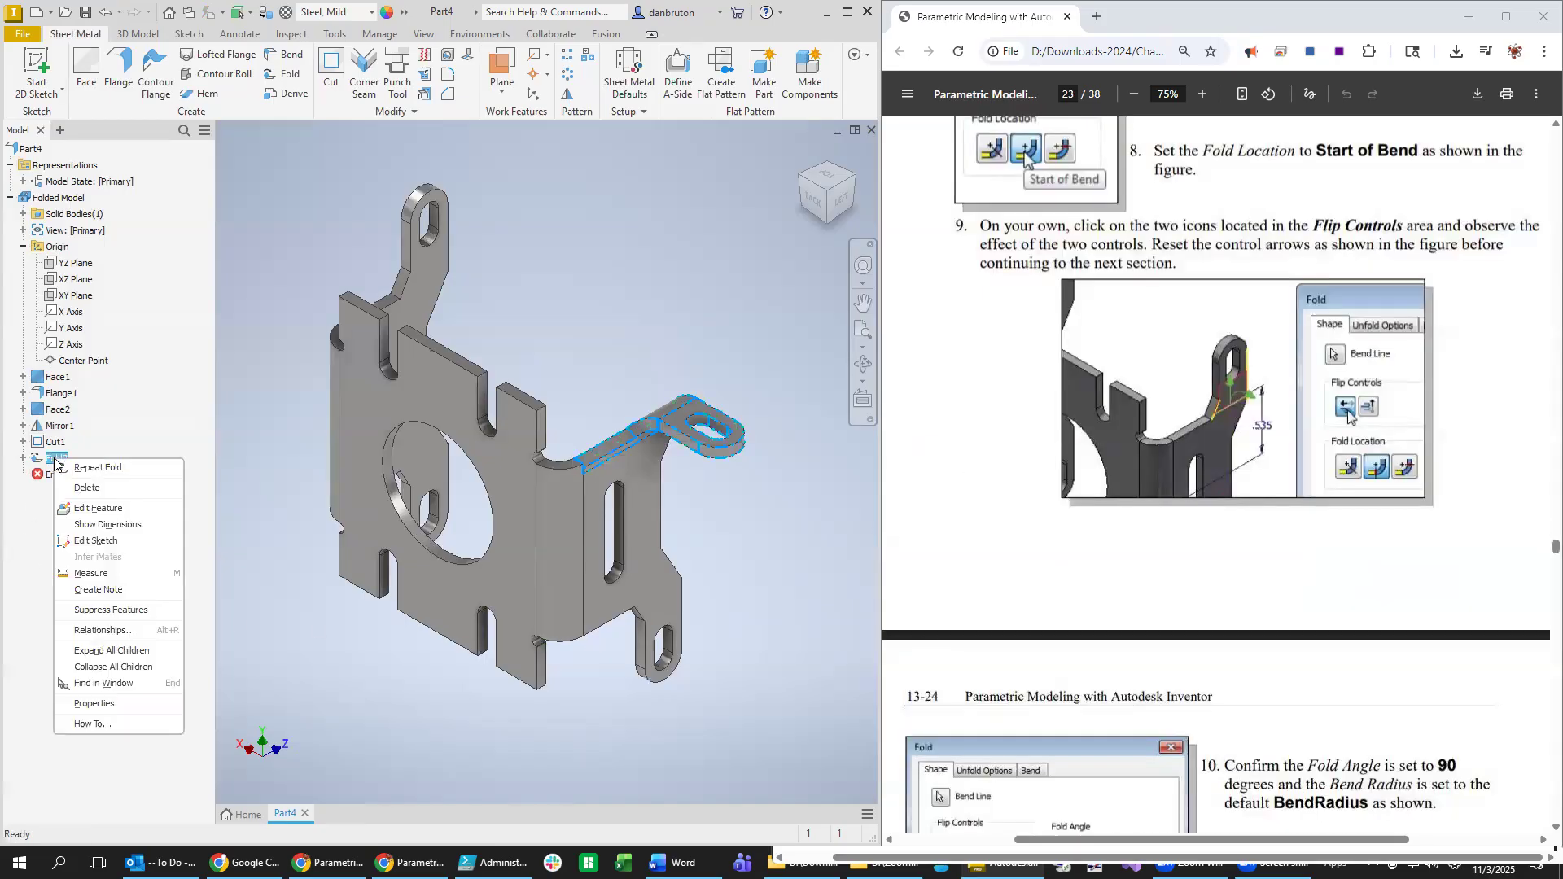
left_click(97, 508)
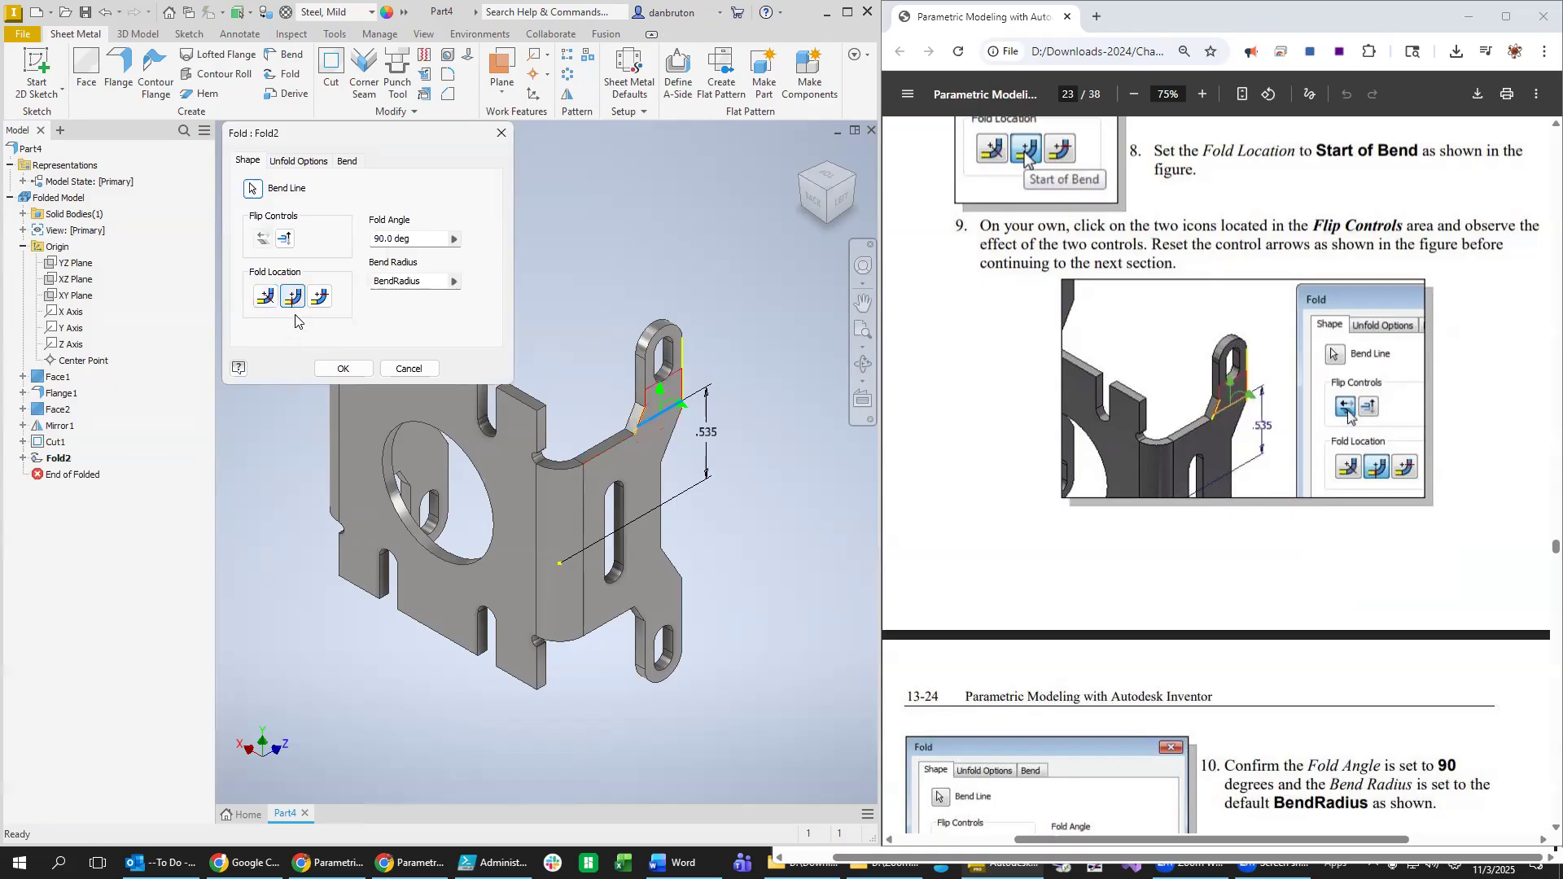
left_click(343, 368)
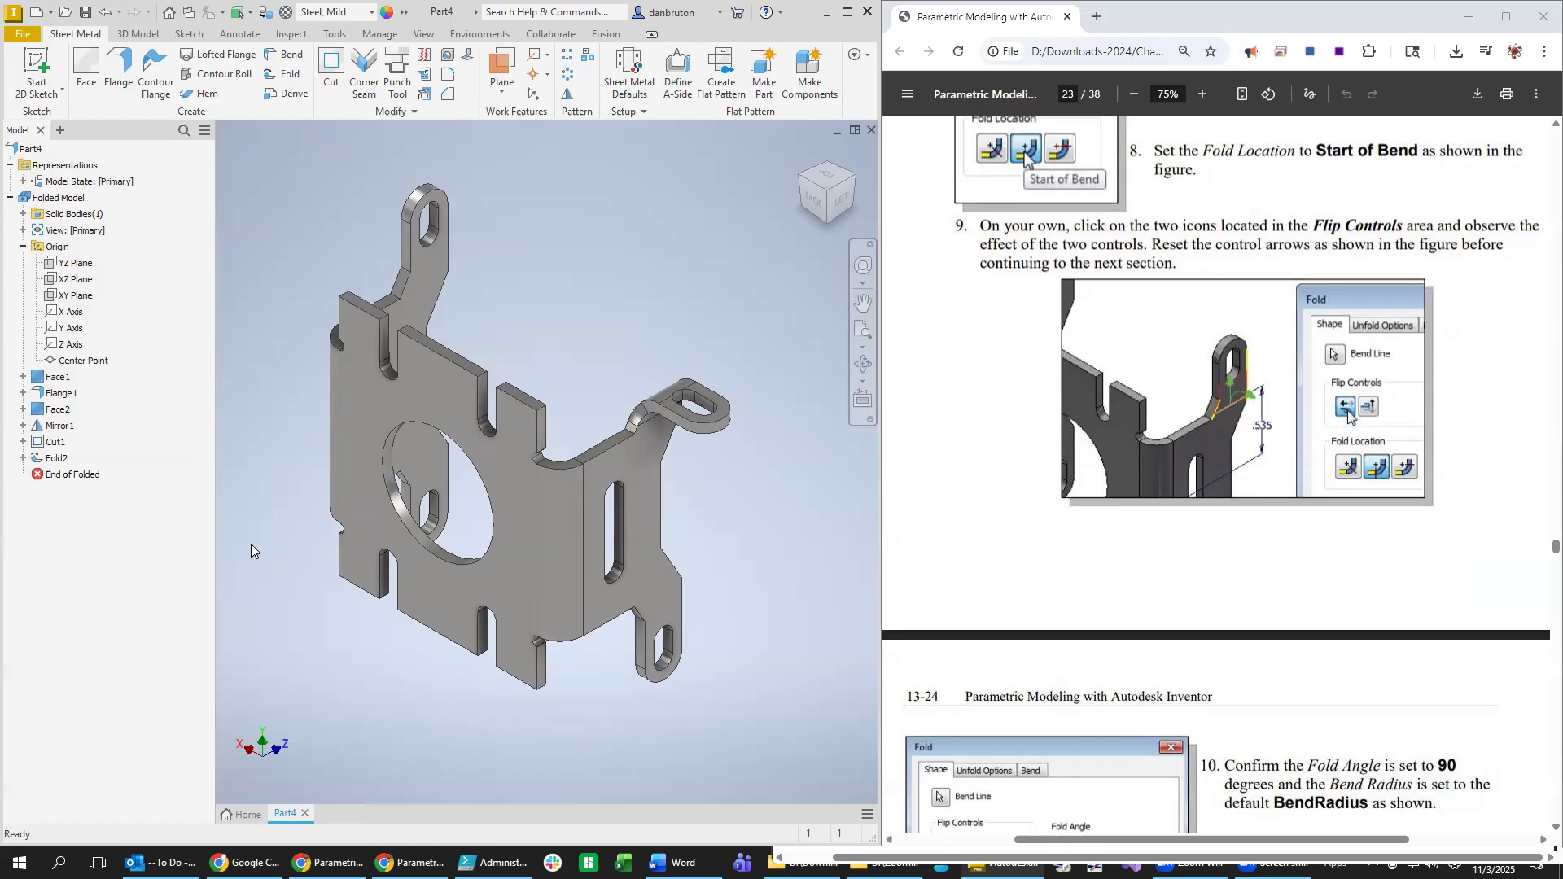
Check the textbook's mirrored-fold instructions and try Centerline of Bend as the Fold Location of the upper tab's fold.
scroll(1229, 641, "down", 10)
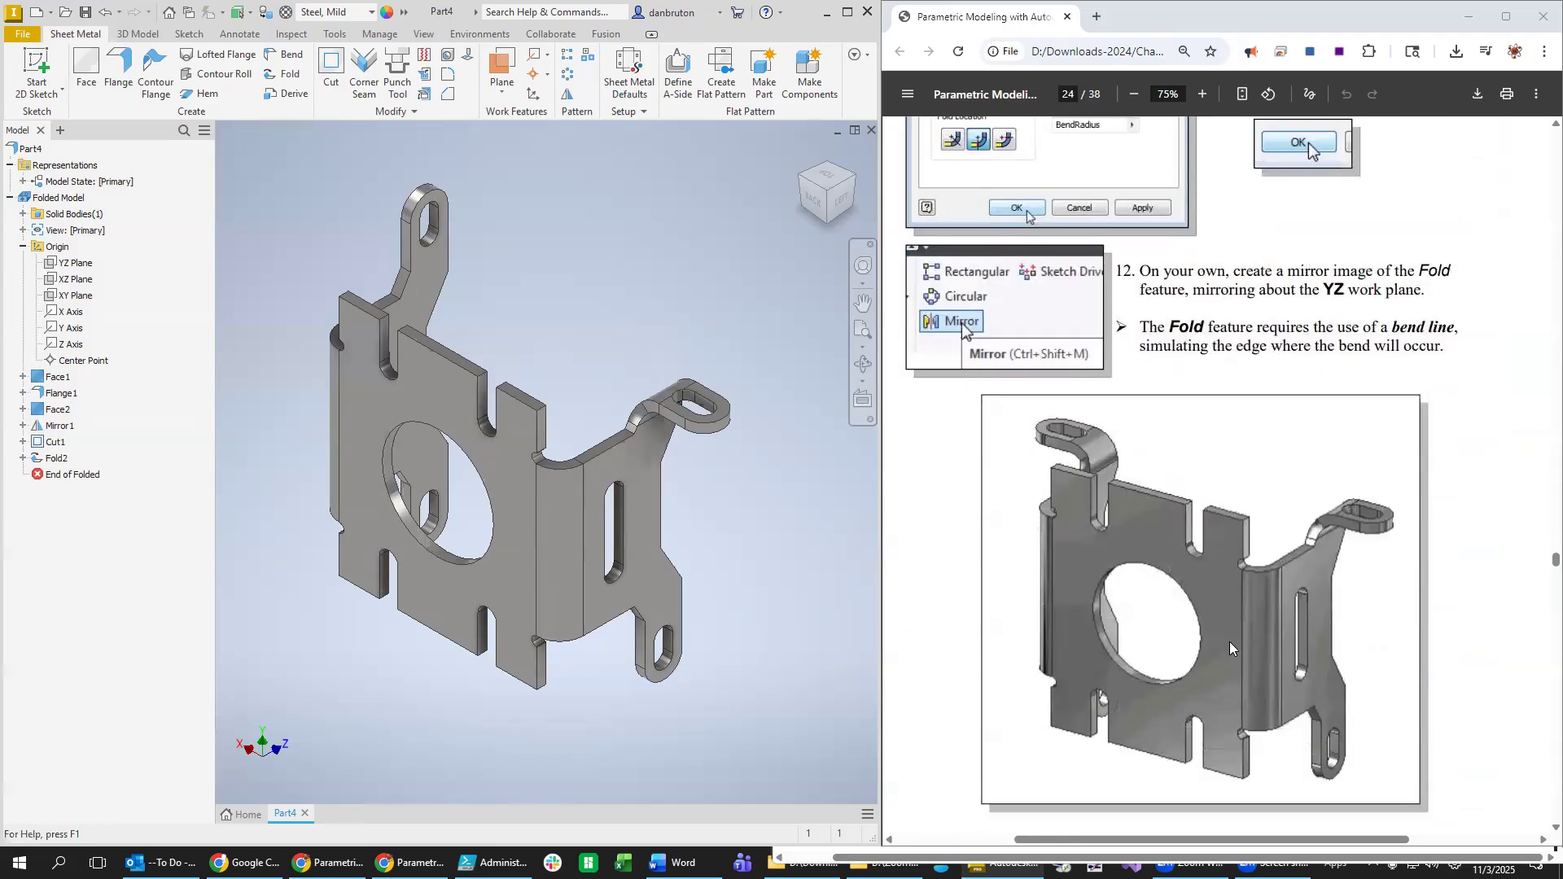
scroll(1229, 642, "down", 1)
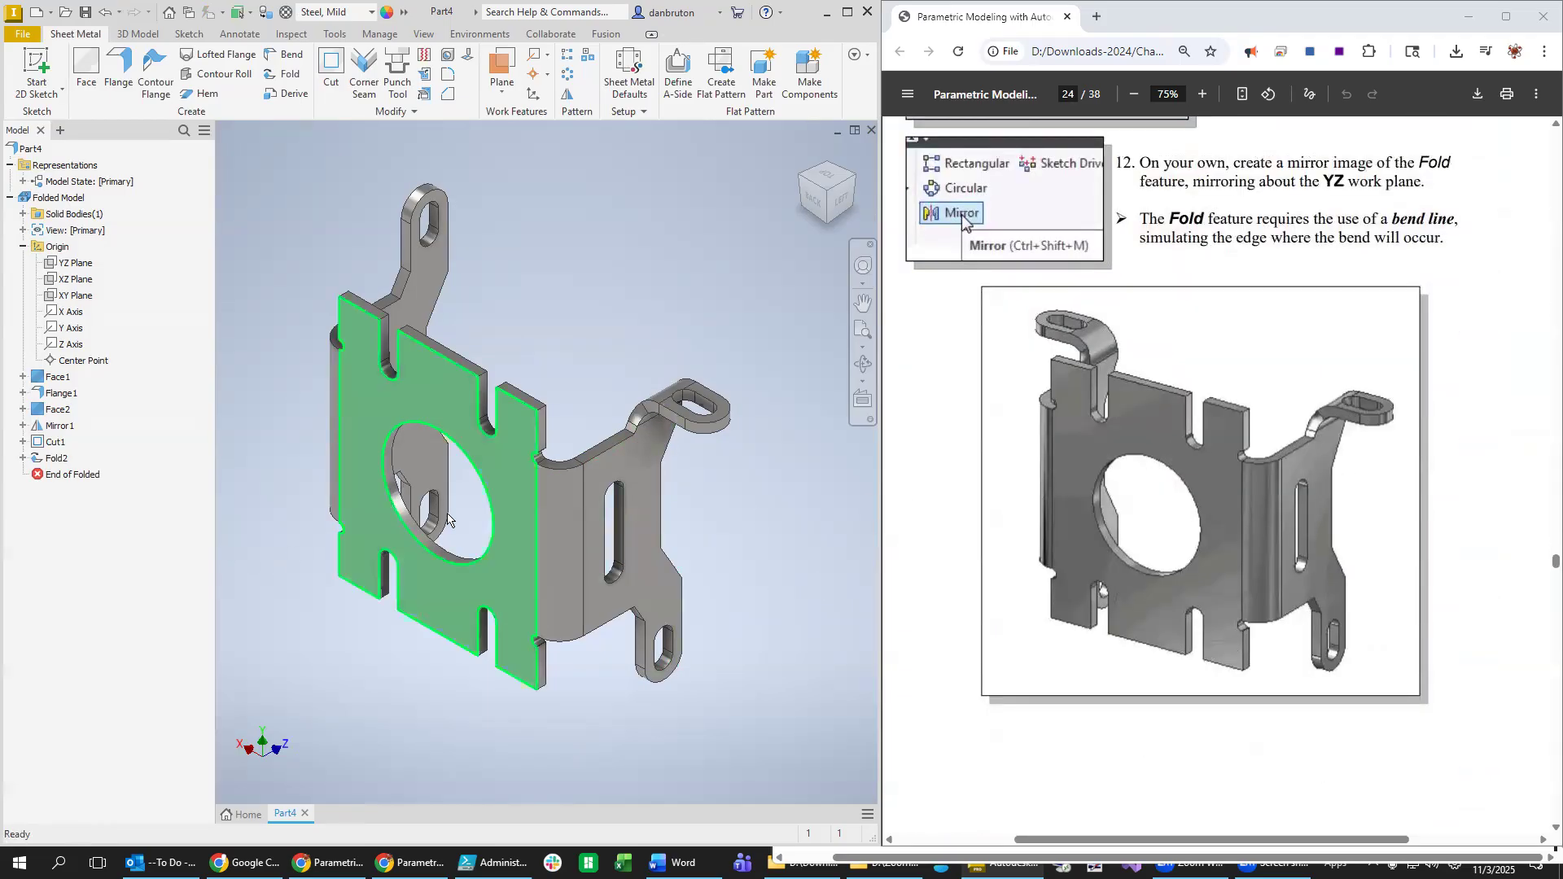
right_click(55, 459)
left_click(96, 507)
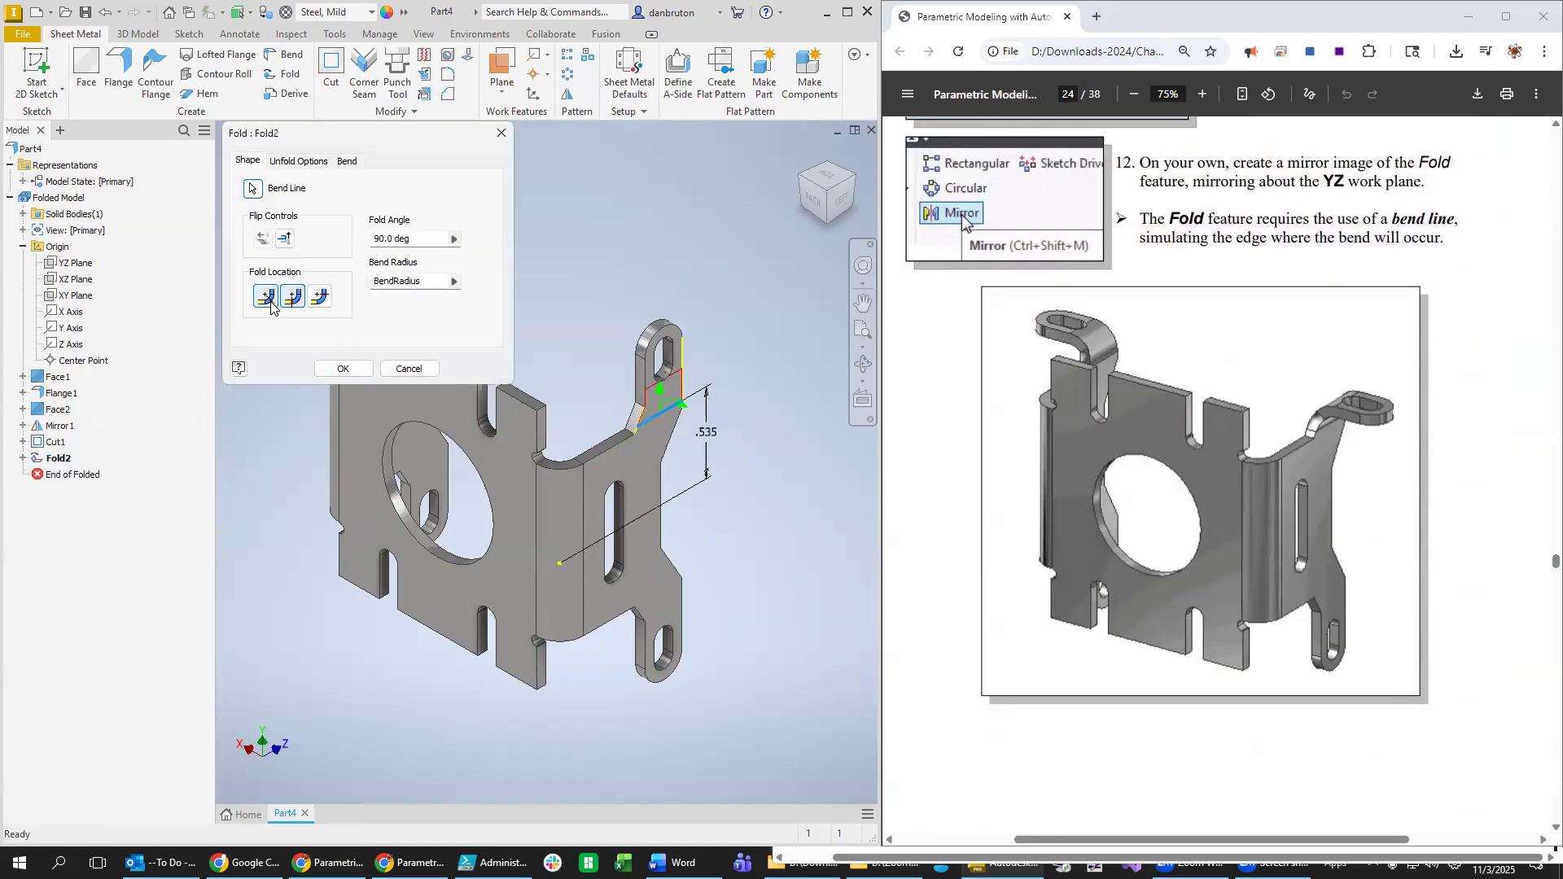
left_click(342, 369)
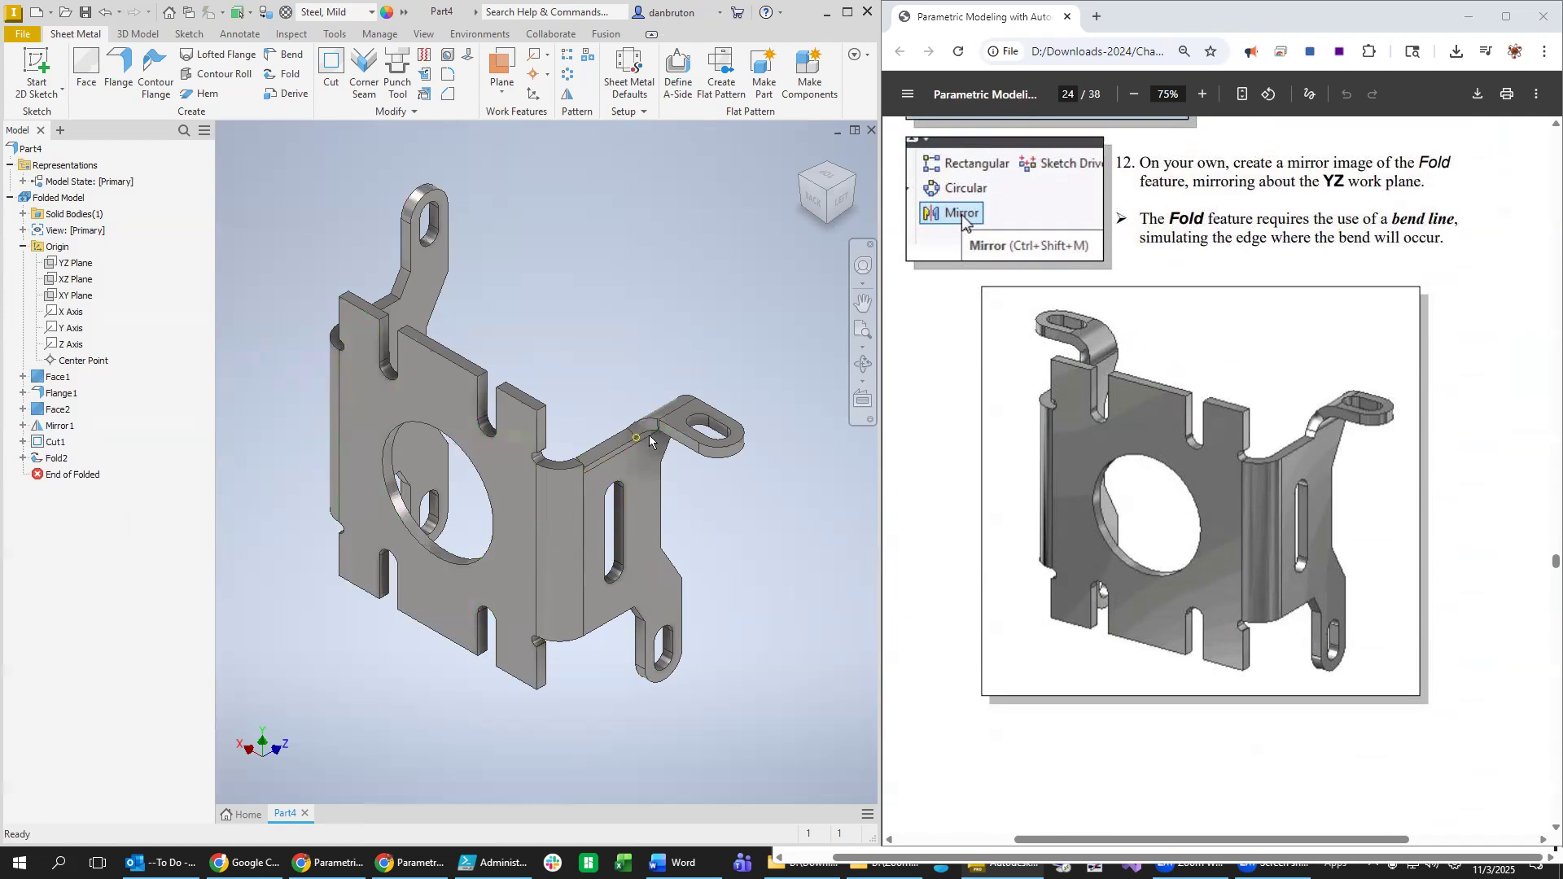
Edit the upper tab's fold and restore its Fold Location to Start of Bend.
right_click(55, 458)
left_click(109, 506)
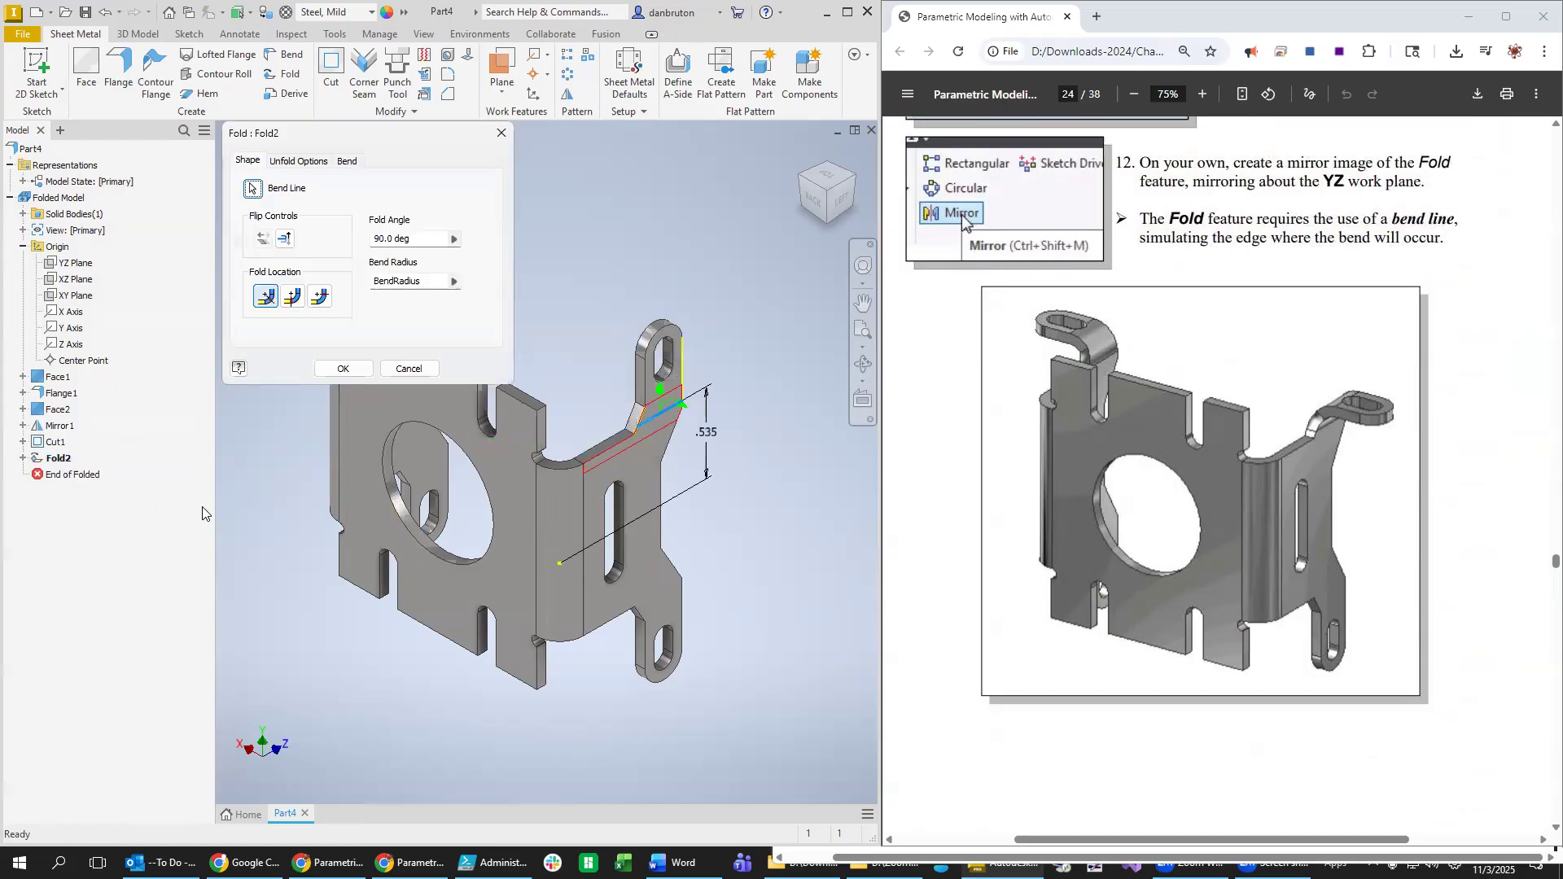
left_click(292, 297)
left_click(338, 368)
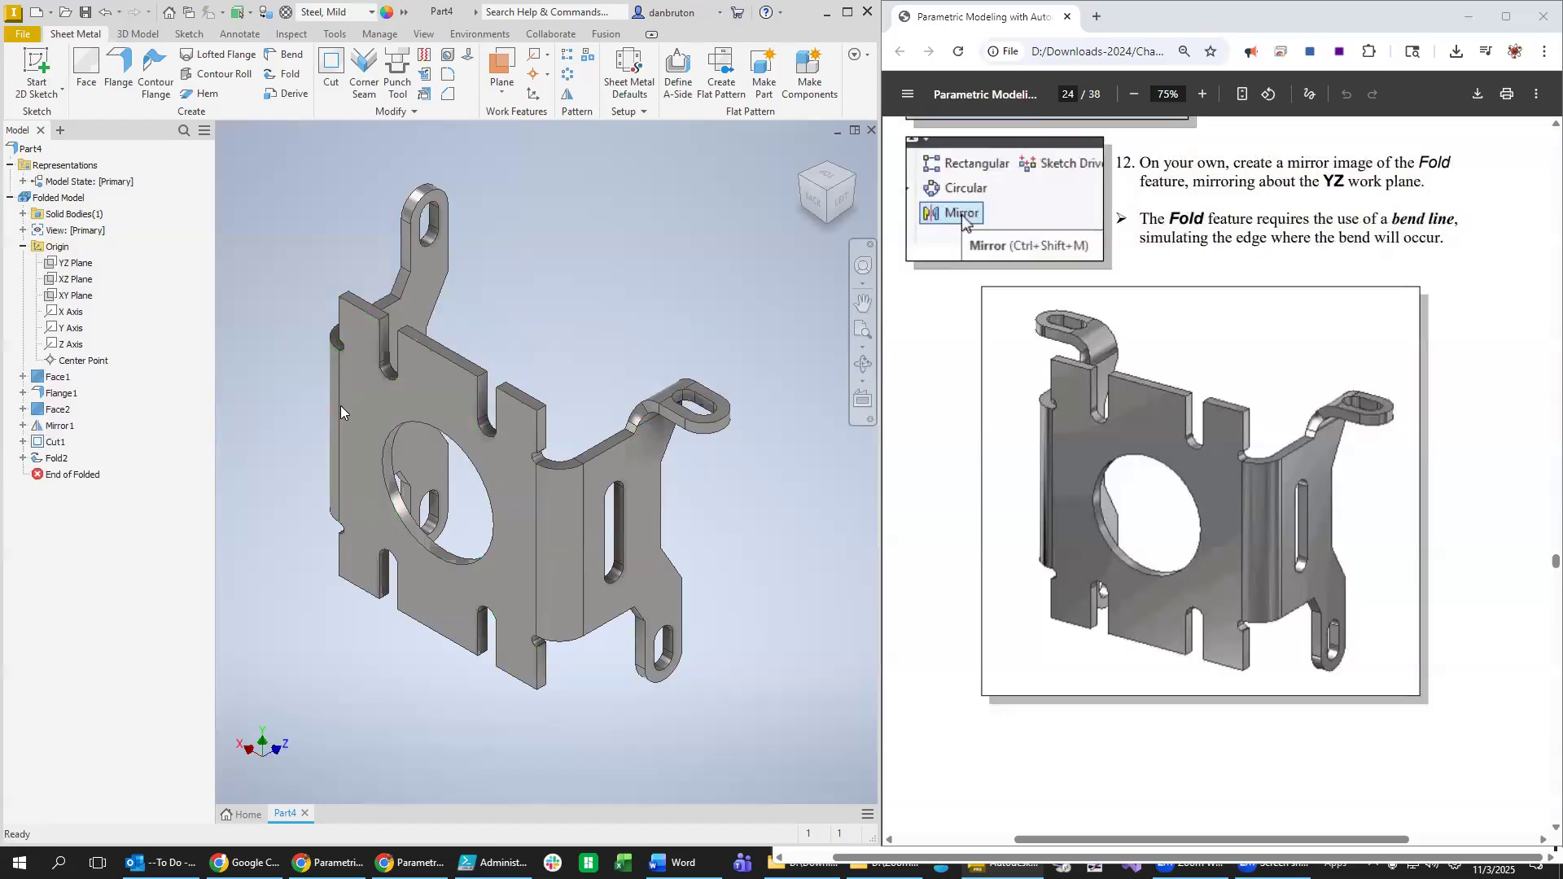
Compare the textbook's fold location, flip controls and bend settings with its instruction and figure for mirroring the fold.
scroll(1196, 632, "down", 3)
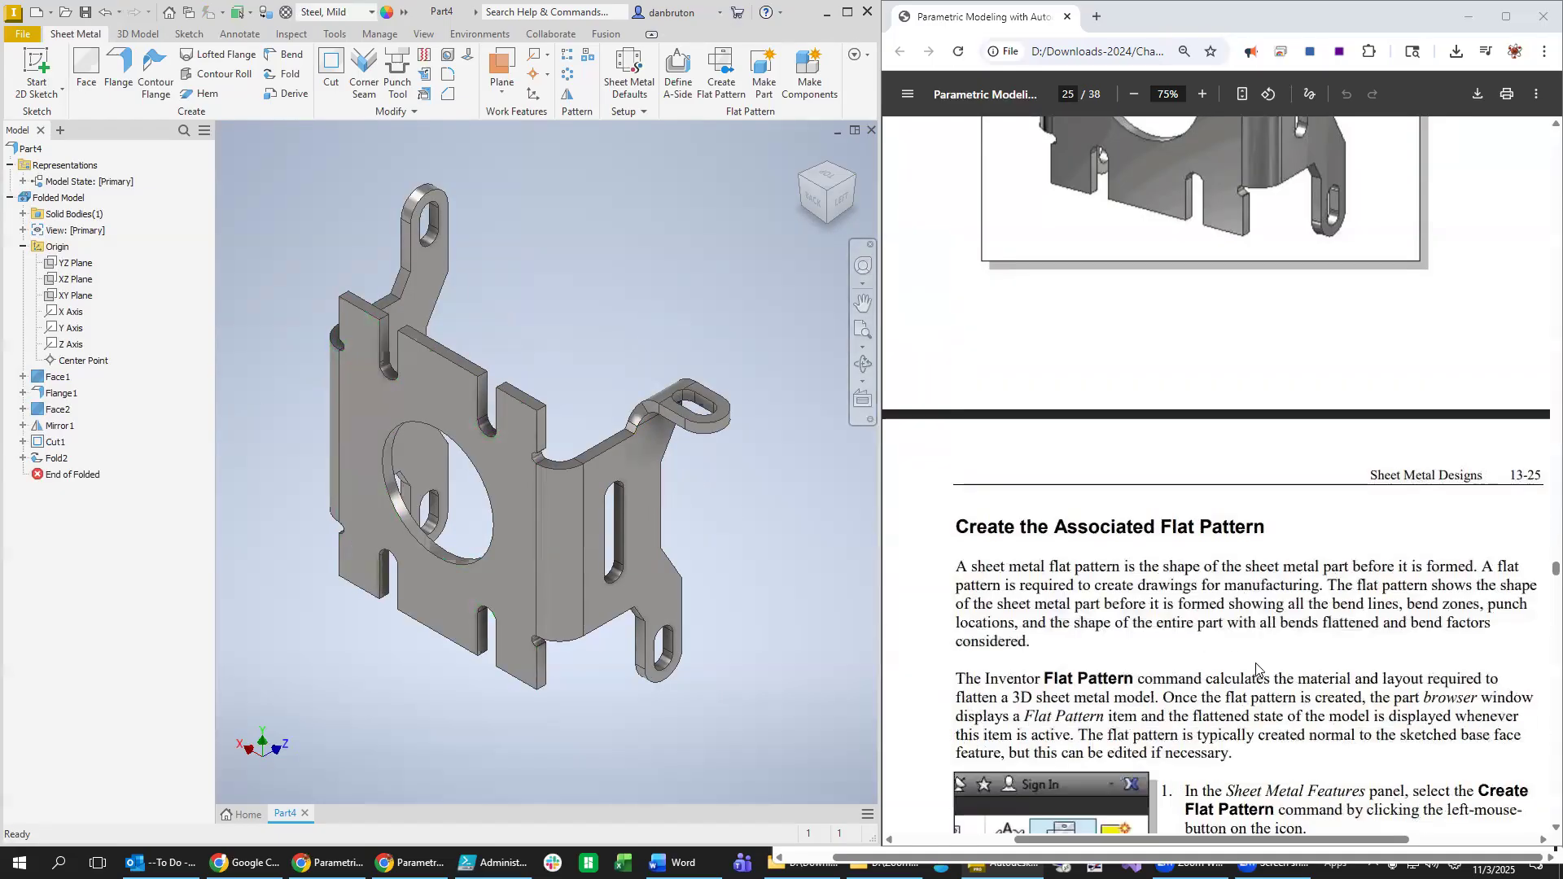
scroll(1256, 663, "up", 5)
scroll(1255, 663, "up", 2)
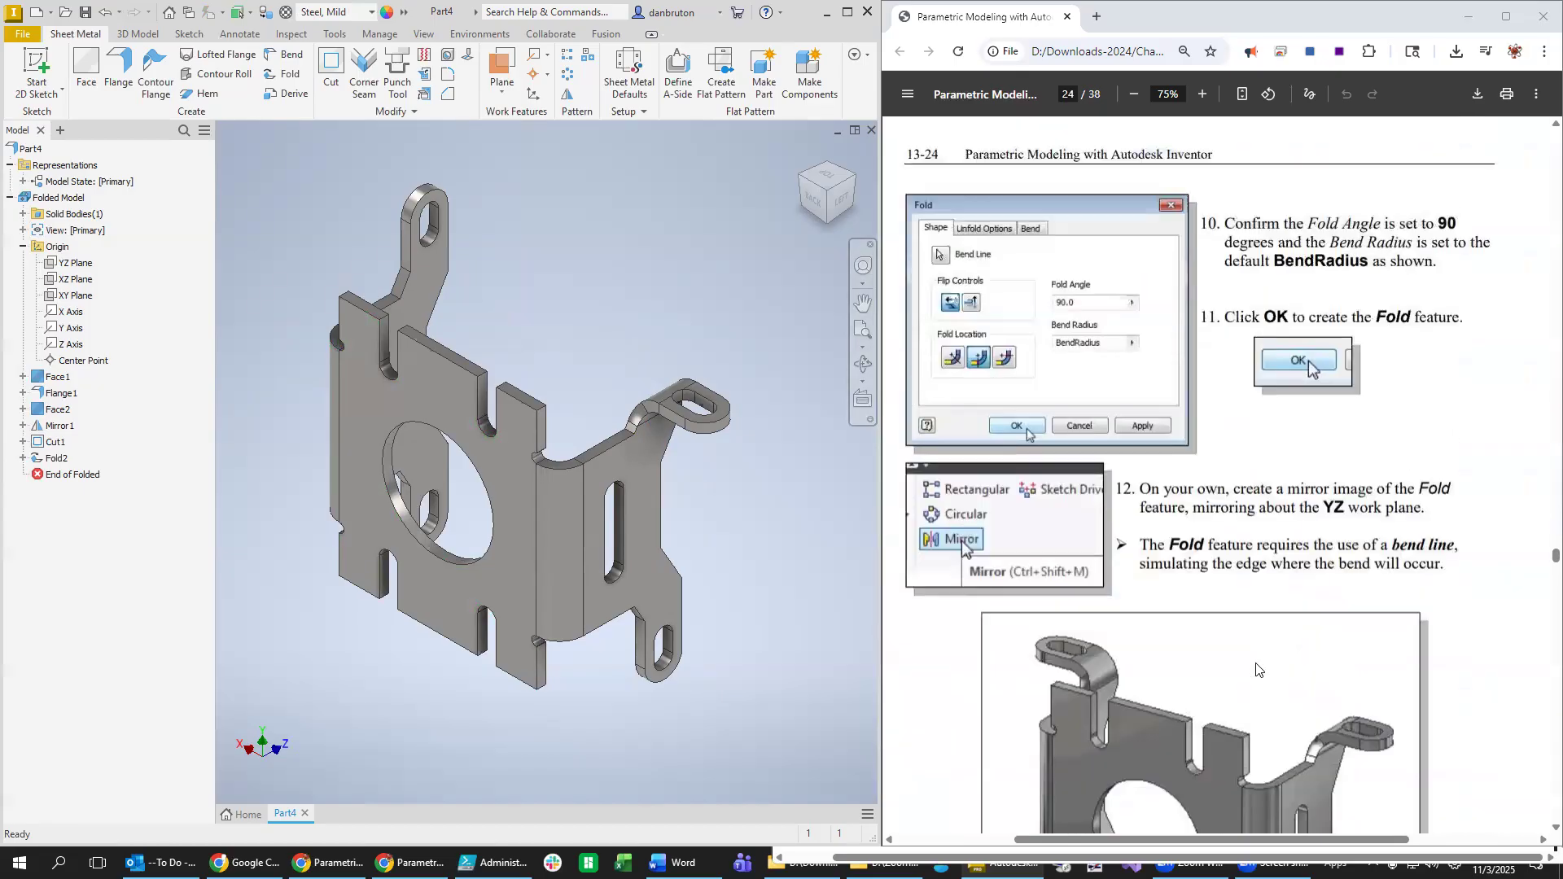
scroll(1256, 663, "up", 10)
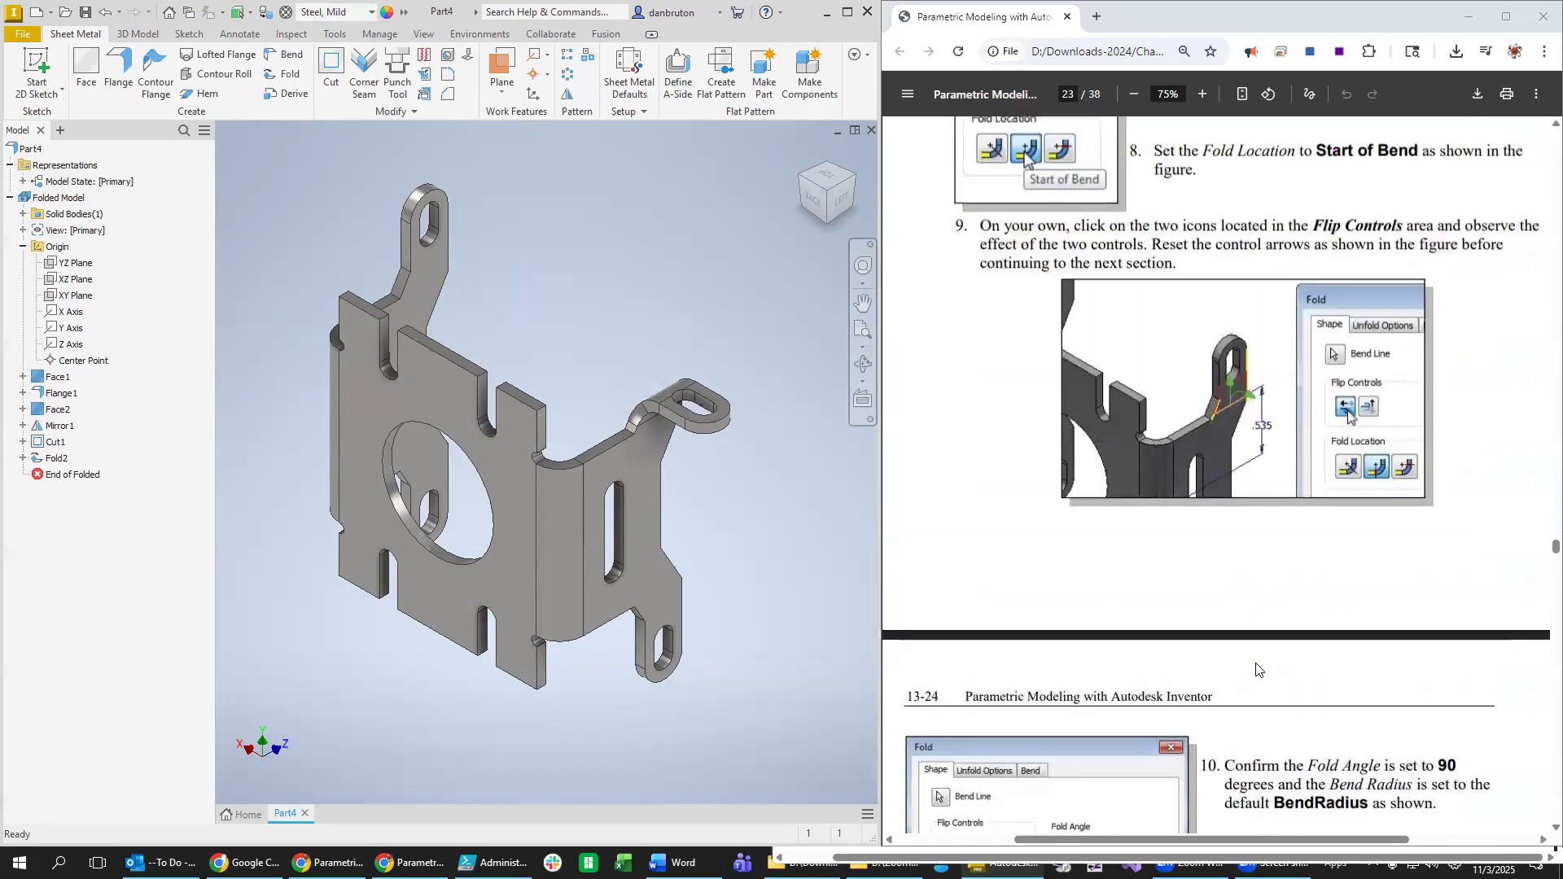
scroll(1255, 667, "up", 2)
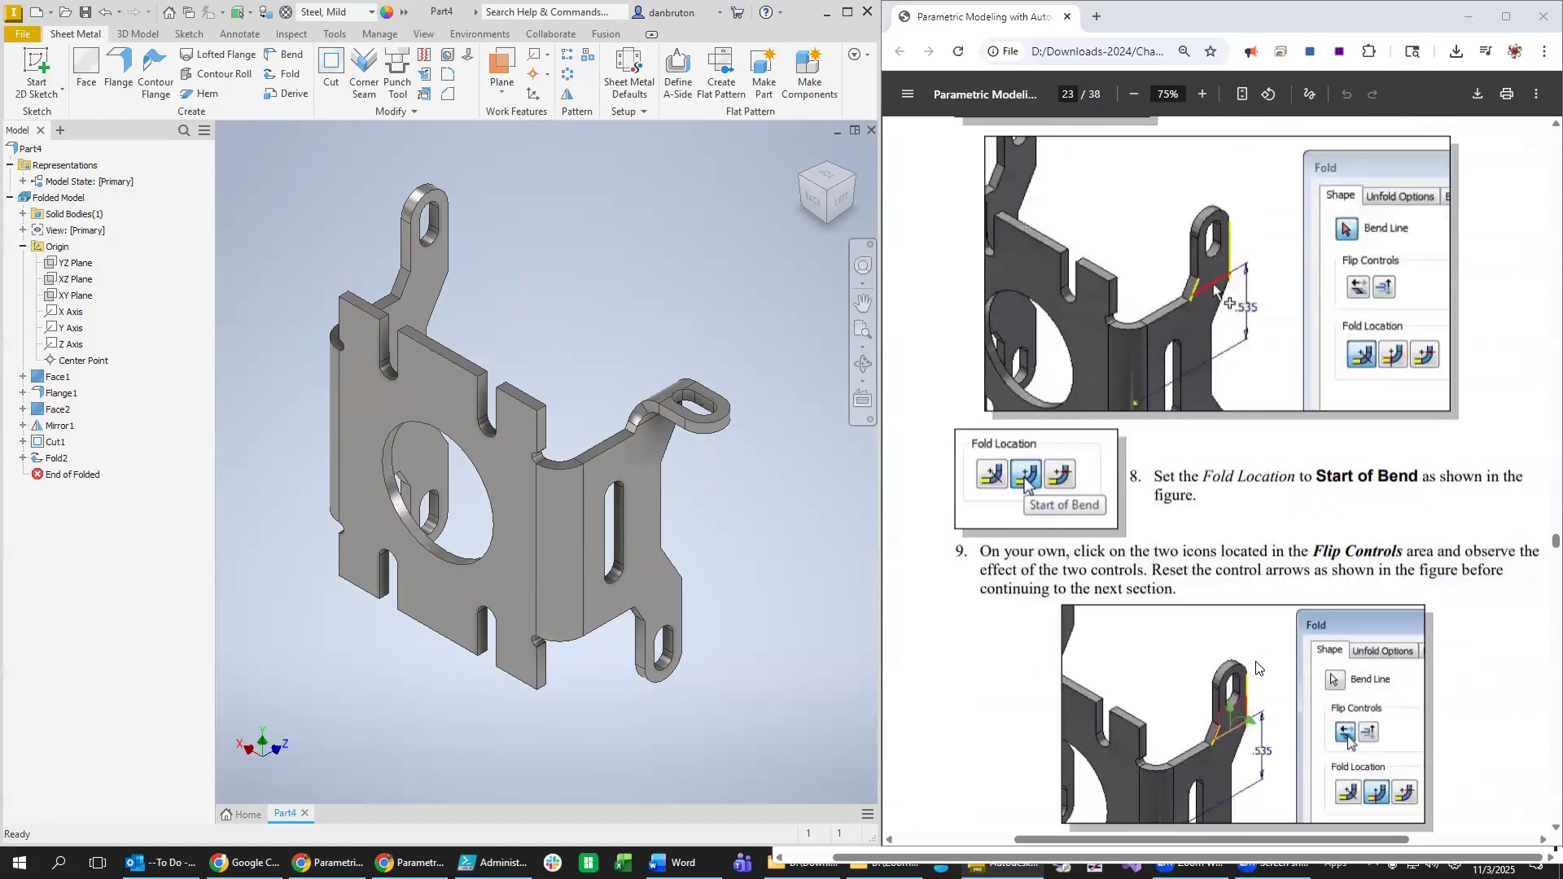
scroll(1255, 668, "down", 18)
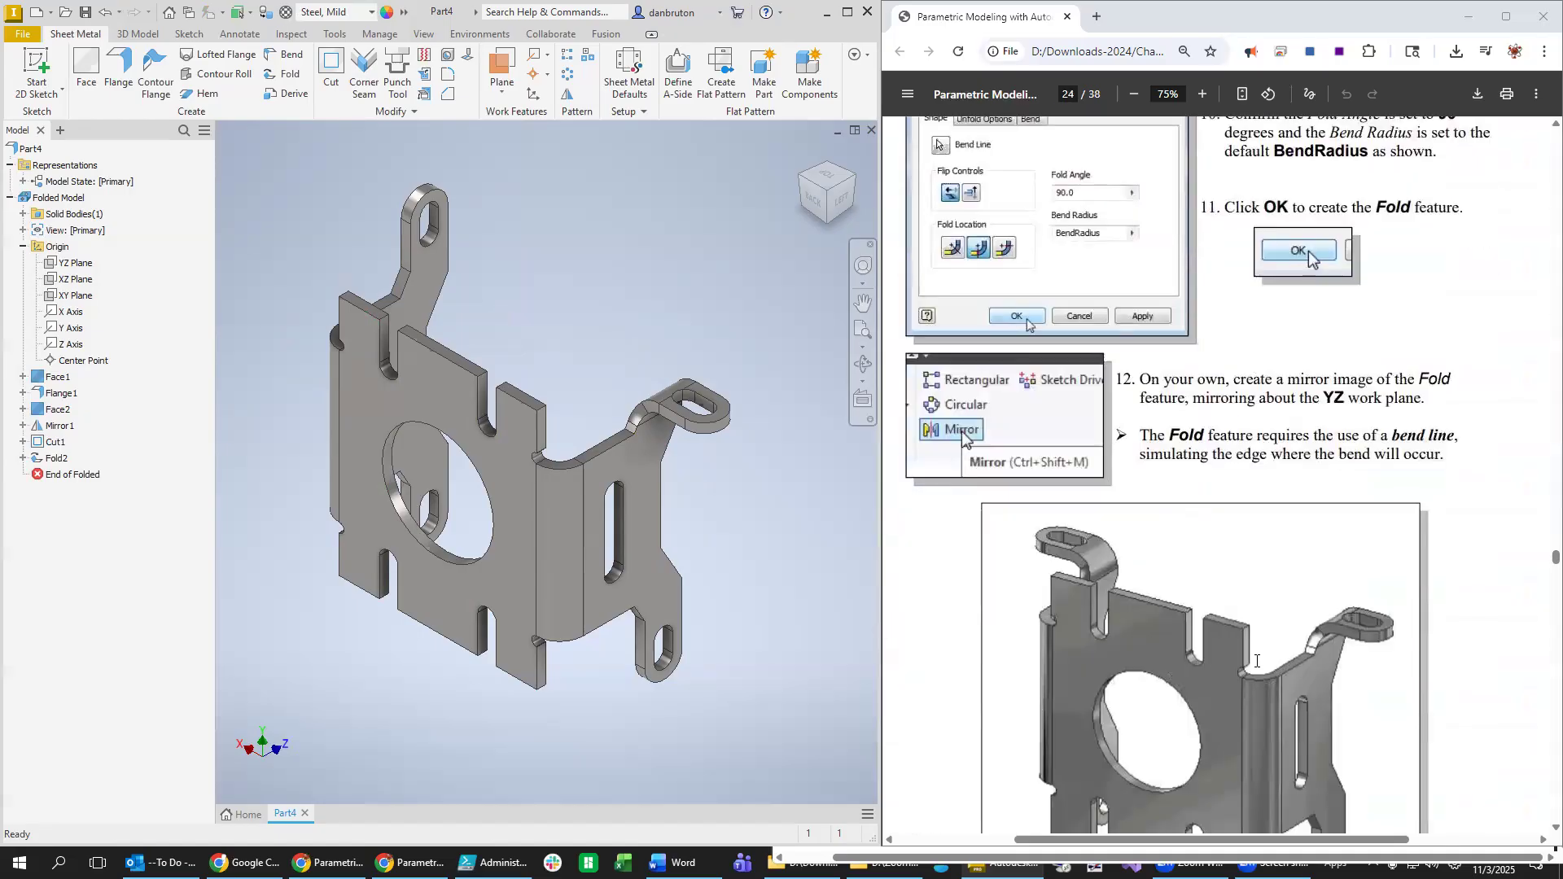
scroll(1256, 661, "down", 2)
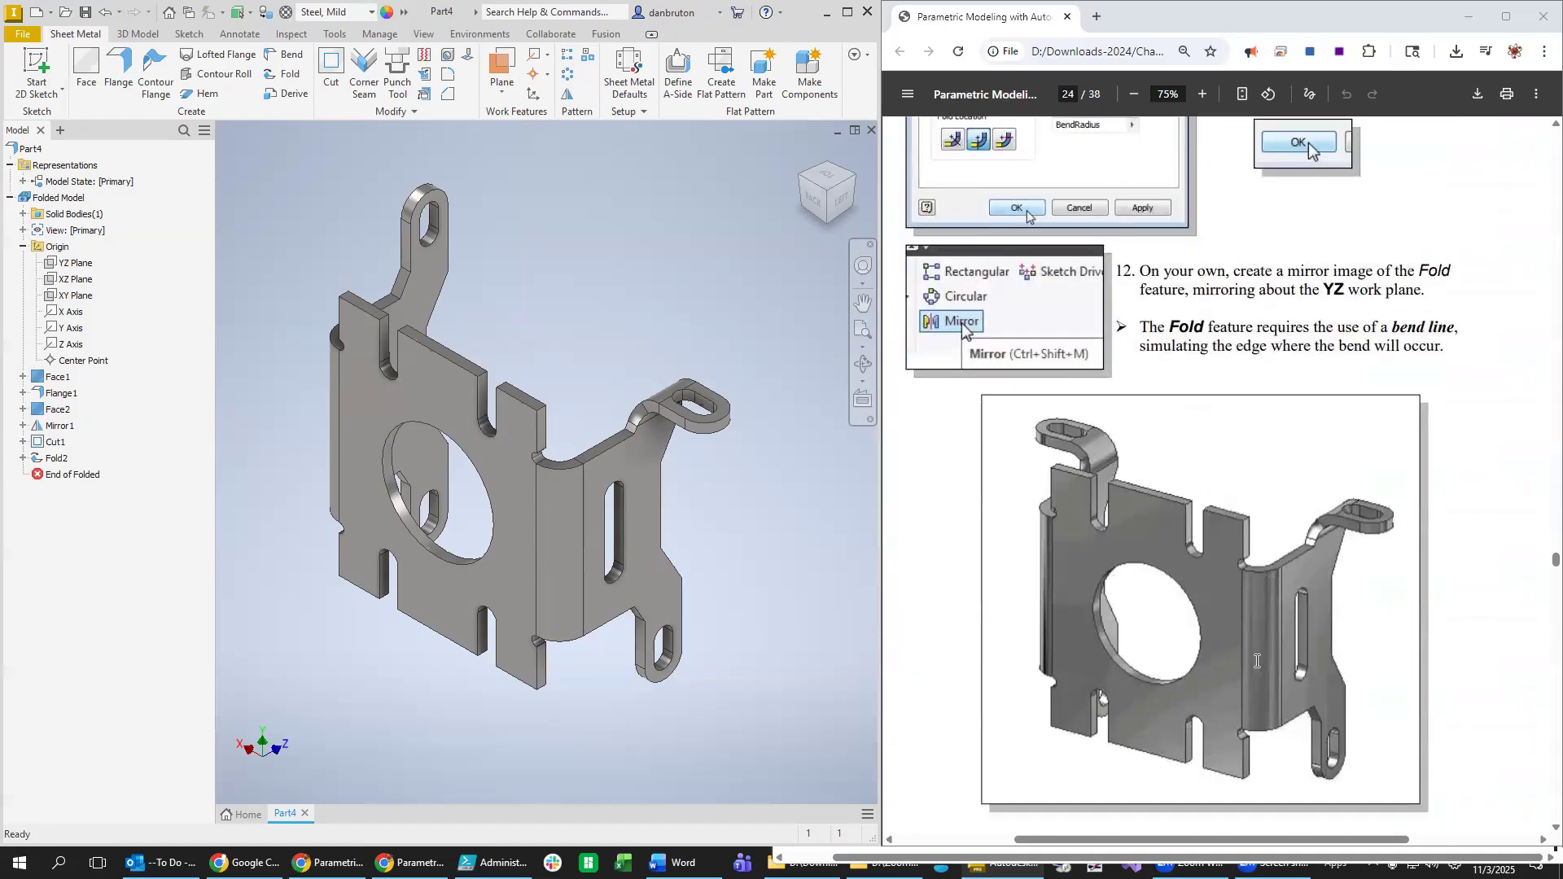
scroll(1256, 661, "down", 2)
scroll(1257, 661, "up", 4)
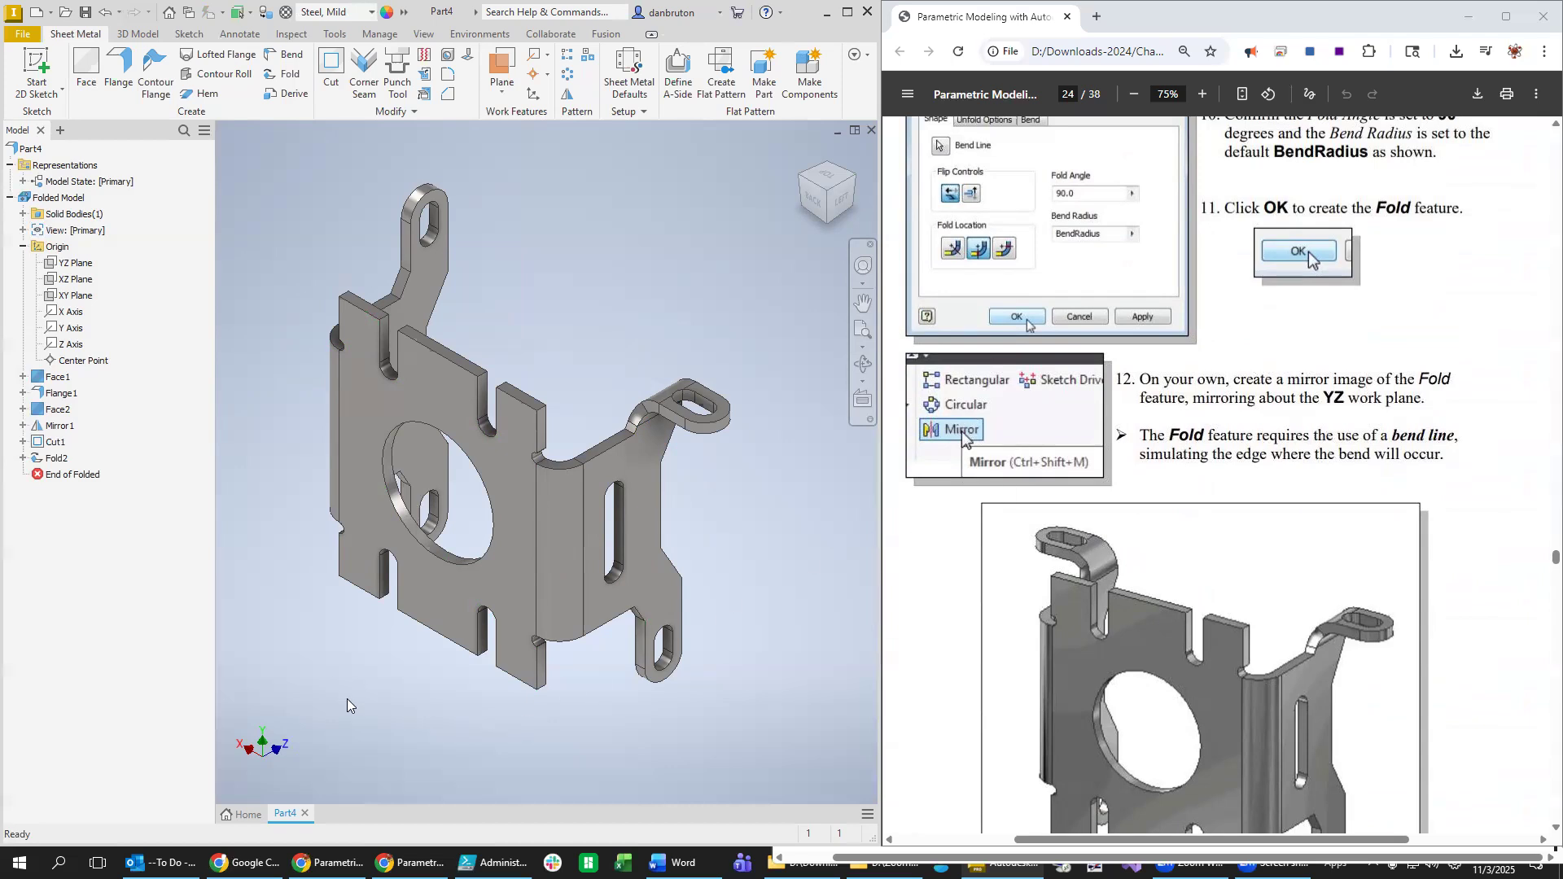
Mirror the upper tab's fold feature about the YZ plane.
left_click(57, 459)
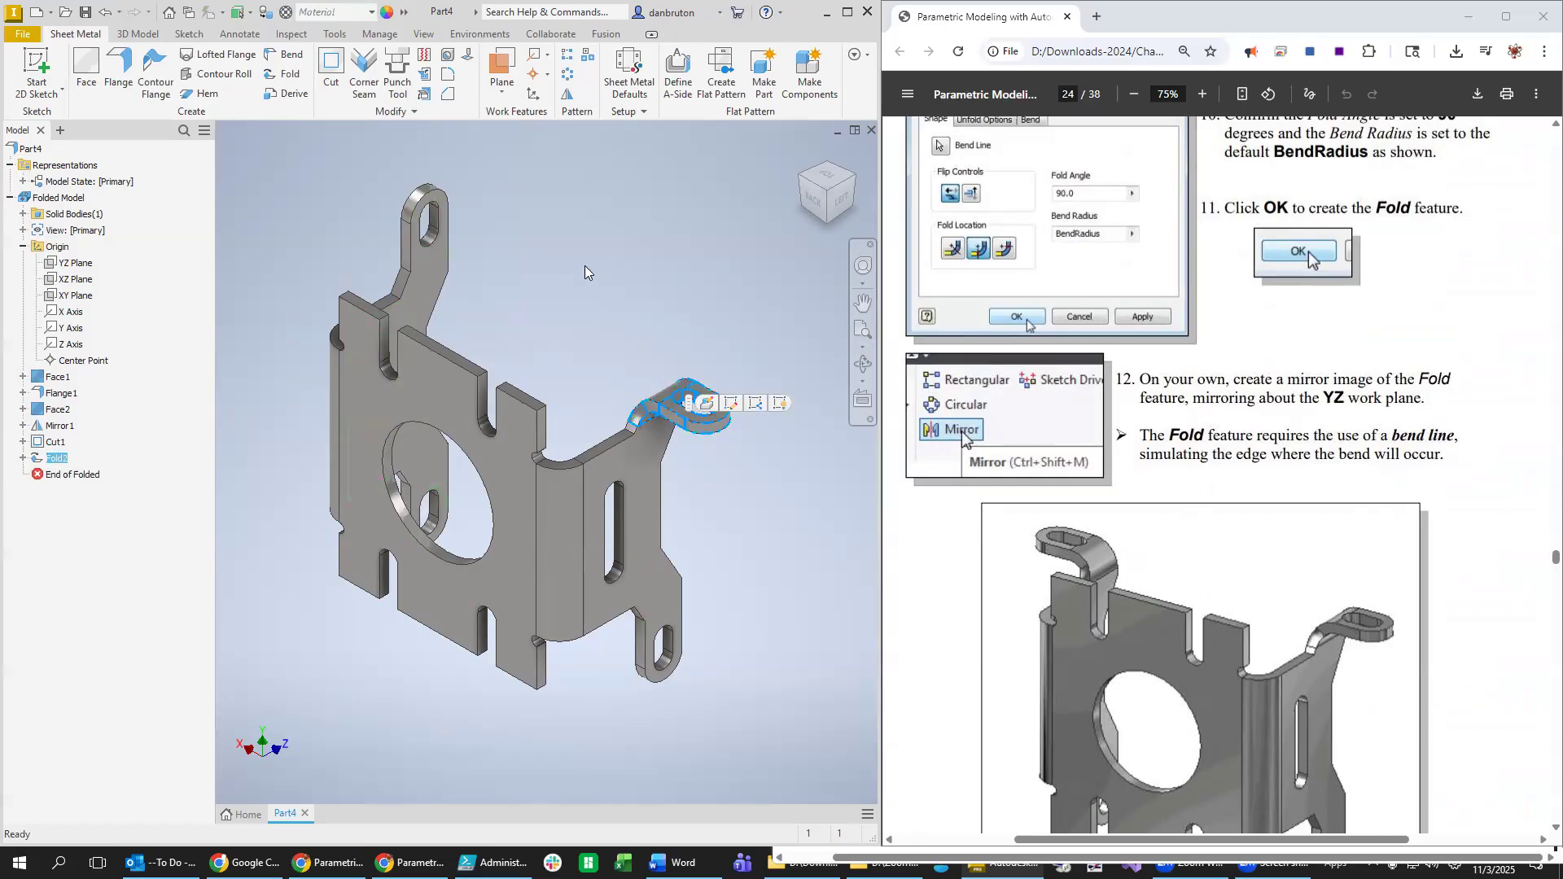
left_click(568, 96)
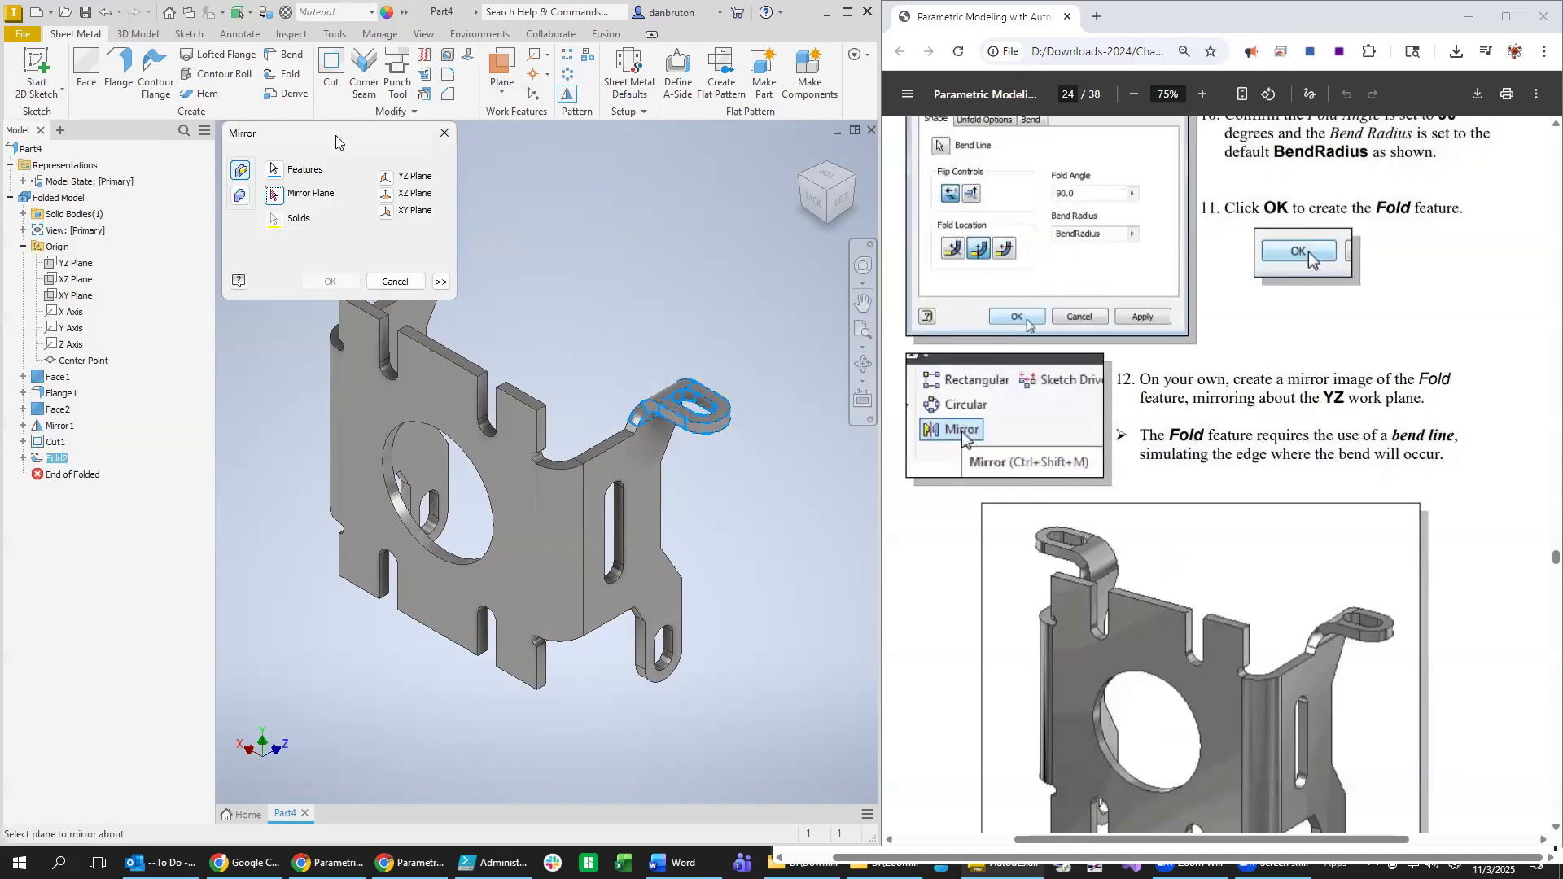
left_click_drag(335, 141, 265, 480)
left_click(74, 266)
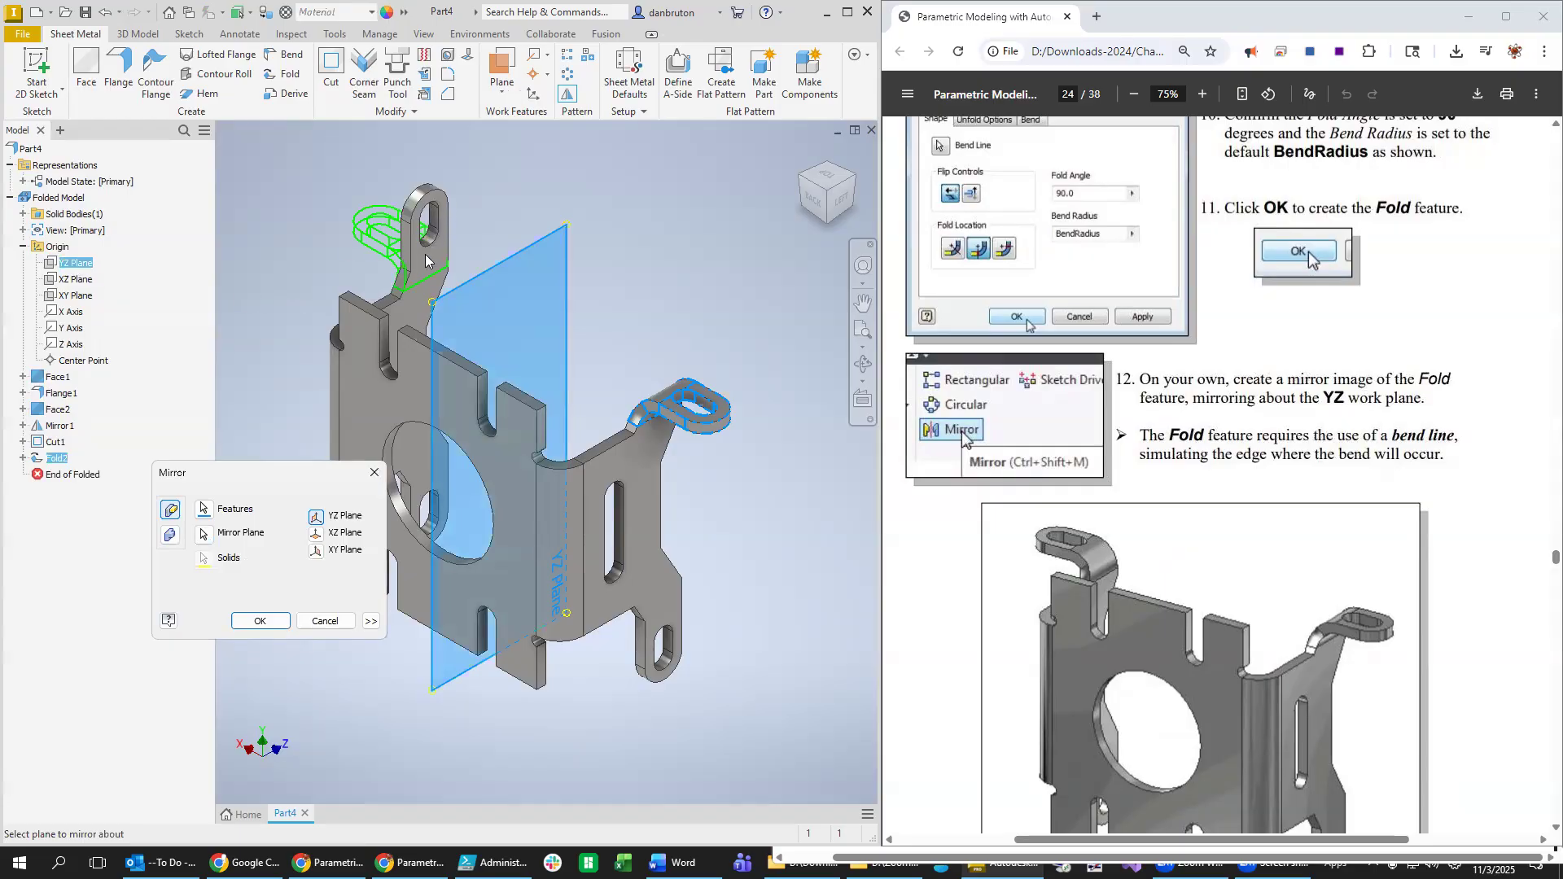
left_click(260, 621)
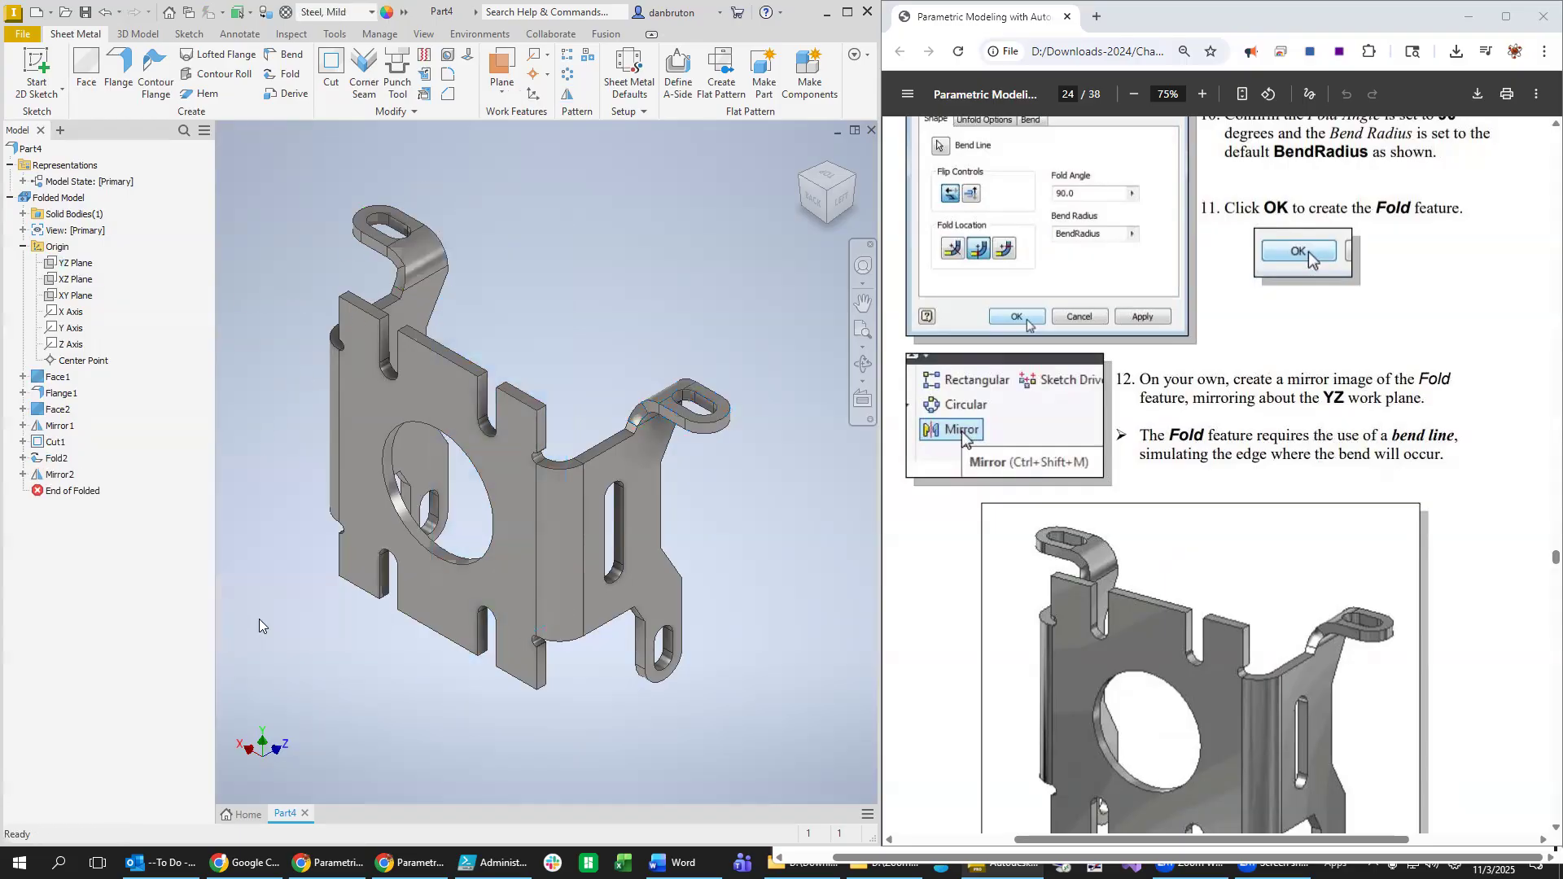
Save the bracket part as Part13.3.ipt in the Chapter 8 folder.
left_click(29, 42)
left_click(66, 189)
left_click(396, 644)
type("13.3.ipt")
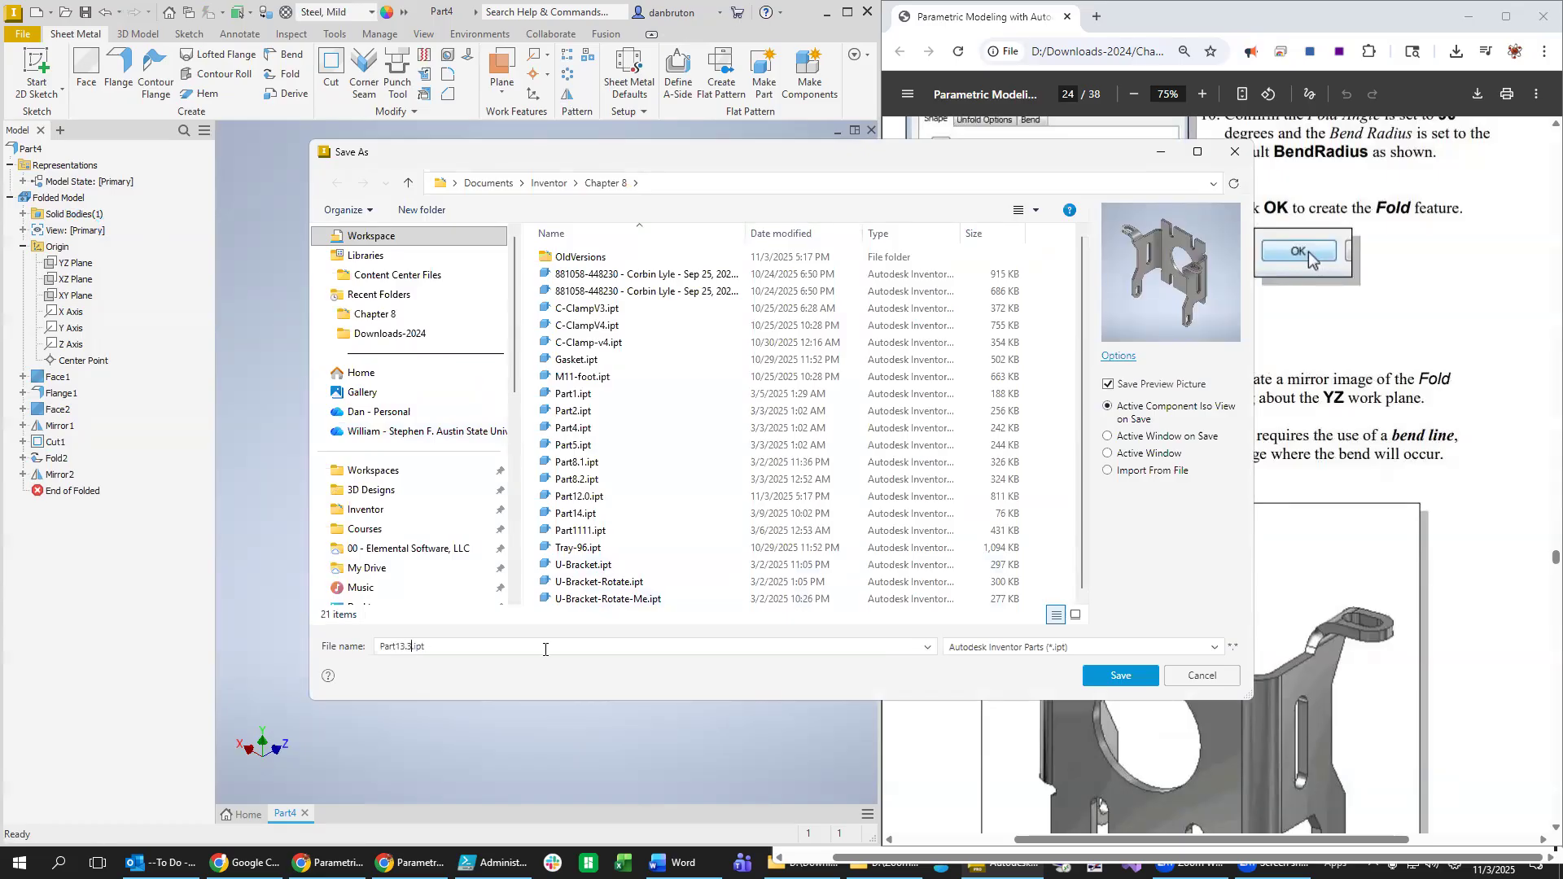
left_click(1127, 679)
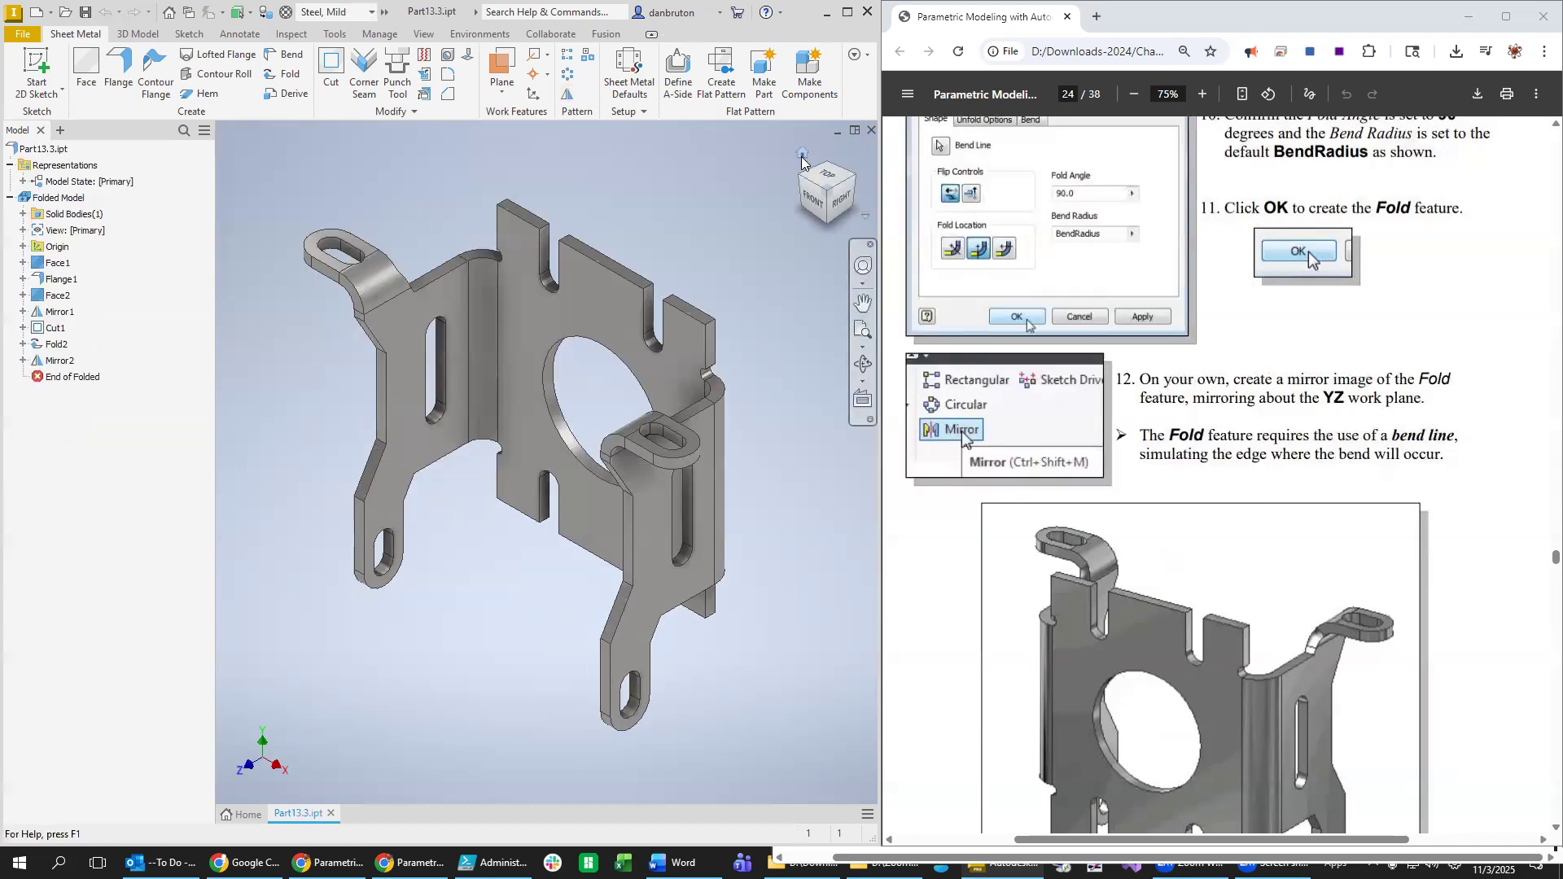
Follow the textbook's Create the Associated Flat Pattern section to generate the bracket's flat pattern.
scroll(1230, 727, "down", 10)
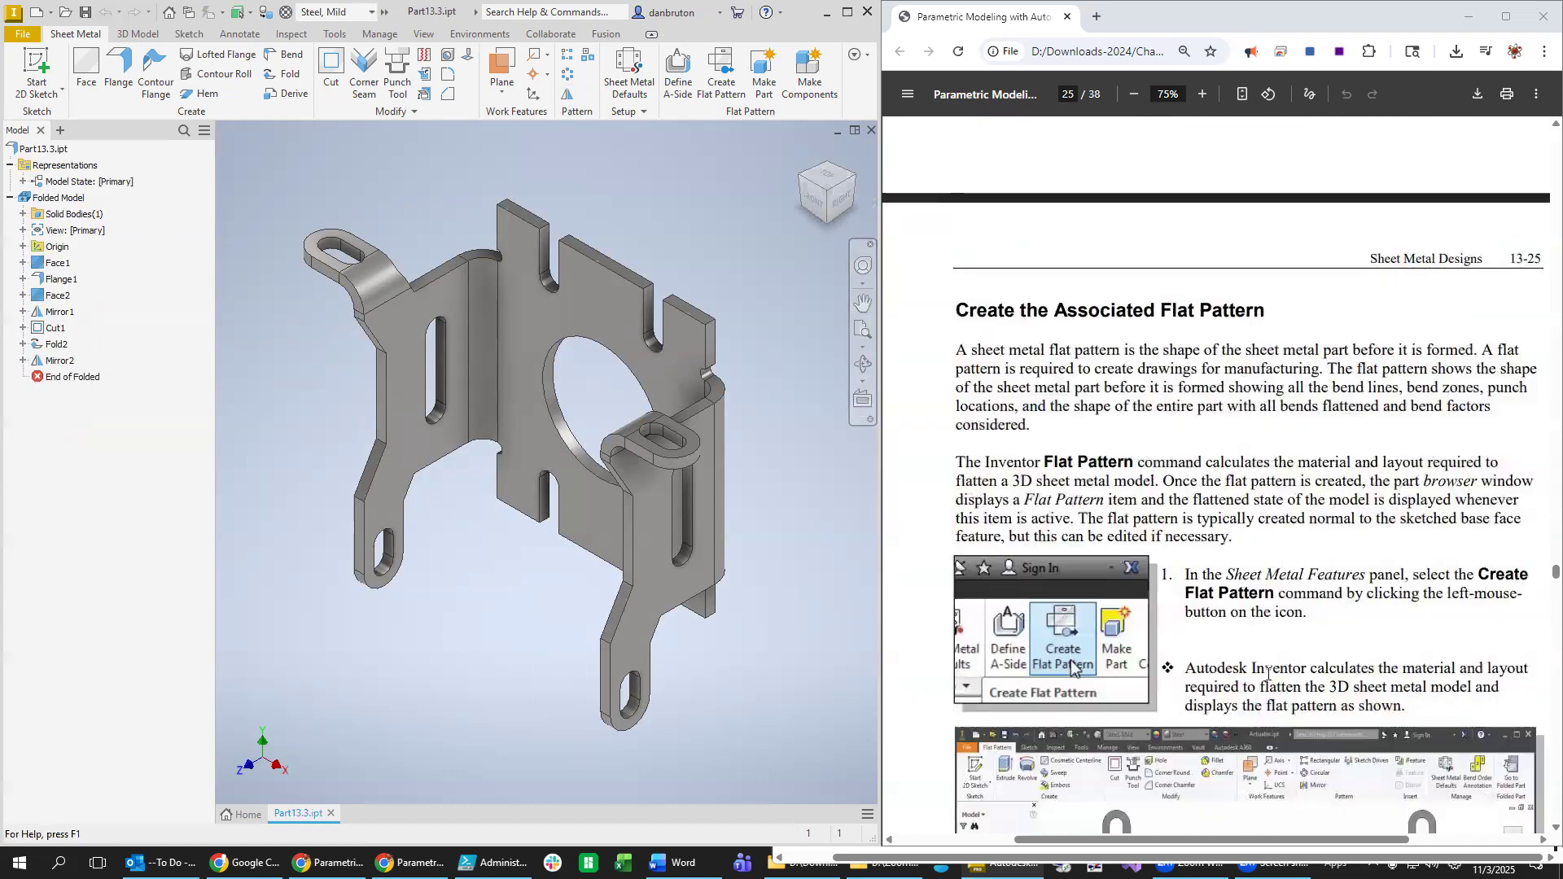
scroll(1229, 727, "down", 2)
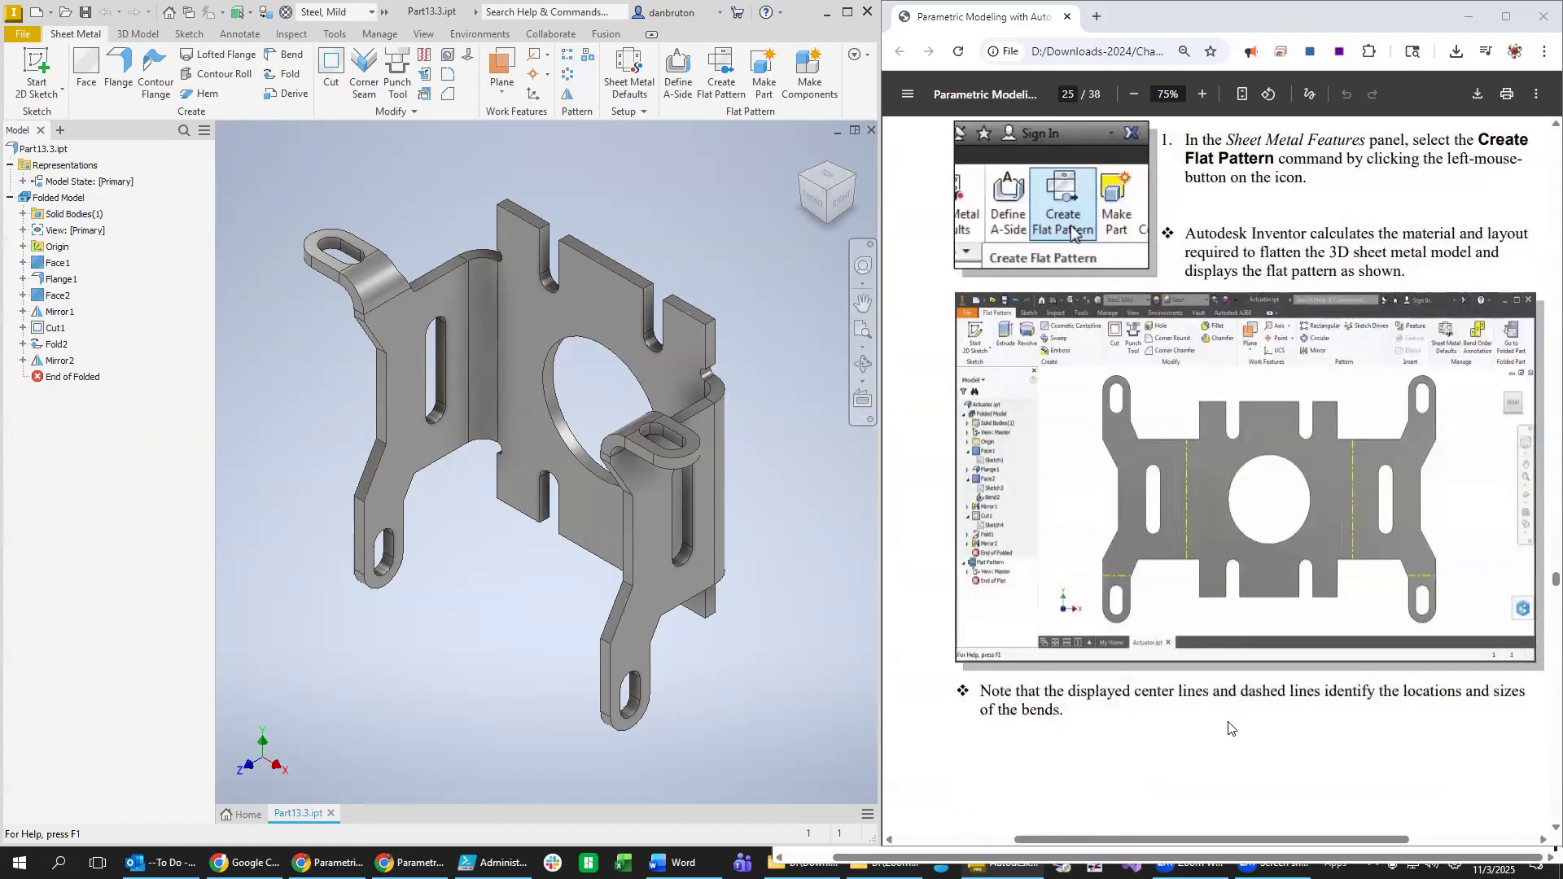
left_click(723, 73)
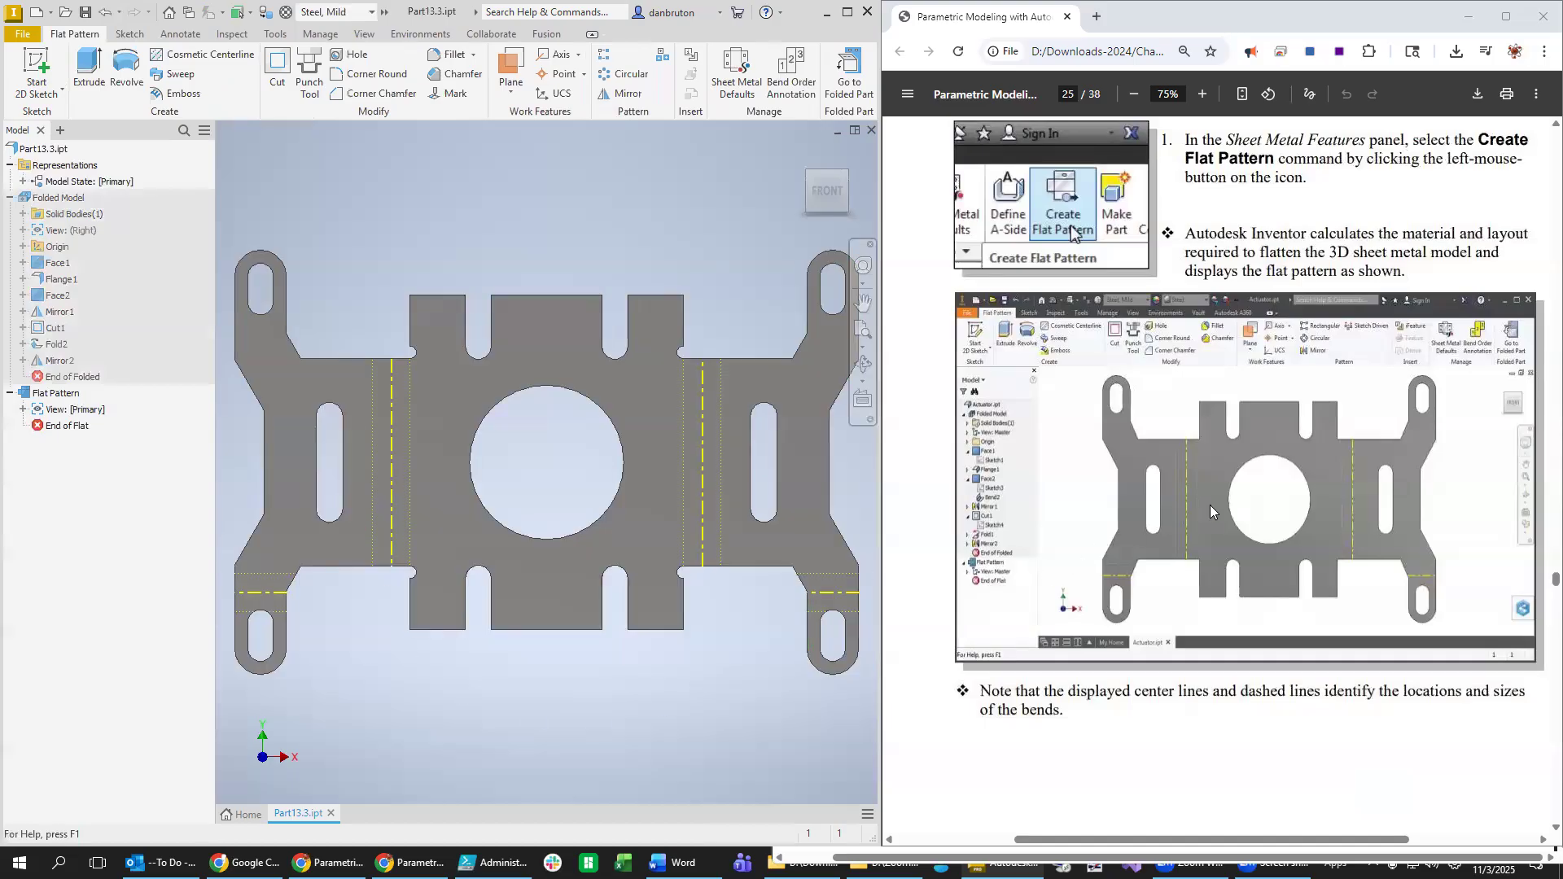
Read the textbook's sections on measuring the flattened length and creating the 2D sheet metal drawing, up to placing the flat pattern view.
scroll(1209, 505, "down", 6)
scroll(1210, 511, "down", 4)
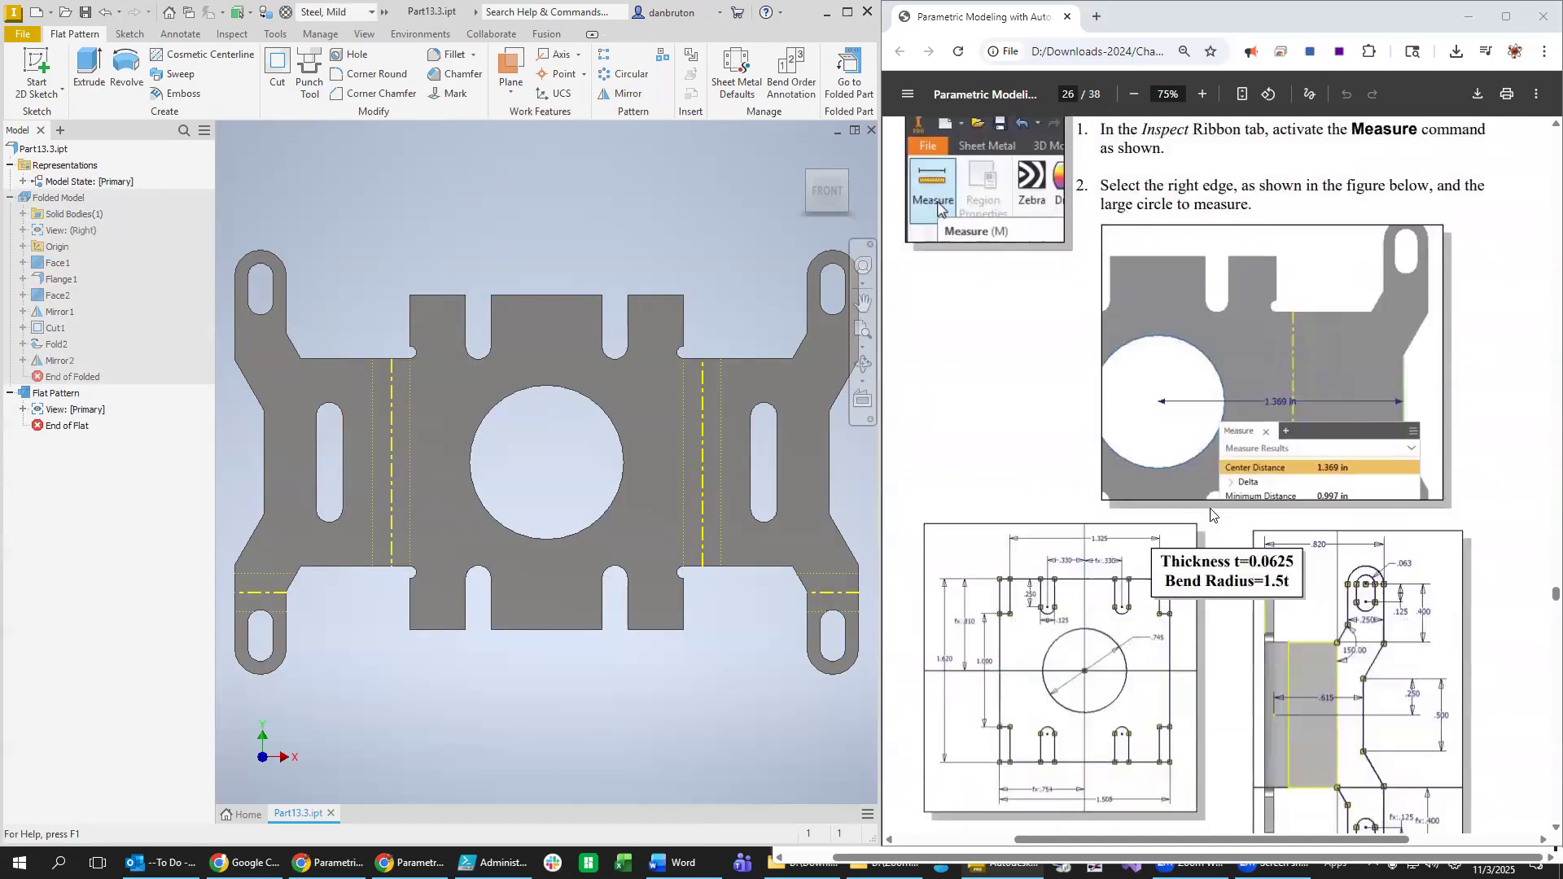
scroll(1083, 619, "down", 4)
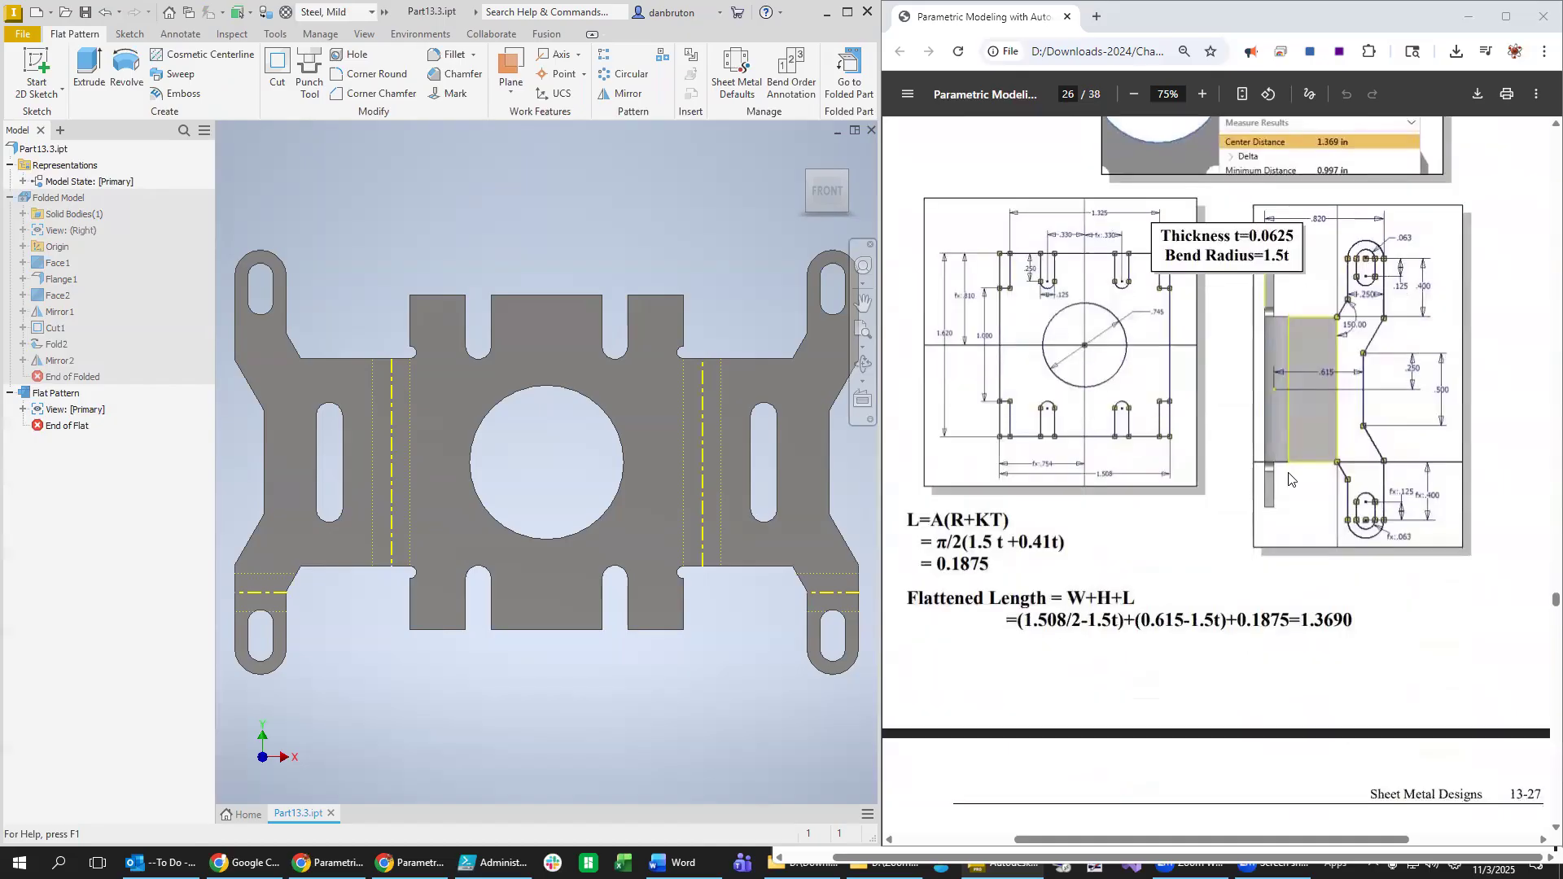
scroll(1167, 469, "down", 4)
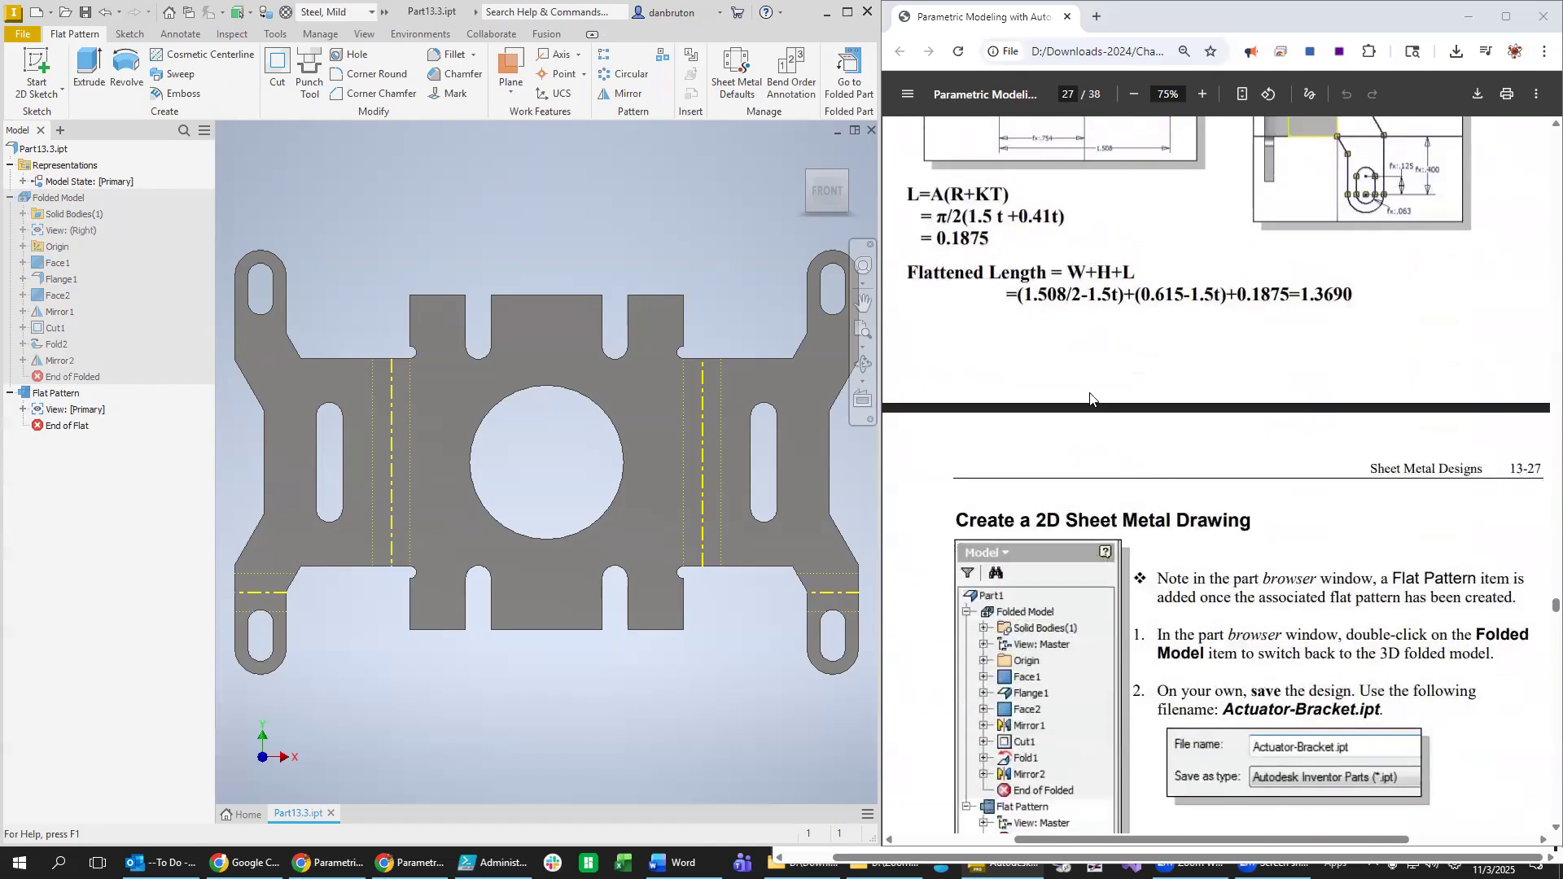
scroll(1091, 398, "down", 4)
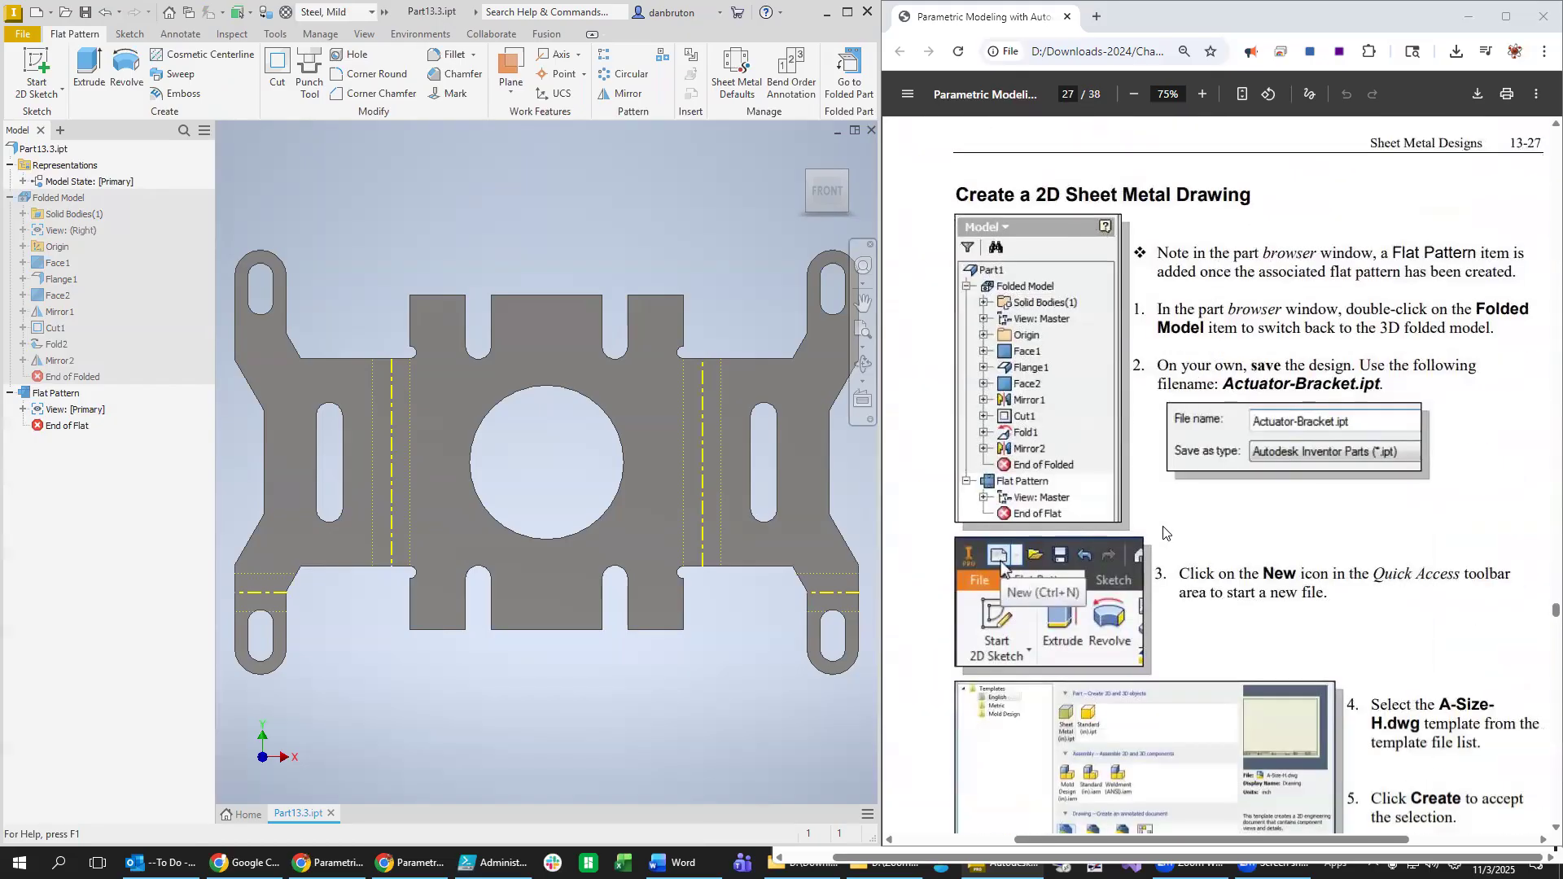
scroll(1164, 533, "down", 4)
scroll(1165, 531, "down", 7)
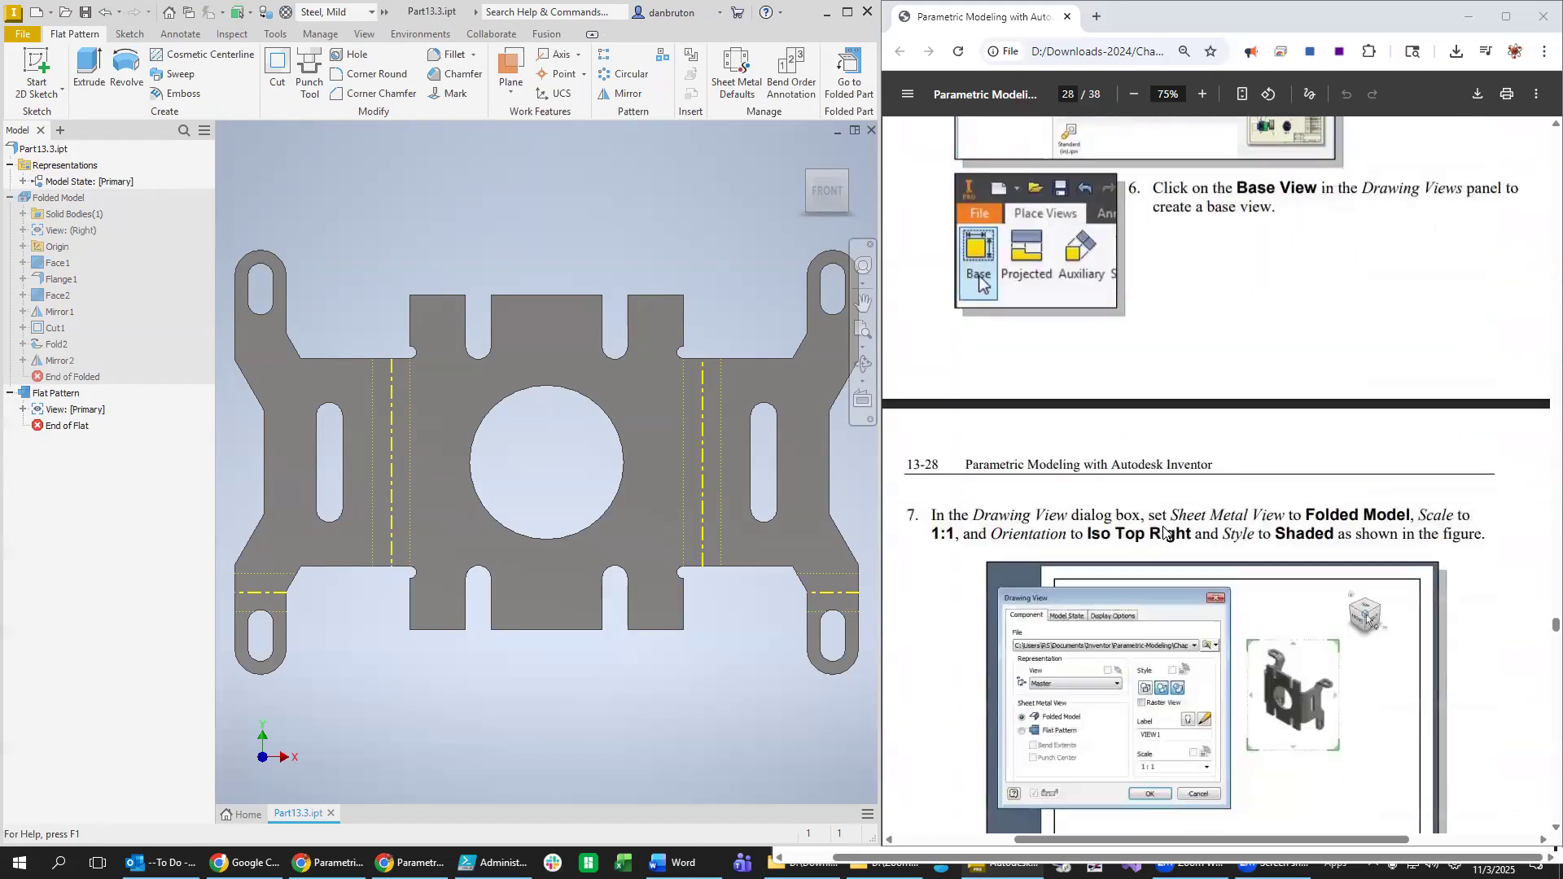
scroll(1163, 526, "down", 3)
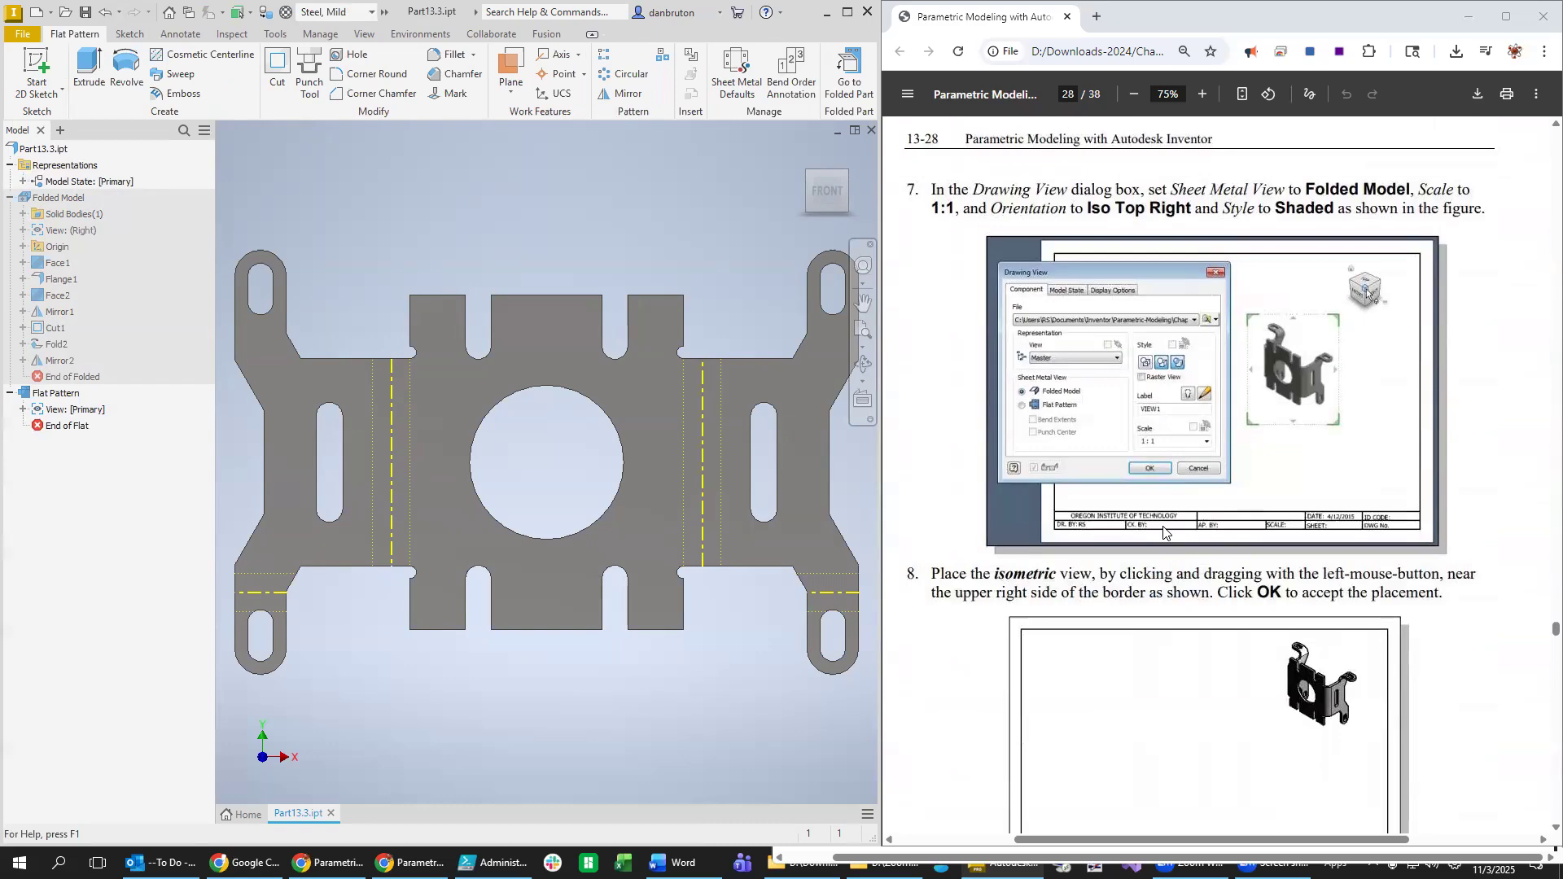
scroll(1339, 493, "up", 12)
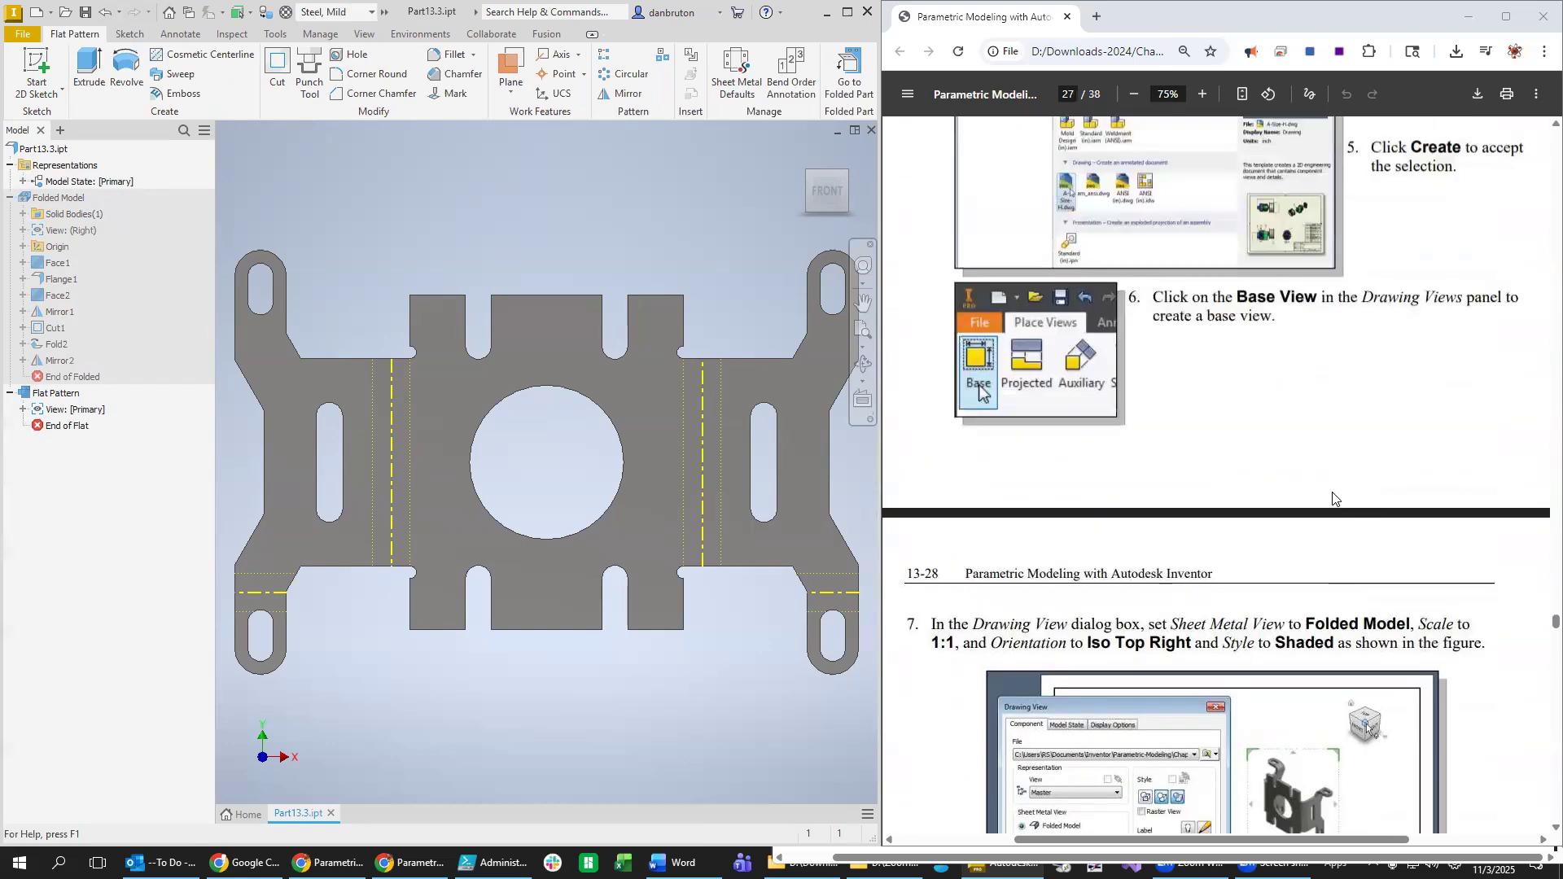
scroll(1333, 498, "down", 15)
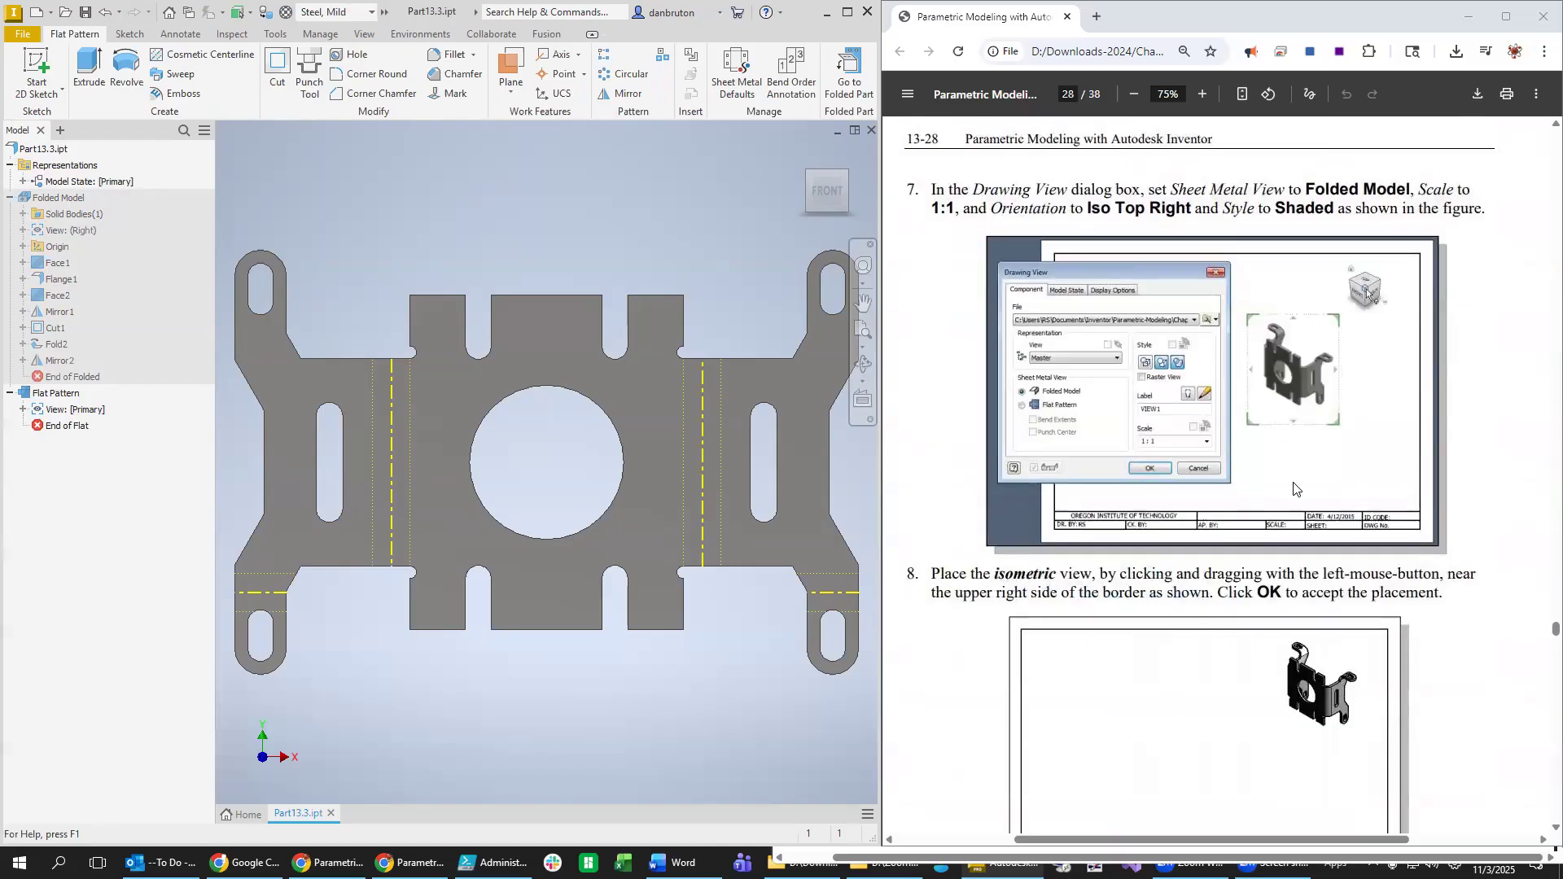
scroll(1226, 655, "down", 9)
scroll(1167, 656, "down", 15)
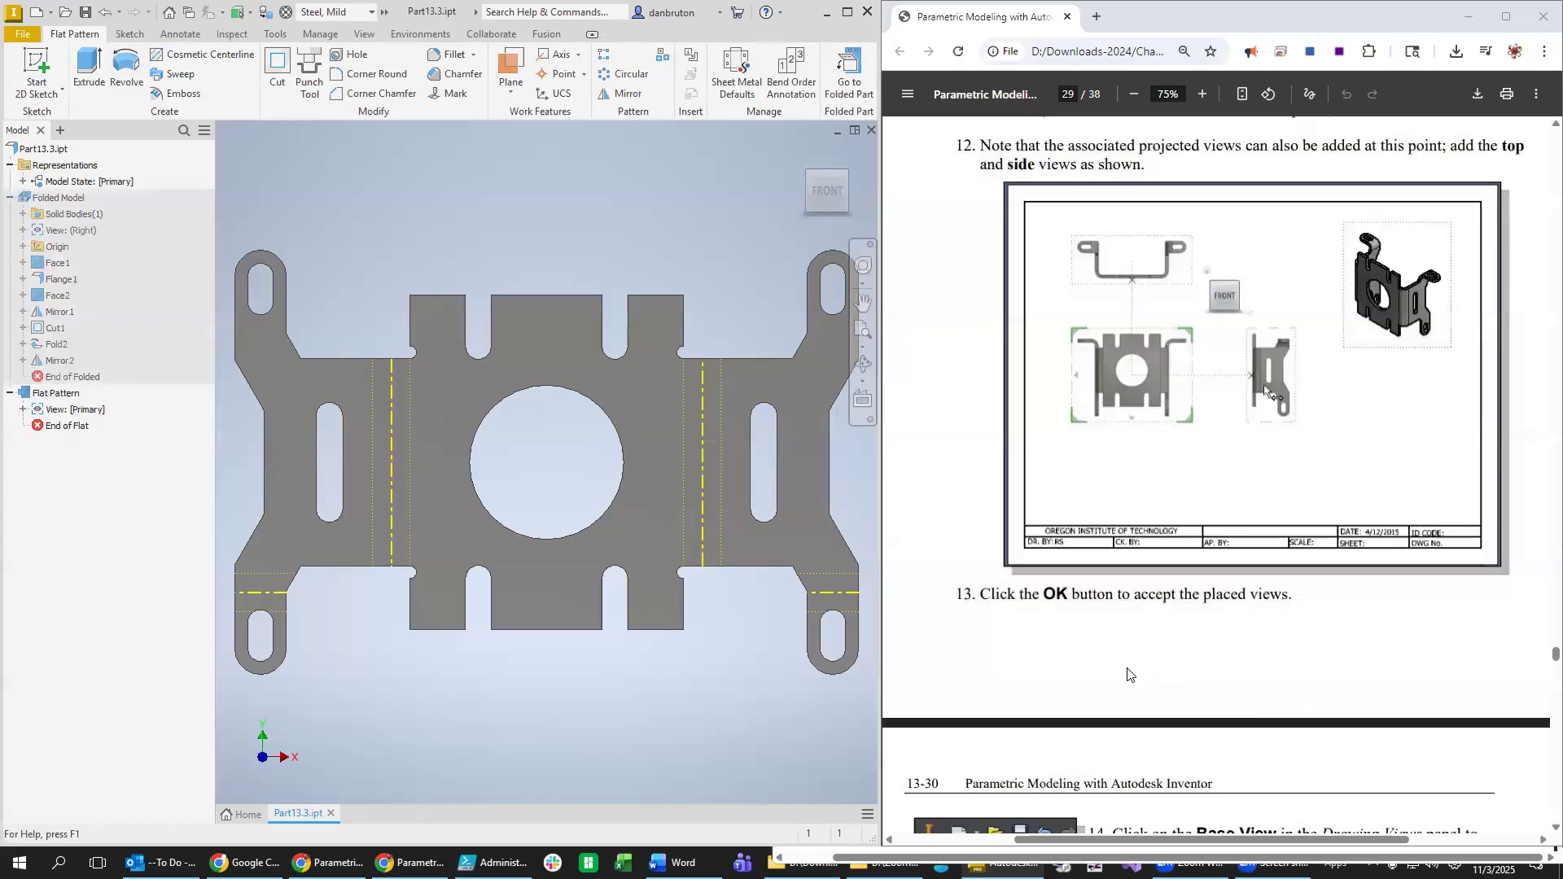
scroll(1130, 672, "down", 5)
scroll(1128, 672, "down", 6)
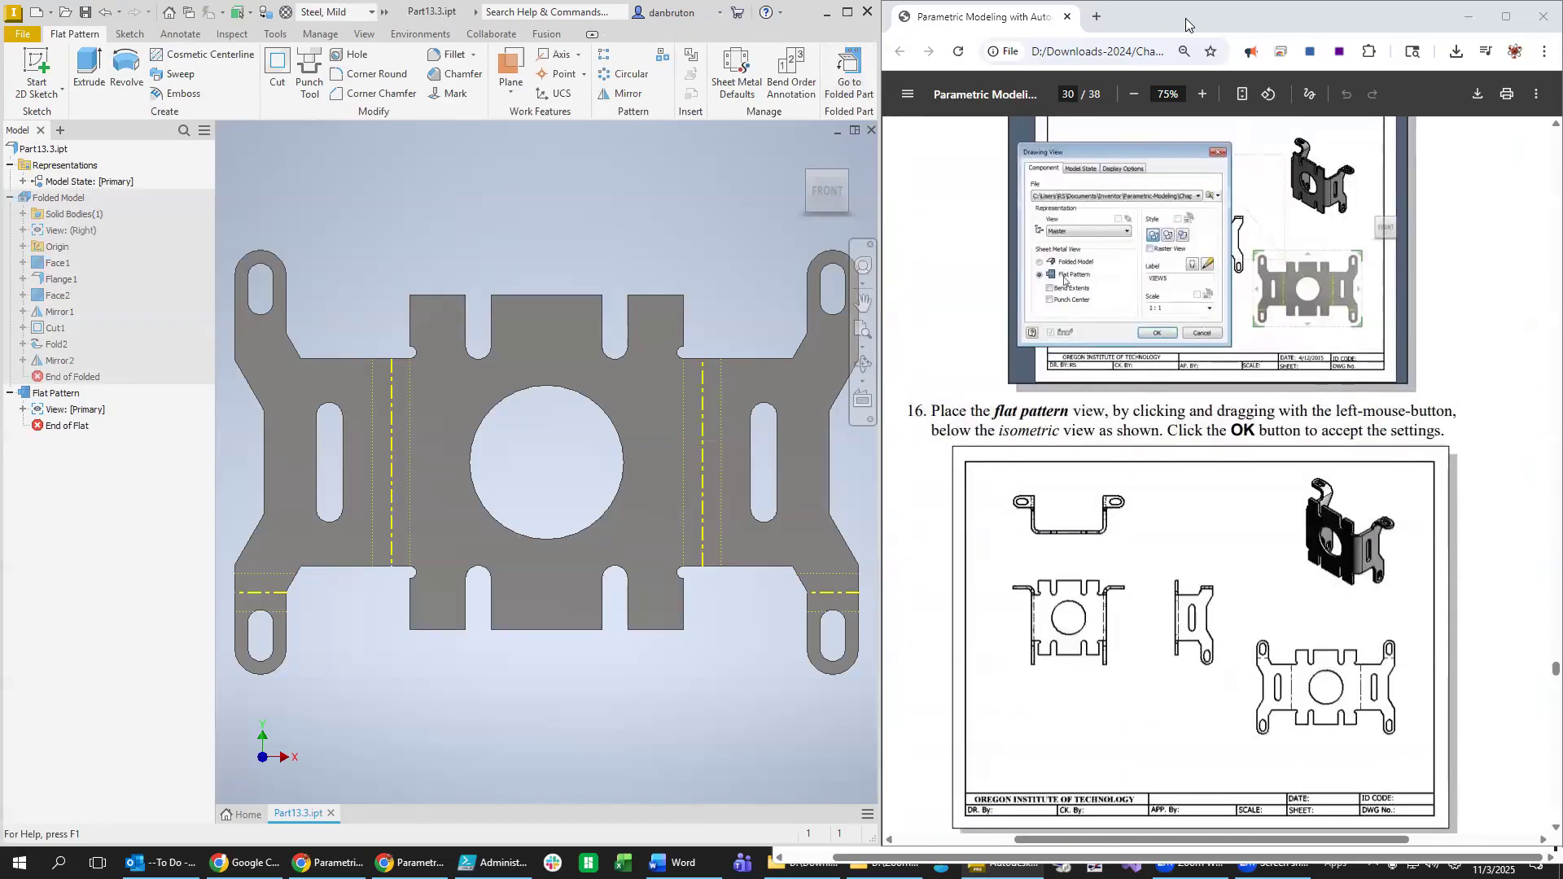
Maximize the textbook's browser window and open the Engineering 2310 course page through the instructor's bookmarked website.
left_click_drag(1185, 18, 1187, 25)
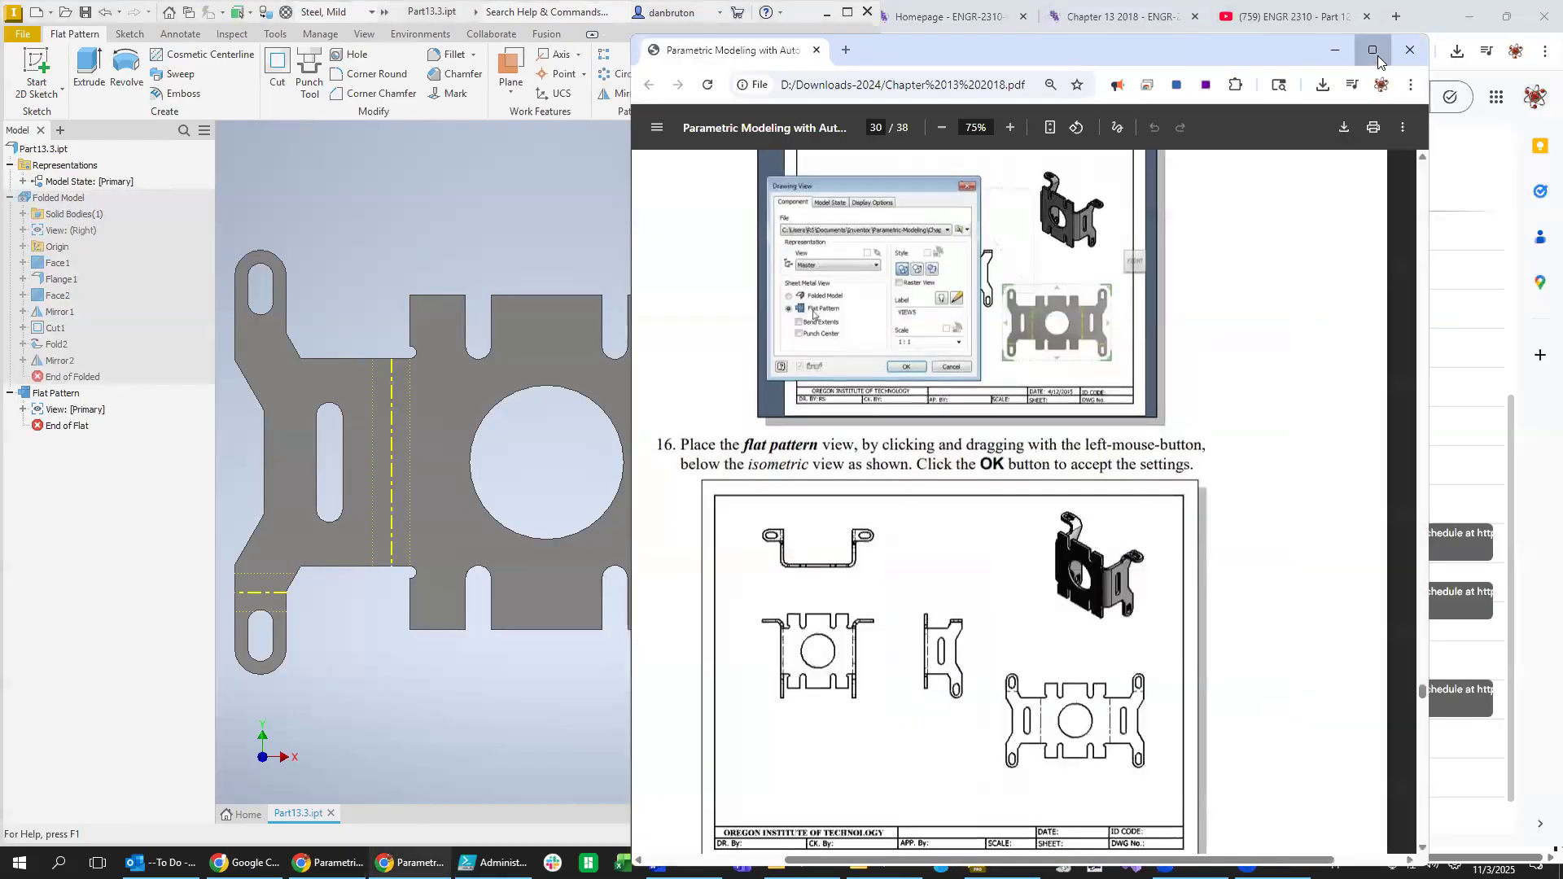
left_click(1373, 50)
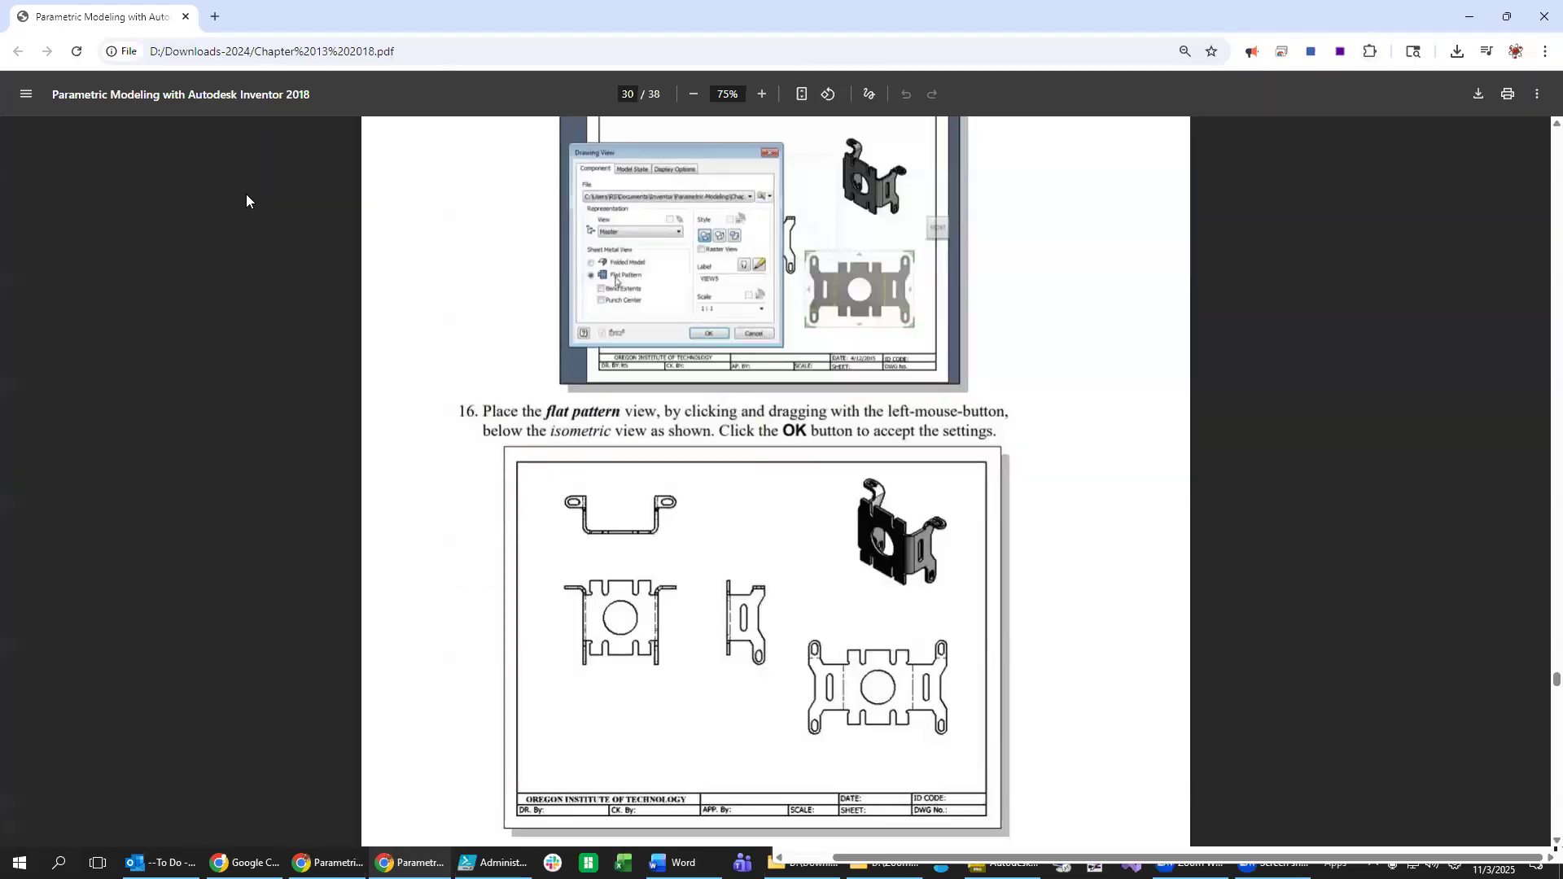
key("ctrl+shift+b")
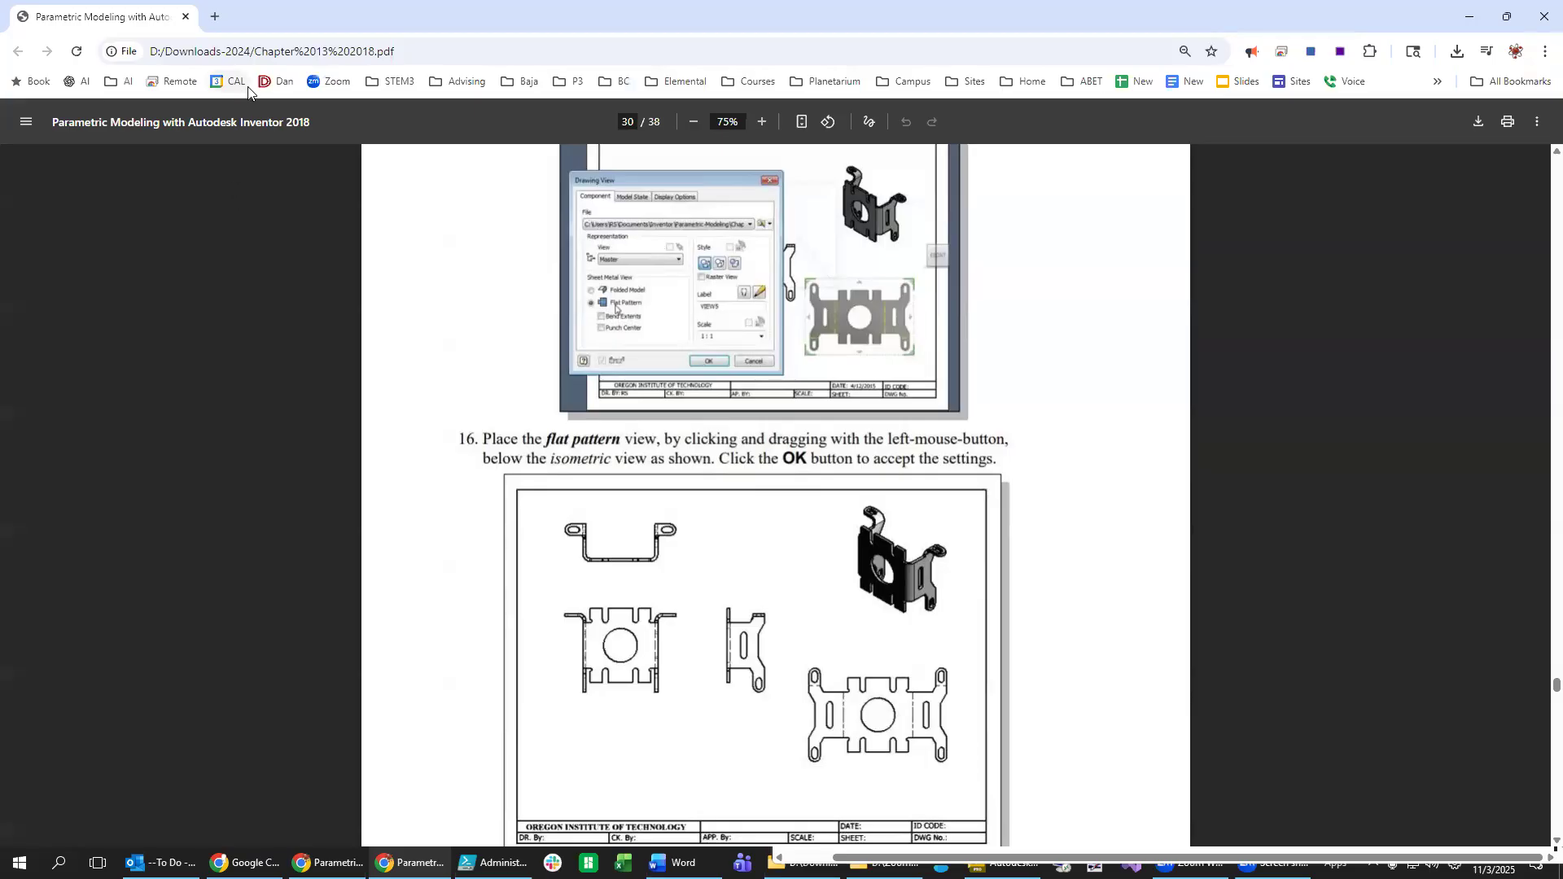
left_click(277, 82)
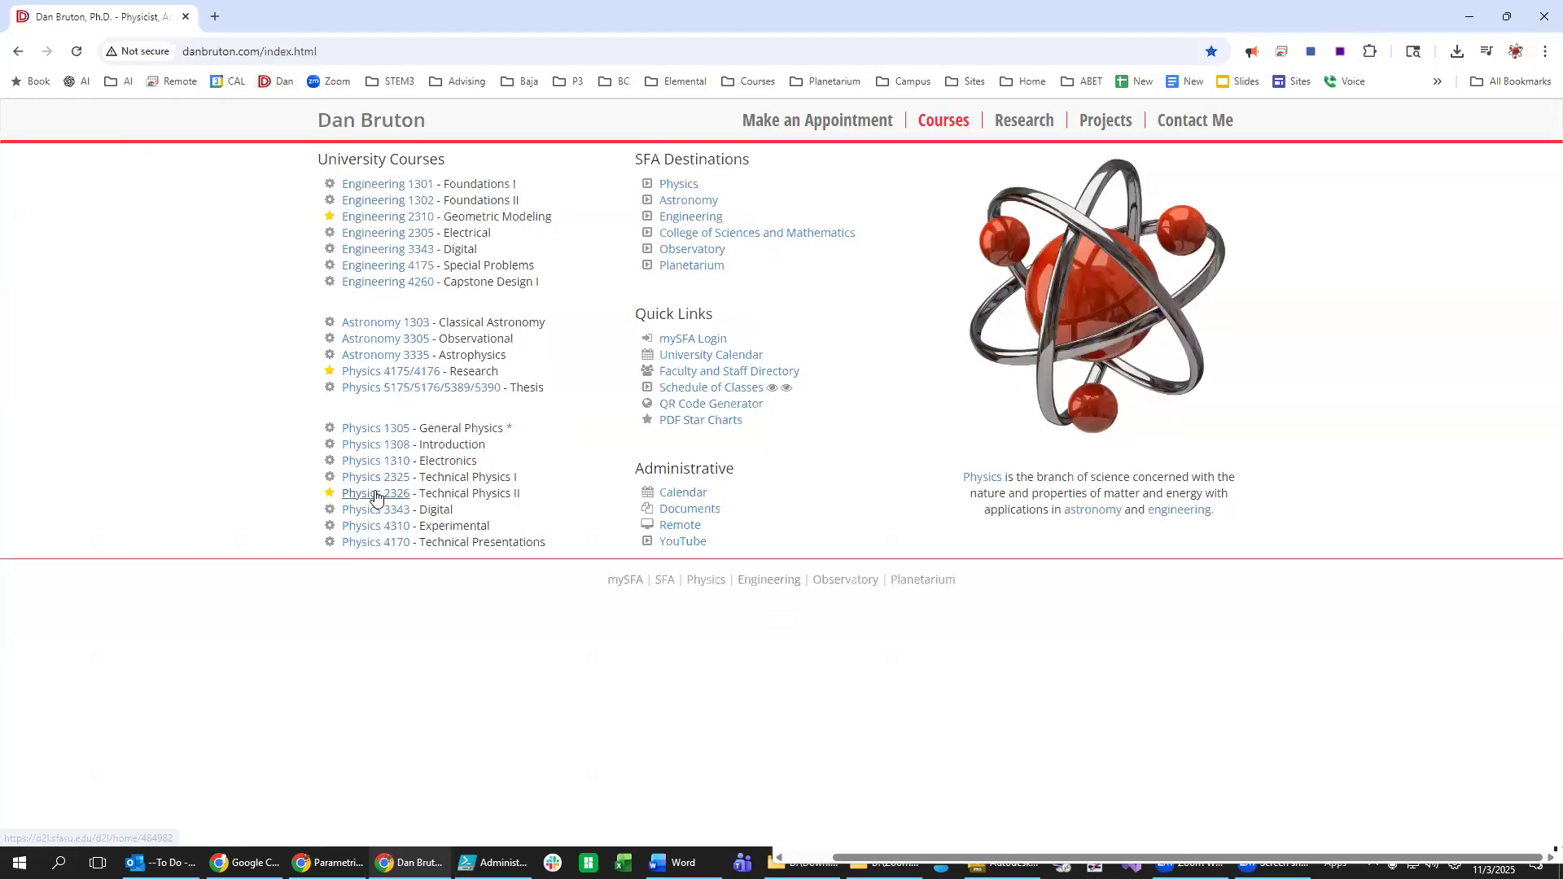
left_click(399, 217)
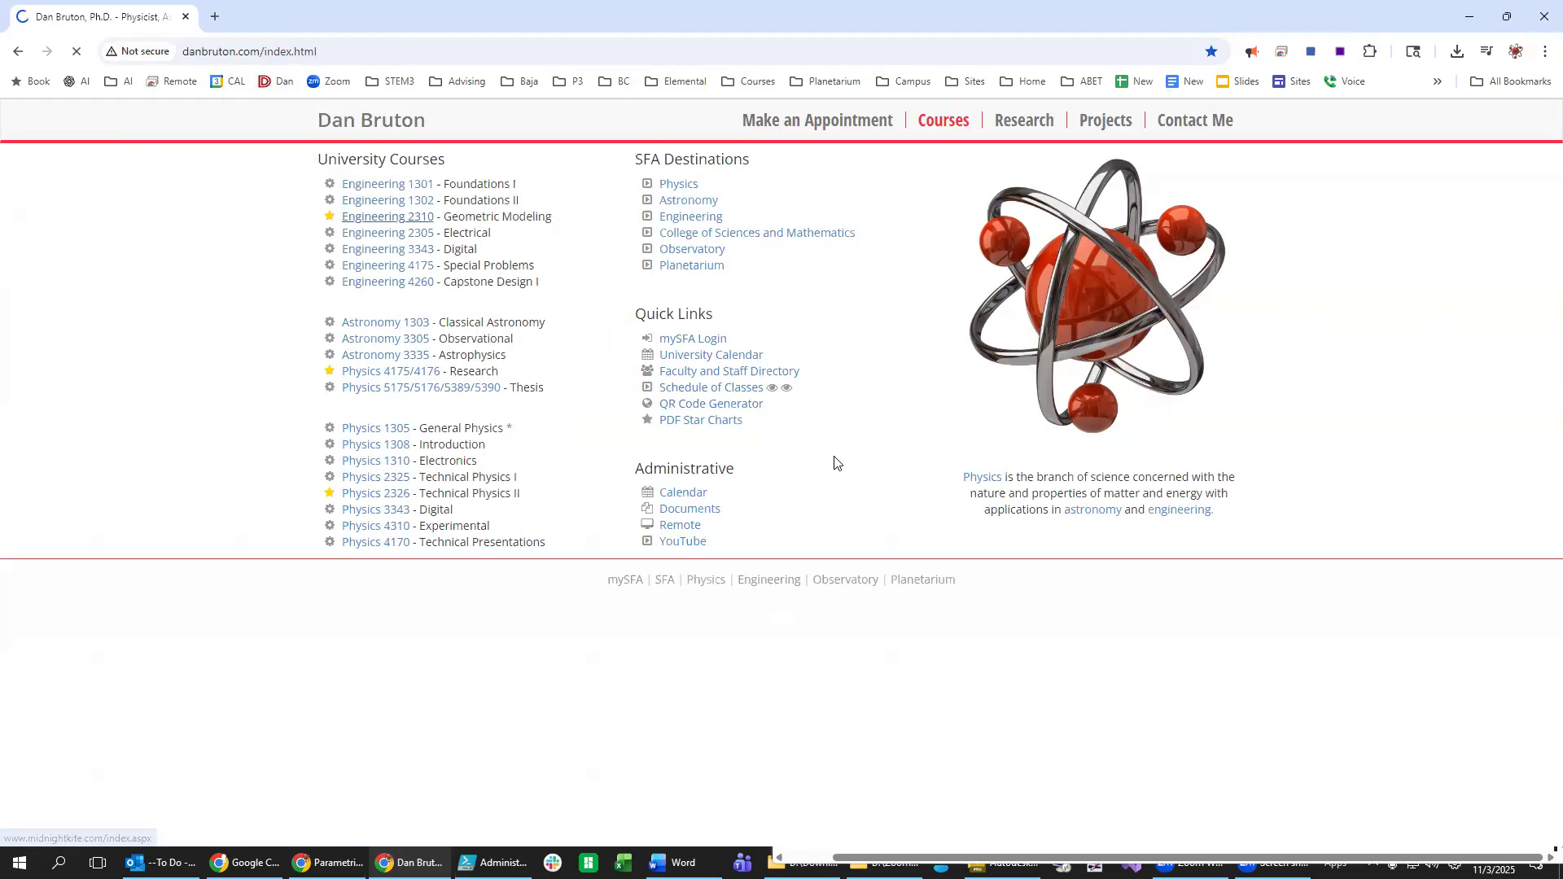
Open the Chapter 13 assignments from the course page and find the Example 13.0 requirements and bracket drawing.
scroll(724, 711, "down", 2)
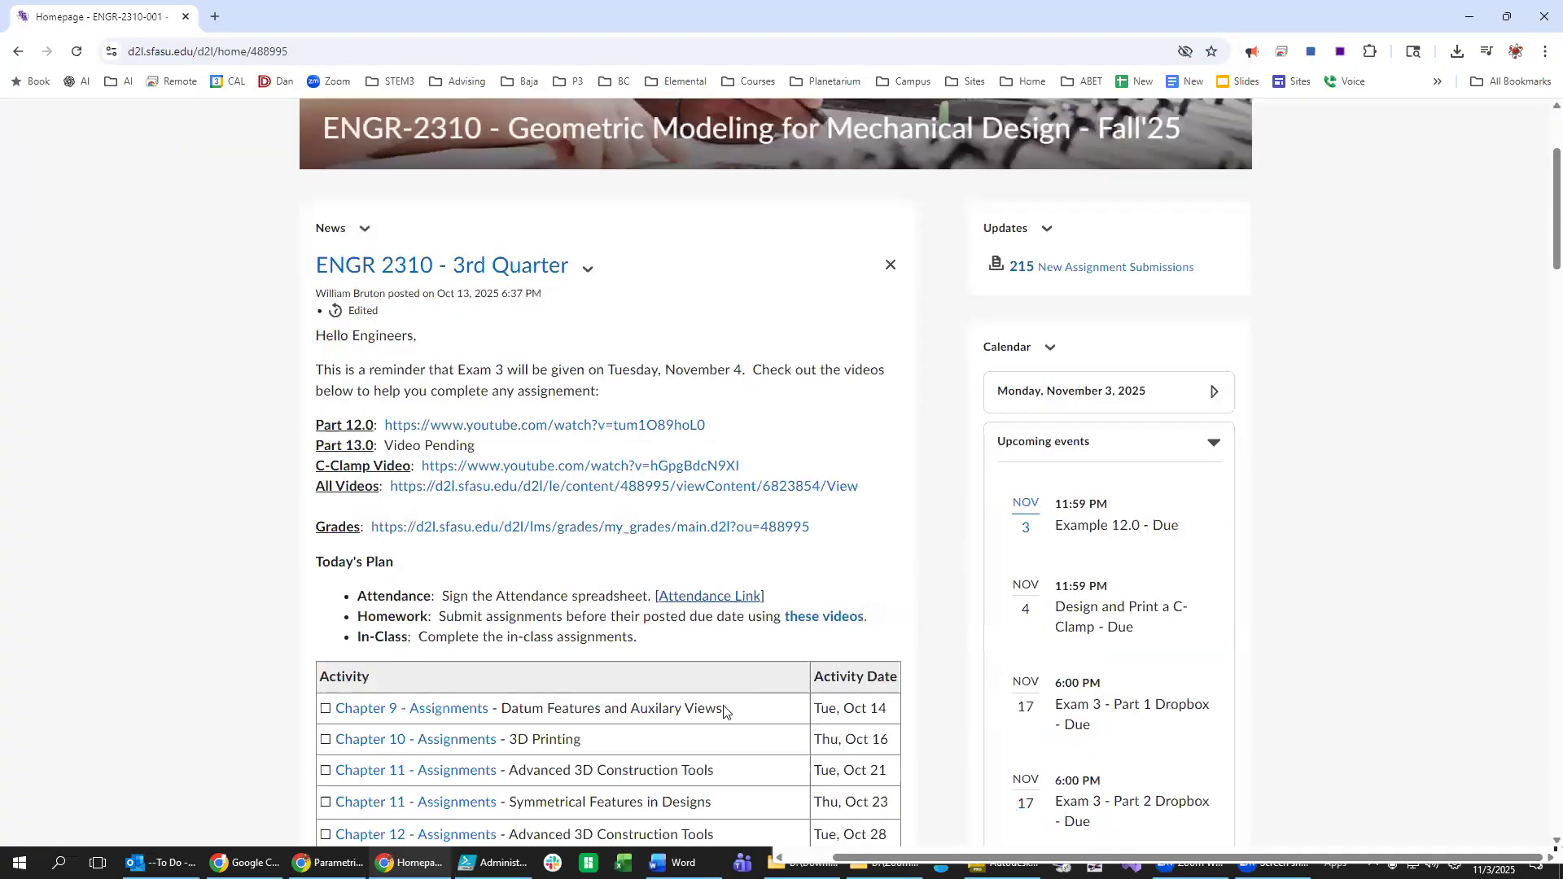
scroll(724, 711, "down", 3)
left_click(456, 650)
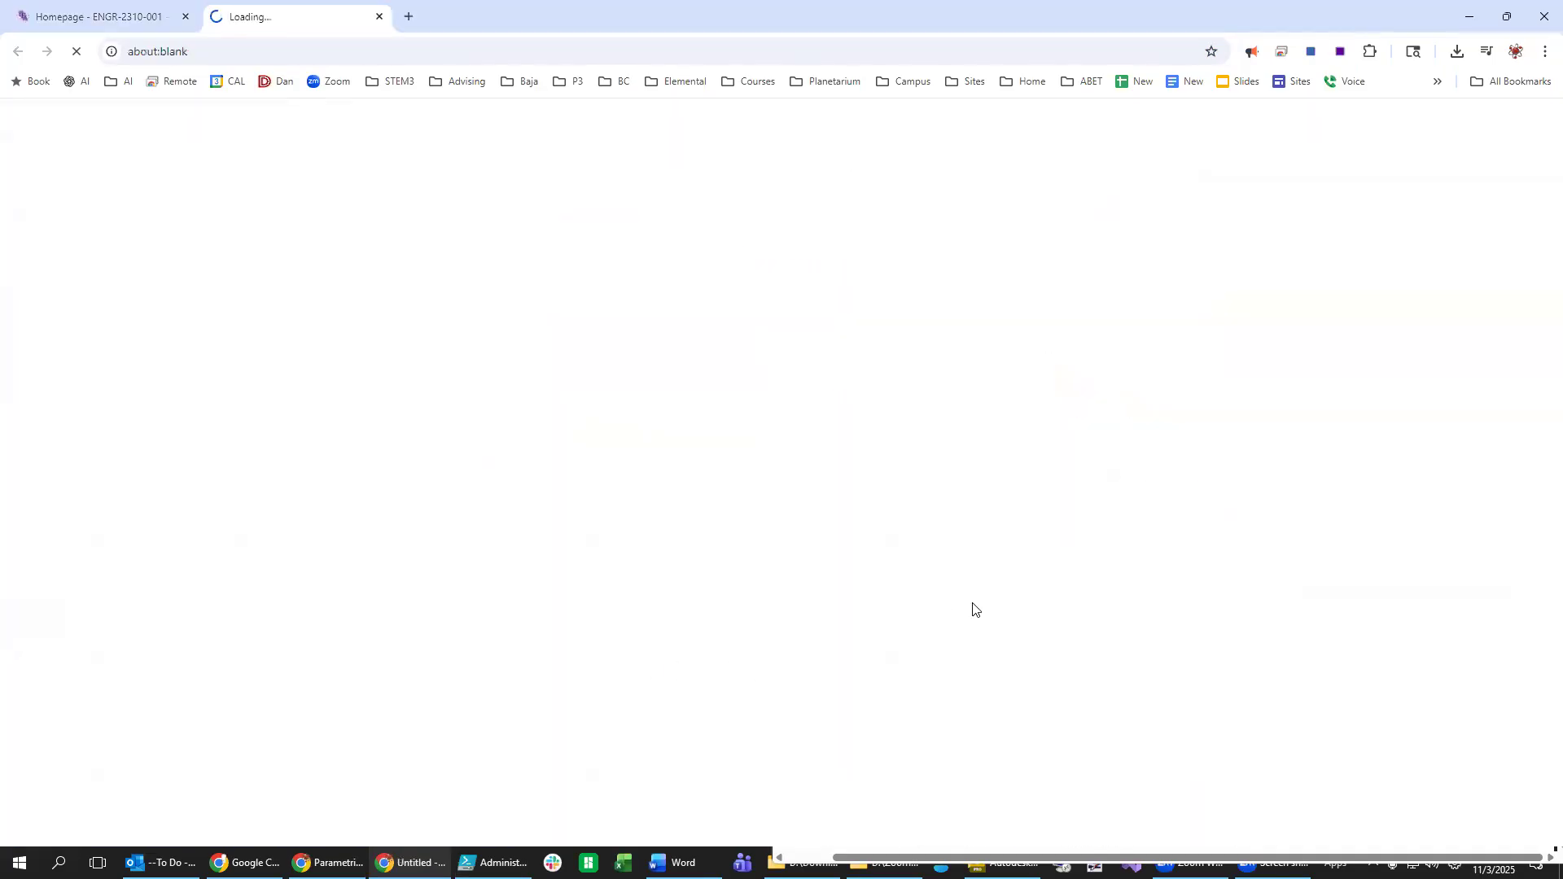
scroll(984, 597, "down", 5)
scroll(983, 597, "down", 20)
scroll(985, 598, "down", 10)
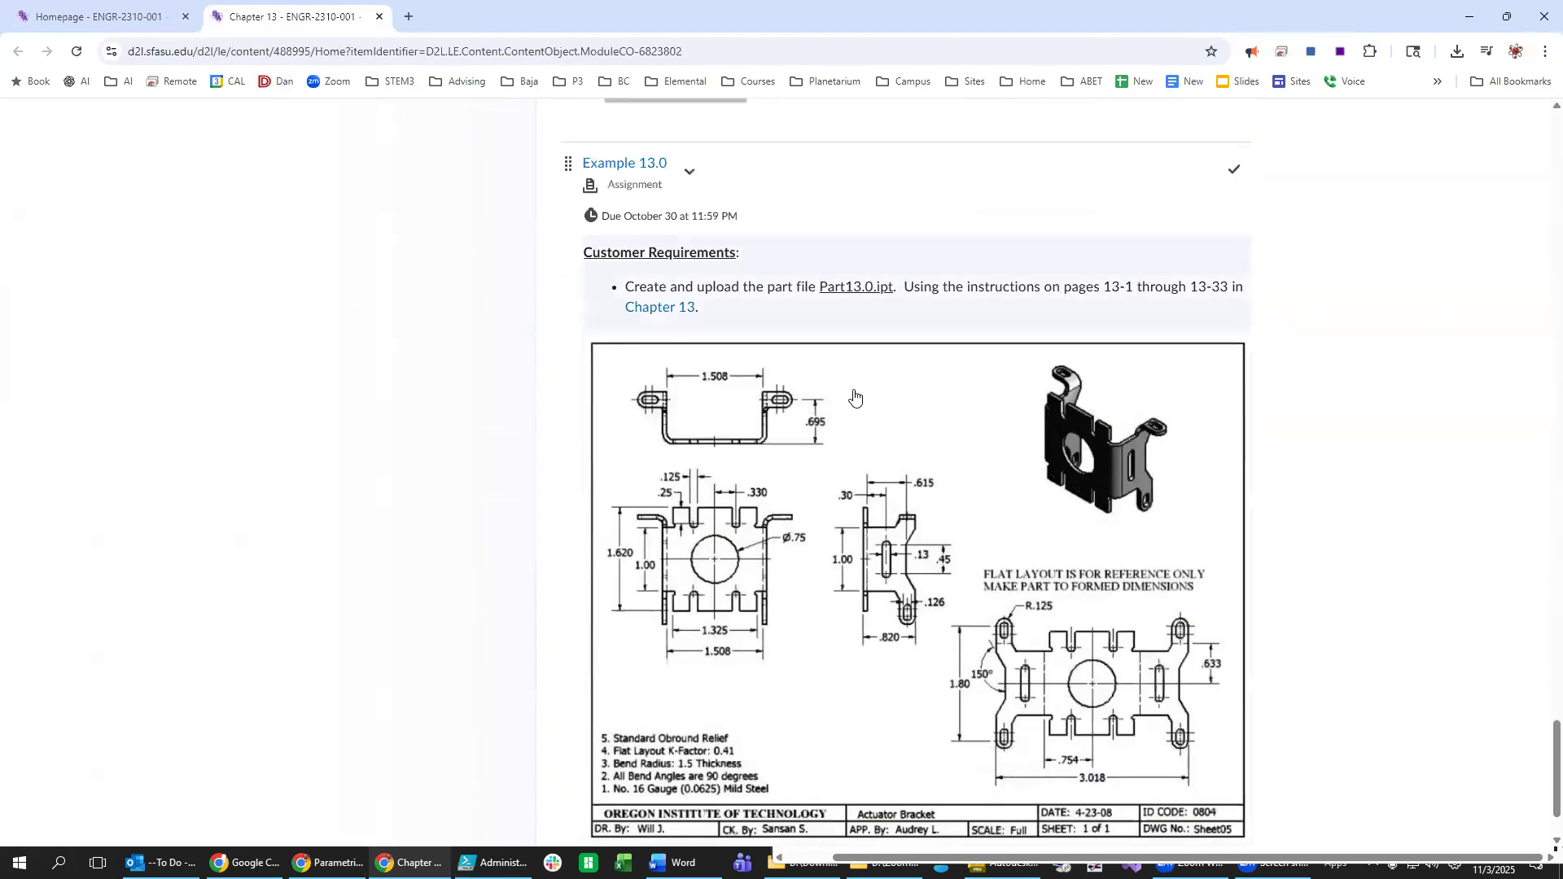